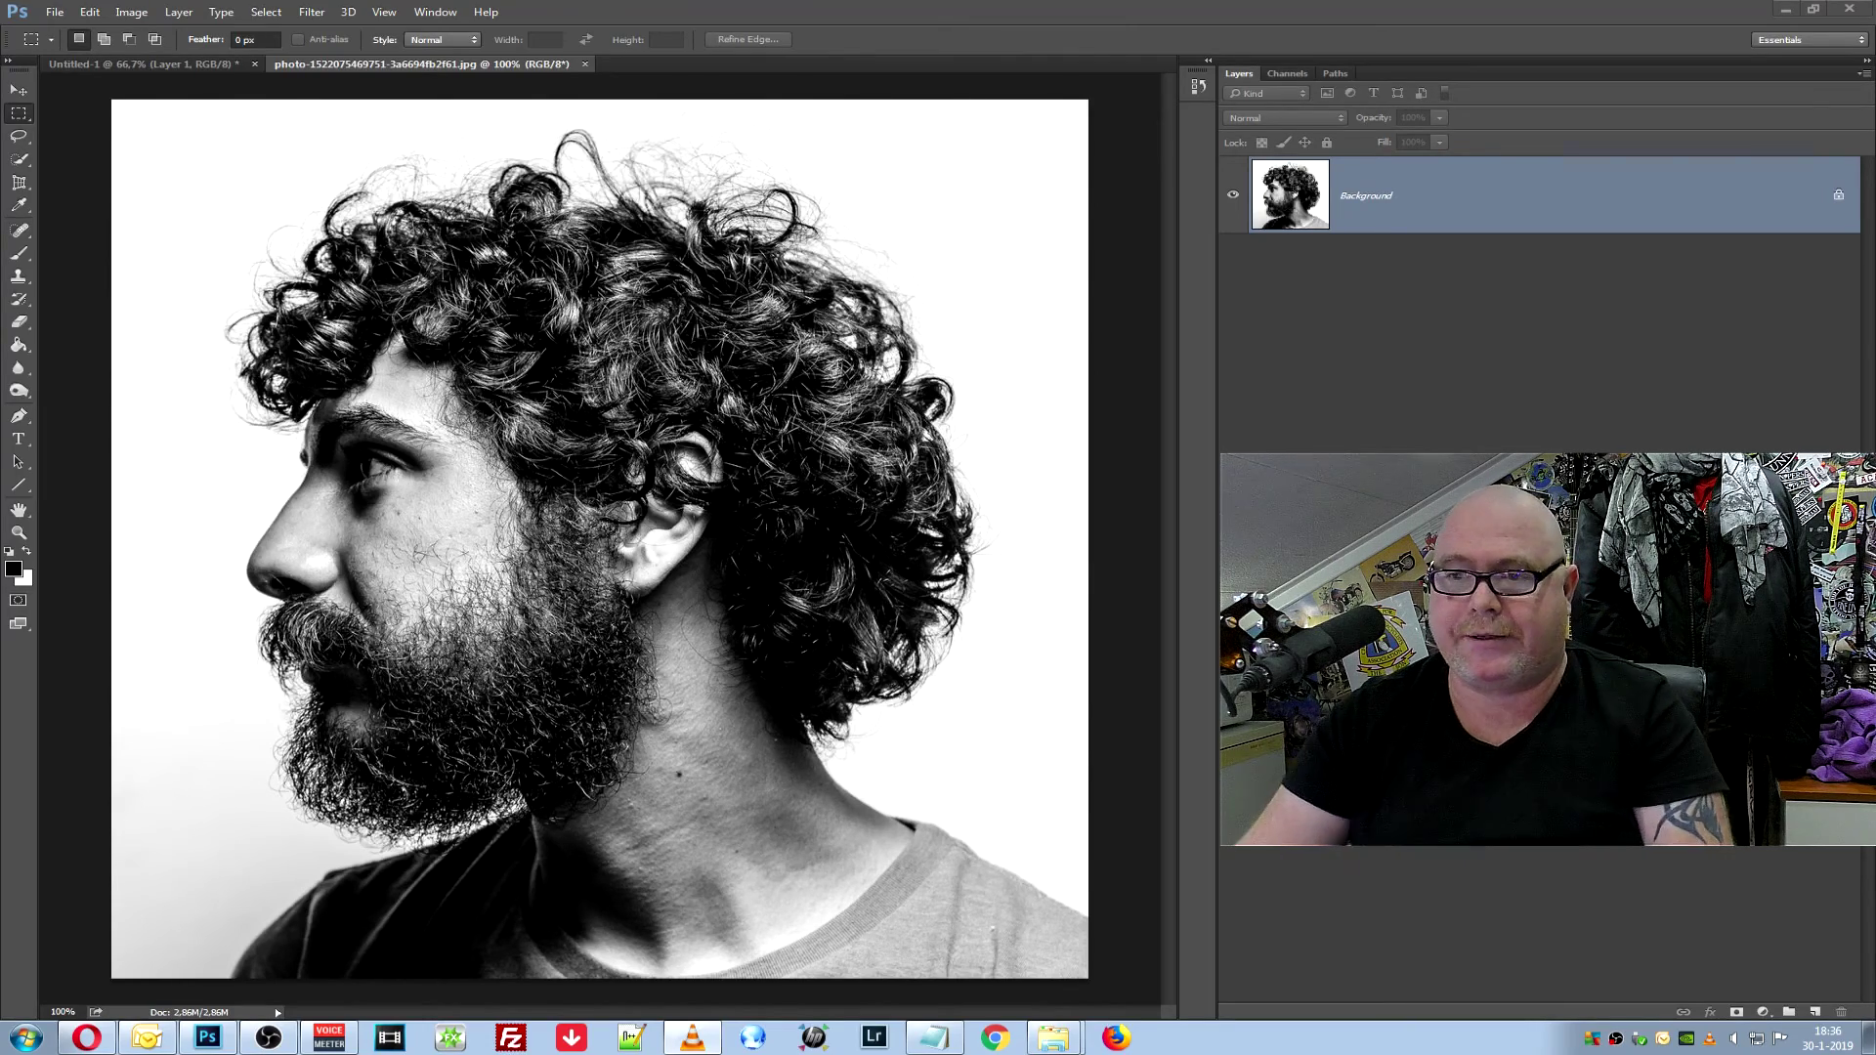
Quick-select the man's curly hair, face, beard and shoulders against the white background
{"action": "left_click", "coordinate": [19, 162]}
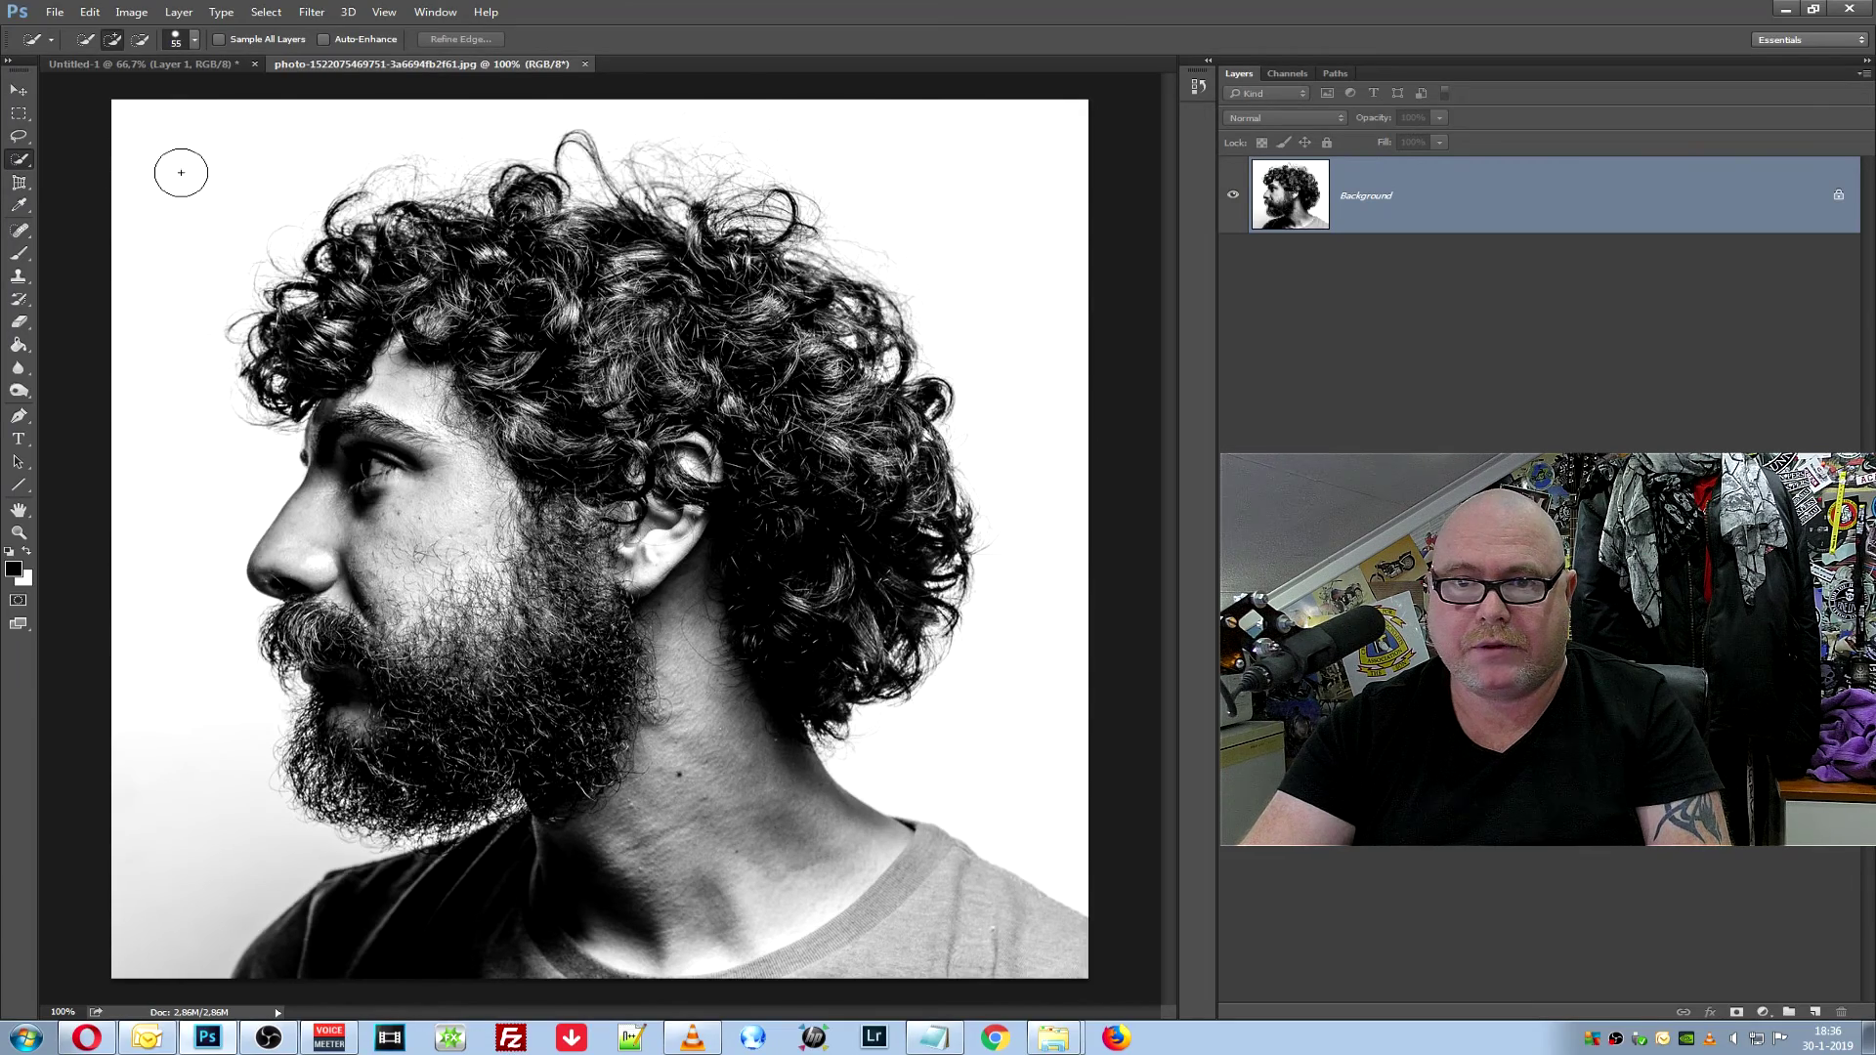
{"action": "mouse_move", "coordinate": [496, 255]}
{"action": "left_mouse_down"}
{"action": "mouse_move", "coordinate": [743, 640]}
{"action": "mouse_move", "coordinate": [320, 391]}
{"action": "mouse_move", "coordinate": [384, 810]}
{"action": "mouse_move", "coordinate": [969, 943]}
{"action": "left_mouse_up"}
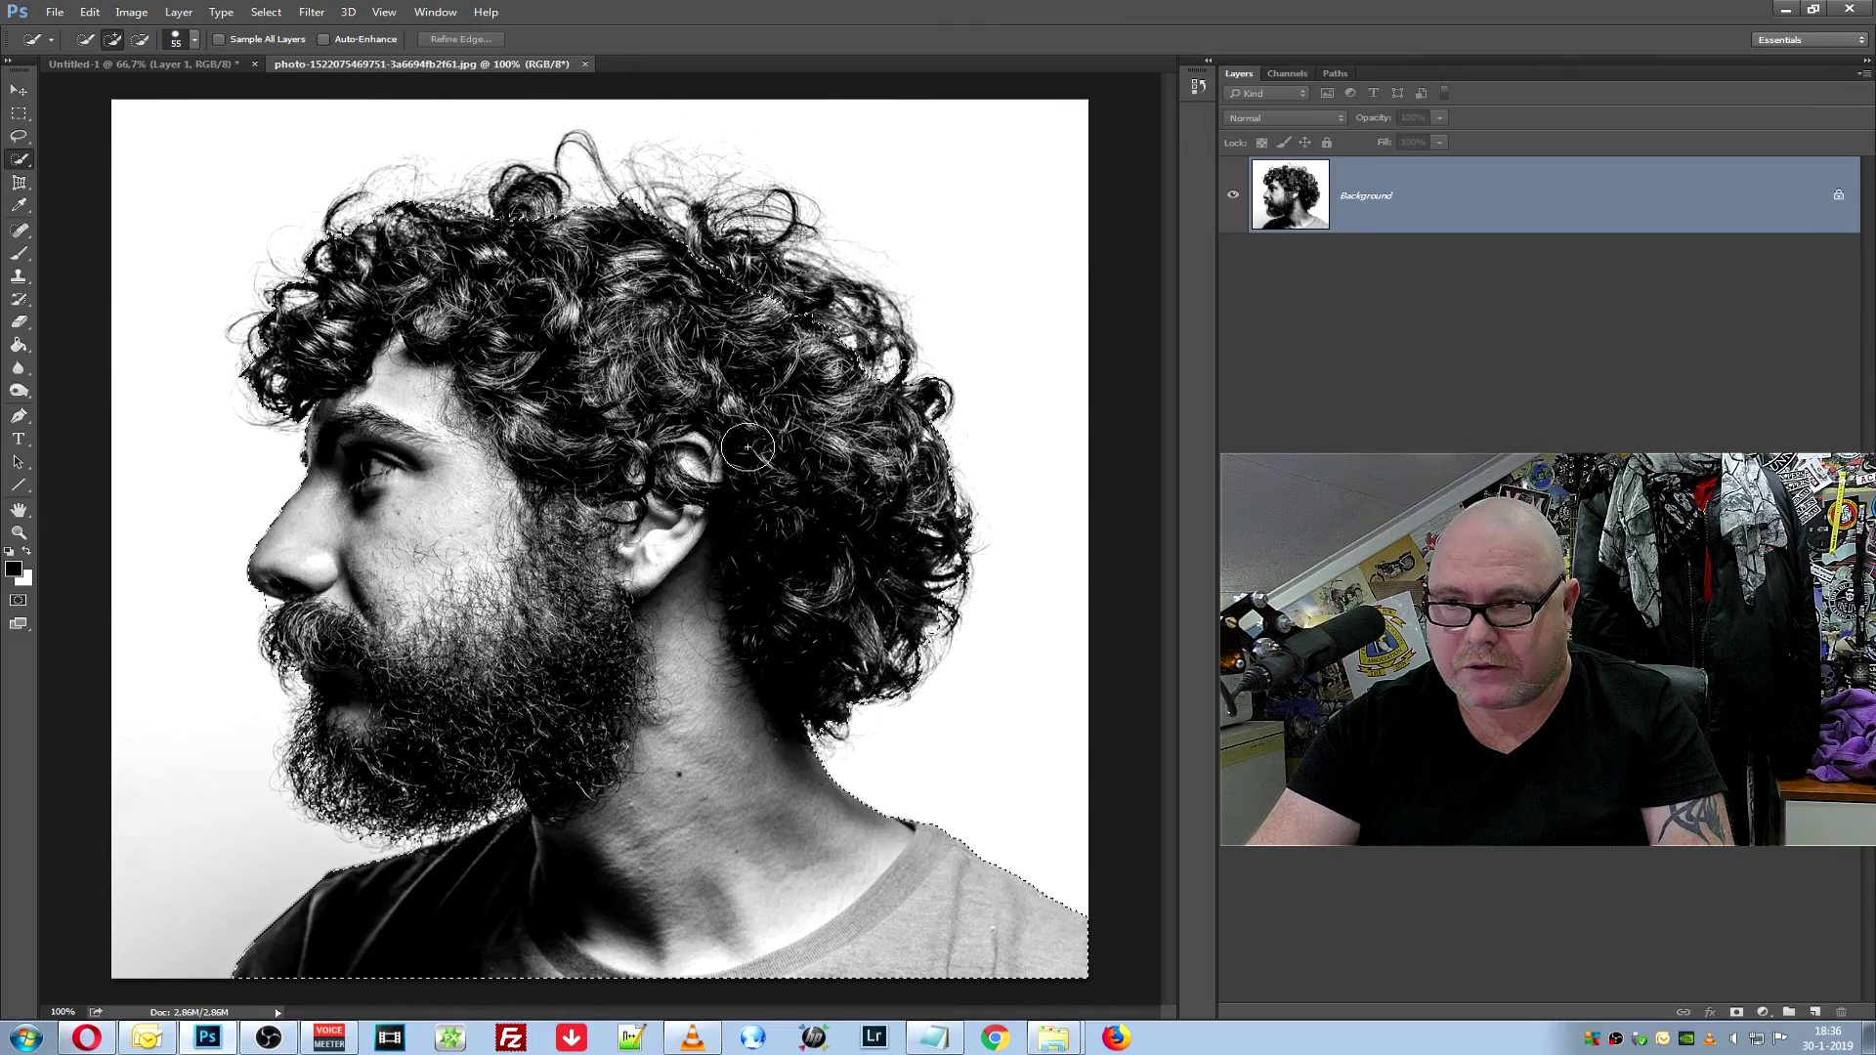
{"action": "left_click_drag", "start_coordinate": [763, 298], "coordinate": [462, 264]}
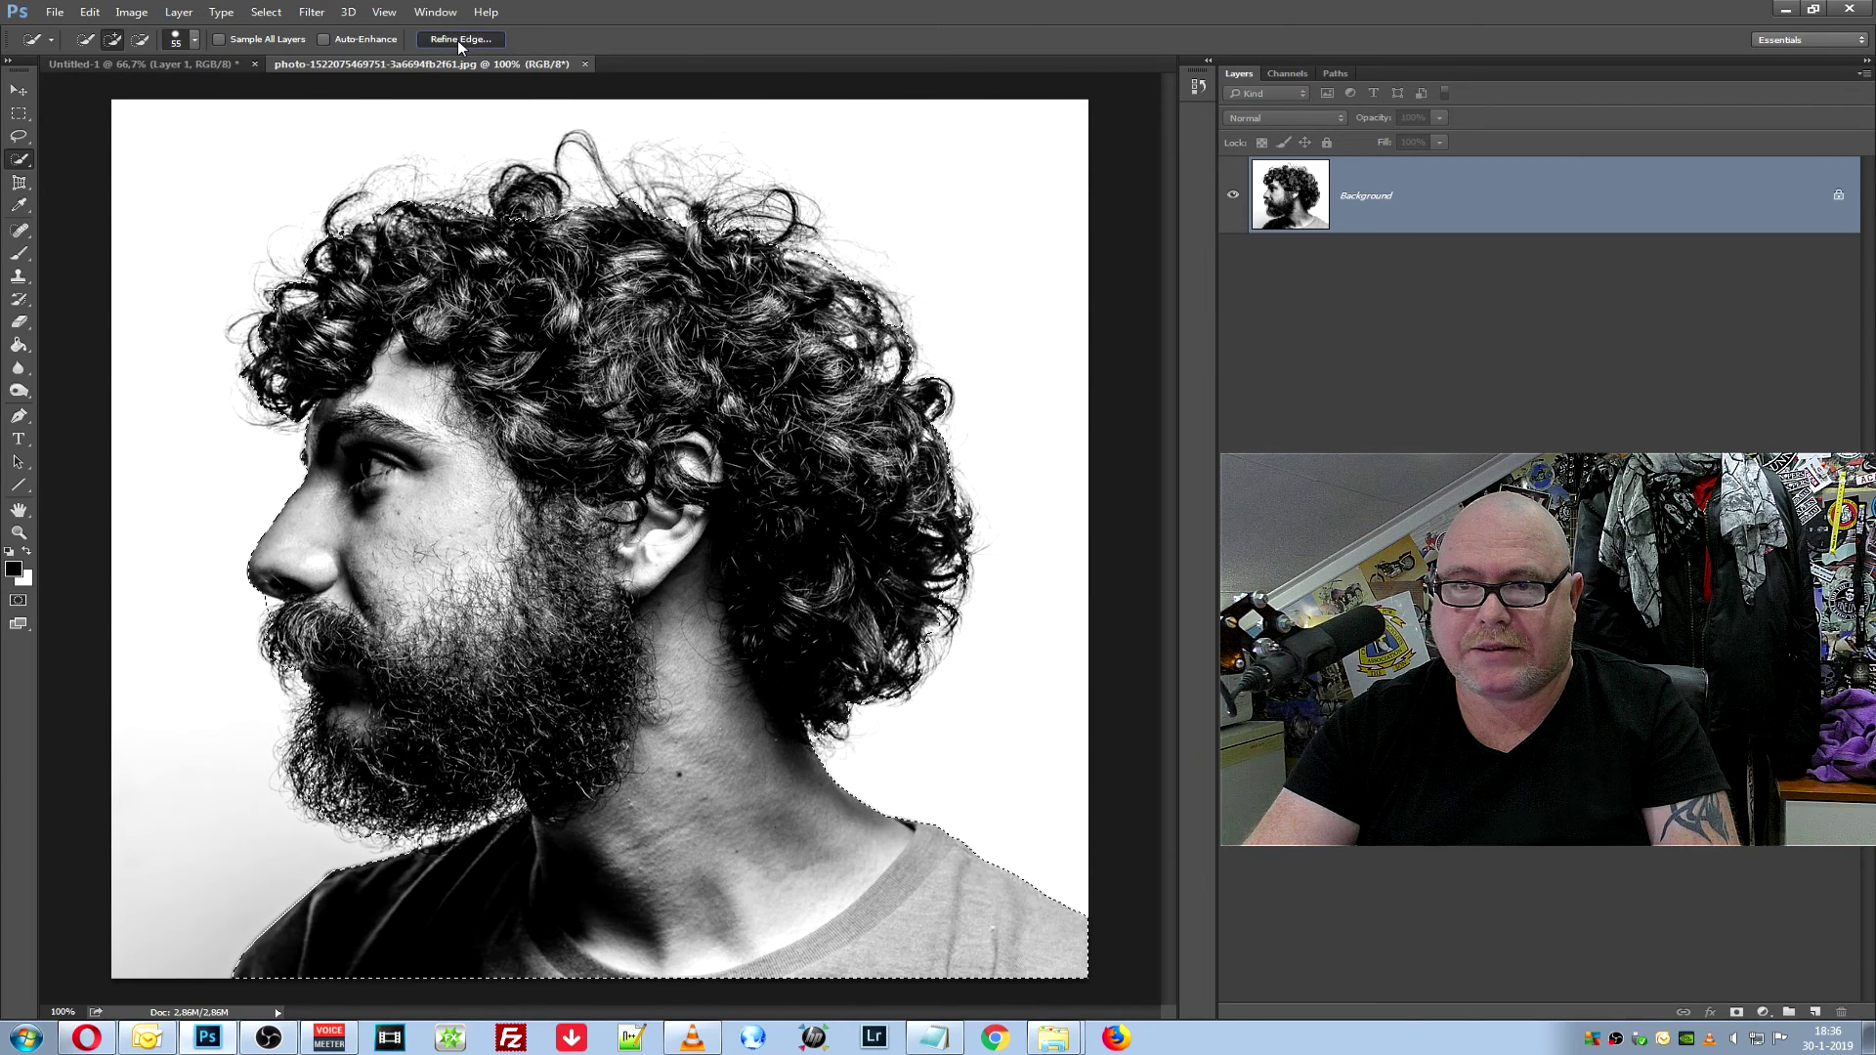
{"action": "left_click", "coordinate": [459, 40]}
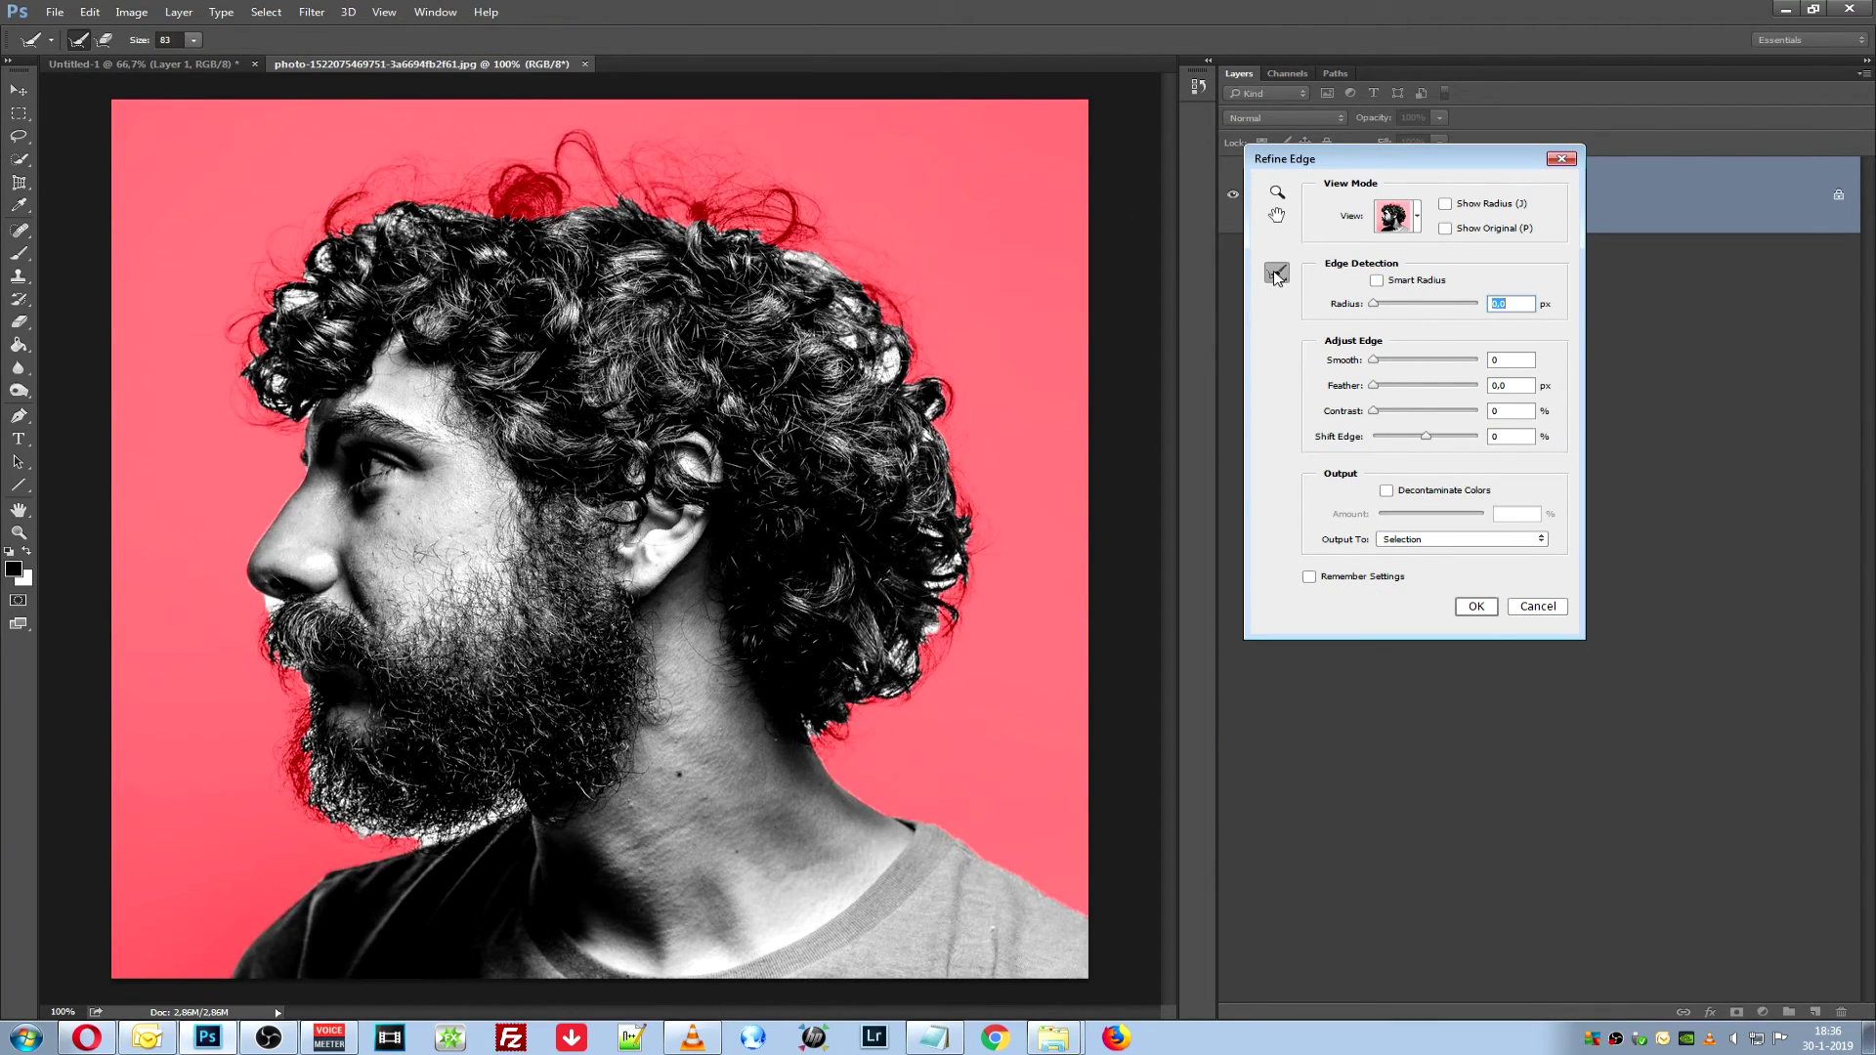
Brush Refine Radius along the curly hair, right shoulder and face profile edges, then apply
{"action": "mouse_move", "coordinate": [528, 176]}
{"action": "left_mouse_down"}
{"action": "mouse_move", "coordinate": [618, 203]}
{"action": "mouse_move", "coordinate": [963, 467]}
{"action": "left_mouse_up"}
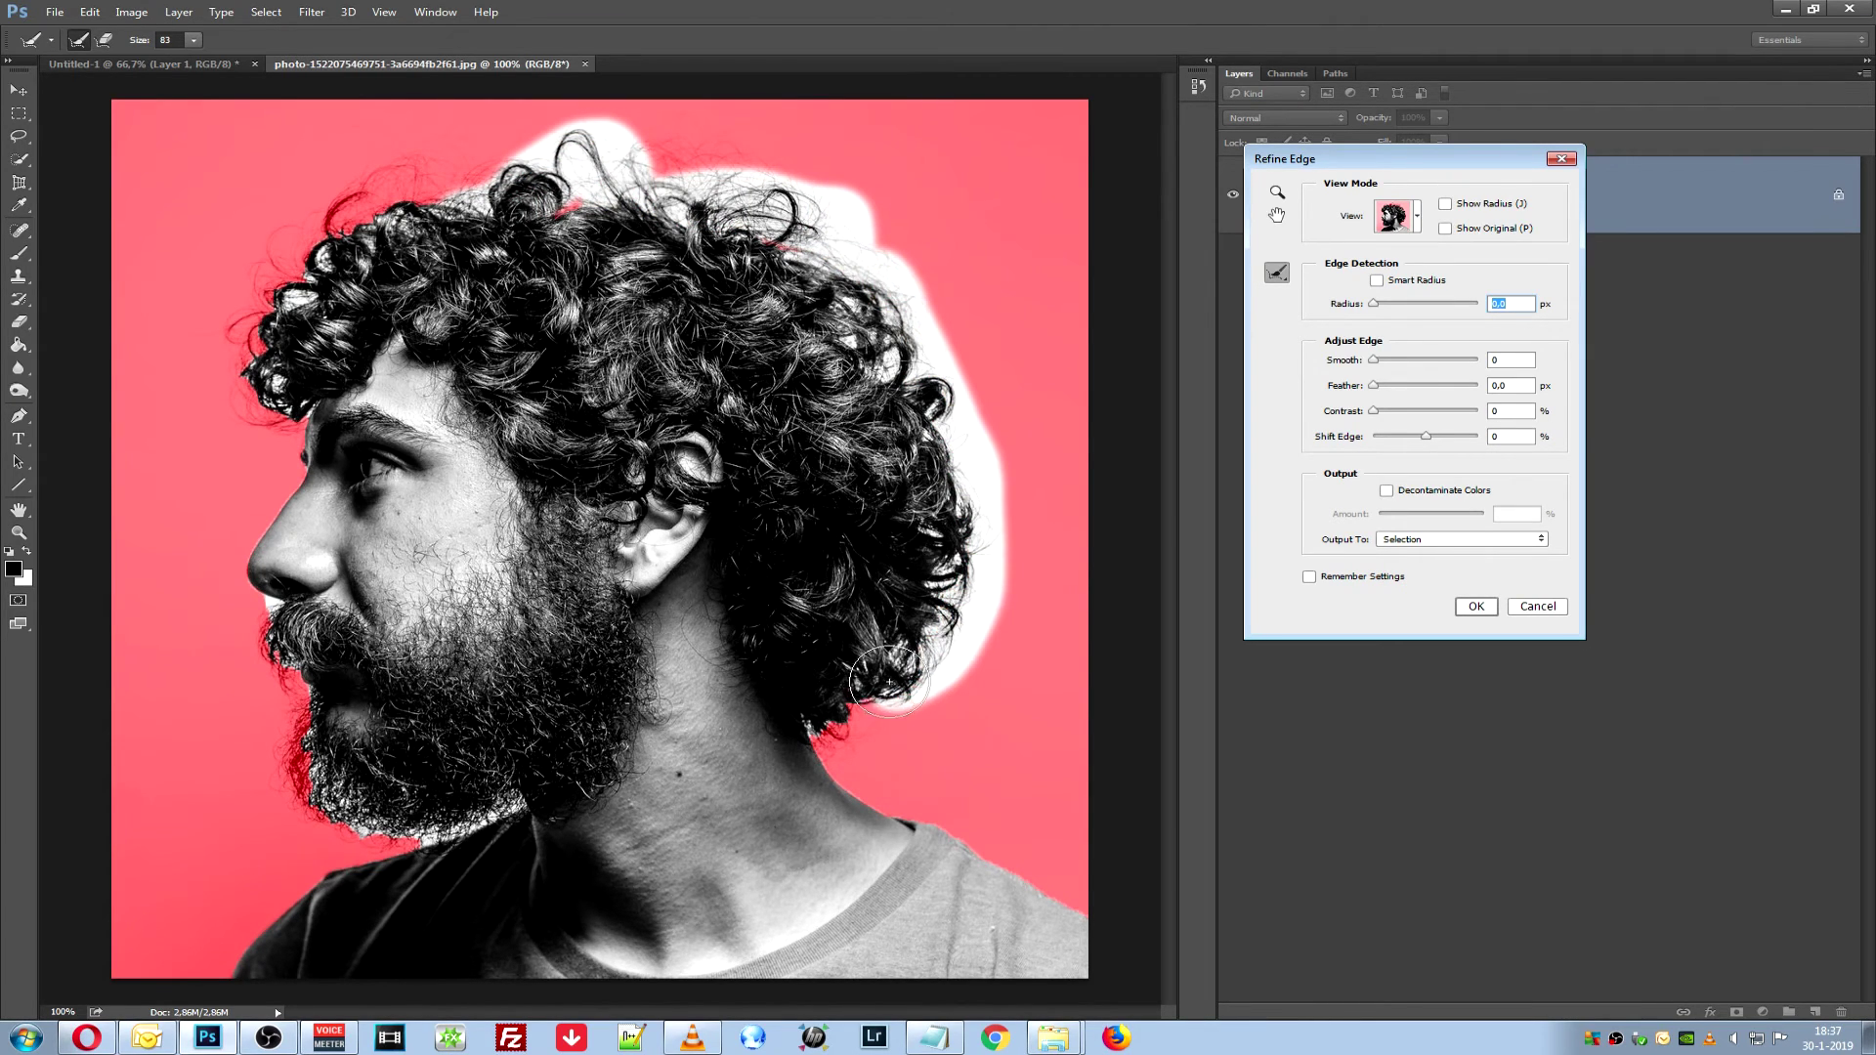
{"action": "left_click_drag", "start_coordinate": [963, 467], "coordinate": [781, 728]}
{"action": "mouse_move", "coordinate": [591, 181]}
{"action": "left_mouse_down"}
{"action": "mouse_move", "coordinate": [341, 202]}
{"action": "mouse_move", "coordinate": [281, 384]}
{"action": "mouse_move", "coordinate": [312, 387]}
{"action": "mouse_move", "coordinate": [283, 648]}
{"action": "mouse_move", "coordinate": [516, 805]}
{"action": "mouse_move", "coordinate": [294, 923]}
{"action": "mouse_move", "coordinate": [206, 1008]}
{"action": "left_mouse_up"}
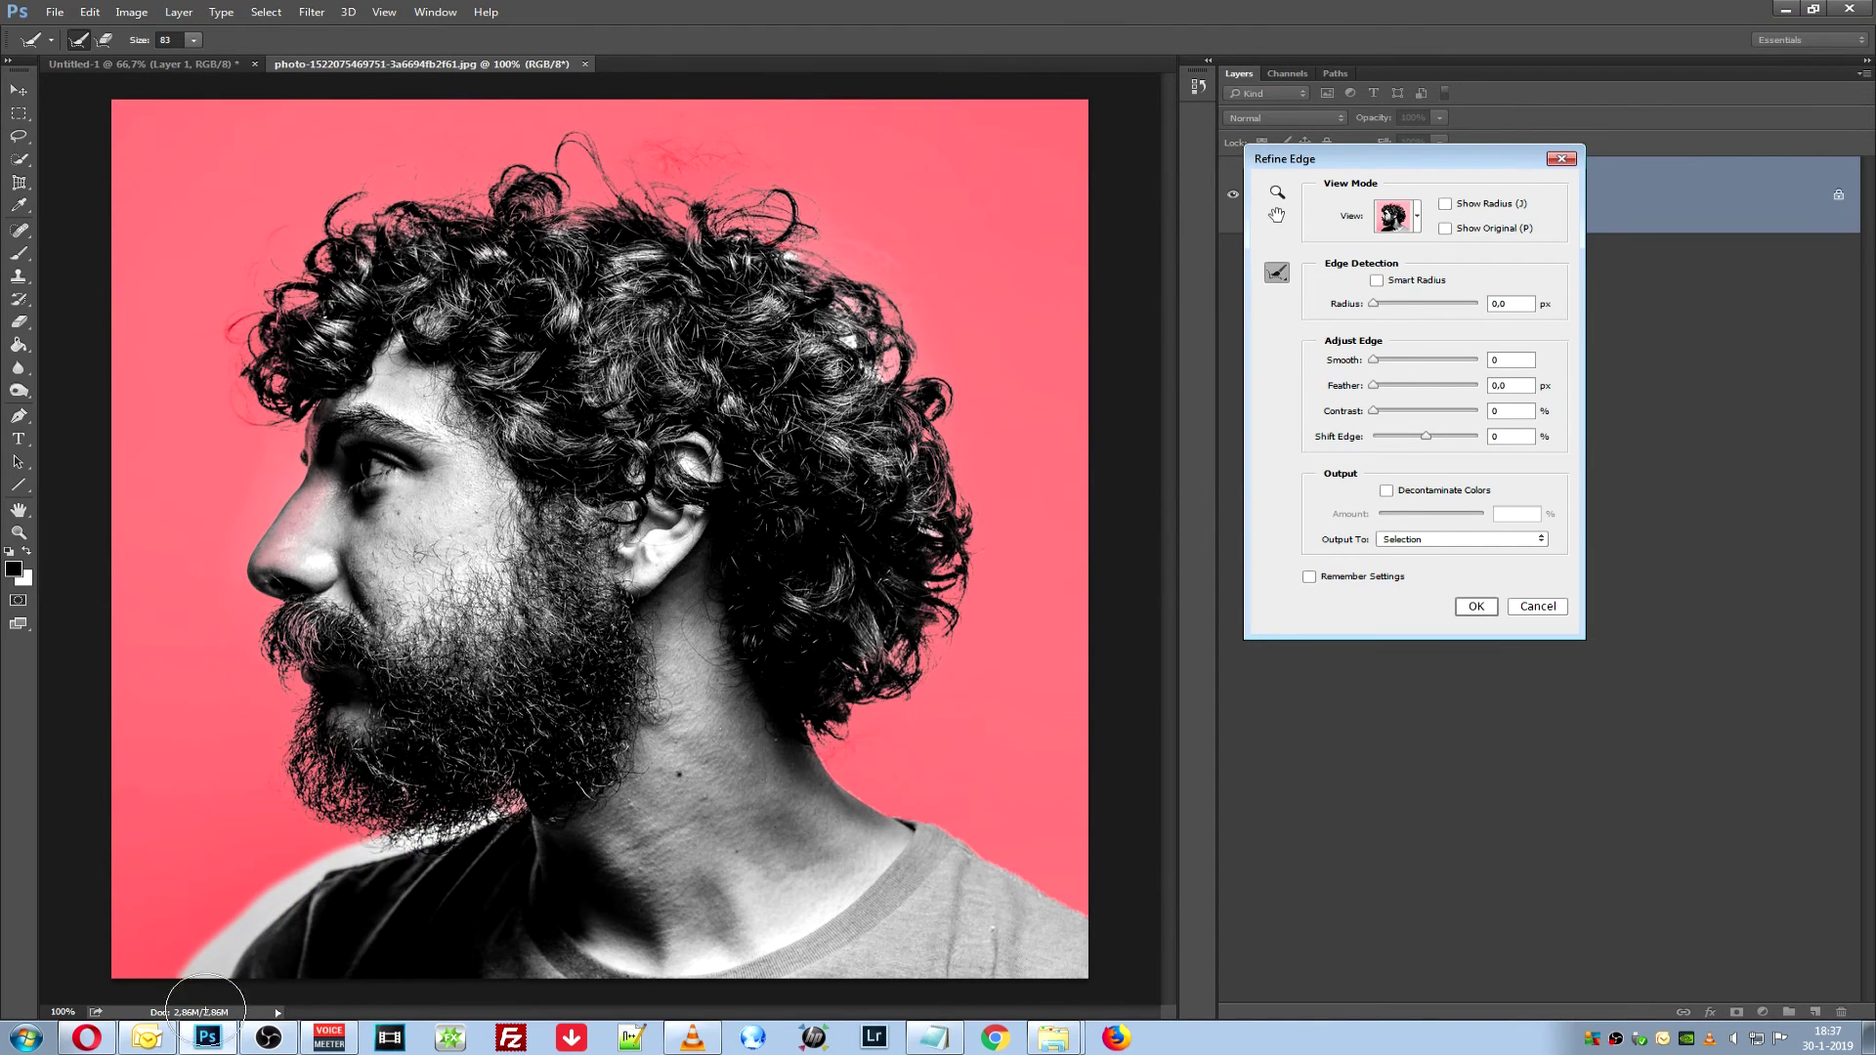
{"action": "mouse_move", "coordinate": [815, 743]}
{"action": "left_mouse_down"}
{"action": "mouse_move", "coordinate": [1093, 944]}
{"action": "mouse_move", "coordinate": [1123, 946]}
{"action": "left_mouse_up"}
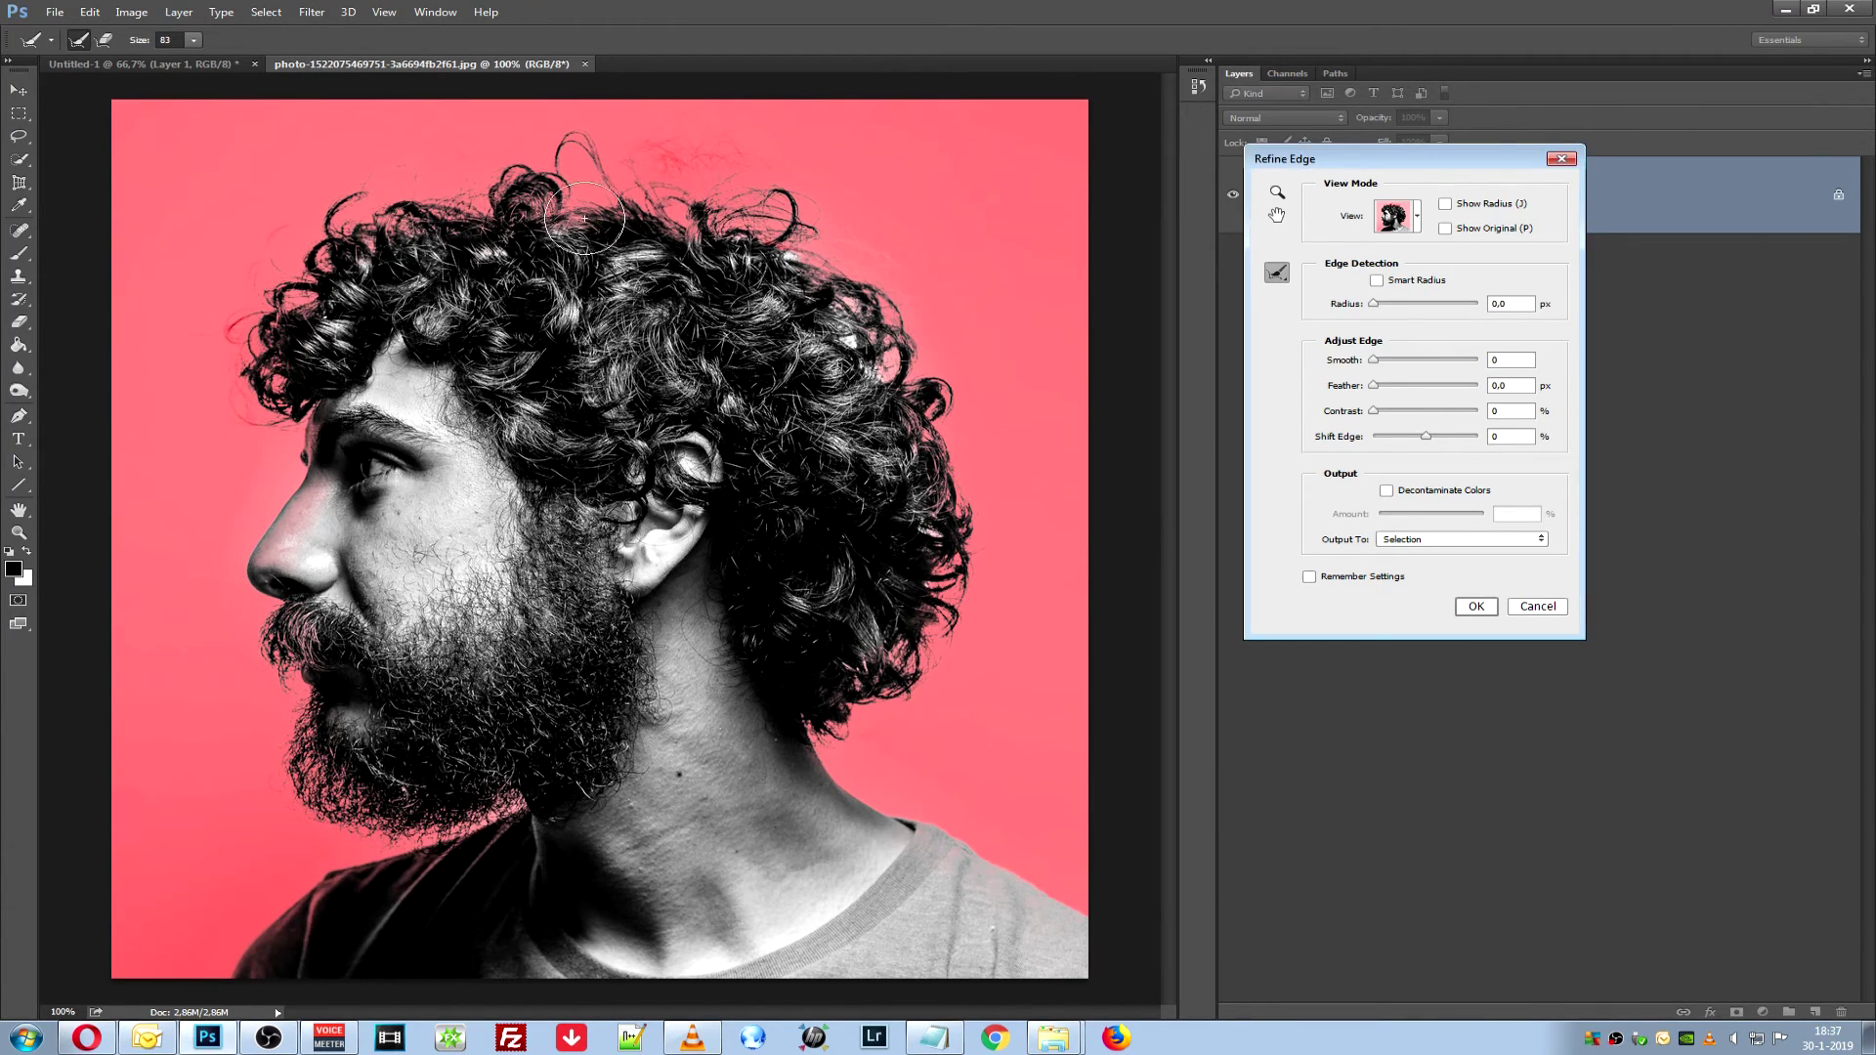
{"action": "left_click_drag", "start_coordinate": [777, 244], "coordinate": [840, 258]}
{"action": "left_click_drag", "start_coordinate": [884, 376], "coordinate": [977, 352]}
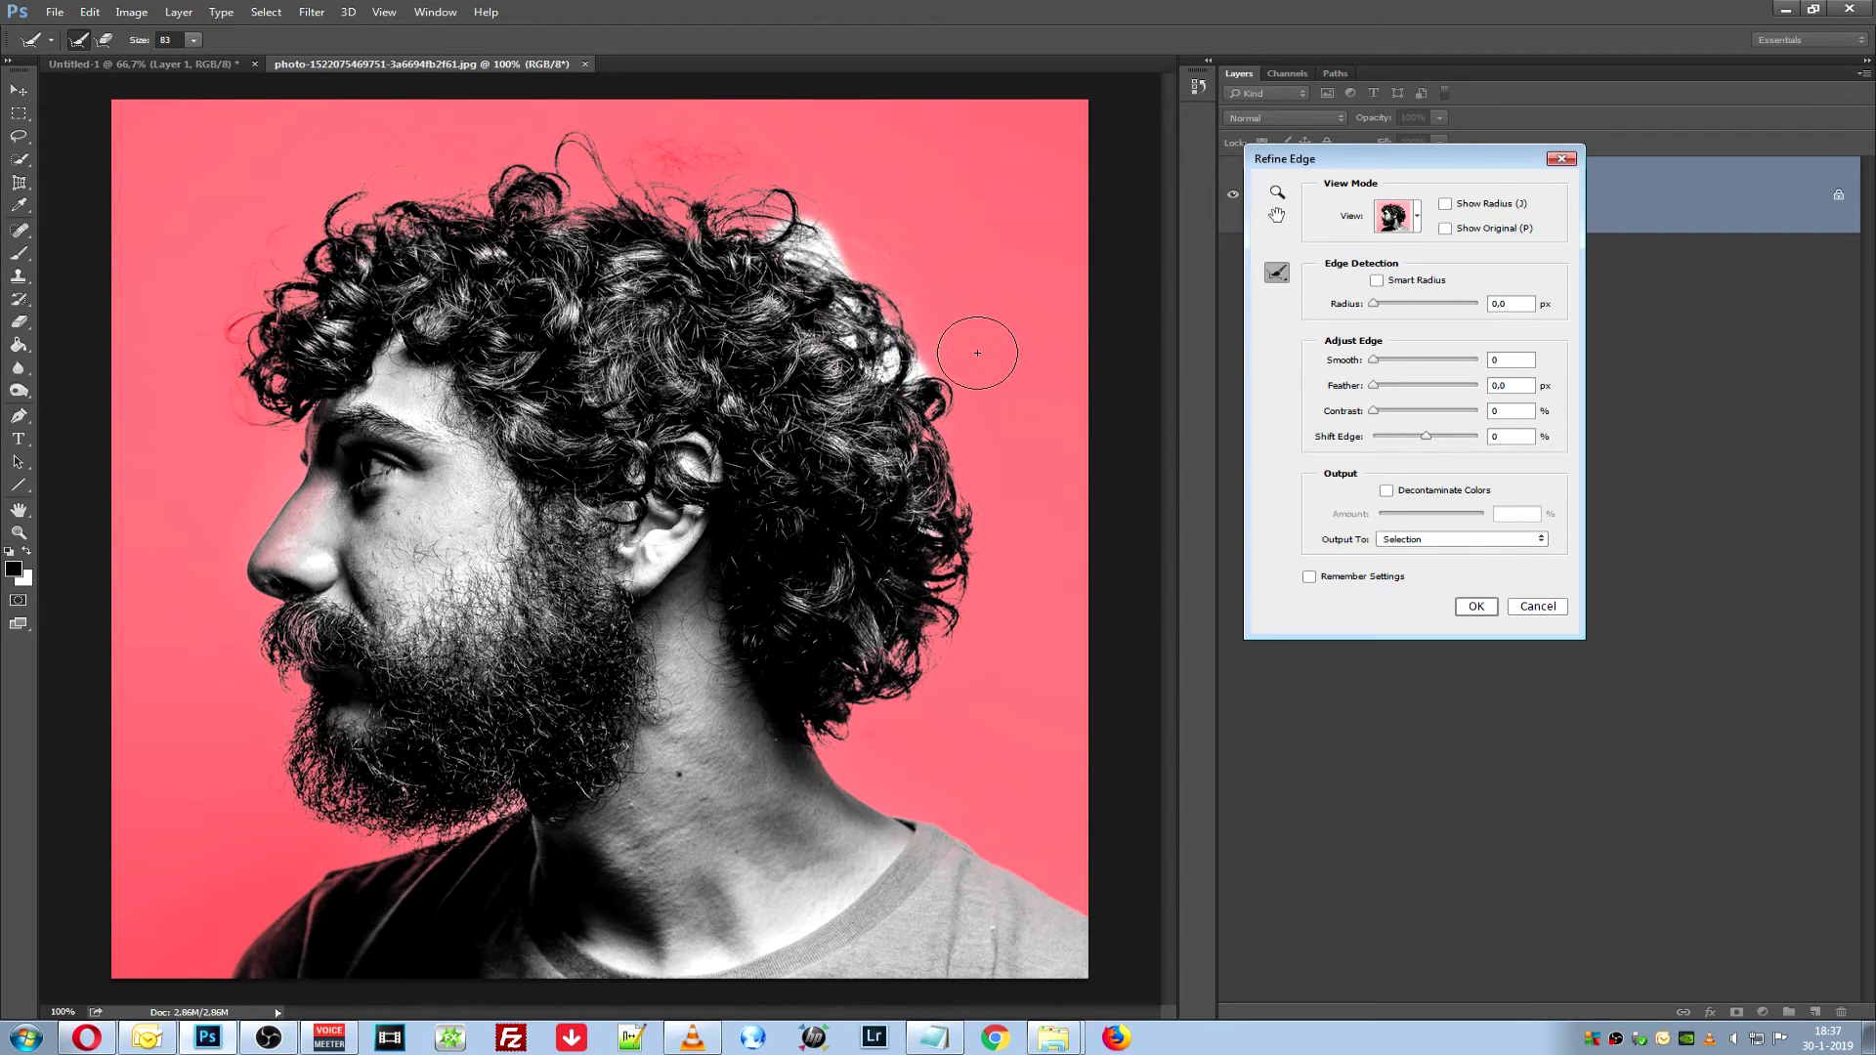
{"action": "left_click_drag", "start_coordinate": [1000, 472], "coordinate": [946, 517]}
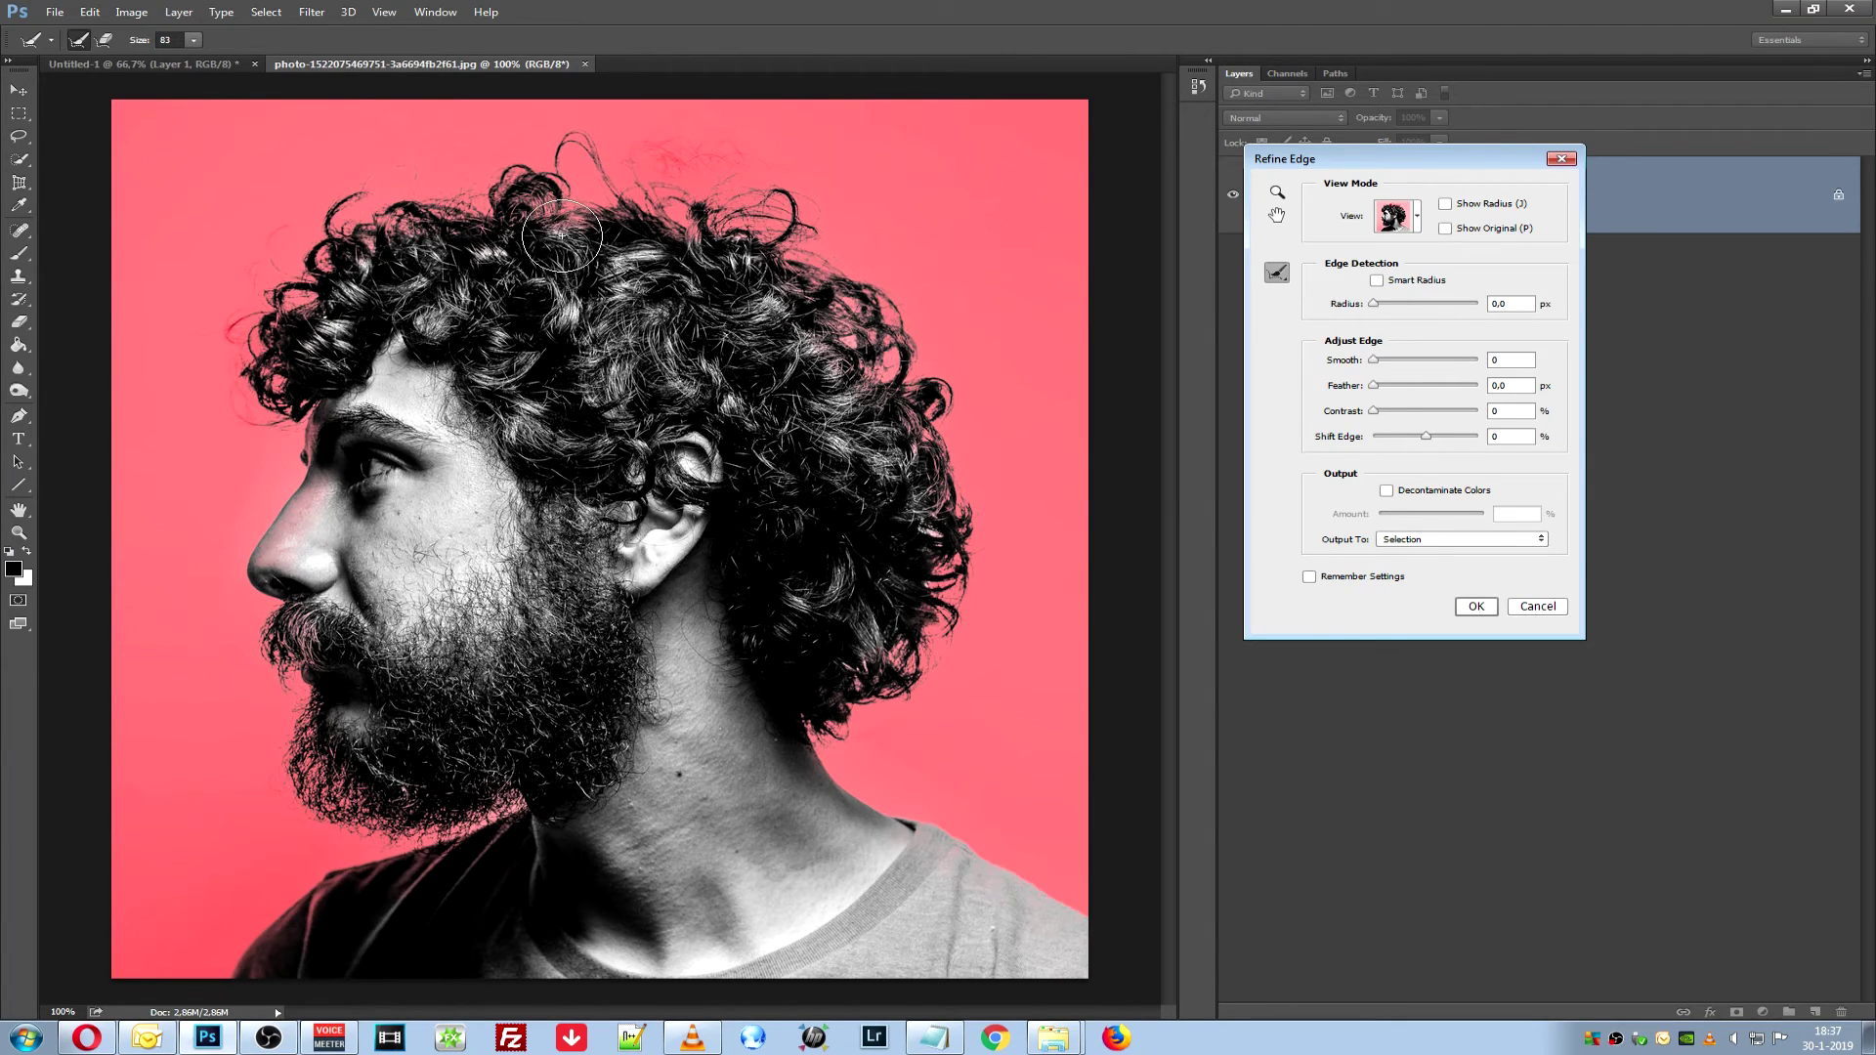
{"action": "left_click_drag", "start_coordinate": [332, 449], "coordinate": [302, 640]}
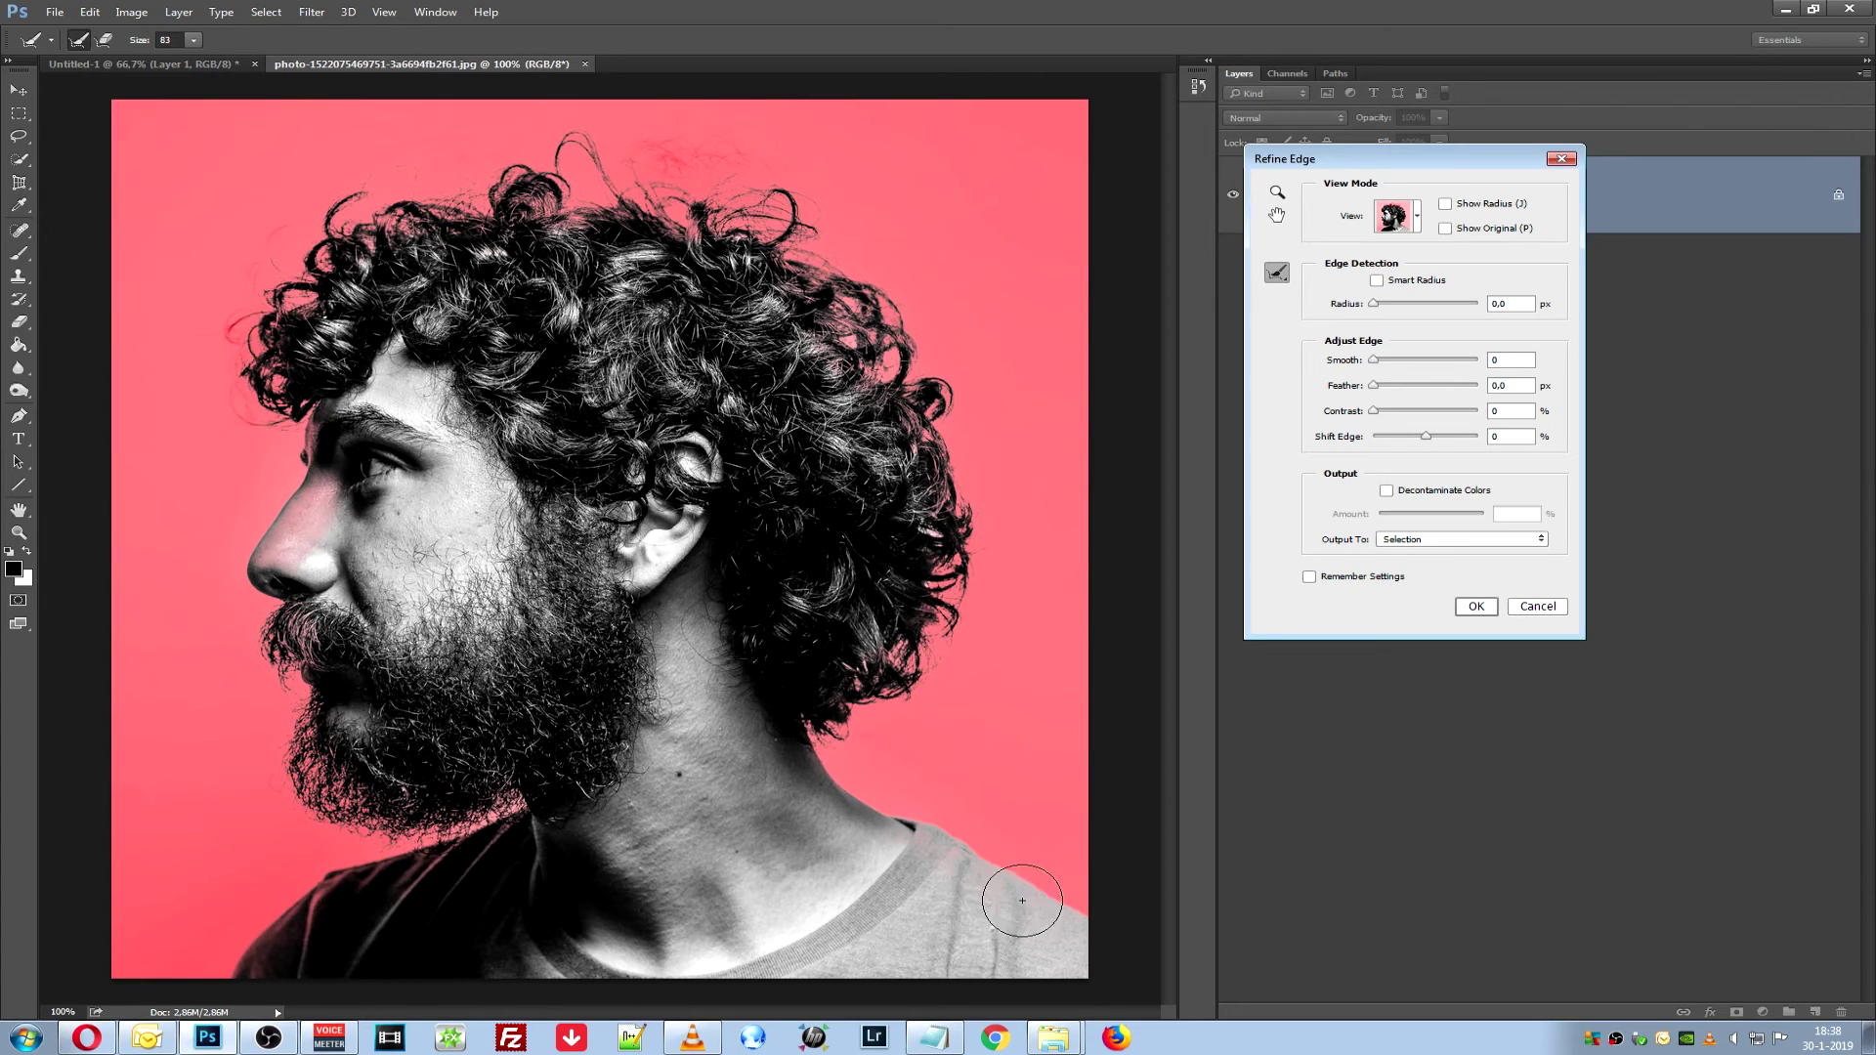
{"action": "left_click", "coordinate": [1473, 606]}
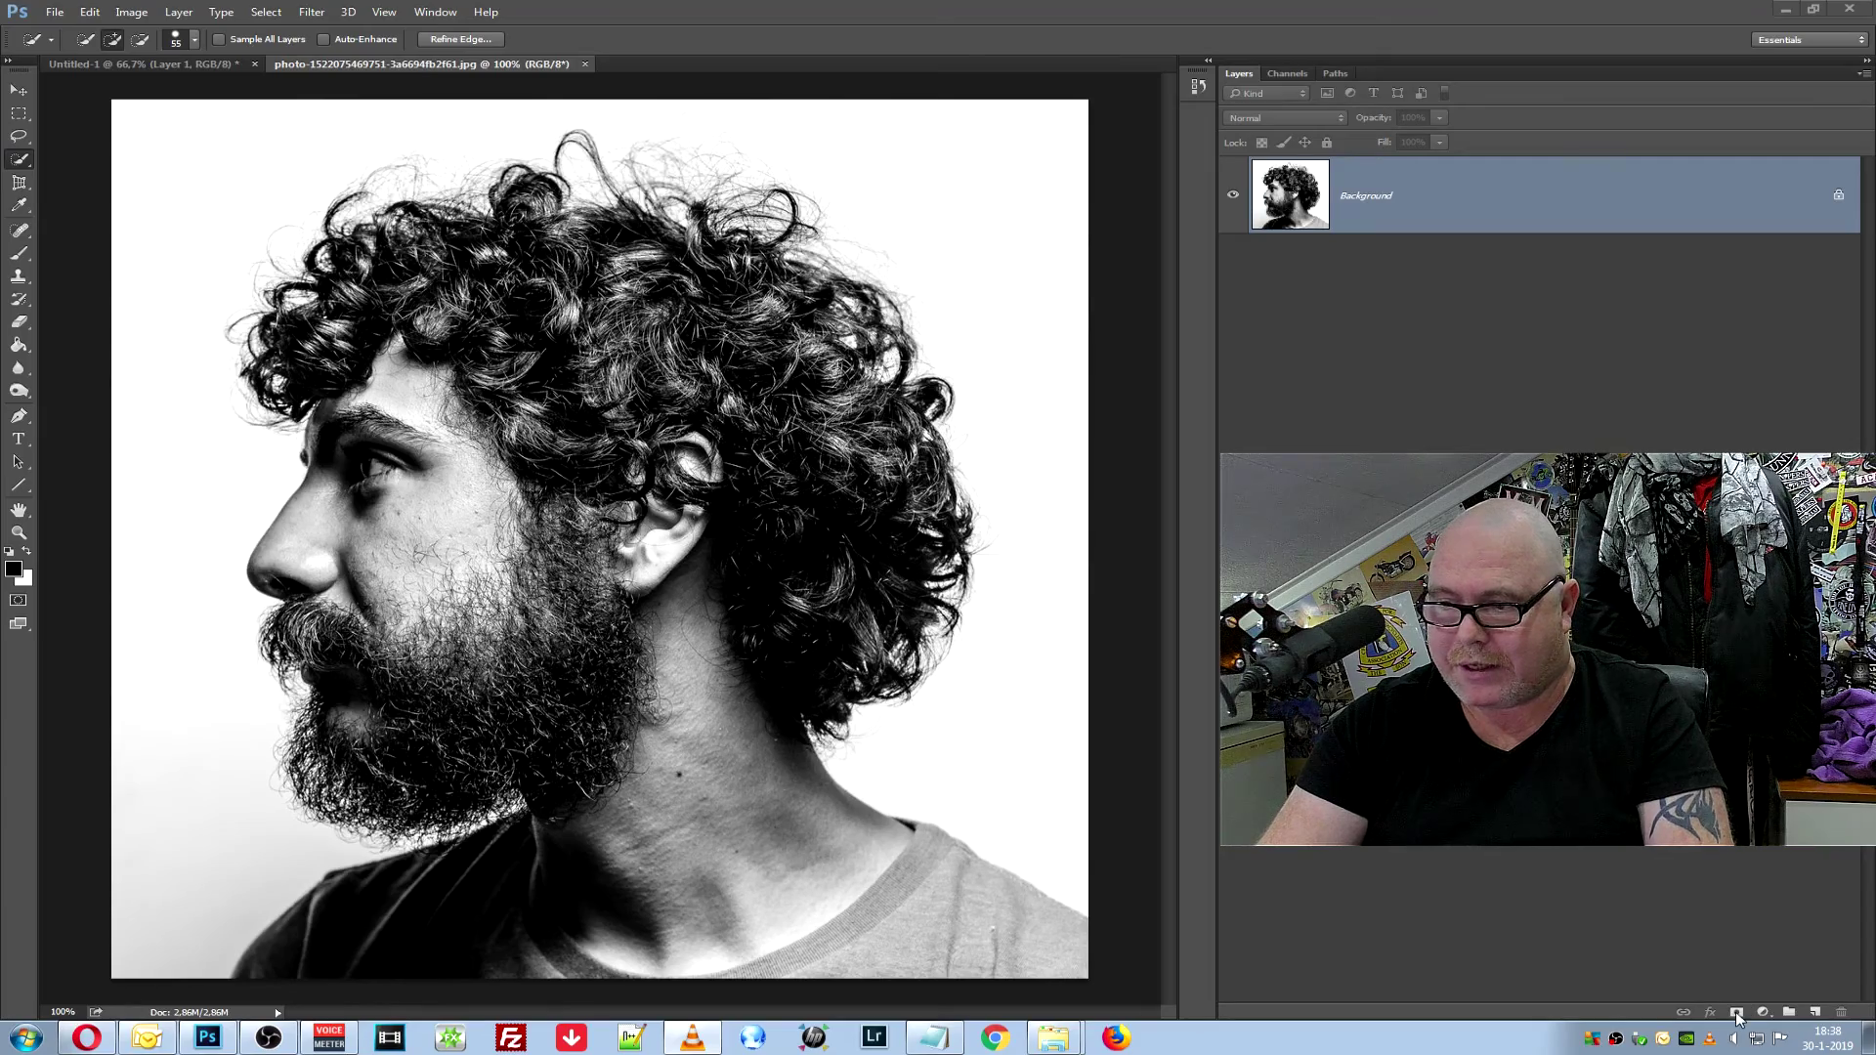
Turn the selection into a layer mask and set the Eraser to 37 px
{"action": "key", "text": "ctrl+z"}
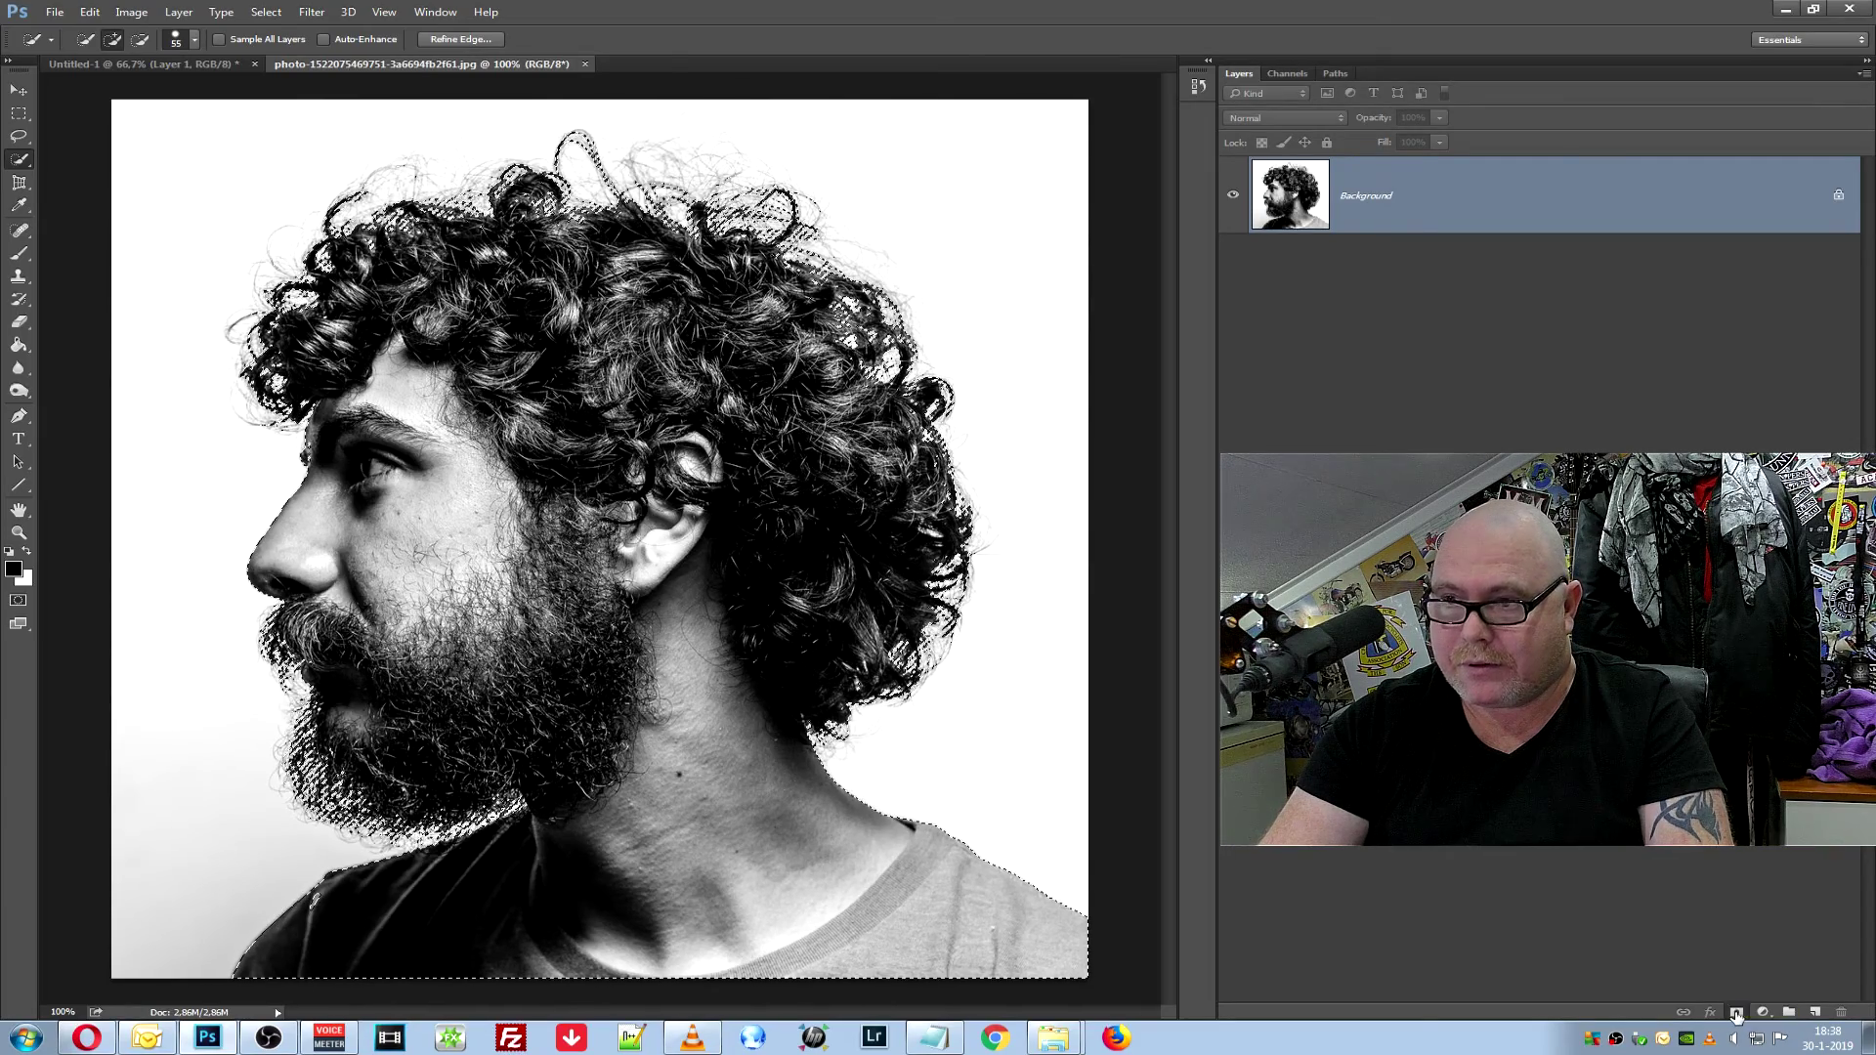
{"action": "left_click", "coordinate": [1736, 1013]}
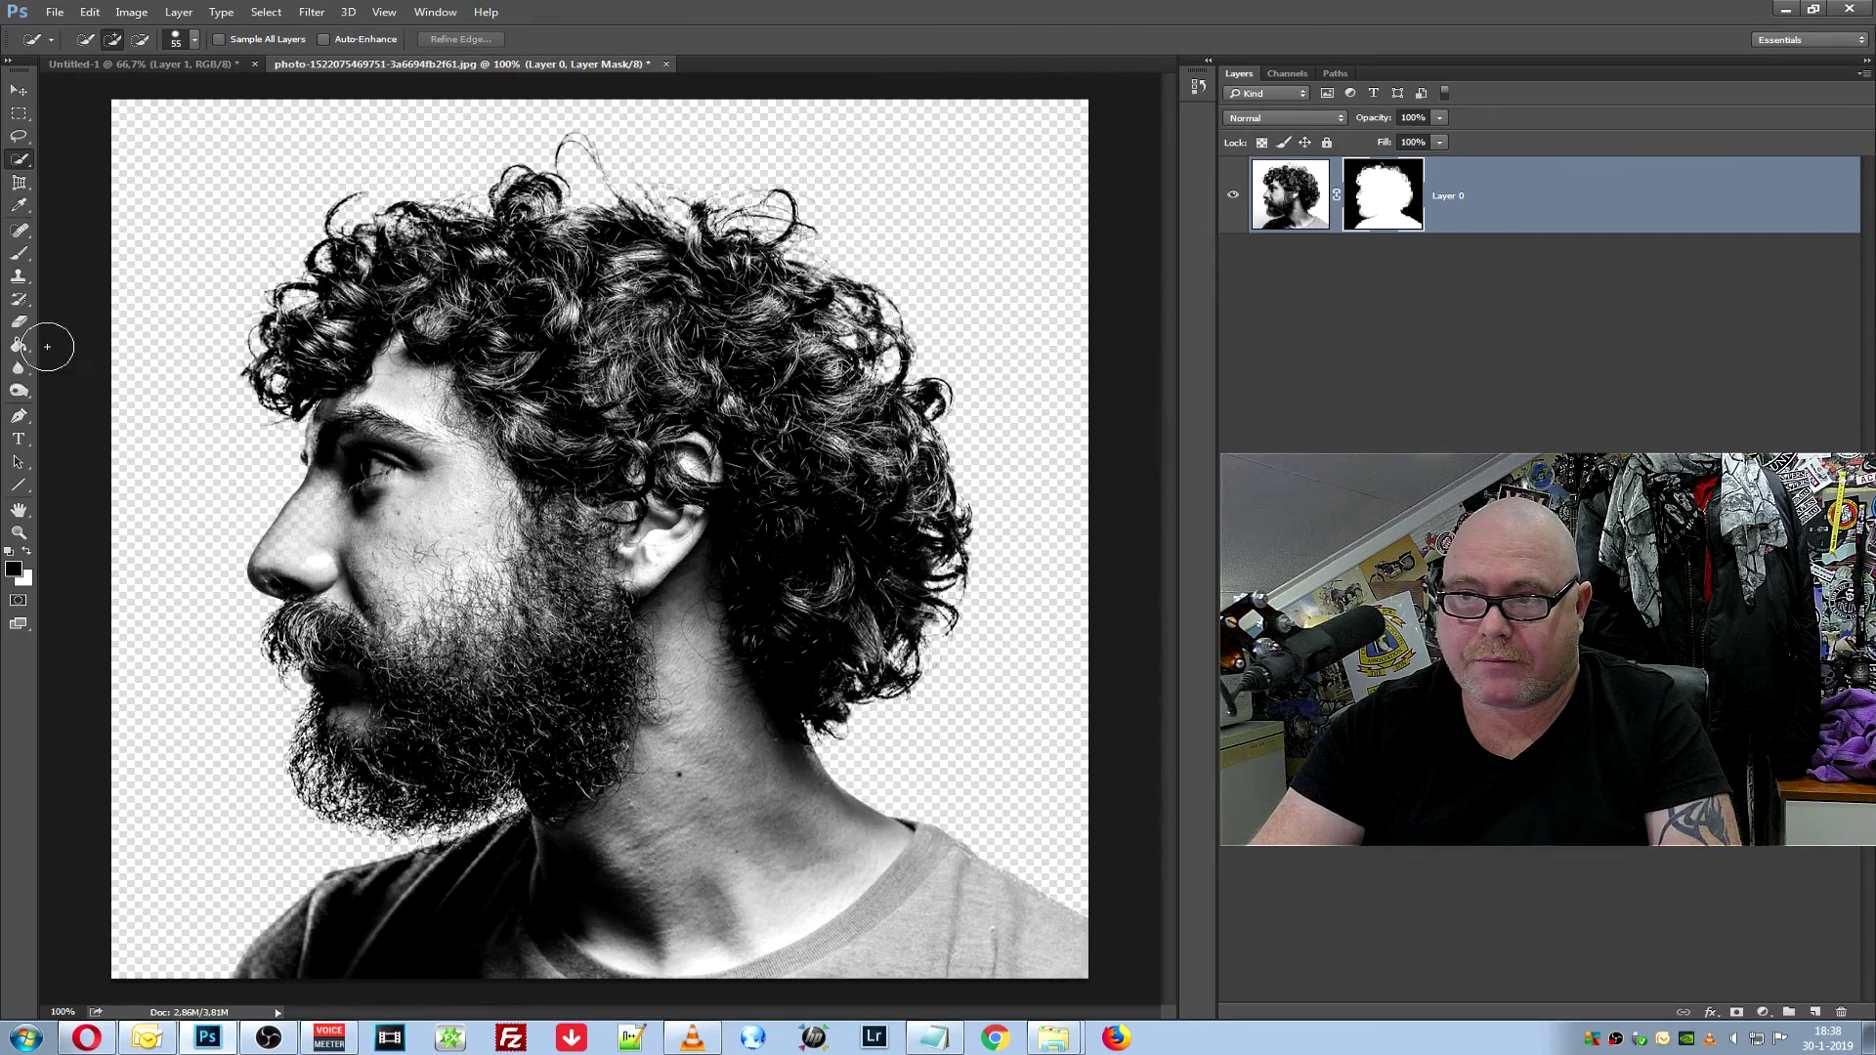
{"action": "left_click", "coordinate": [18, 322]}
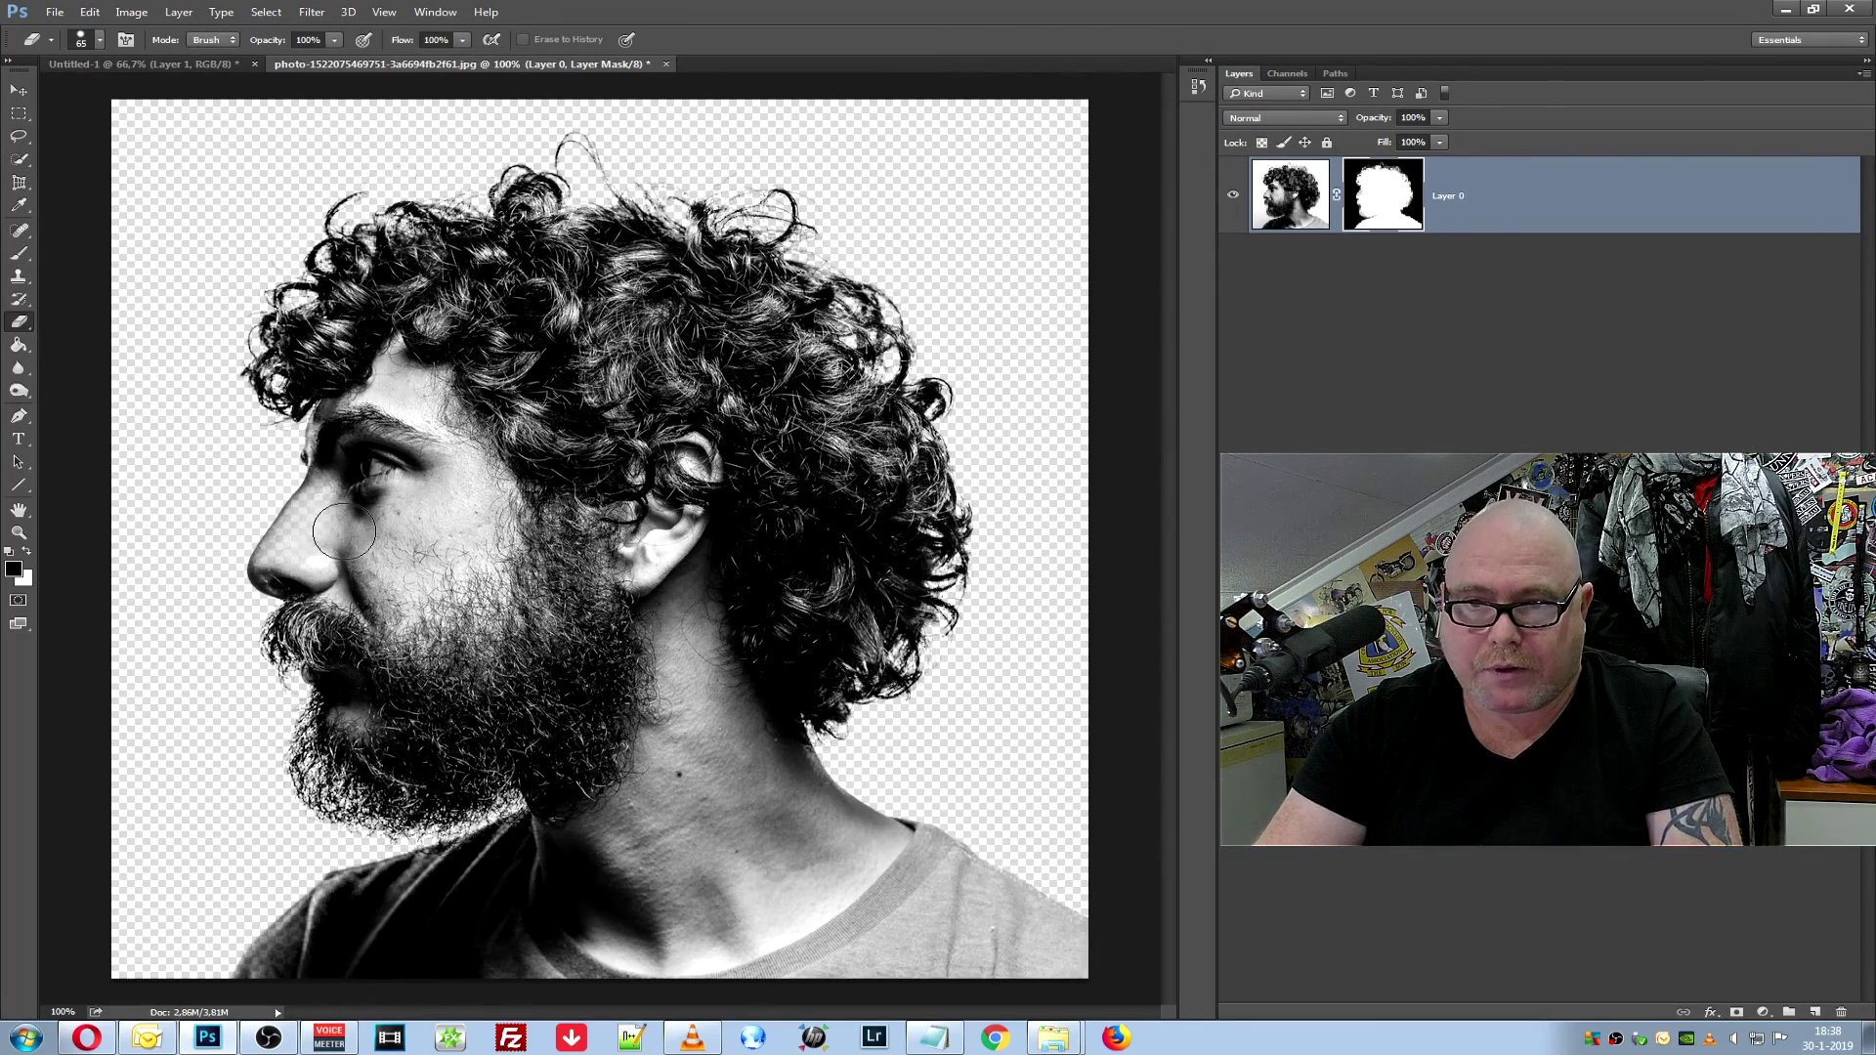
{"action": "left_click", "coordinate": [100, 40]}
{"action": "left_click_drag", "start_coordinate": [139, 95], "coordinate": [131, 95]}
{"action": "key", "text": "Return"}
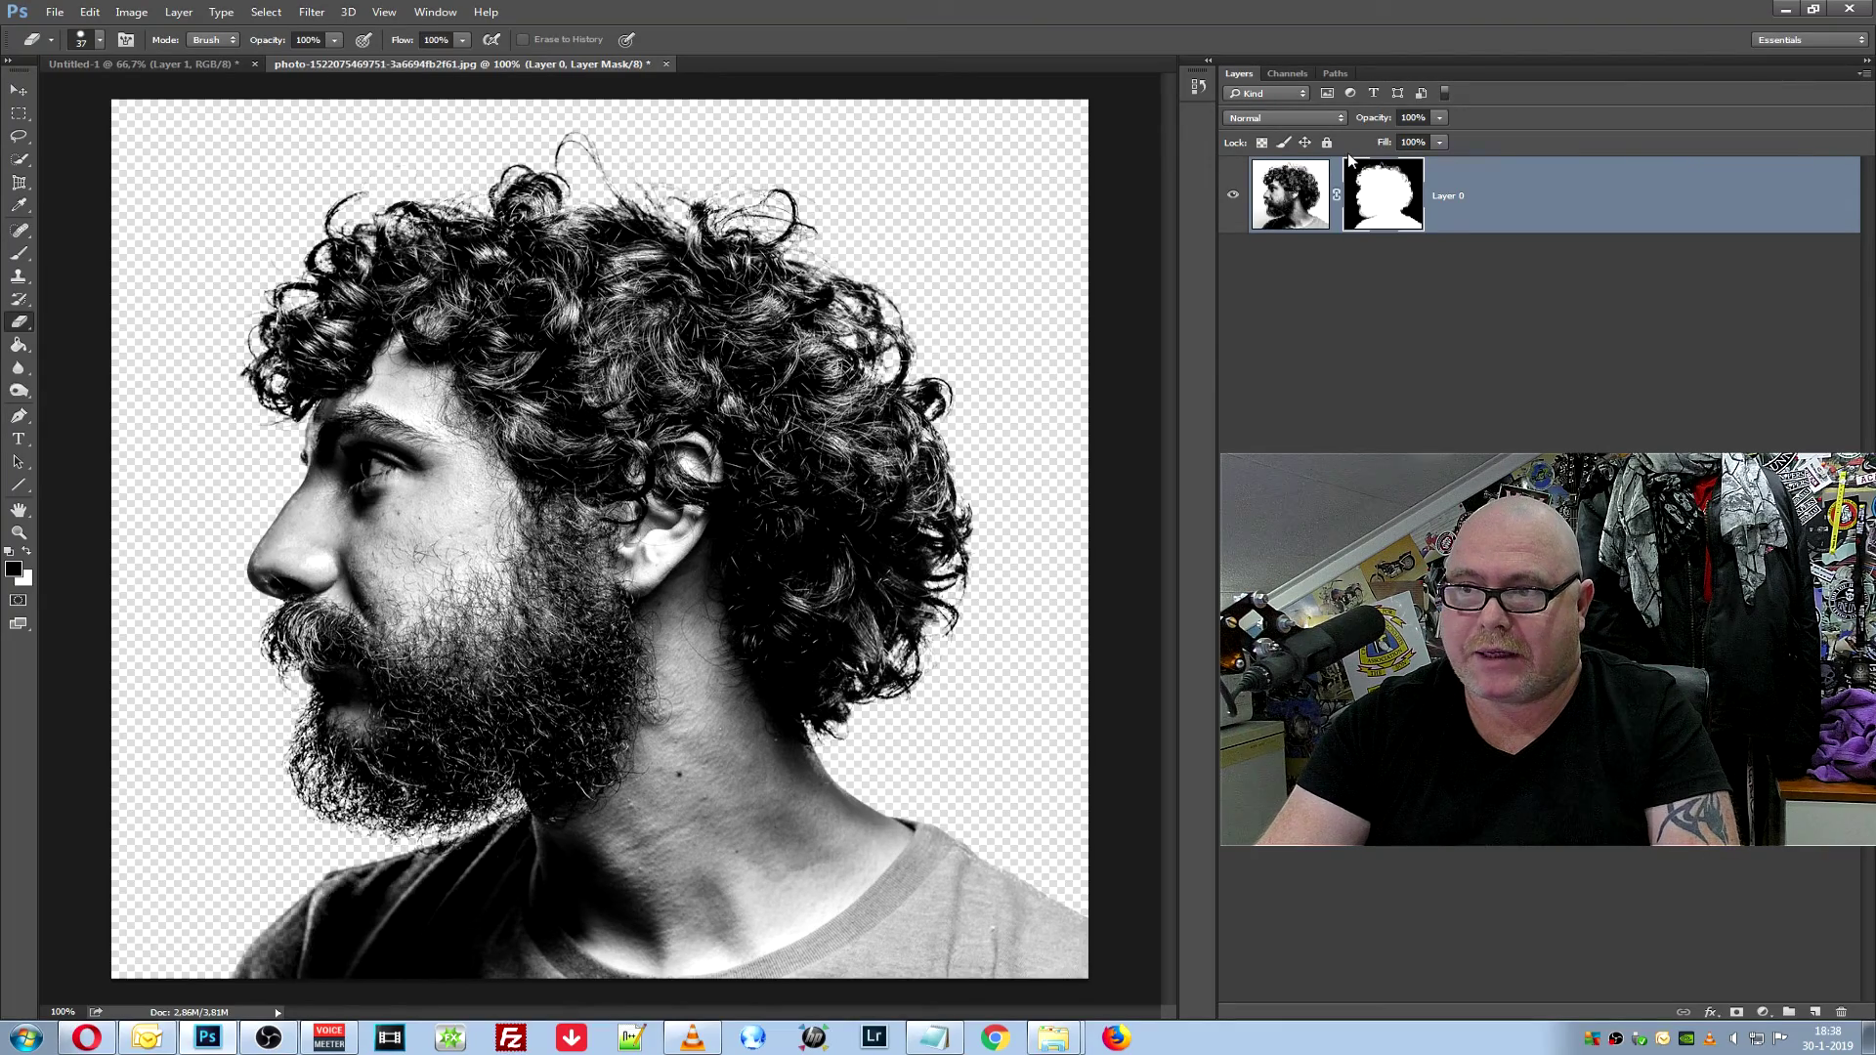
Display the black-and-white layer mask on the canvas
{"action": "left_click", "coordinate": [1299, 210]}
{"action": "left_click", "coordinate": [1373, 198]}
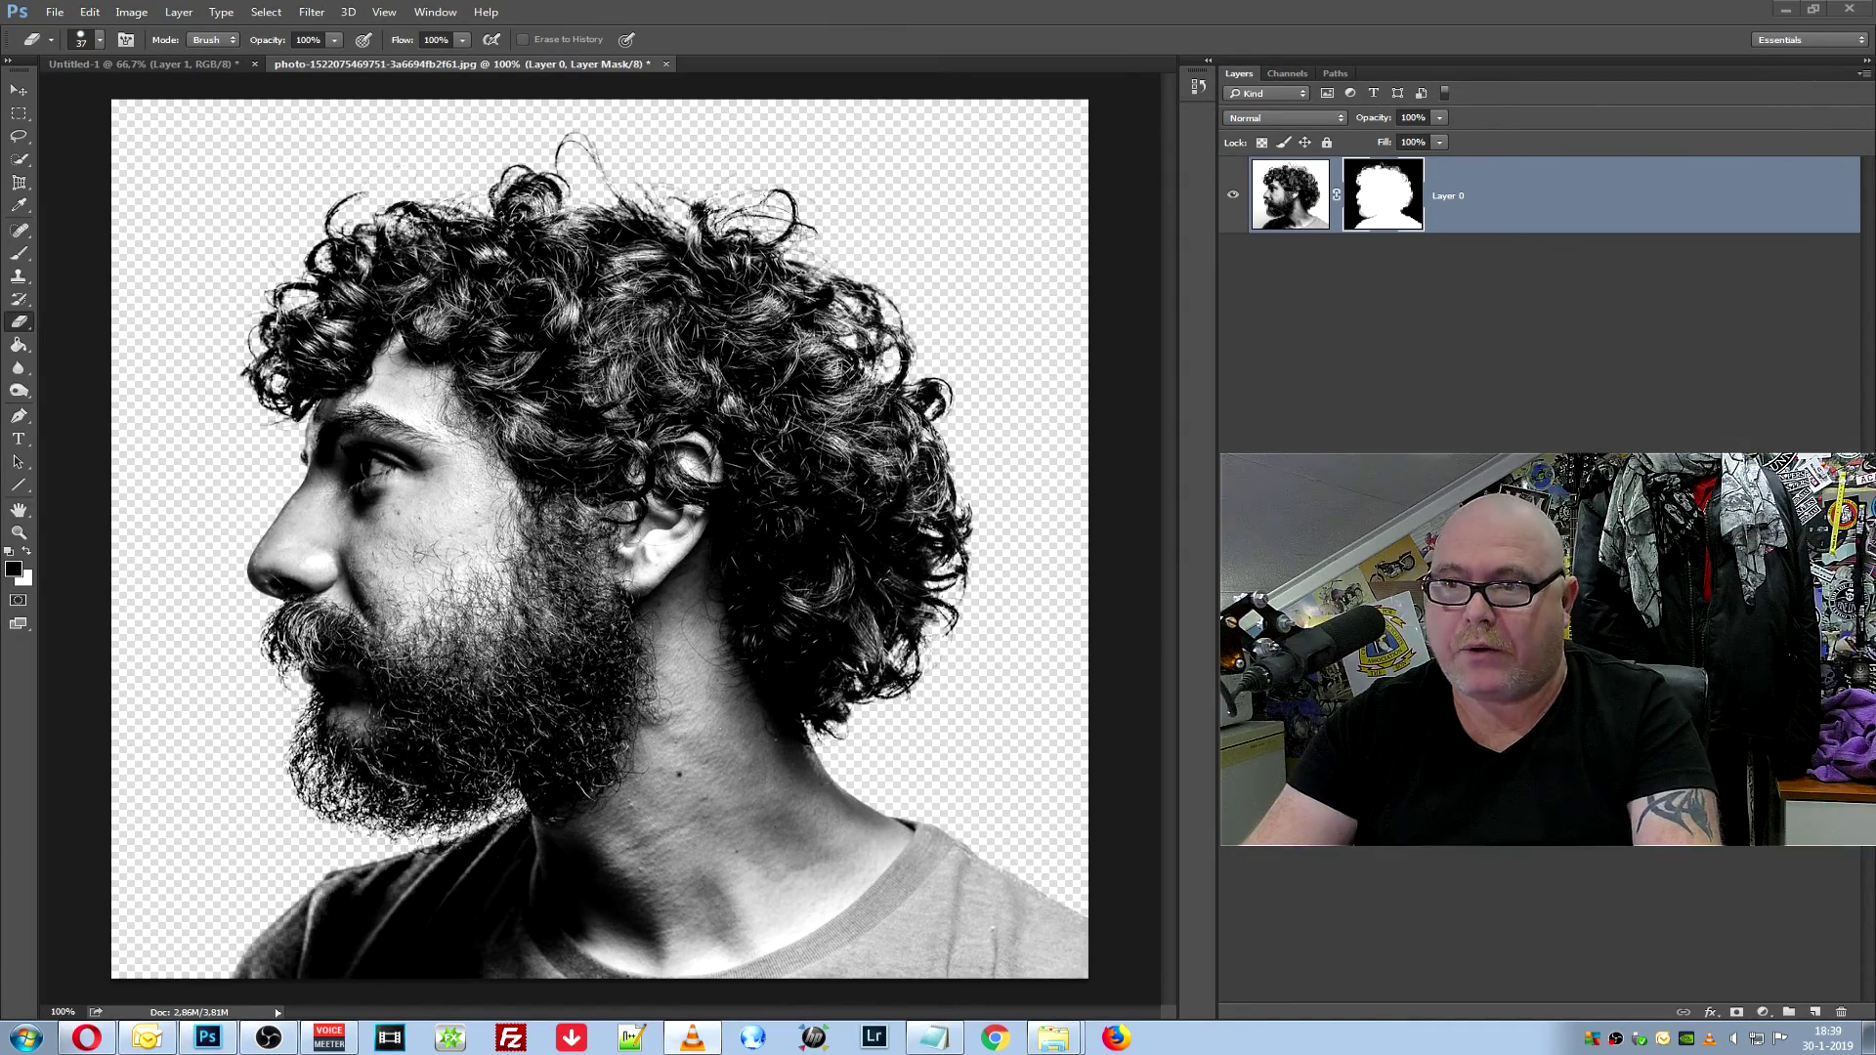
{"action": "left_click", "coordinate": [1380, 208], "text": "alt"}
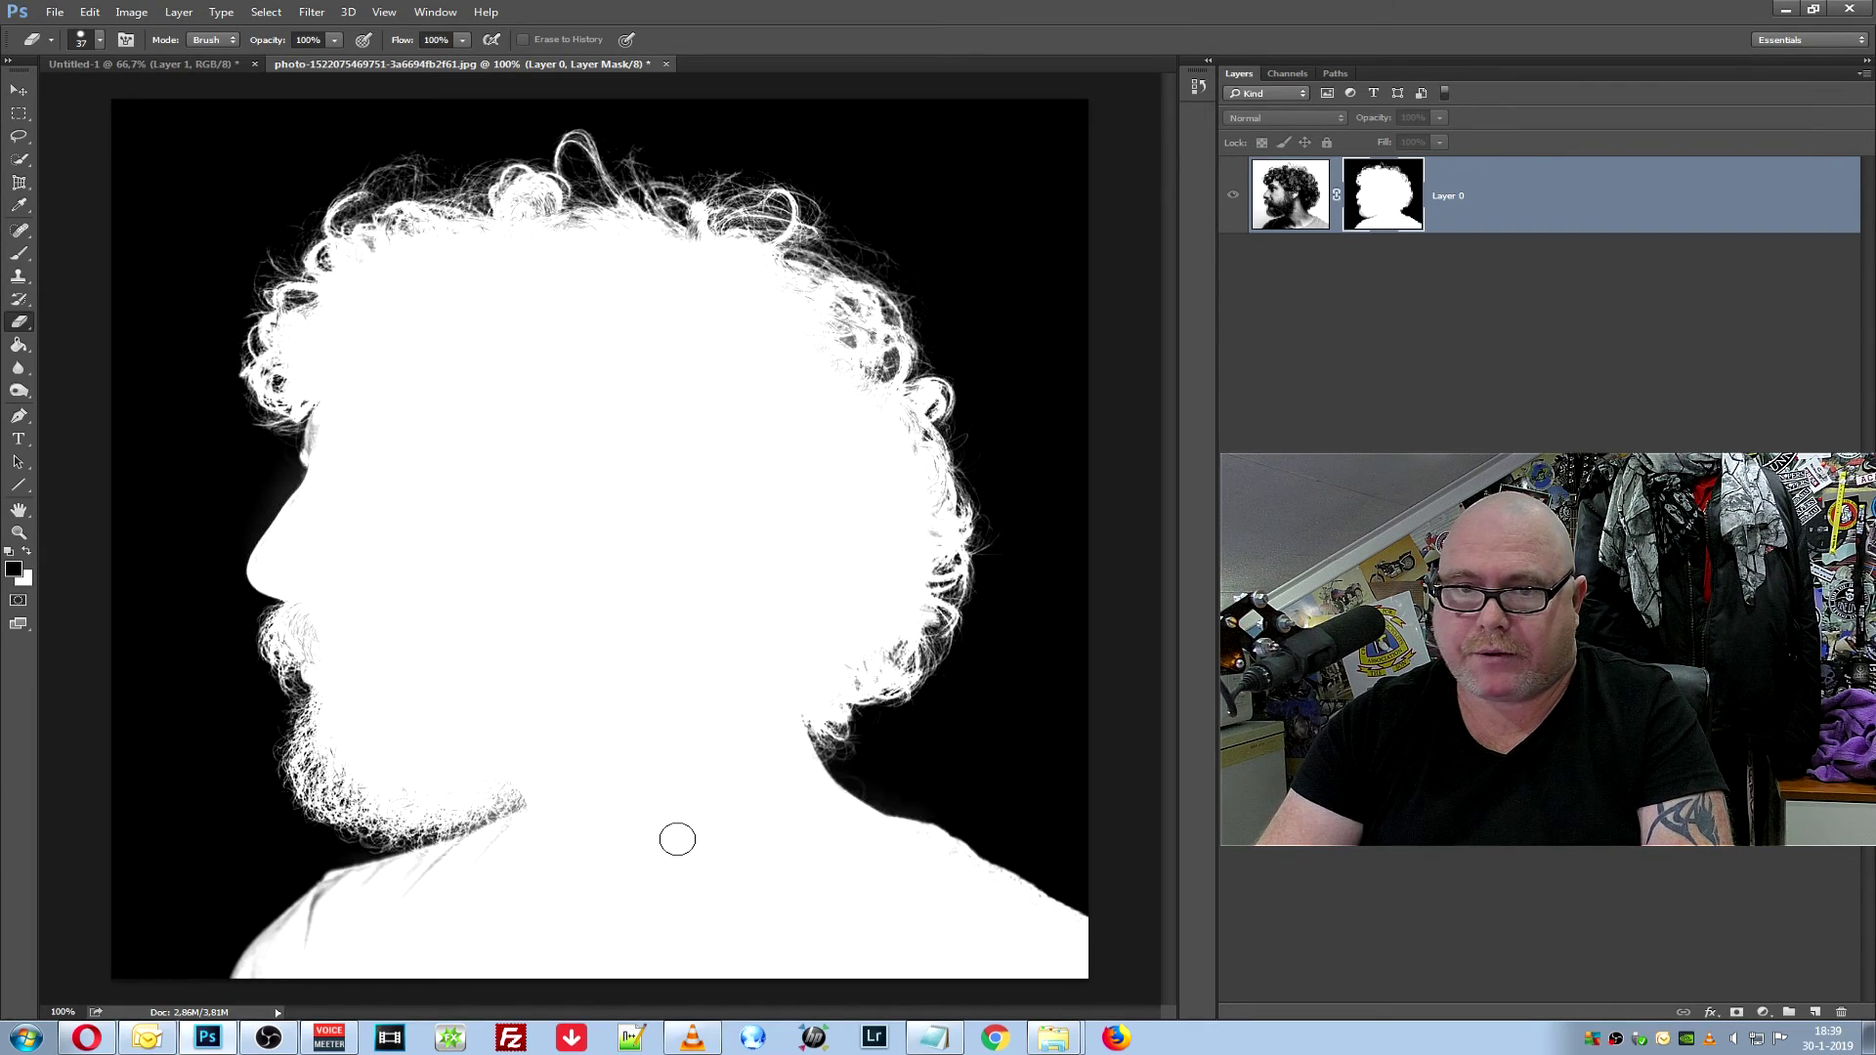
Paint the mask white along the beard, shirt and both shoulder edges with the Brush
{"action": "left_click", "coordinate": [19, 253]}
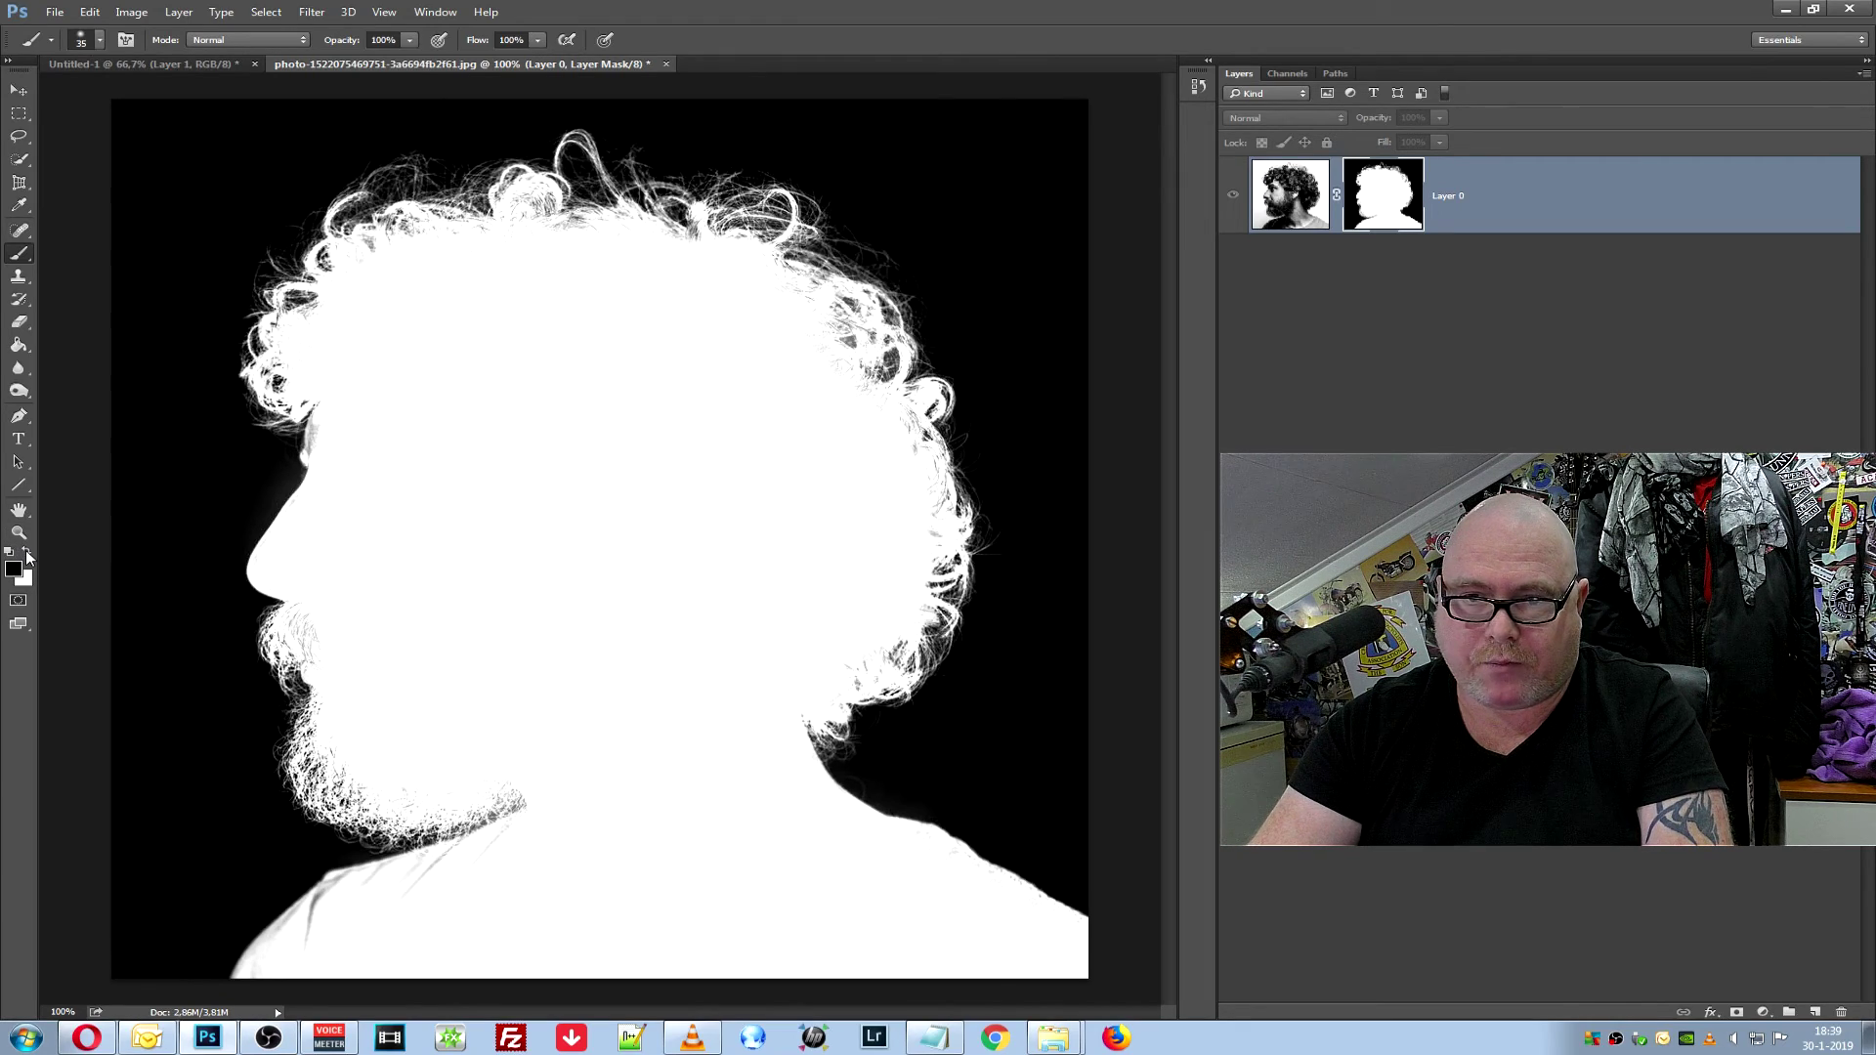
{"action": "right_click", "coordinate": [19, 253]}
{"action": "left_click", "coordinate": [103, 254]}
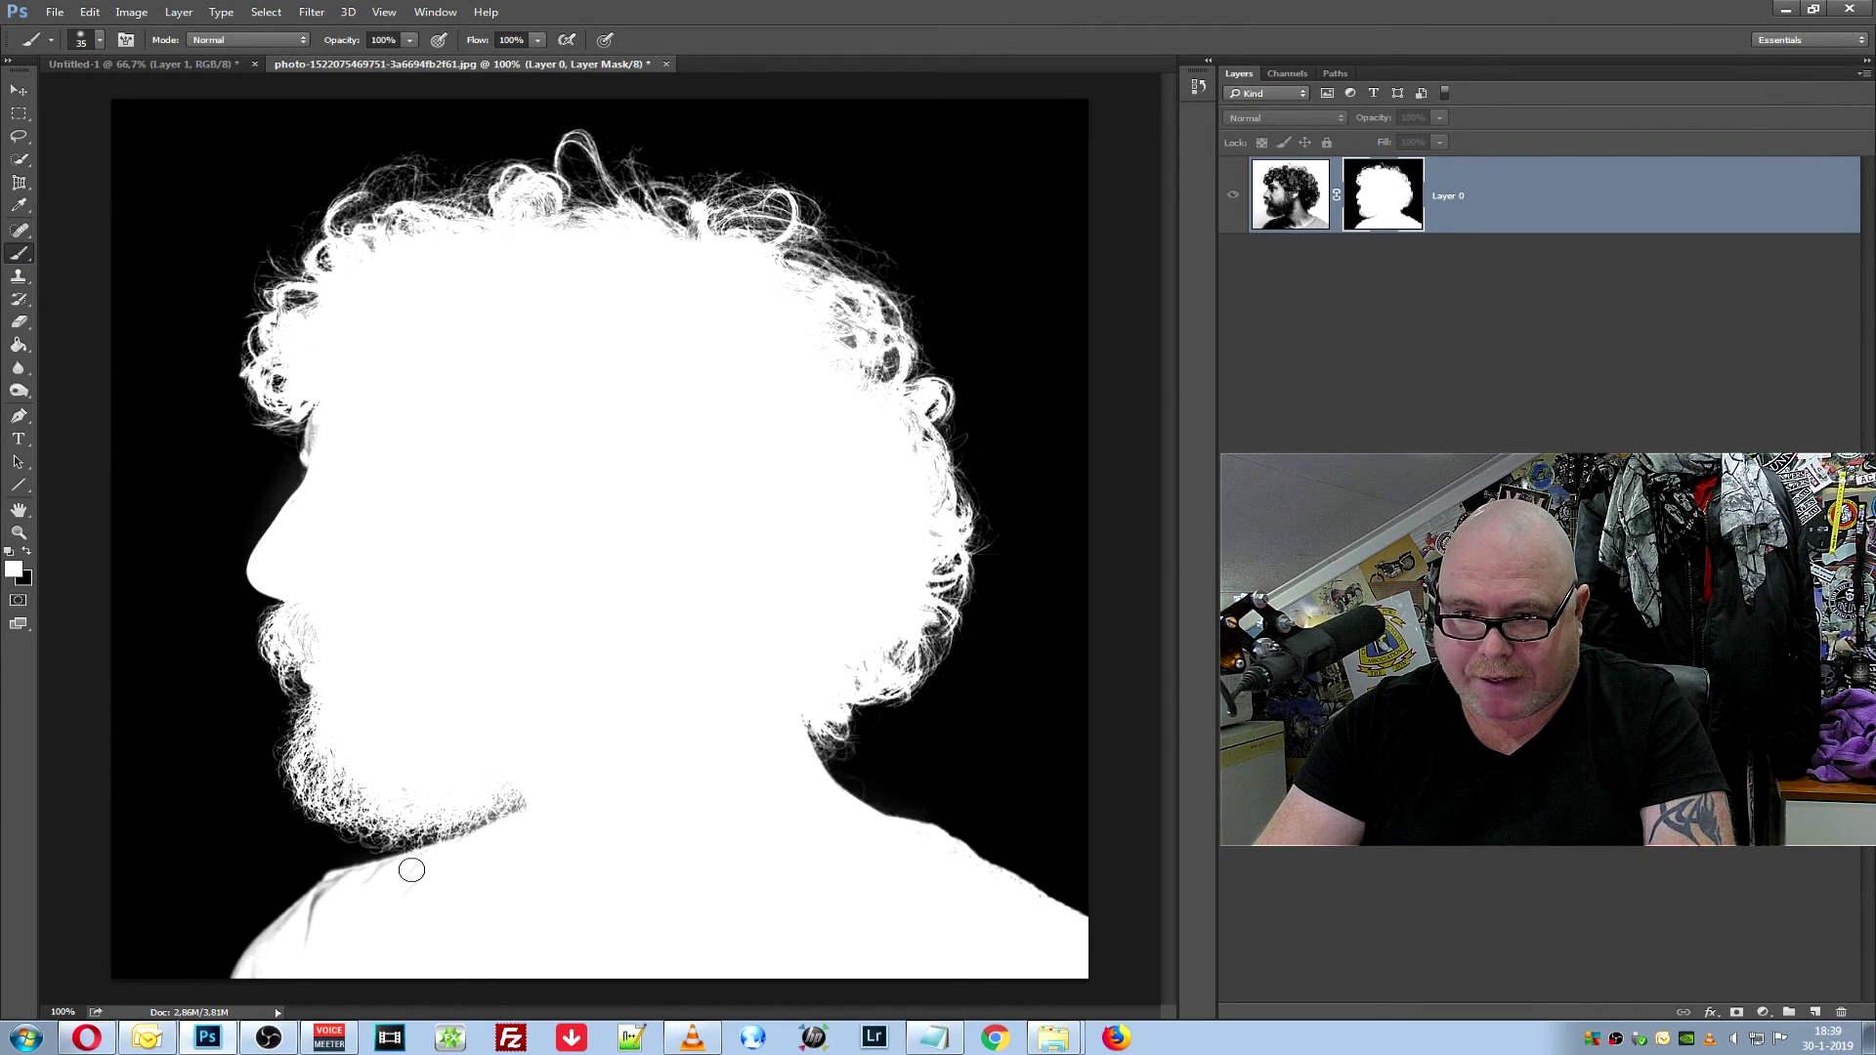
{"action": "left_click_drag", "start_coordinate": [485, 849], "coordinate": [408, 868]}
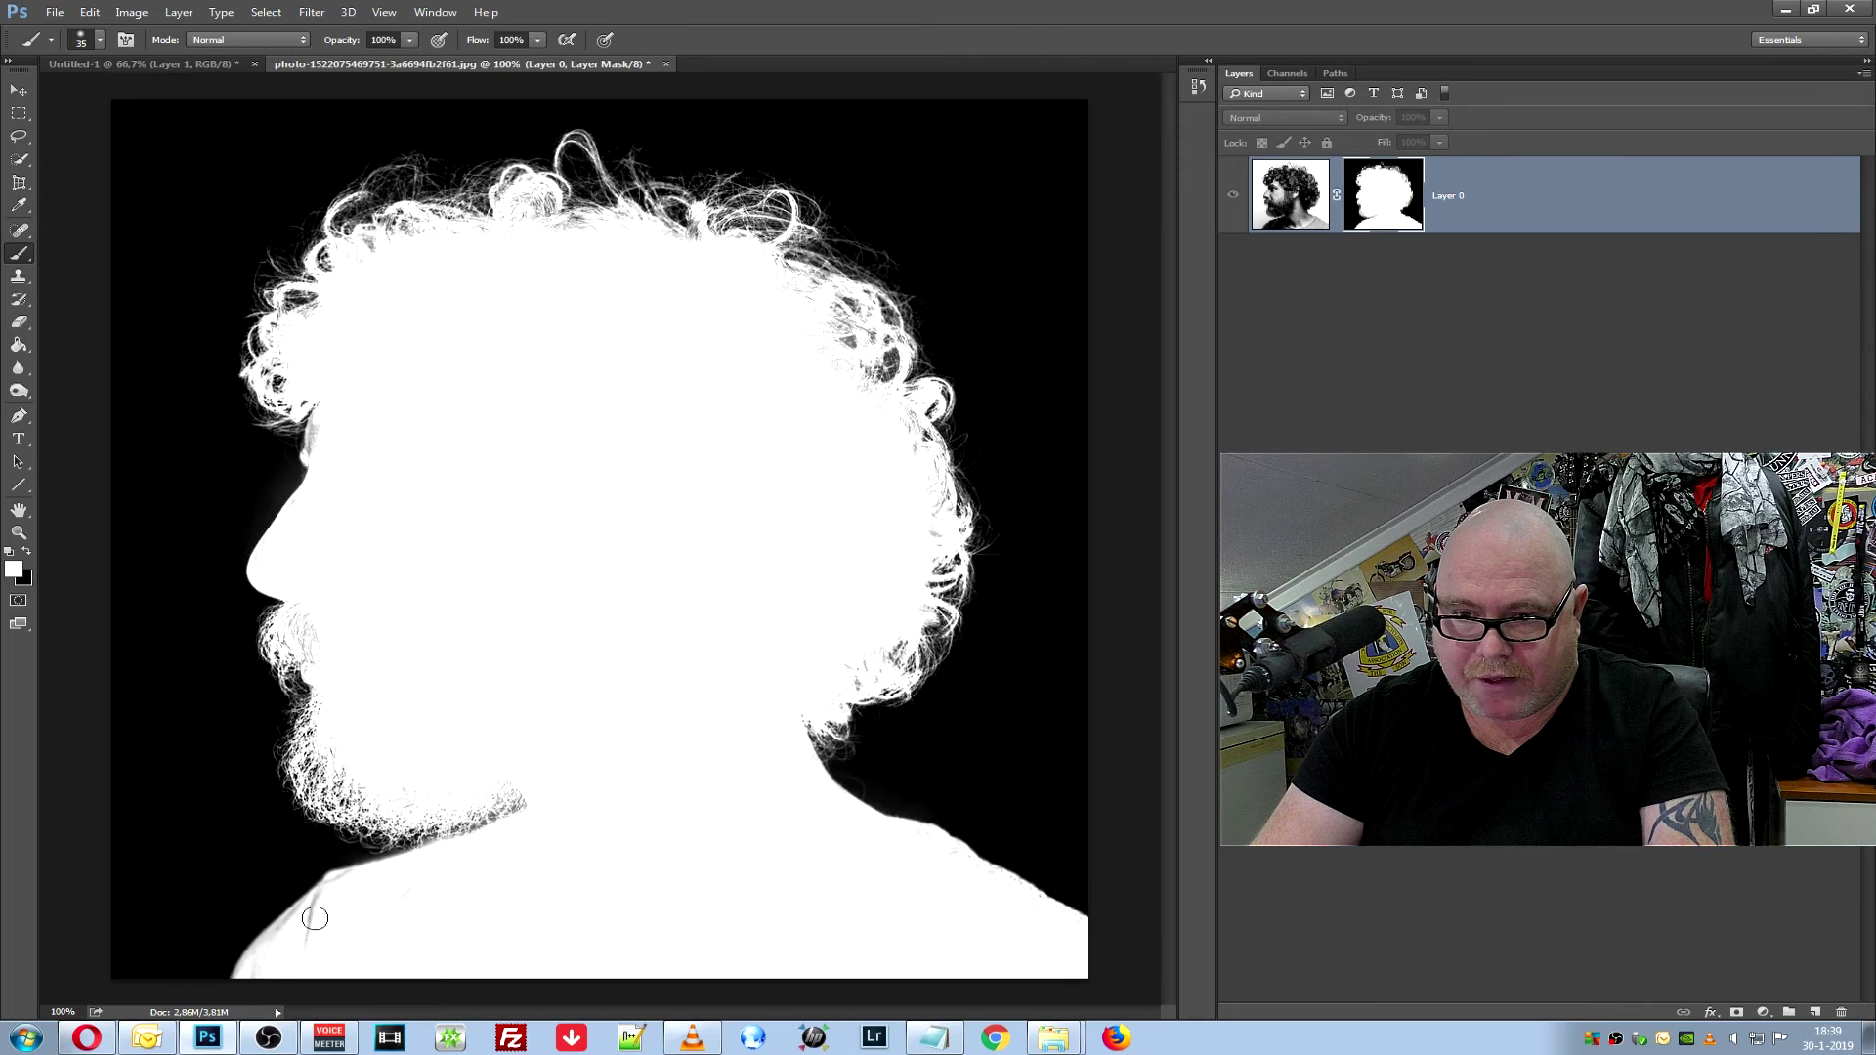
{"action": "mouse_move", "coordinate": [346, 881]}
{"action": "left_mouse_down"}
{"action": "mouse_move", "coordinate": [358, 911]}
{"action": "mouse_move", "coordinate": [279, 938]}
{"action": "mouse_move", "coordinate": [249, 982]}
{"action": "mouse_move", "coordinate": [309, 914]}
{"action": "left_mouse_up"}
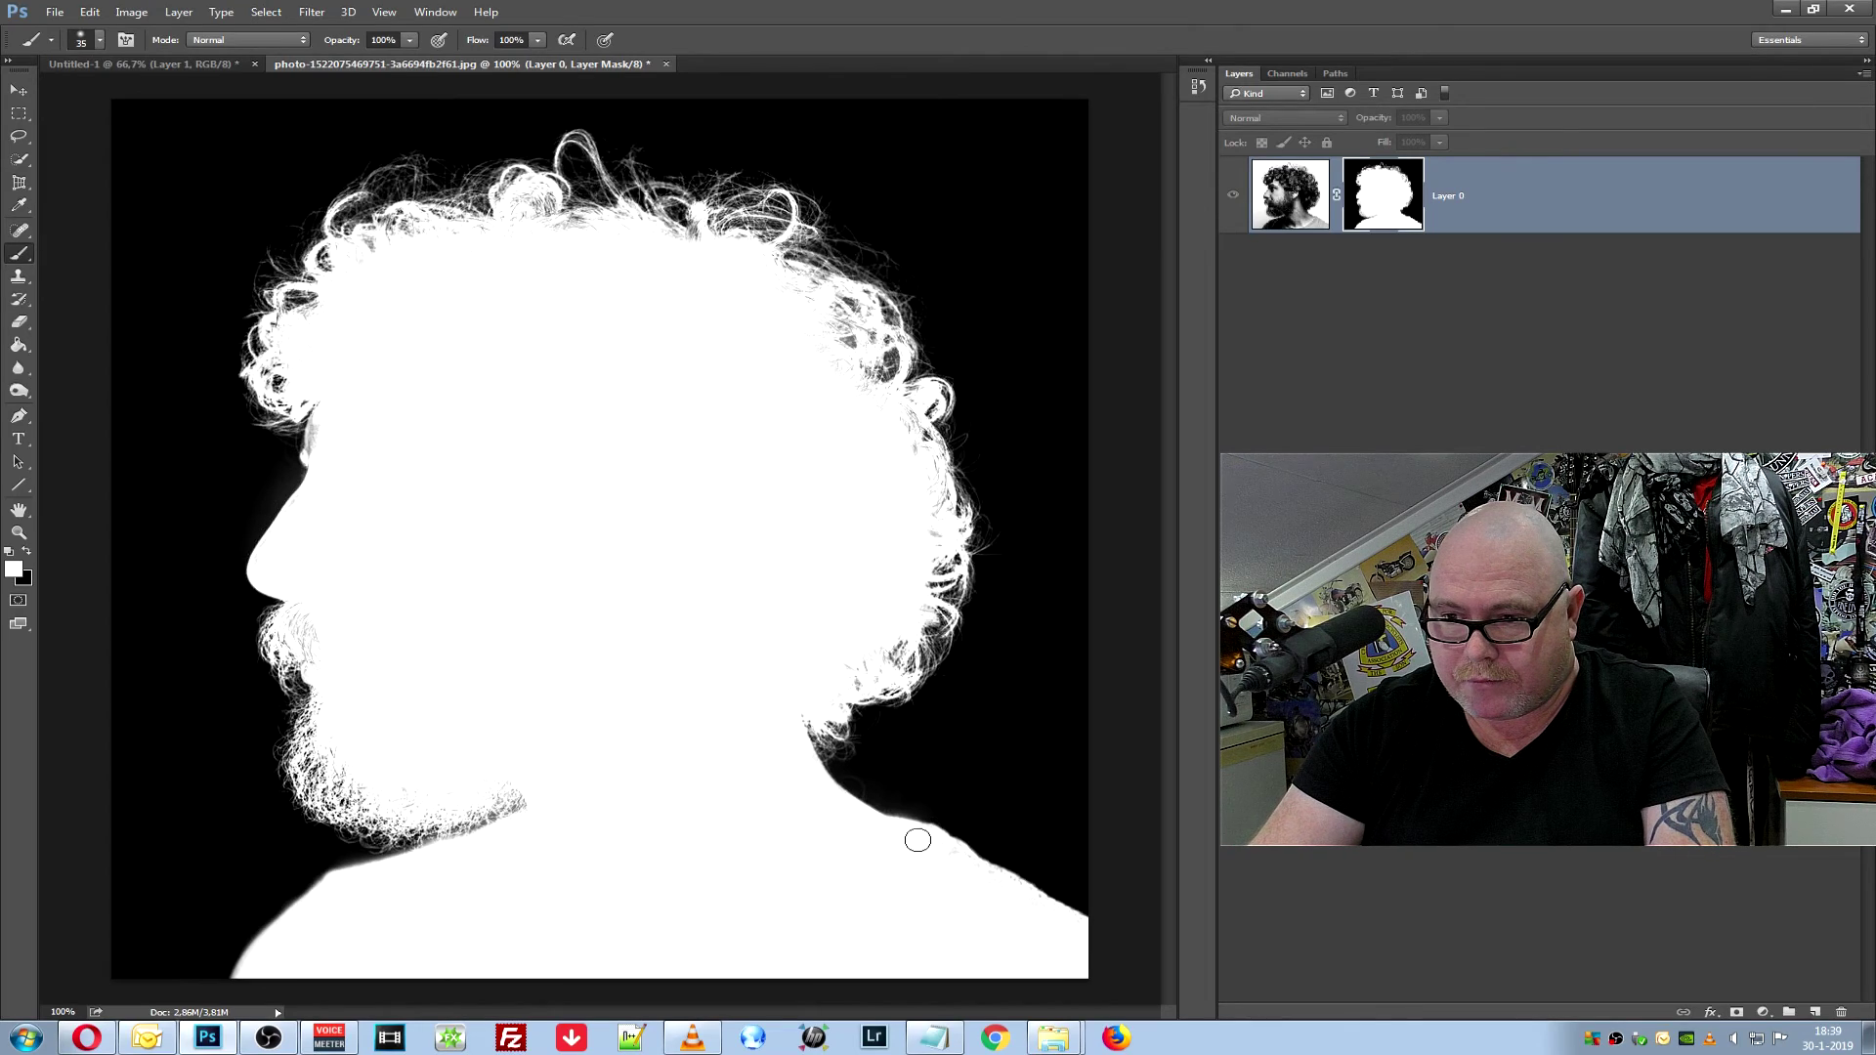
{"action": "left_click_drag", "start_coordinate": [993, 876], "coordinate": [1057, 918]}
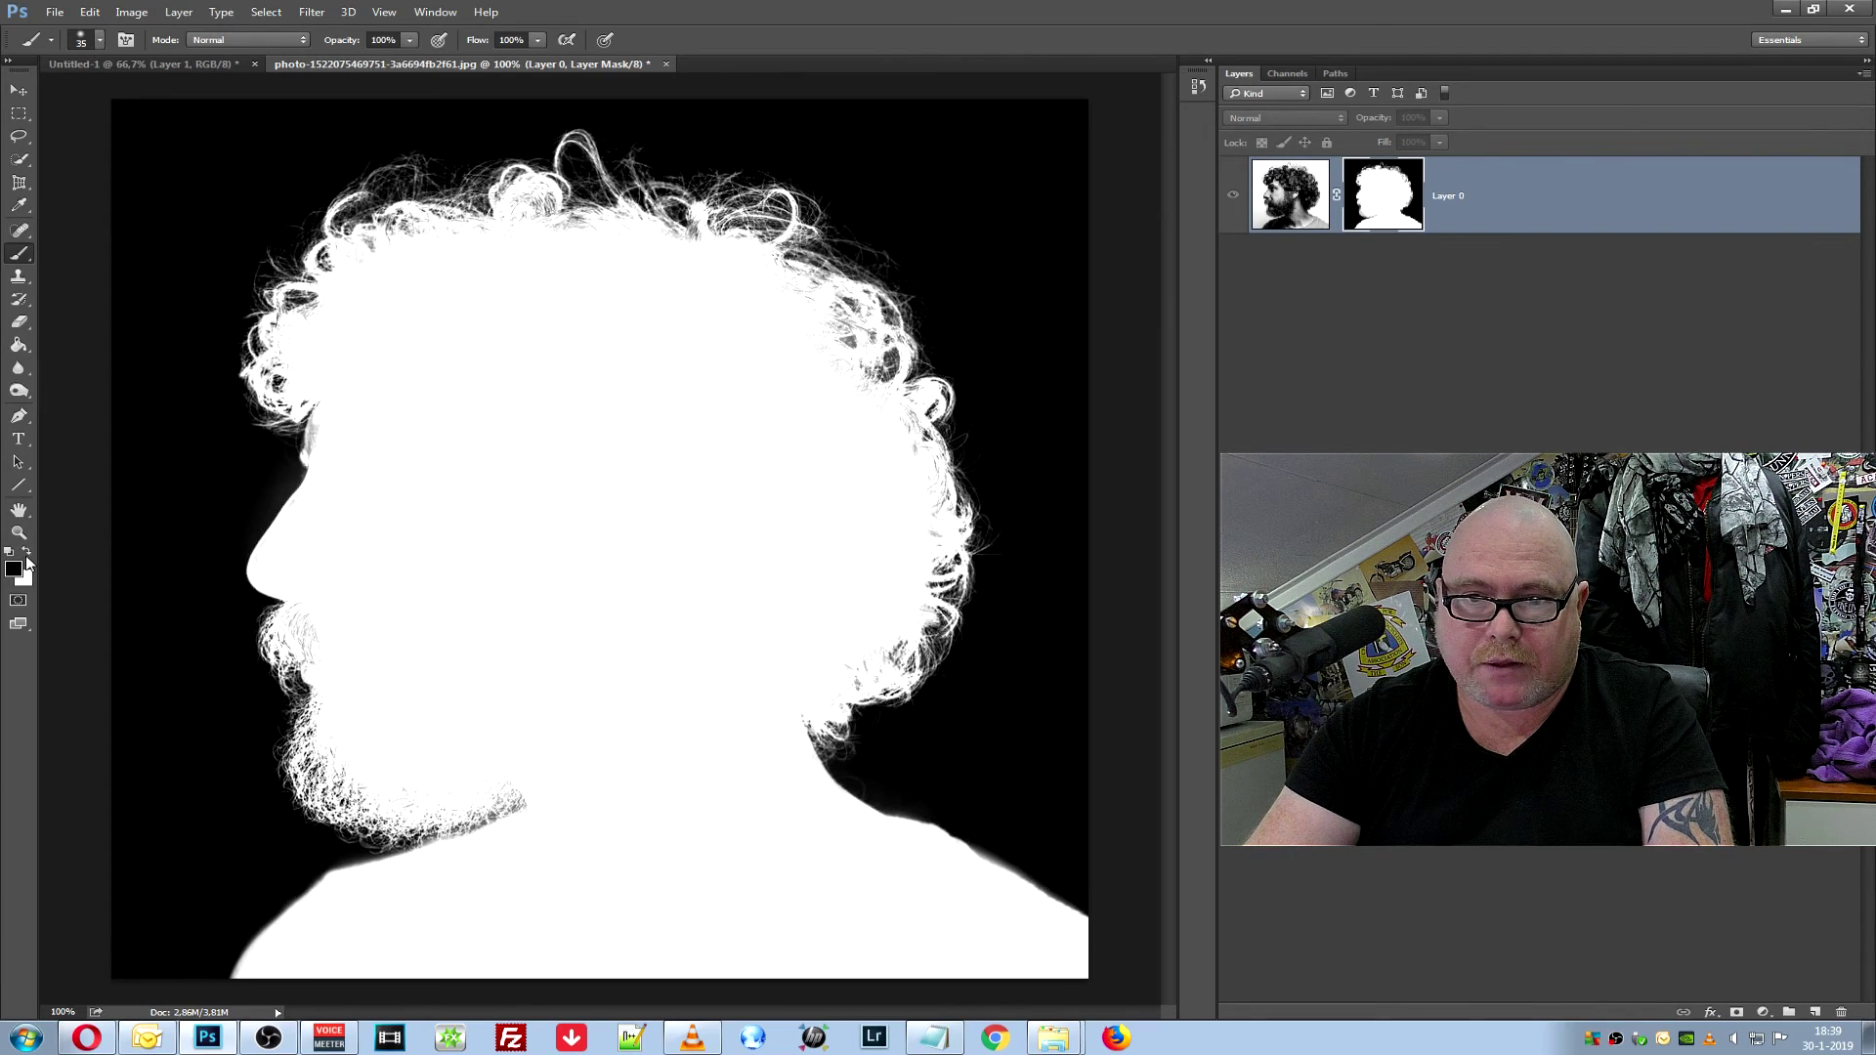
Resize the brush to 18 px, then 114 px, and return to viewing the photo
{"action": "left_click", "coordinate": [98, 40]}
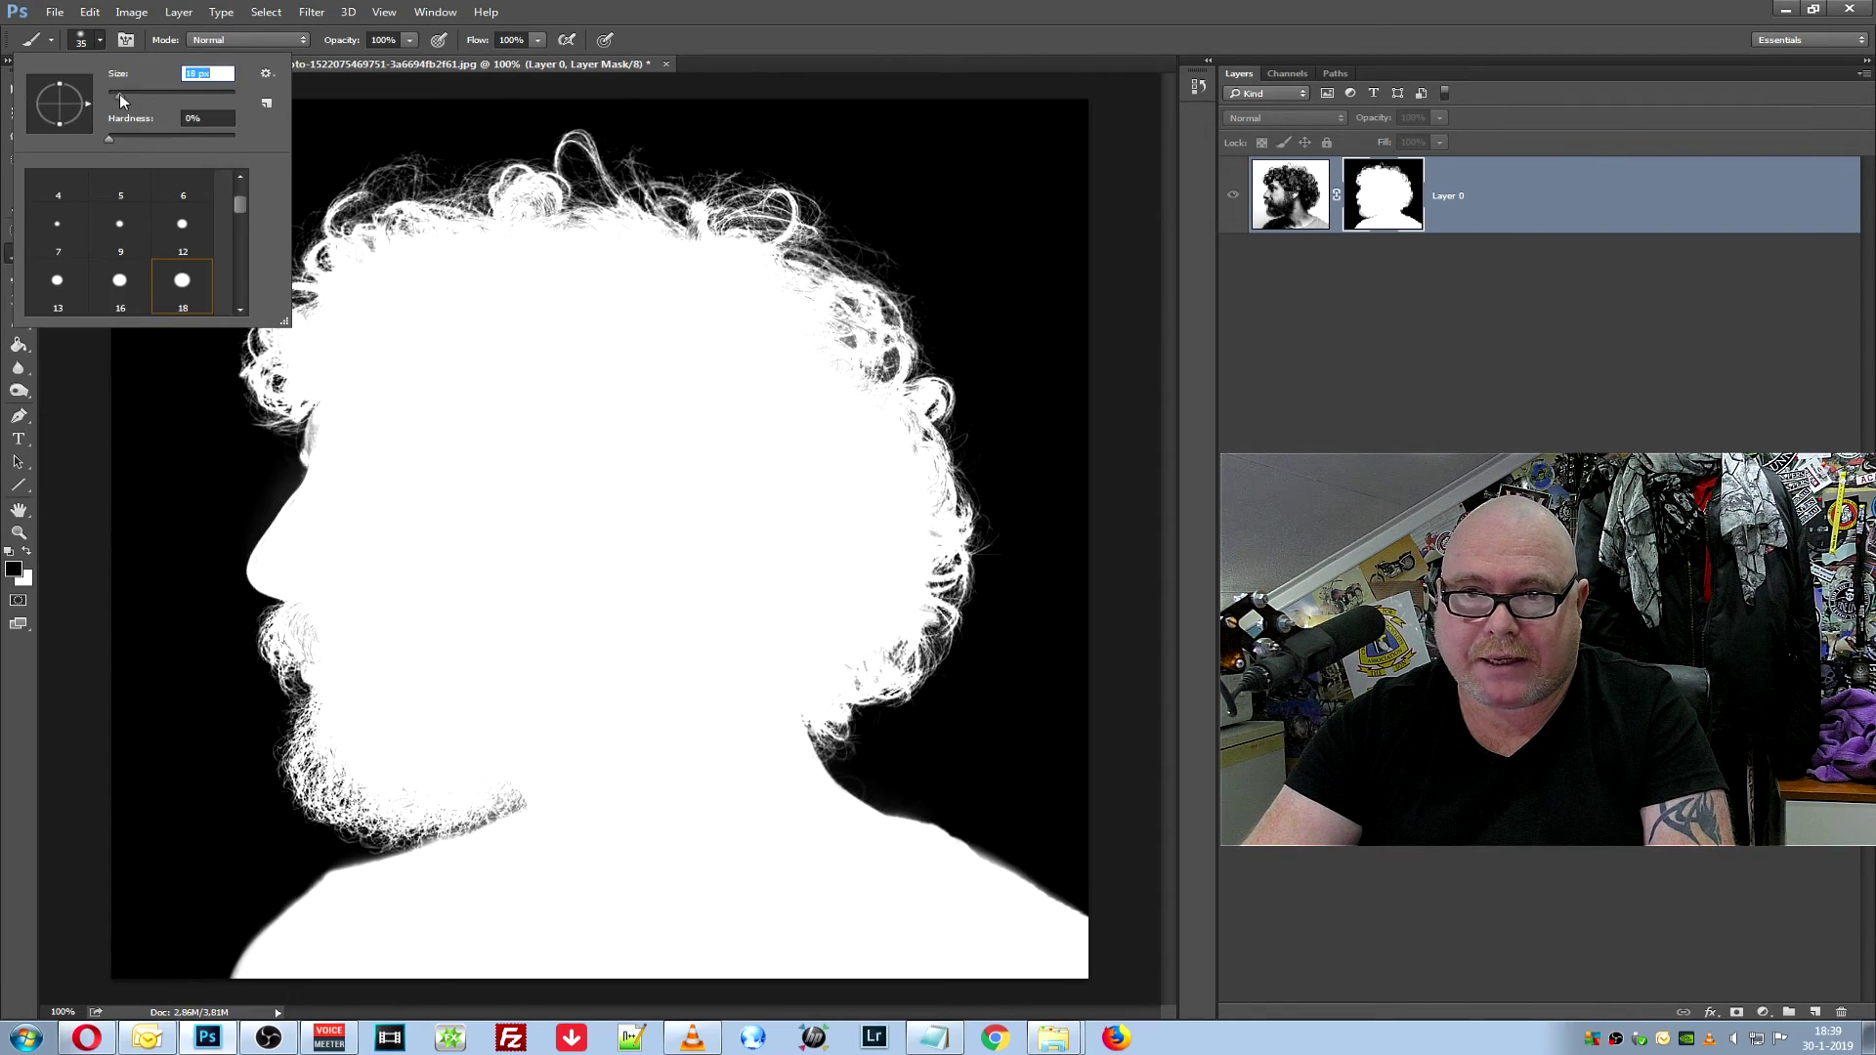
{"action": "left_click_drag", "start_coordinate": [119, 94], "coordinate": [119, 95]}
{"action": "left_click", "coordinate": [326, 865]}
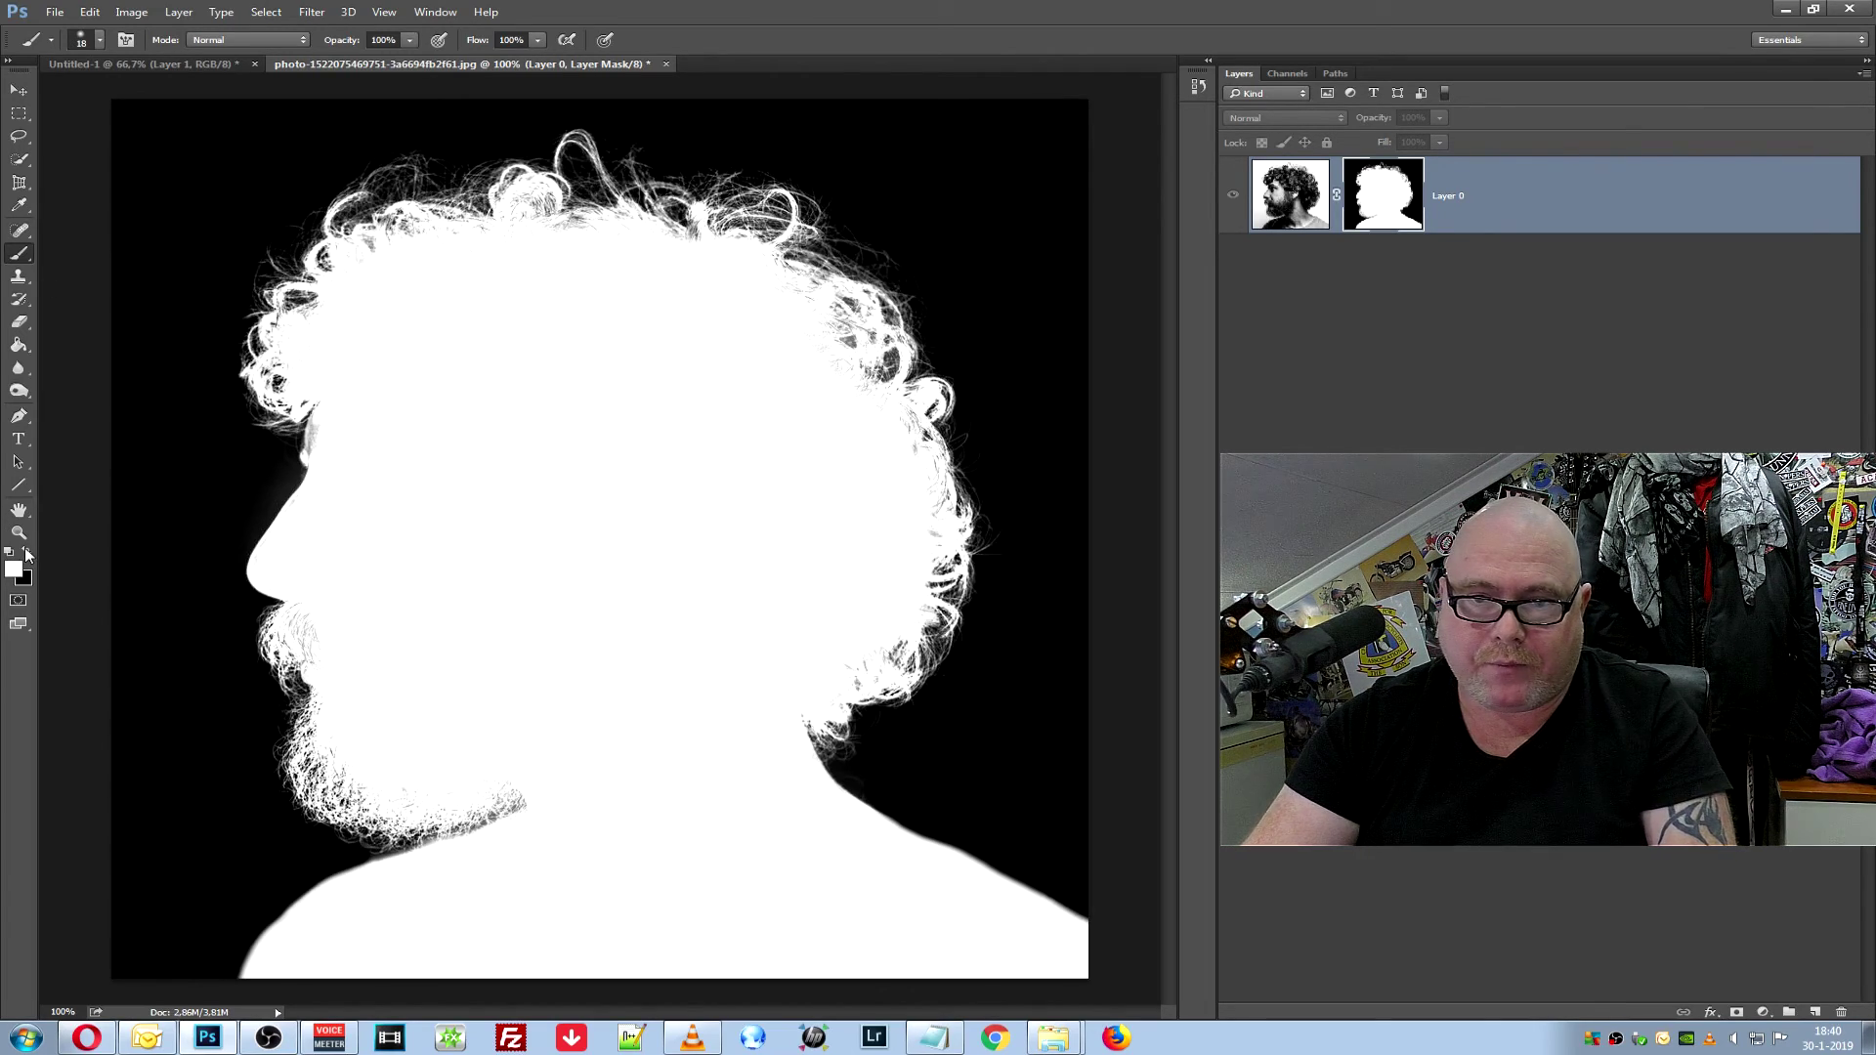
{"action": "left_click", "coordinate": [98, 39]}
{"action": "left_click_drag", "start_coordinate": [92, 94], "coordinate": [175, 94]}
{"action": "left_click", "coordinate": [586, 322]}
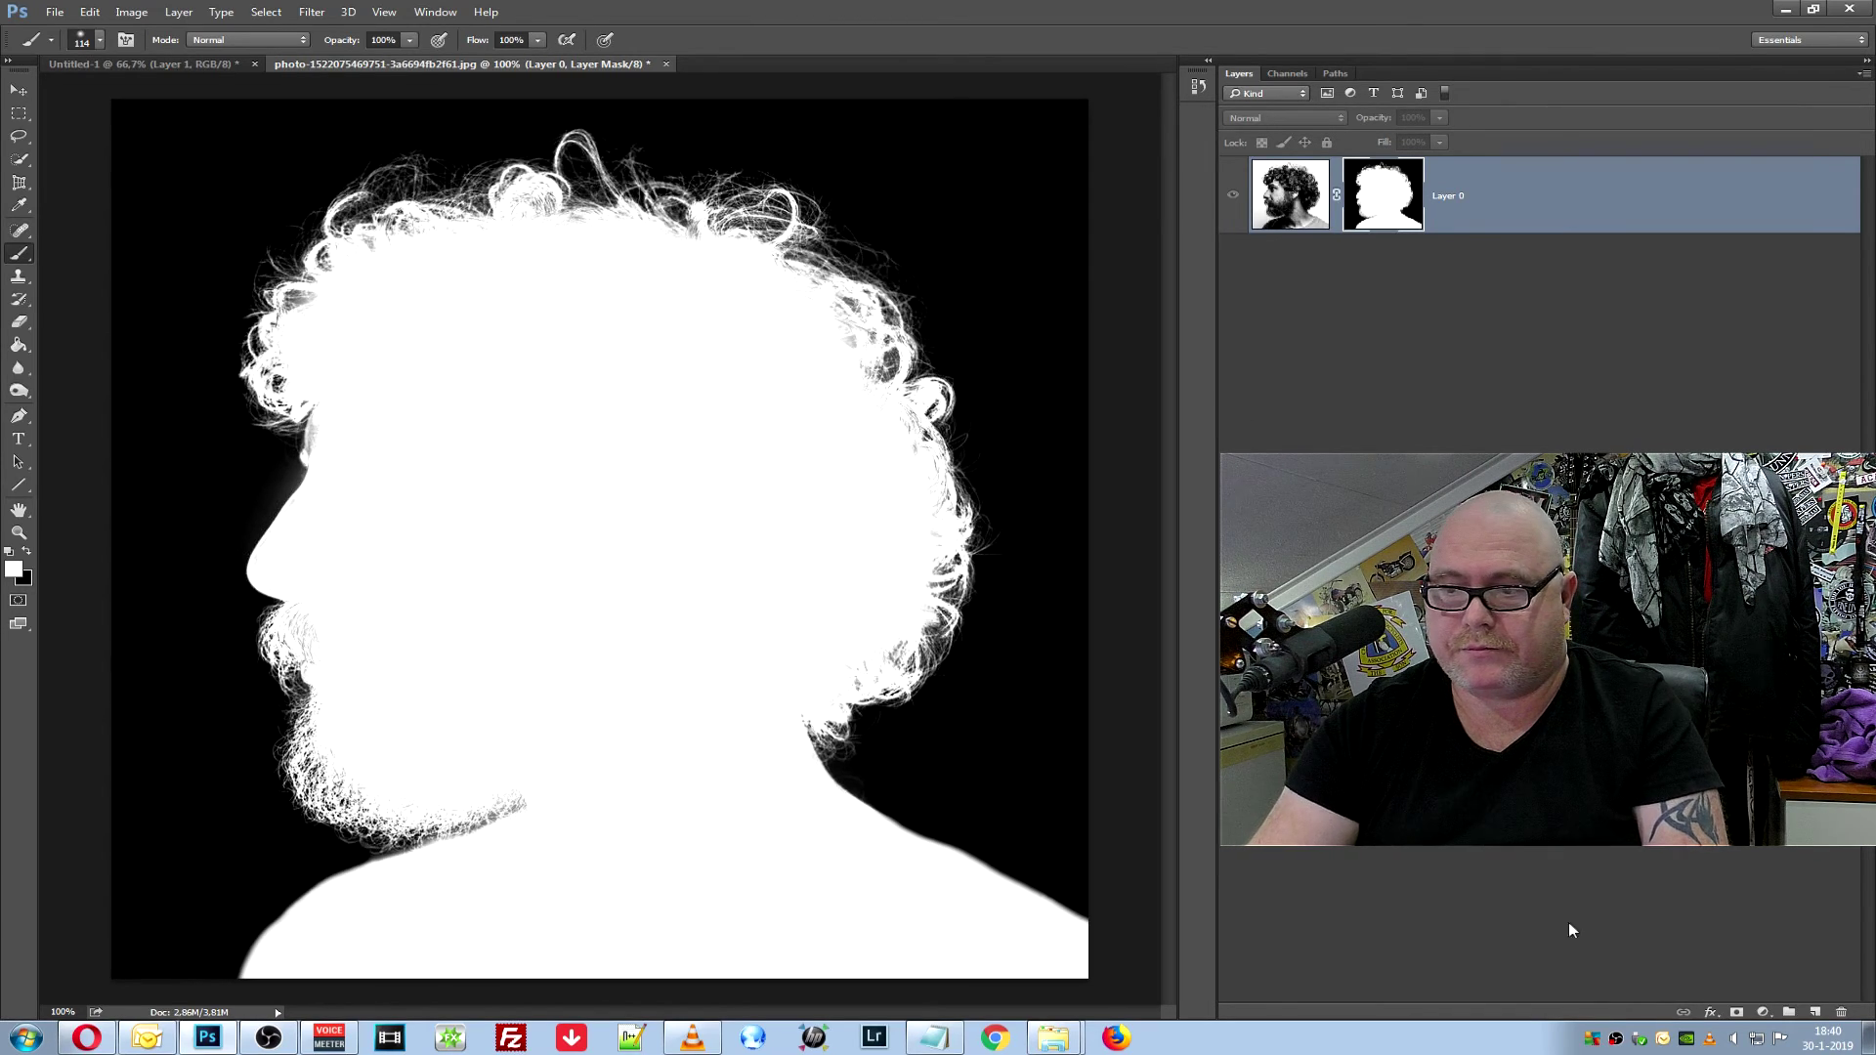
{"action": "left_click", "coordinate": [1288, 202]}
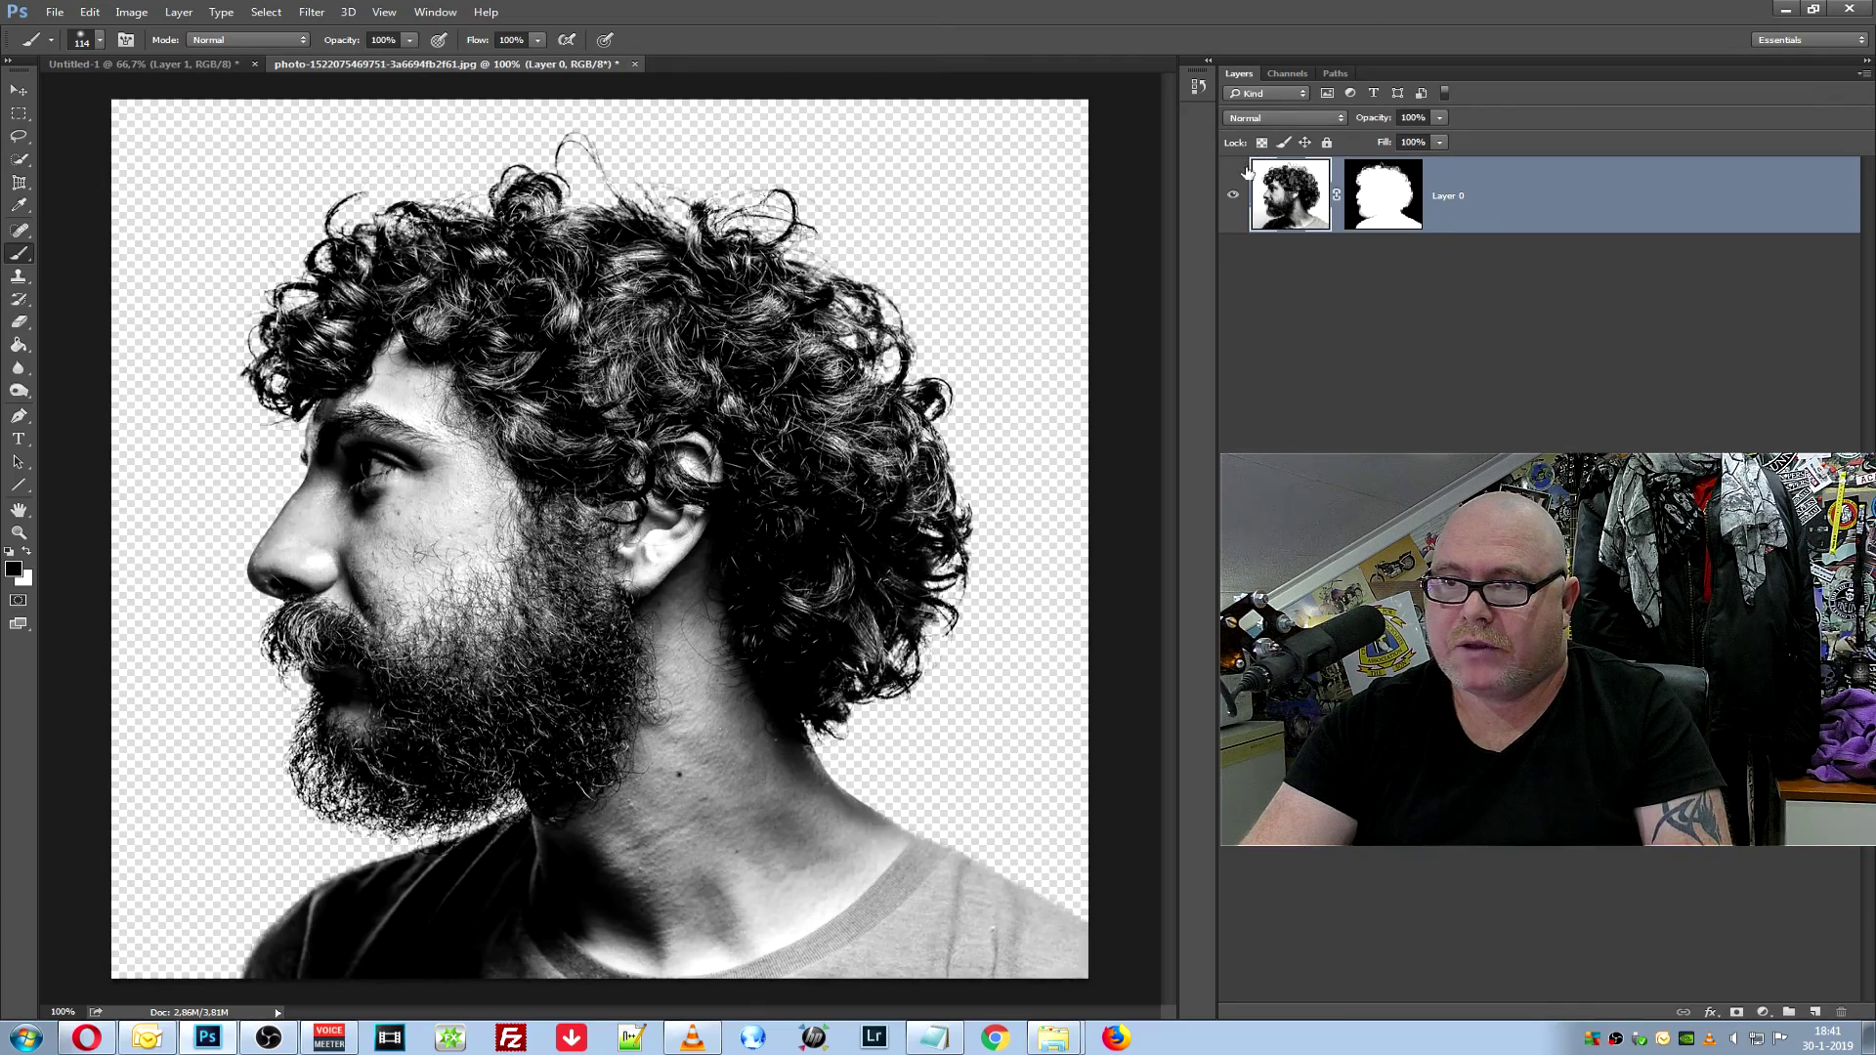
Create a new 1920 × 1080 px, 300 ppi document with a white background
{"action": "left_click", "coordinate": [1371, 192]}
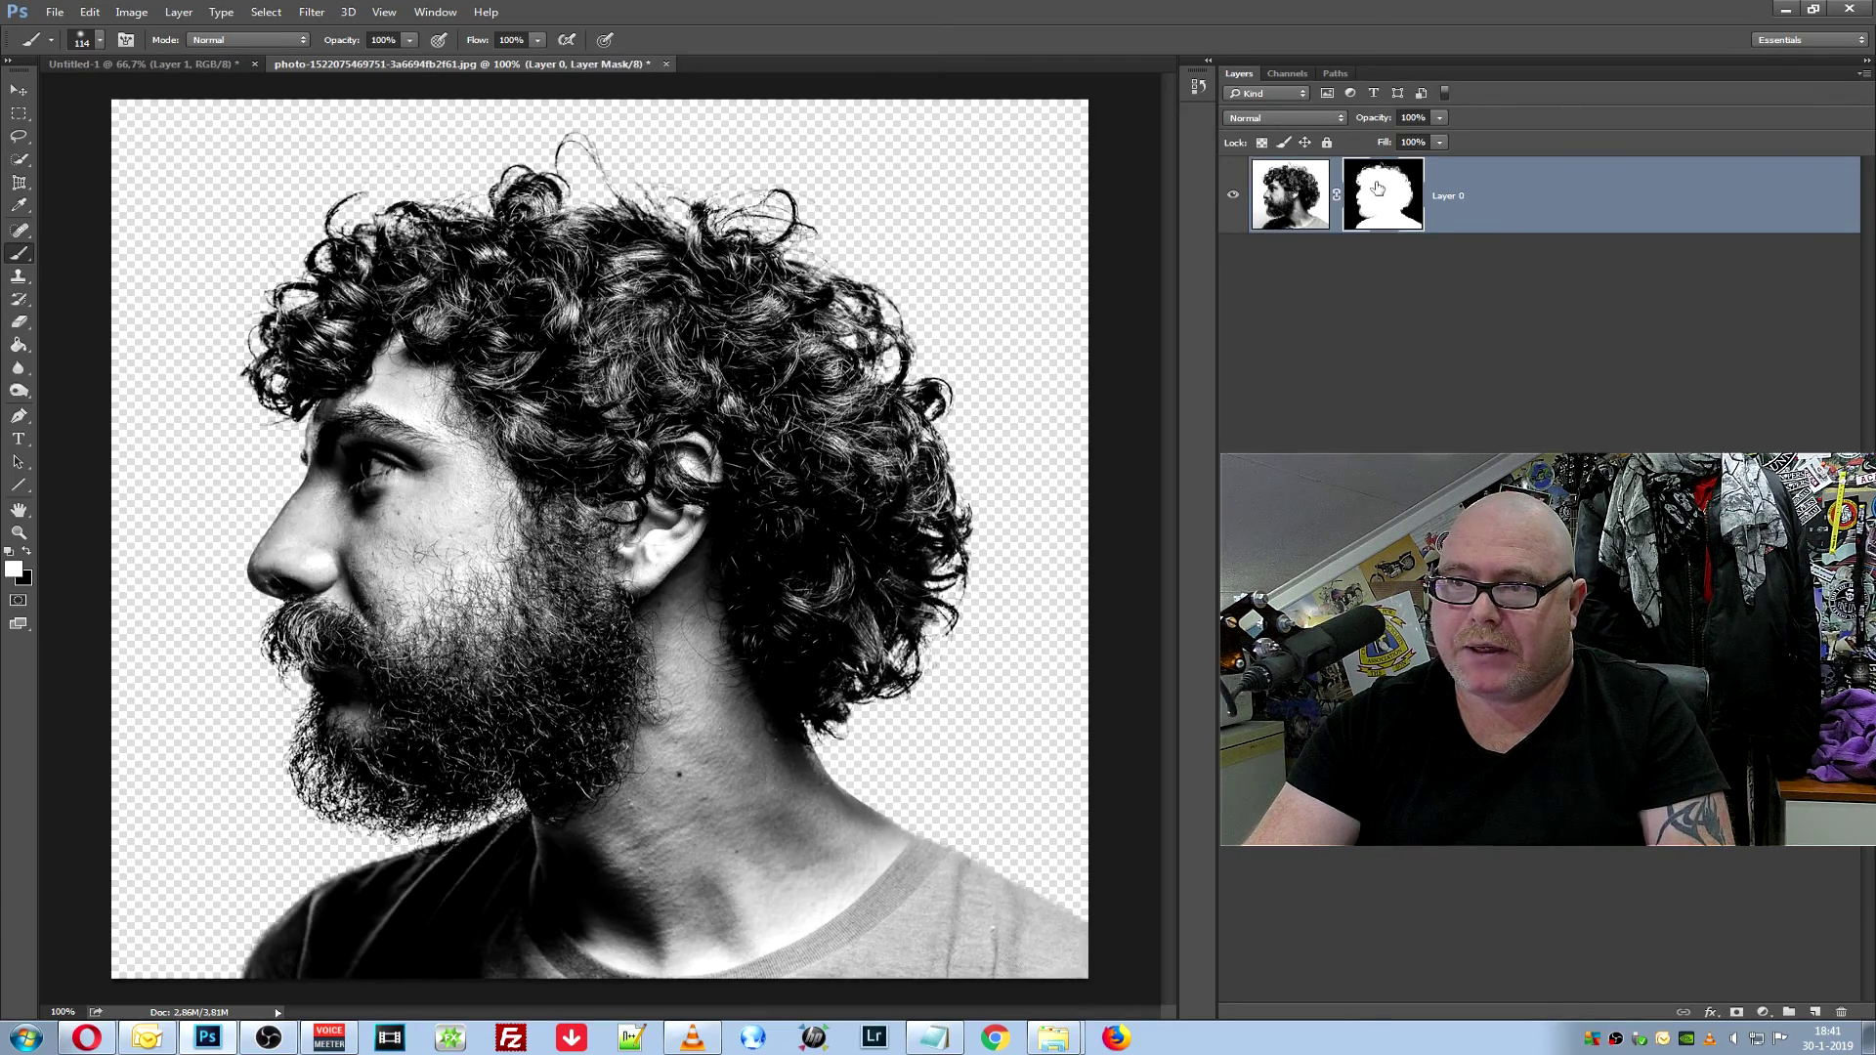
{"action": "left_click", "coordinate": [1302, 199]}
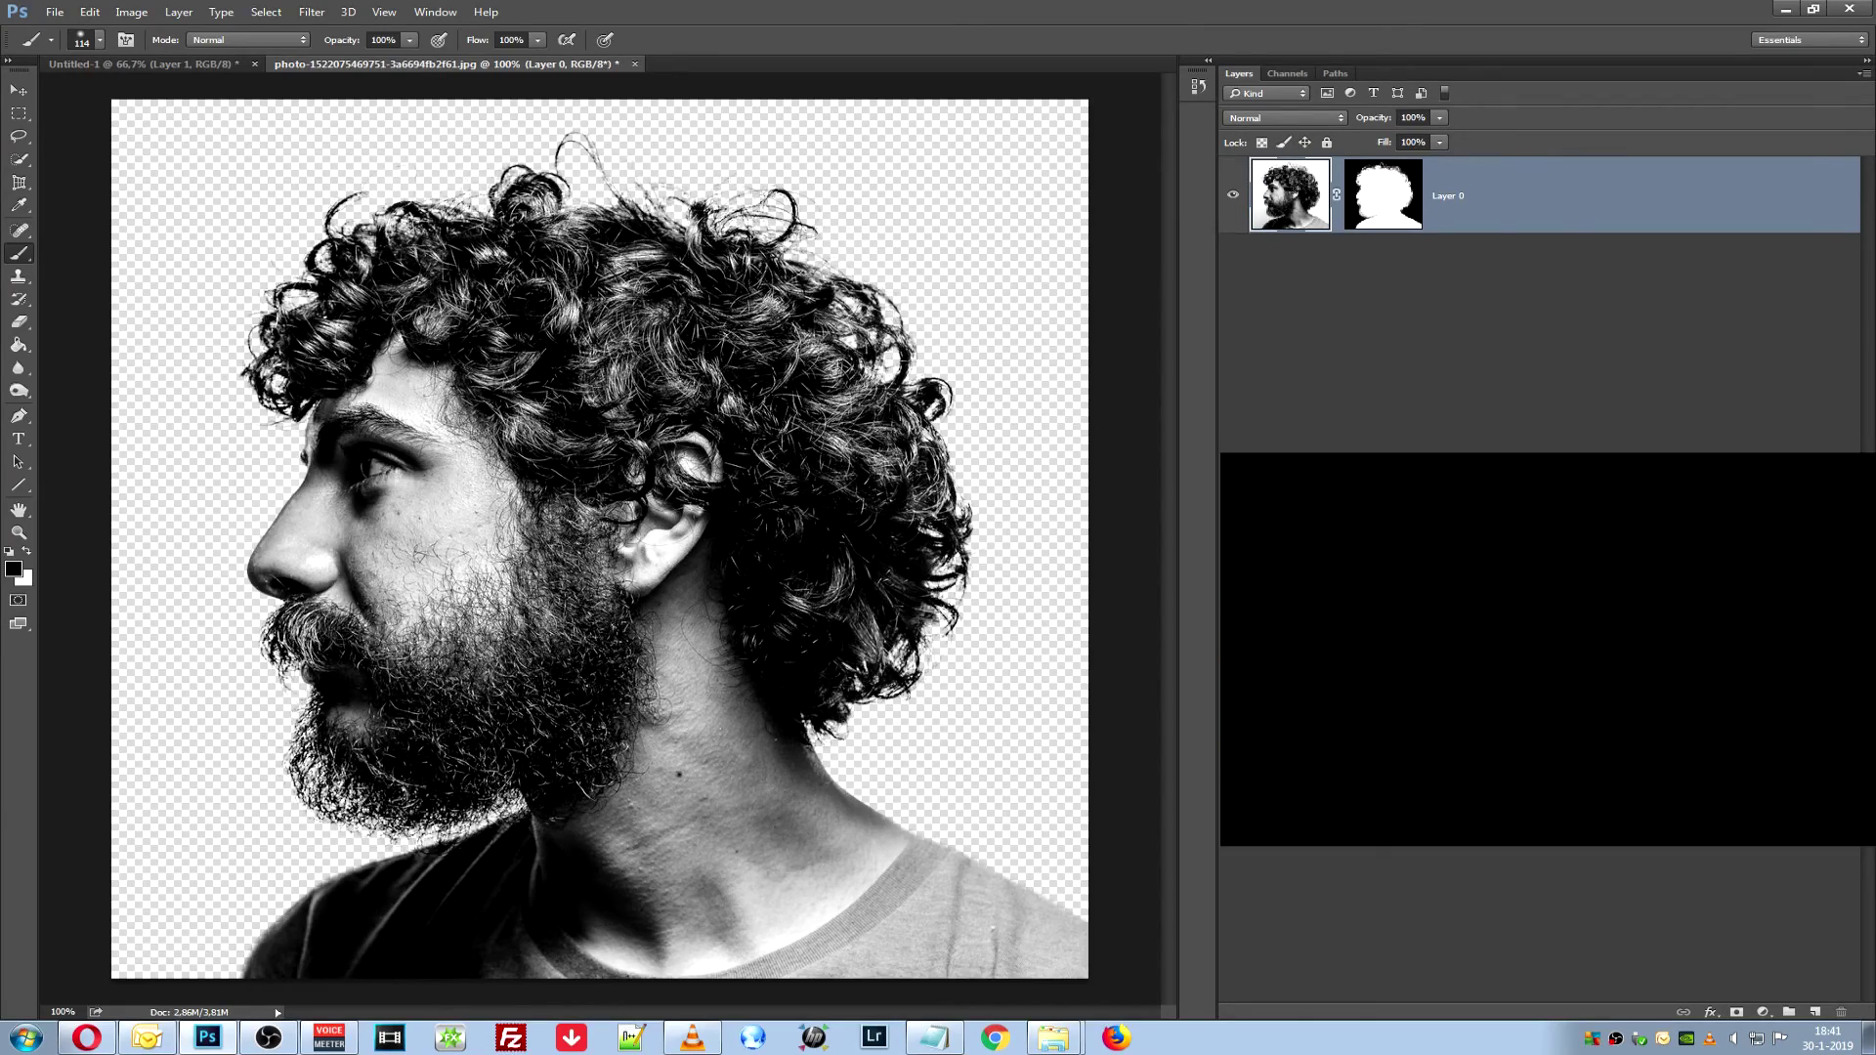
{"action": "left_click", "coordinate": [59, 14]}
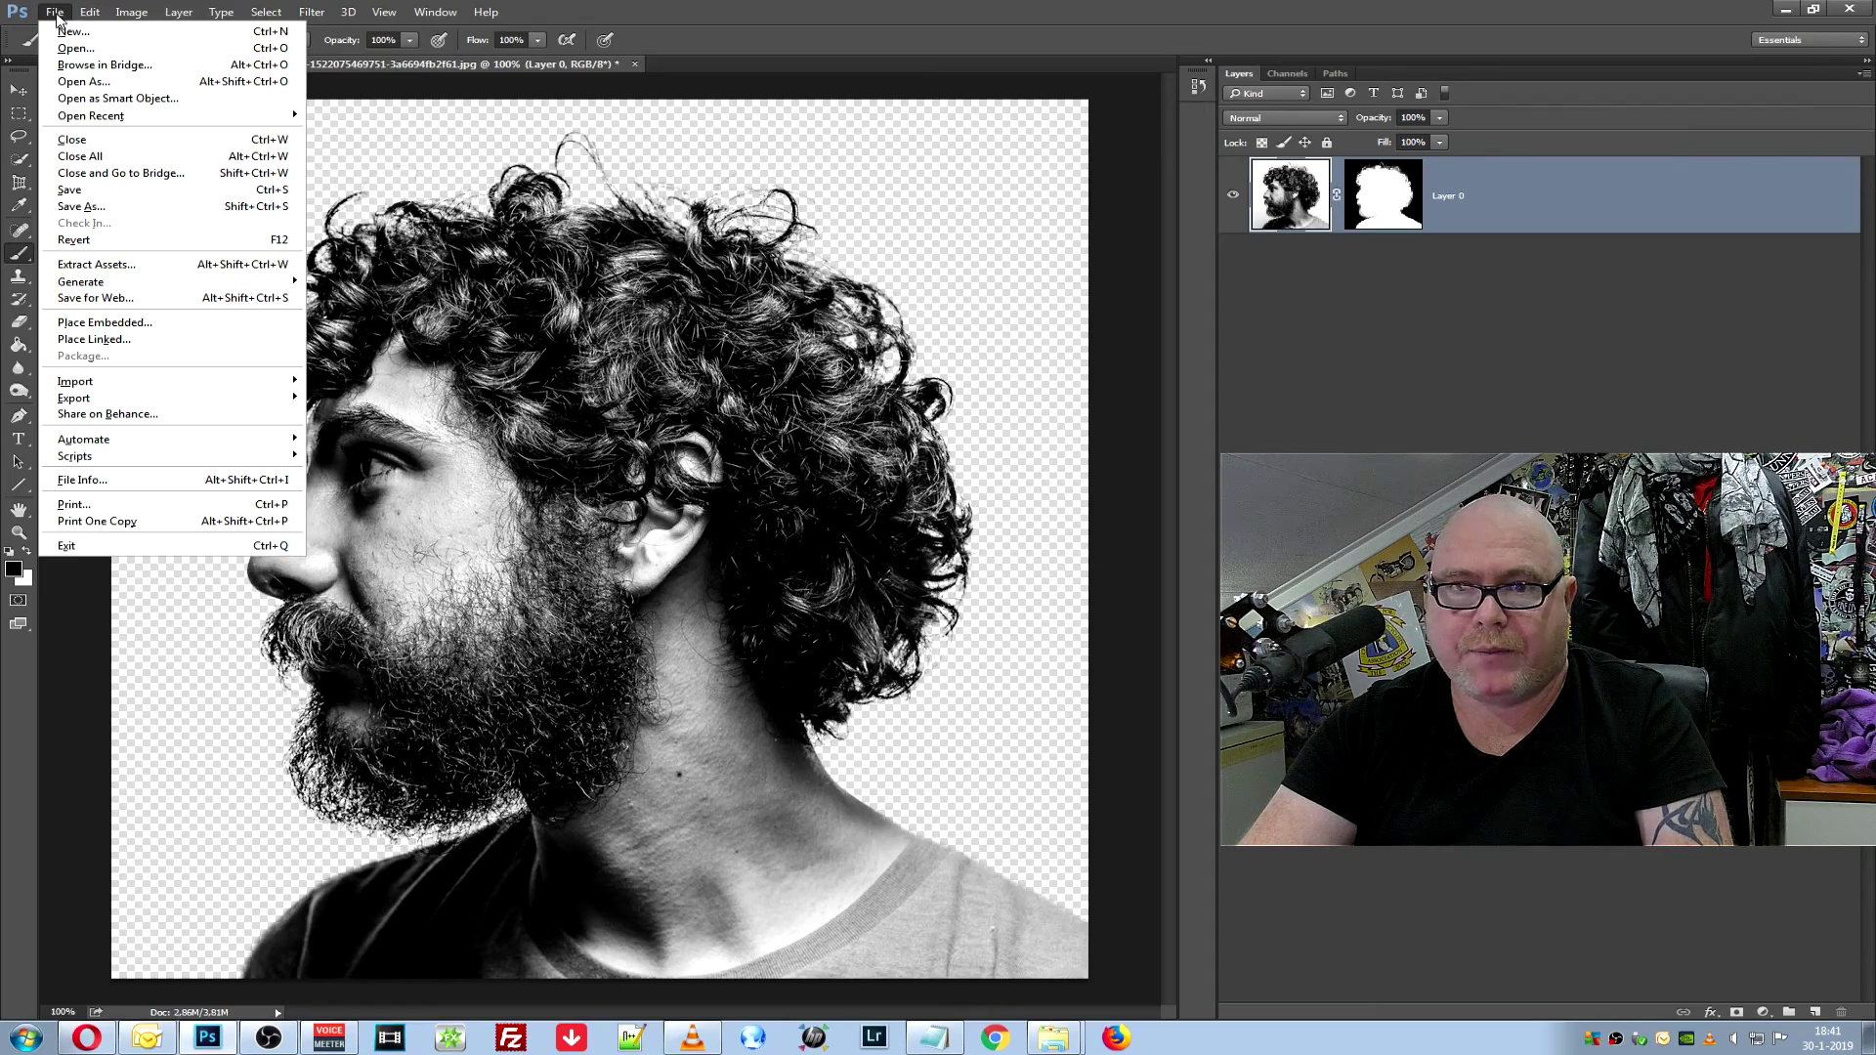
{"action": "left_click", "coordinate": [70, 32]}
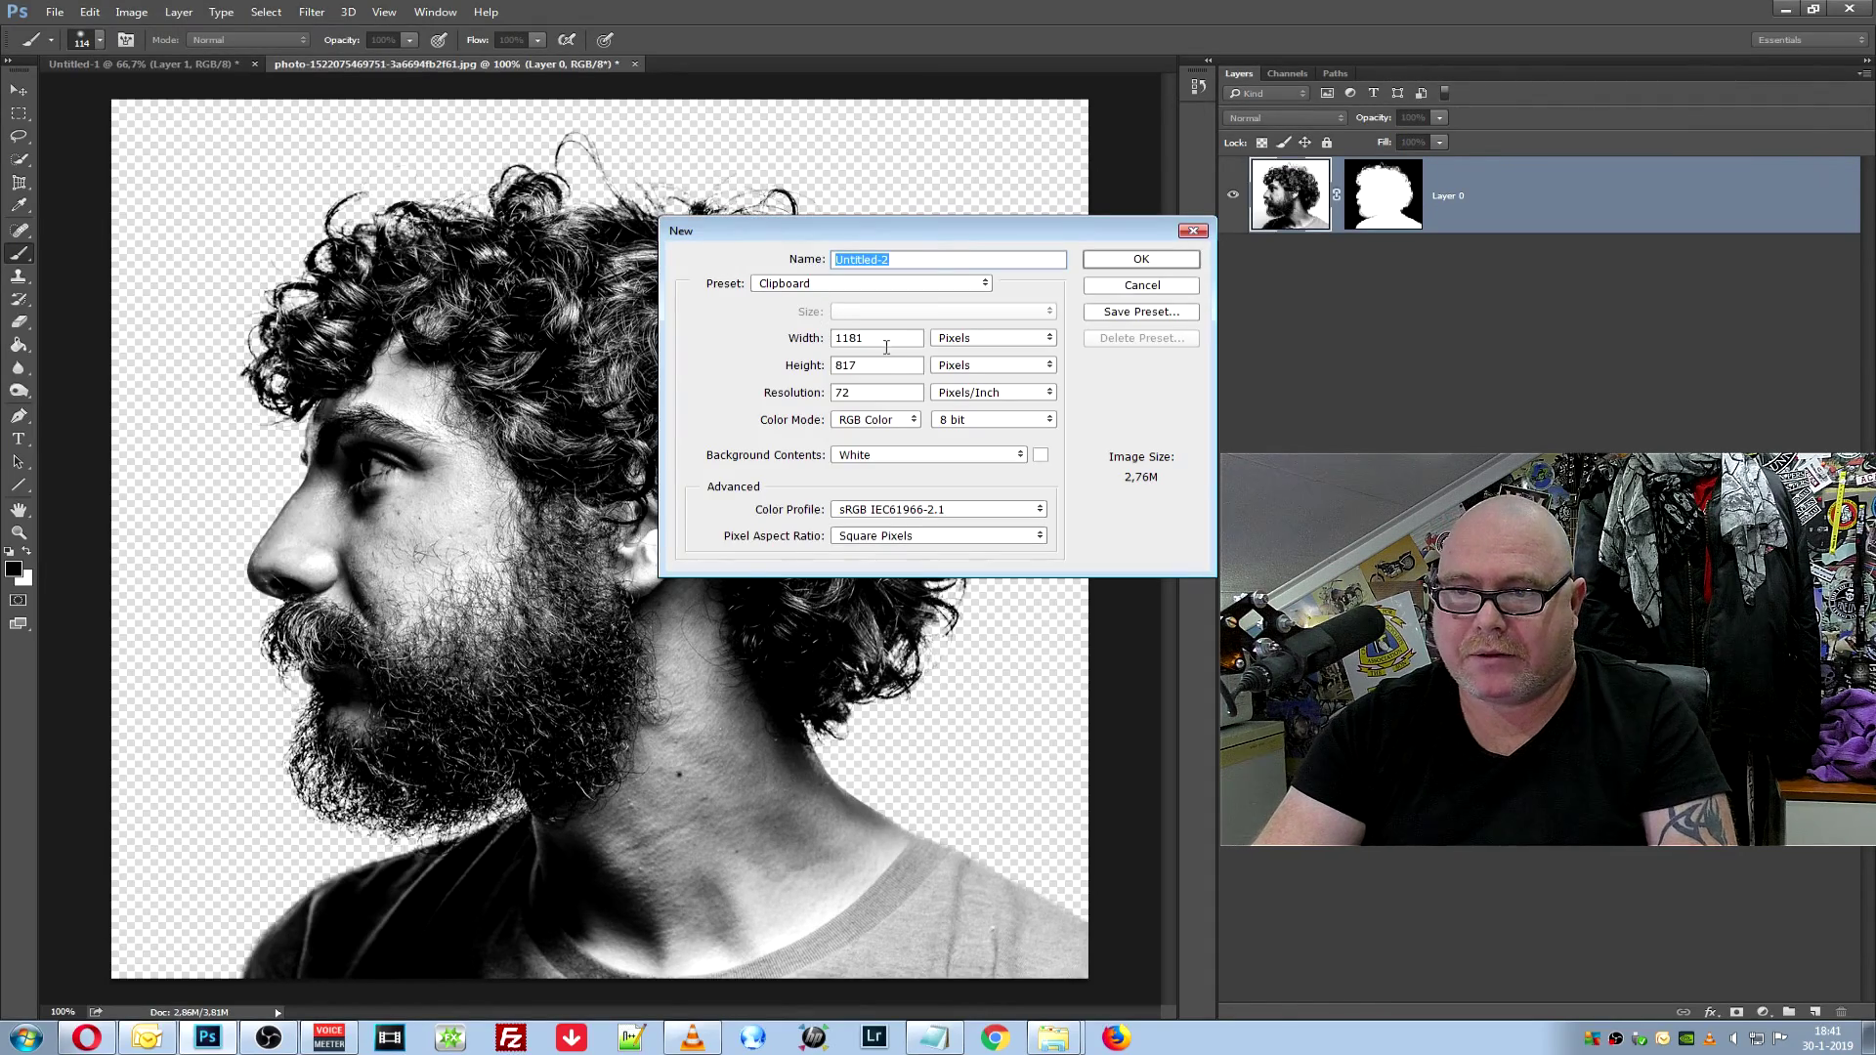
{"action": "left_click", "coordinate": [858, 338]}
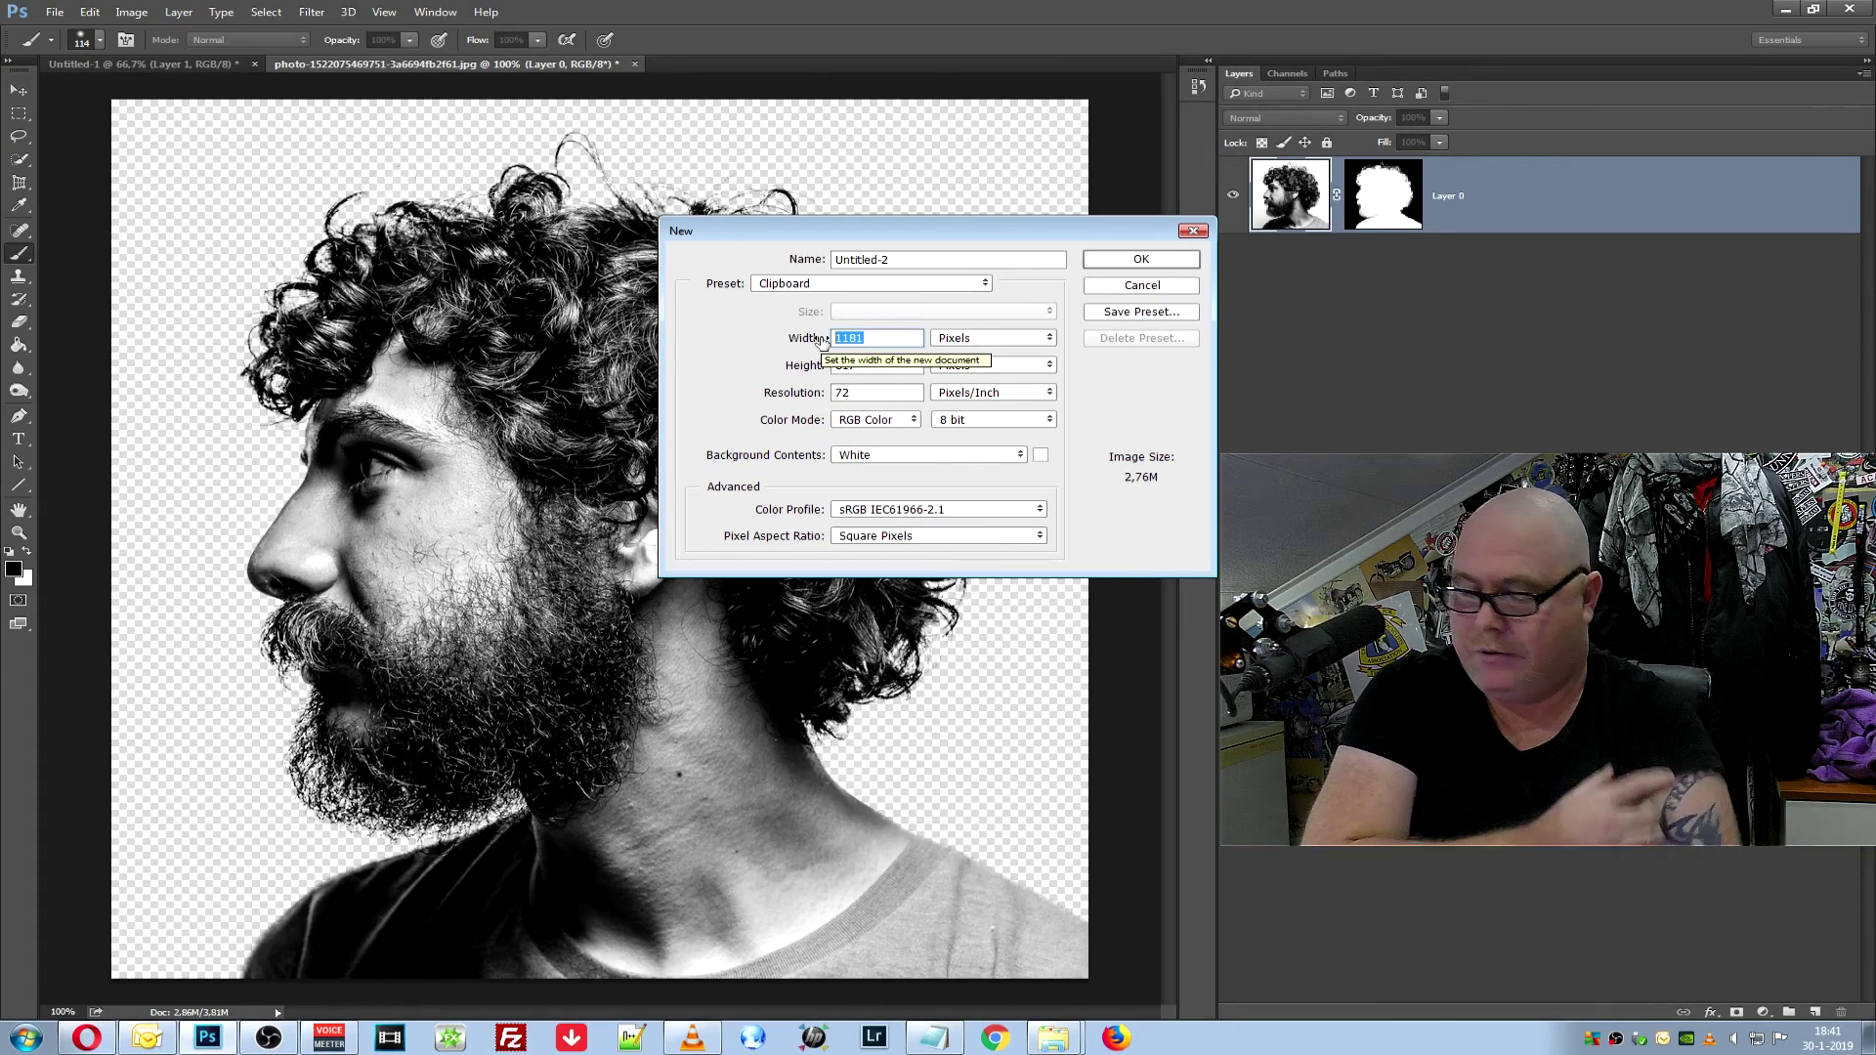
{"action": "type", "text": "1920"}
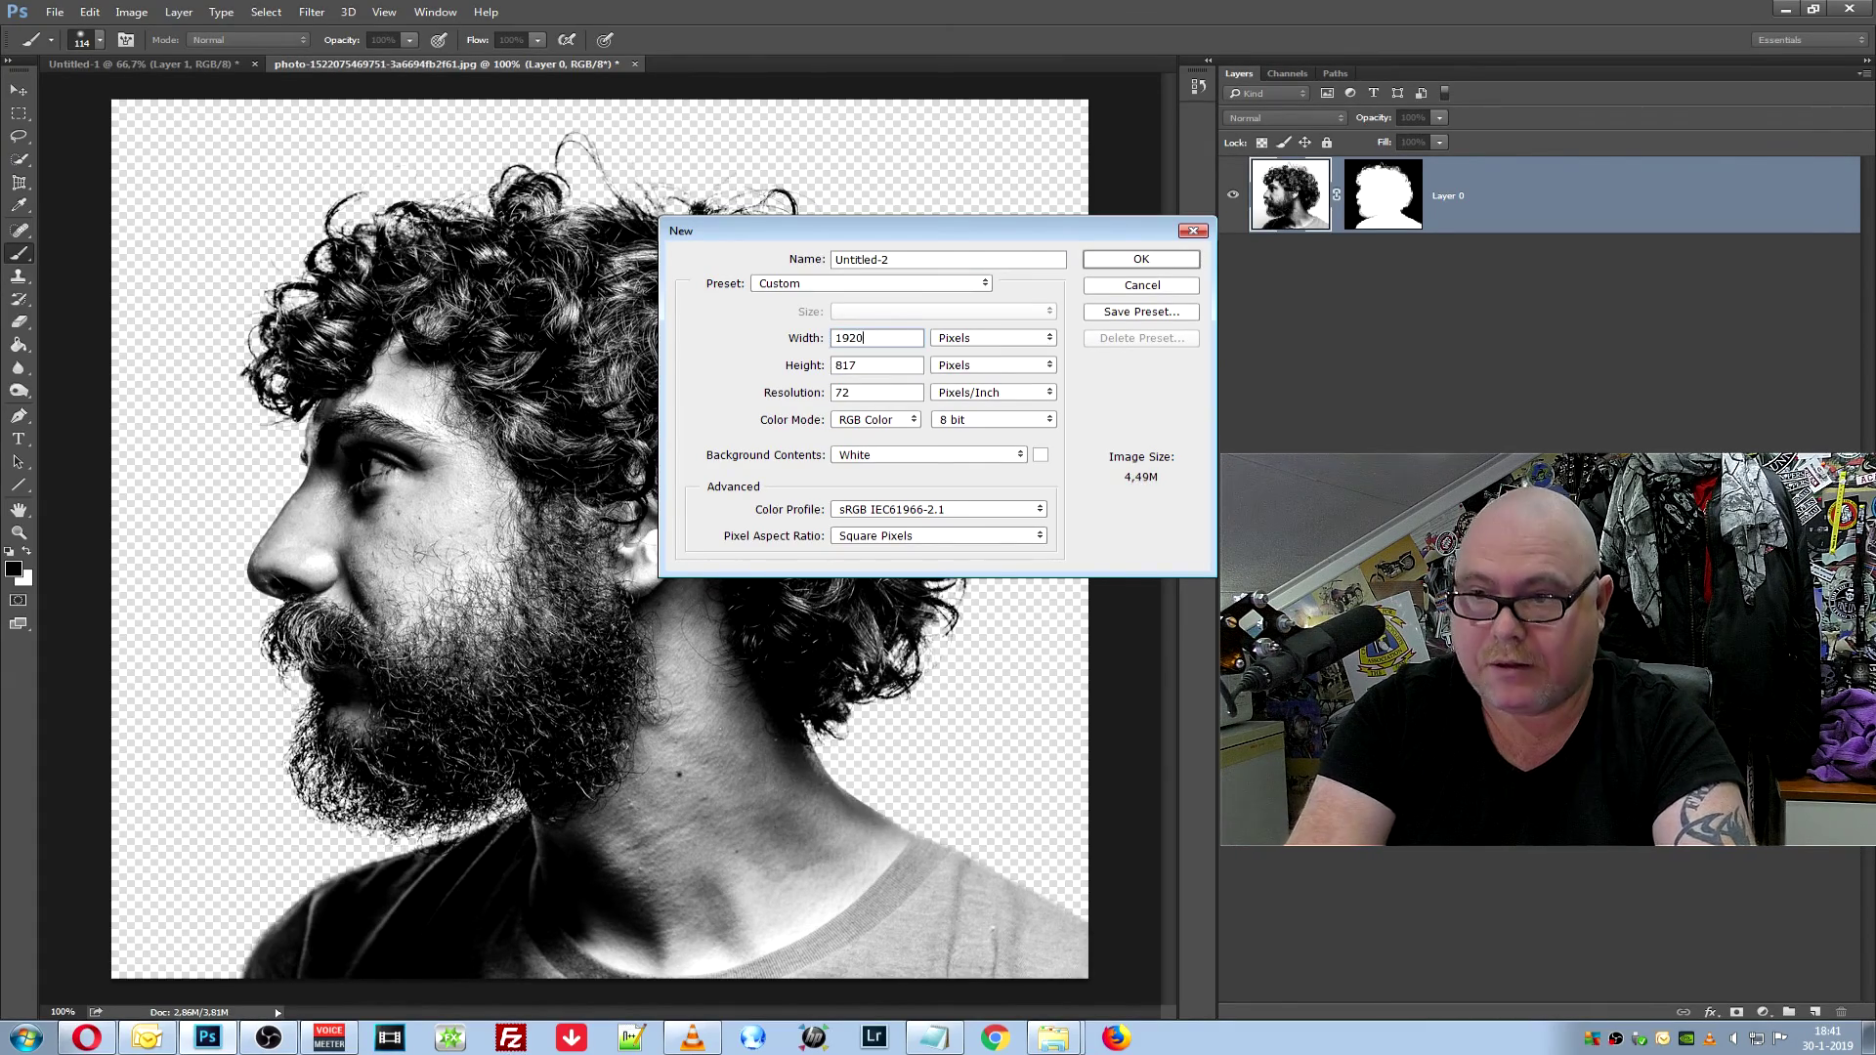
{"action": "double_click", "coordinate": [871, 365]}
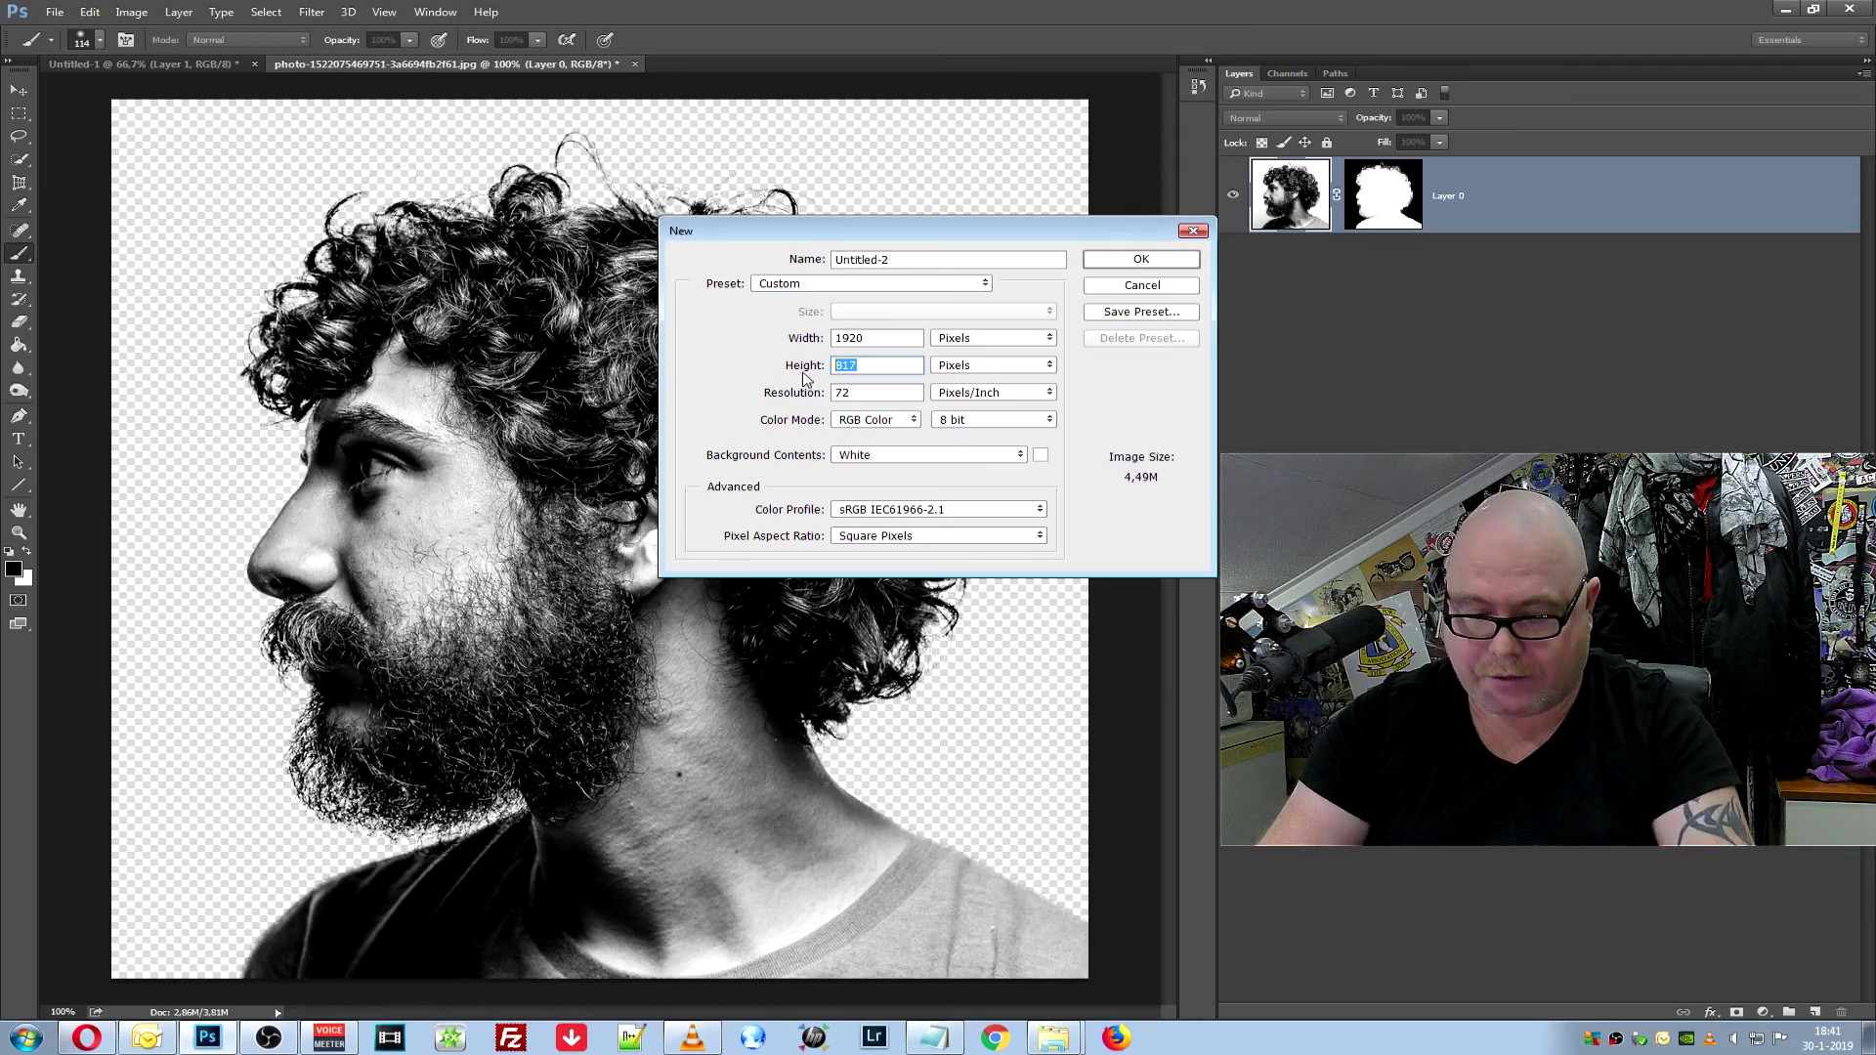
{"action": "type", "text": "1080"}
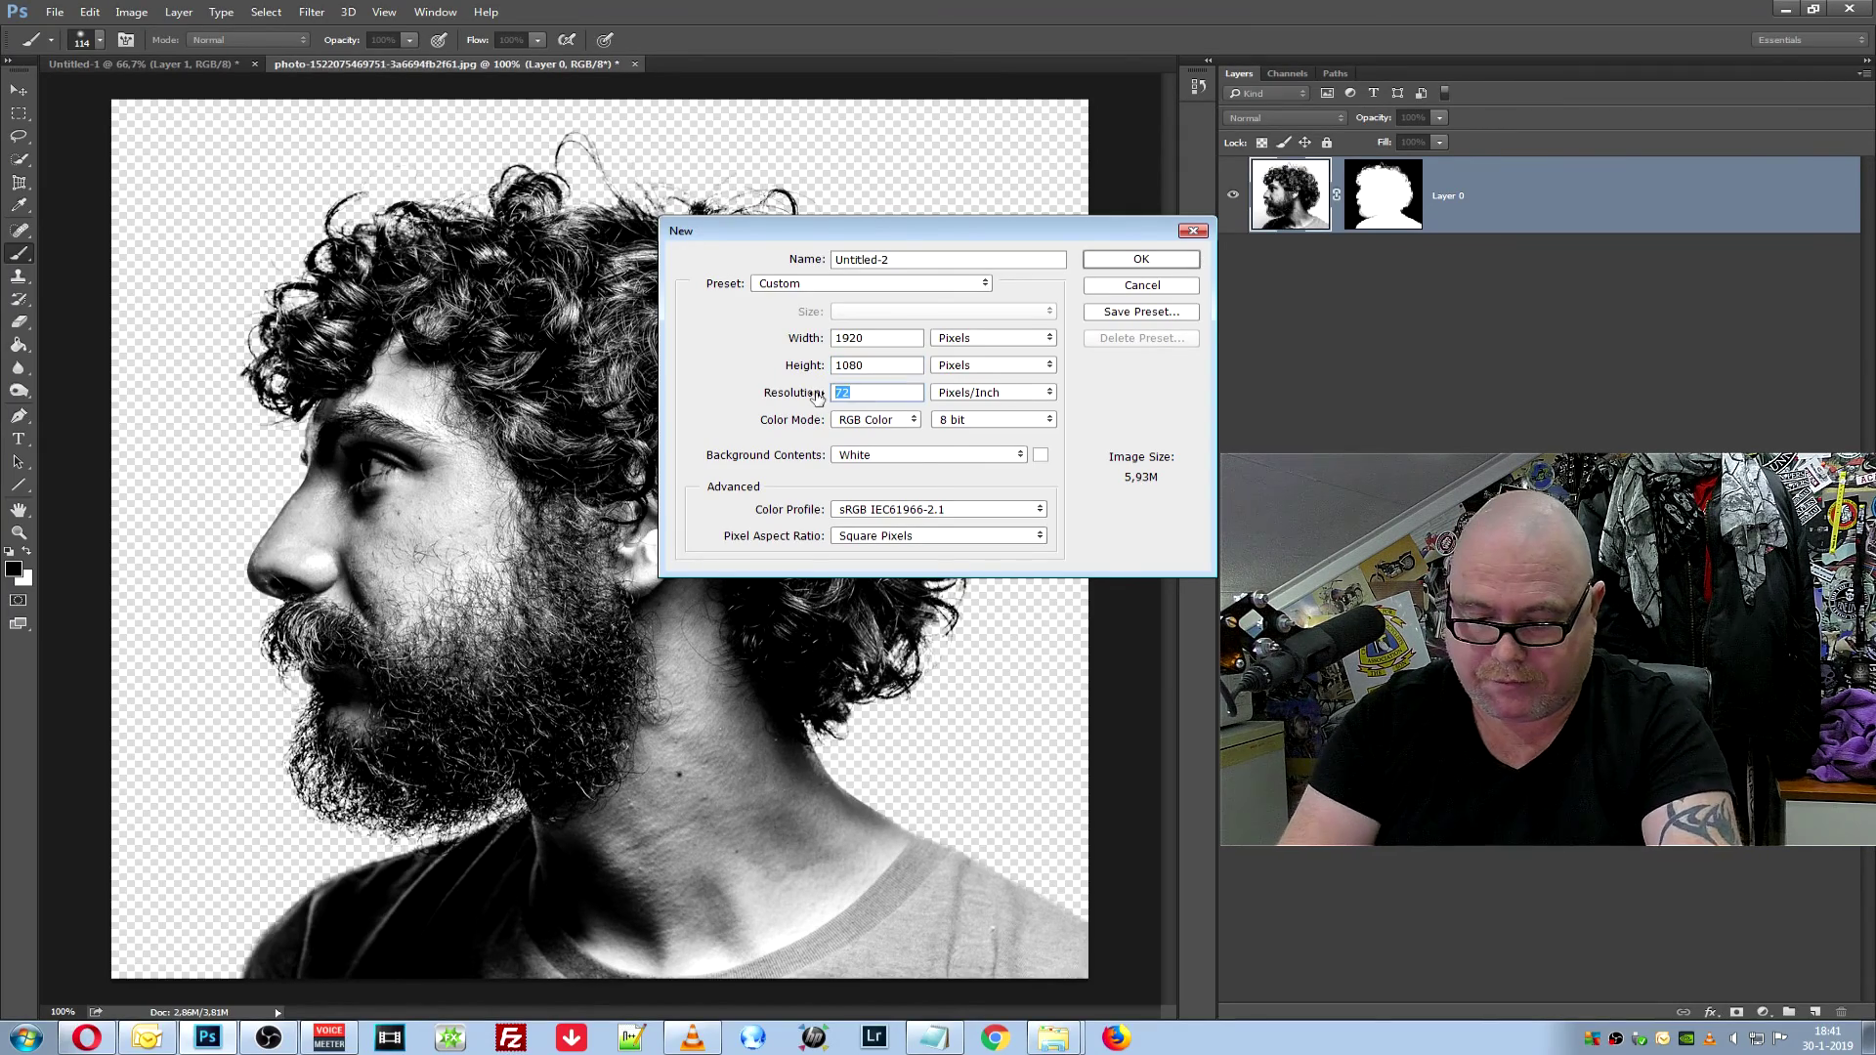
{"action": "type", "text": "300"}
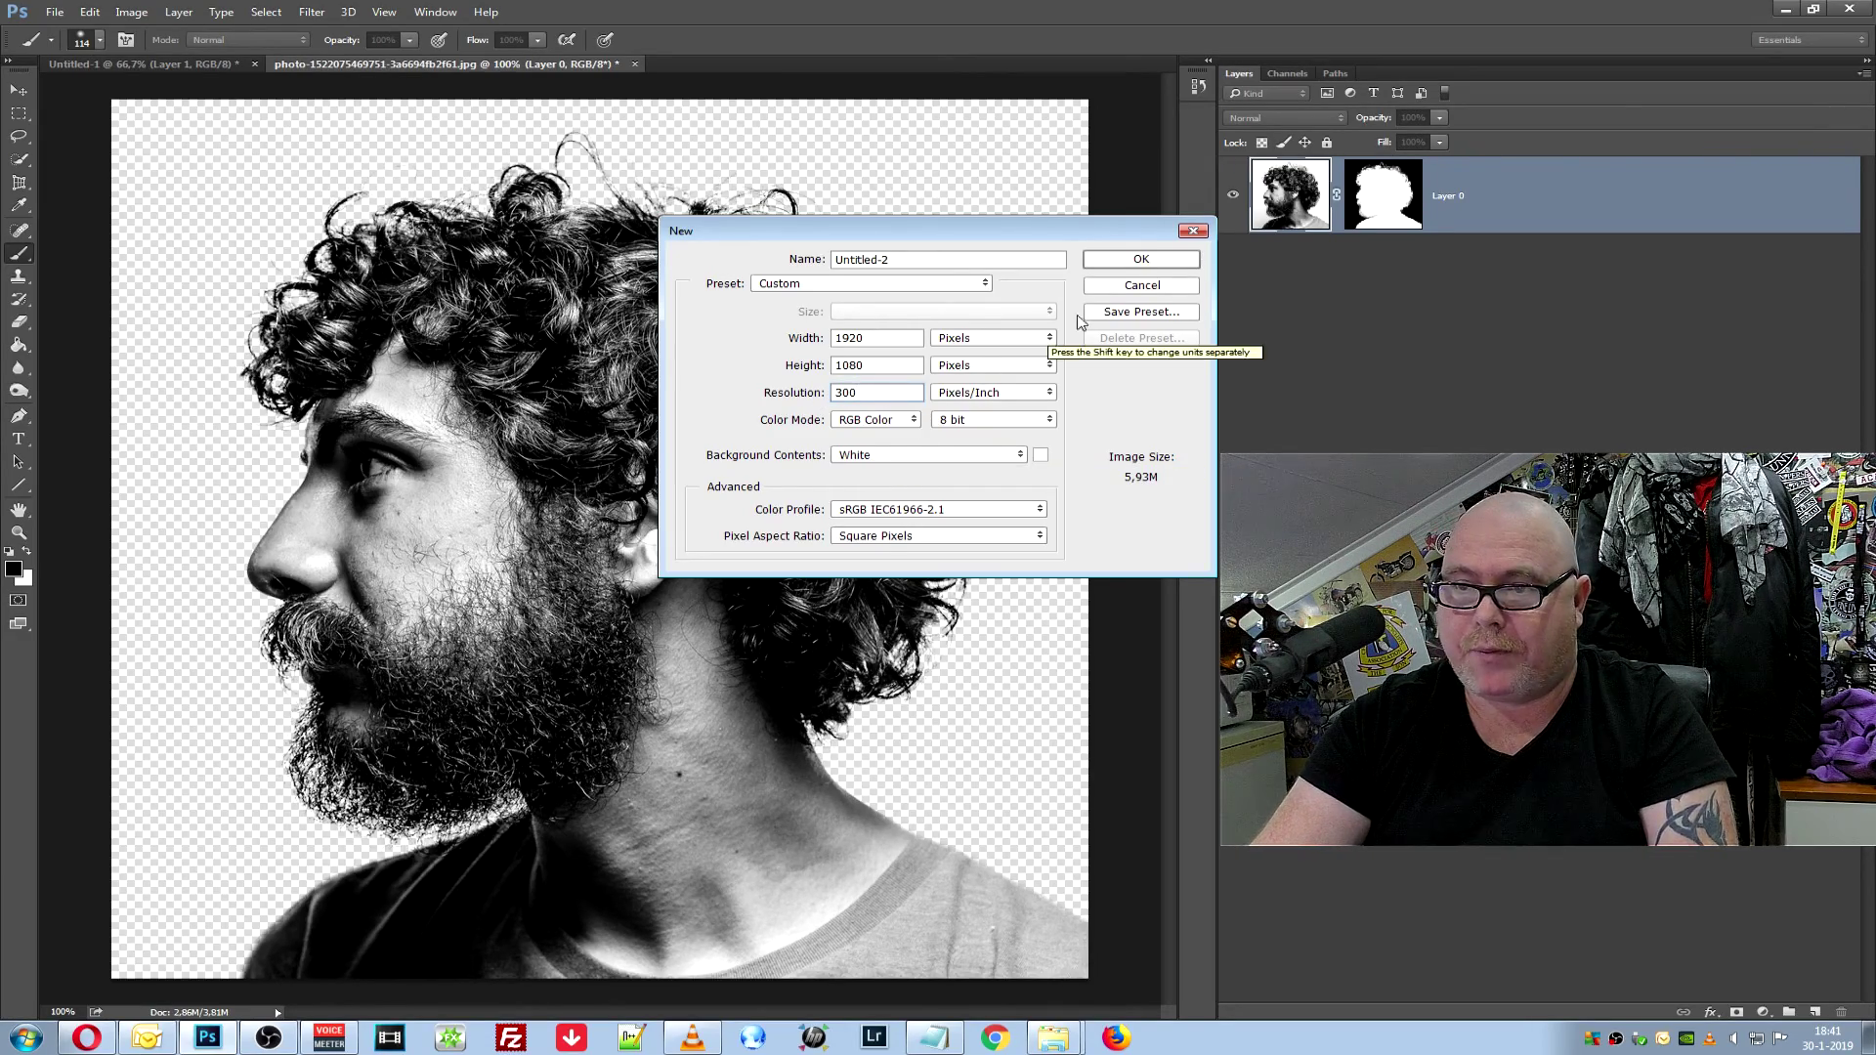
{"action": "left_click", "coordinate": [1125, 261]}
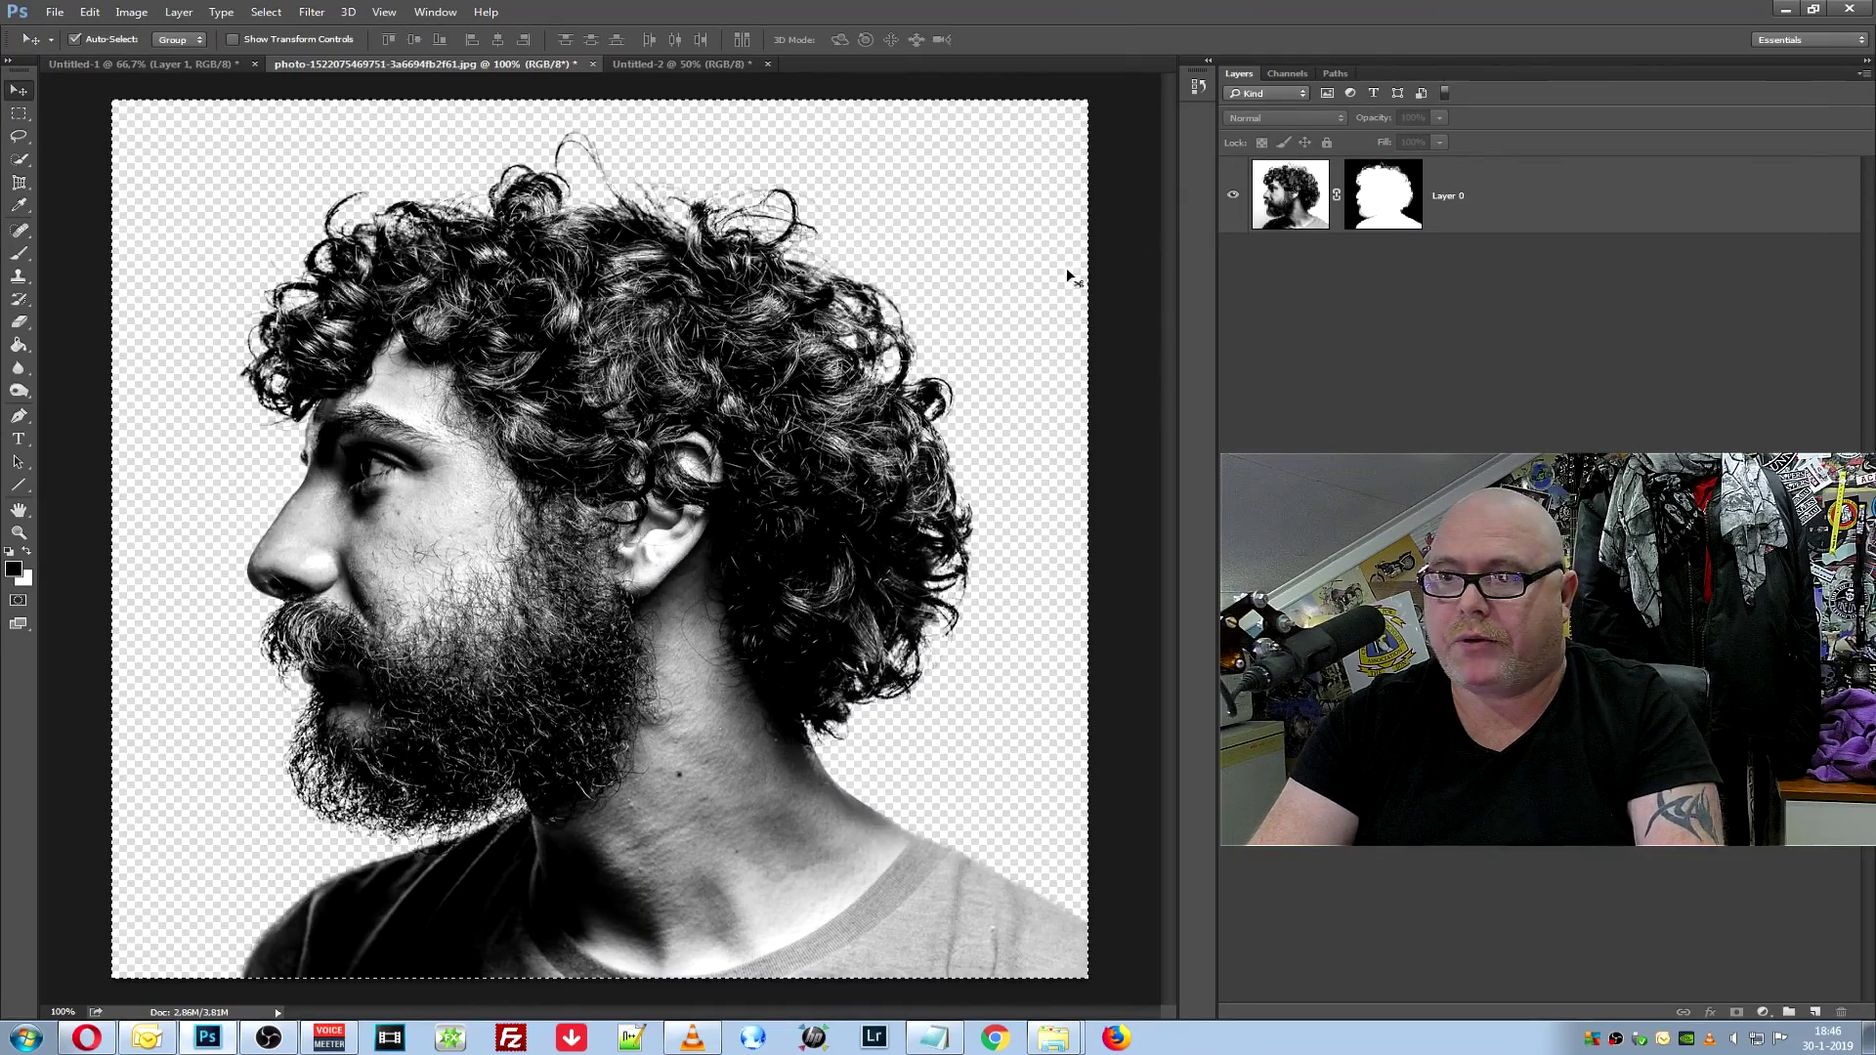
Load the mask as a selection and drag the cut-out portrait into the new document
{"action": "left_click", "coordinate": [1391, 206], "text": "ctrl"}
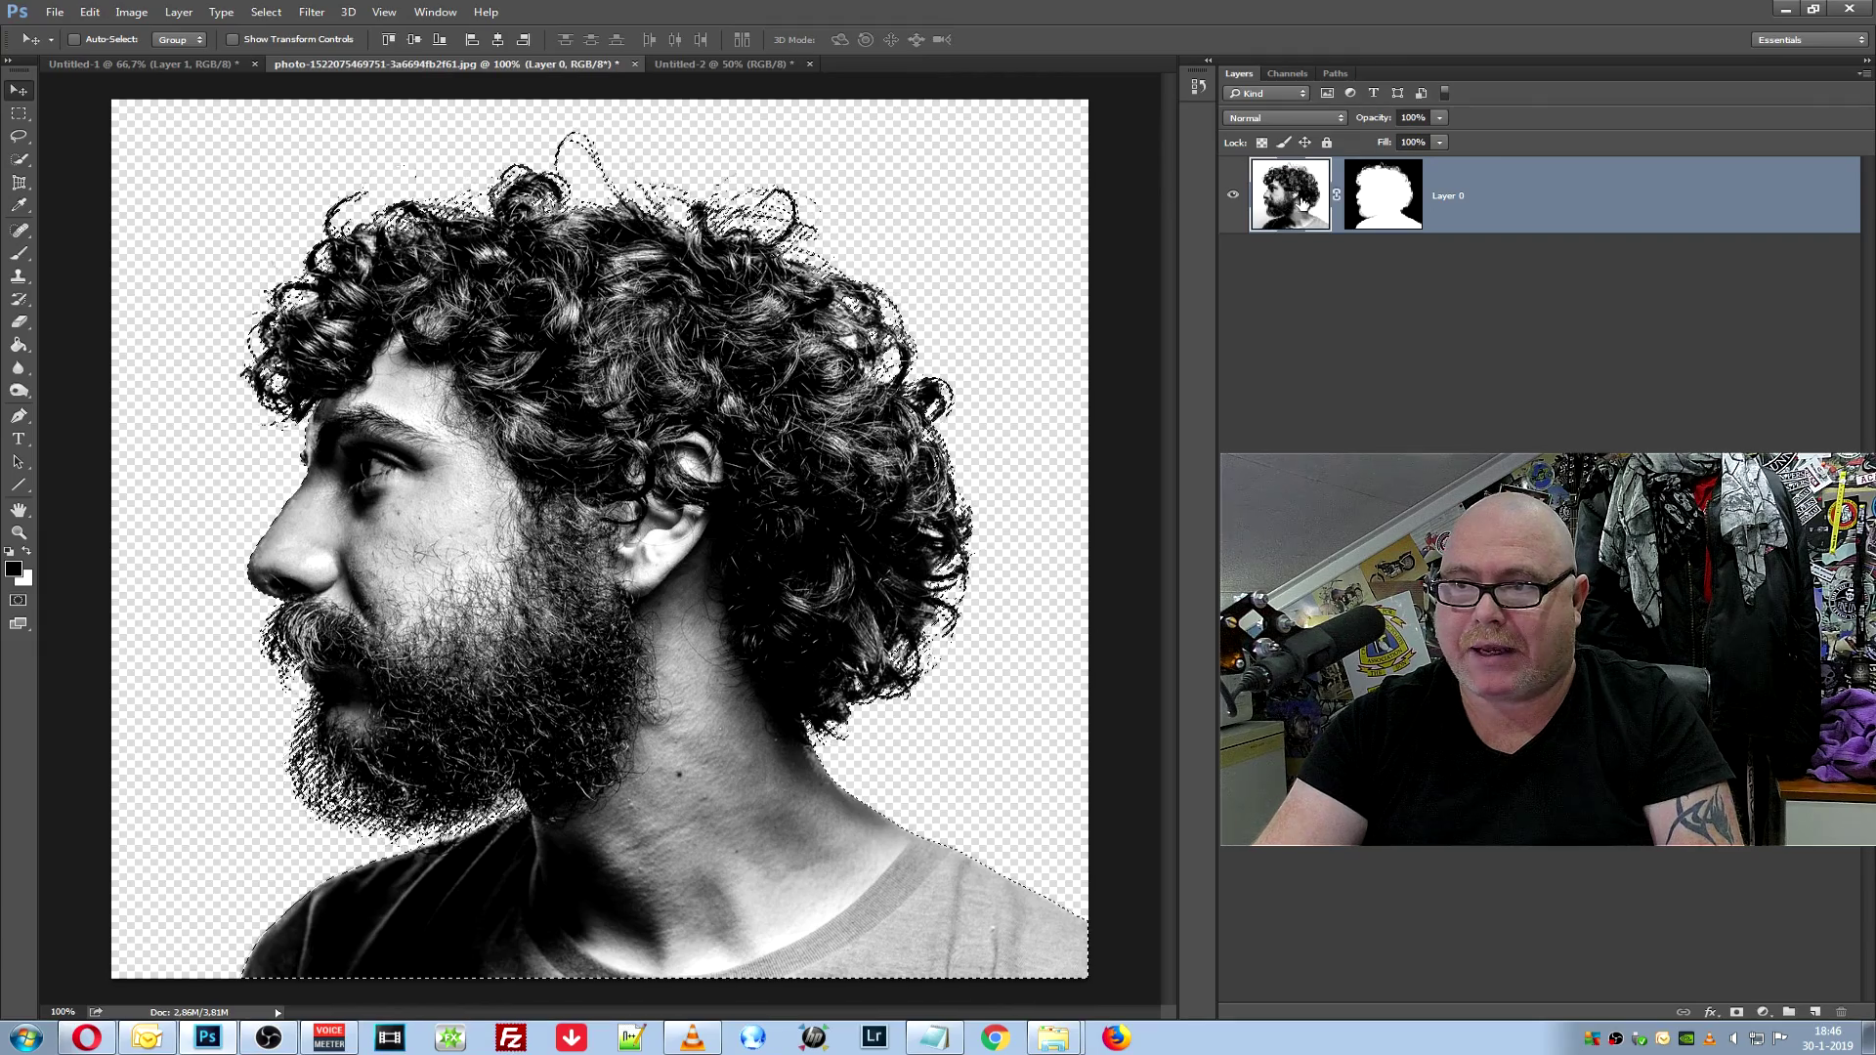
{"action": "left_click_drag", "start_coordinate": [698, 364], "coordinate": [695, 66]}
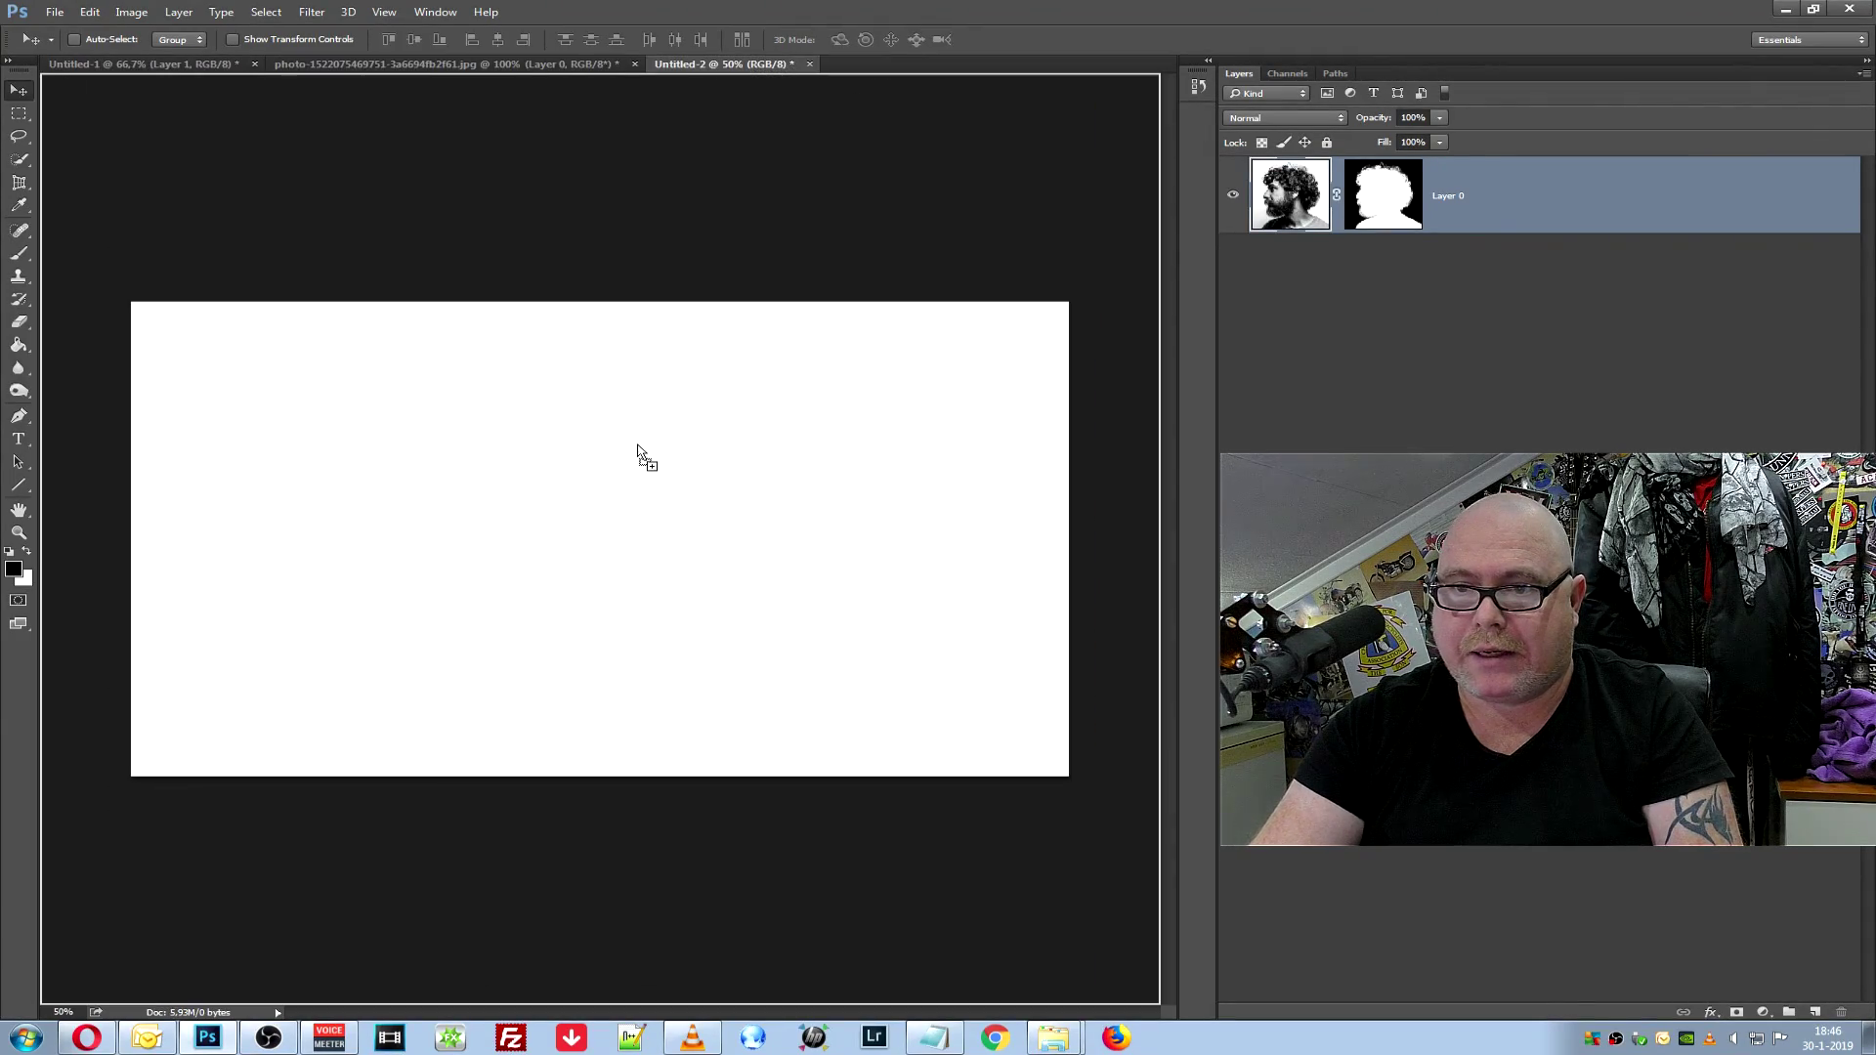
{"action": "left_click_drag", "start_coordinate": [695, 67], "coordinate": [640, 452]}
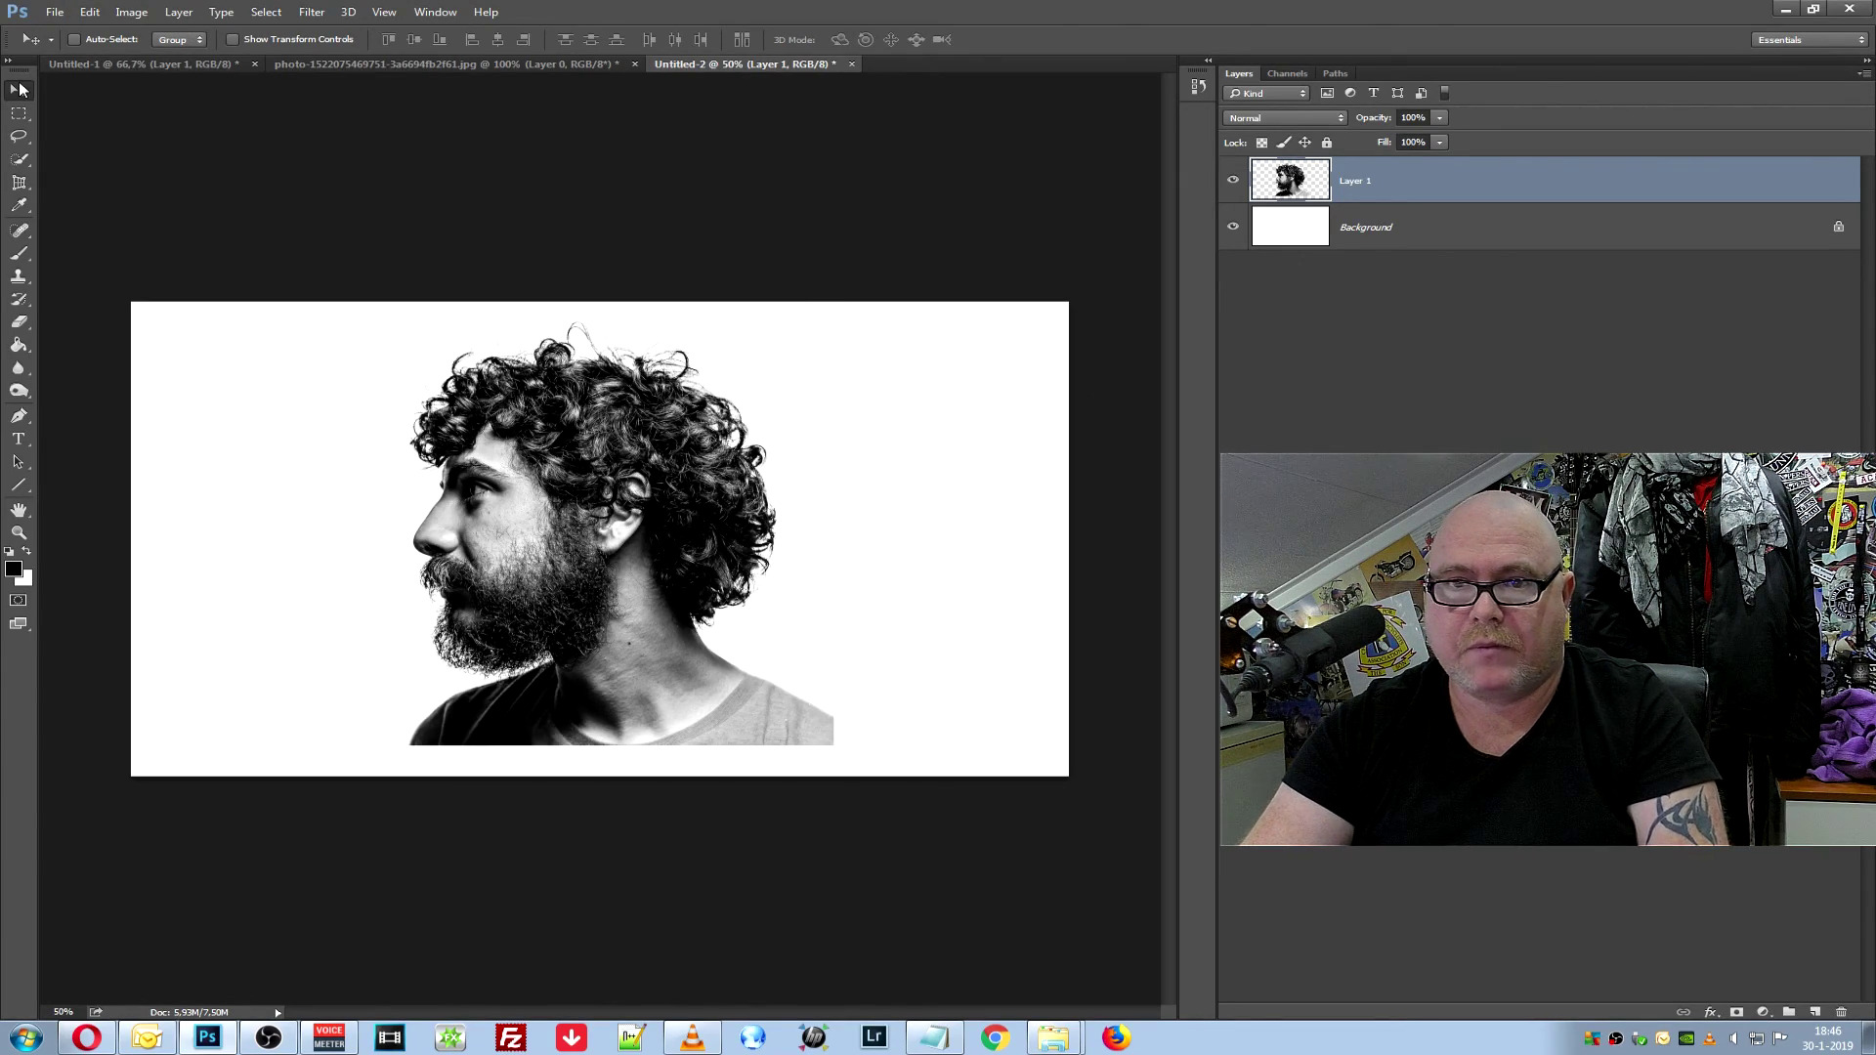
{"action": "left_click_drag", "start_coordinate": [565, 458], "coordinate": [545, 517]}
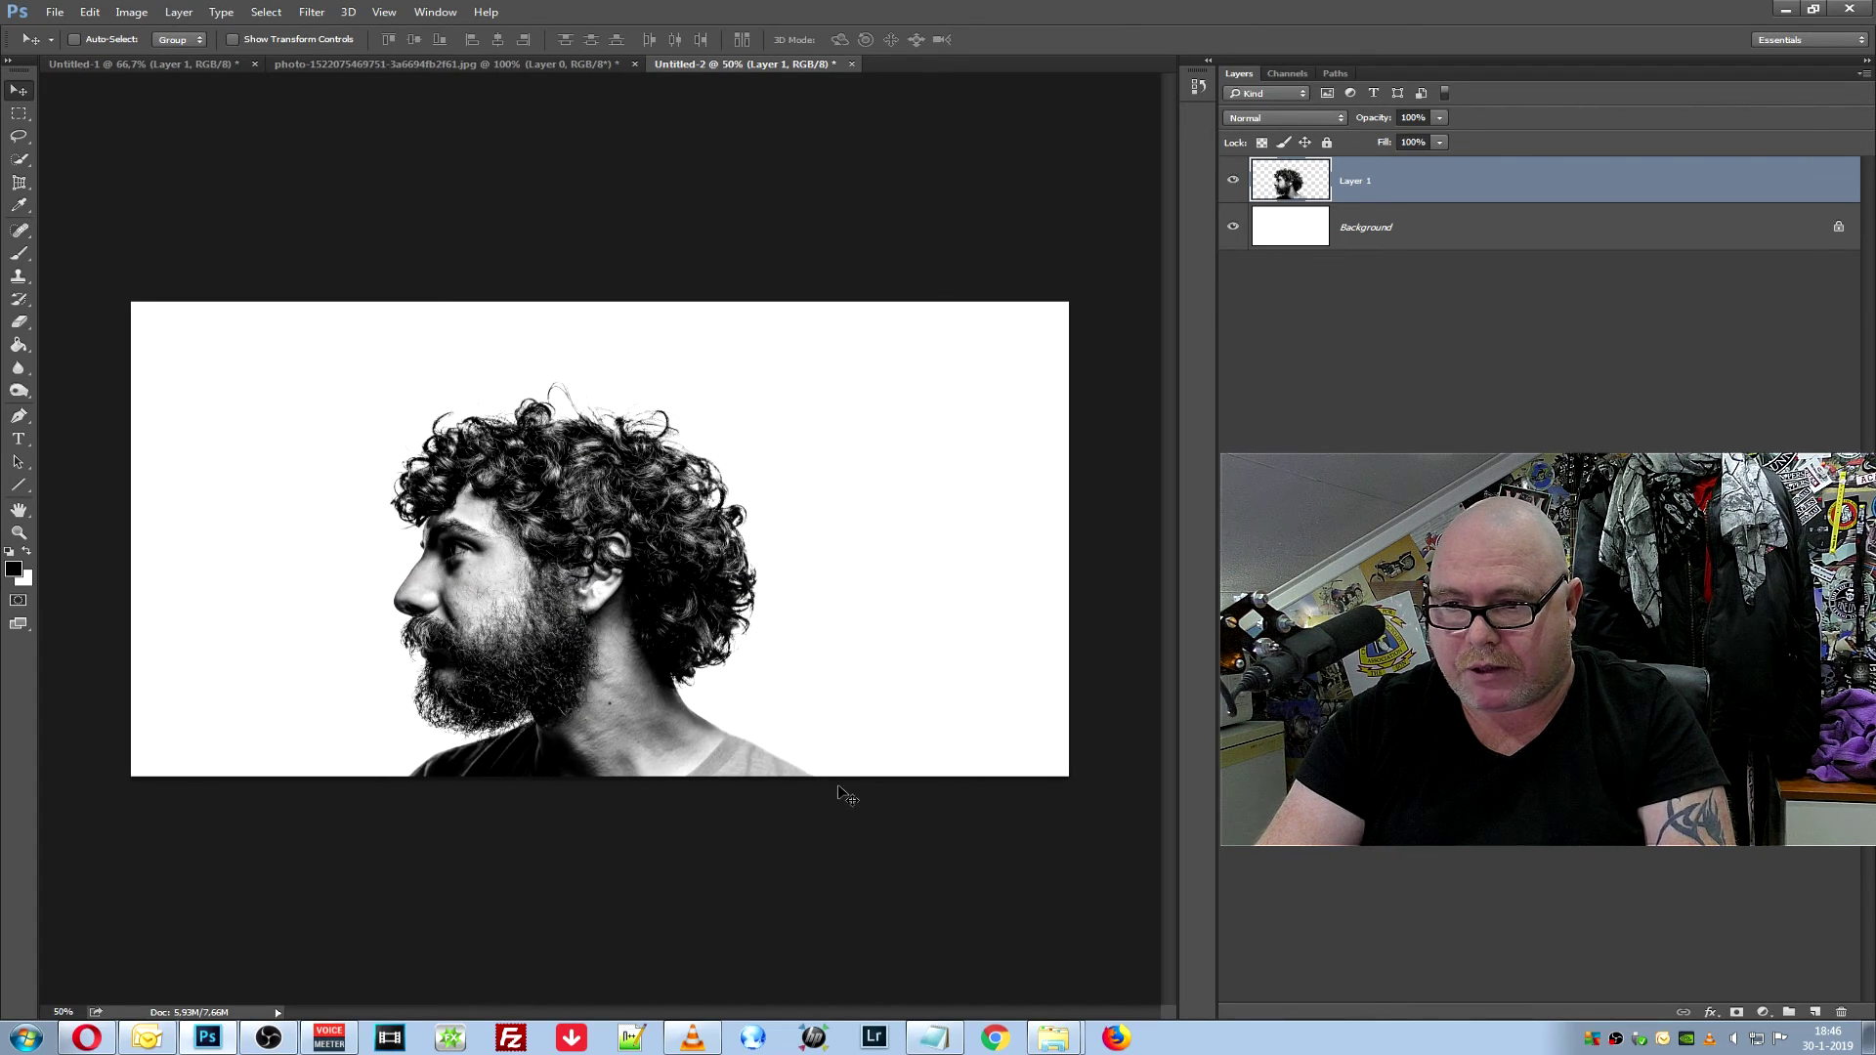
Enlarge the portrait to about 116% and nudge it left to centre it
{"action": "key", "text": "ctrl+t"}
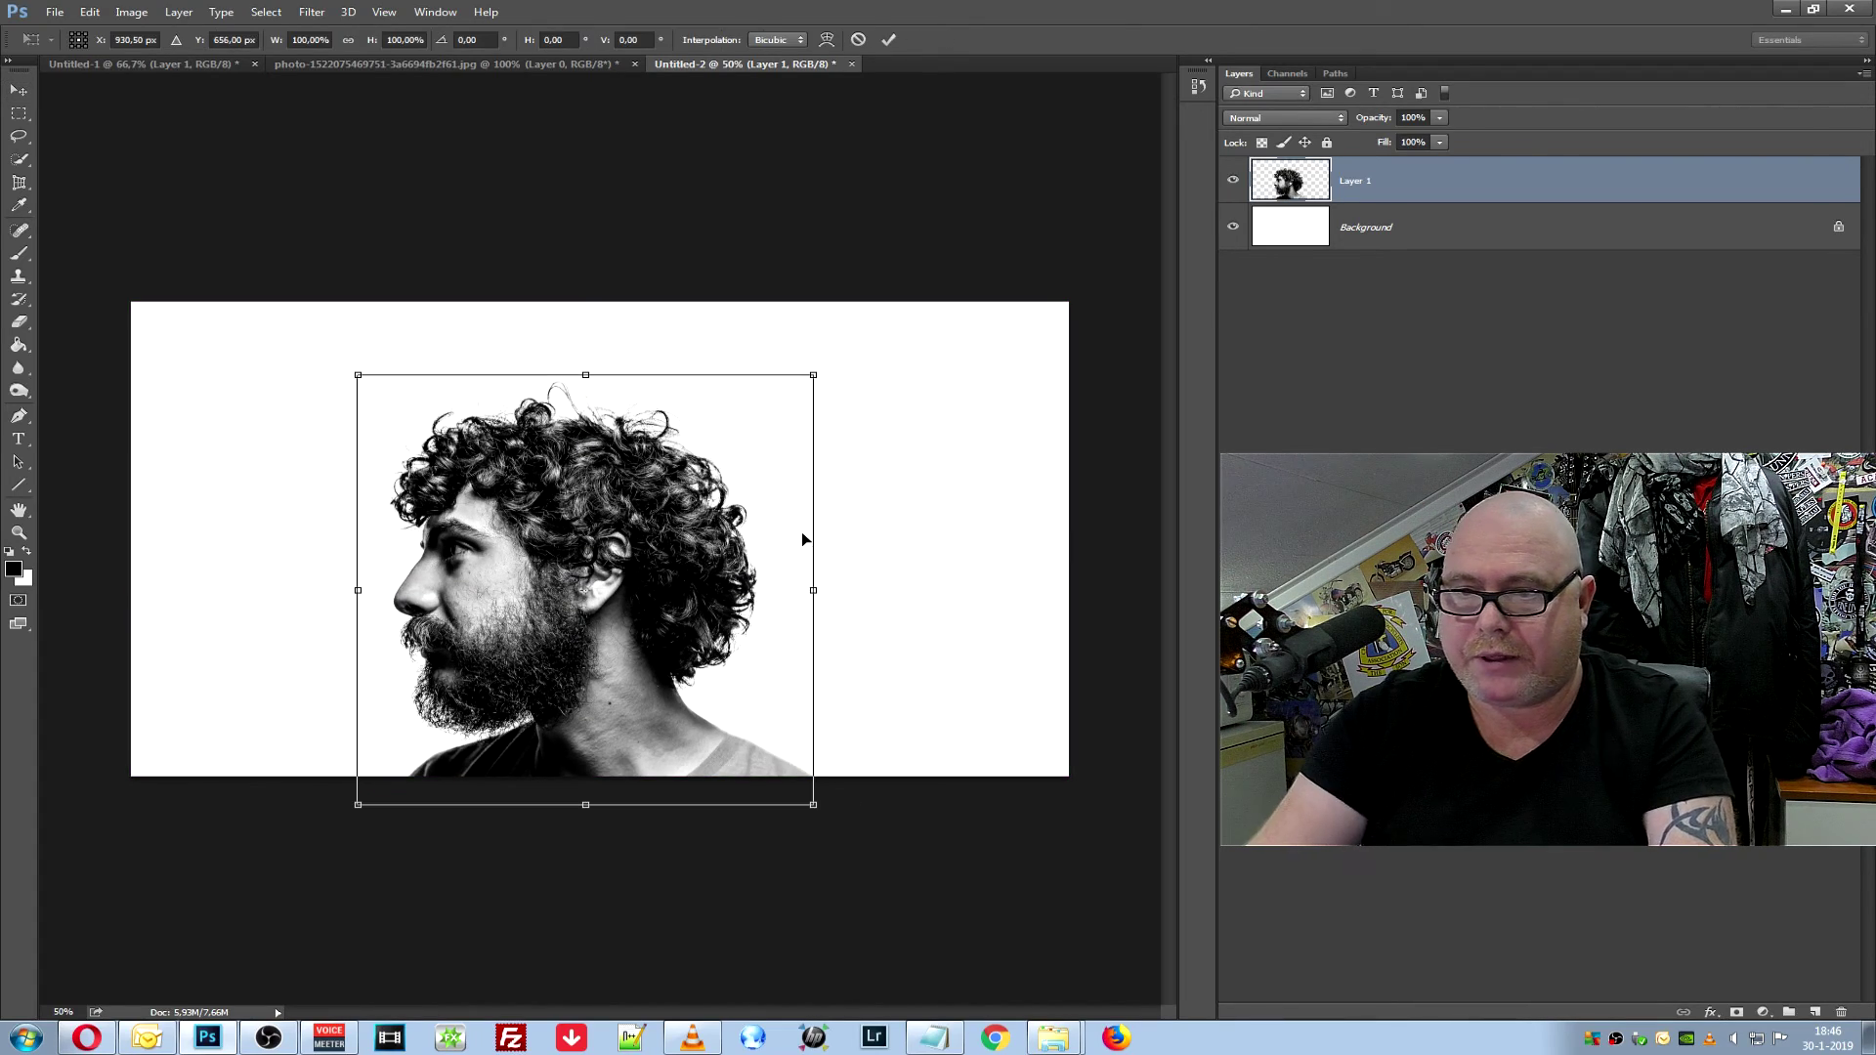
{"action": "left_click_drag", "start_coordinate": [814, 376], "coordinate": [901, 316]}
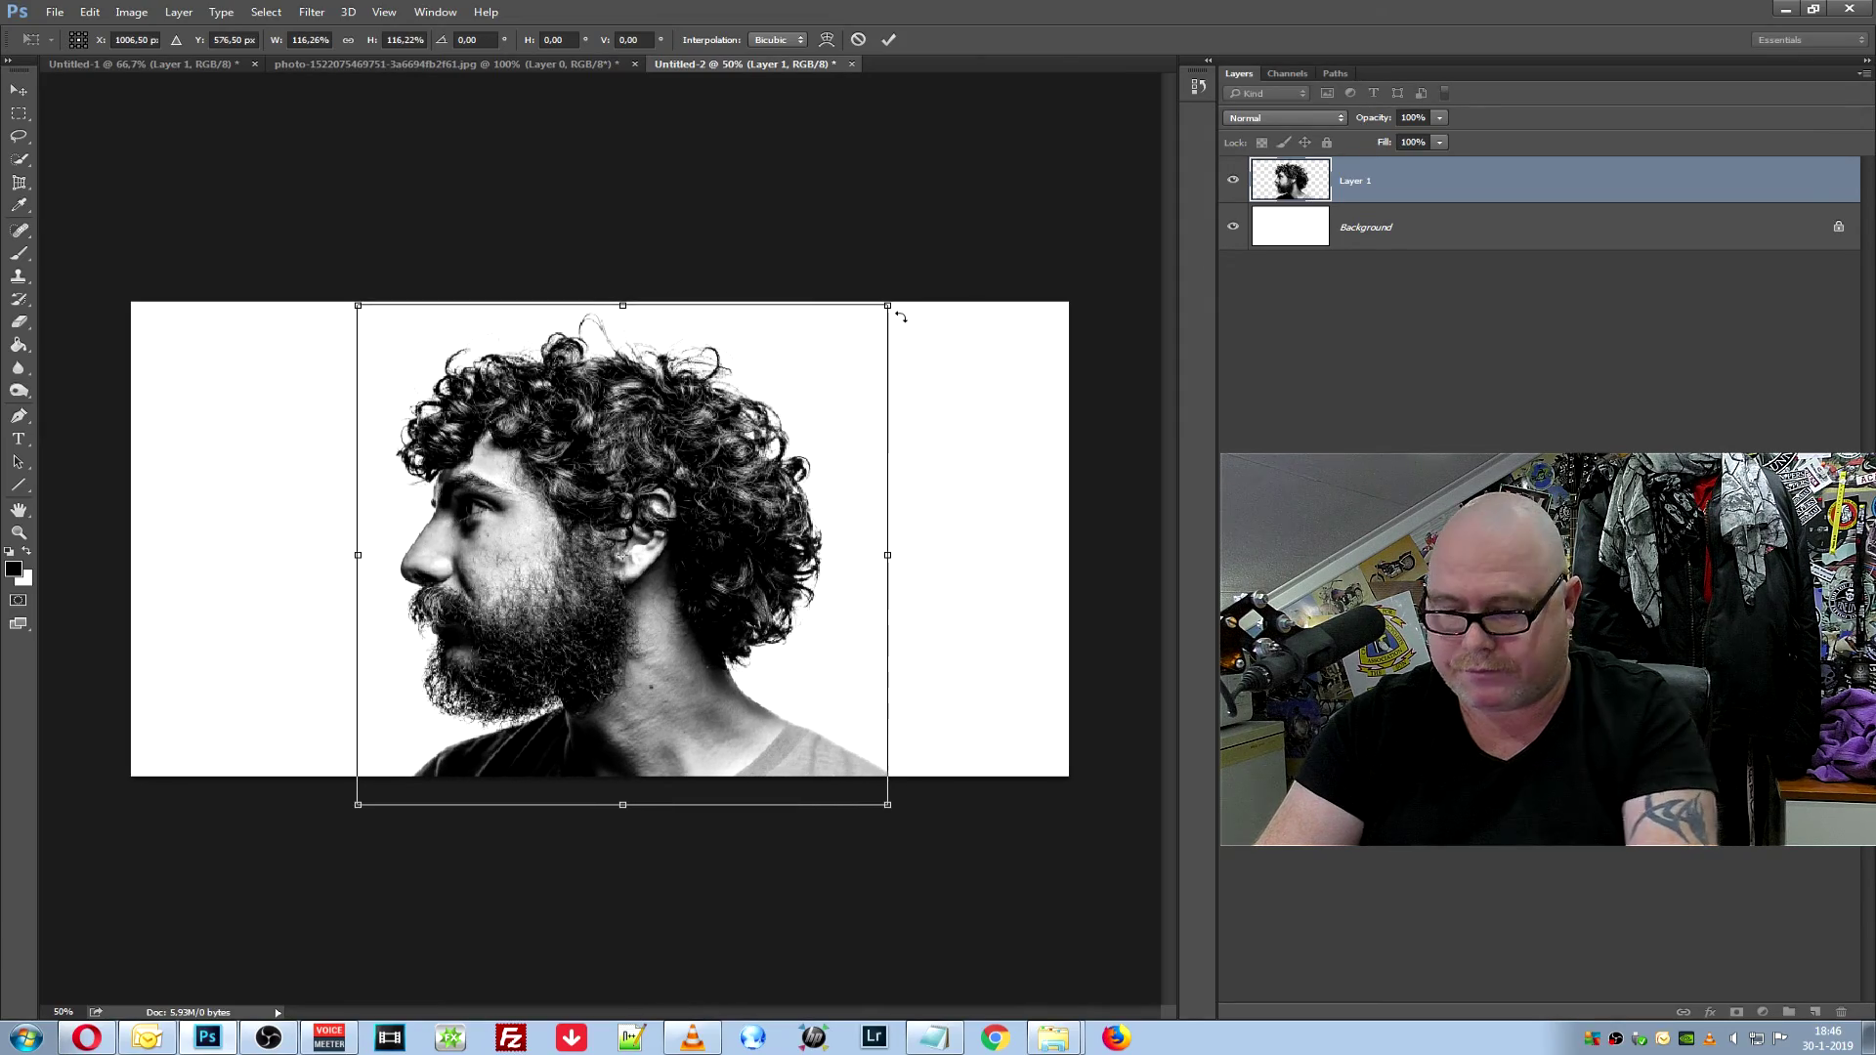
{"action": "key", "text": "Return"}
{"action": "left_click_drag", "start_coordinate": [700, 514], "coordinate": [682, 523]}
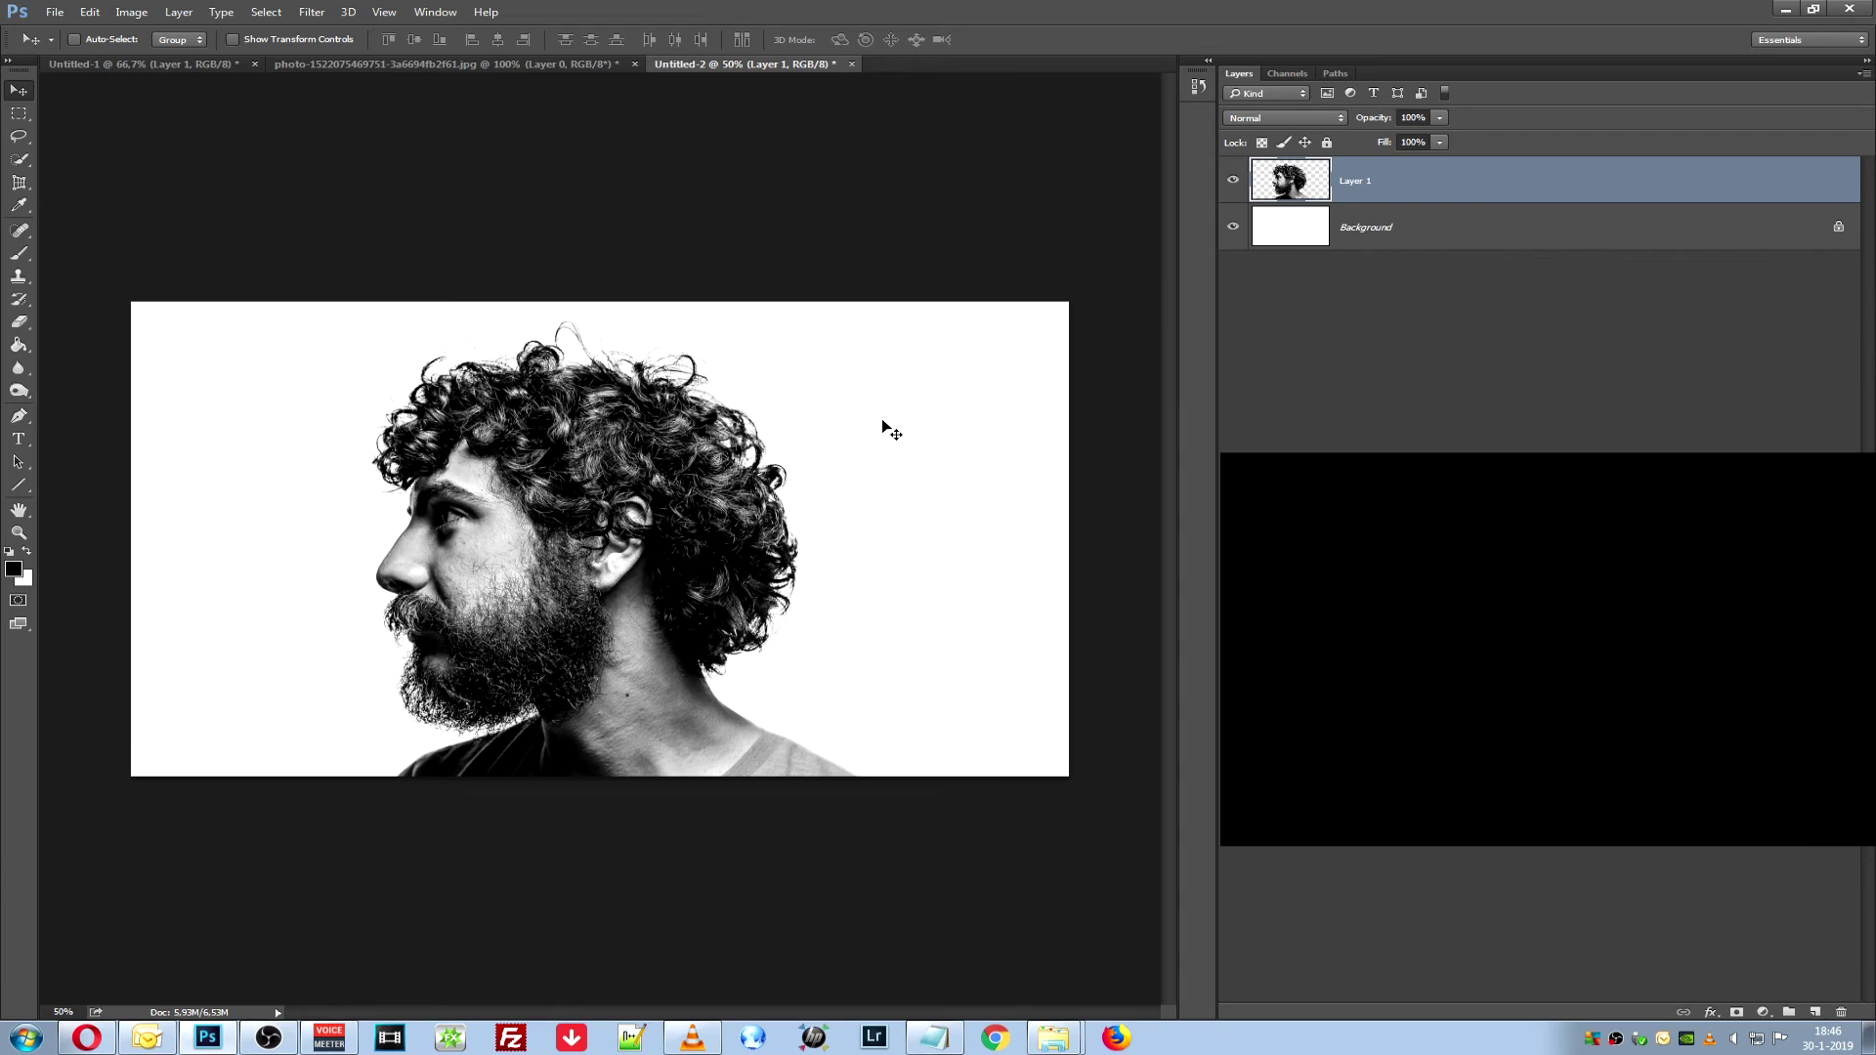
{"action": "left_click", "coordinate": [1305, 233]}
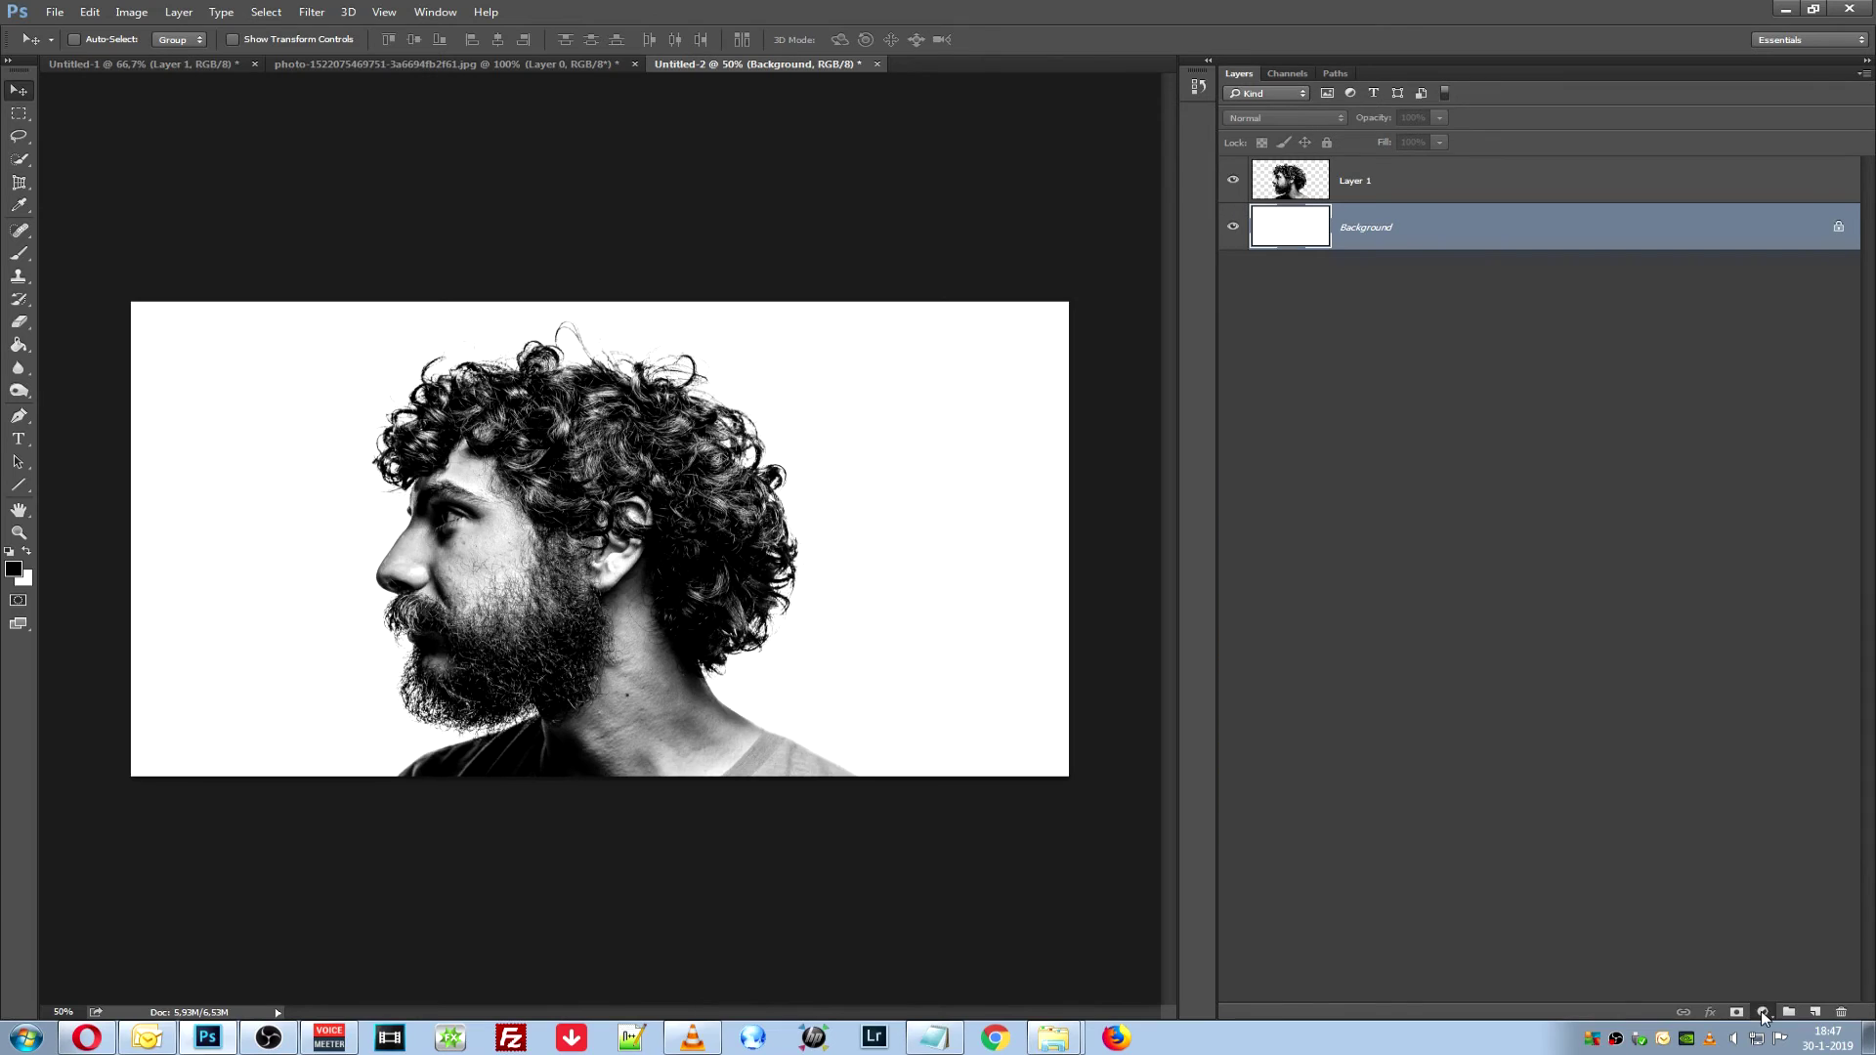
Add a cecde5 lavender Solid Color fill layer and delete the white Background layer
{"action": "left_click", "coordinate": [1761, 1013]}
{"action": "left_click", "coordinate": [1744, 629]}
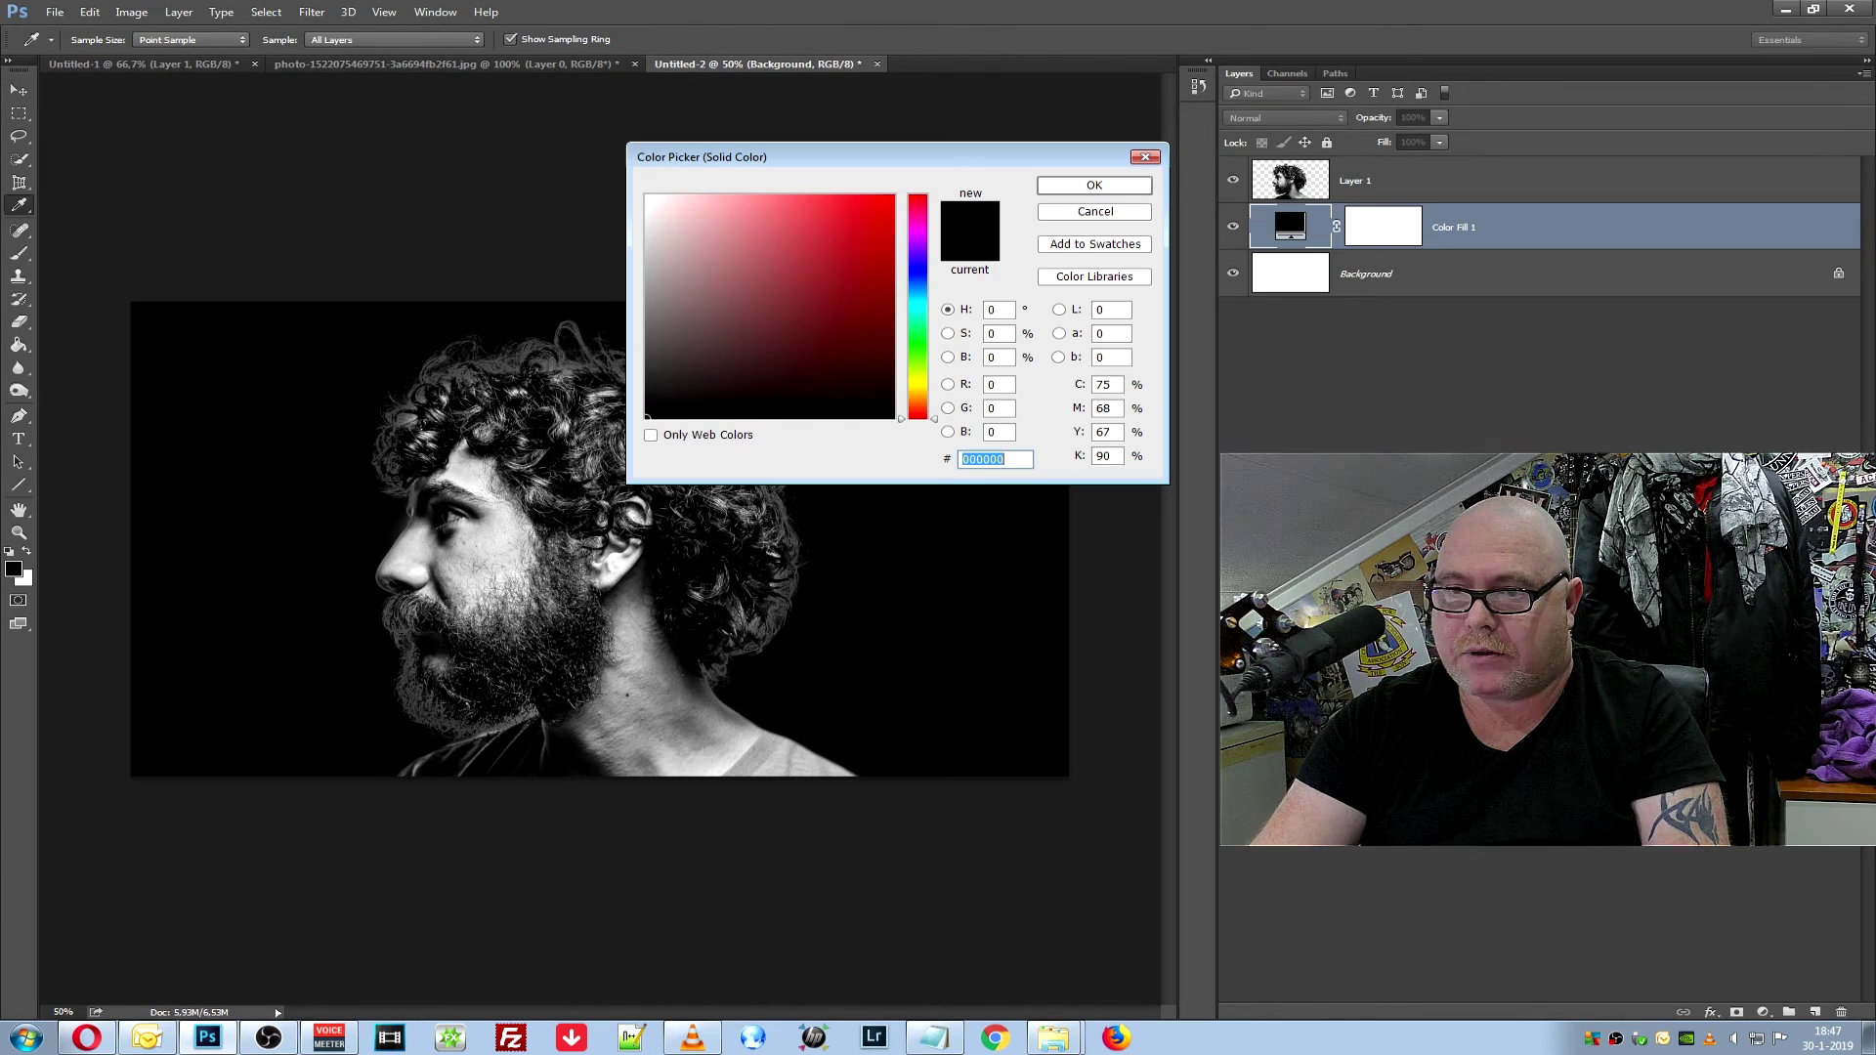
{"action": "type", "text": "cecde5"}
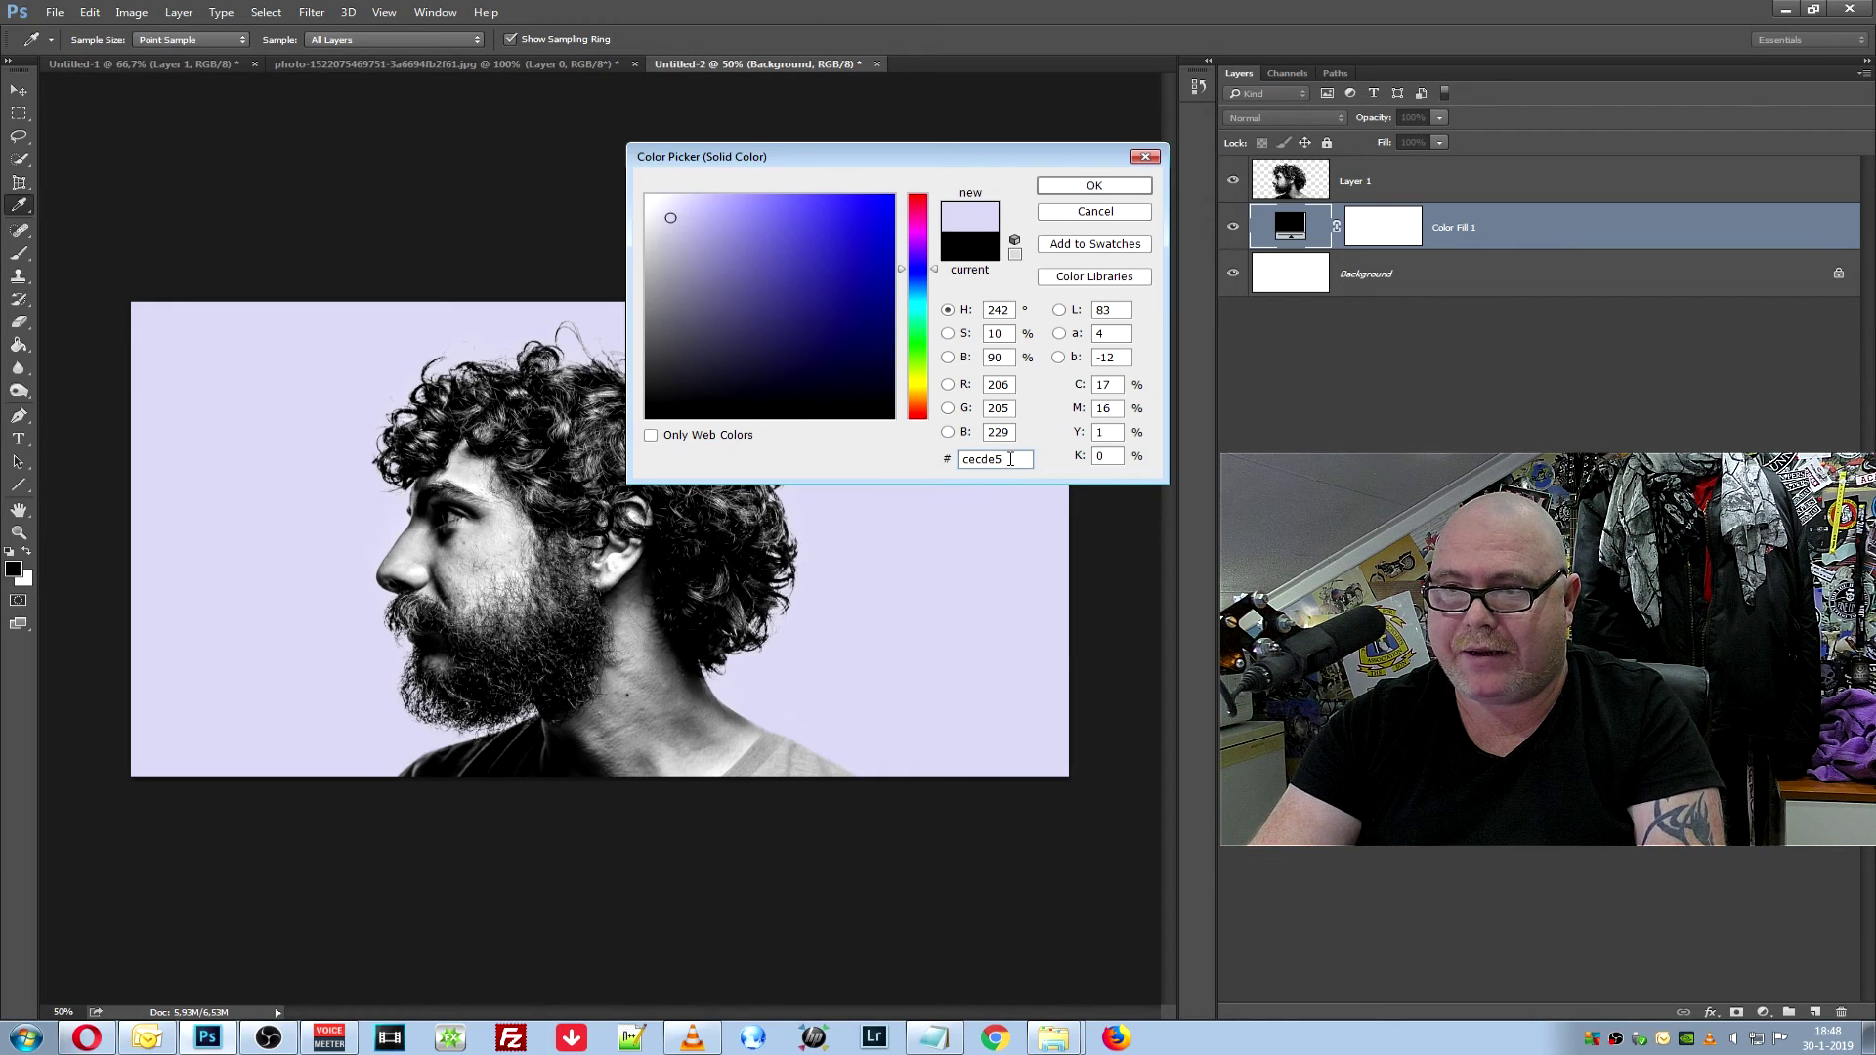
{"action": "left_click", "coordinate": [1098, 187]}
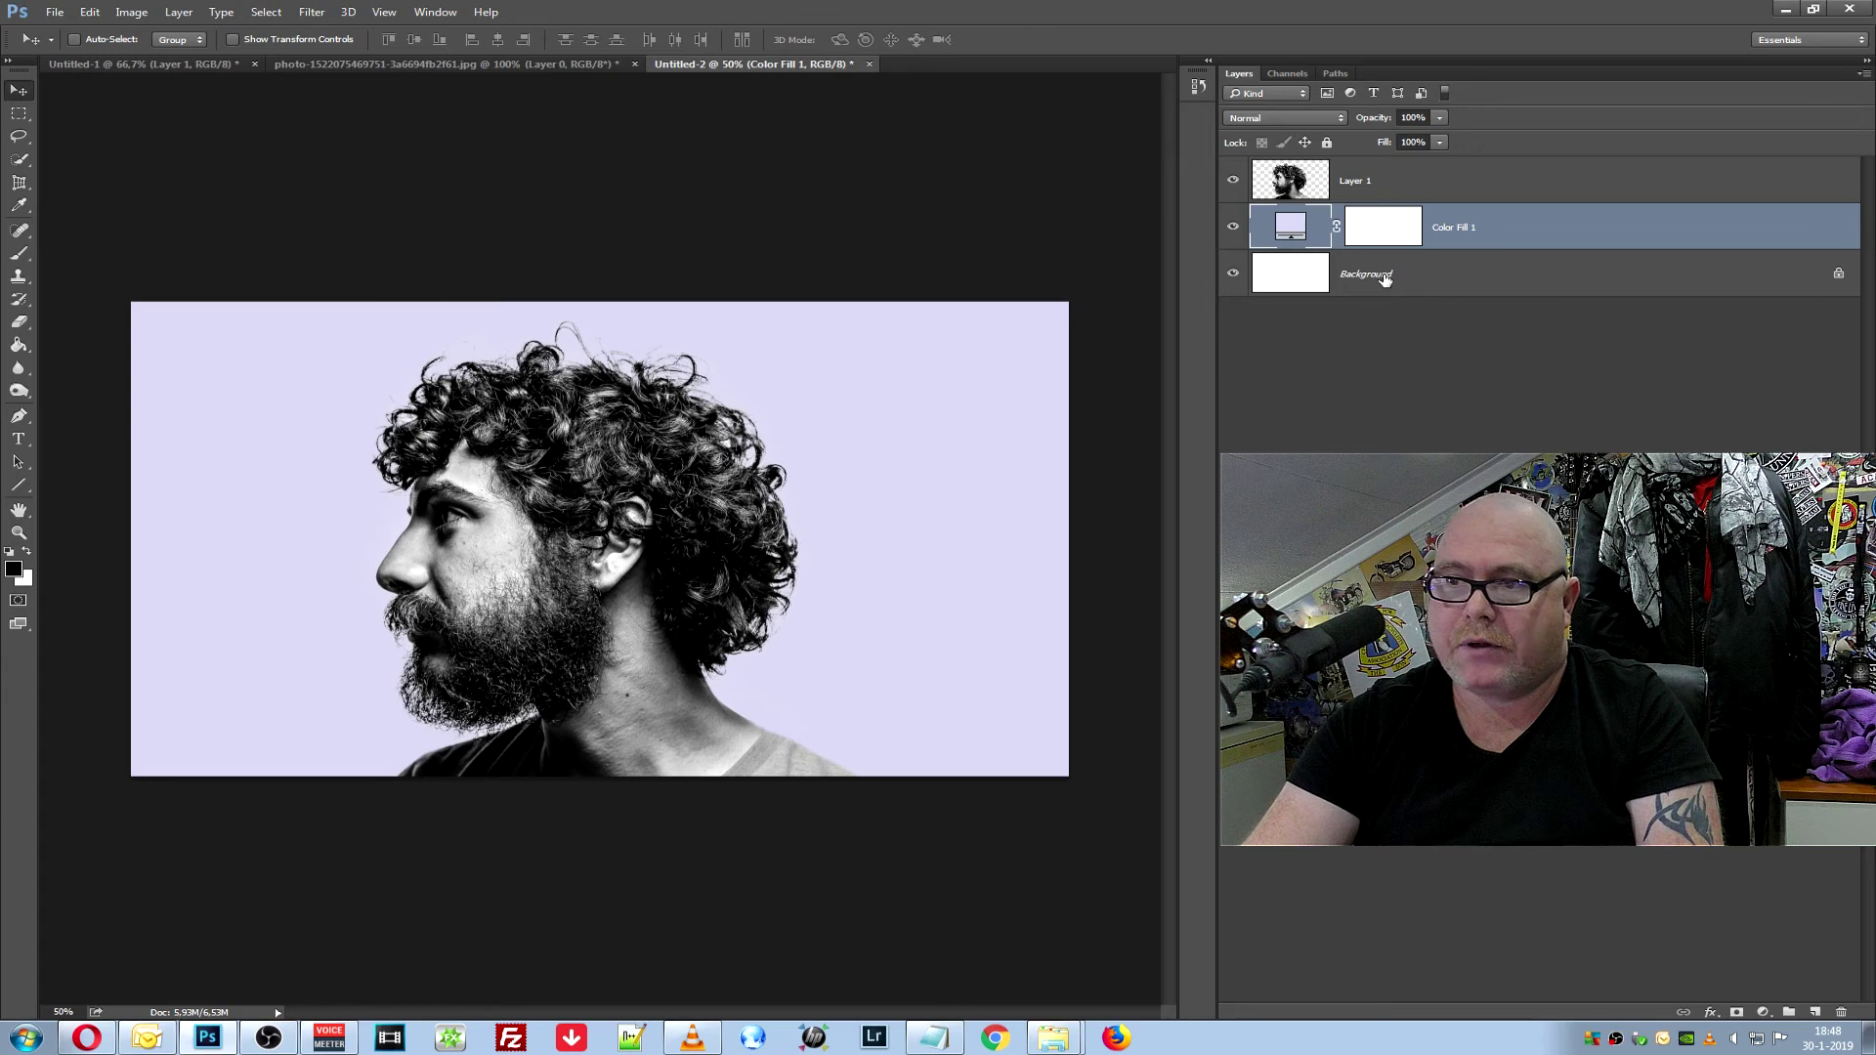
{"action": "left_click", "coordinate": [1365, 280]}
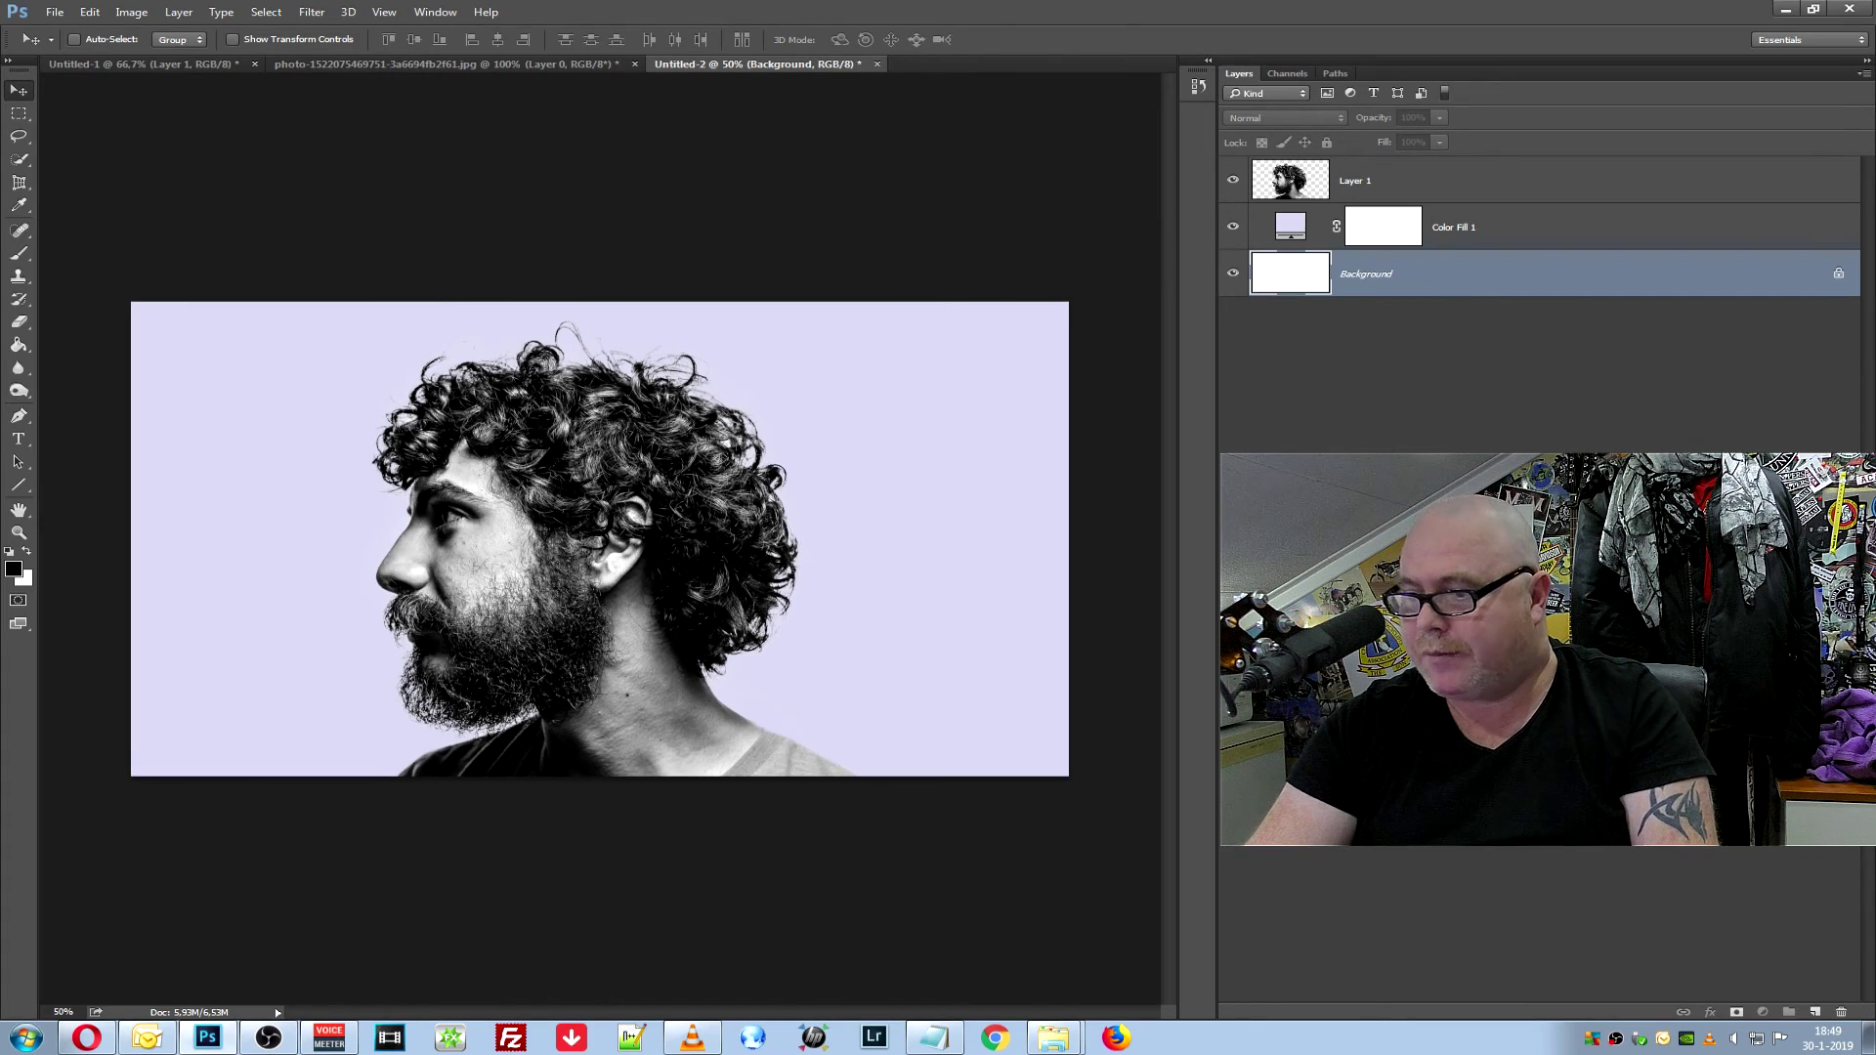
{"action": "left_click", "coordinate": [1844, 1007]}
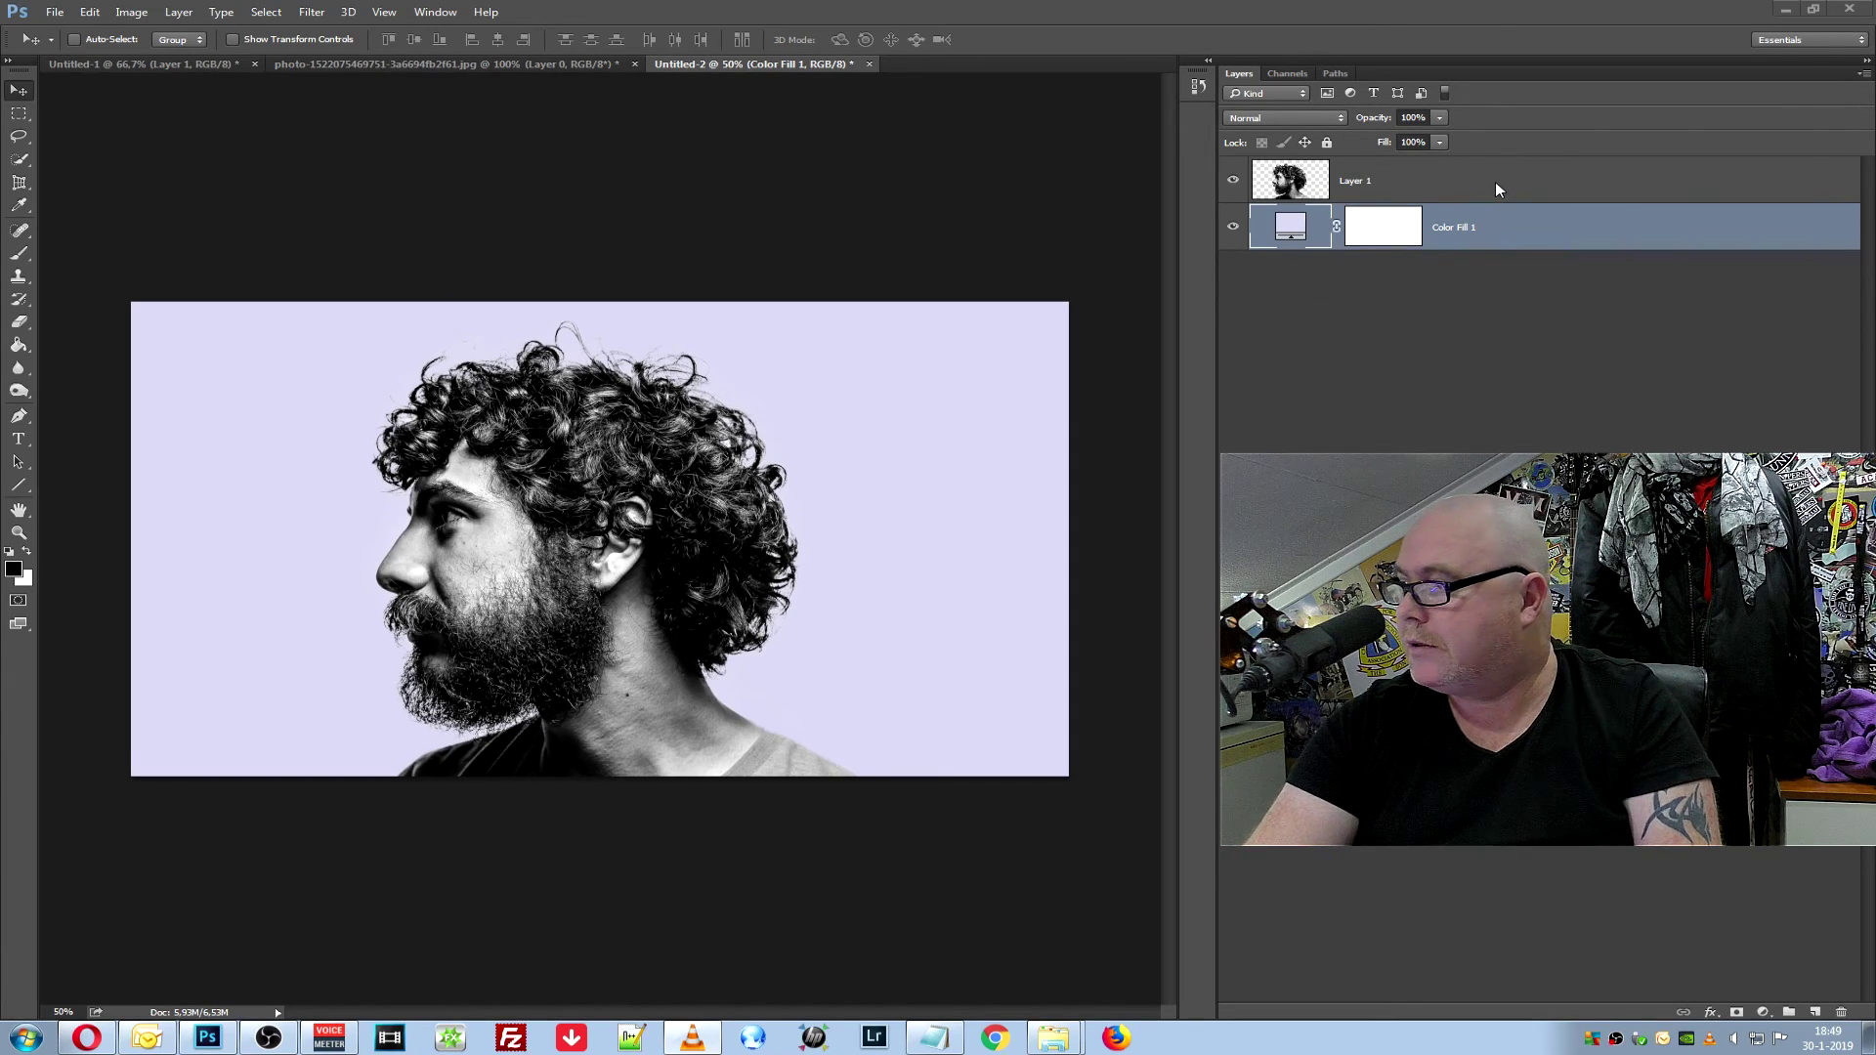
Mask Layer 1 to its own pixel outline and drop the city timelapse video in
{"action": "left_click", "coordinate": [1317, 189]}
{"action": "left_click", "coordinate": [1329, 187], "text": "ctrl"}
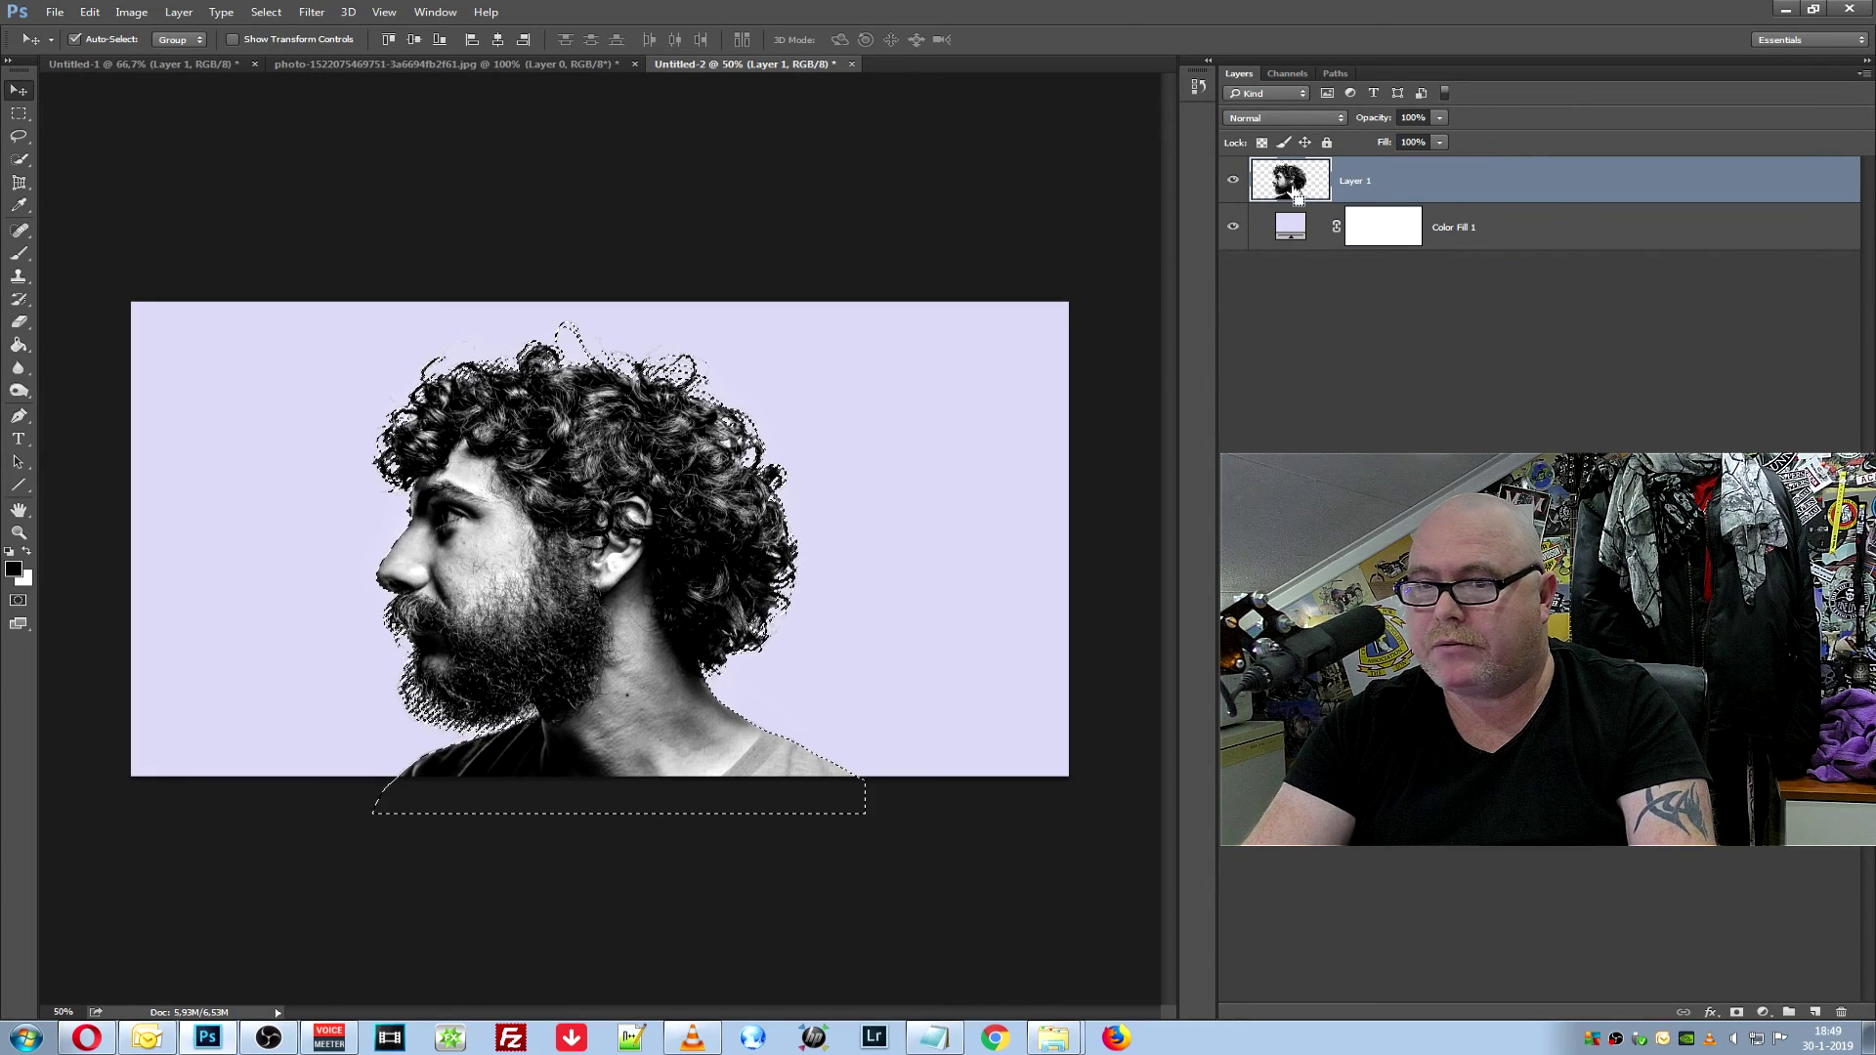
{"action": "left_click", "coordinate": [1737, 1013]}
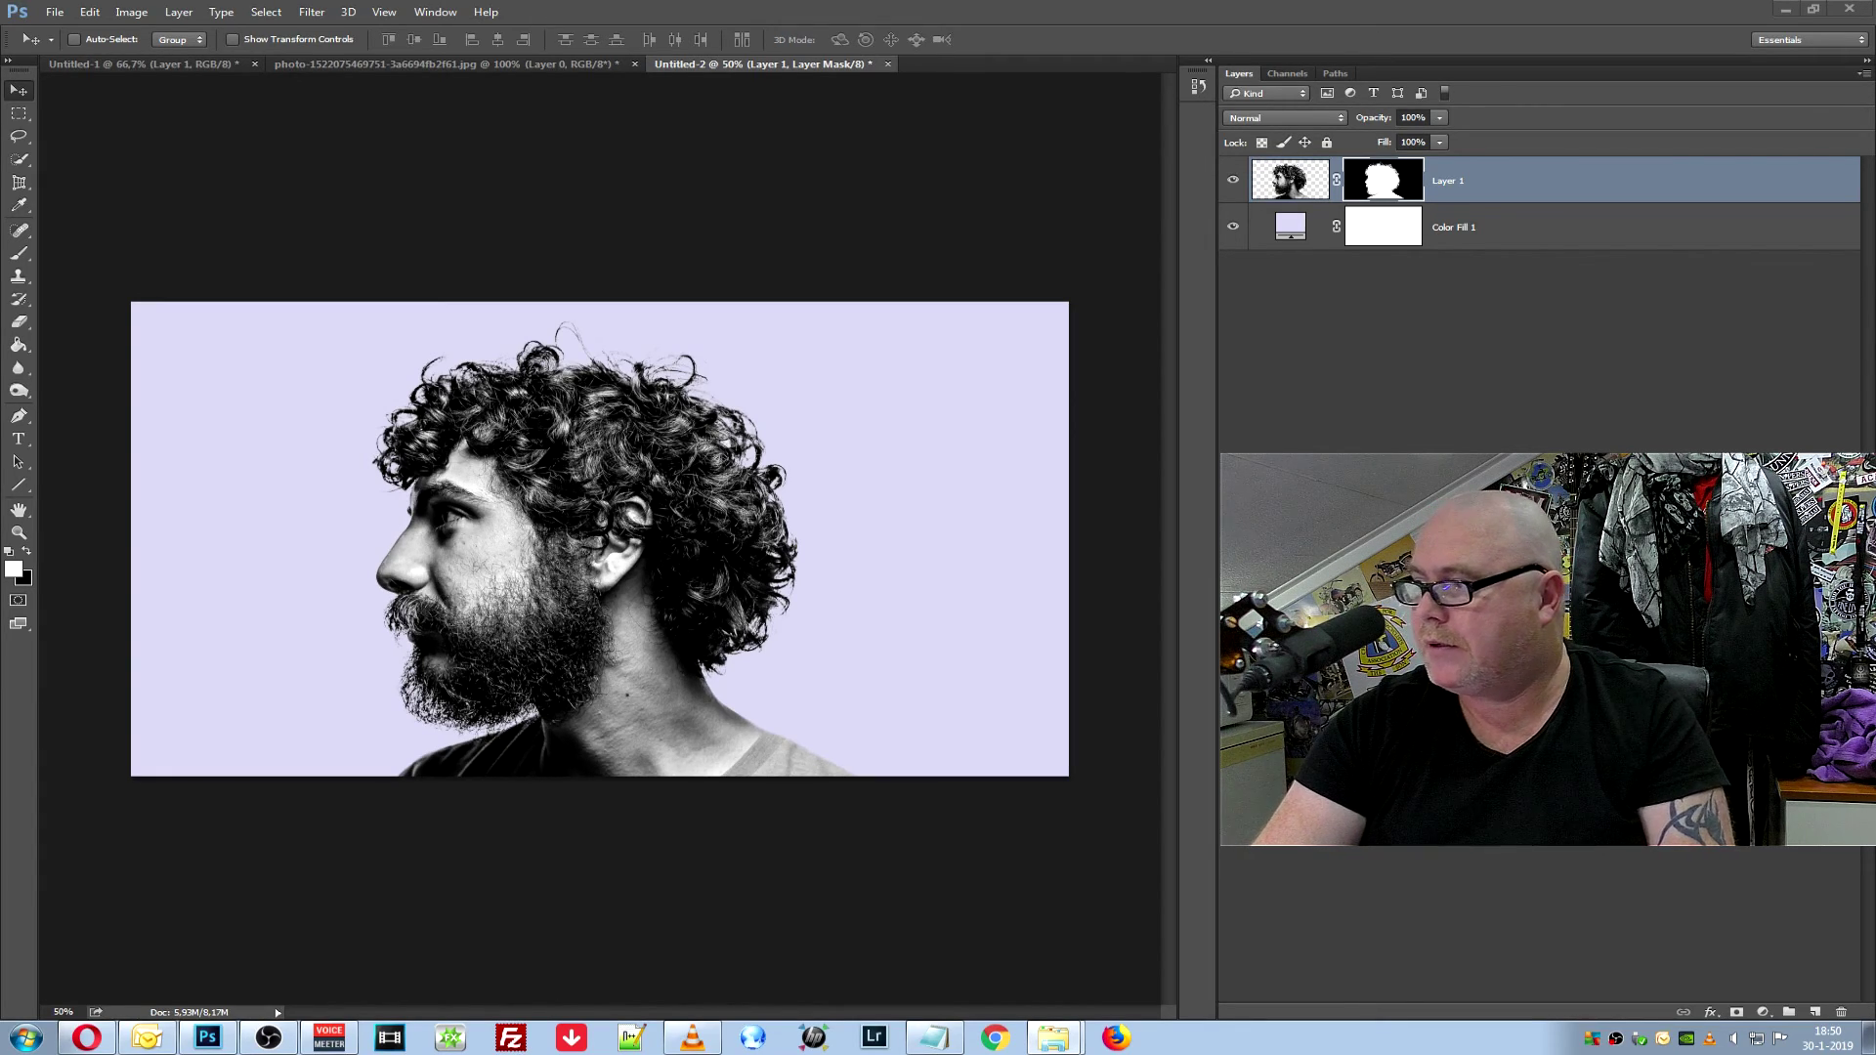
{"action": "left_click_drag", "start_coordinate": [596, 490], "coordinate": [610, 504]}
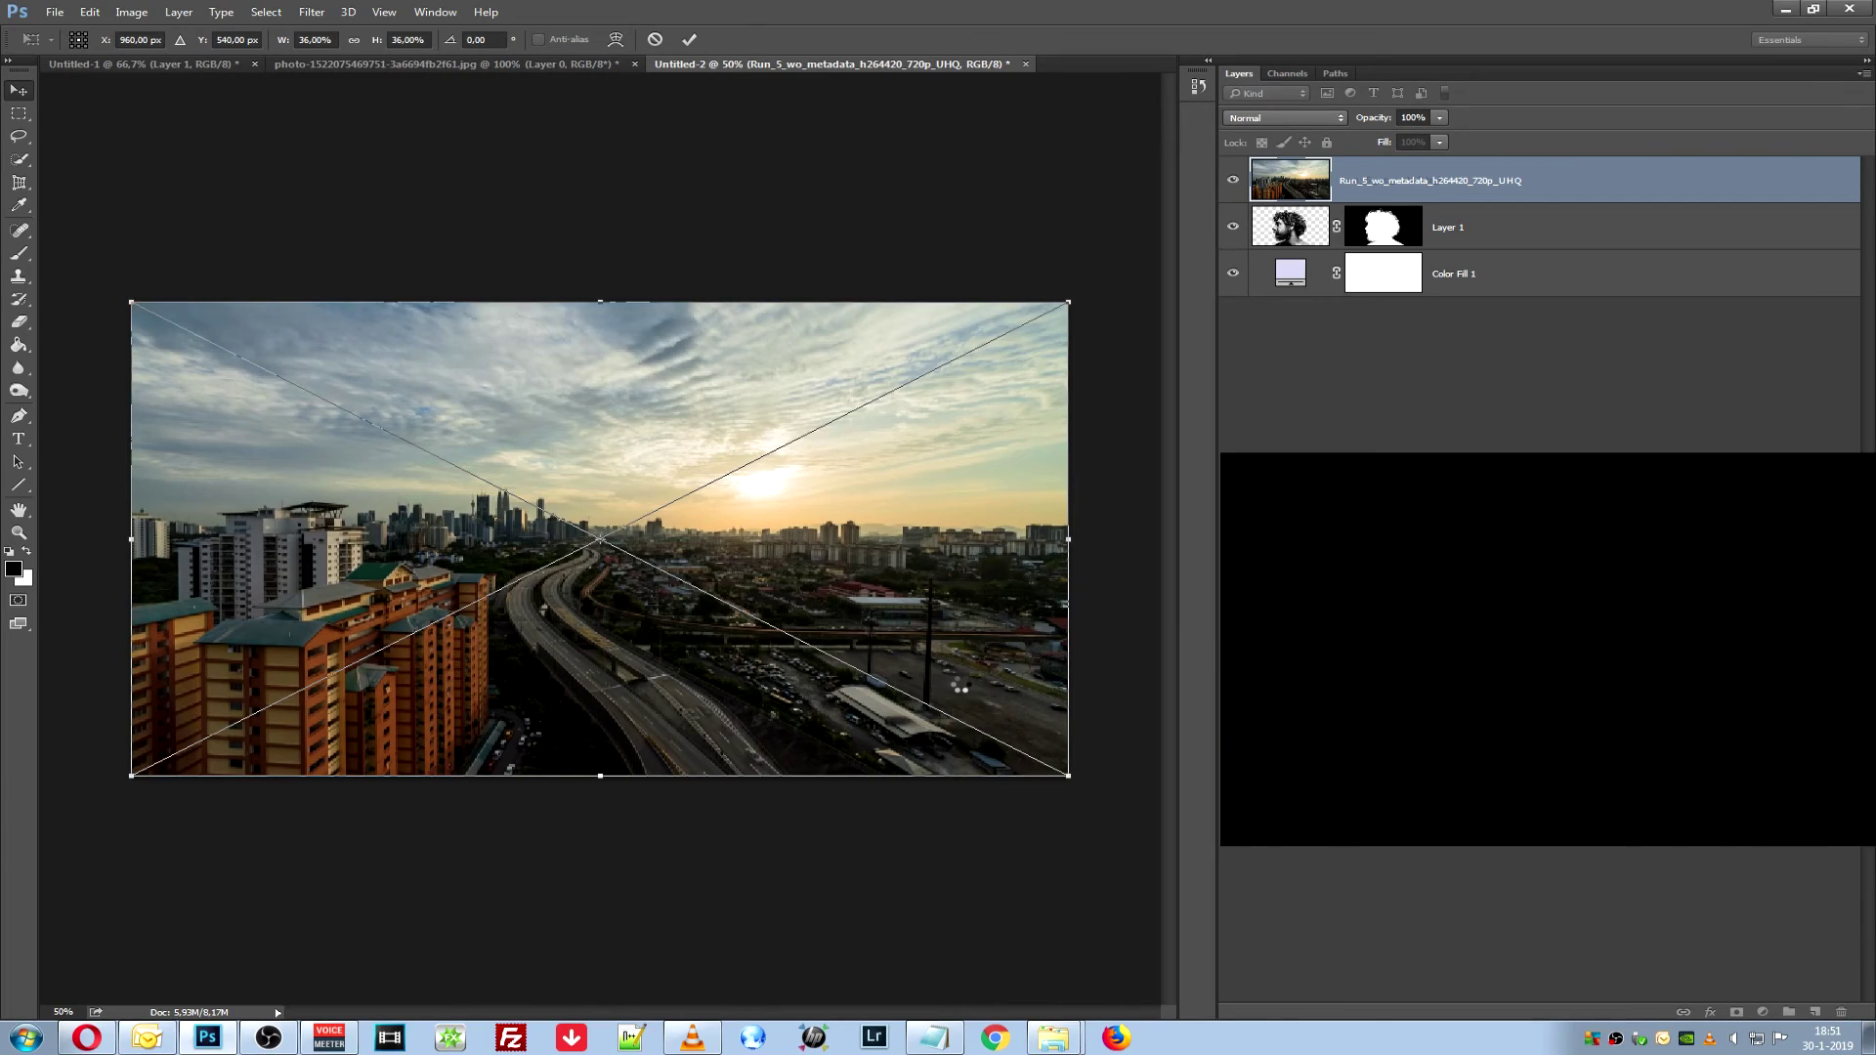
Copy Layer 1's head mask onto the Run_5 city video layer and target its image
{"action": "left_click", "coordinate": [1383, 231]}
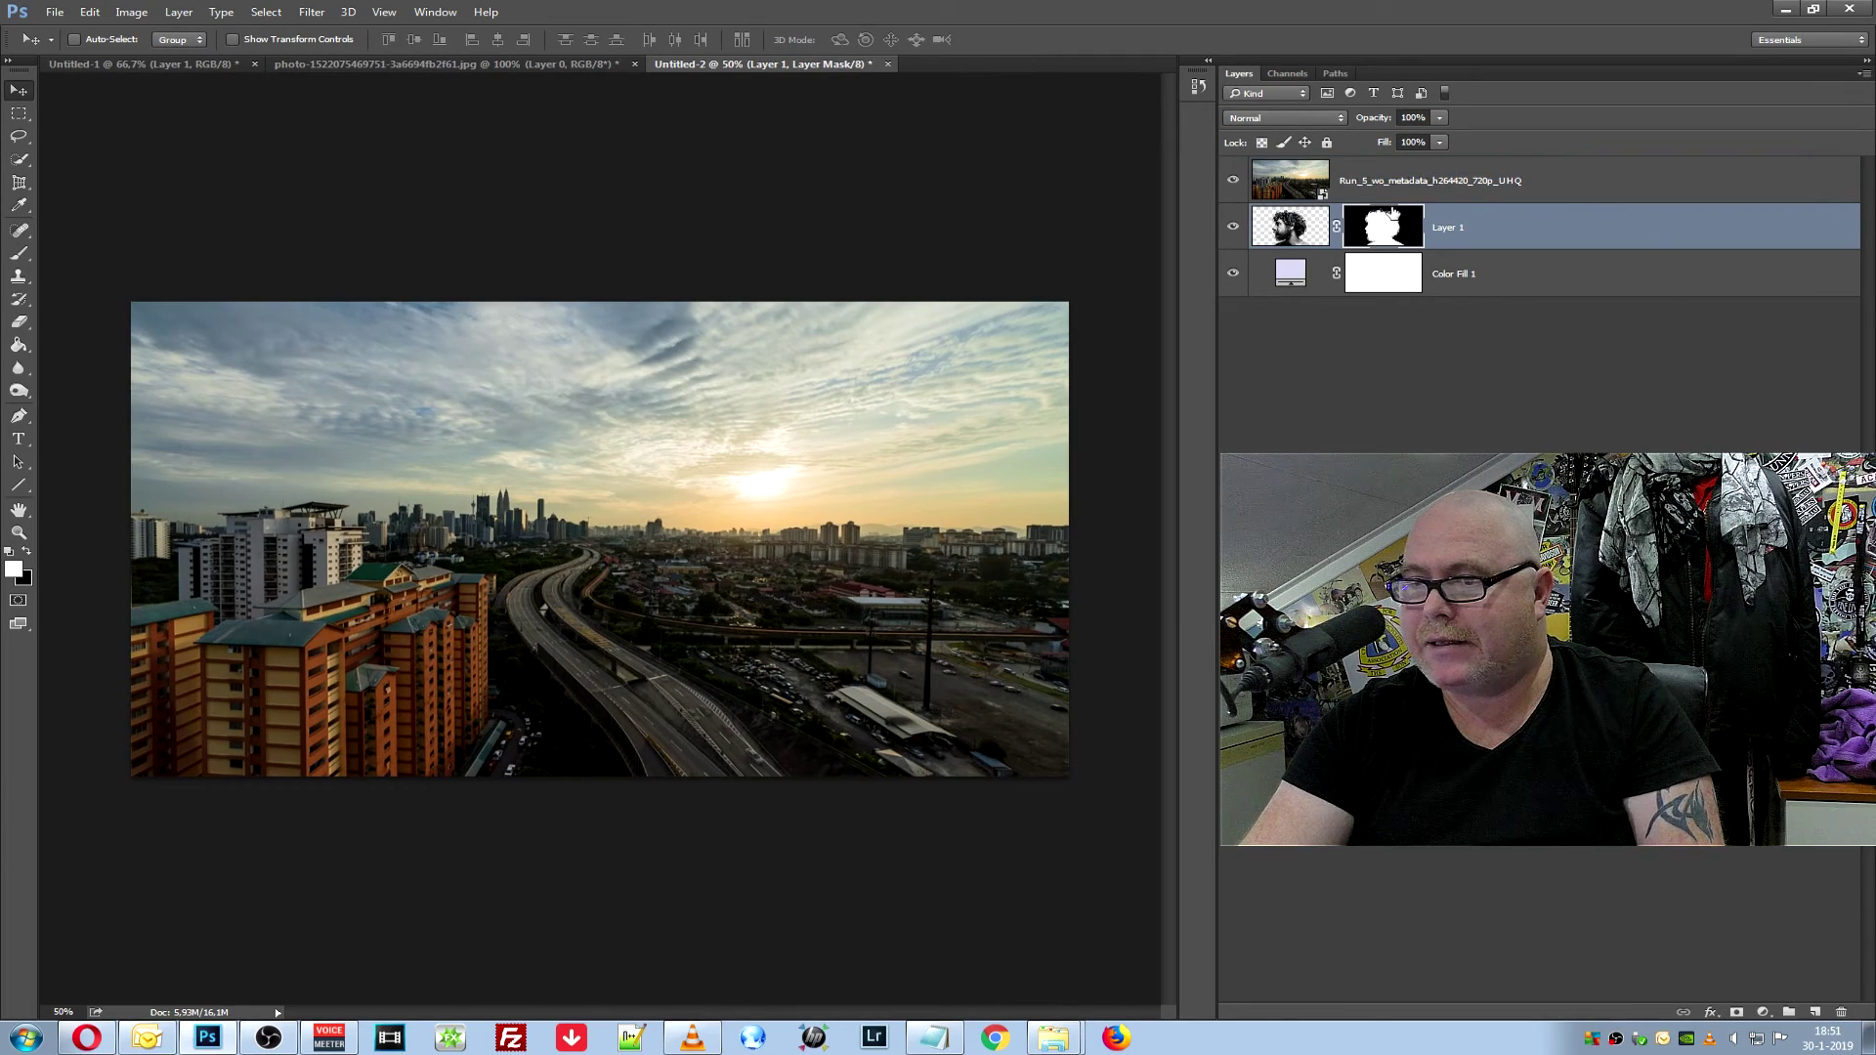
{"action": "left_click", "coordinate": [1298, 234]}
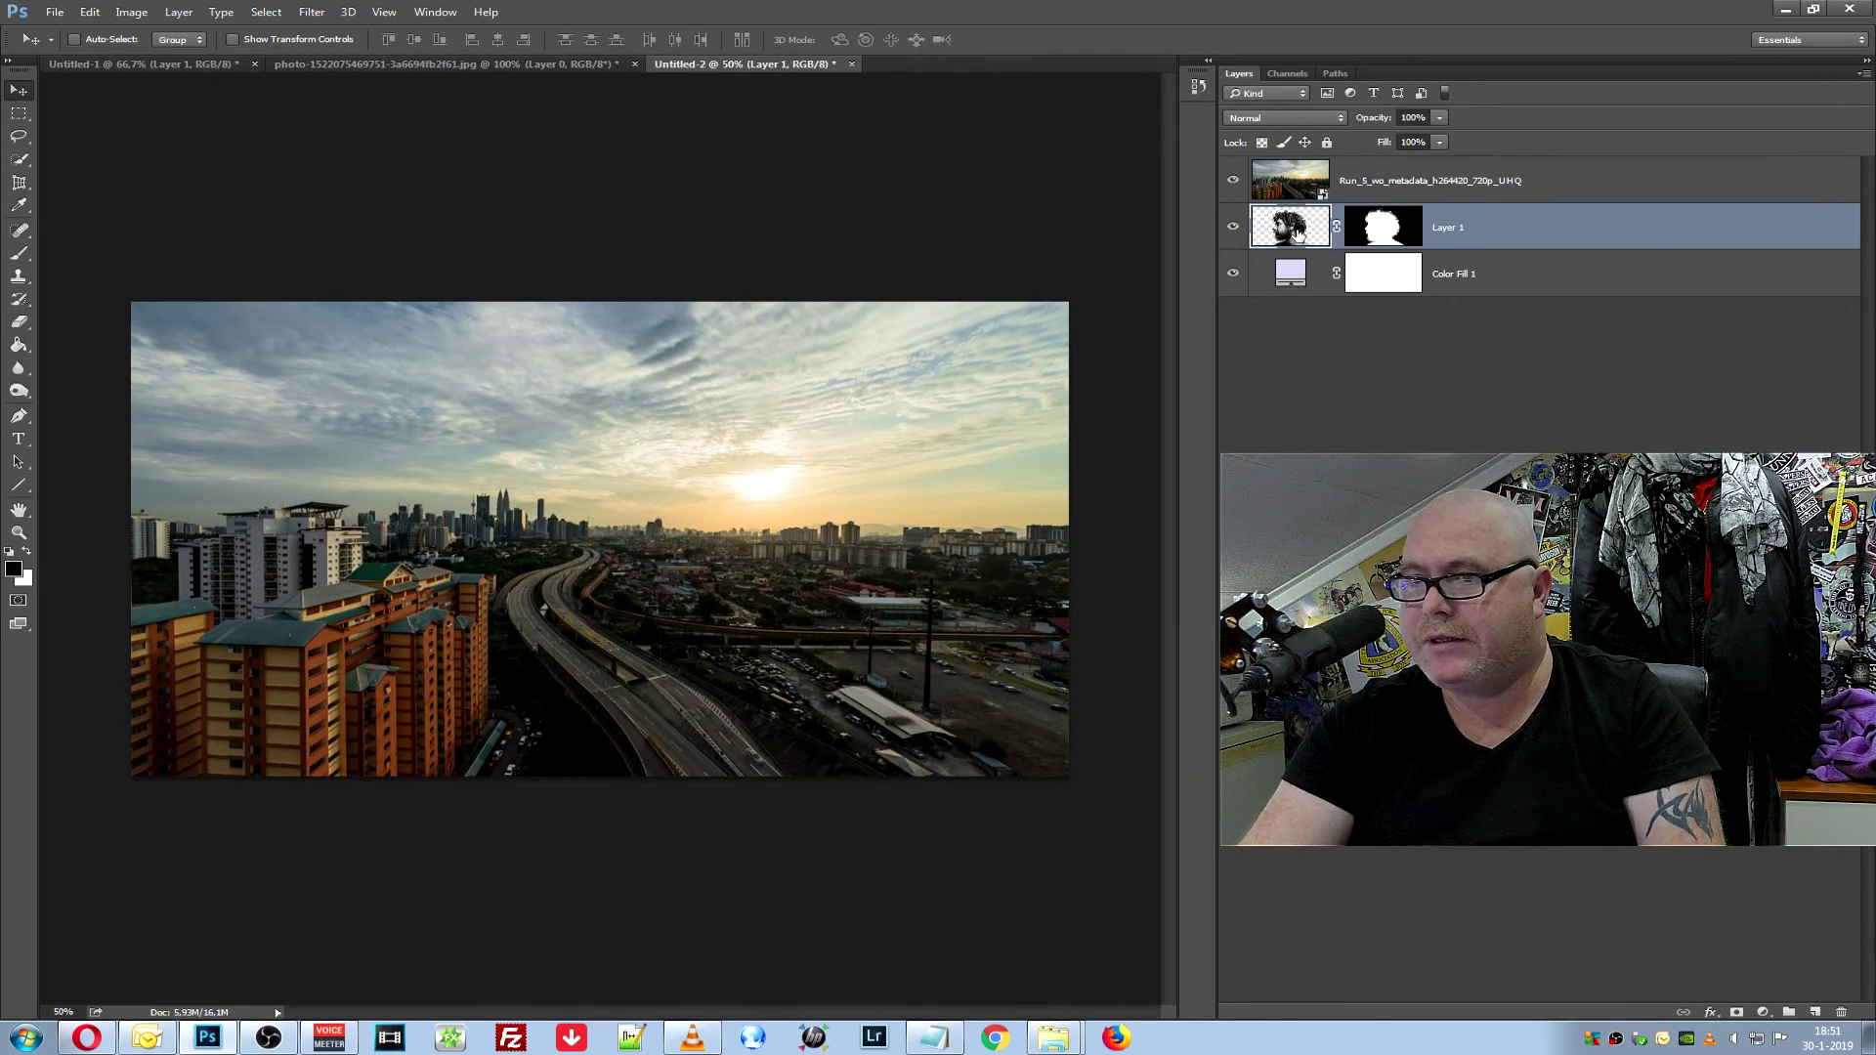
{"action": "left_click", "coordinate": [1383, 227]}
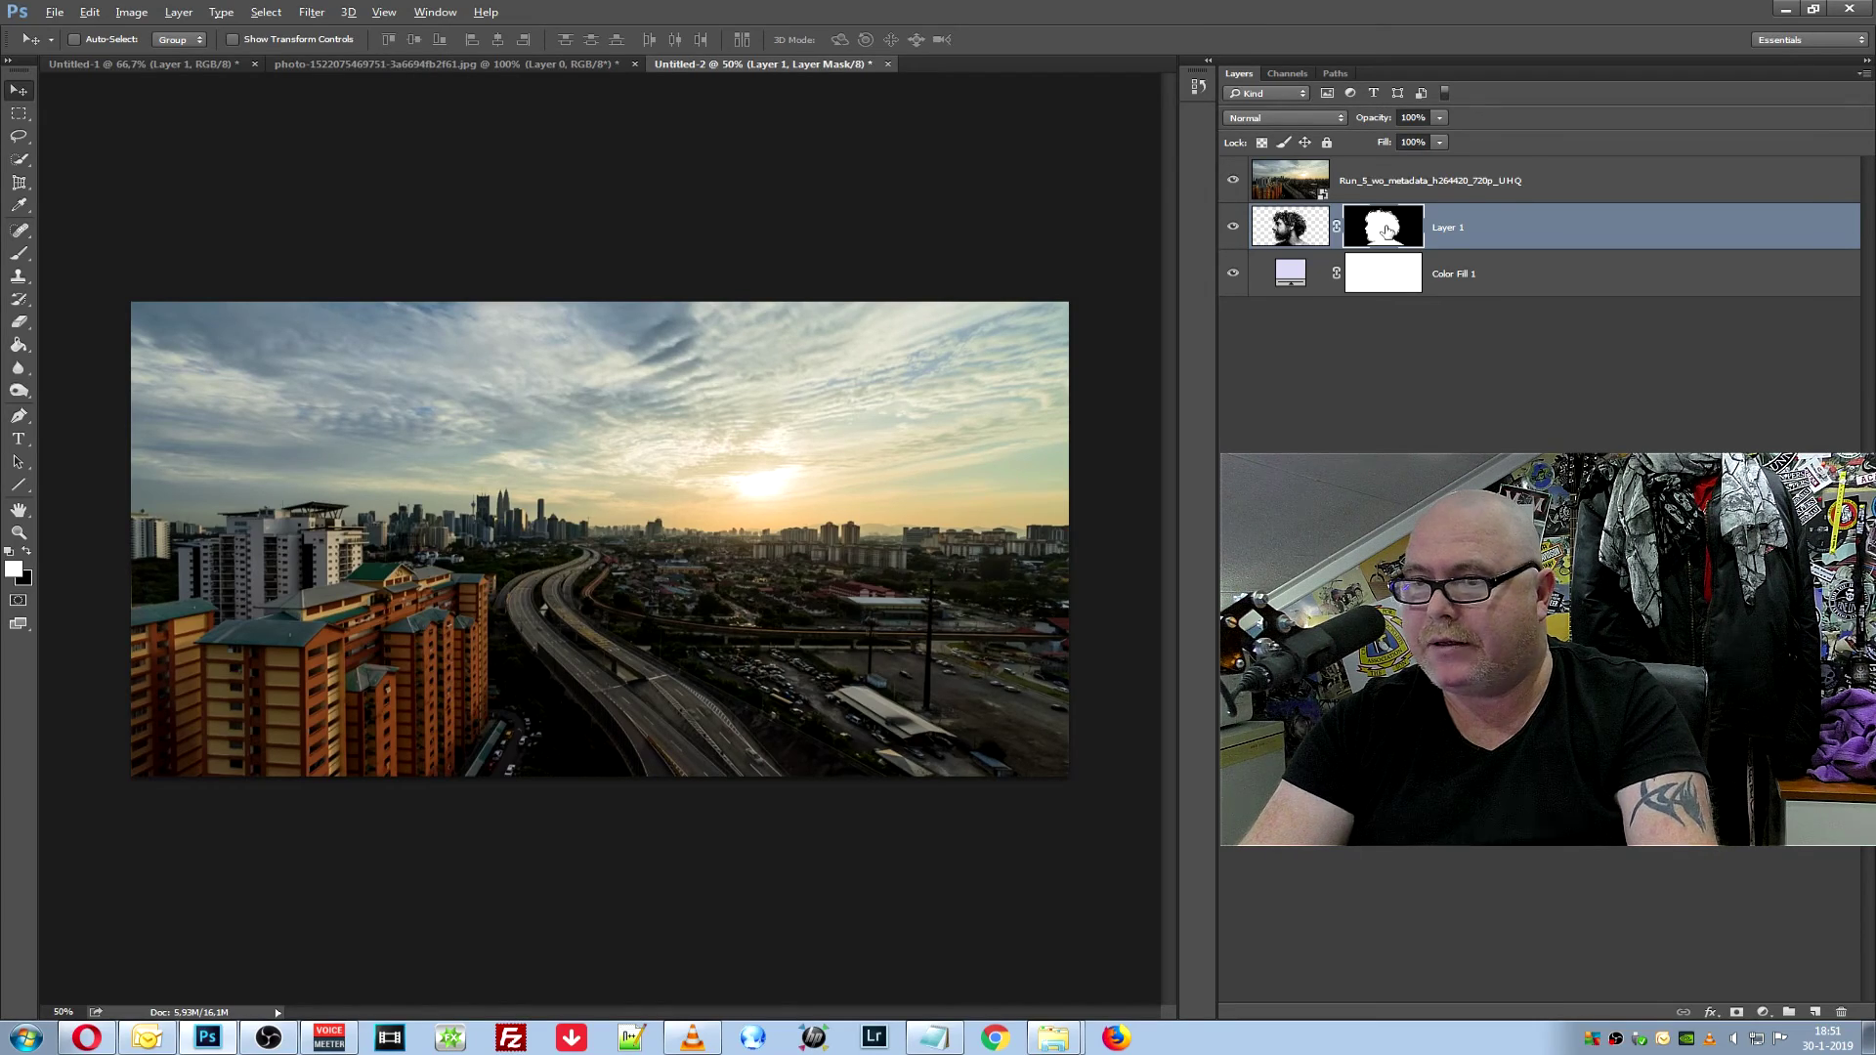
{"action": "left_click_drag", "start_coordinate": [1387, 235], "coordinate": [1380, 175]}
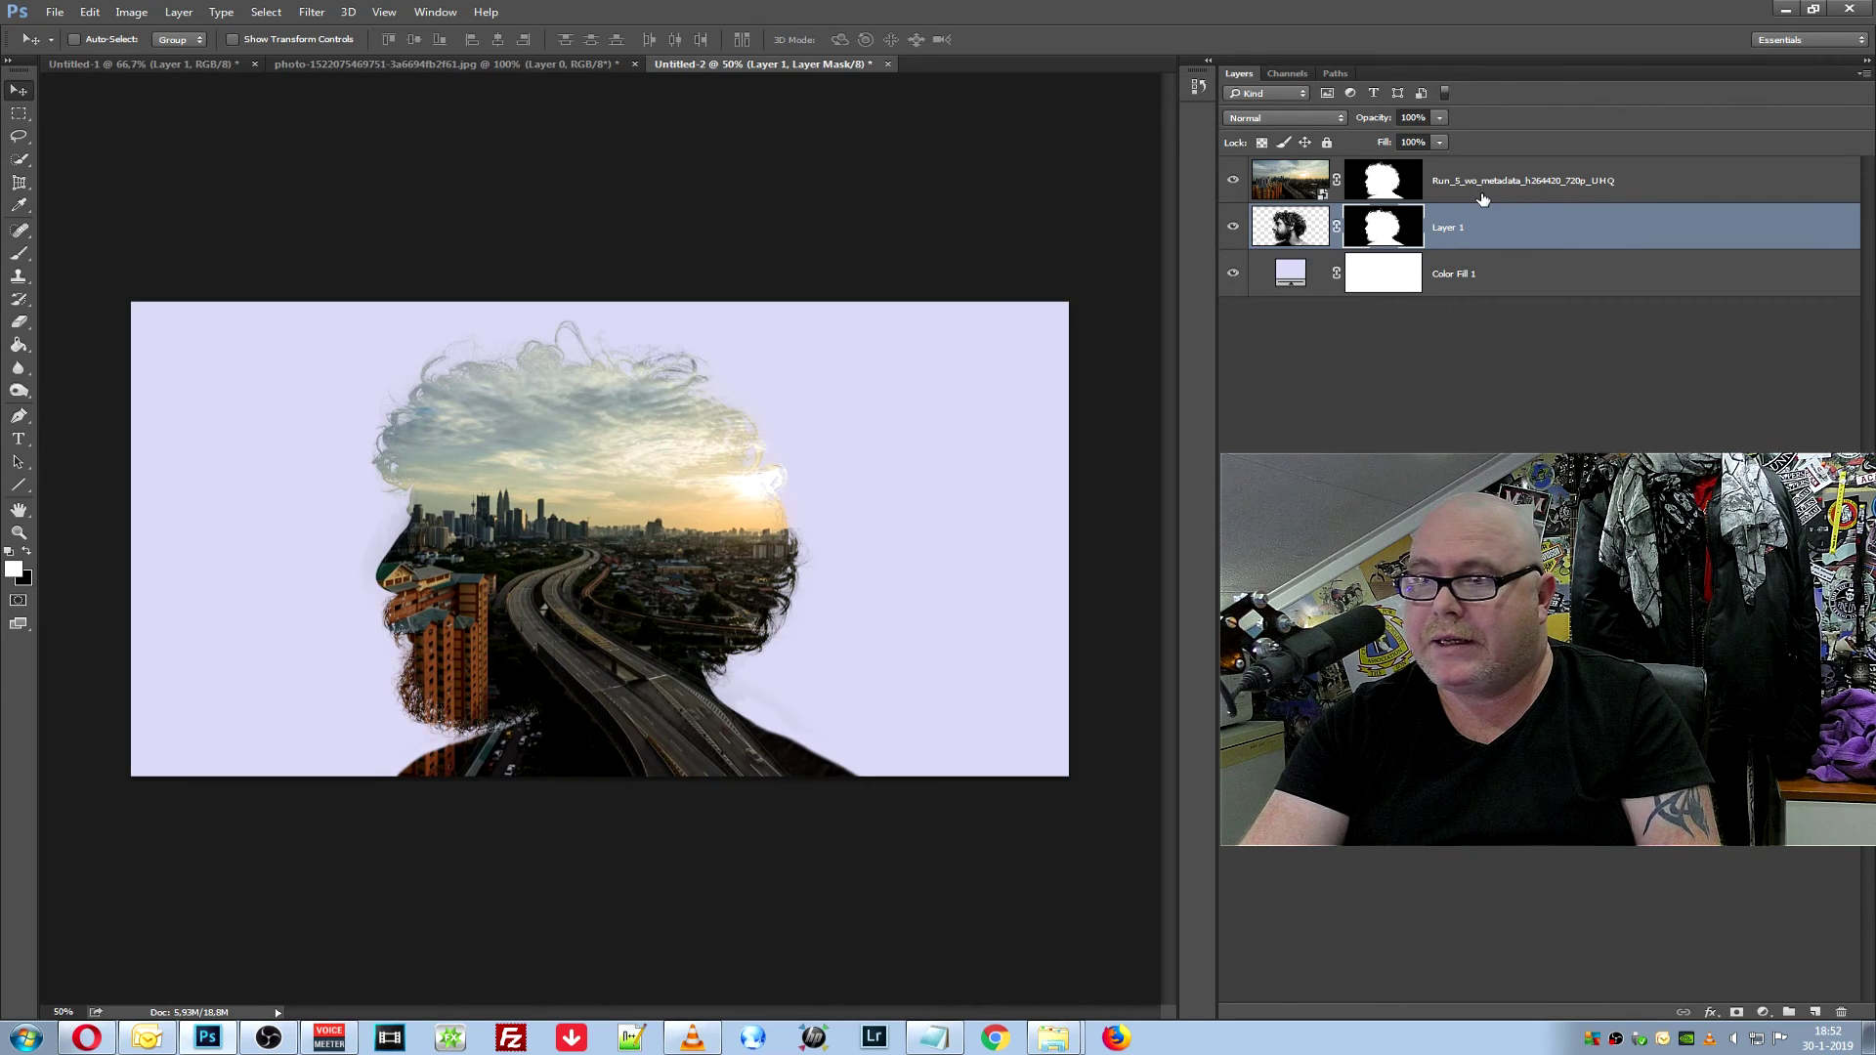
{"action": "left_click", "coordinate": [1483, 191]}
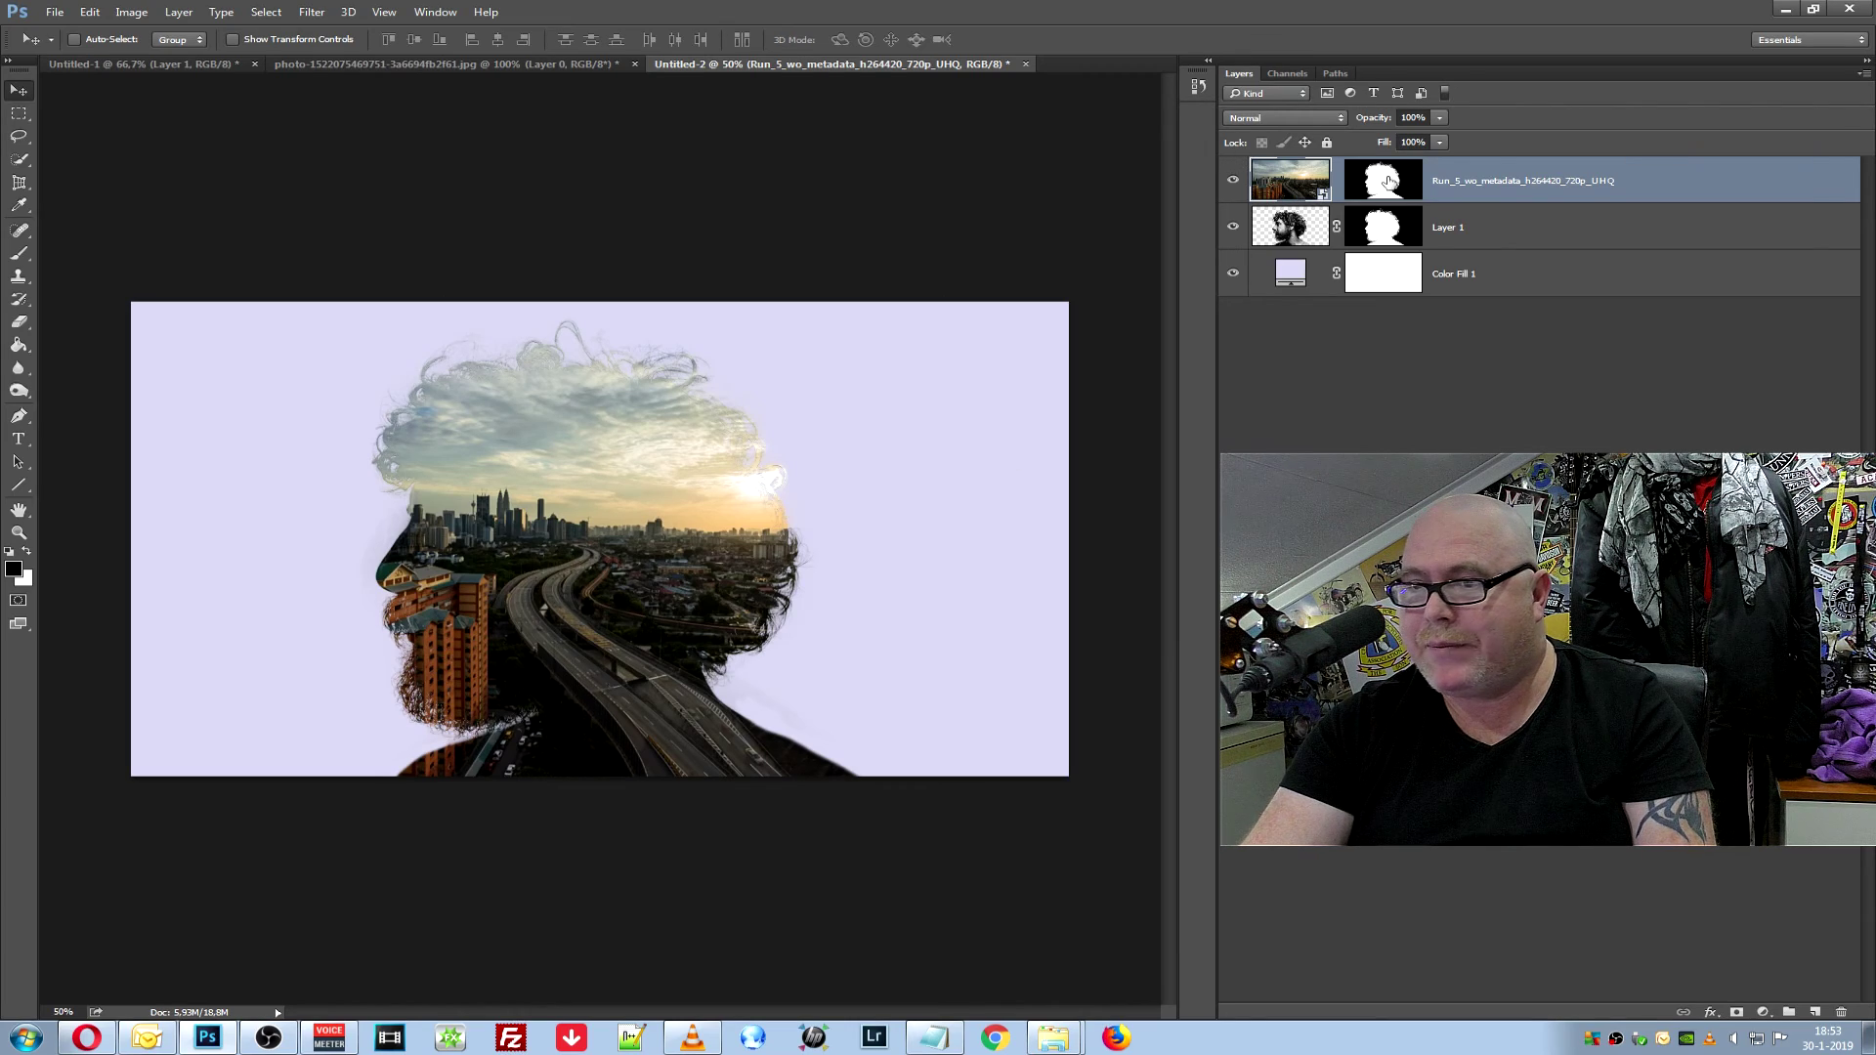
{"action": "left_click", "coordinate": [1279, 180]}
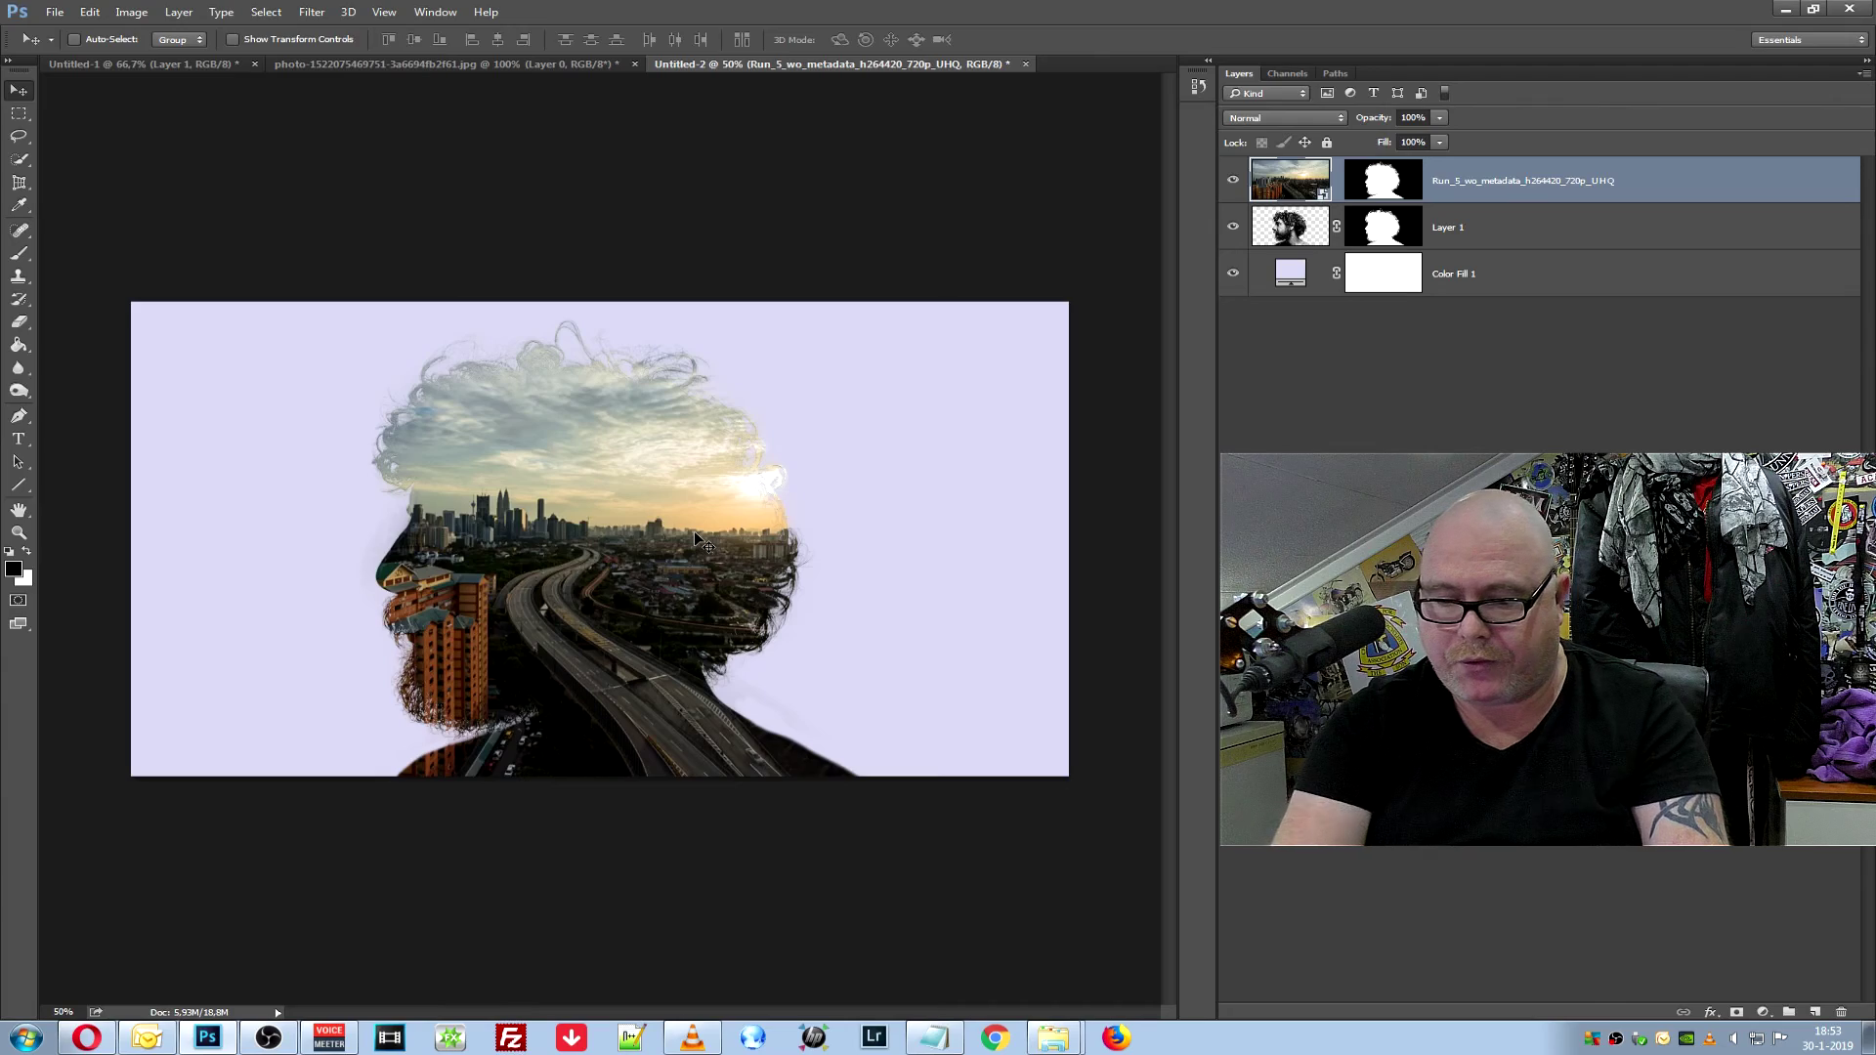
{"action": "key", "text": "ctrl+t"}
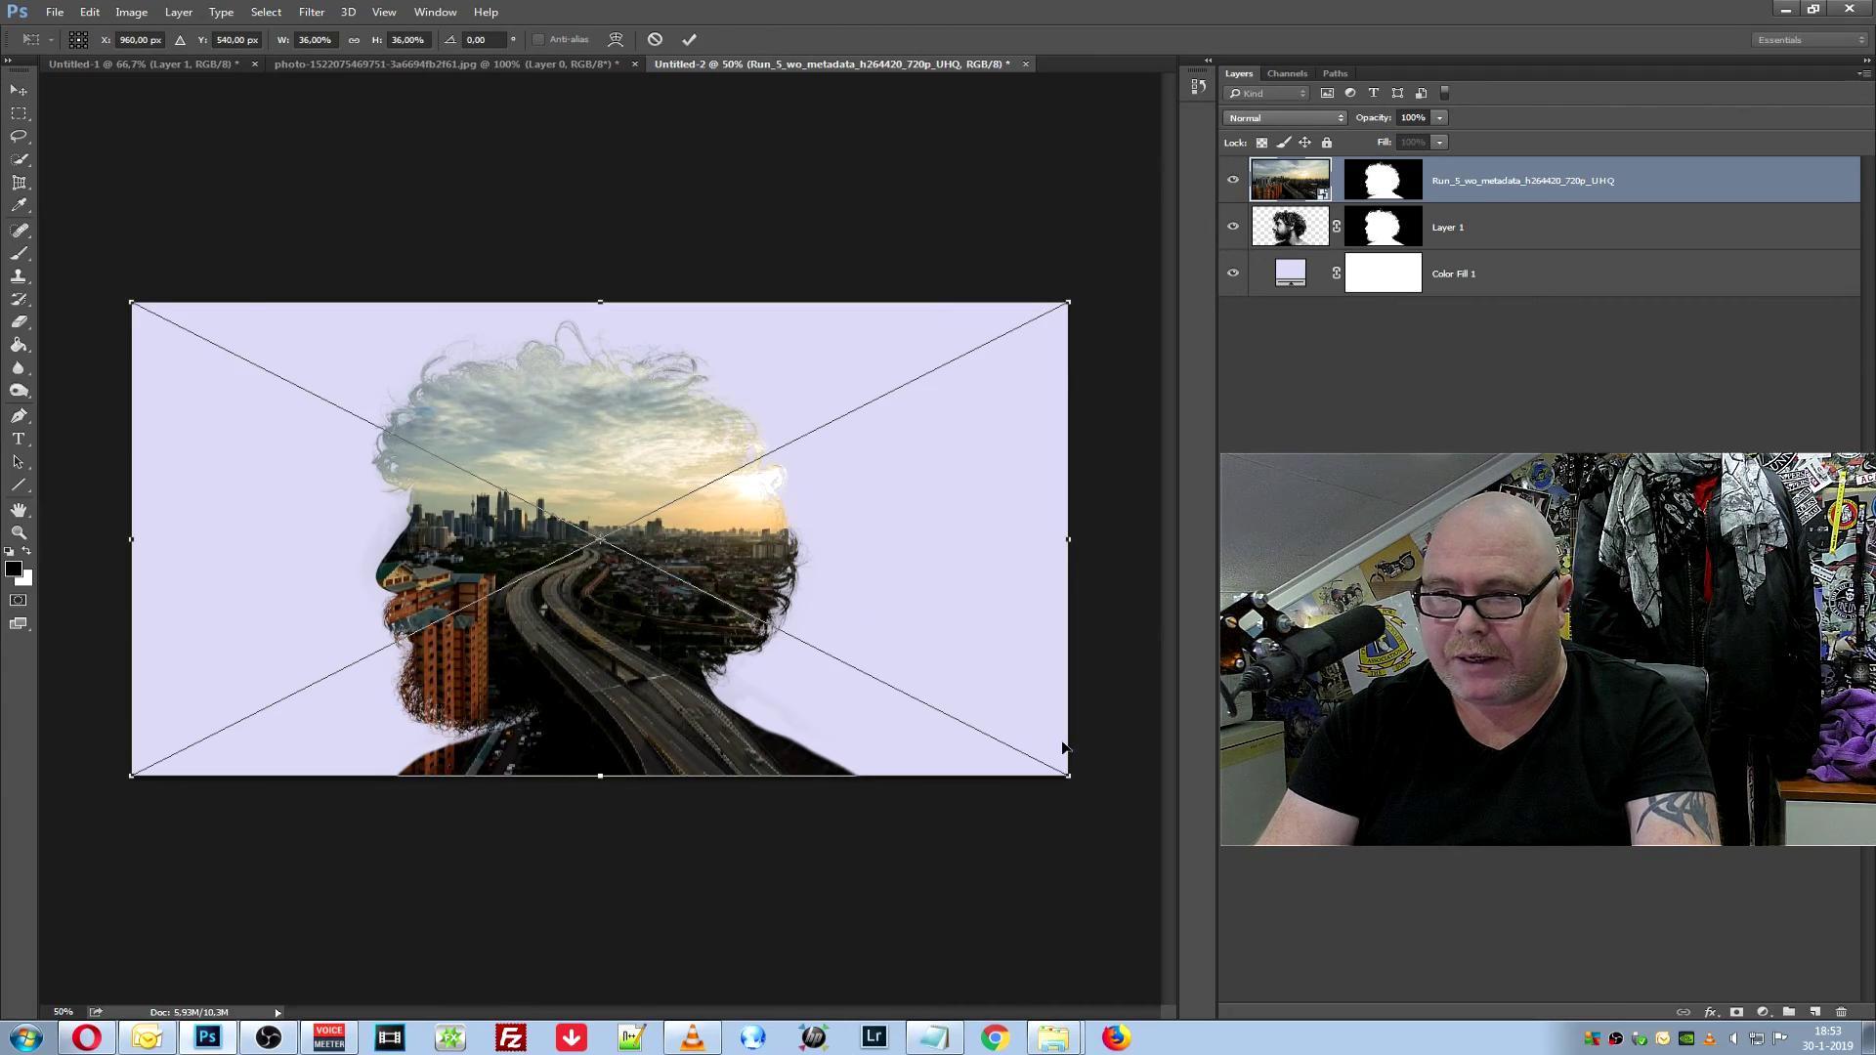
Drag the transform corners to resize the city footage within the silhouette
{"action": "left_click_drag", "start_coordinate": [1072, 777], "coordinate": [1160, 821]}
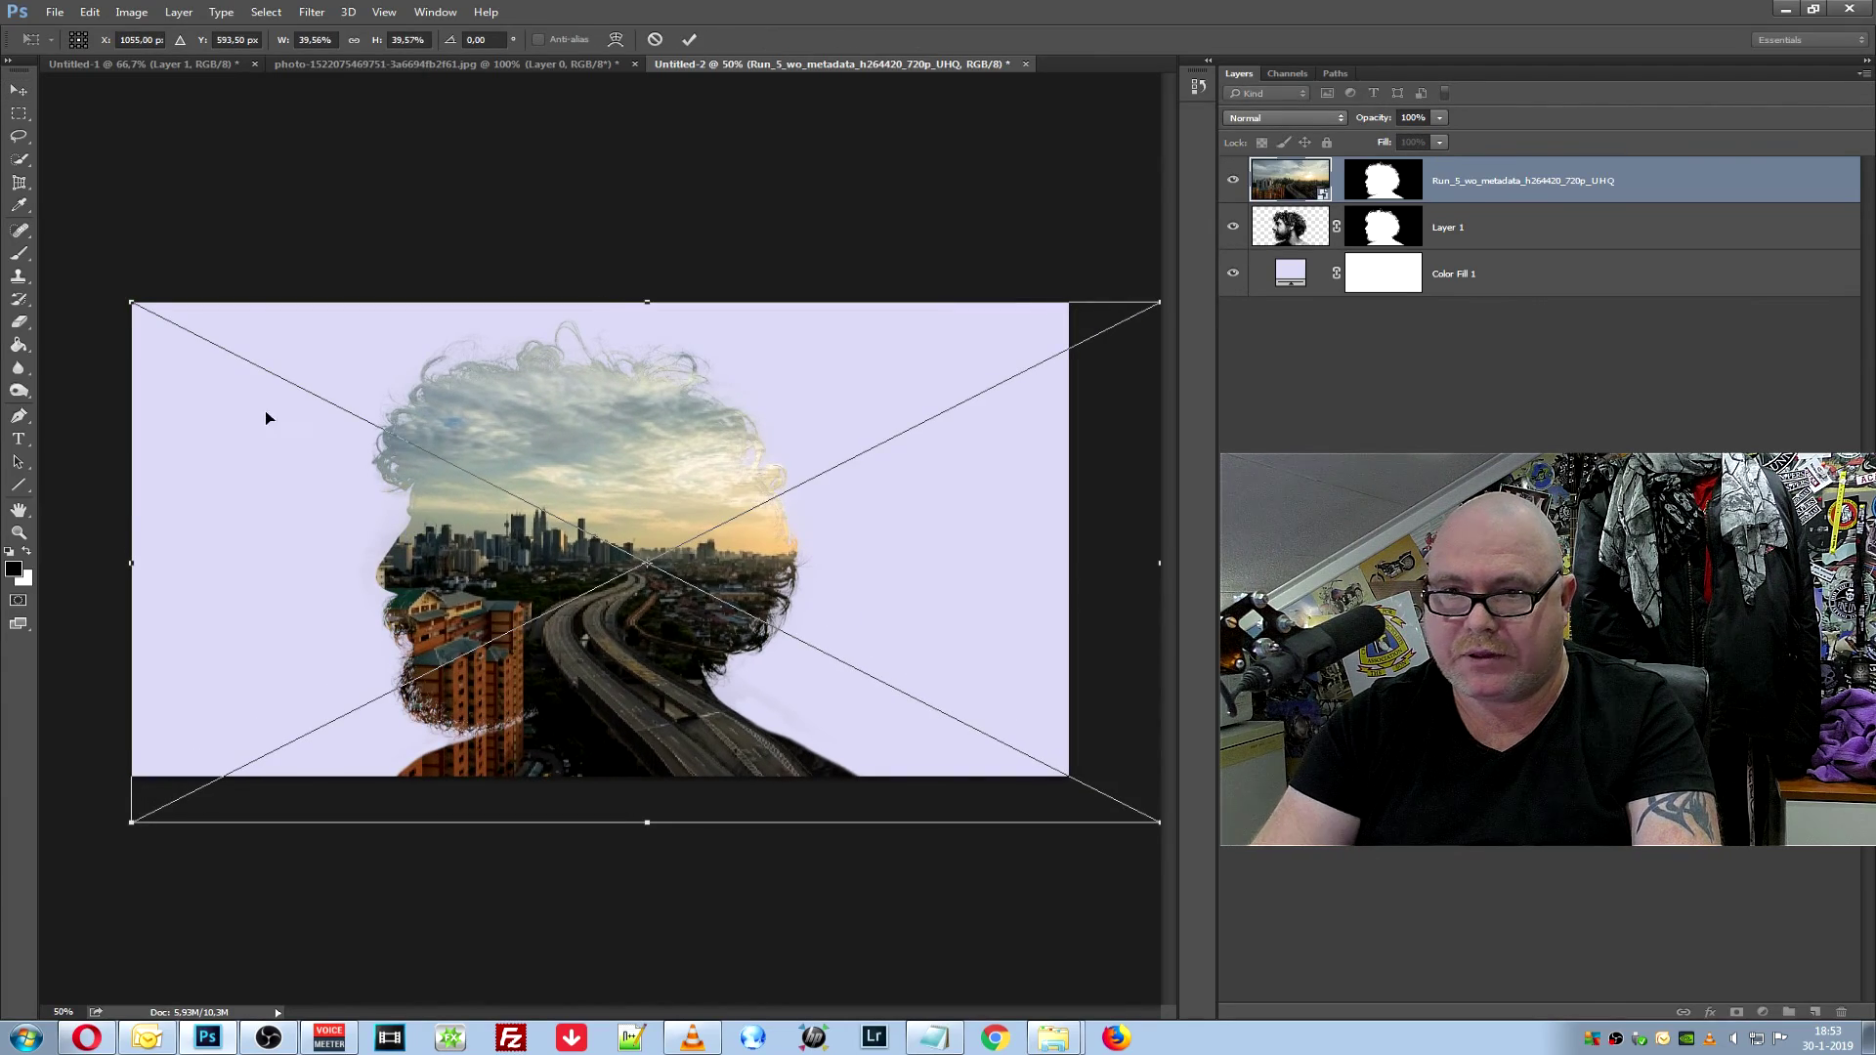
{"action": "left_click_drag", "start_coordinate": [143, 307], "coordinate": [68, 268]}
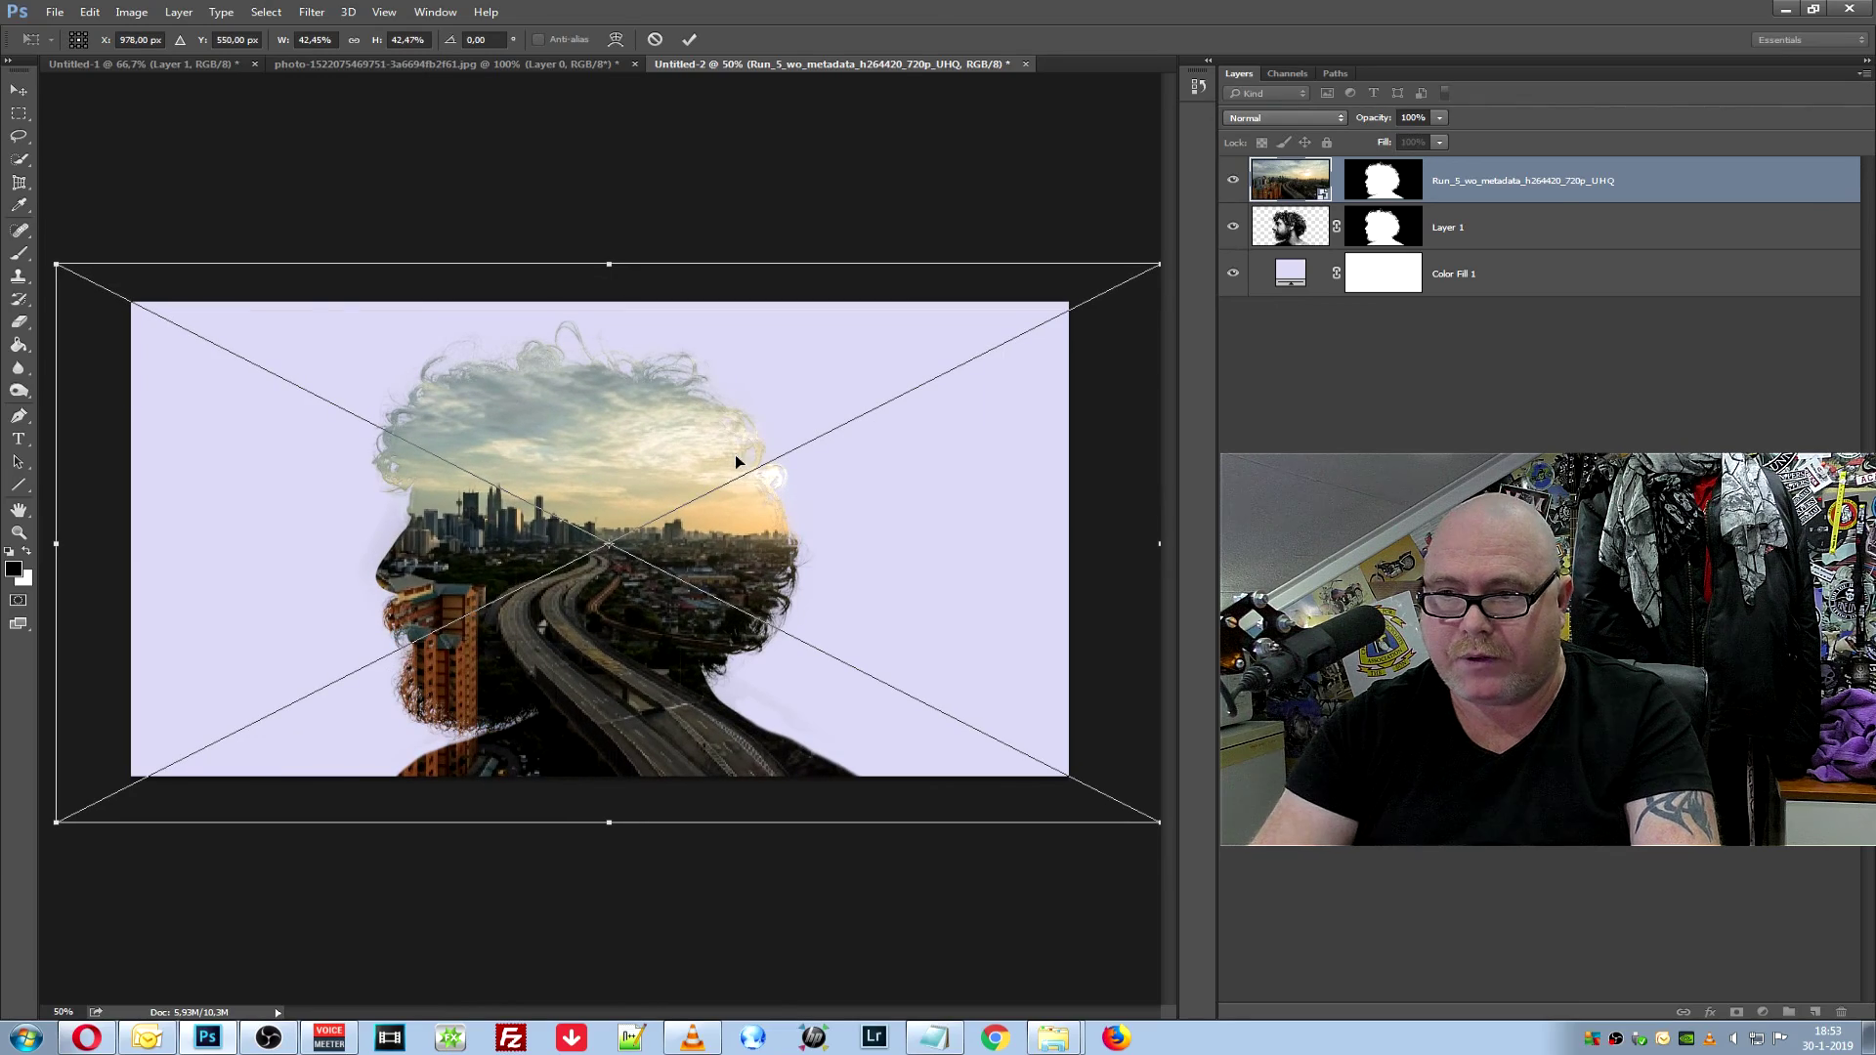
{"action": "scroll", "coordinate": [1005, 550], "scroll_direction": "down", "scroll_amount": 2}
{"action": "scroll", "coordinate": [1004, 550], "scroll_direction": "down", "scroll_amount": 1}
{"action": "scroll", "coordinate": [1004, 550], "scroll_direction": "up", "scroll_amount": 4}
{"action": "scroll", "coordinate": [1005, 550], "scroll_direction": "down", "scroll_amount": 2}
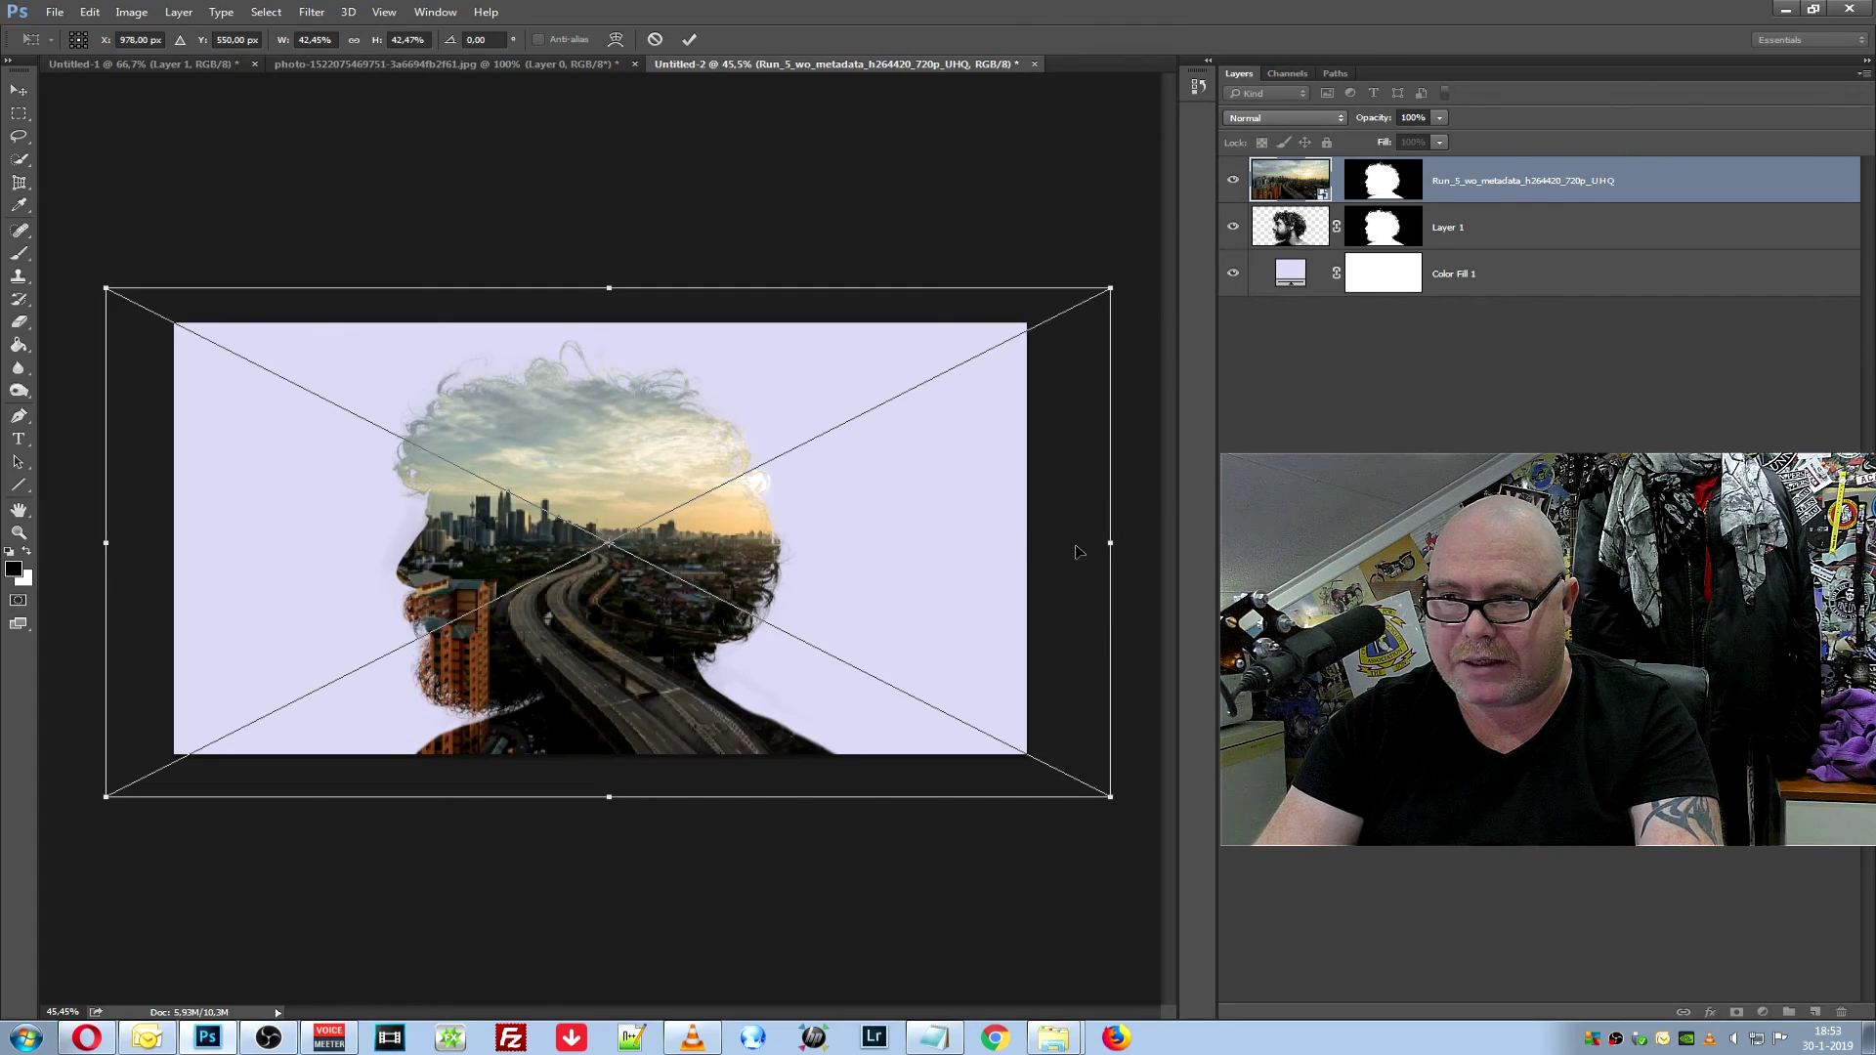
{"action": "left_click_drag", "start_coordinate": [1106, 800], "coordinate": [1108, 803]}
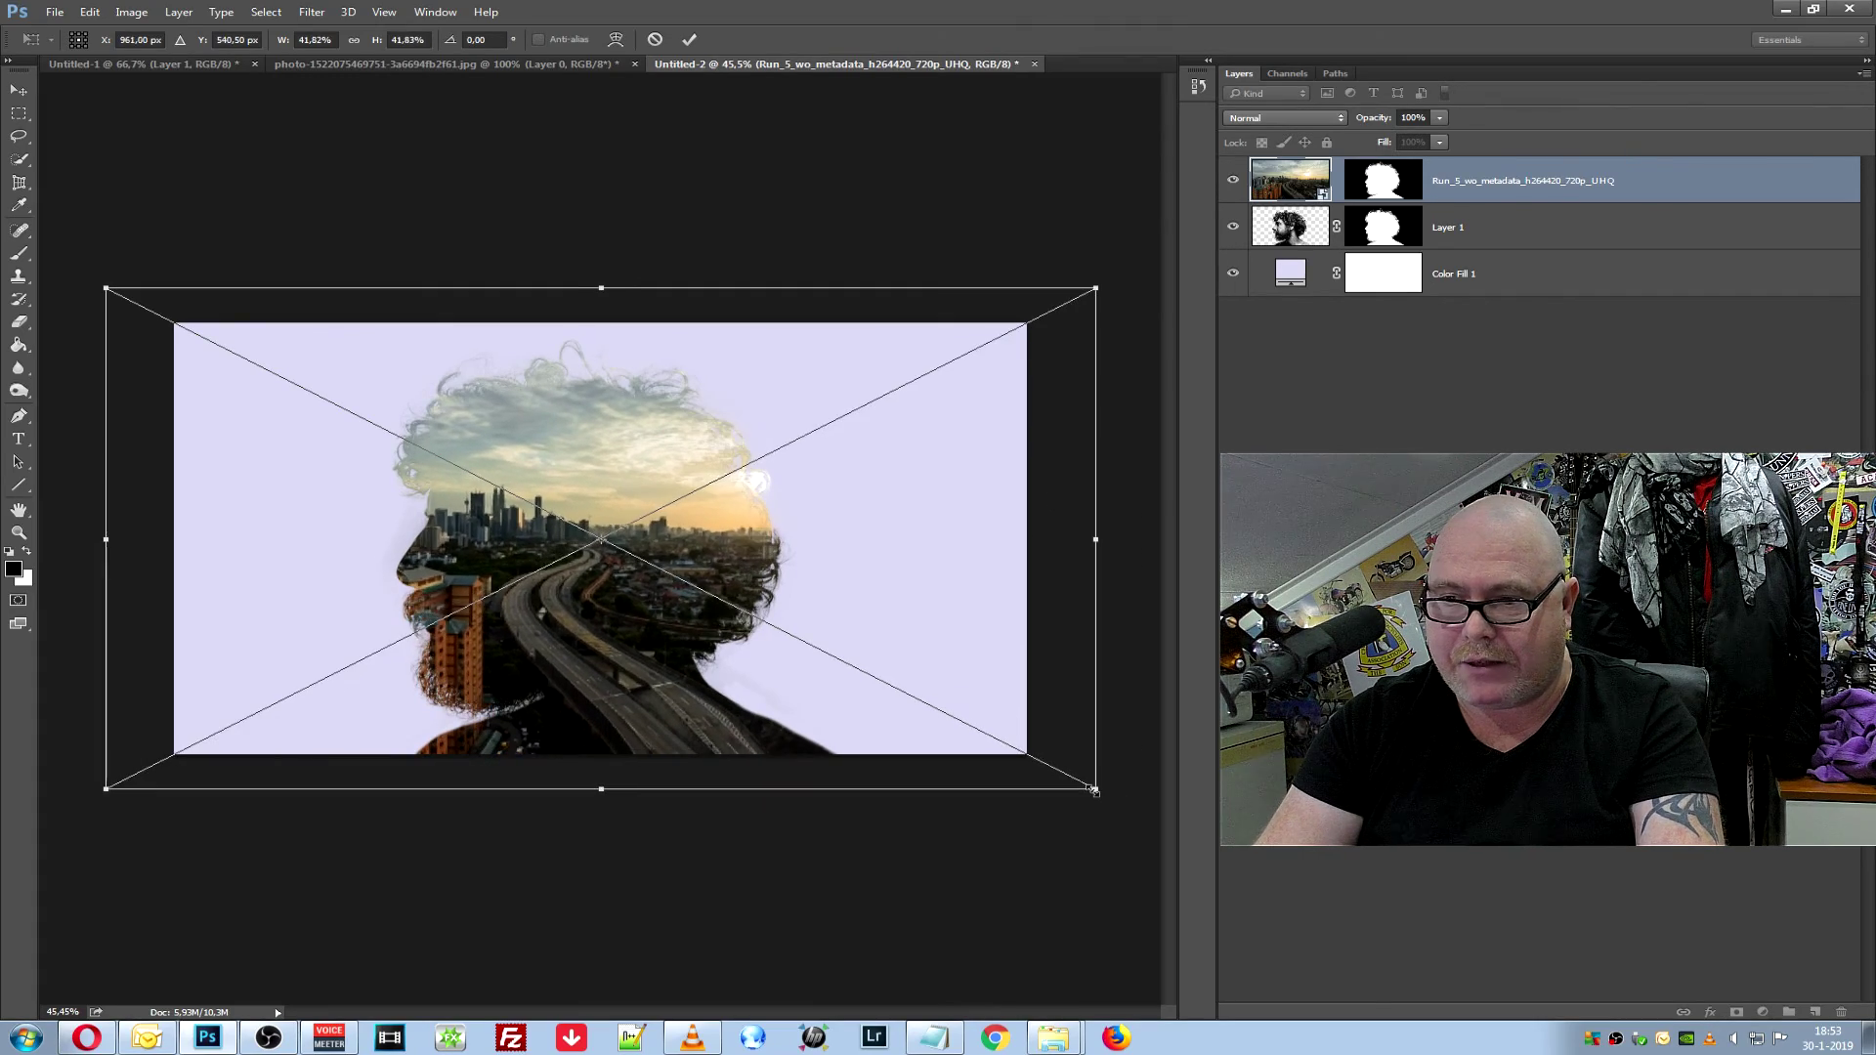
{"action": "left_click_drag", "start_coordinate": [1107, 803], "coordinate": [1119, 801]}
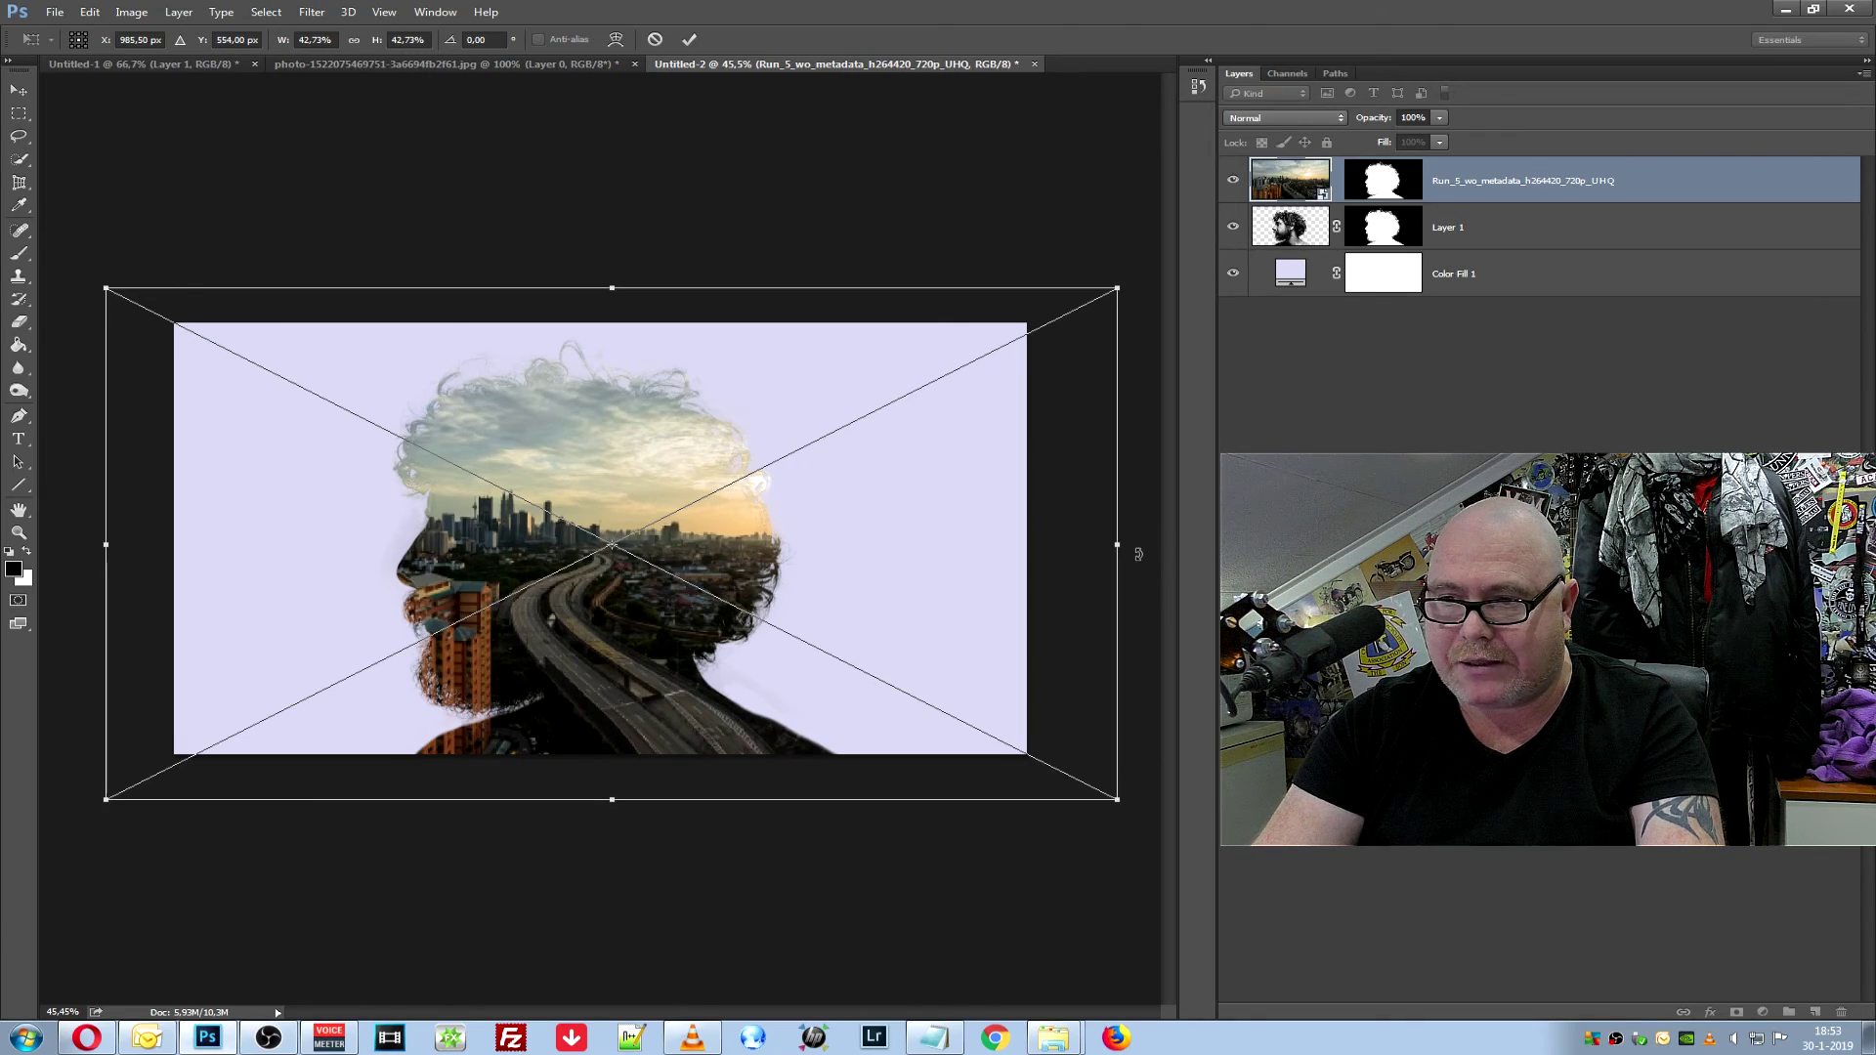
Rotate the city video about 9° clockwise, enlarge it to roughly 47%, and commit
{"action": "left_click_drag", "start_coordinate": [1138, 555], "coordinate": [1146, 630]}
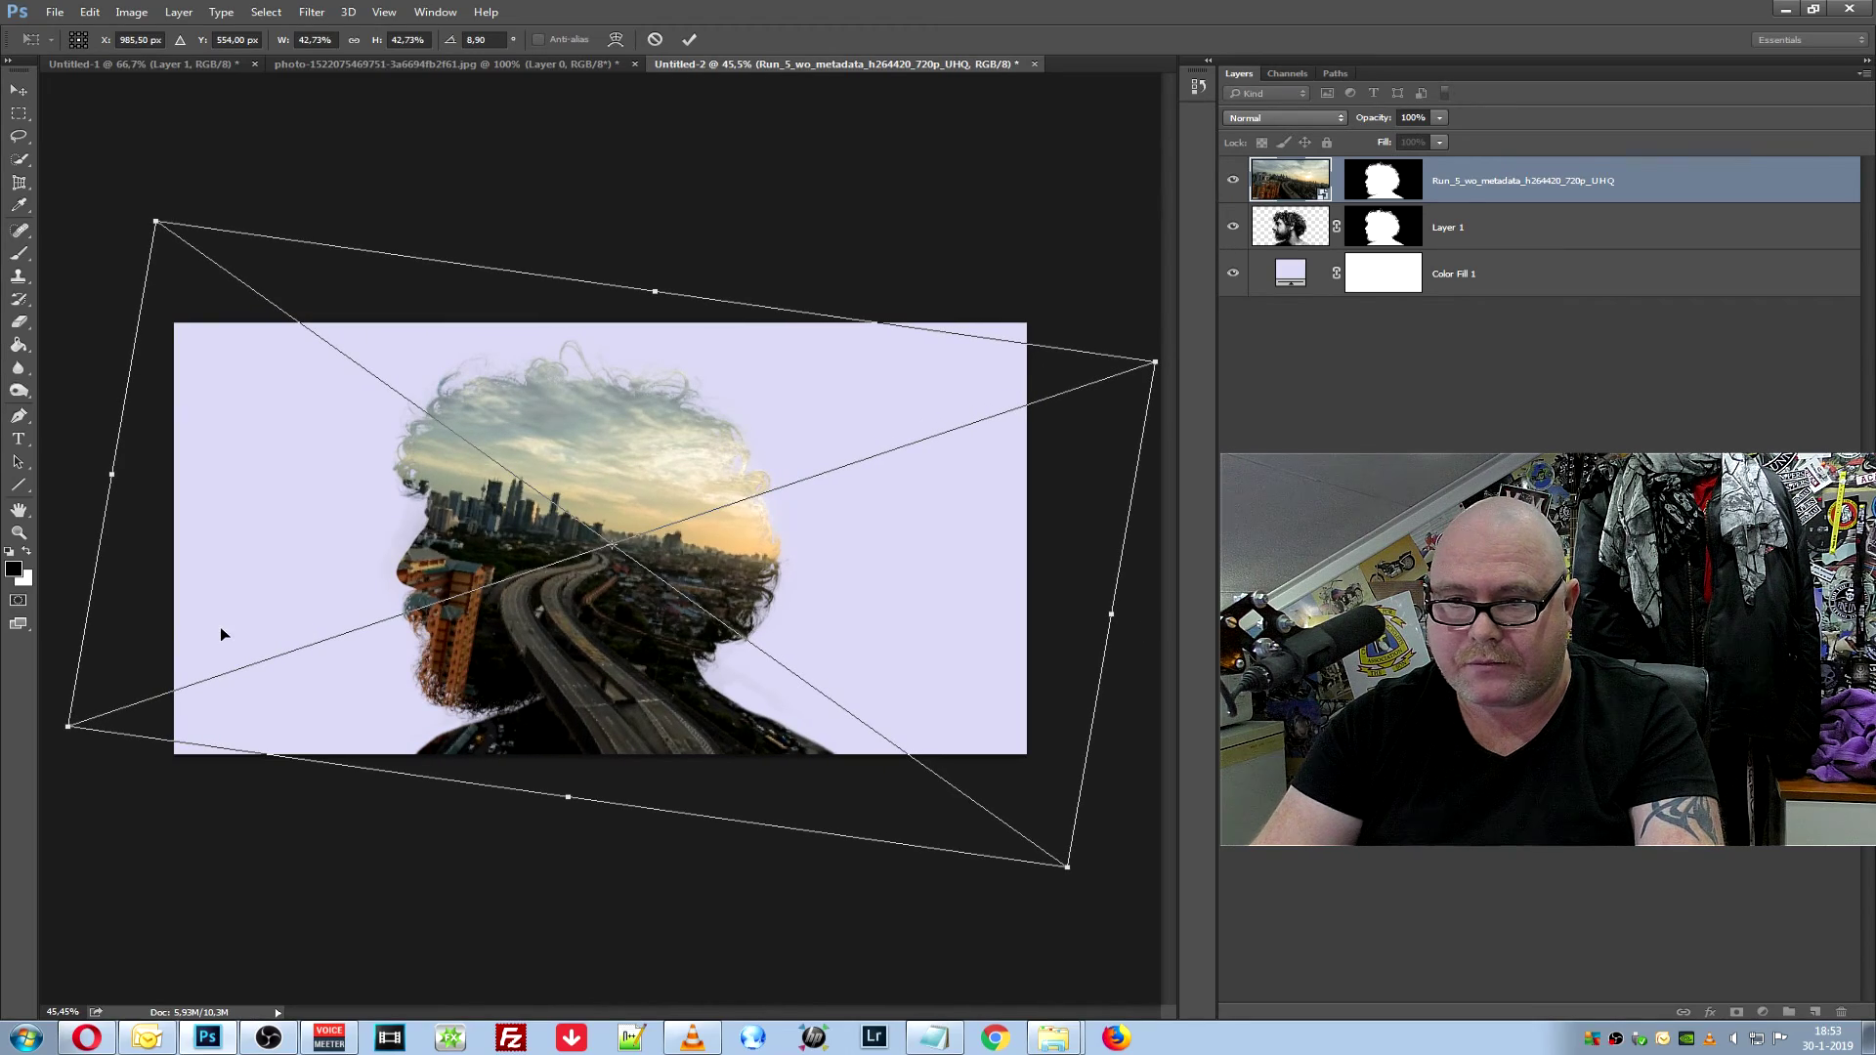
{"action": "left_click_drag", "start_coordinate": [63, 726], "coordinate": [21, 746]}
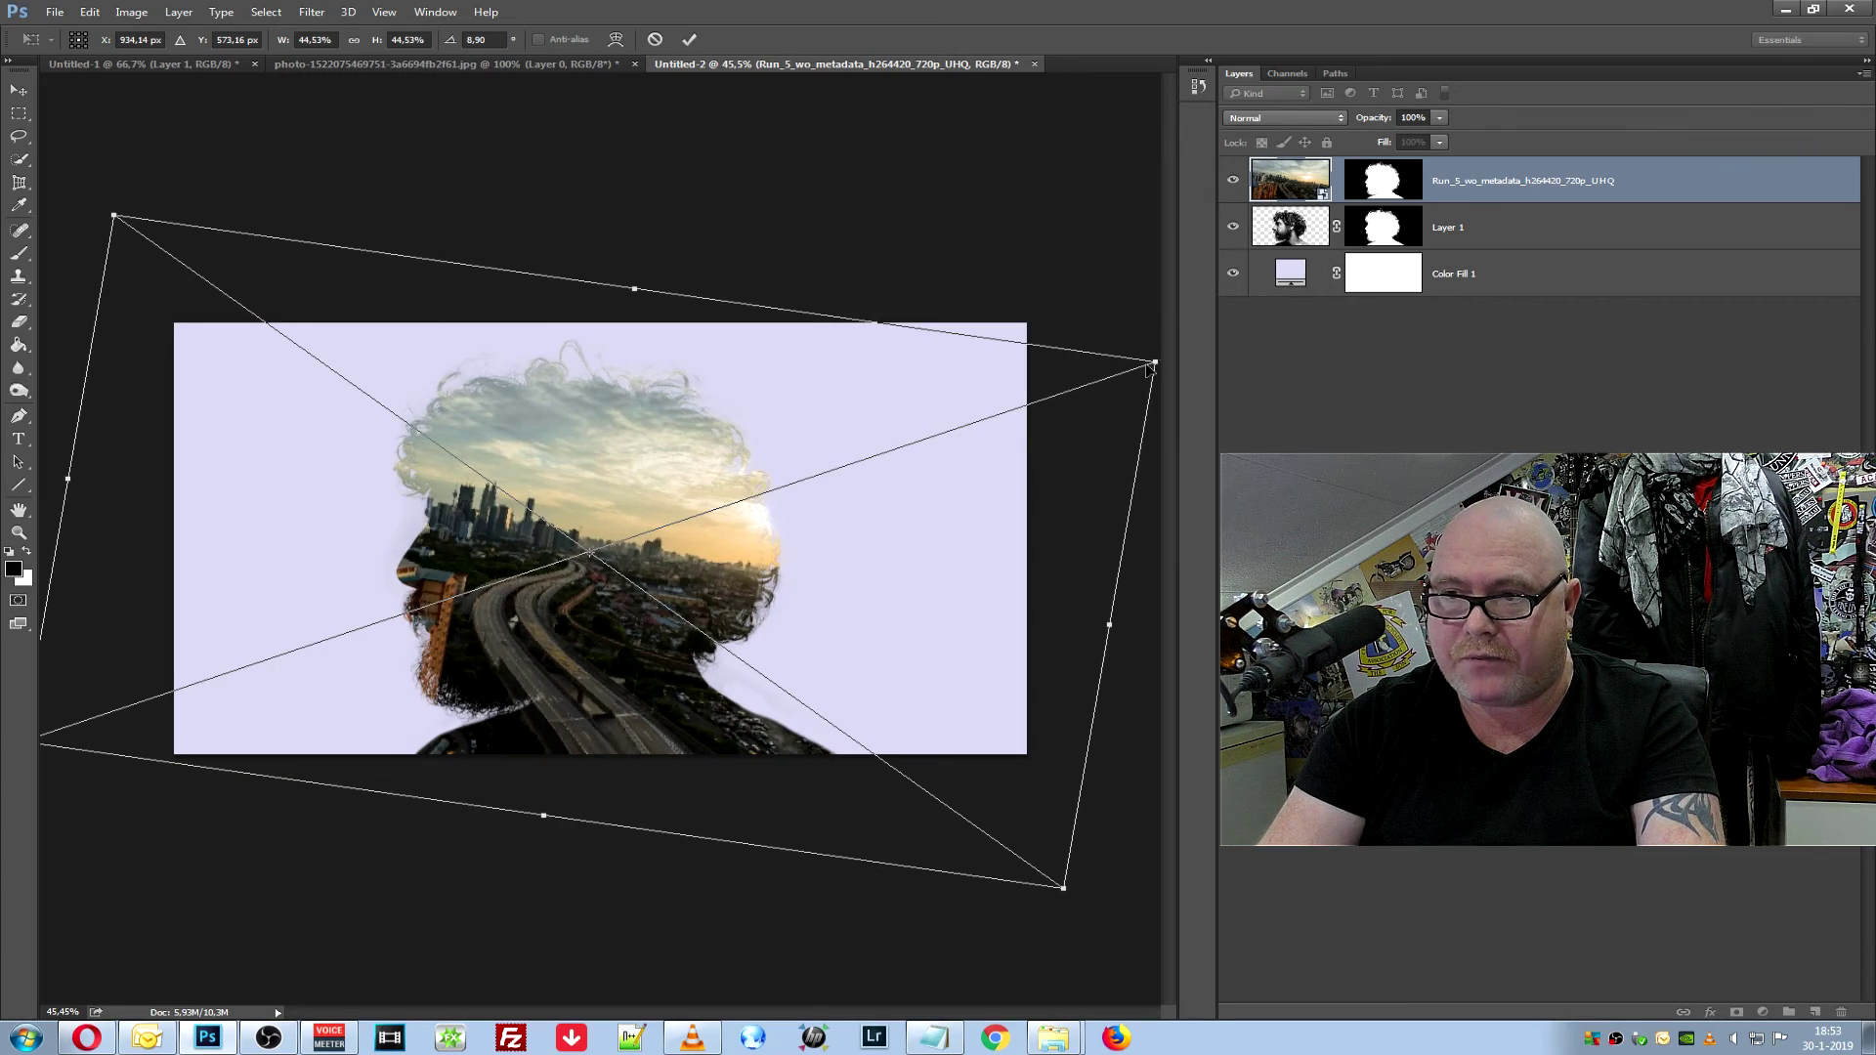
{"action": "left_click_drag", "start_coordinate": [1156, 360], "coordinate": [1217, 334]}
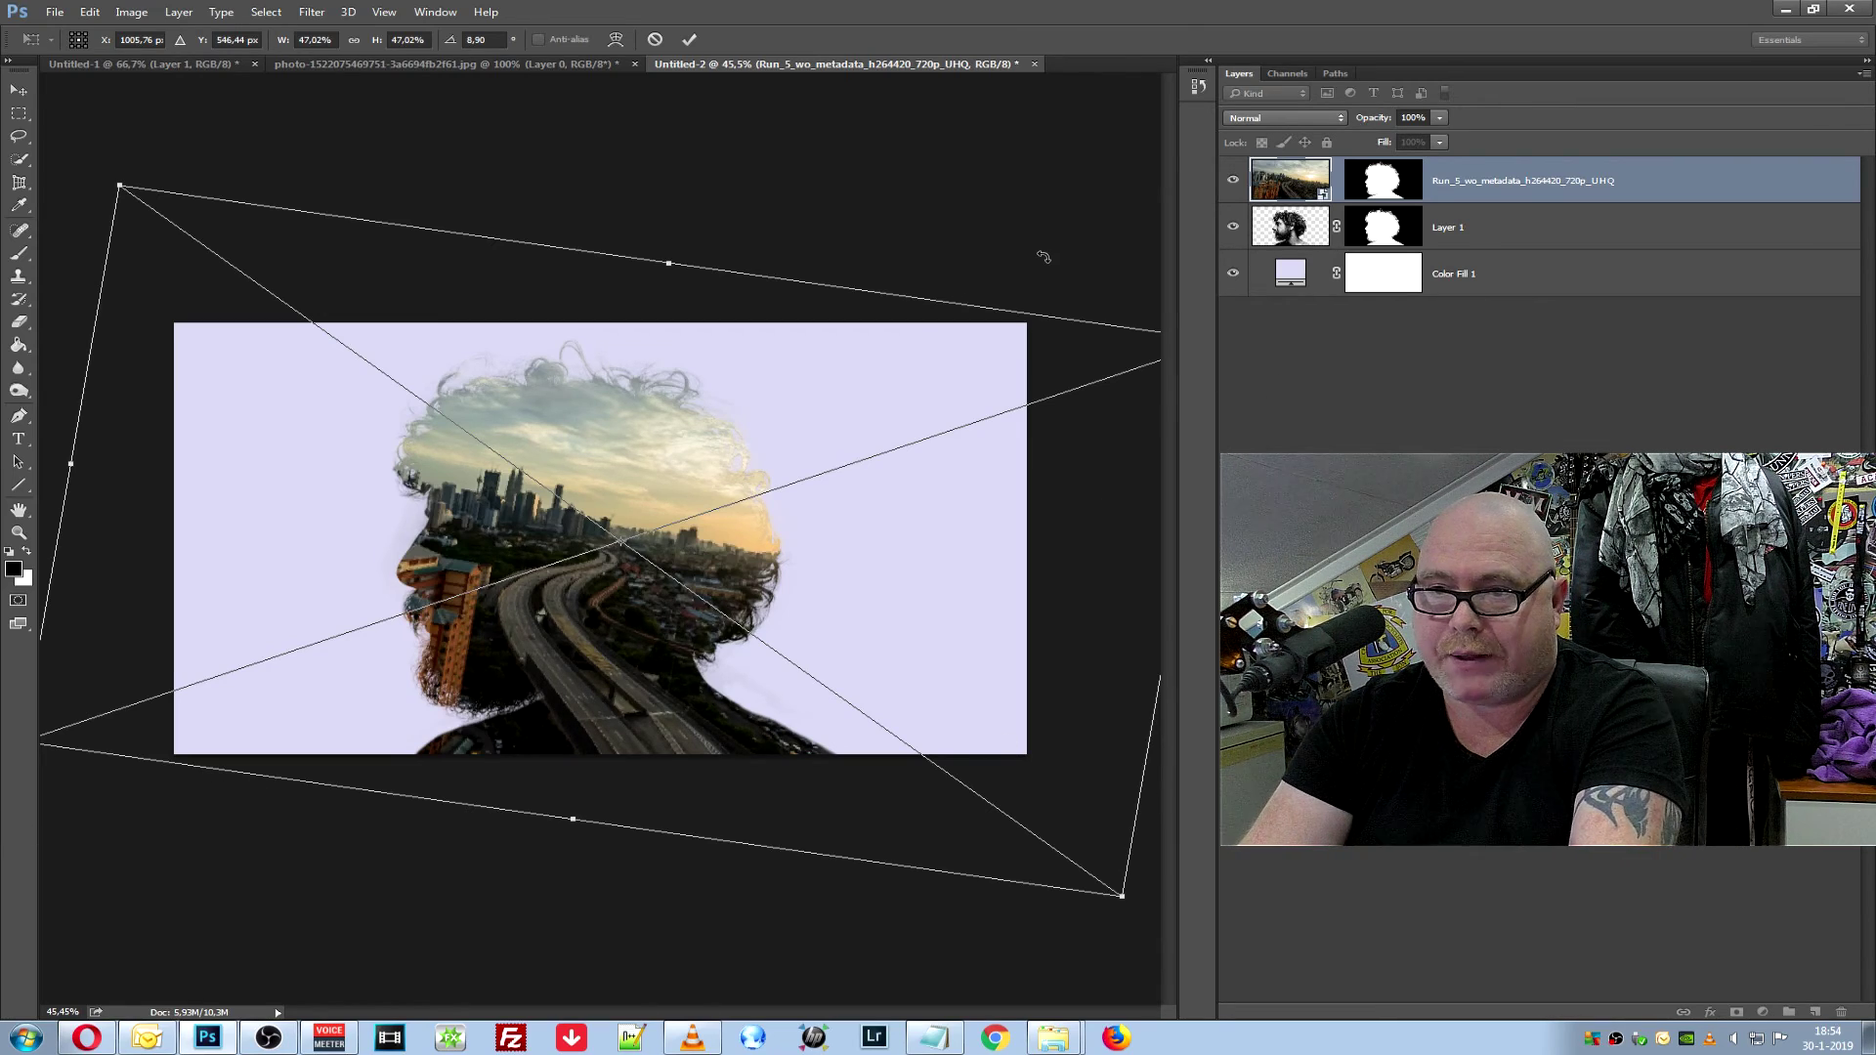
{"action": "key", "text": "Return"}
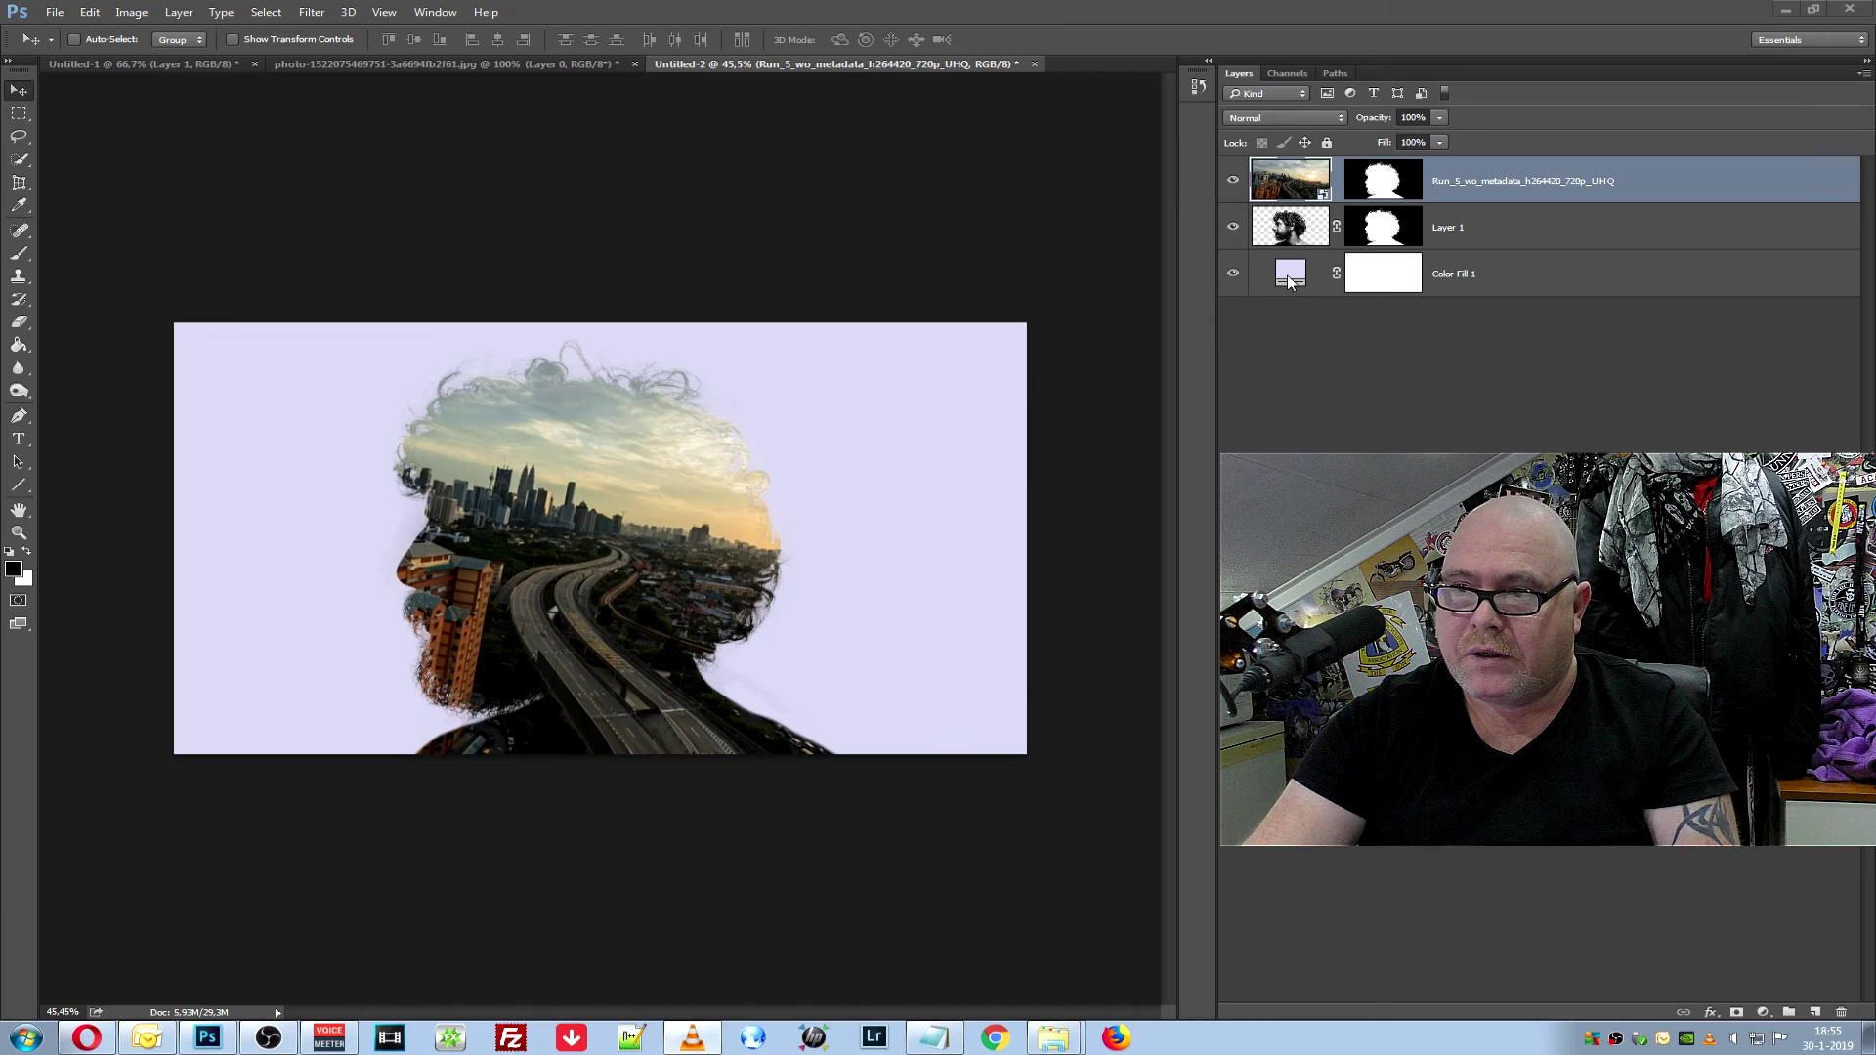
Duplicate the masked portrait Layer 1 to the top, set it to Lighten, and target its mask
{"action": "left_click", "coordinate": [1463, 233]}
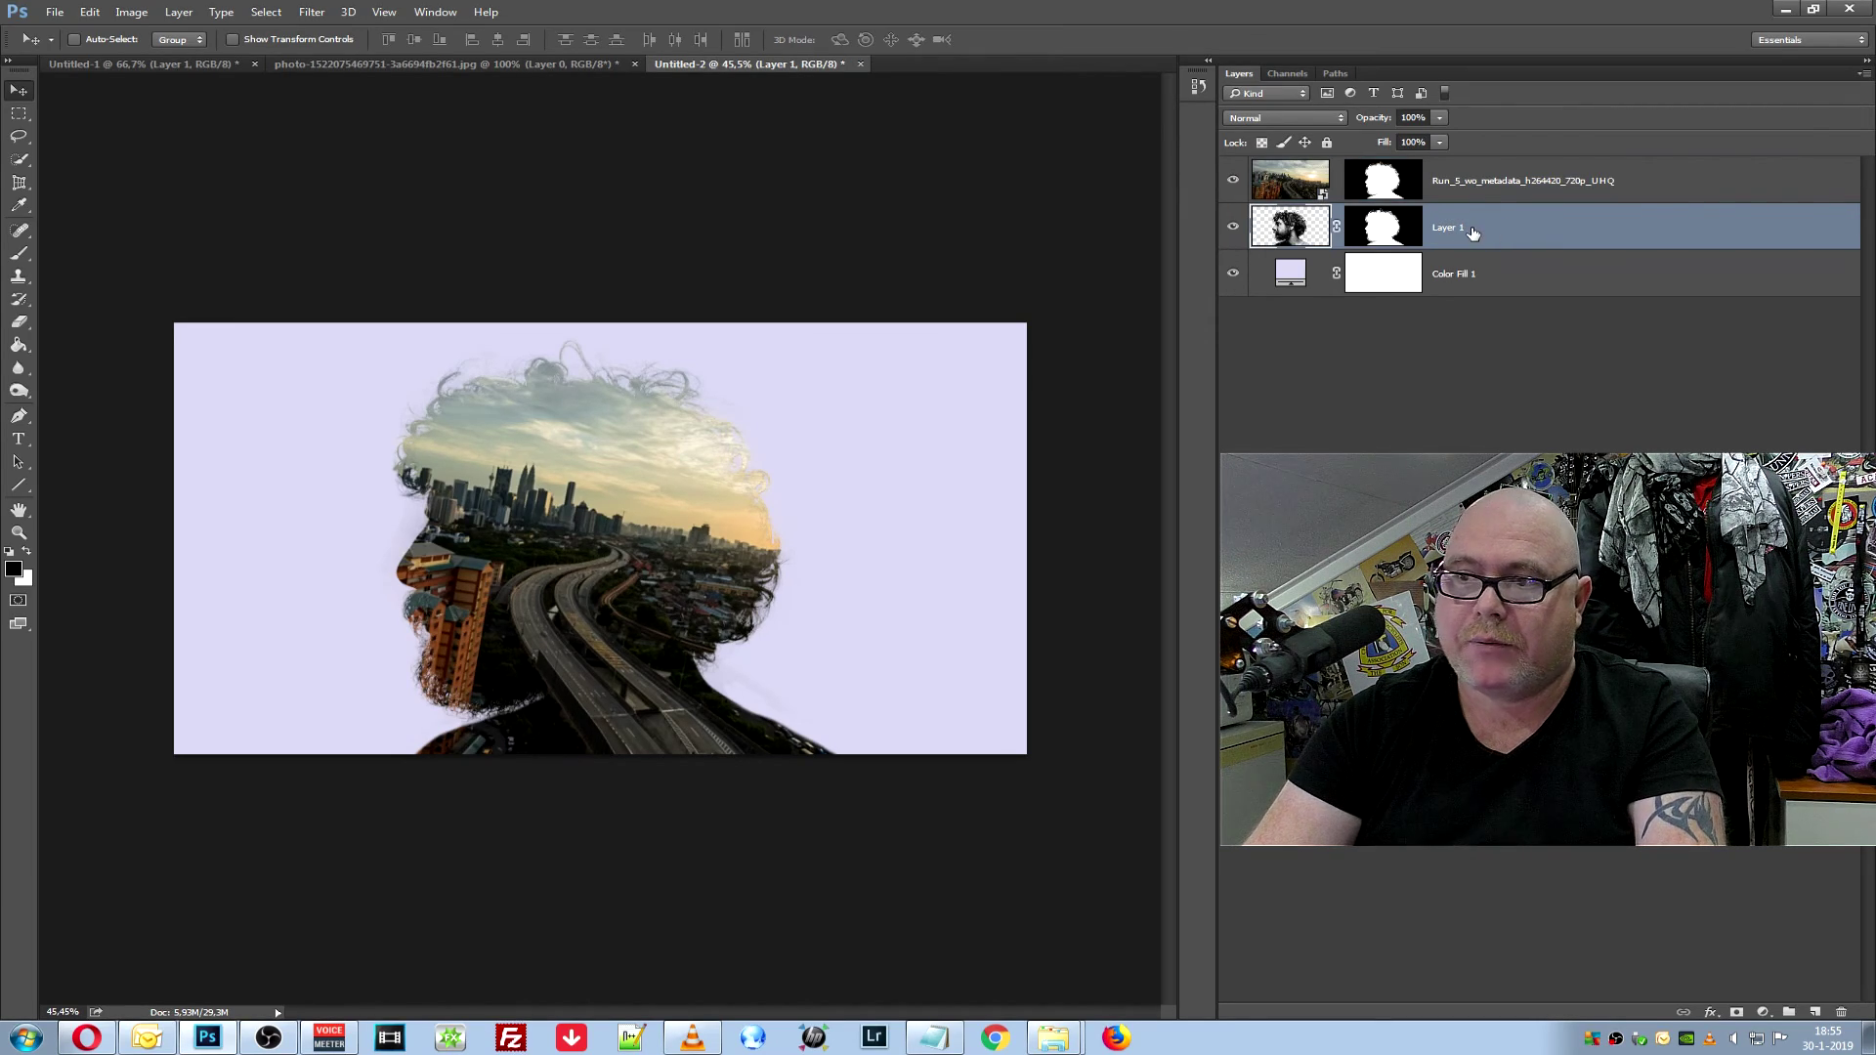
{"action": "left_click_drag", "start_coordinate": [1472, 232], "coordinate": [1465, 159]}
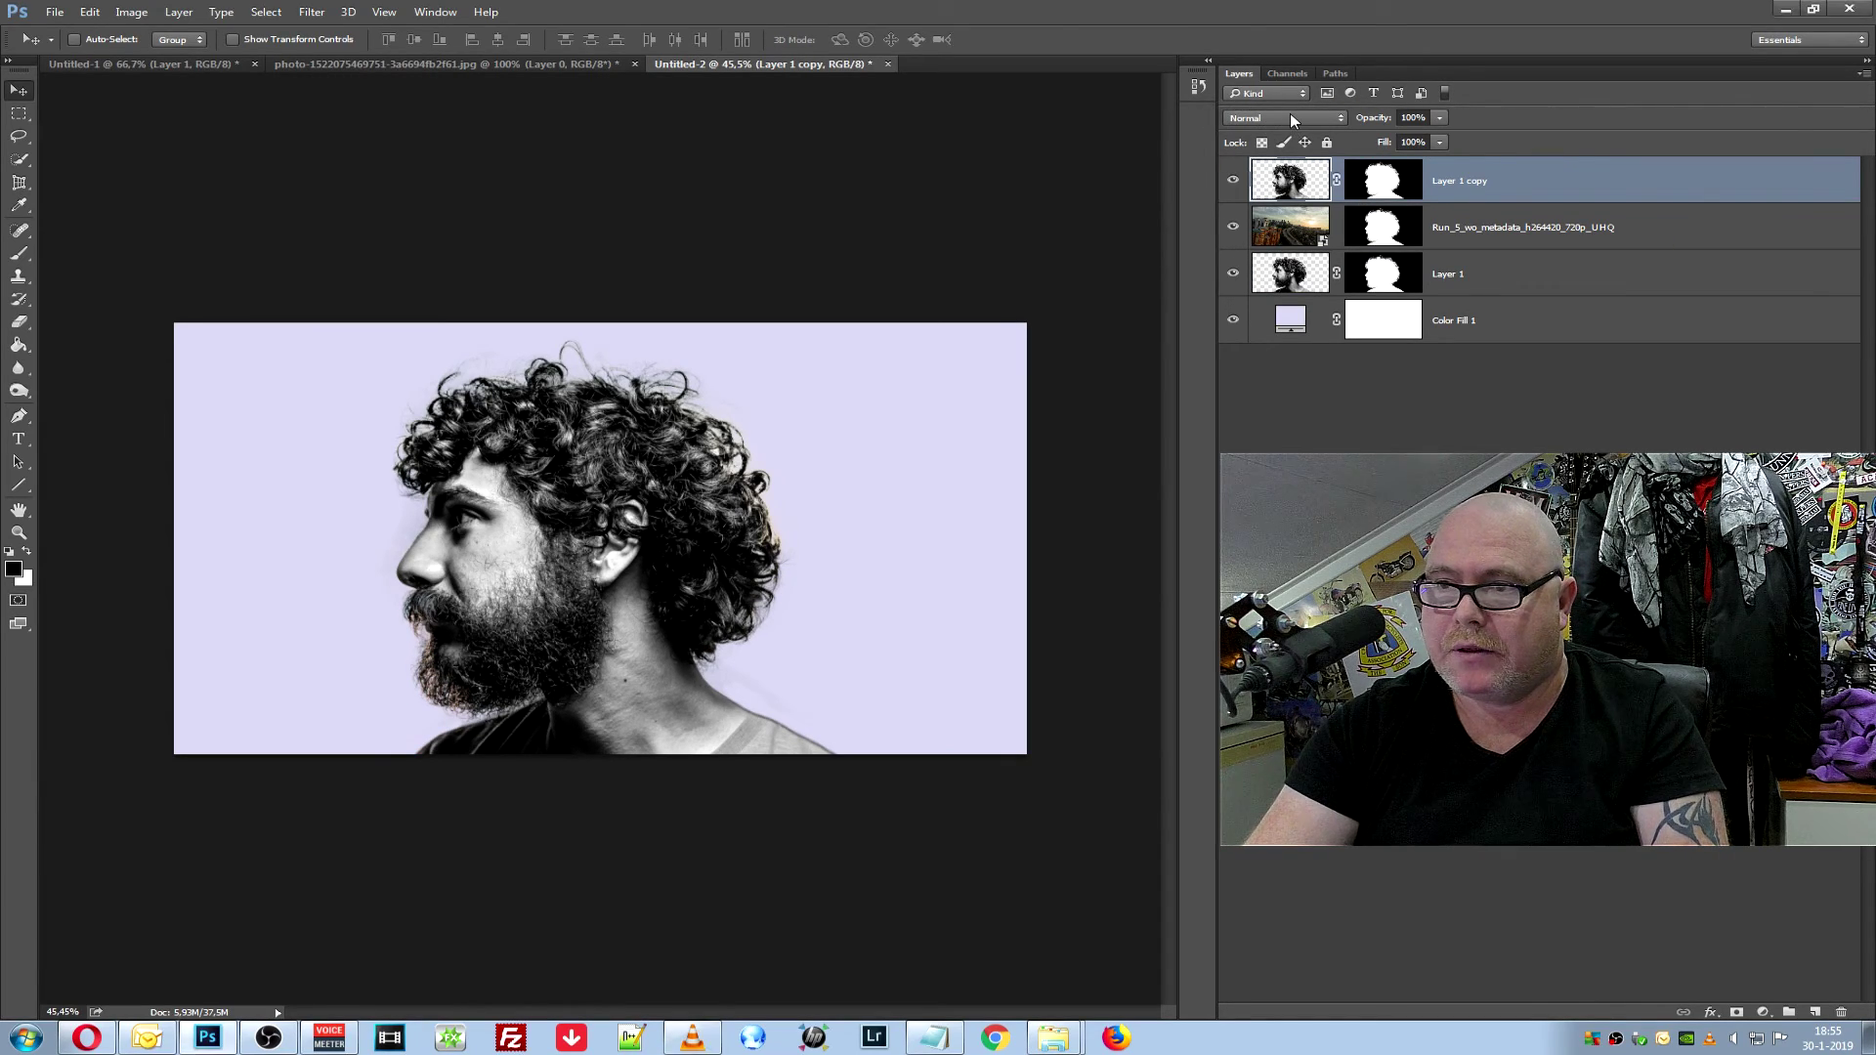
{"action": "left_click", "coordinate": [1290, 115]}
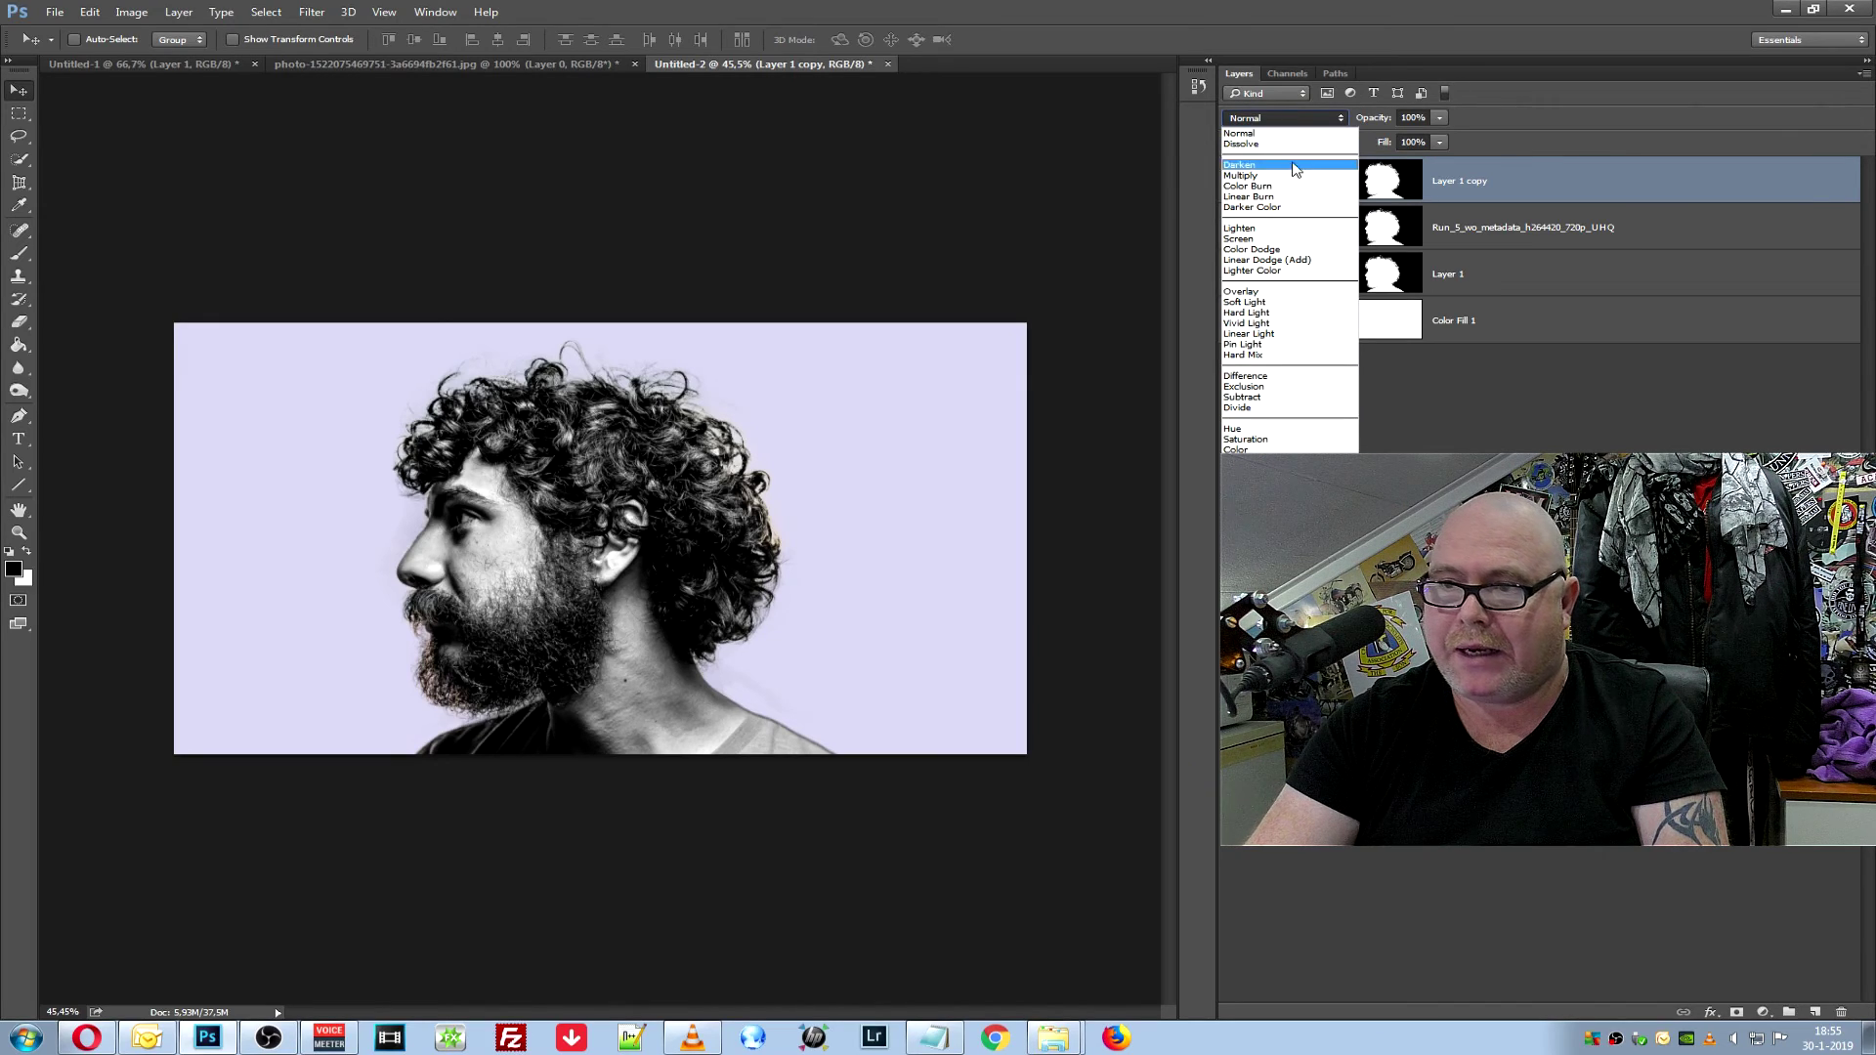
{"action": "left_click", "coordinate": [1299, 228]}
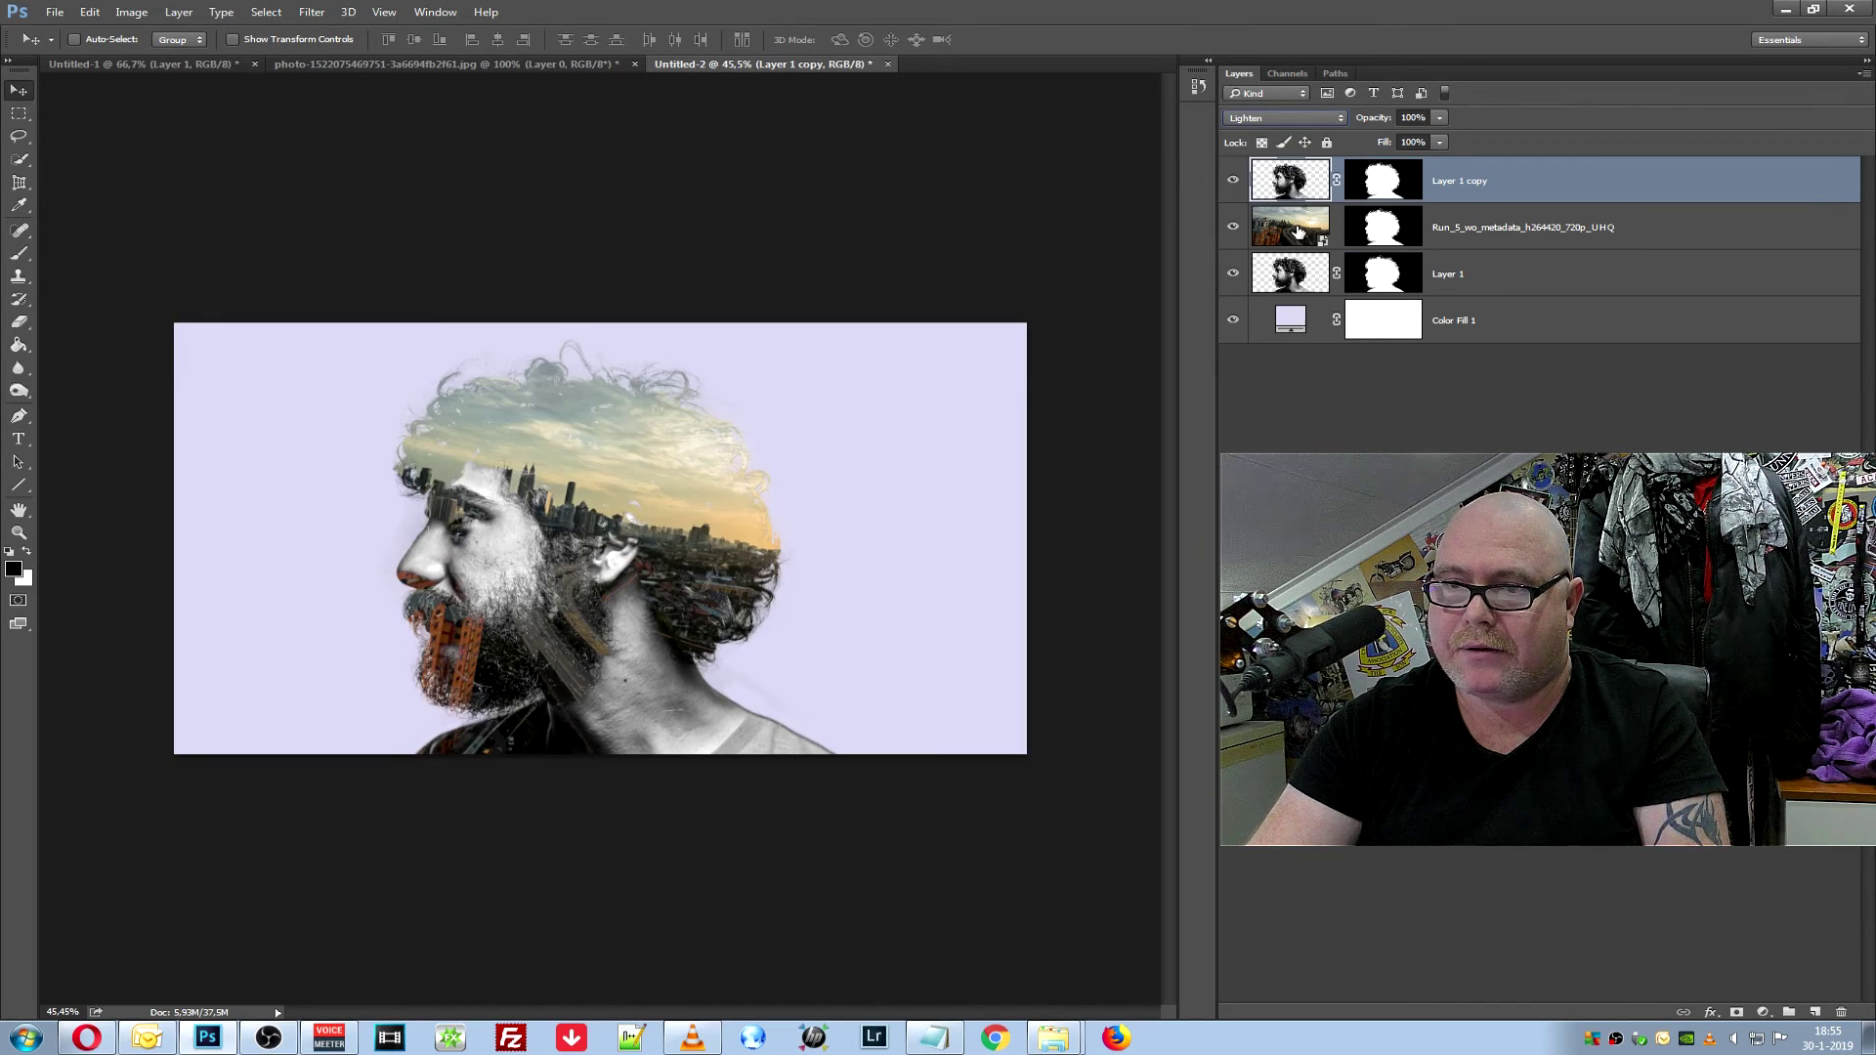
{"action": "left_click", "coordinate": [1389, 183]}
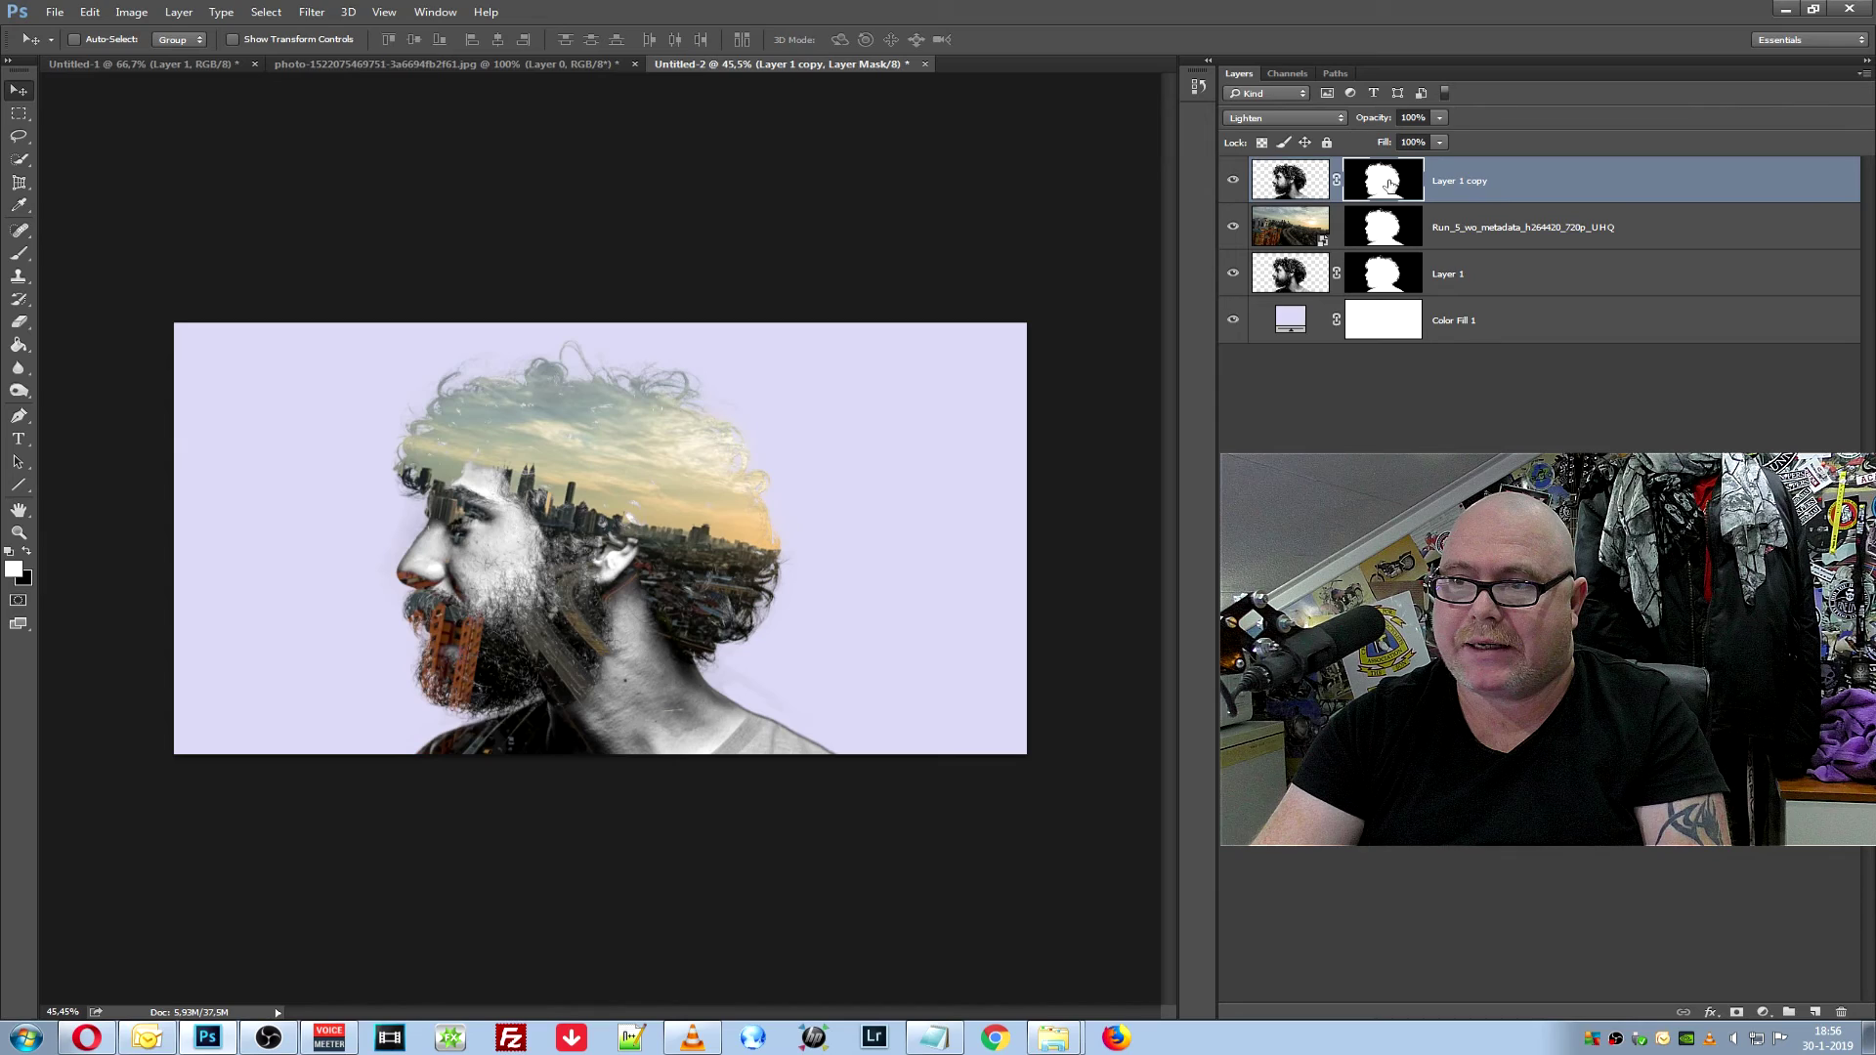
{"action": "left_click", "coordinate": [1297, 186]}
{"action": "left_click", "coordinate": [1369, 188]}
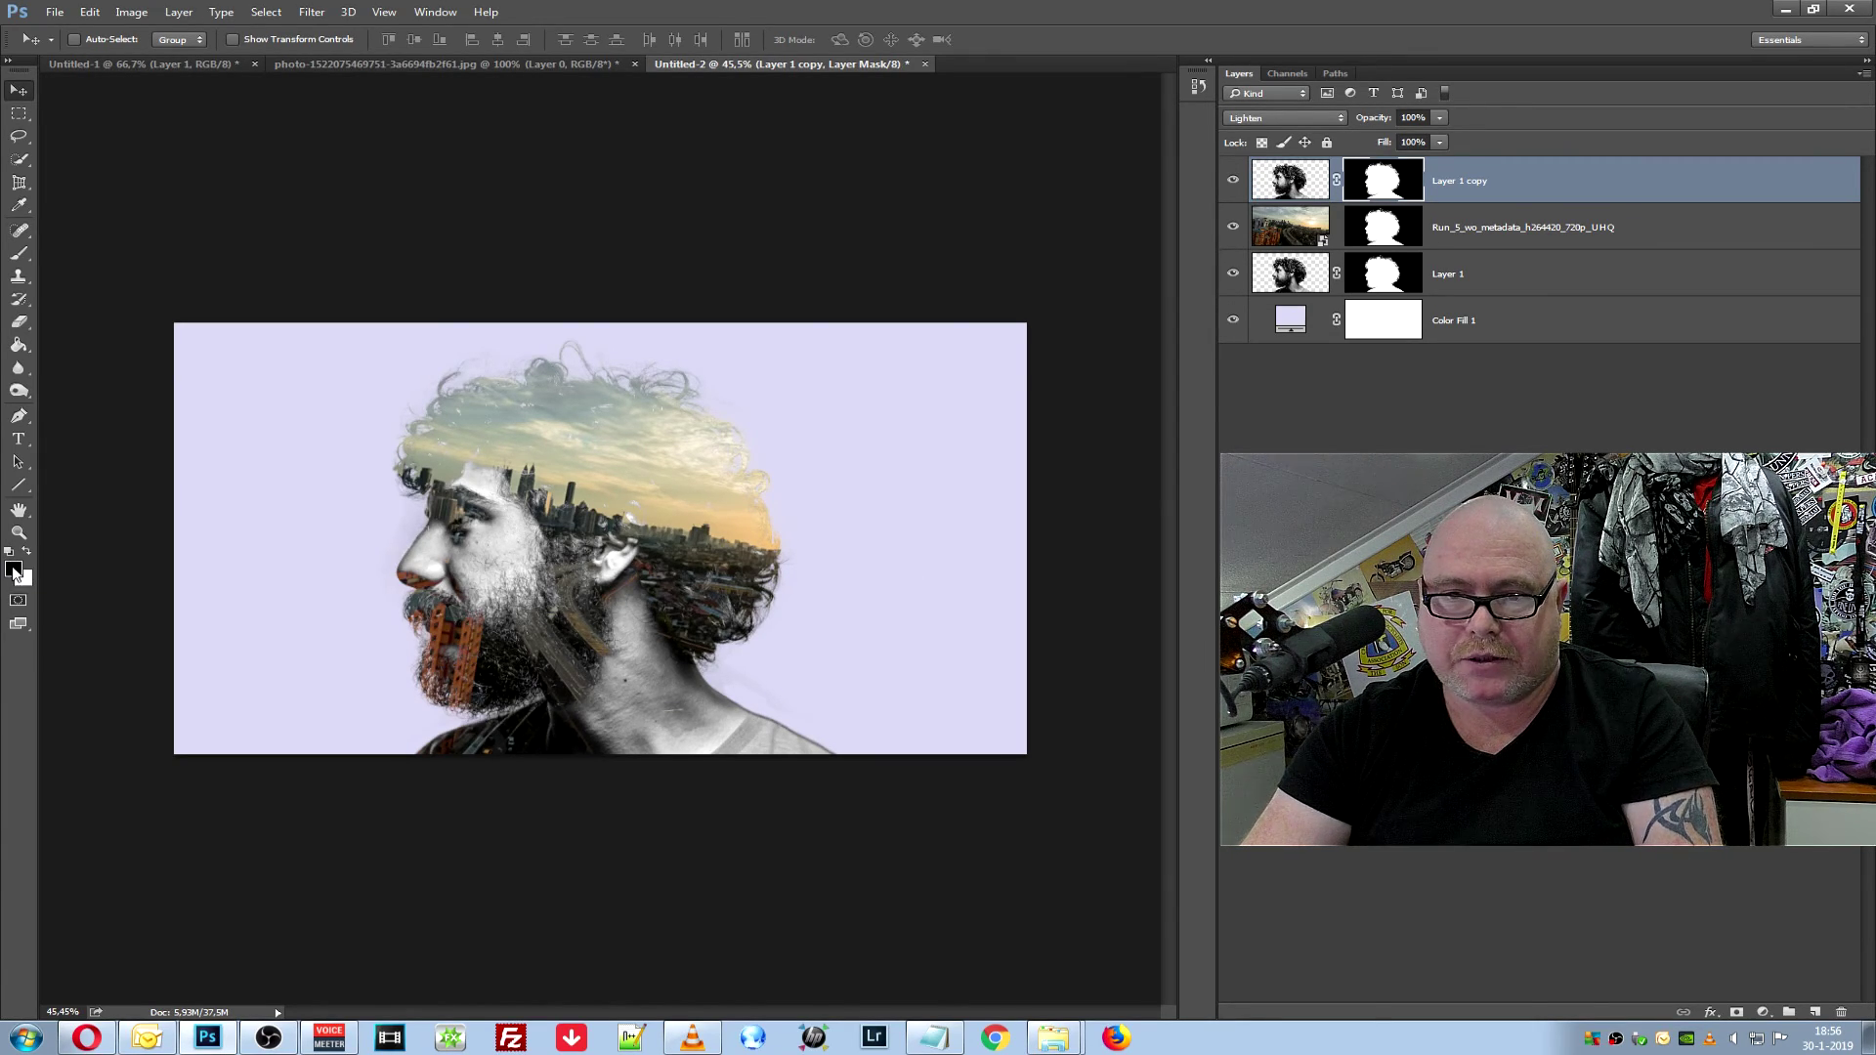
{"action": "left_click", "coordinate": [18, 253]}
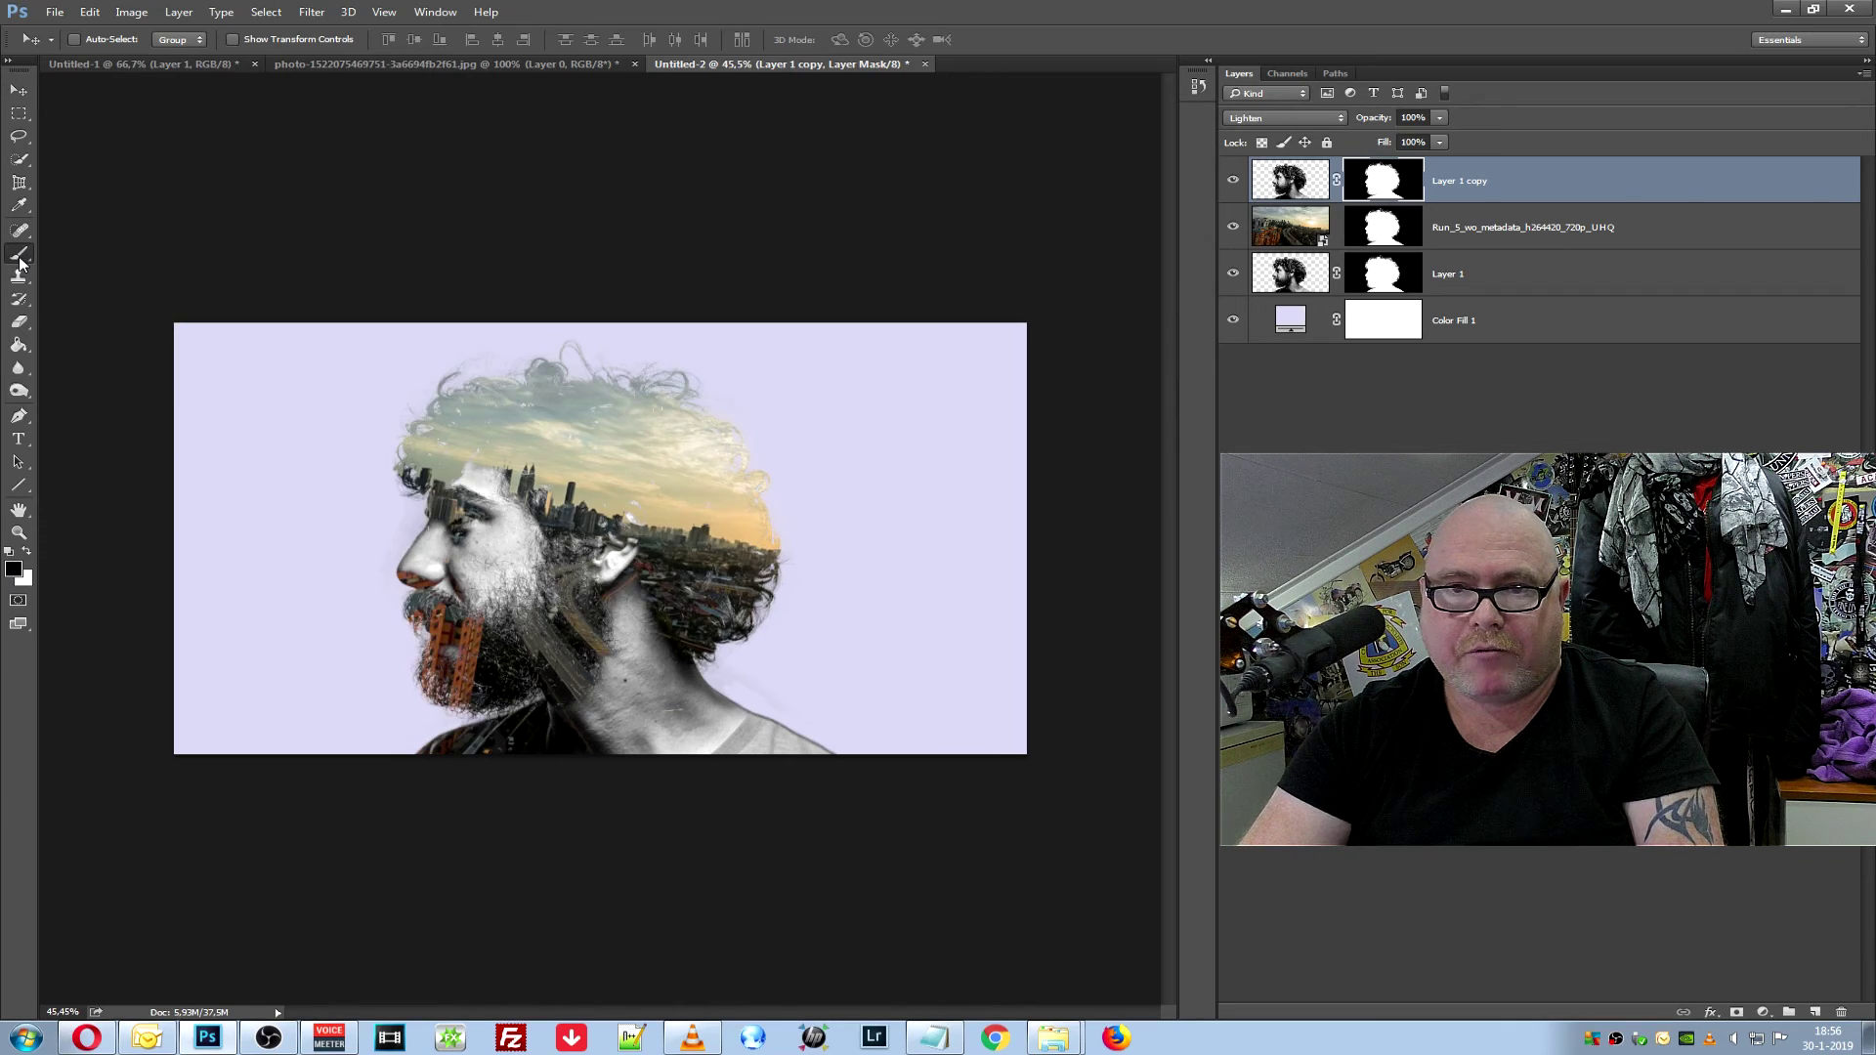
Set up a soft 139 px brush at 28% opacity
{"action": "left_click", "coordinate": [107, 256]}
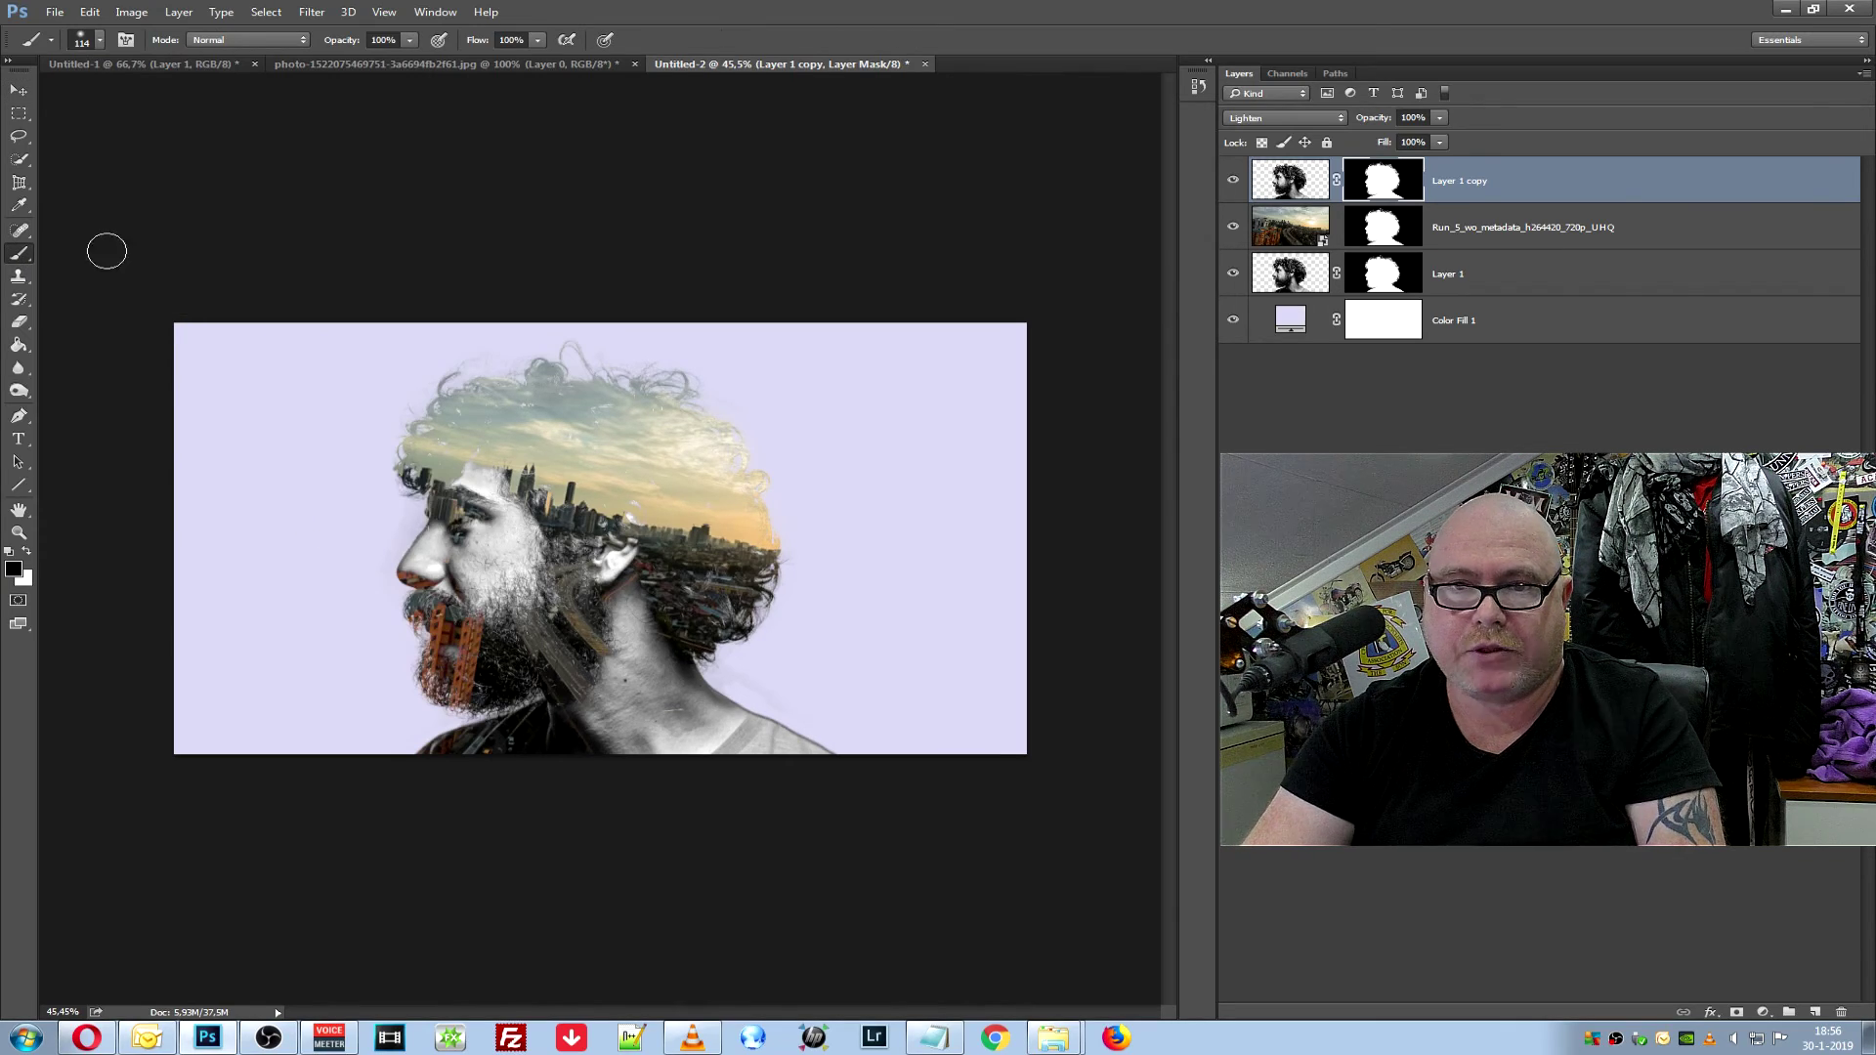
{"action": "left_click", "coordinate": [101, 44]}
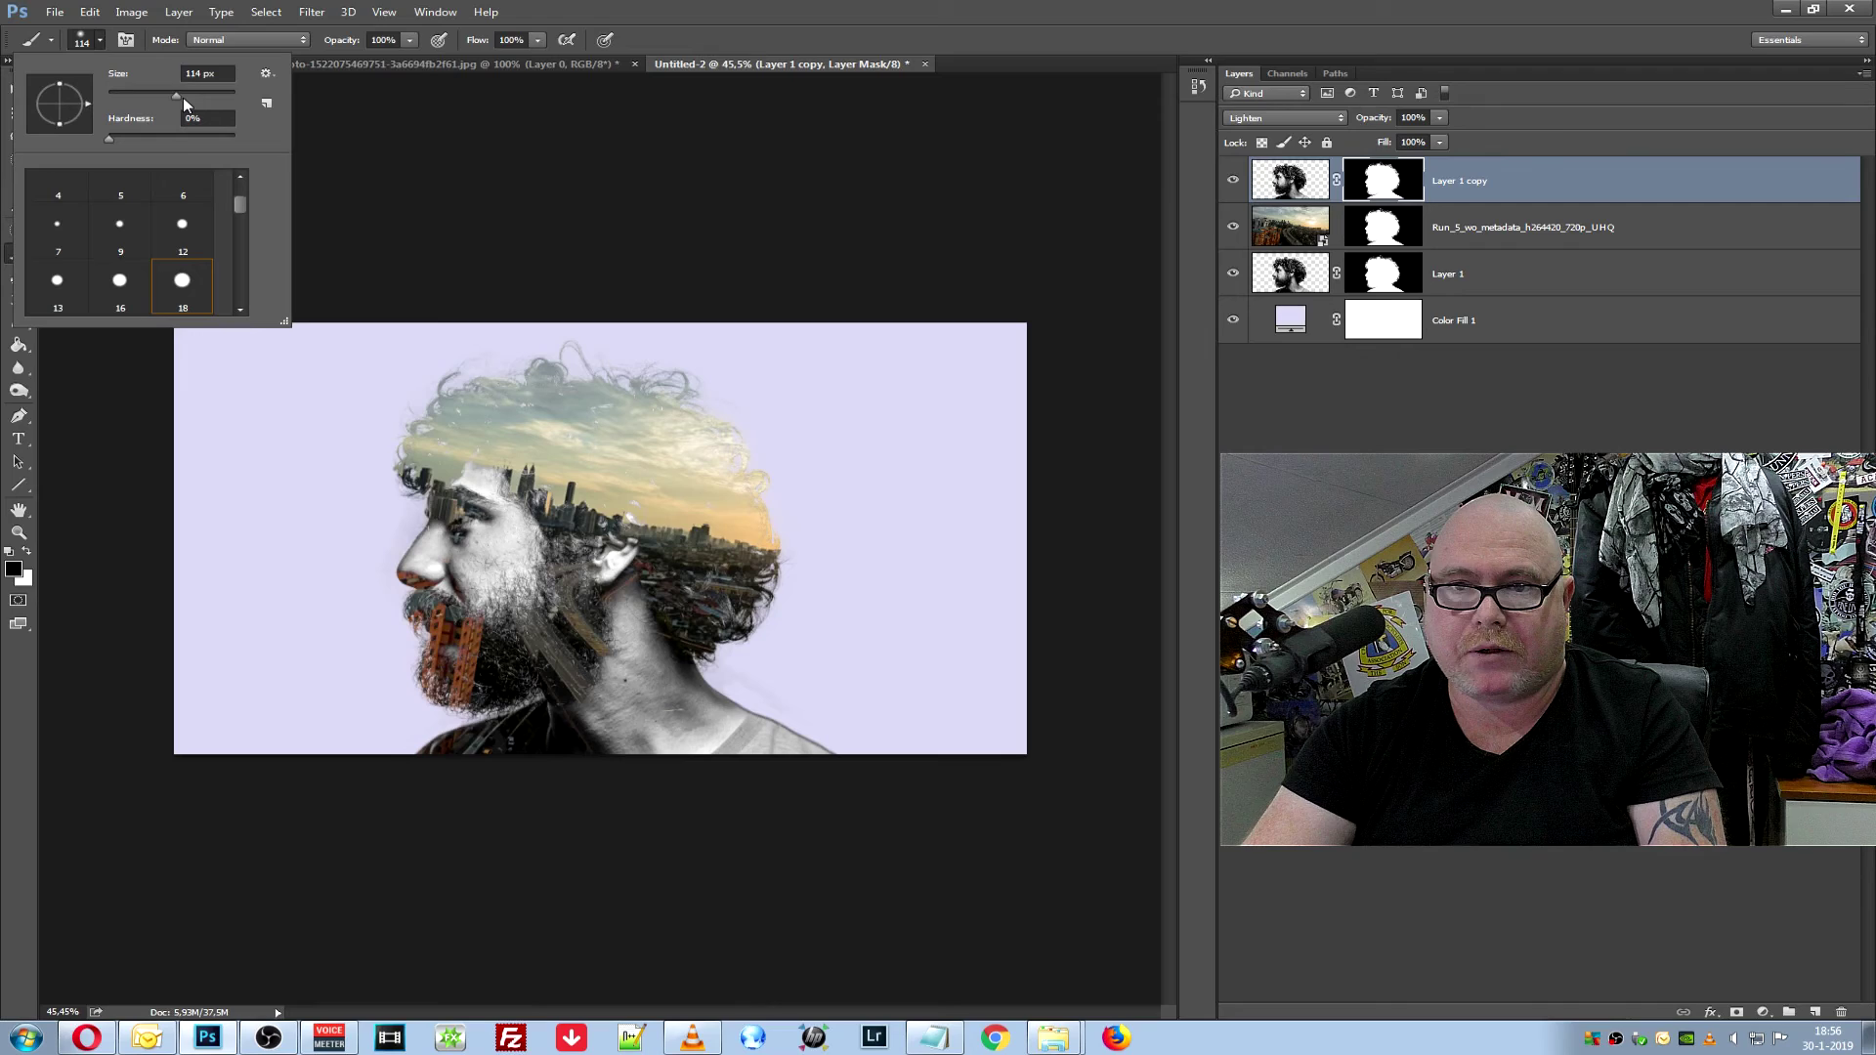
{"action": "key", "text": "bracketright"}
{"action": "left_click", "coordinate": [409, 41]}
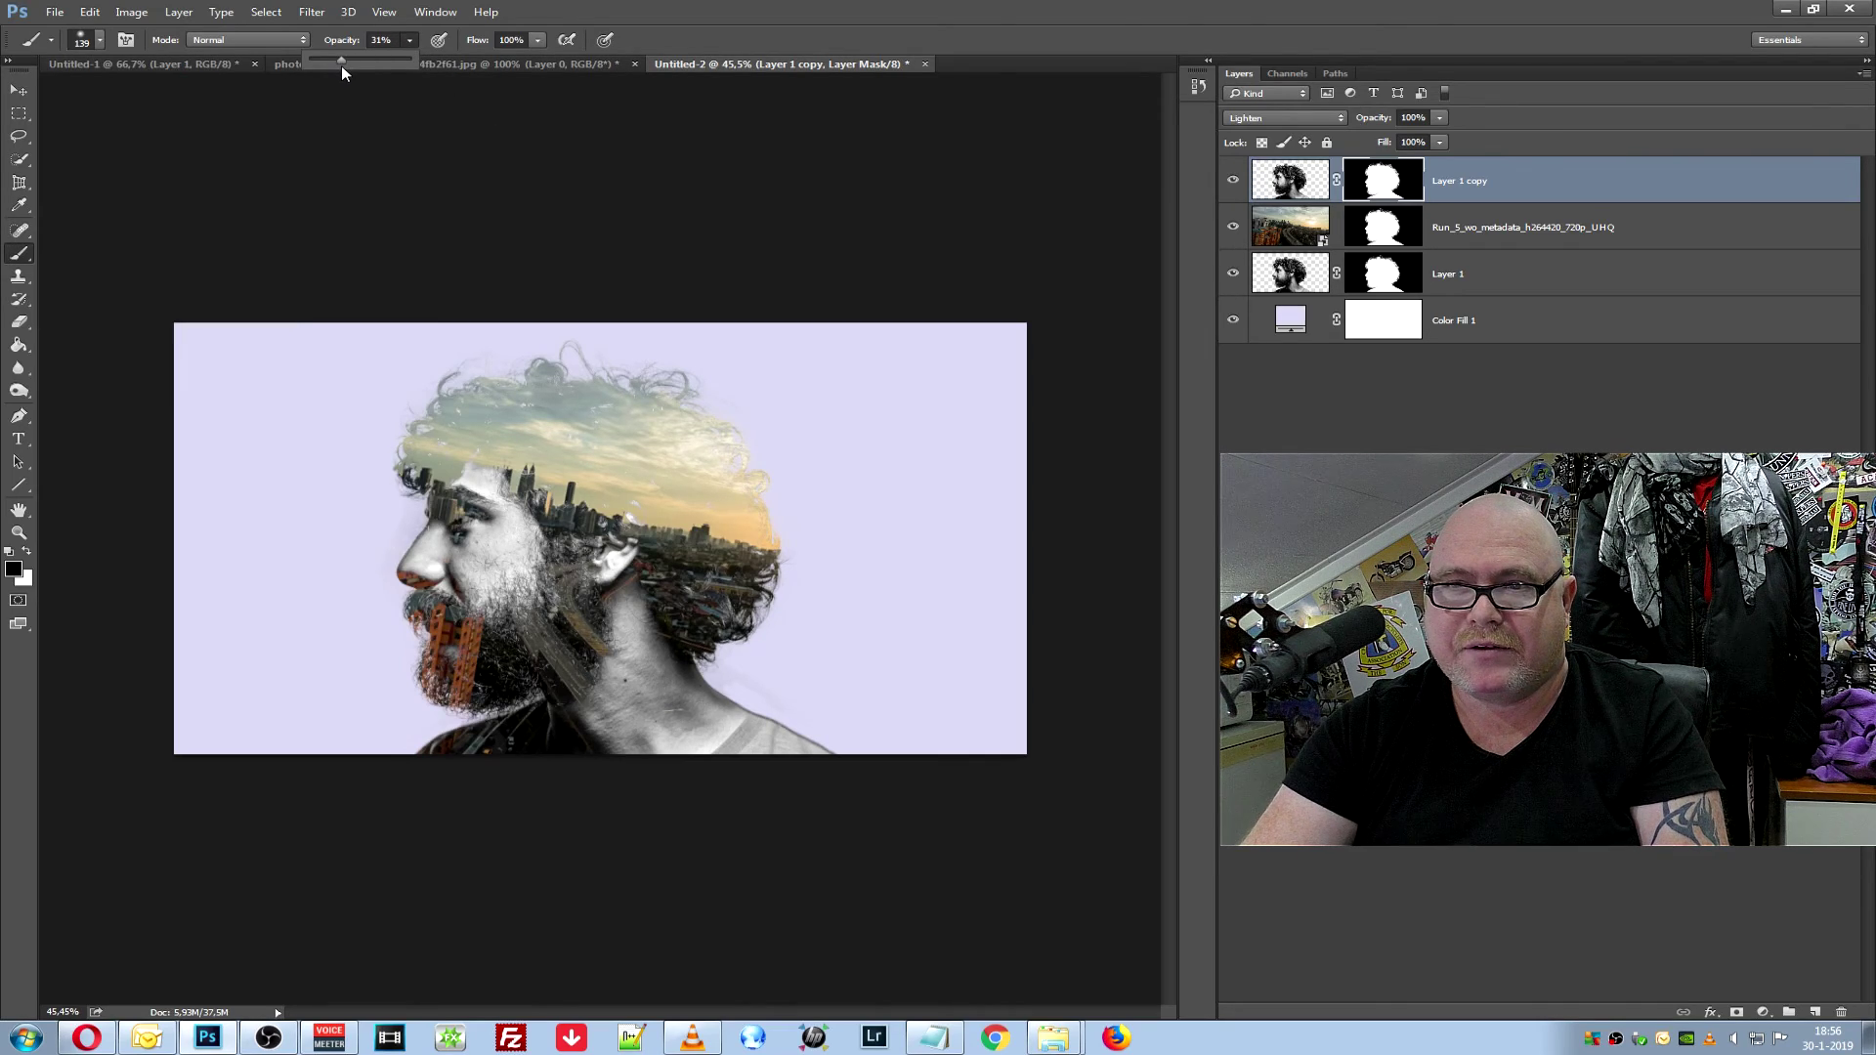
{"action": "left_click", "coordinate": [540, 617]}
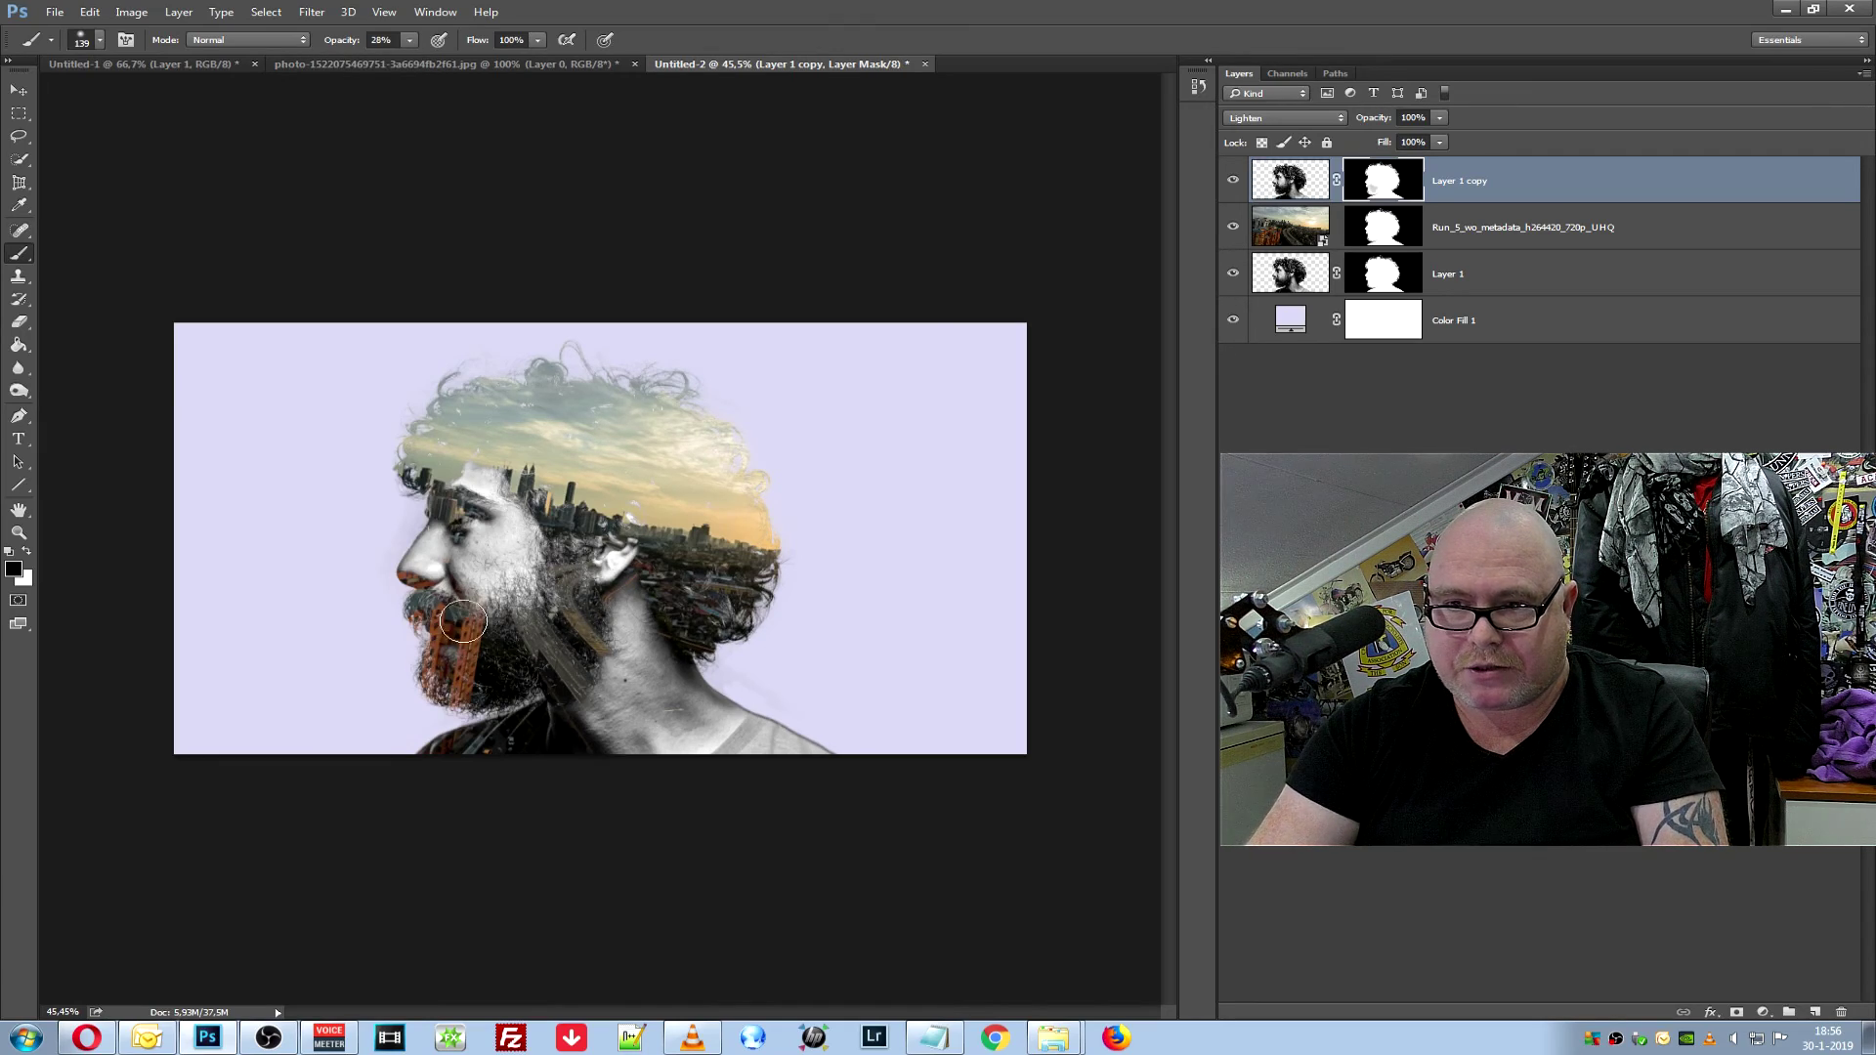
Paint black on the portrait copy's mask over the cheek and neck to reveal the highway
{"action": "mouse_move", "coordinate": [516, 586]}
{"action": "left_mouse_down"}
{"action": "mouse_move", "coordinate": [579, 576]}
{"action": "mouse_move", "coordinate": [552, 582]}
{"action": "mouse_move", "coordinate": [619, 687]}
{"action": "left_mouse_up"}
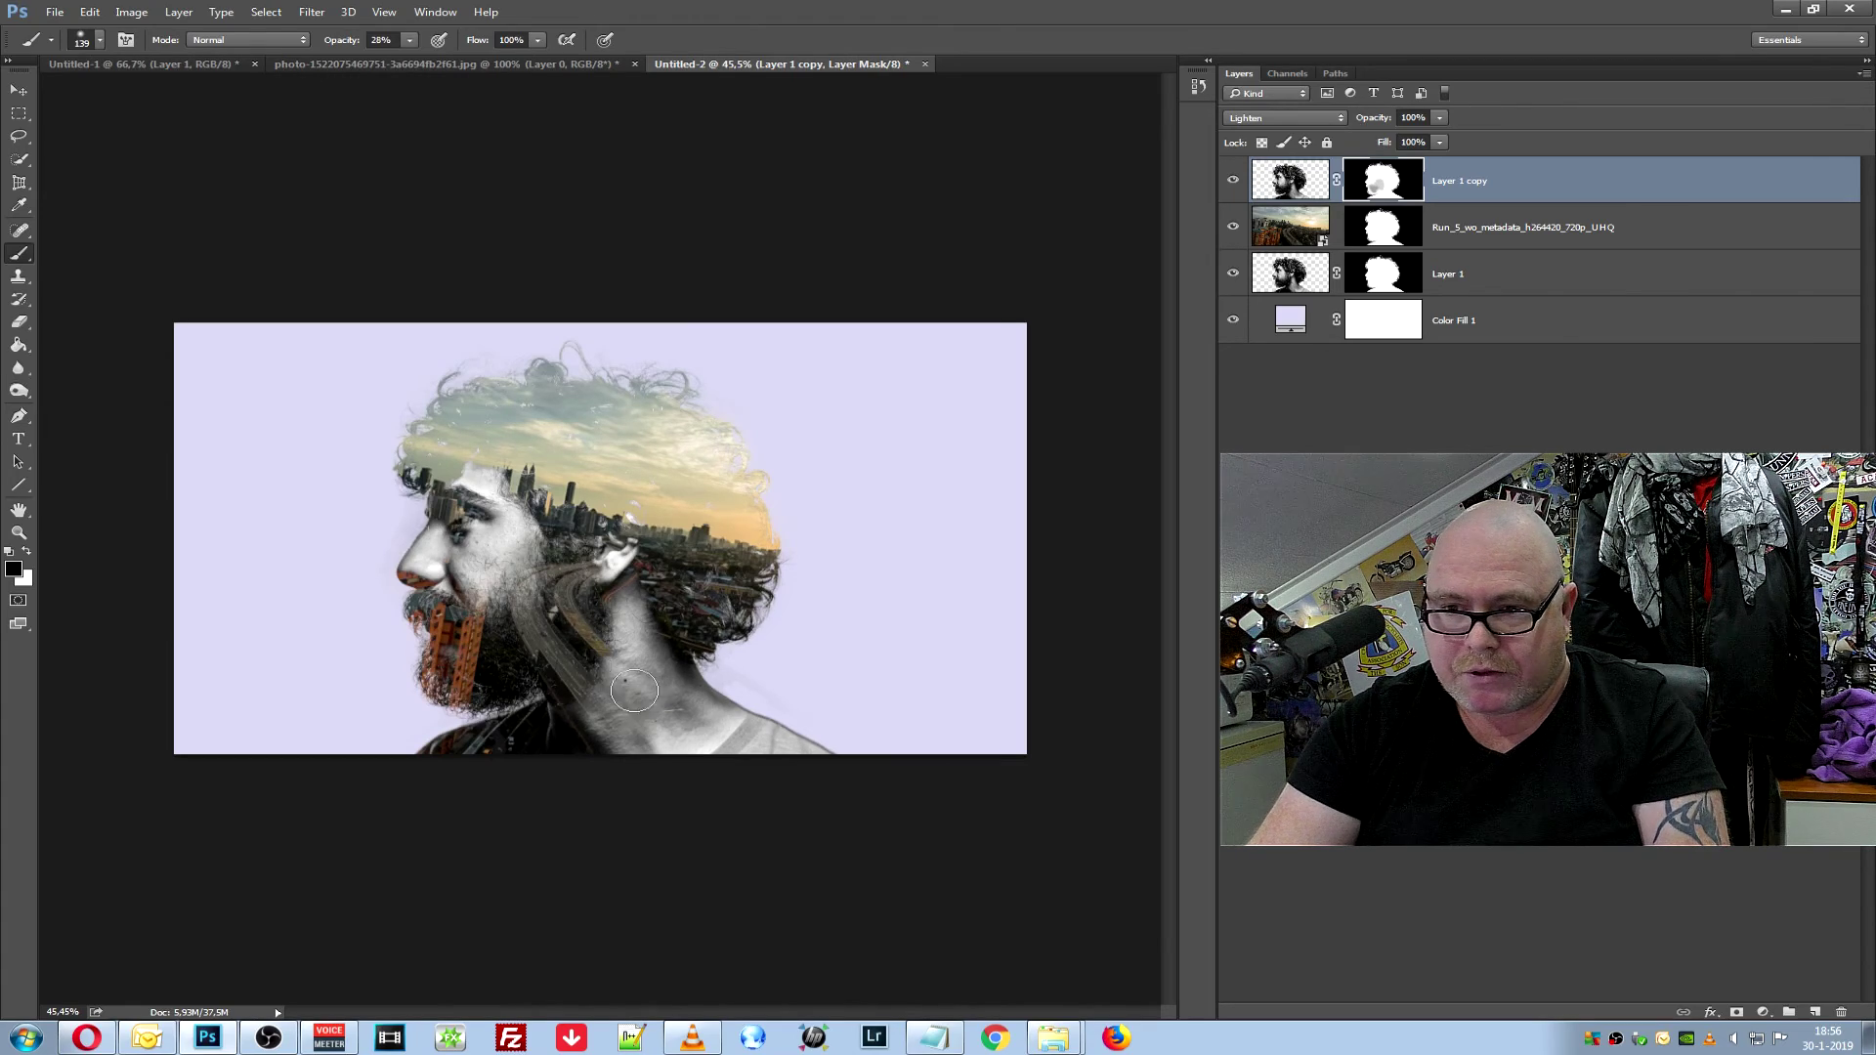
{"action": "mouse_move", "coordinate": [620, 686]}
{"action": "left_mouse_down"}
{"action": "mouse_move", "coordinate": [661, 719]}
{"action": "mouse_move", "coordinate": [565, 613]}
{"action": "mouse_move", "coordinate": [634, 617]}
{"action": "mouse_move", "coordinate": [722, 725]}
{"action": "mouse_move", "coordinate": [583, 658]}
{"action": "mouse_move", "coordinate": [553, 580]}
{"action": "mouse_move", "coordinate": [563, 645]}
{"action": "mouse_move", "coordinate": [630, 753]}
{"action": "mouse_move", "coordinate": [570, 665]}
{"action": "mouse_move", "coordinate": [589, 656]}
{"action": "mouse_move", "coordinate": [683, 756]}
{"action": "left_mouse_up"}
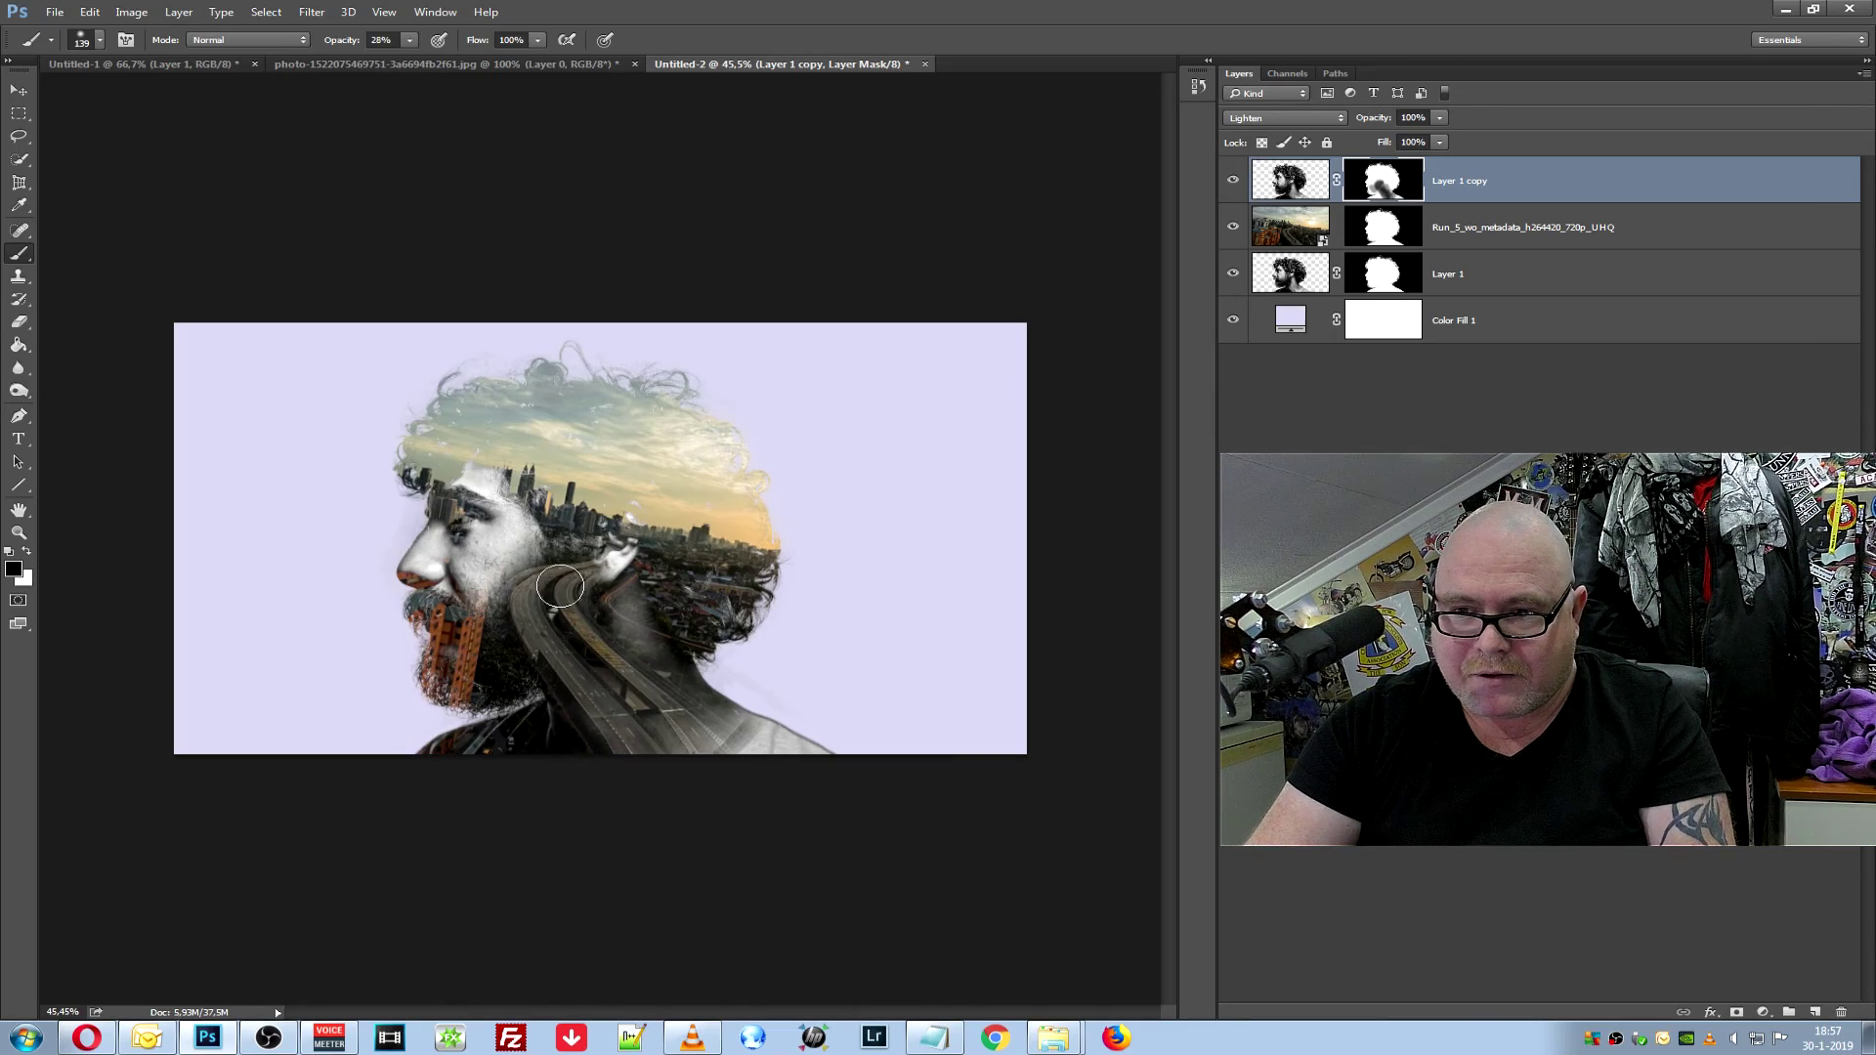
{"action": "left_click_drag", "start_coordinate": [572, 618], "coordinate": [703, 699]}
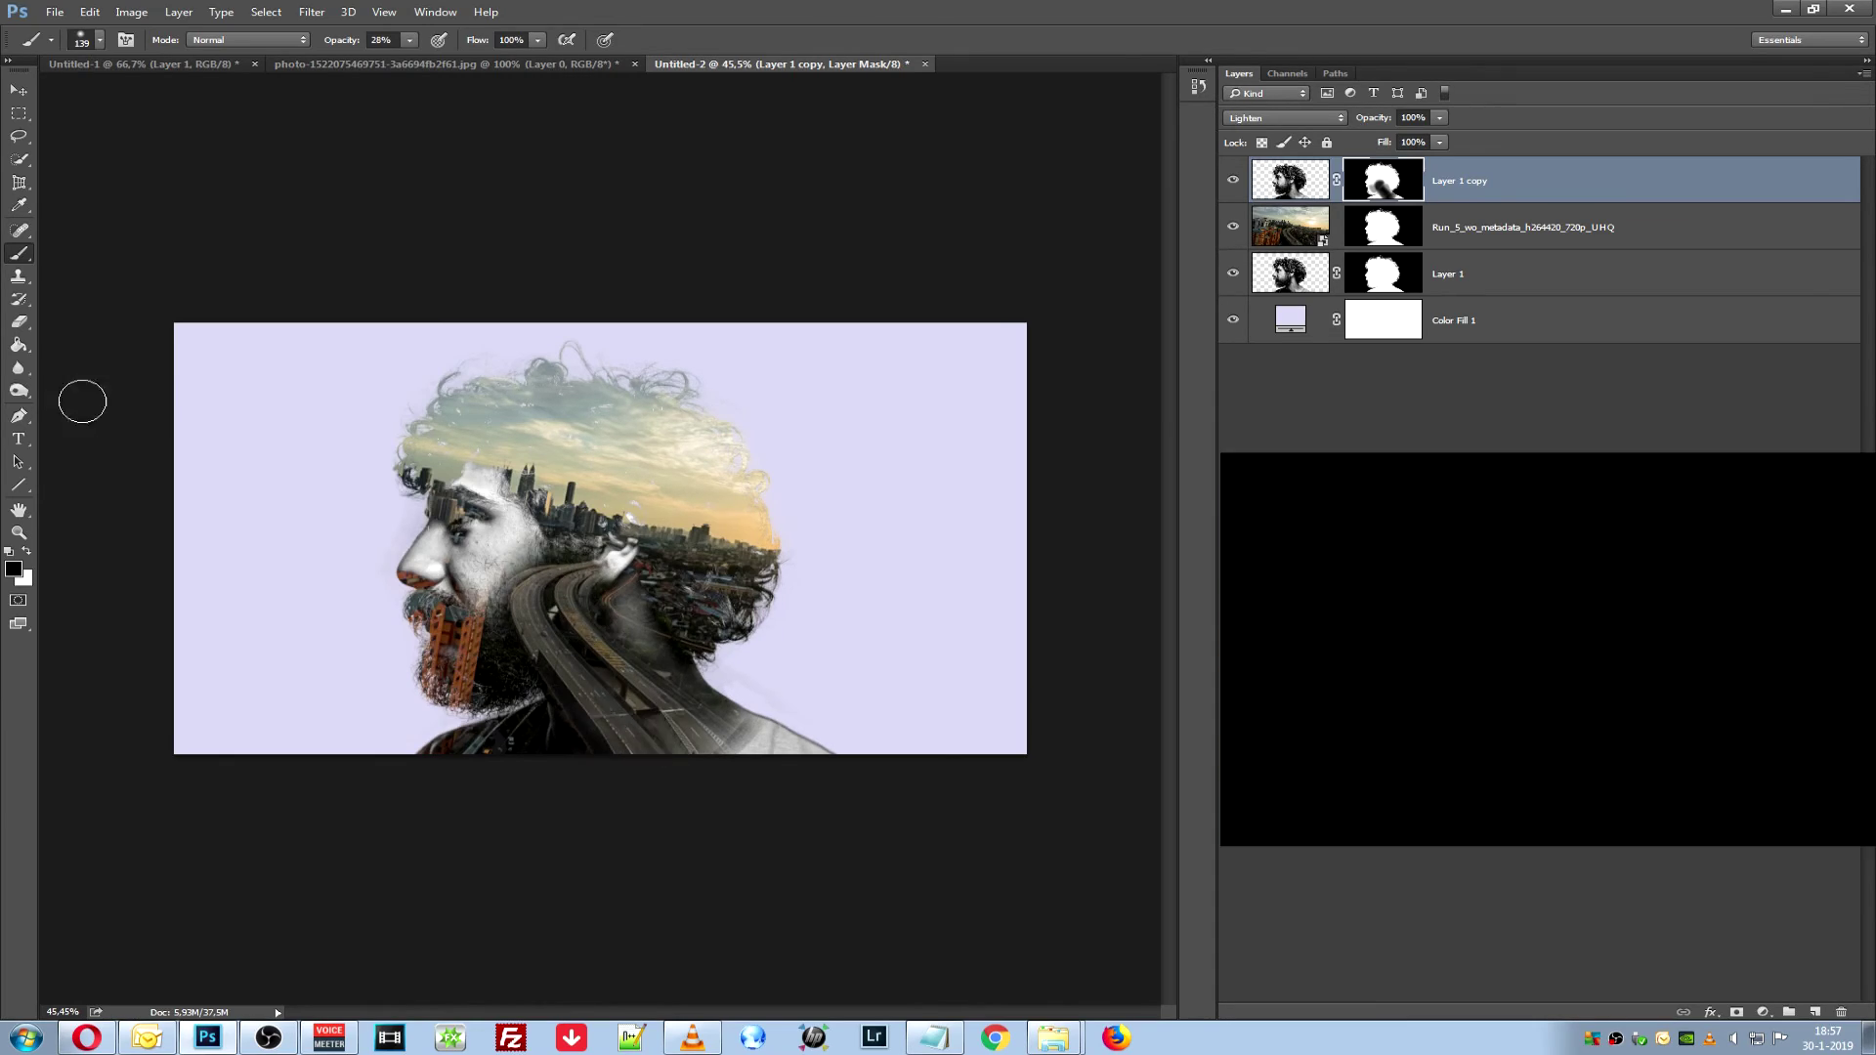
{"action": "left_click", "coordinate": [1285, 231]}
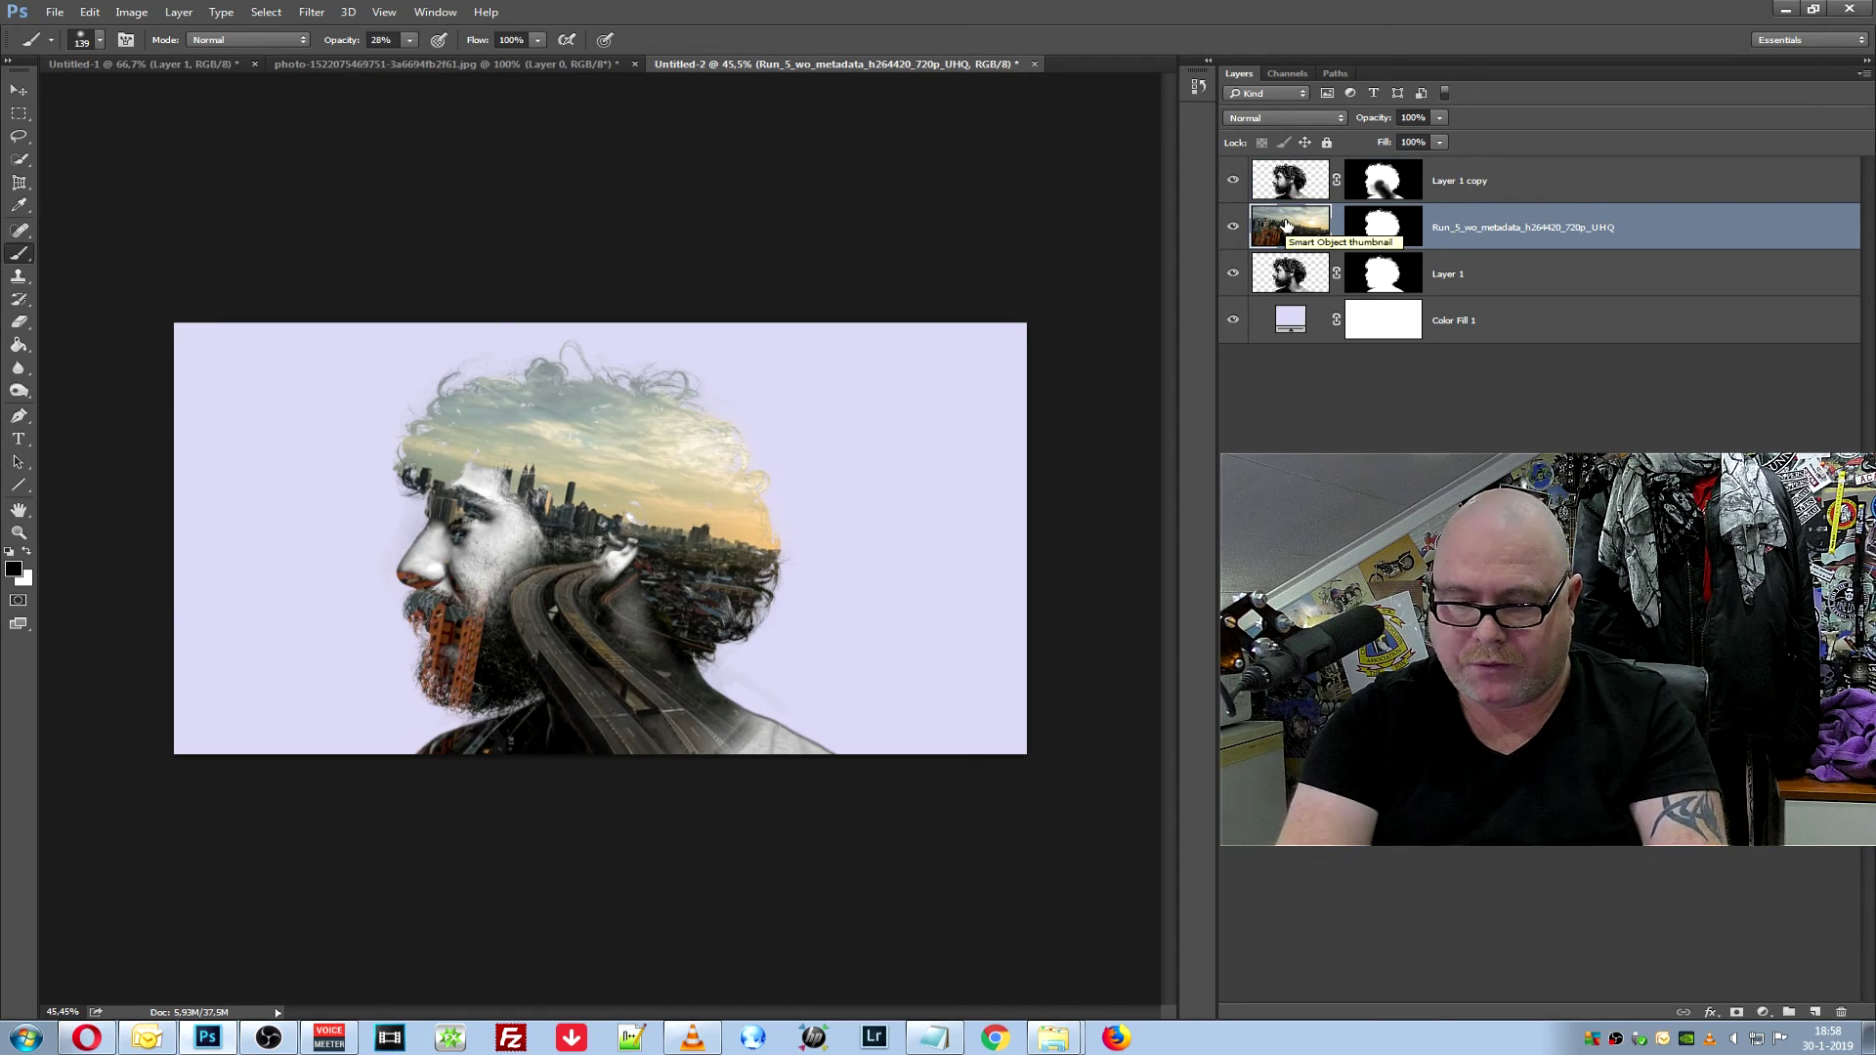
{"action": "key", "text": "ctrl+t"}
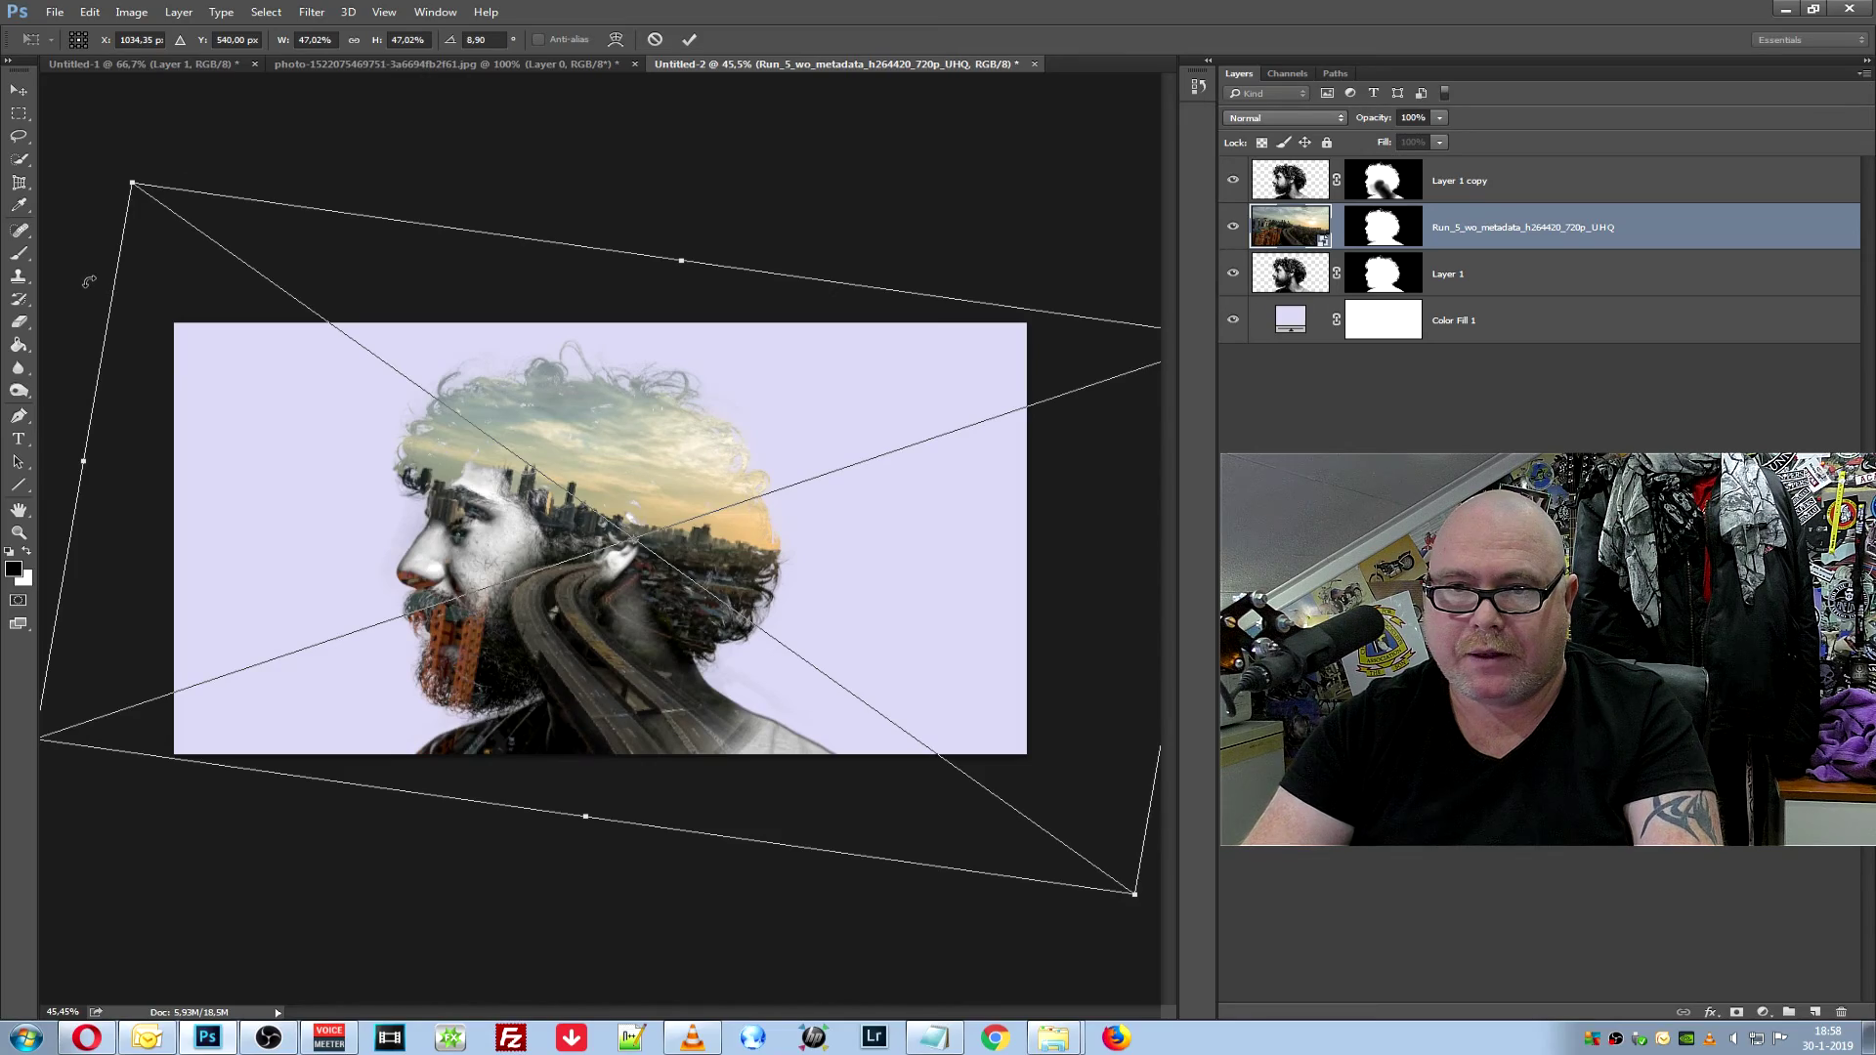
Rotate the city video layer to about 0.4° and commit the transform
{"action": "left_click_drag", "start_coordinate": [87, 282], "coordinate": [97, 383]}
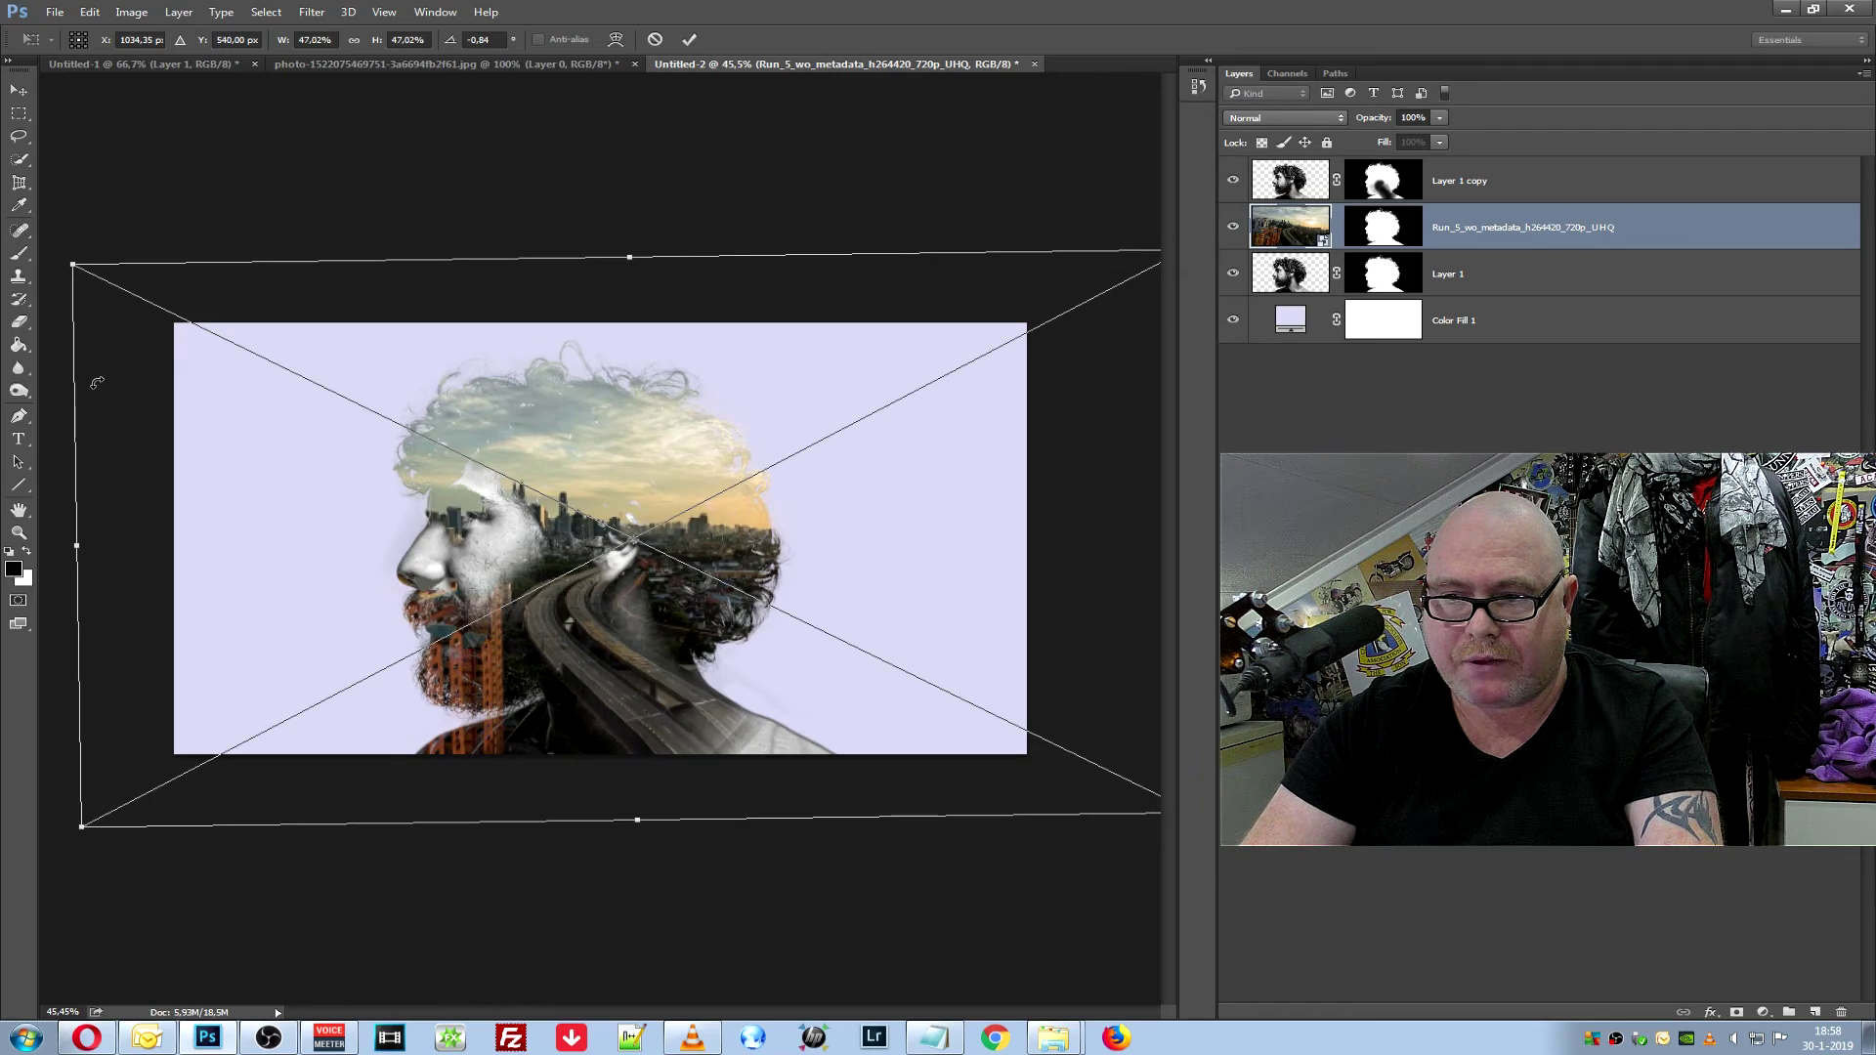
{"action": "left_click_drag", "start_coordinate": [96, 383], "coordinate": [99, 371]}
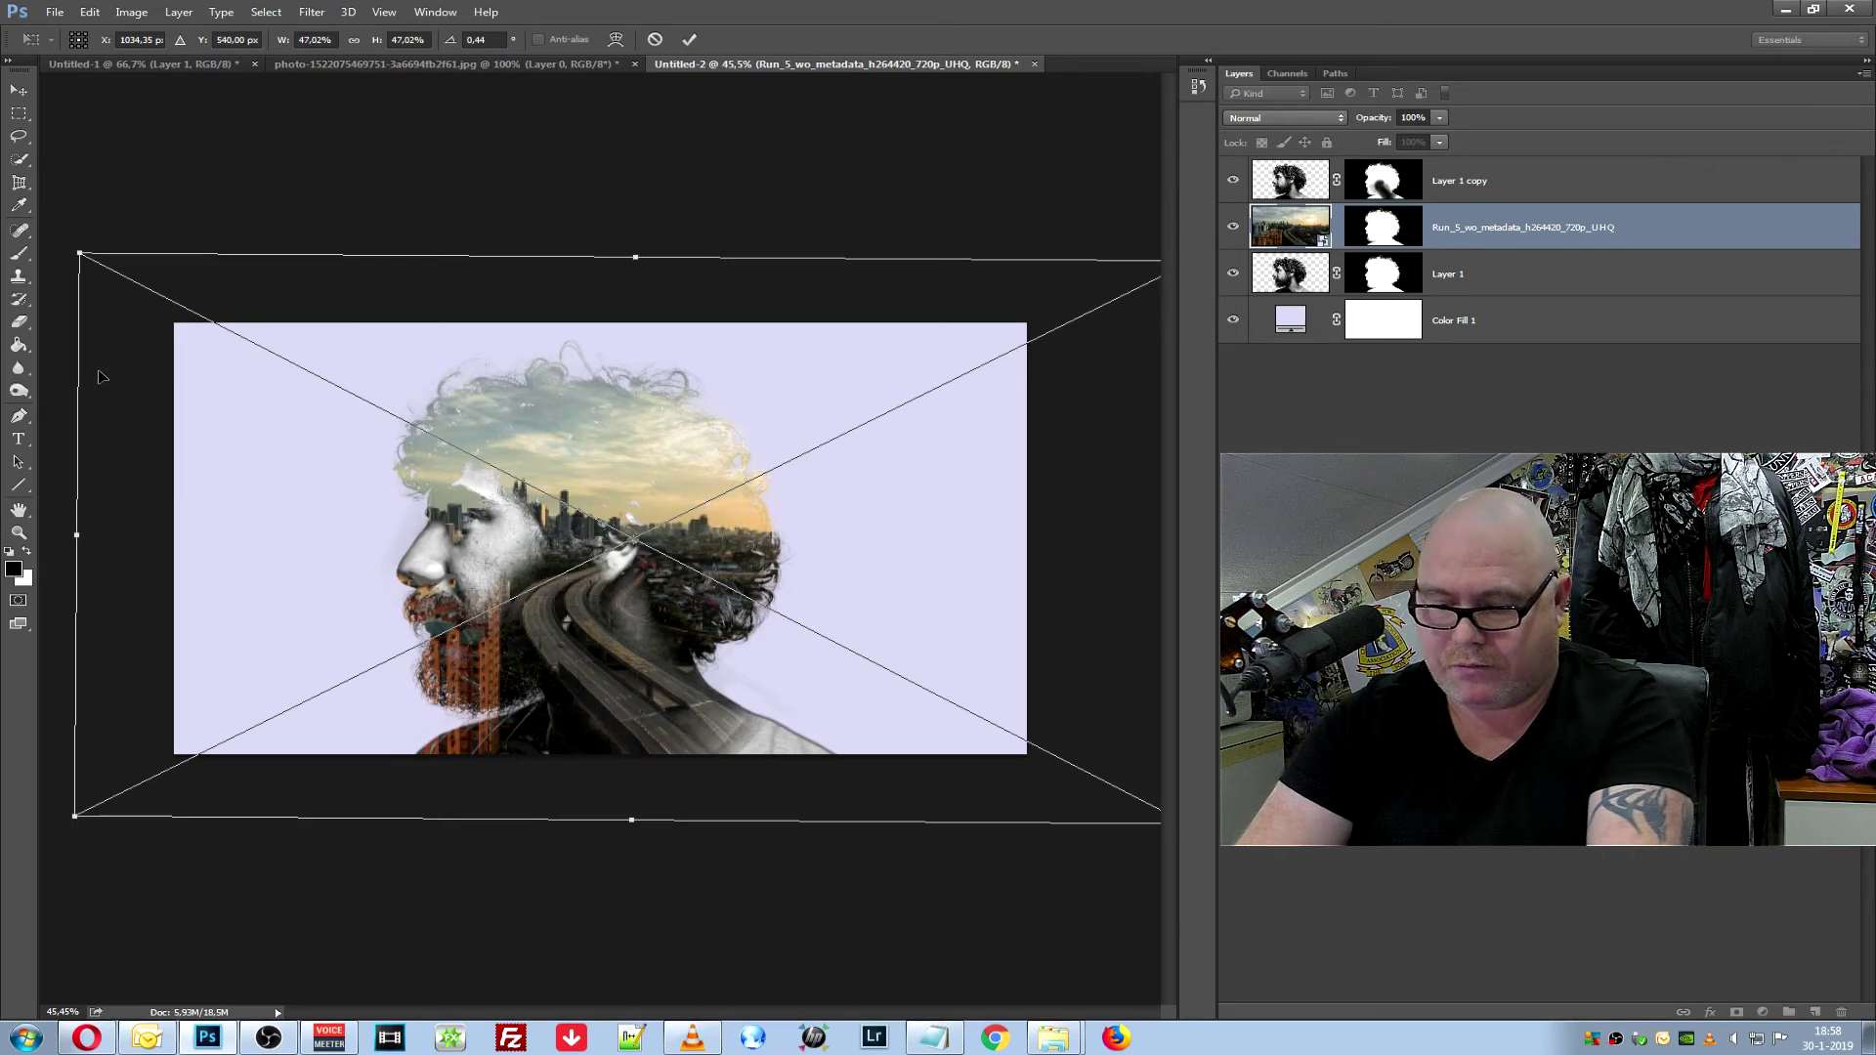
{"action": "key", "text": "Return"}
{"action": "key", "text": "b"}
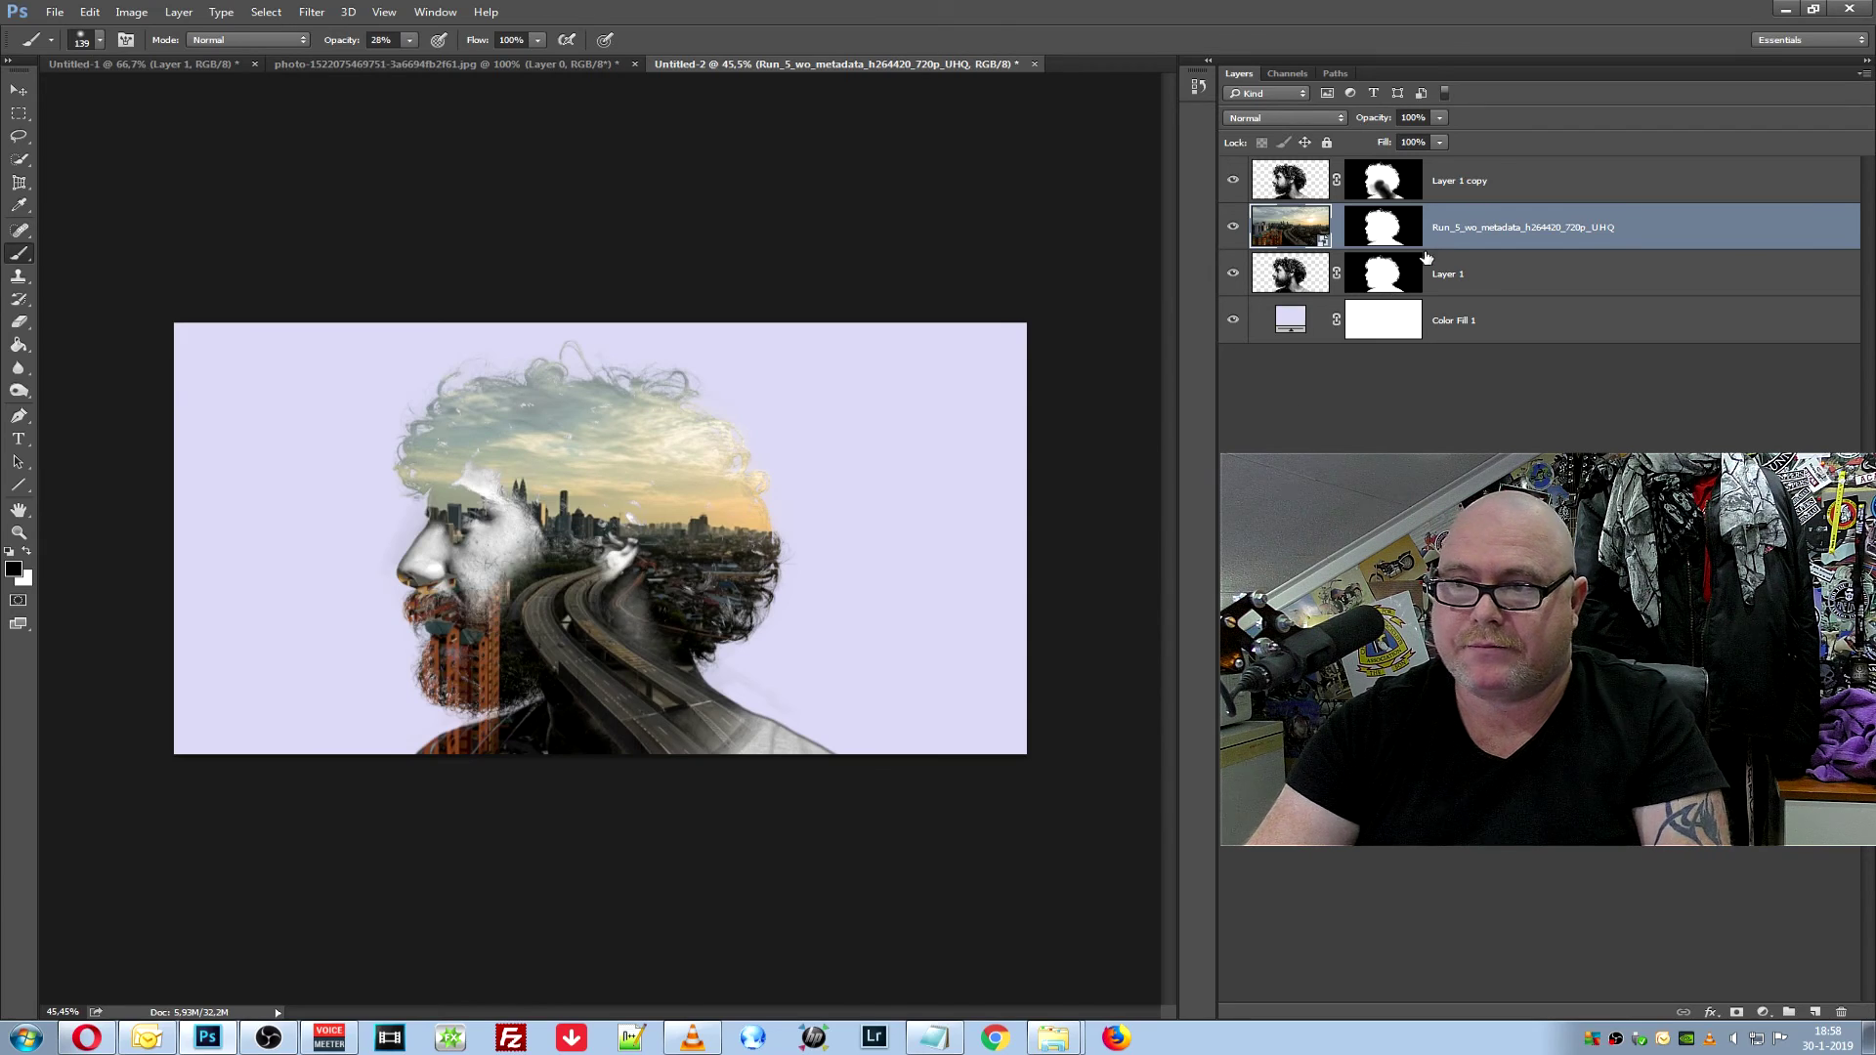
On the city layer's mask, paint black at 100% opacity over the beard and eye
{"action": "left_click", "coordinate": [1393, 239]}
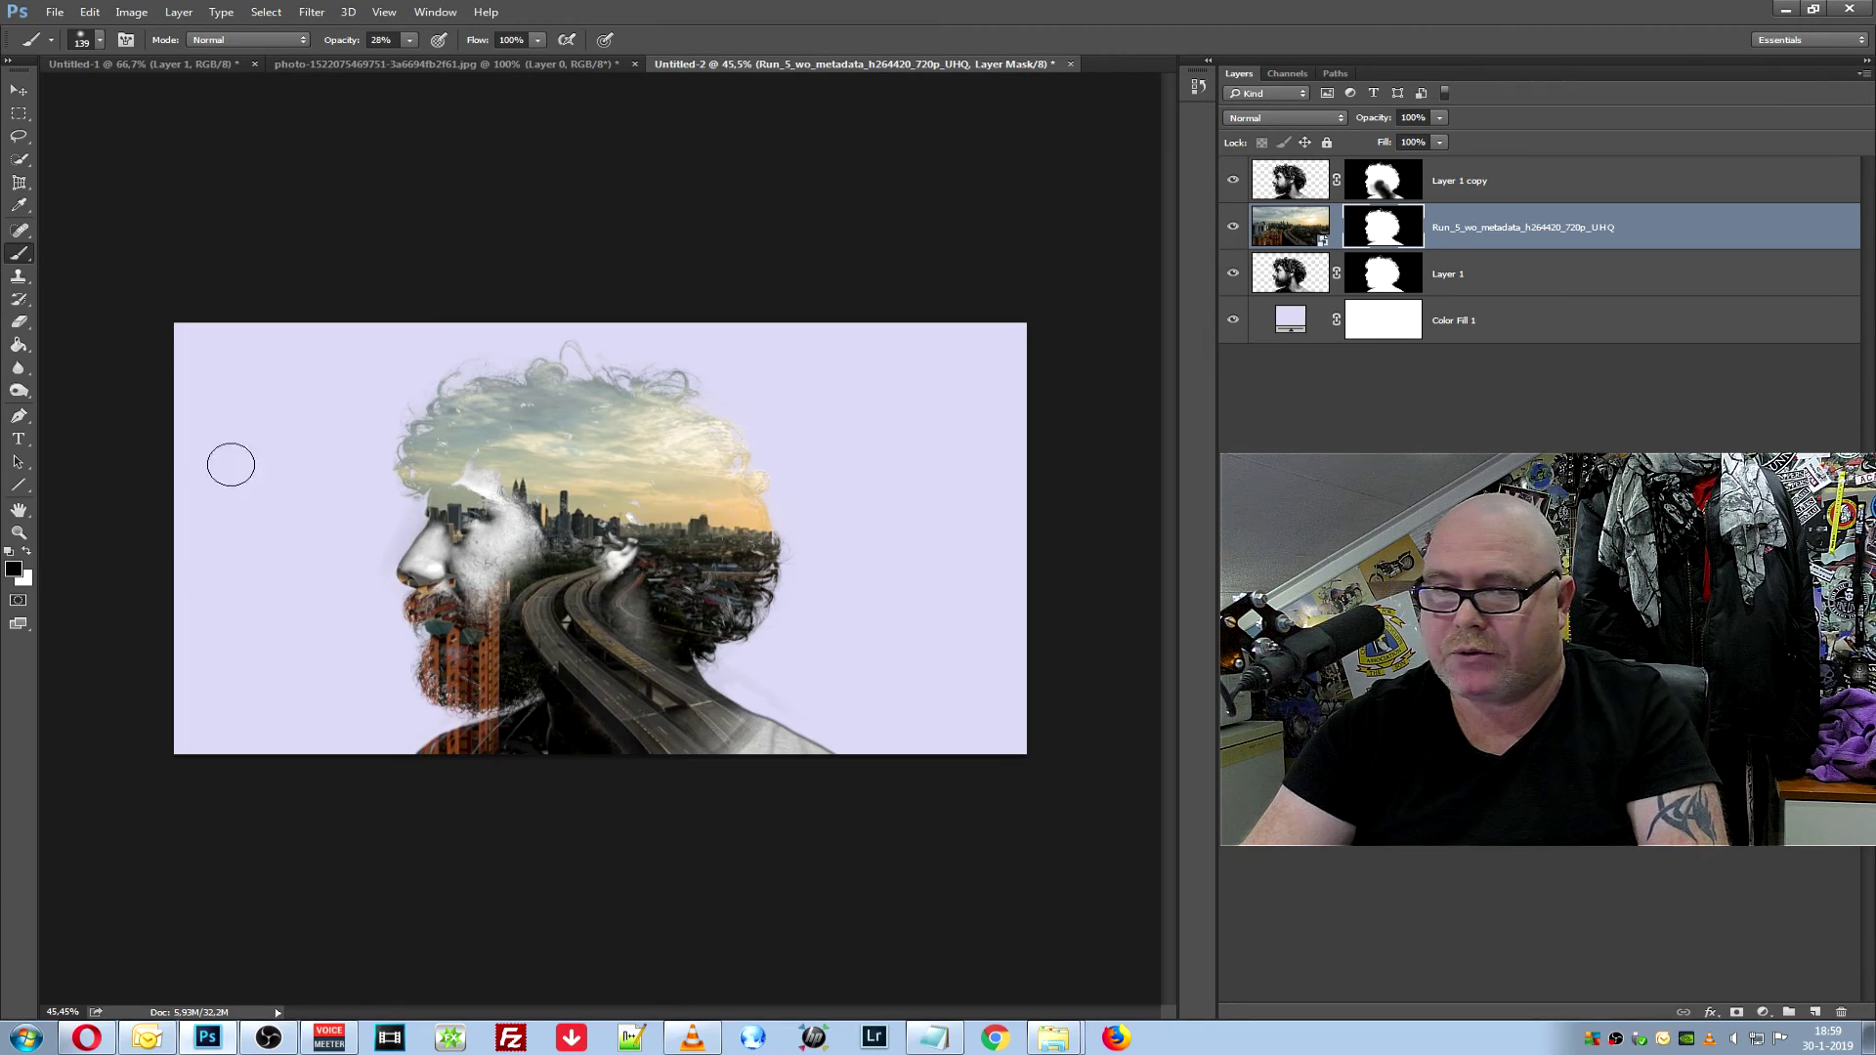
{"action": "left_click_drag", "start_coordinate": [458, 606], "coordinate": [454, 665]}
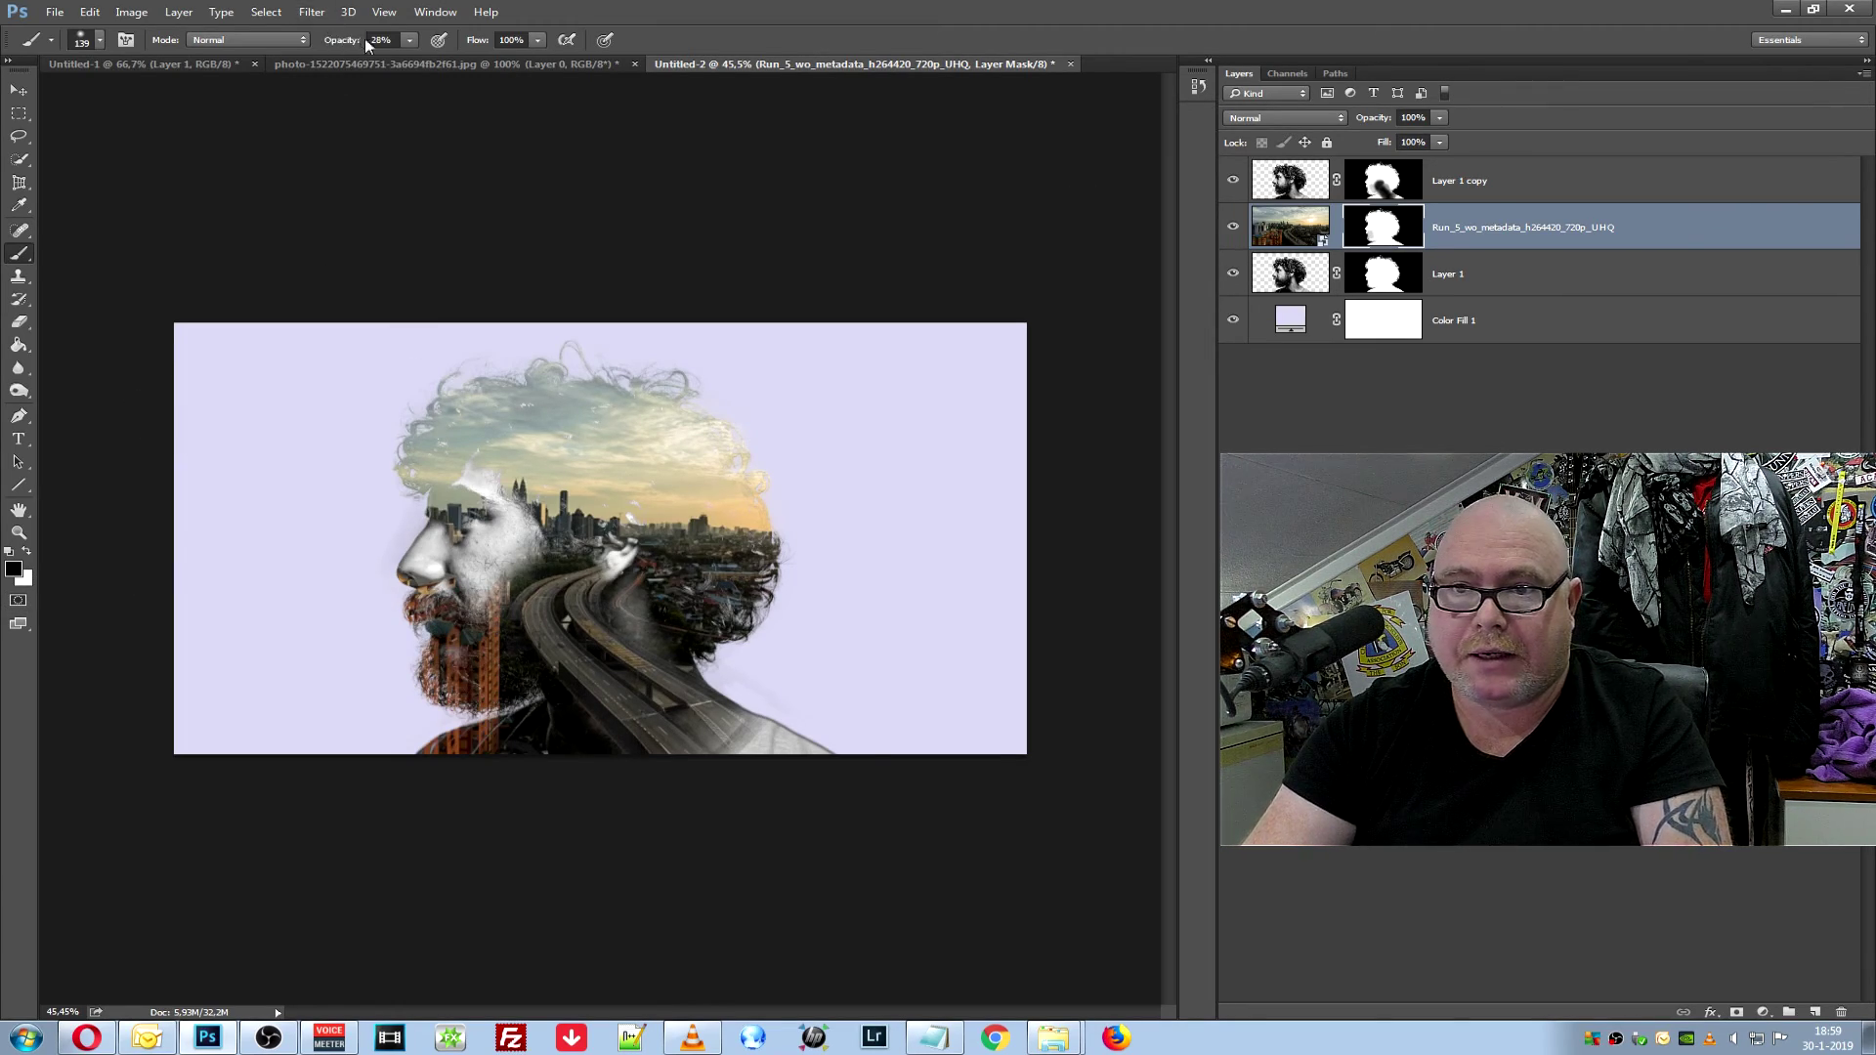
{"action": "left_click", "coordinate": [410, 41]}
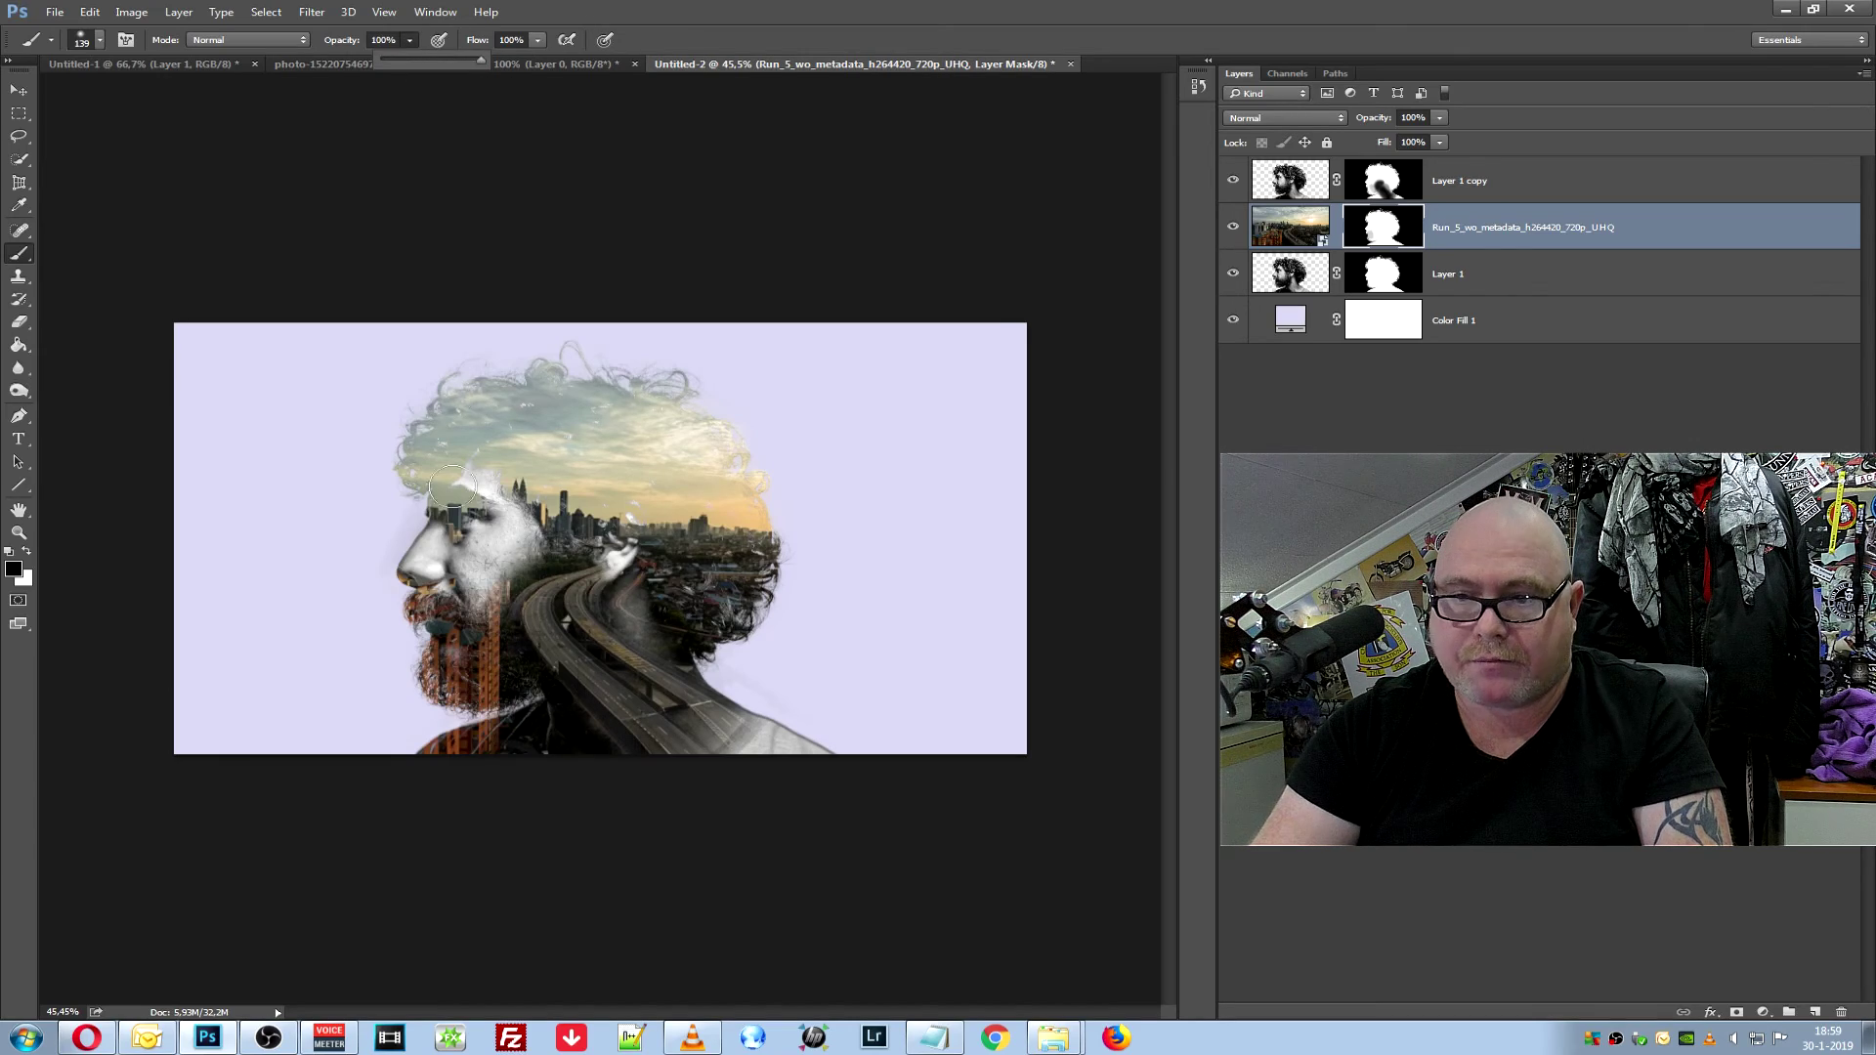
{"action": "mouse_move", "coordinate": [455, 610]}
{"action": "left_mouse_down"}
{"action": "mouse_move", "coordinate": [448, 661]}
{"action": "mouse_move", "coordinate": [491, 657]}
{"action": "left_mouse_up"}
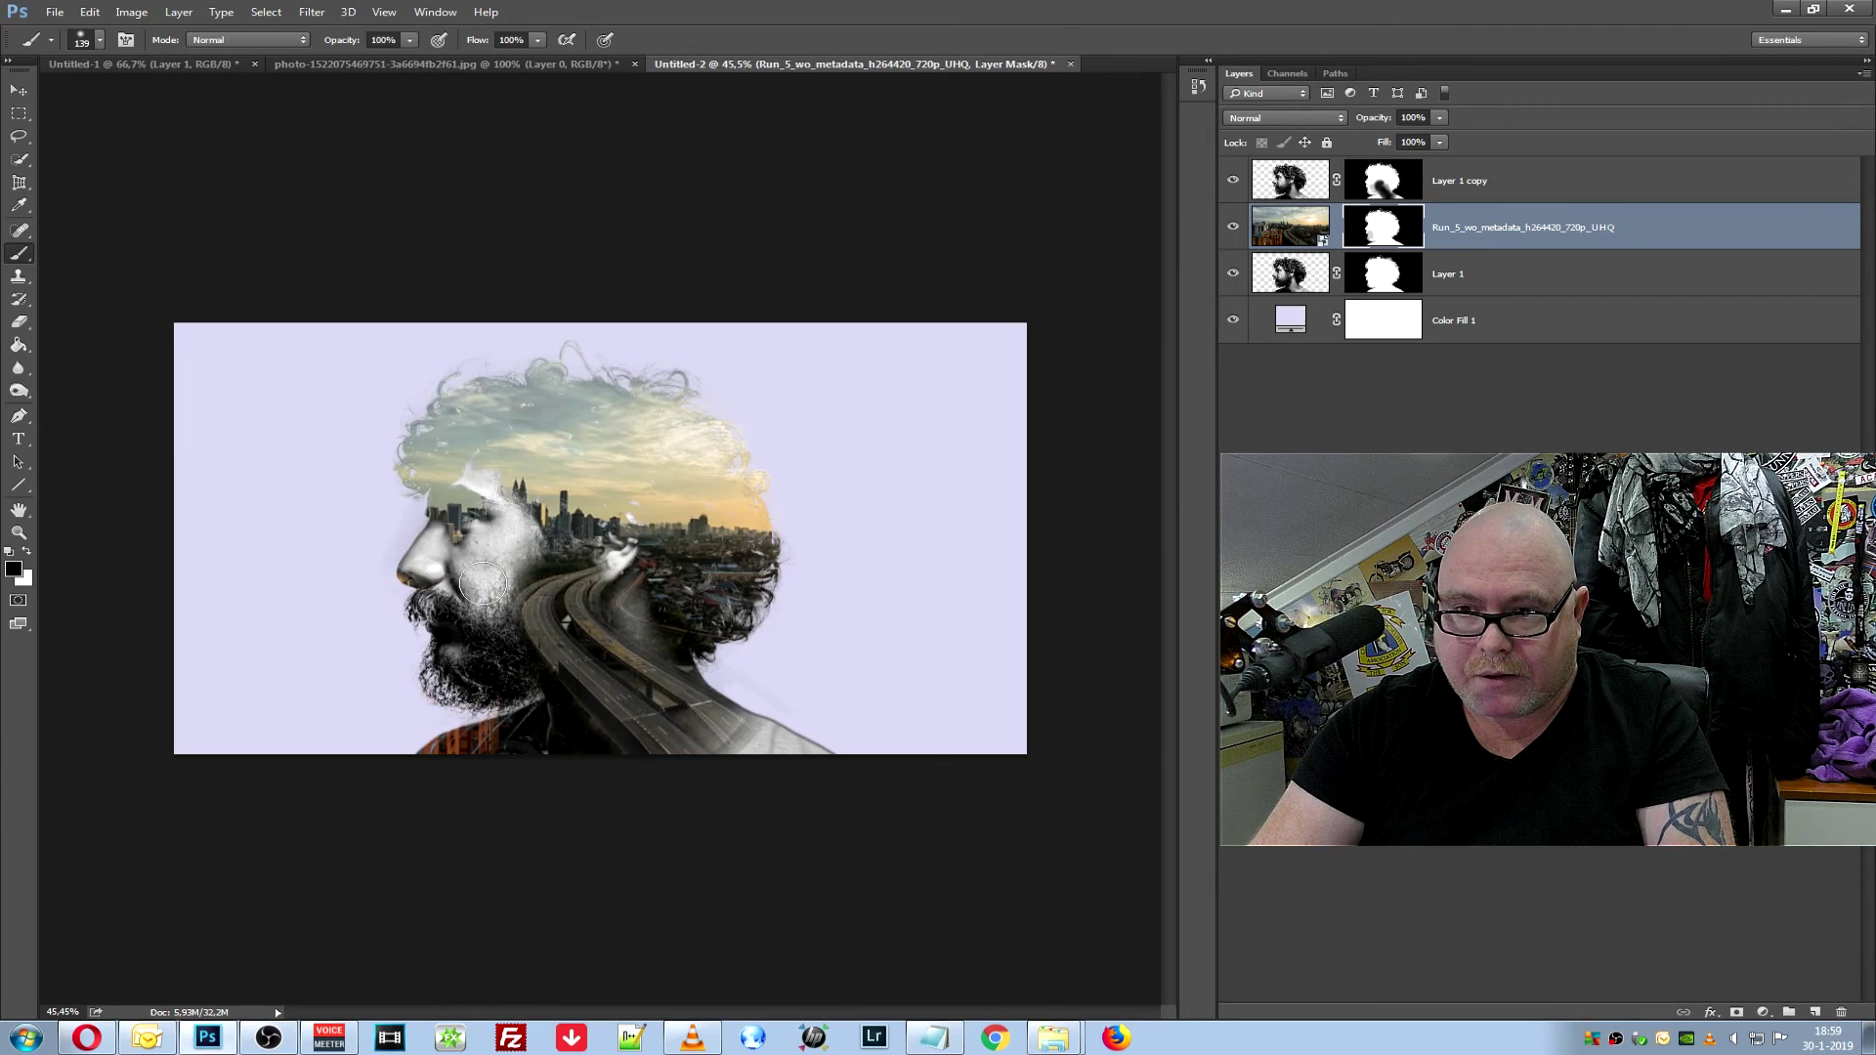
{"action": "mouse_move", "coordinate": [459, 516]}
{"action": "left_mouse_down"}
{"action": "mouse_move", "coordinate": [447, 503]}
{"action": "mouse_move", "coordinate": [479, 525]}
{"action": "mouse_move", "coordinate": [425, 581]}
{"action": "mouse_move", "coordinate": [430, 640]}
{"action": "mouse_move", "coordinate": [464, 664]}
{"action": "mouse_move", "coordinate": [459, 585]}
{"action": "left_mouse_up"}
{"action": "scroll", "coordinate": [455, 587], "scroll_direction": "up", "scroll_amount": 3}
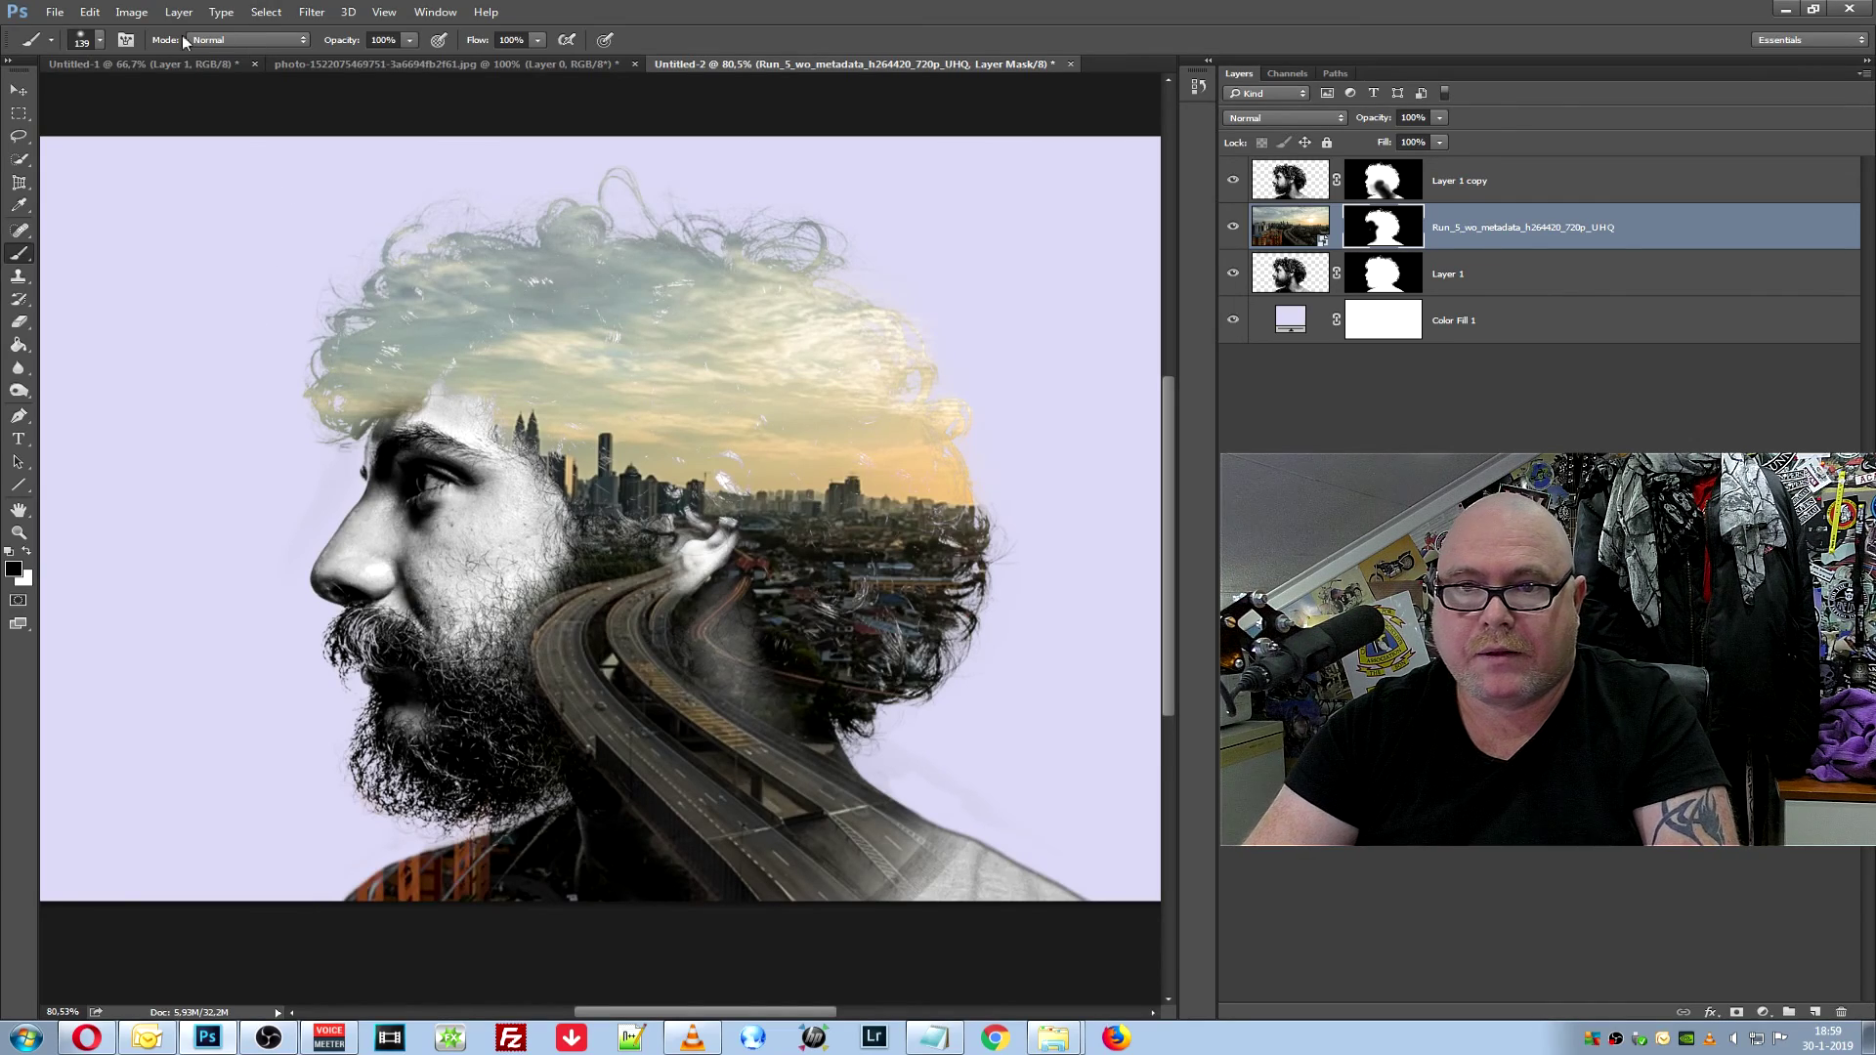
With a 34 px brush, paint around the ear to bring back the beard and dark curls
{"action": "left_click", "coordinate": [102, 40]}
{"action": "left_click", "coordinate": [127, 92]}
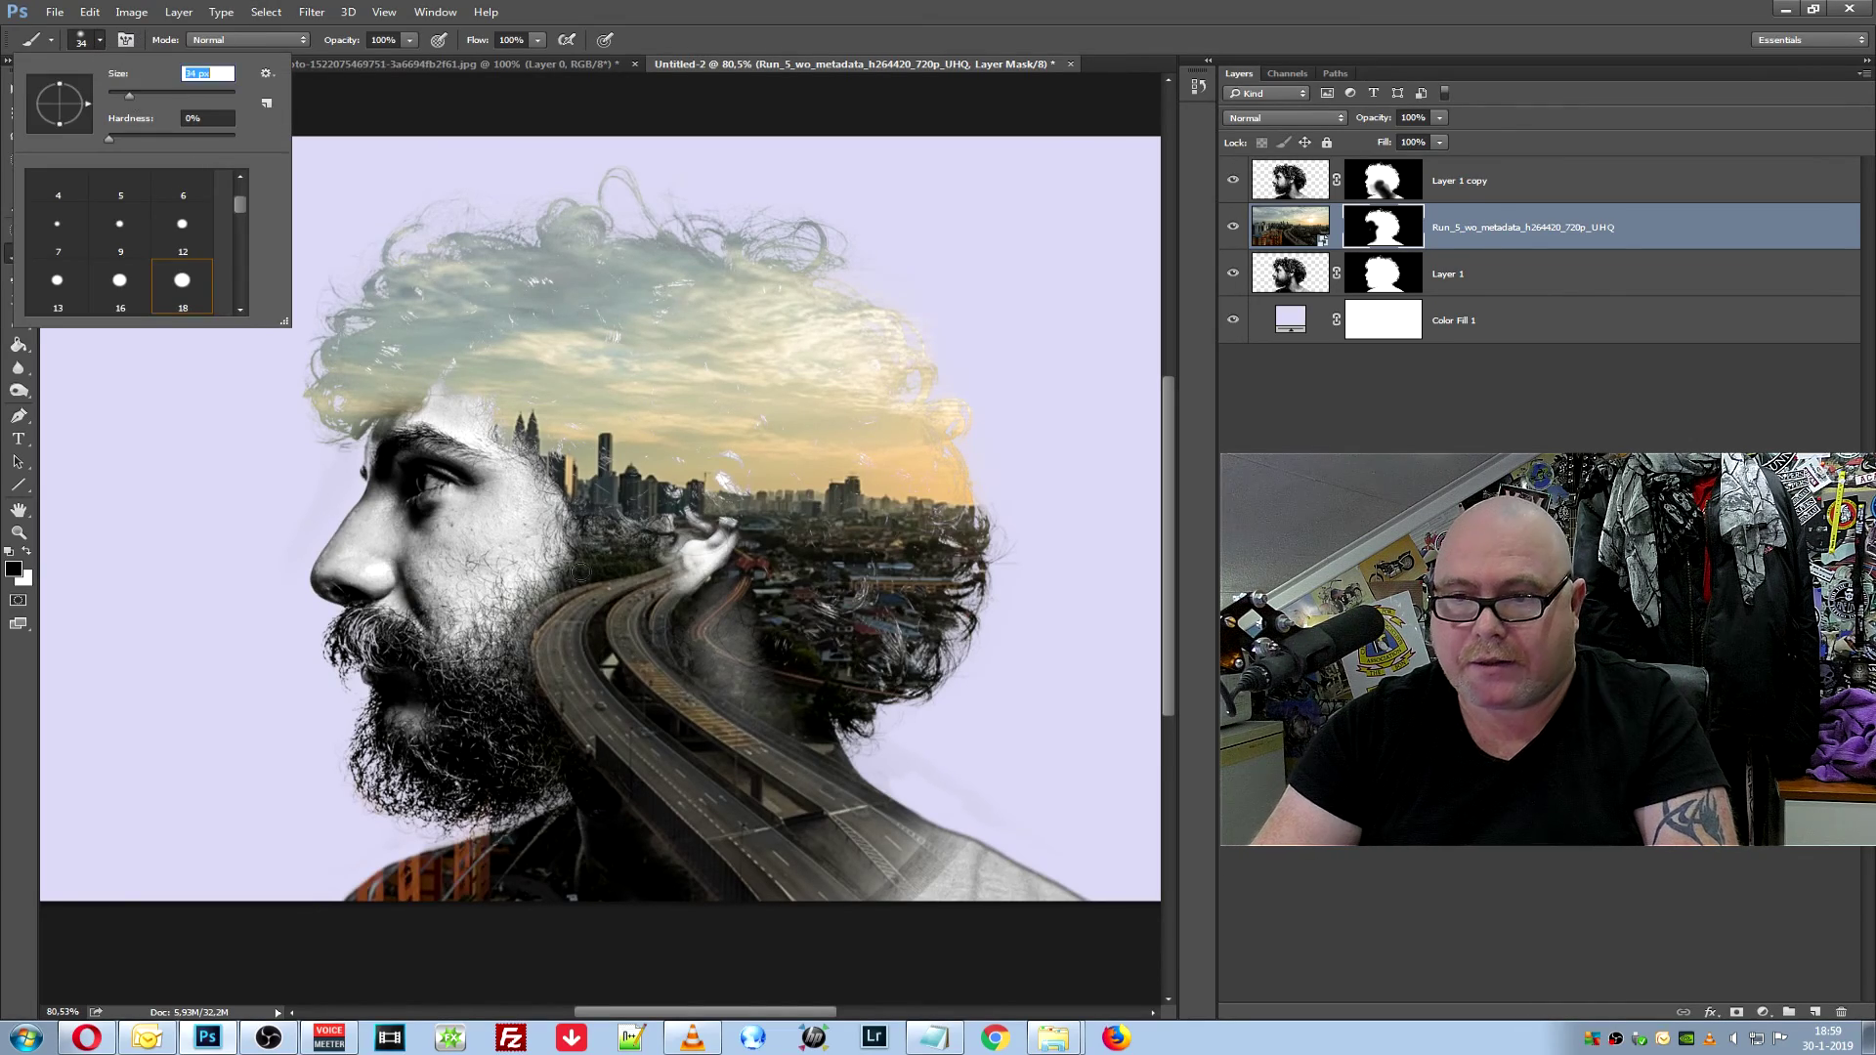
{"action": "left_click", "coordinate": [591, 547]}
{"action": "left_click_drag", "start_coordinate": [623, 536], "coordinate": [561, 578]}
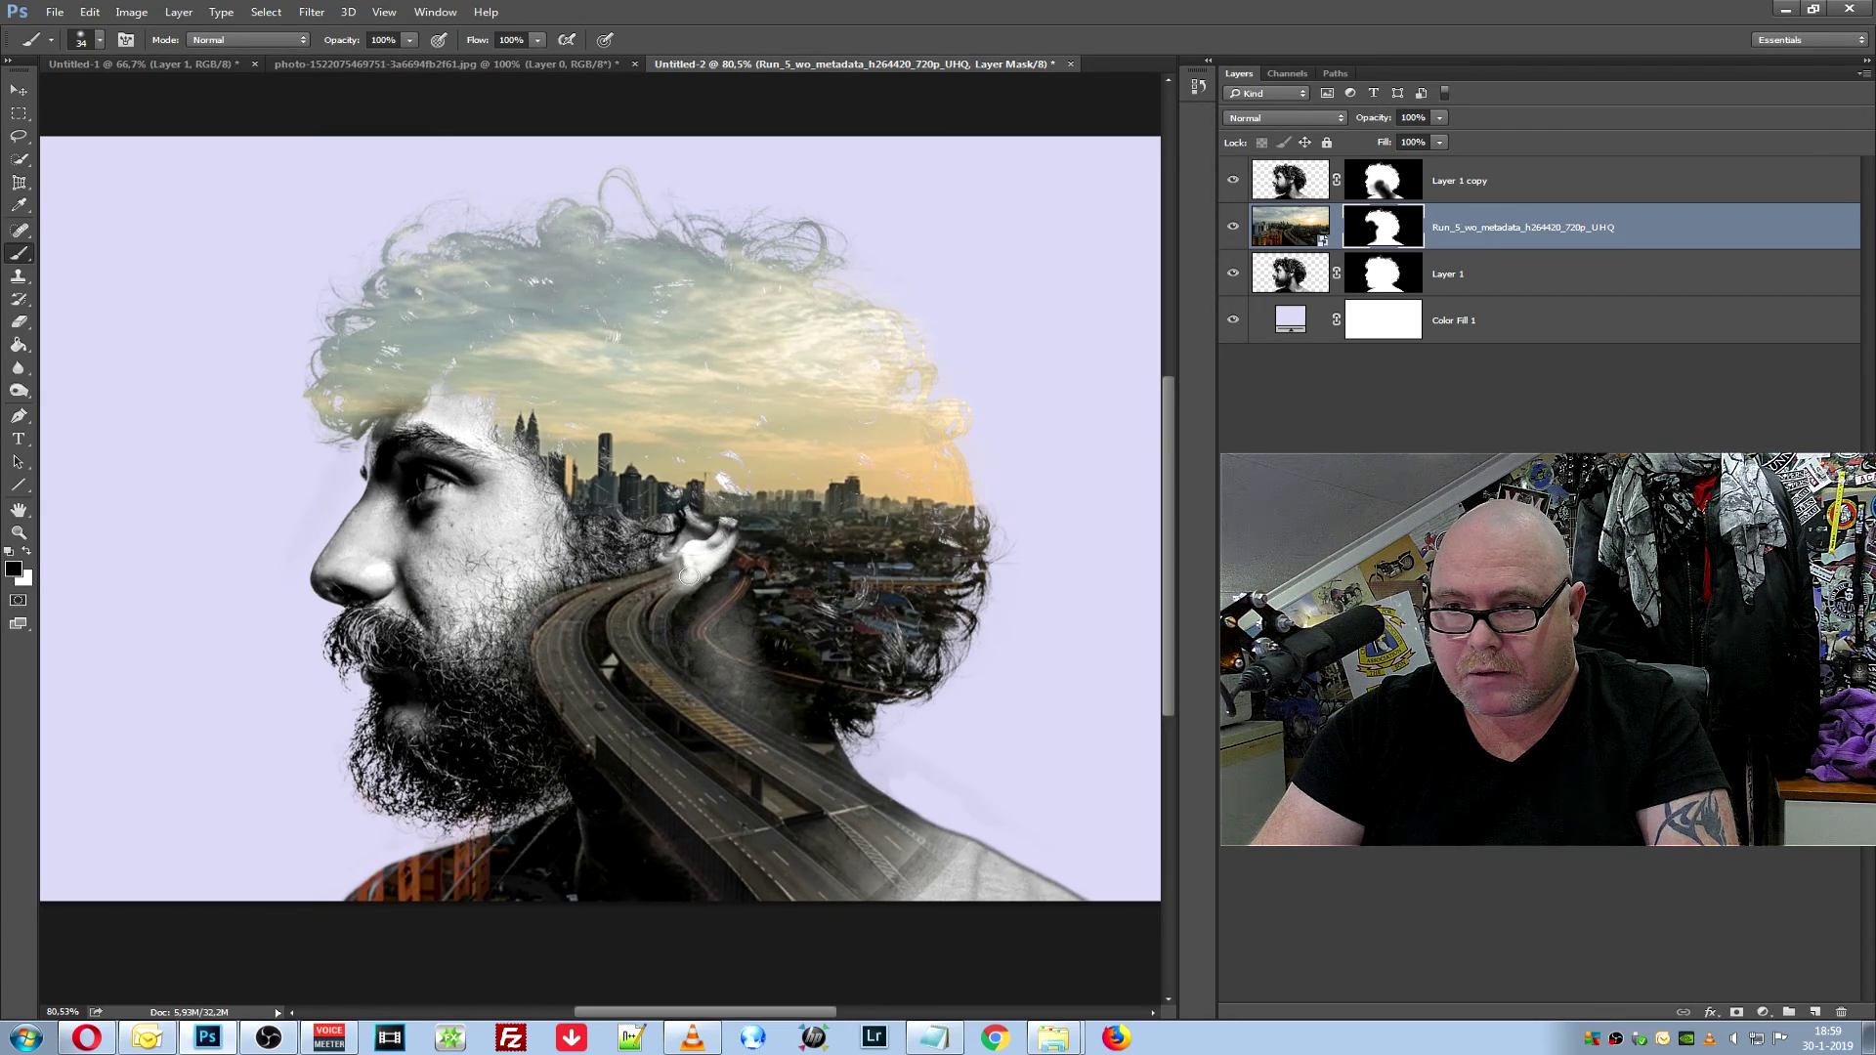
{"action": "mouse_move", "coordinate": [728, 528]}
{"action": "left_mouse_down"}
{"action": "mouse_move", "coordinate": [722, 476]}
{"action": "mouse_move", "coordinate": [695, 509]}
{"action": "left_mouse_up"}
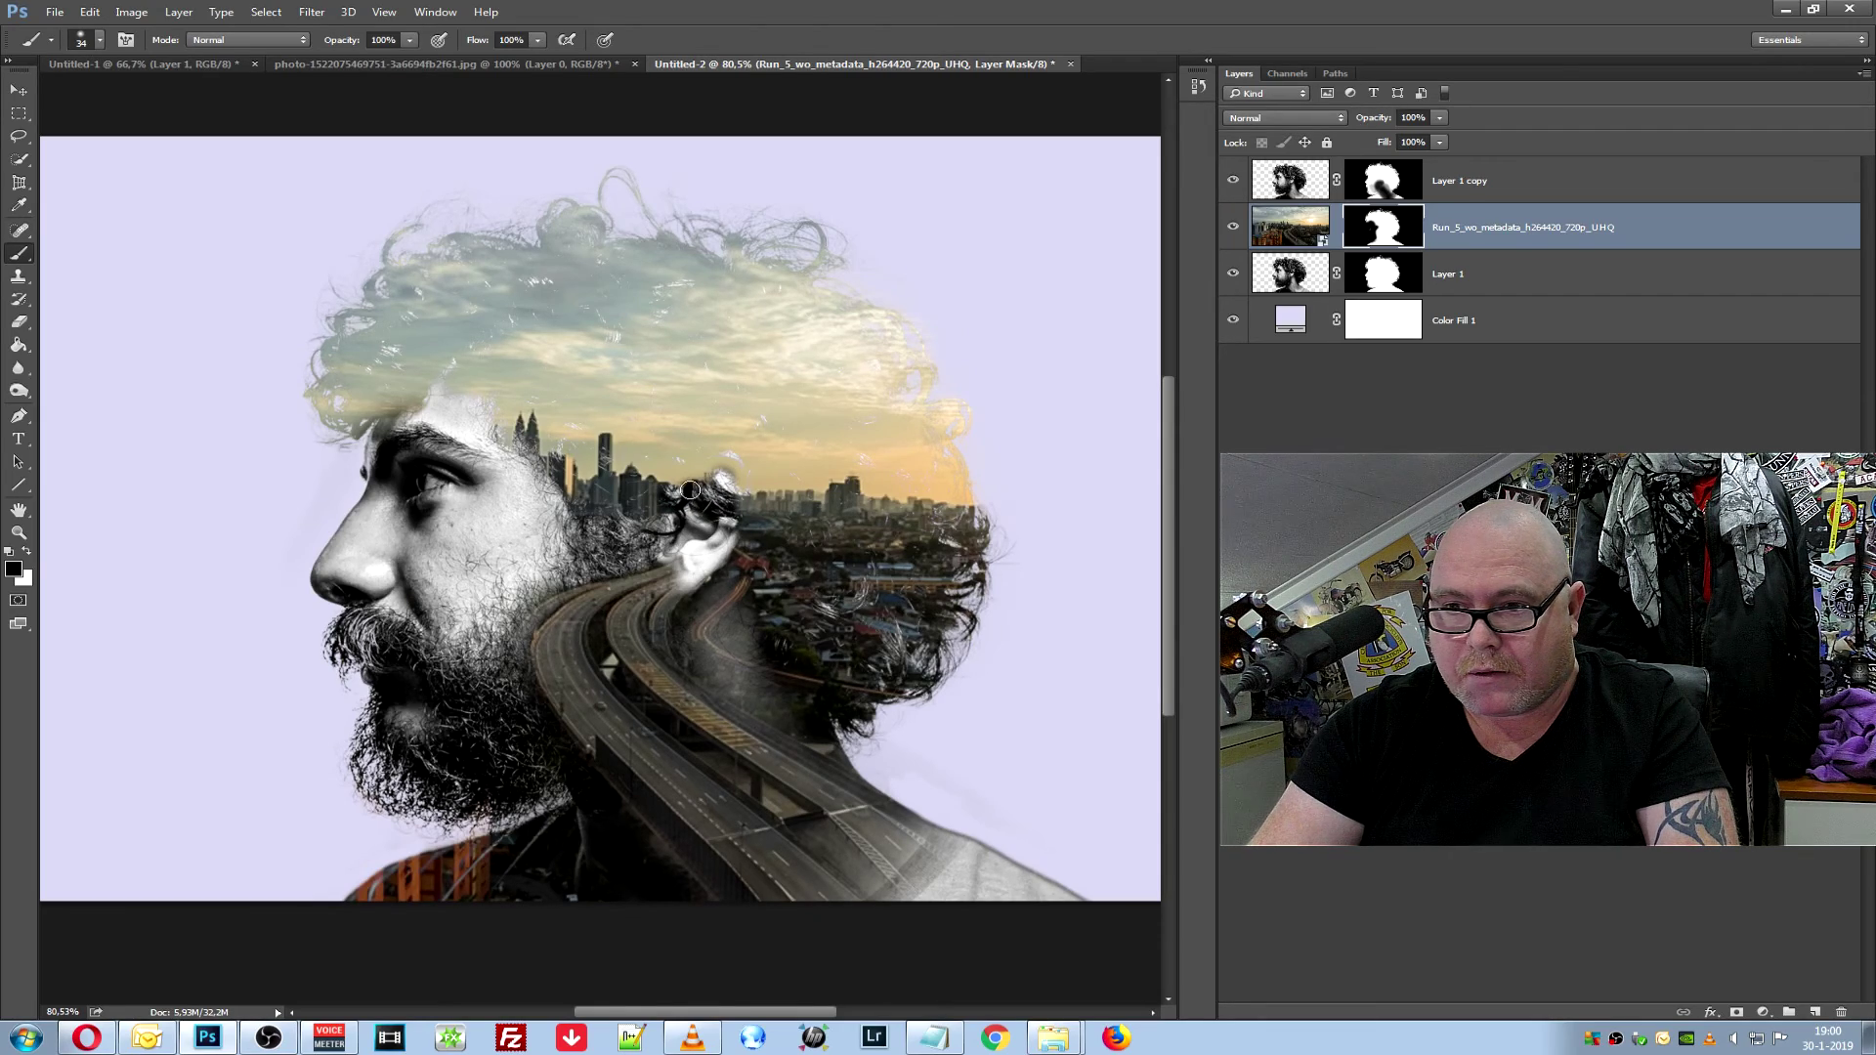
{"action": "key", "text": "ctrl+alt+backslash"}
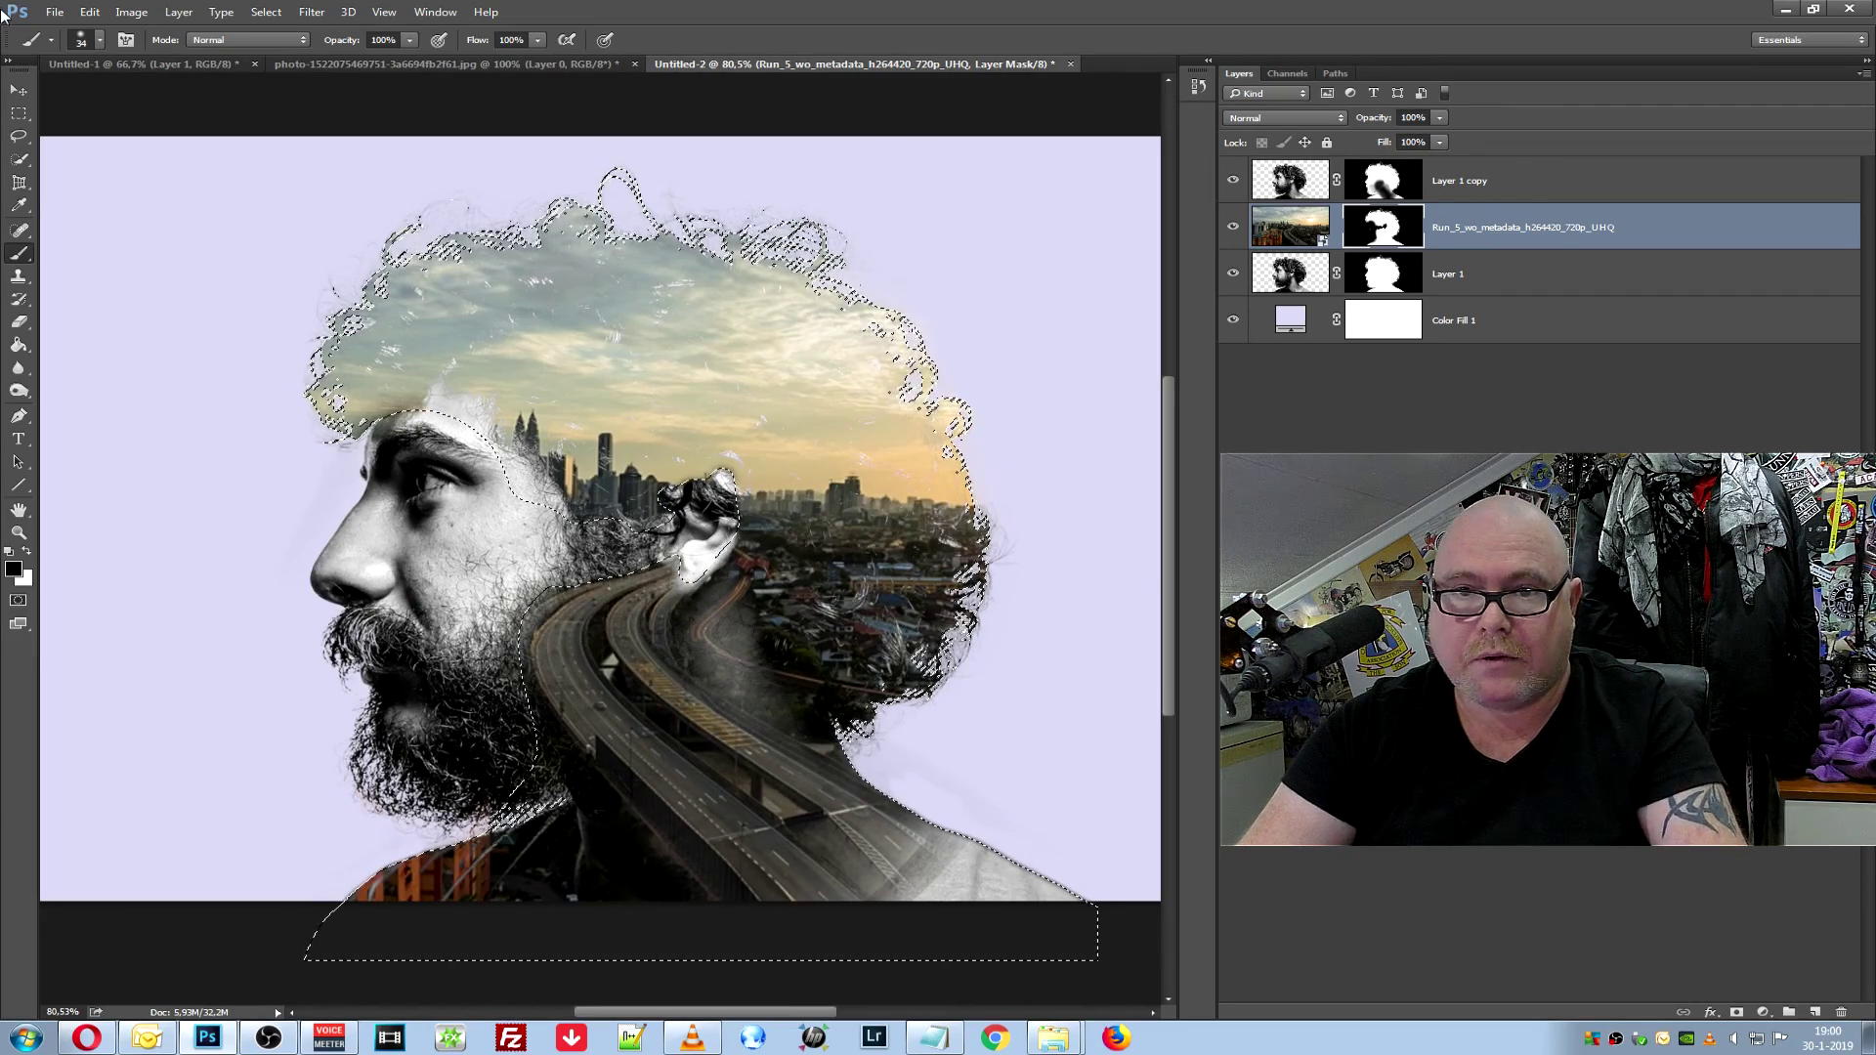
Deselect the head and paint the city mask black over the lower neck and shoulder
{"action": "key", "text": "ctrl+d"}
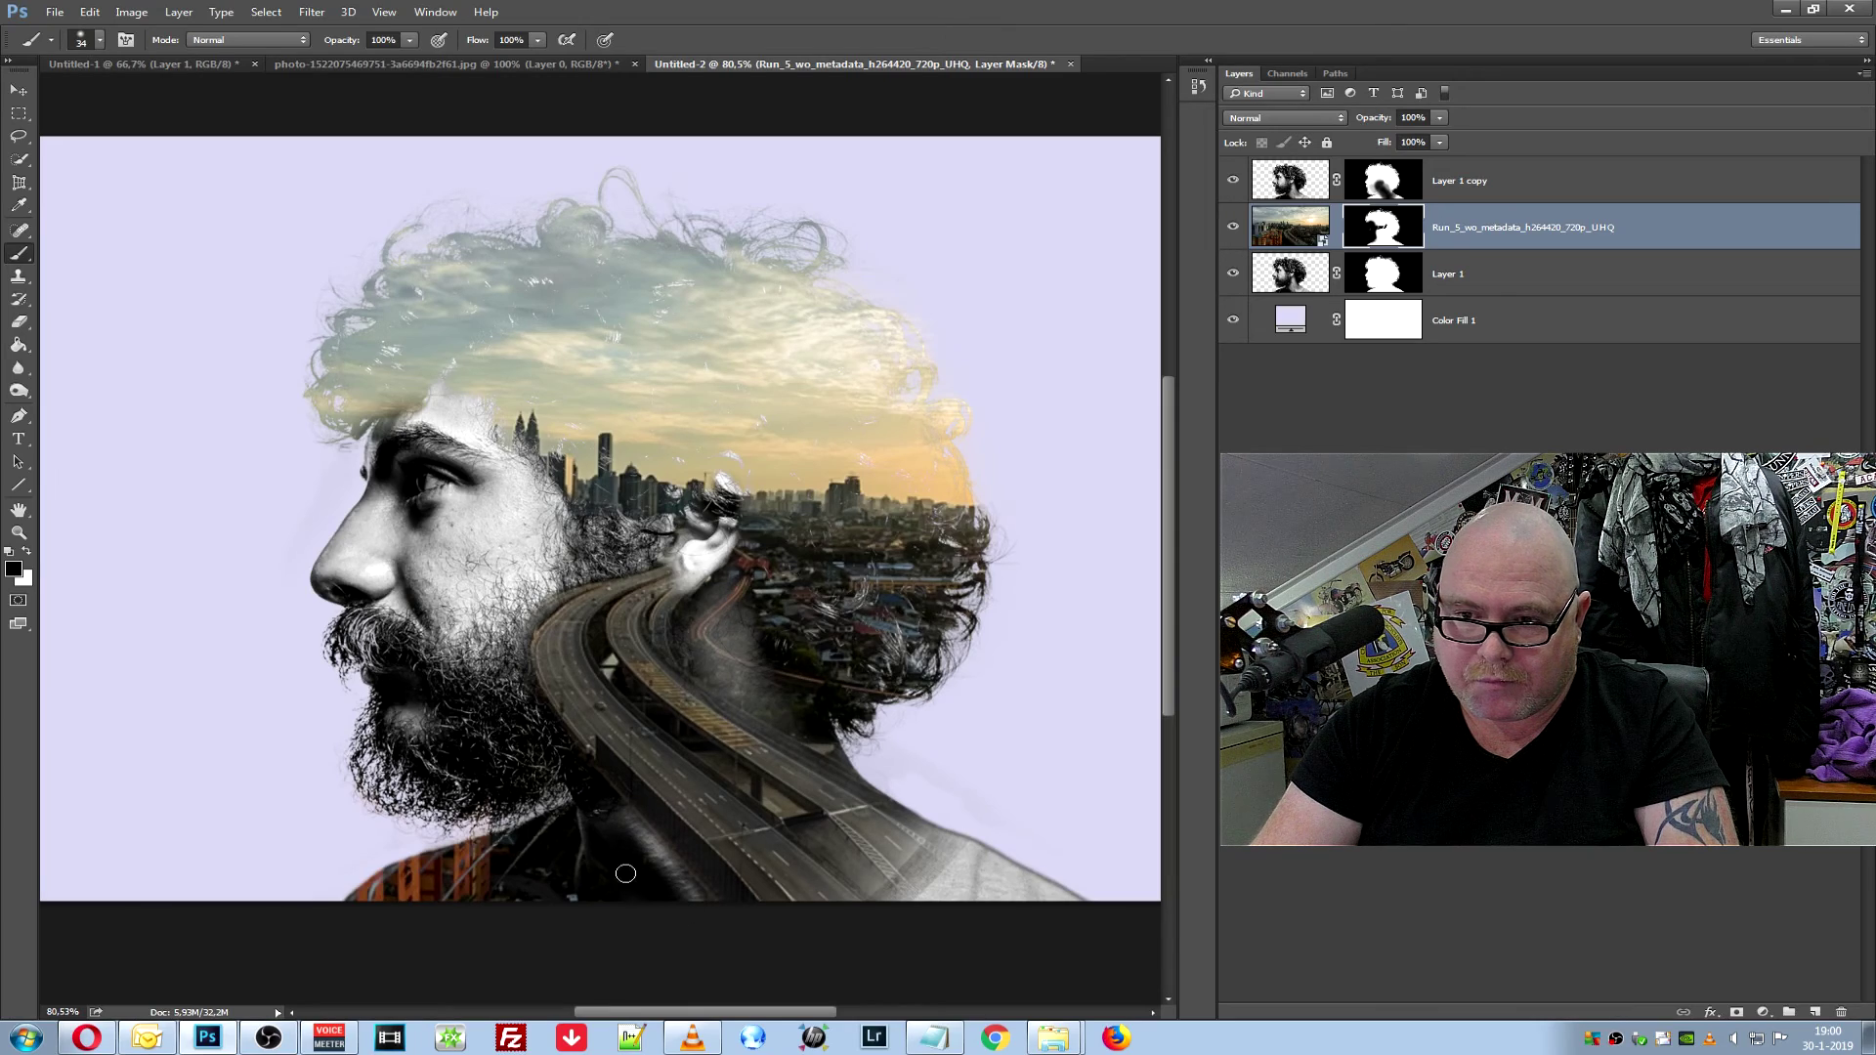
{"action": "mouse_move", "coordinate": [943, 838]}
{"action": "left_mouse_down"}
{"action": "mouse_move", "coordinate": [872, 901]}
{"action": "mouse_move", "coordinate": [948, 859]}
{"action": "mouse_move", "coordinate": [916, 895]}
{"action": "left_mouse_up"}
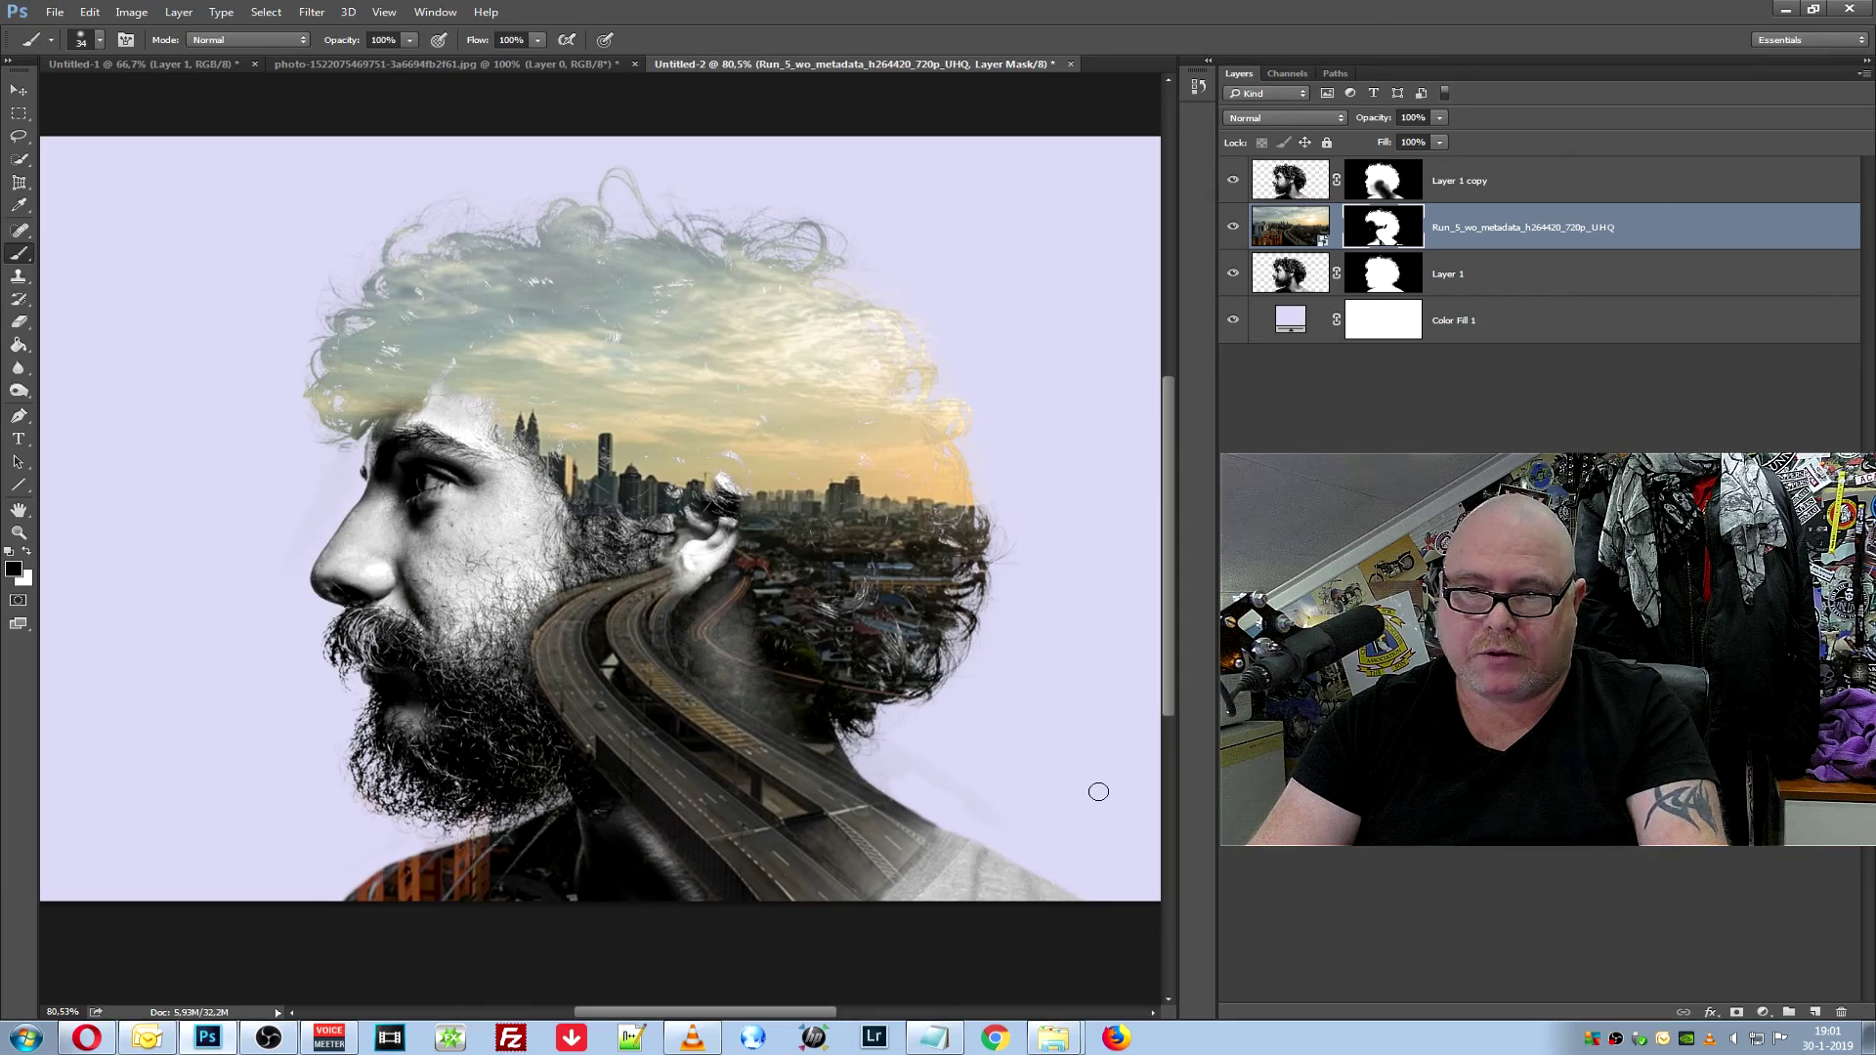
{"action": "scroll", "coordinate": [803, 657], "scroll_direction": "down", "scroll_amount": 1}
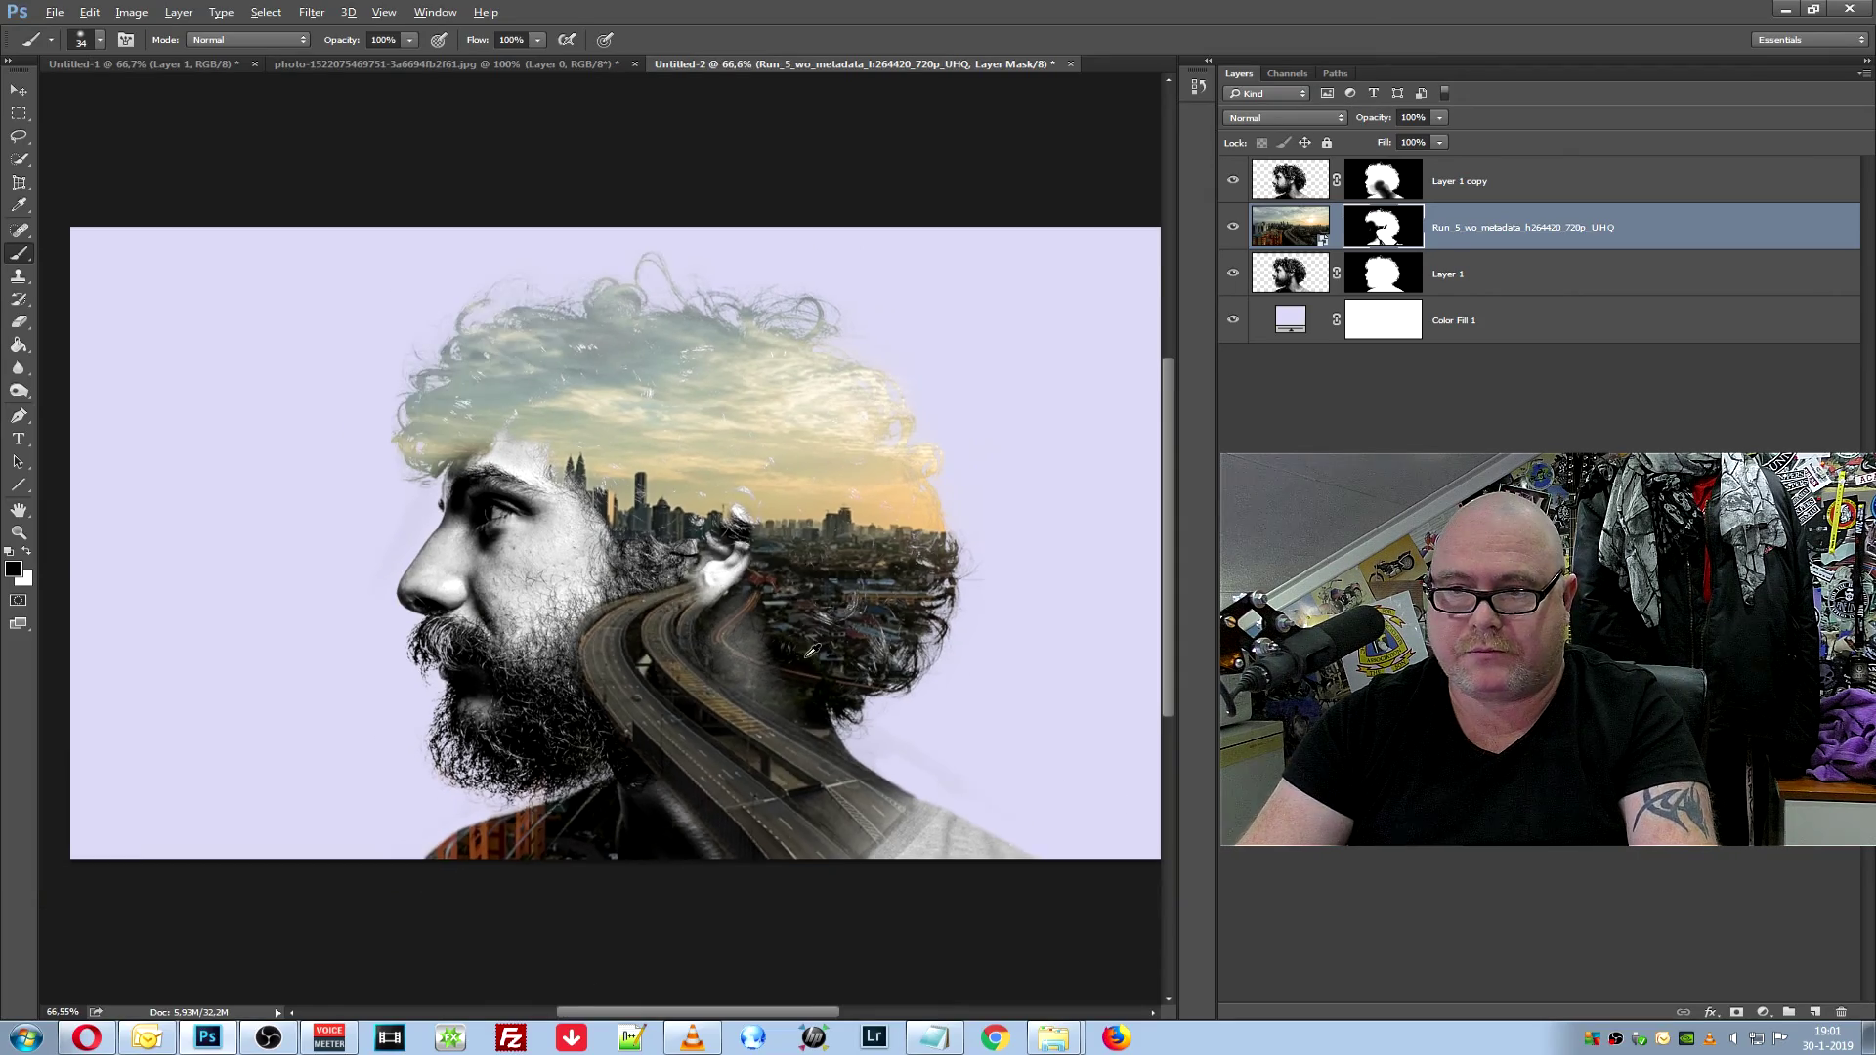
{"action": "scroll", "coordinate": [803, 656], "scroll_direction": "down", "scroll_amount": 1}
{"action": "scroll", "coordinate": [803, 657], "scroll_direction": "down", "scroll_amount": 1}
{"action": "scroll", "coordinate": [644, 630], "scroll_direction": "up", "scroll_amount": 2}
{"action": "scroll", "coordinate": [645, 630], "scroll_direction": "up", "scroll_amount": 3}
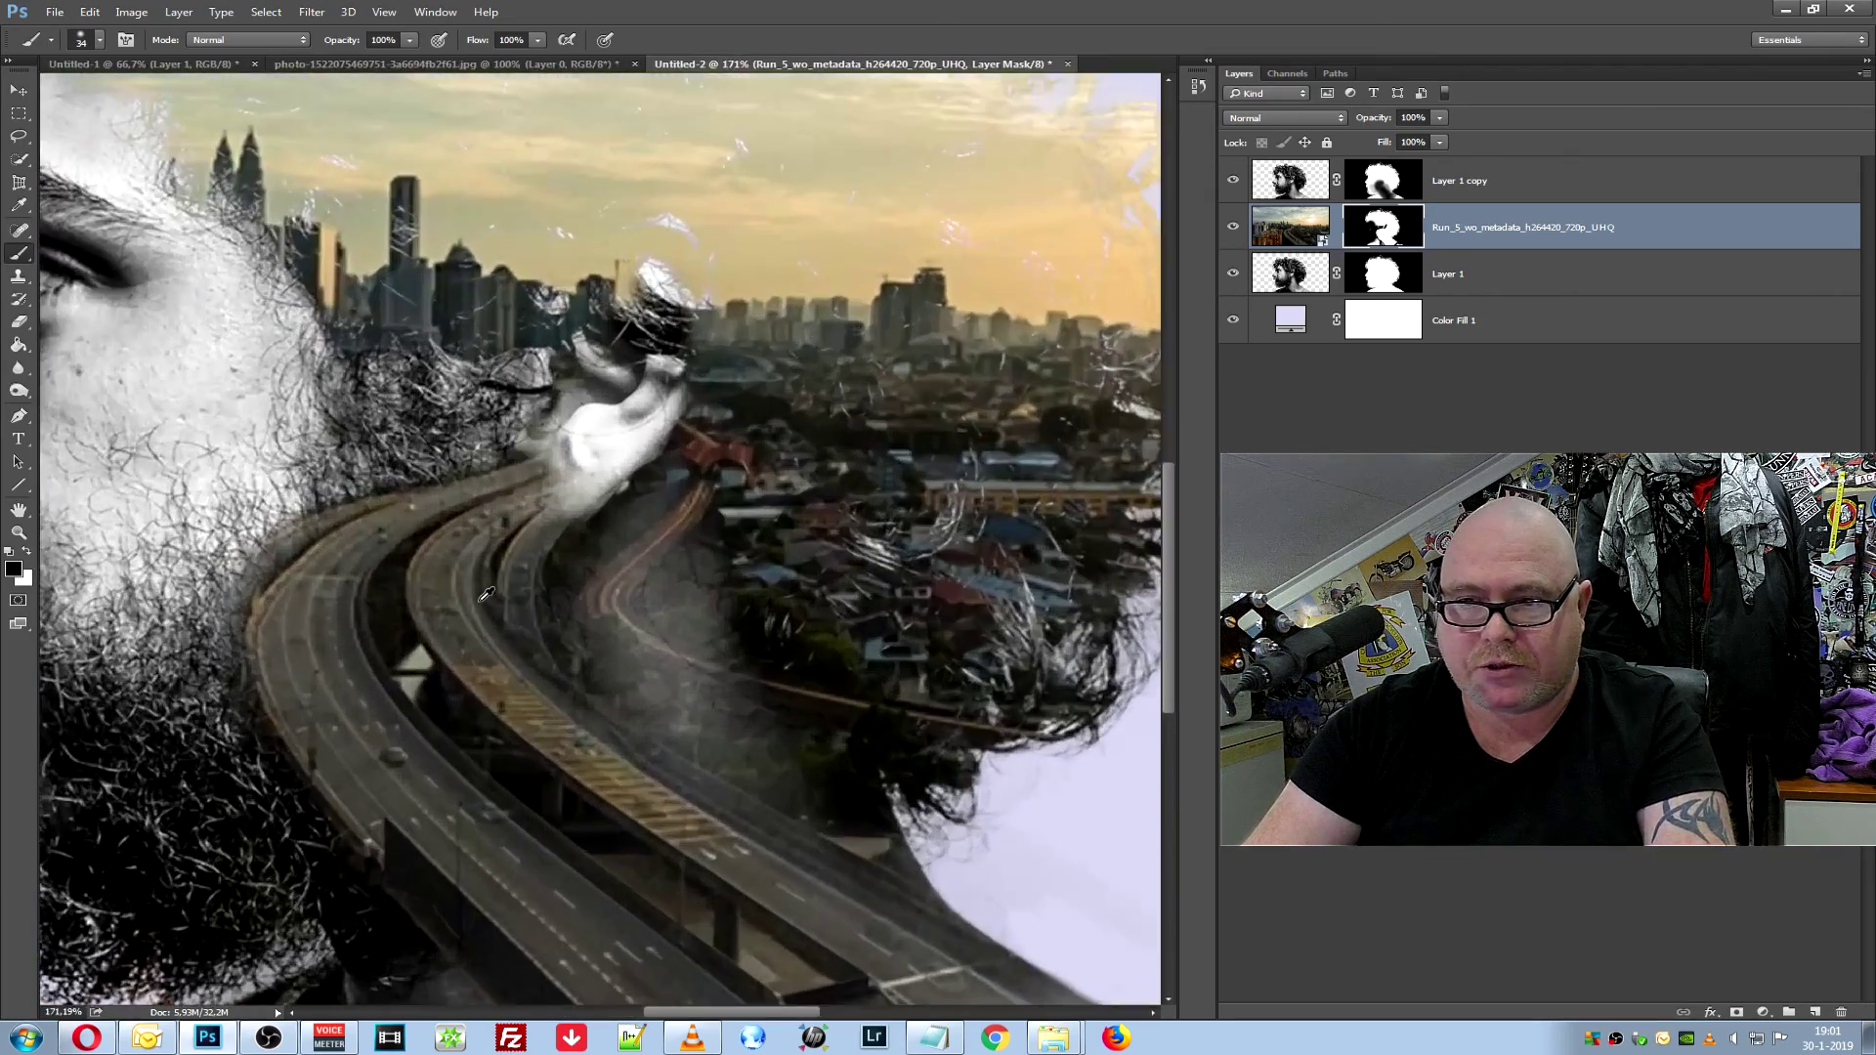
{"action": "scroll", "coordinate": [485, 594], "scroll_direction": "down", "scroll_amount": 2}
{"action": "scroll", "coordinate": [508, 611], "scroll_direction": "down", "scroll_amount": 1}
{"action": "scroll", "coordinate": [537, 630], "scroll_direction": "down", "scroll_amount": 1}
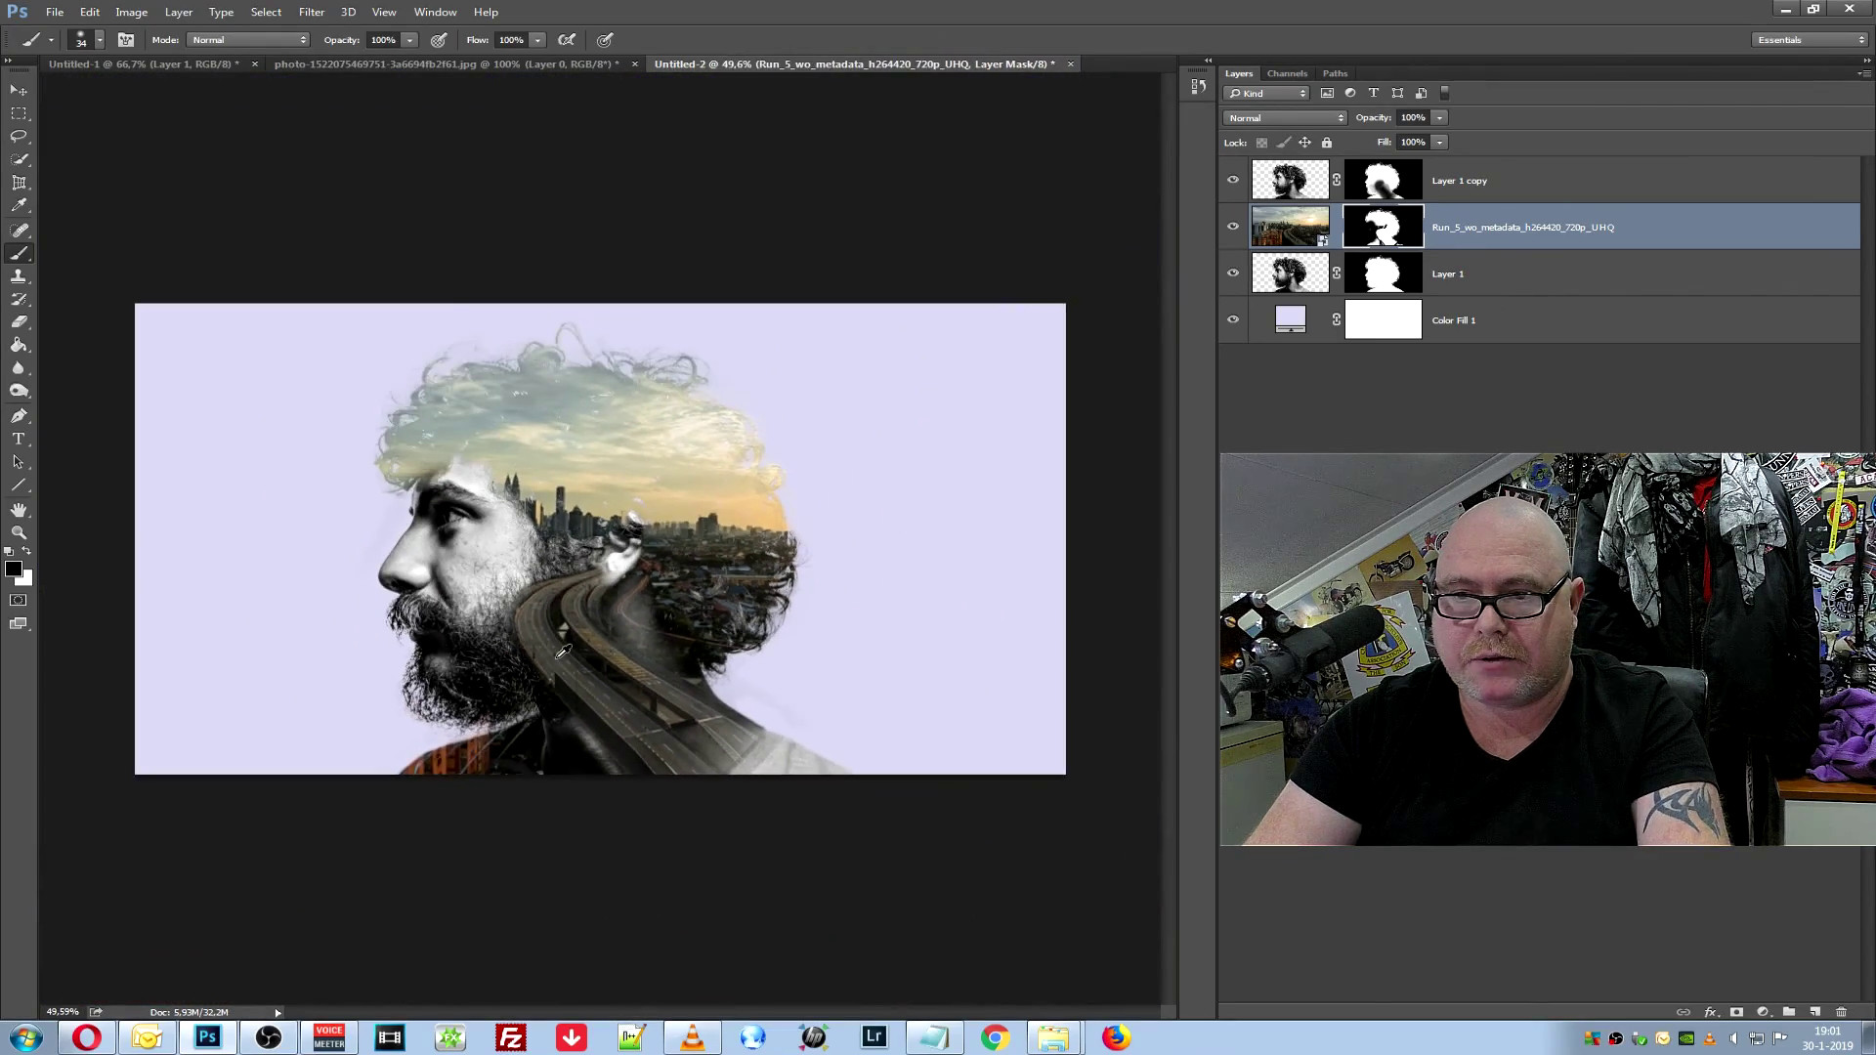
{"action": "scroll", "coordinate": [563, 652], "scroll_direction": "up", "scroll_amount": 1}
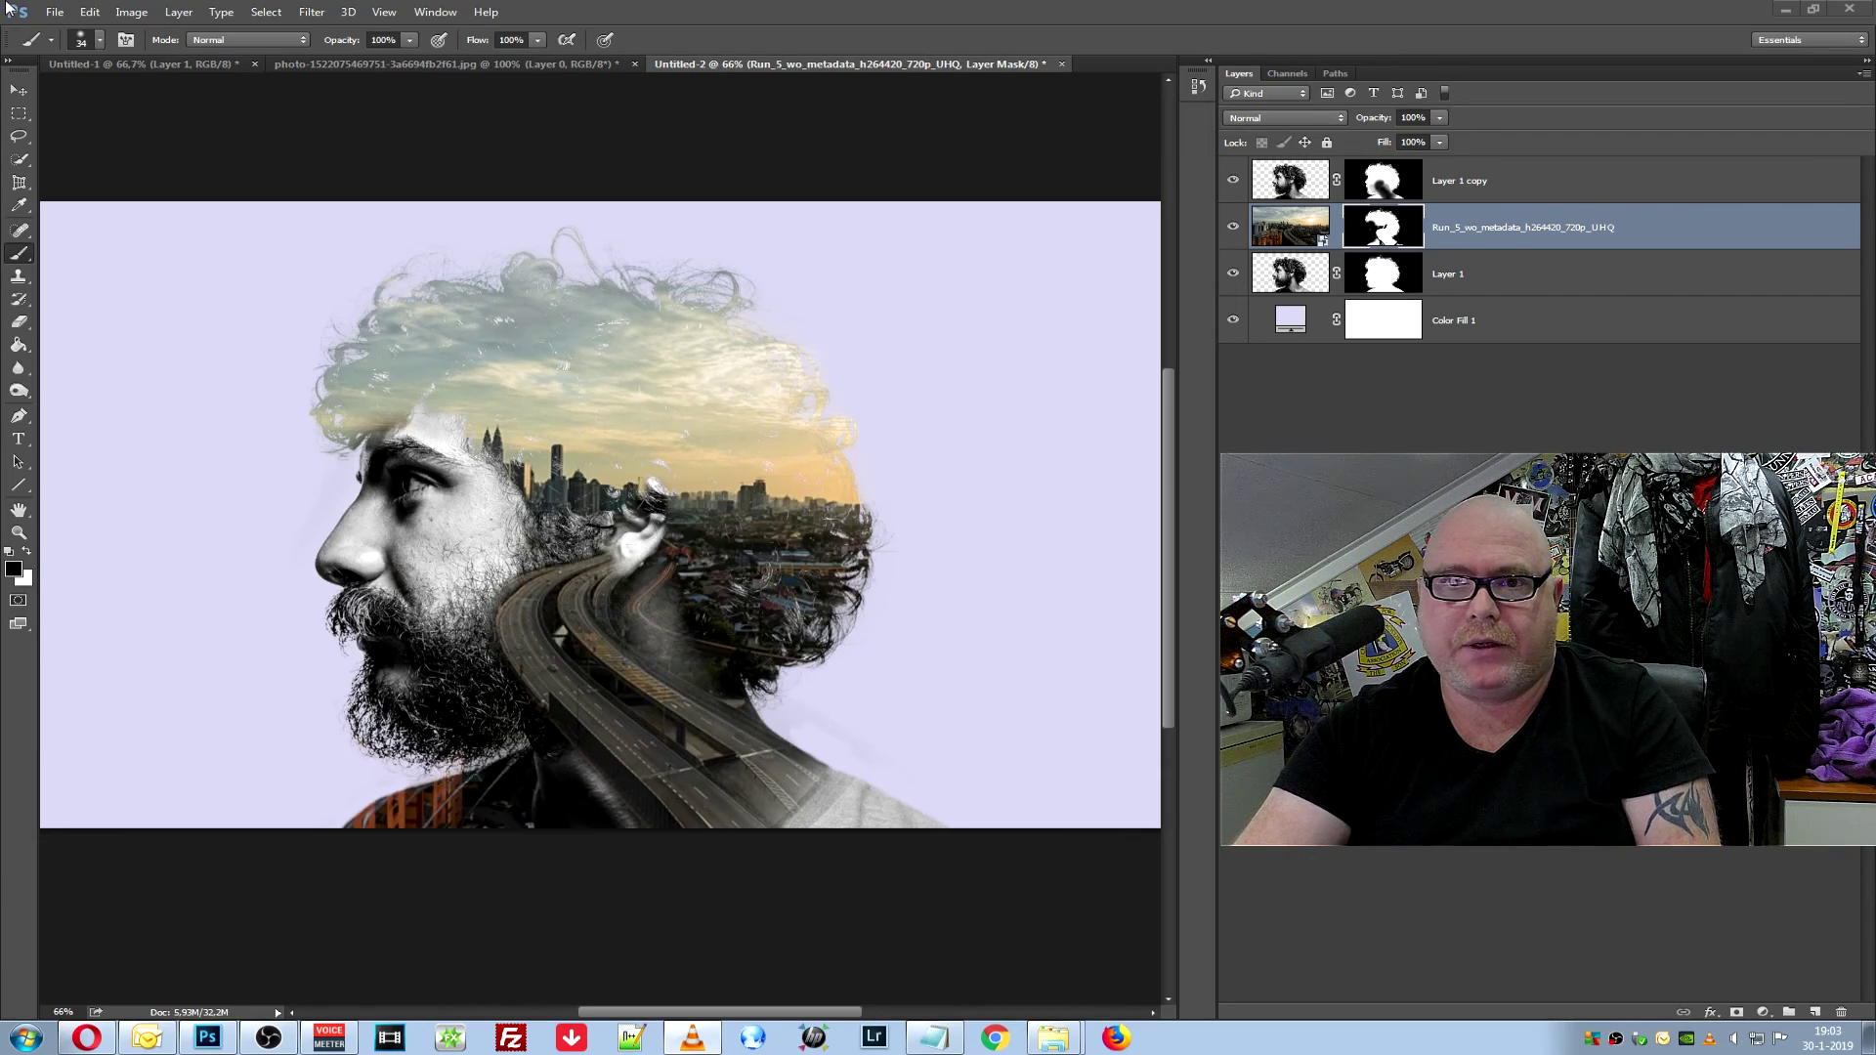
{"action": "left_click", "coordinate": [54, 12]}
Save the composition as Untitled-2.psd in Photoshop format, accepting the compatibility option
{"action": "left_click", "coordinate": [98, 196]}
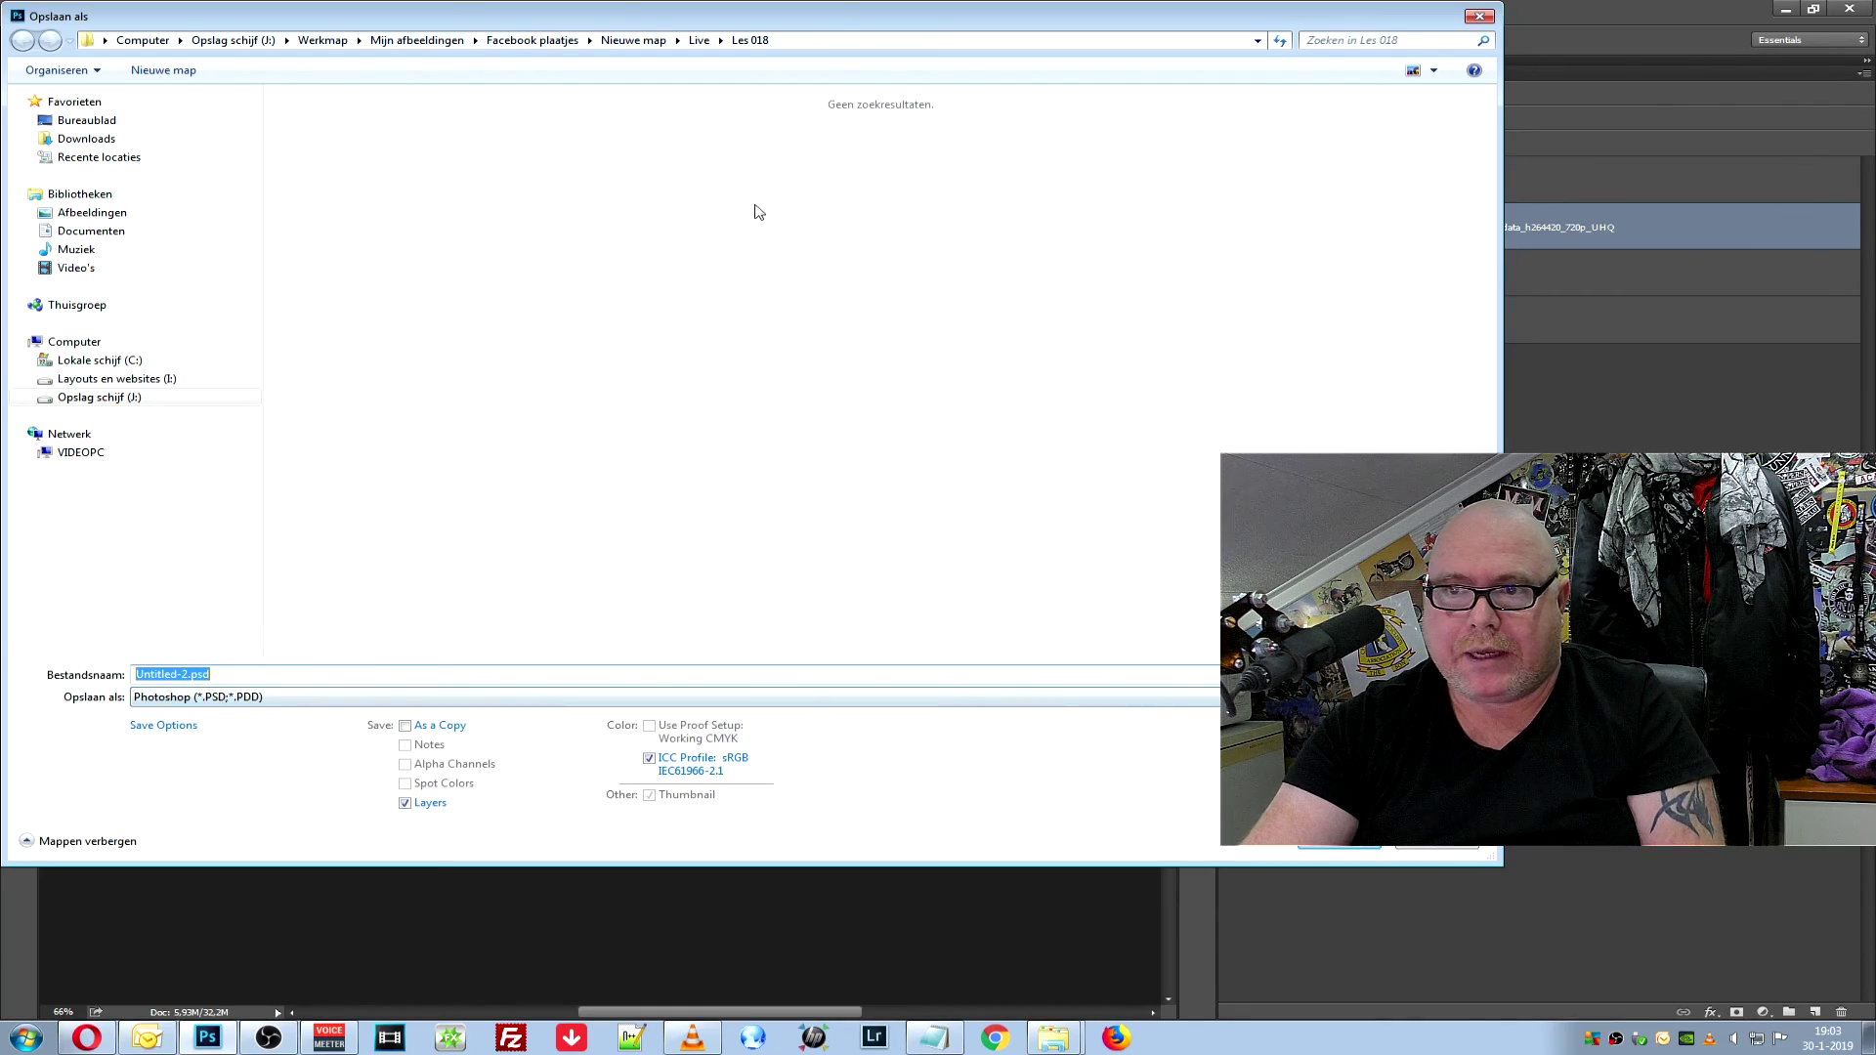
{"action": "left_click", "coordinate": [1329, 843]}
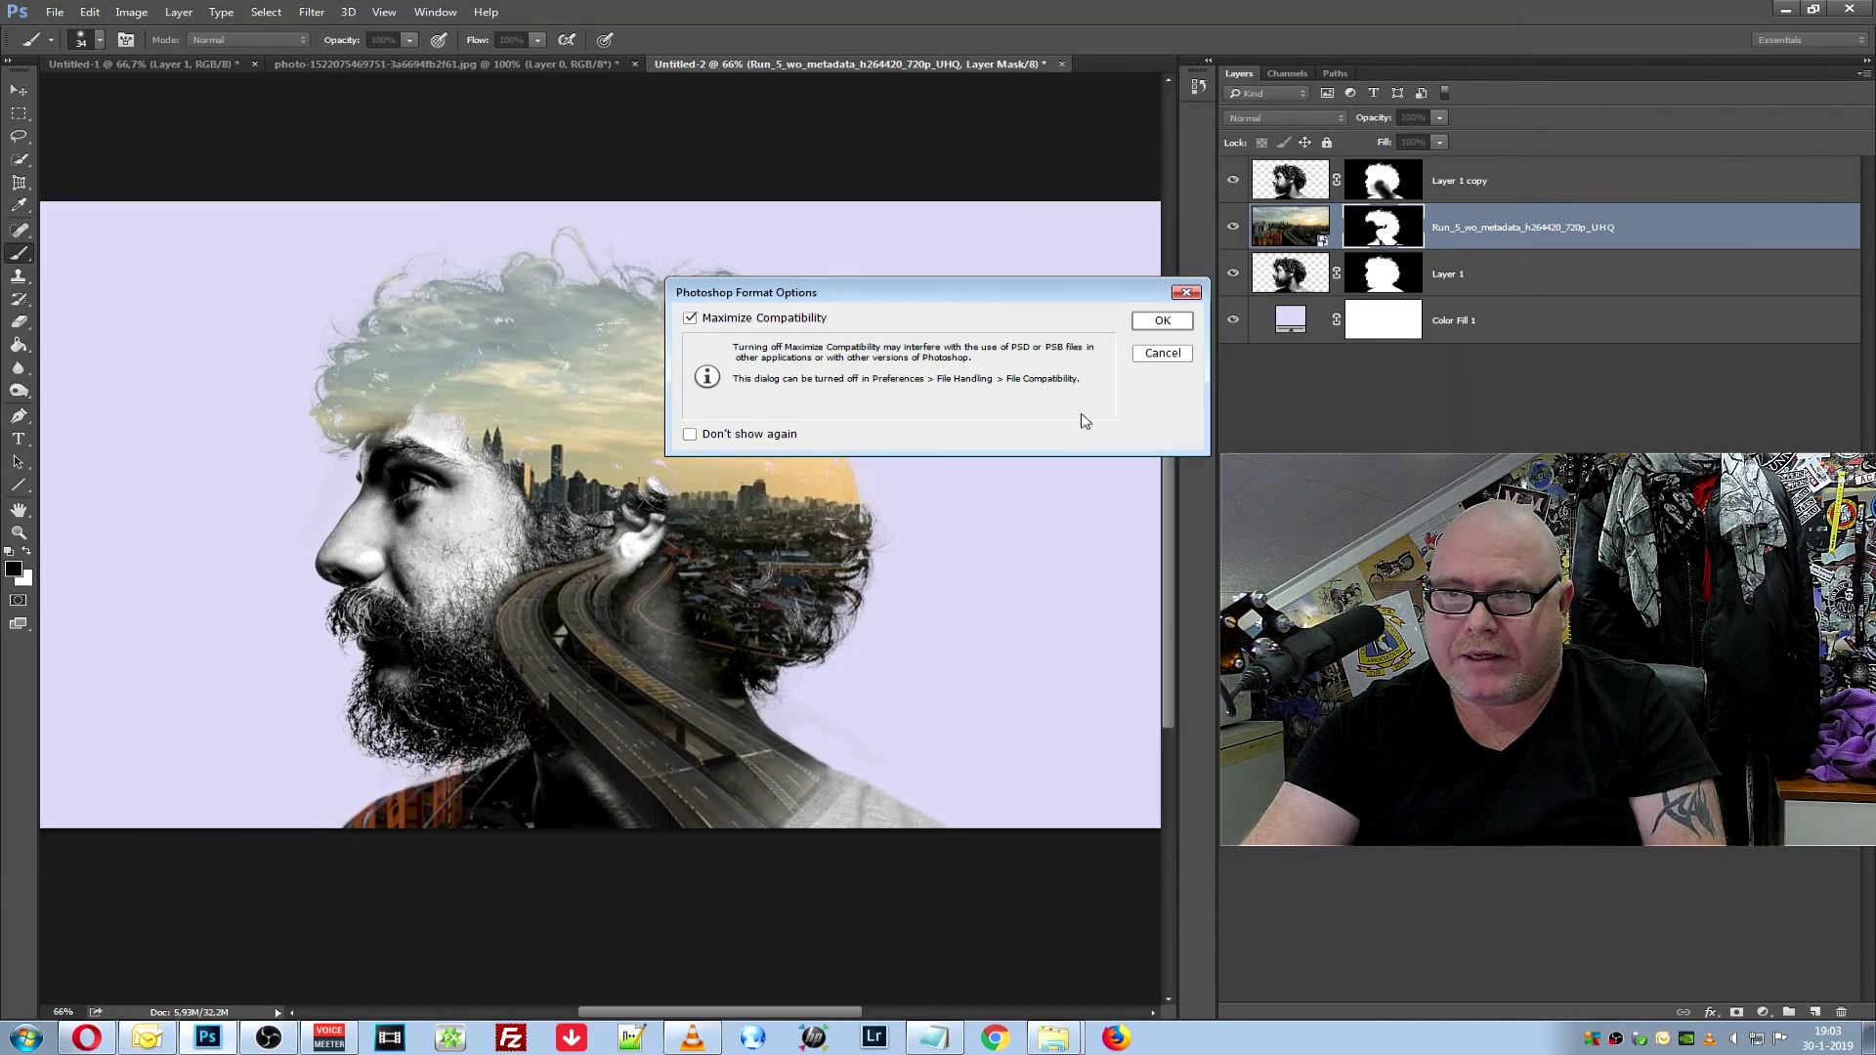
{"action": "left_click", "coordinate": [1157, 321]}
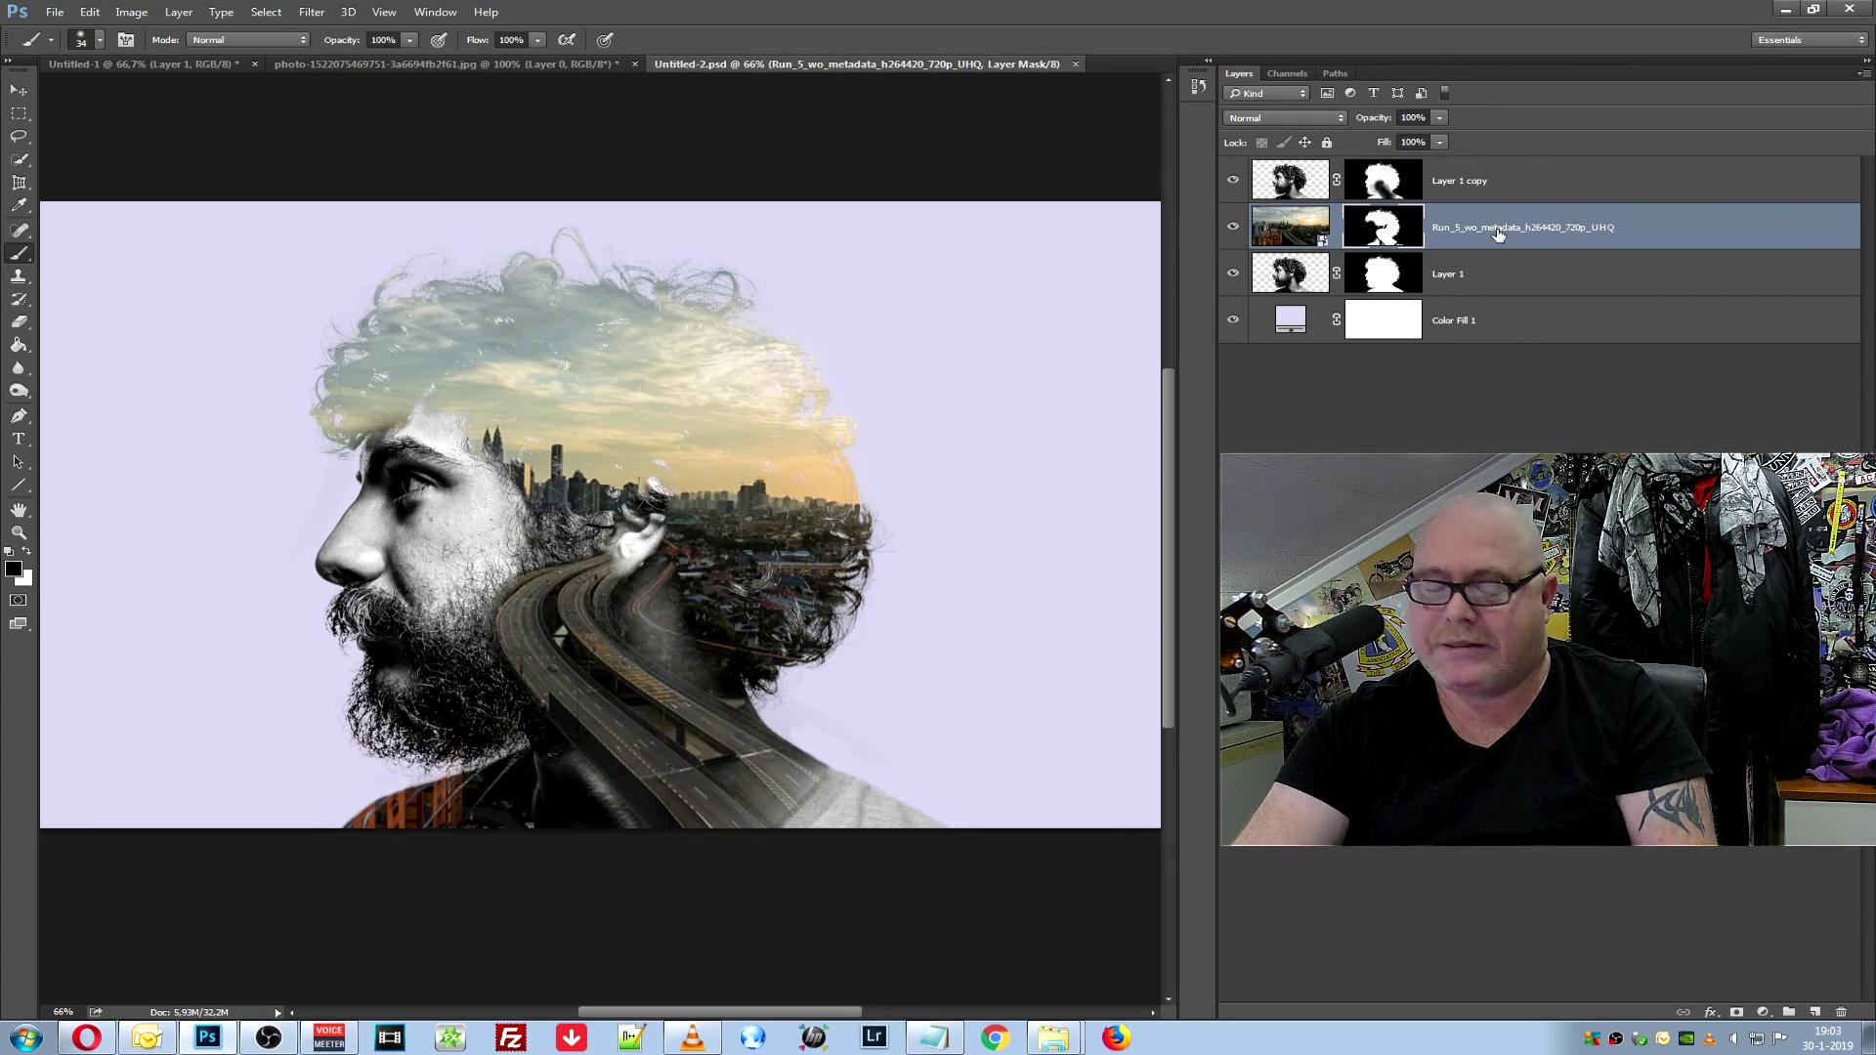
Duplicate the city layer below Layer 1 and delete the copy's layer mask
{"action": "left_click_drag", "start_coordinate": [1465, 226], "coordinate": [1479, 293]}
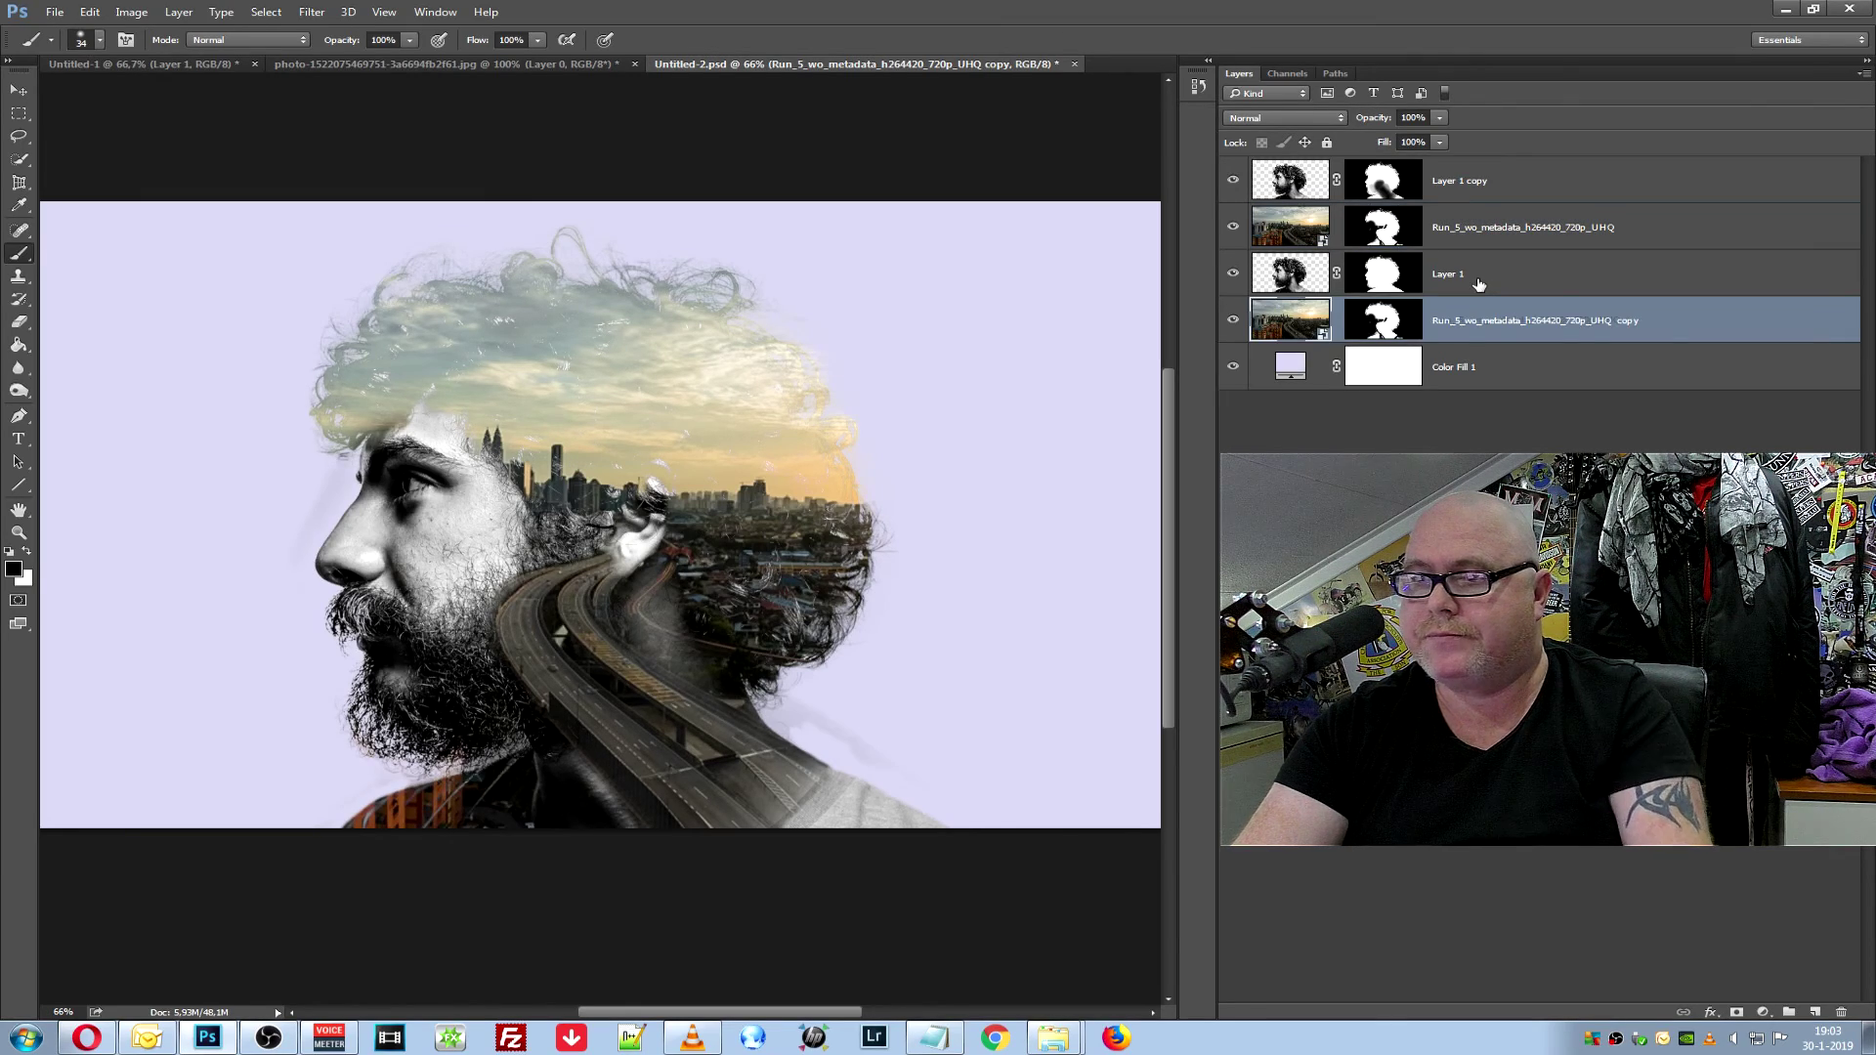
{"action": "left_click", "coordinate": [1383, 321]}
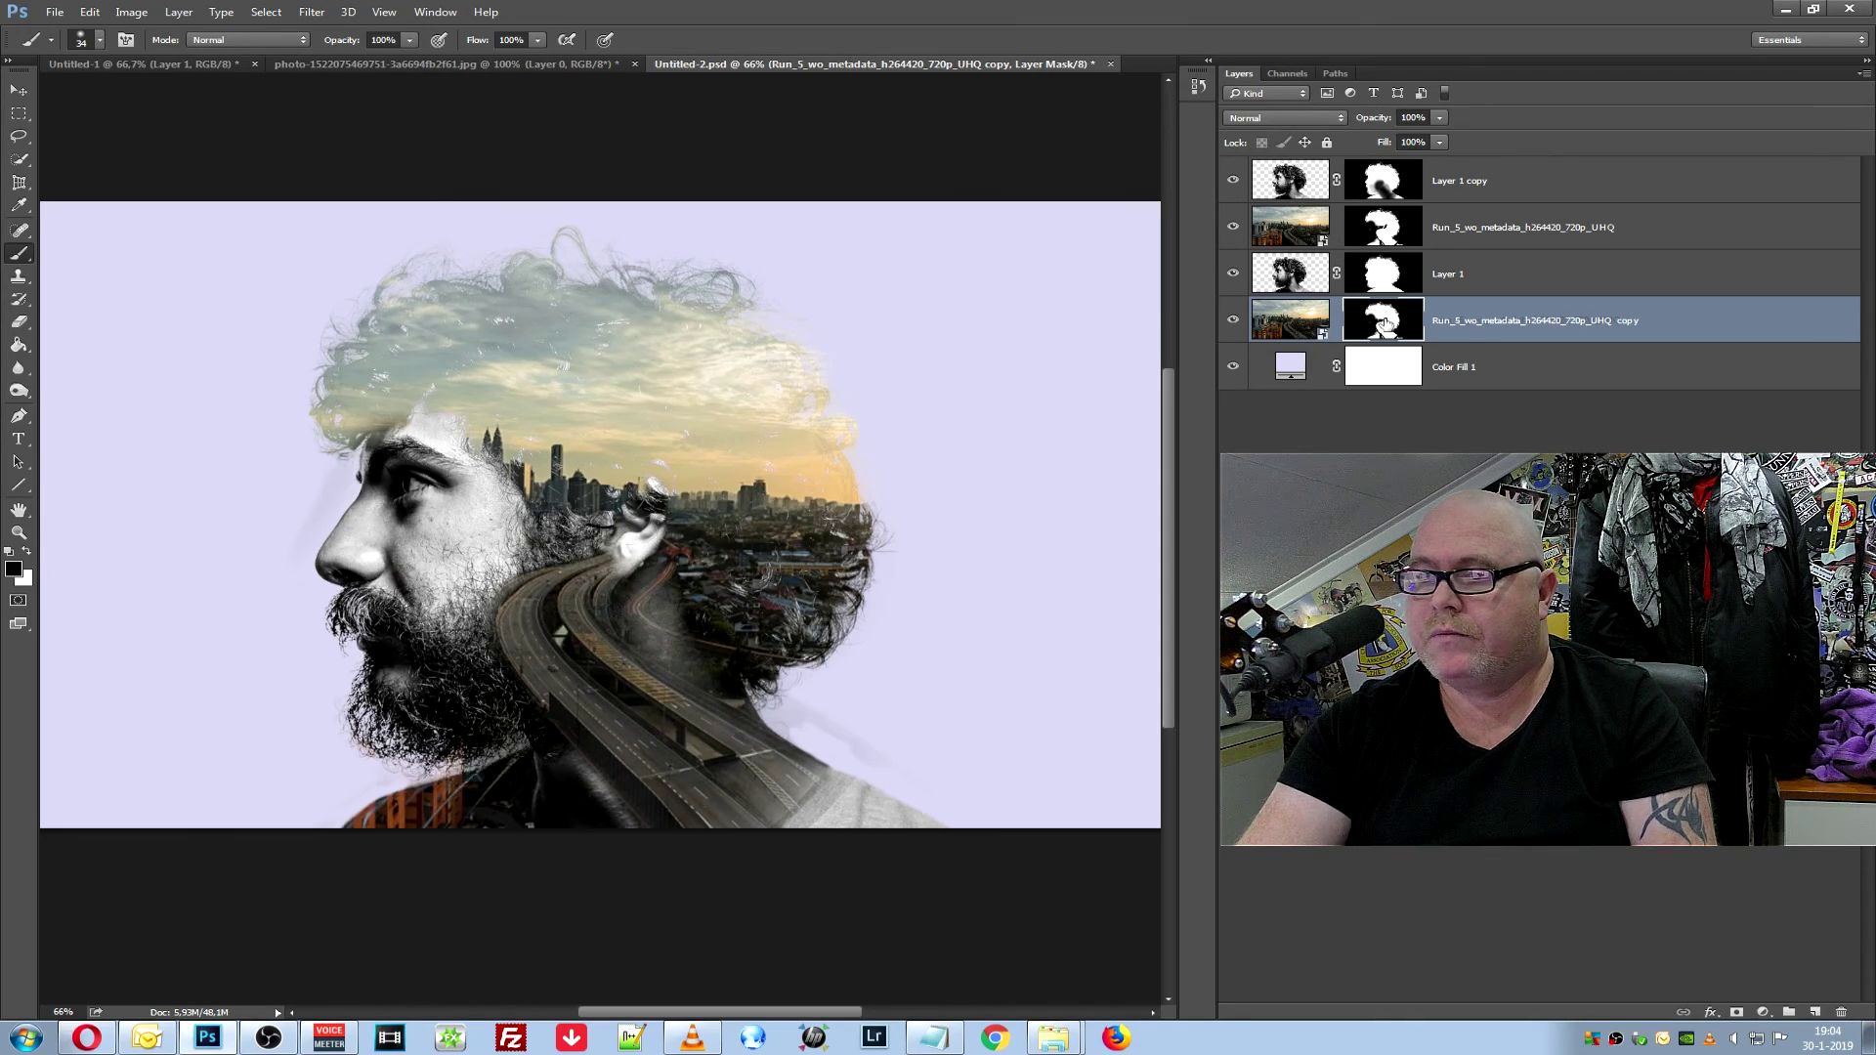
{"action": "right_click", "coordinate": [1382, 320]}
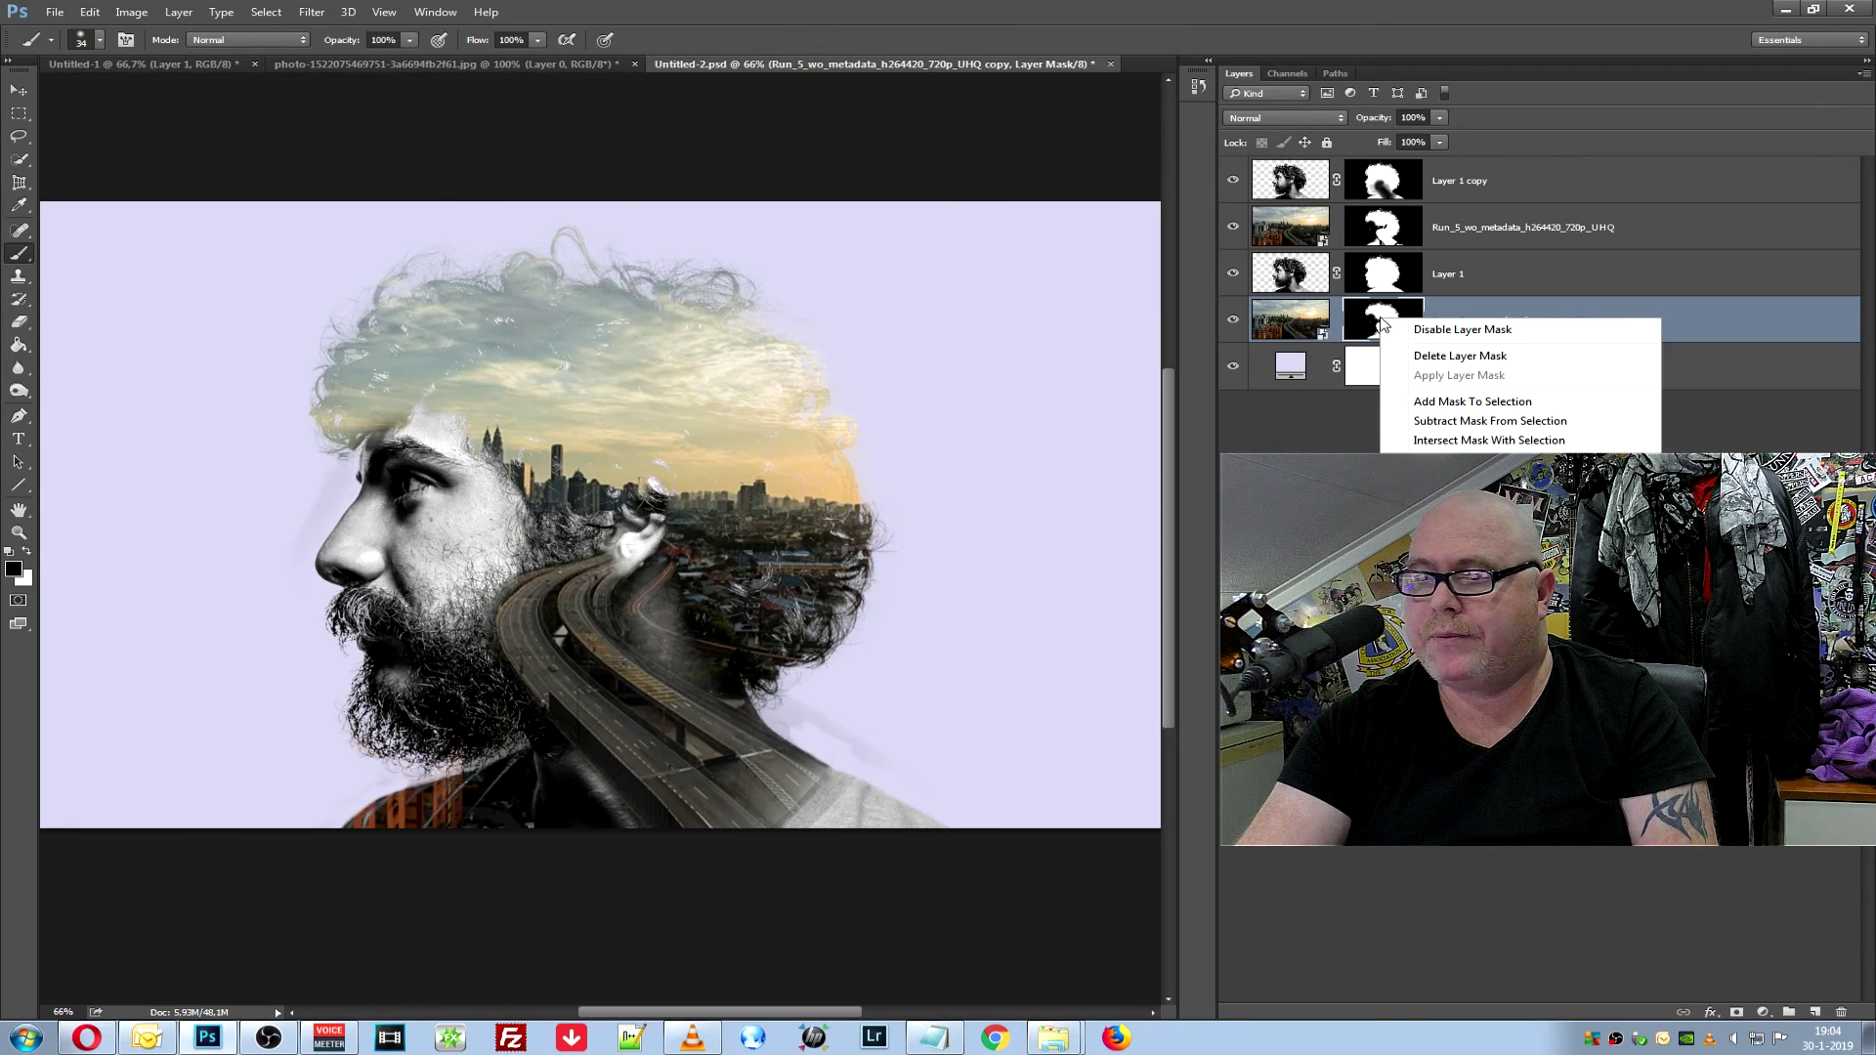
{"action": "left_click", "coordinate": [1459, 356]}
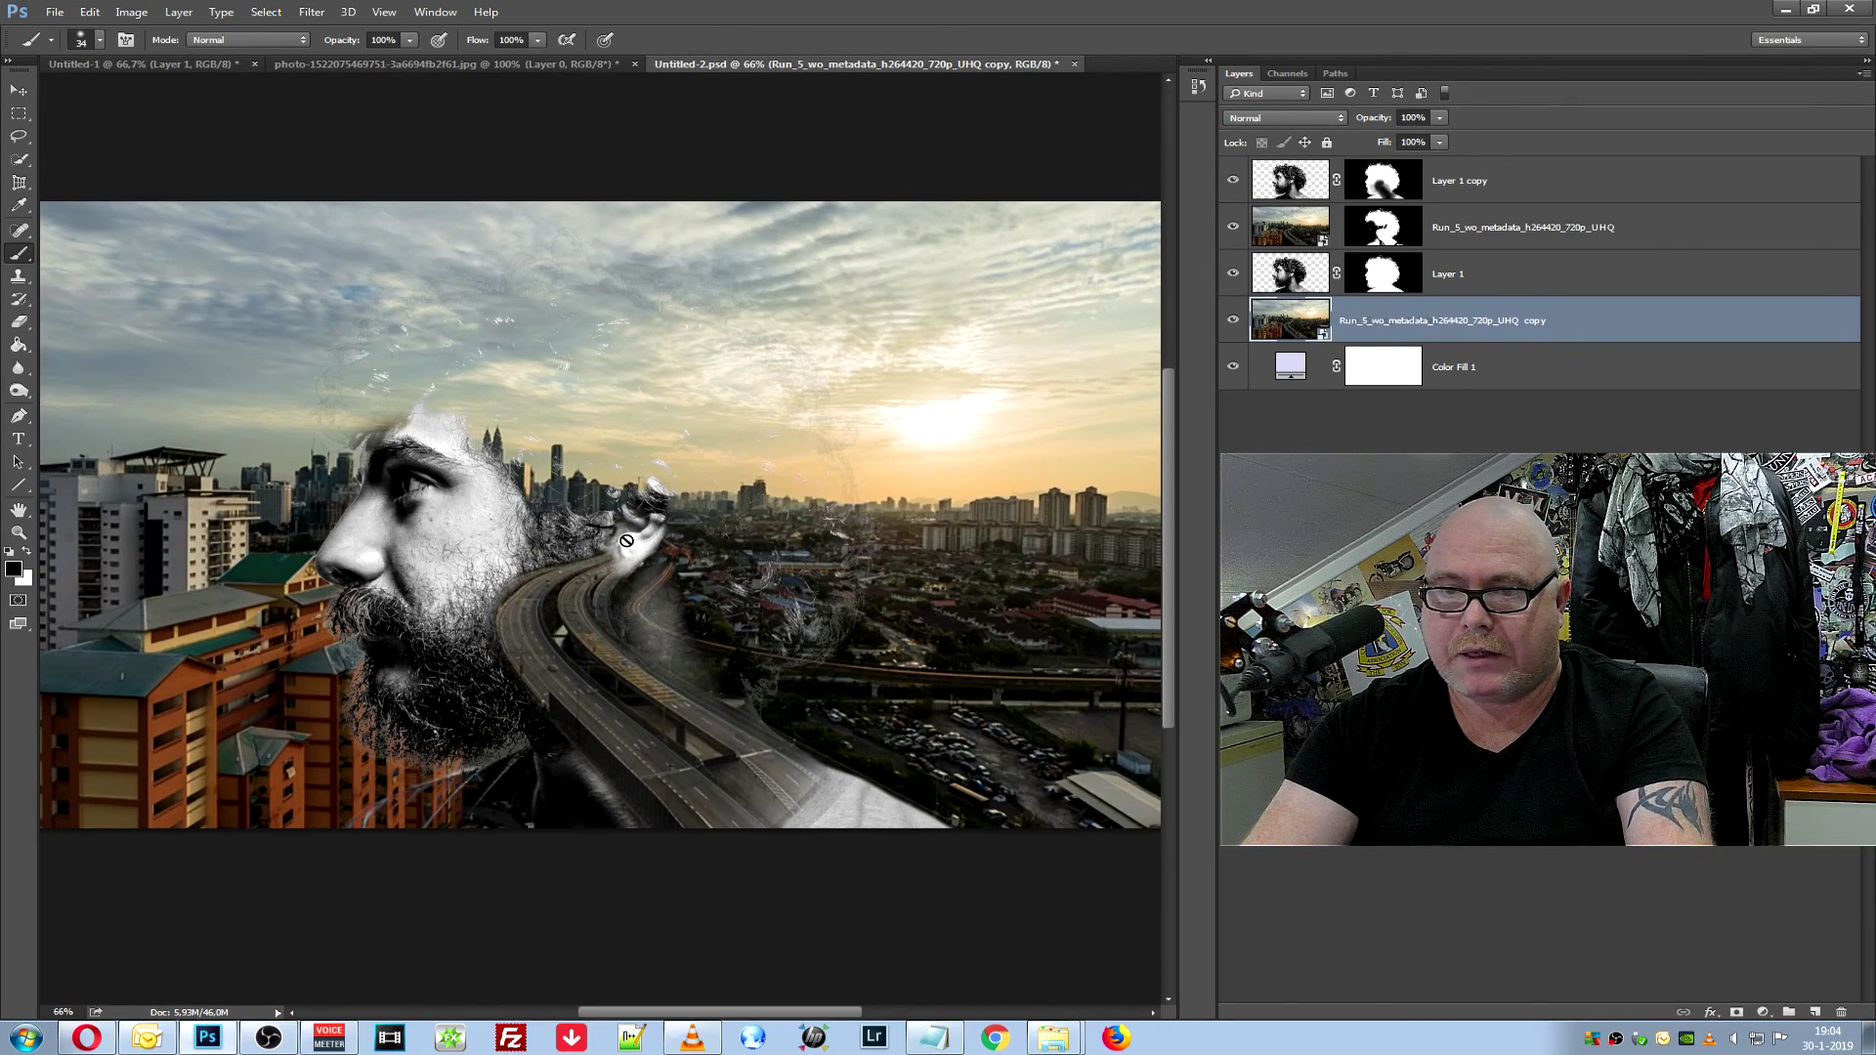
{"action": "scroll", "coordinate": [626, 540], "scroll_direction": "down", "scroll_amount": 1}
{"action": "scroll", "coordinate": [636, 535], "scroll_direction": "down", "scroll_amount": 1}
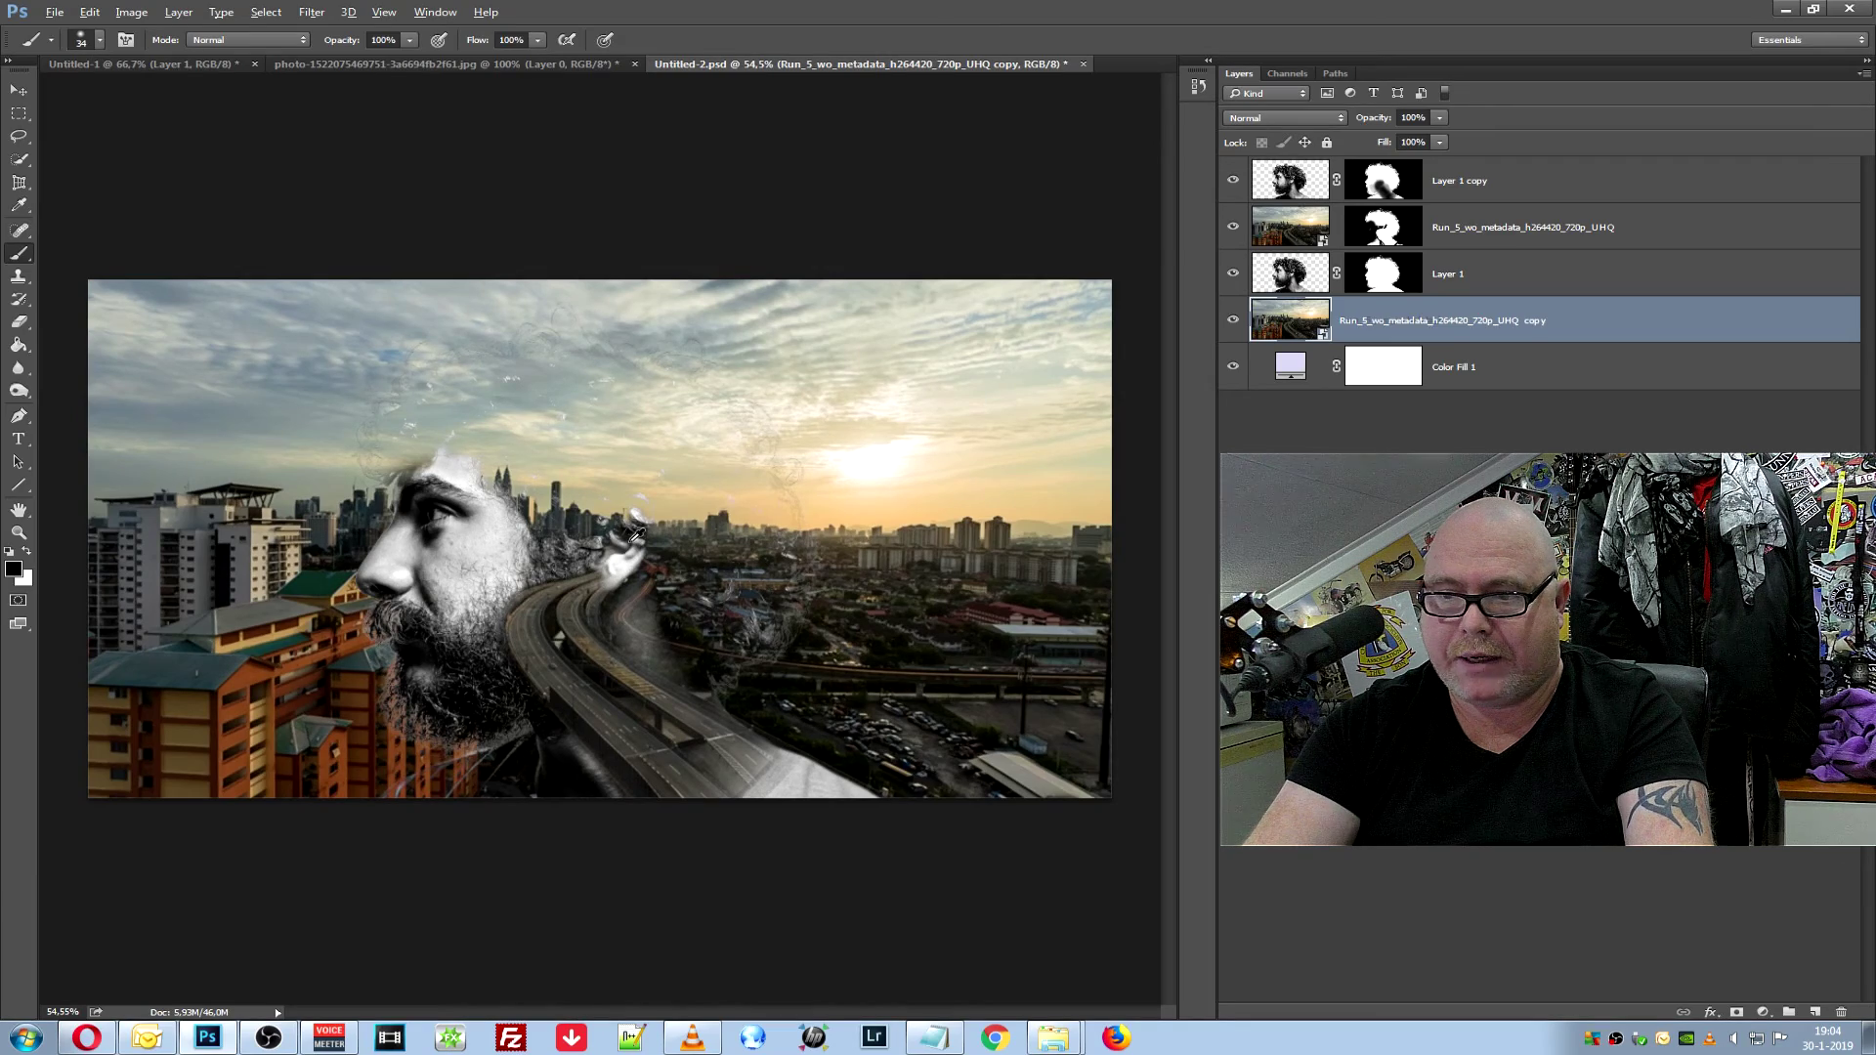
{"action": "scroll", "coordinate": [636, 536], "scroll_direction": "down", "scroll_amount": 1}
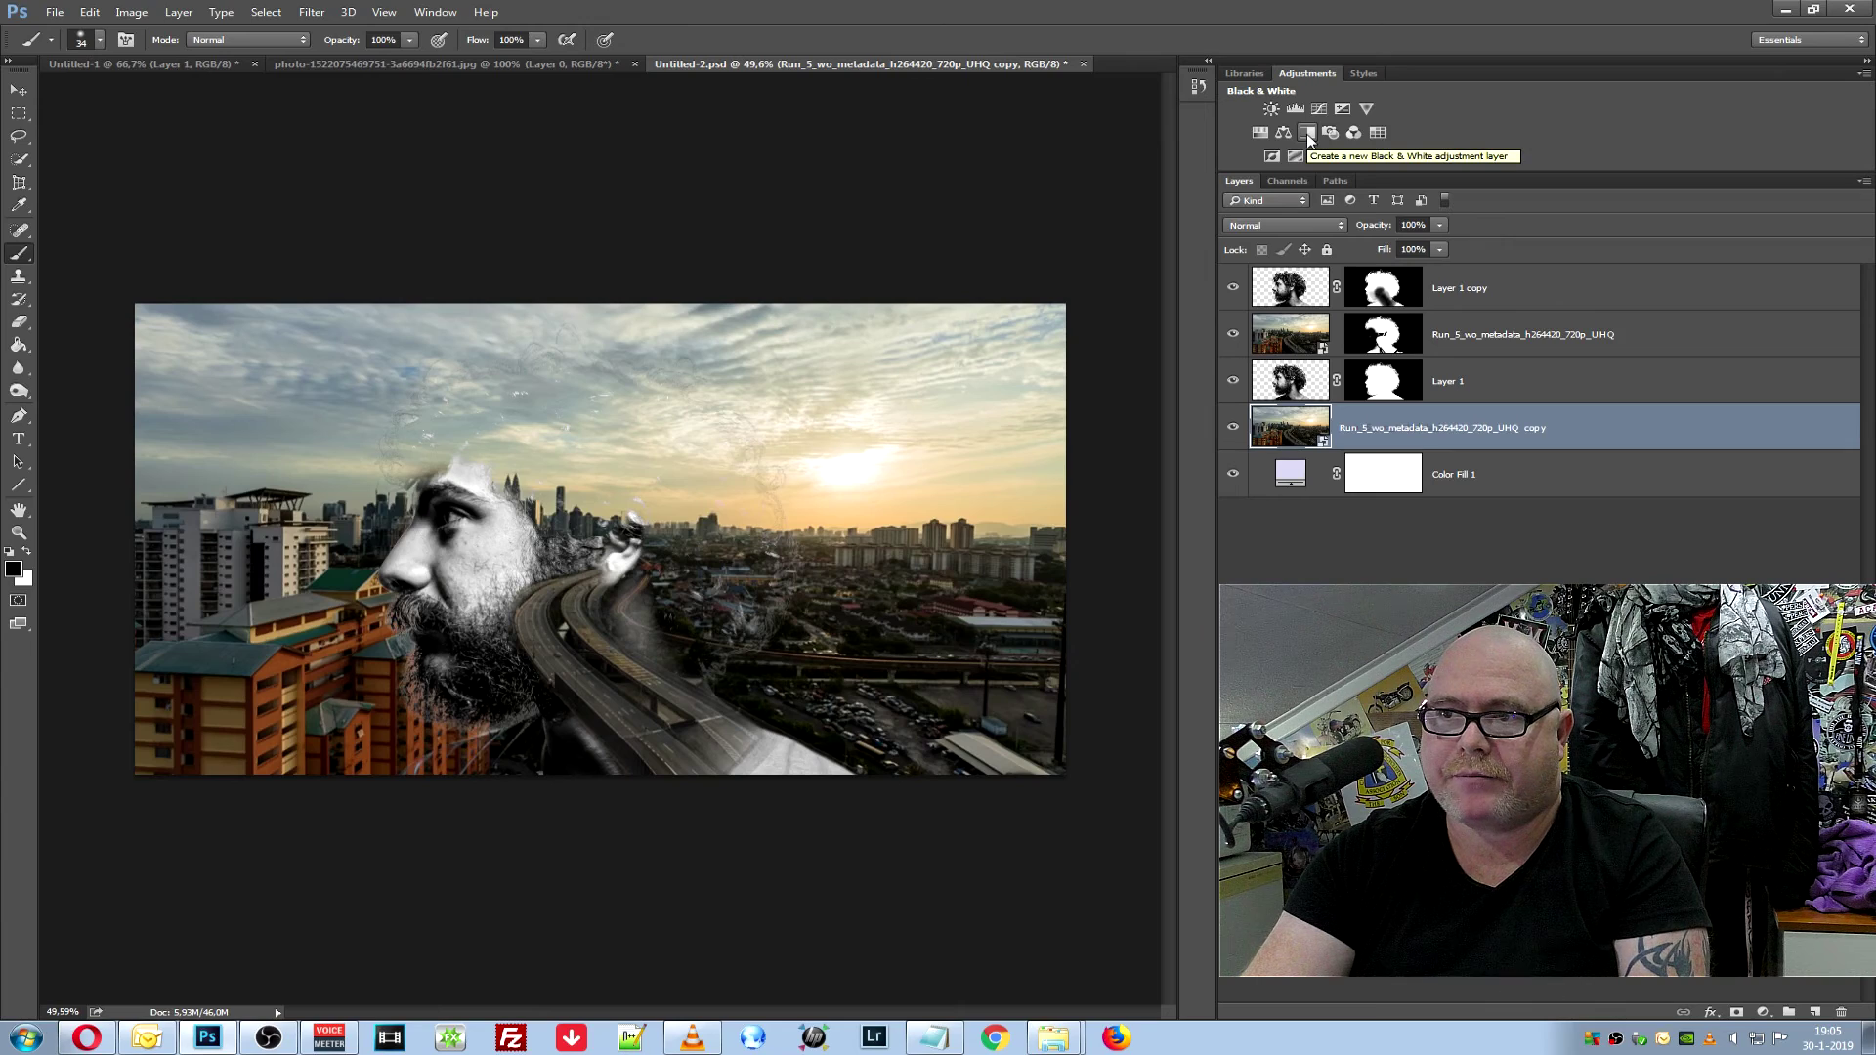
Add a Black & White adjustment layer, close its Properties panel, and select the city copy
{"action": "left_click", "coordinate": [1308, 138]}
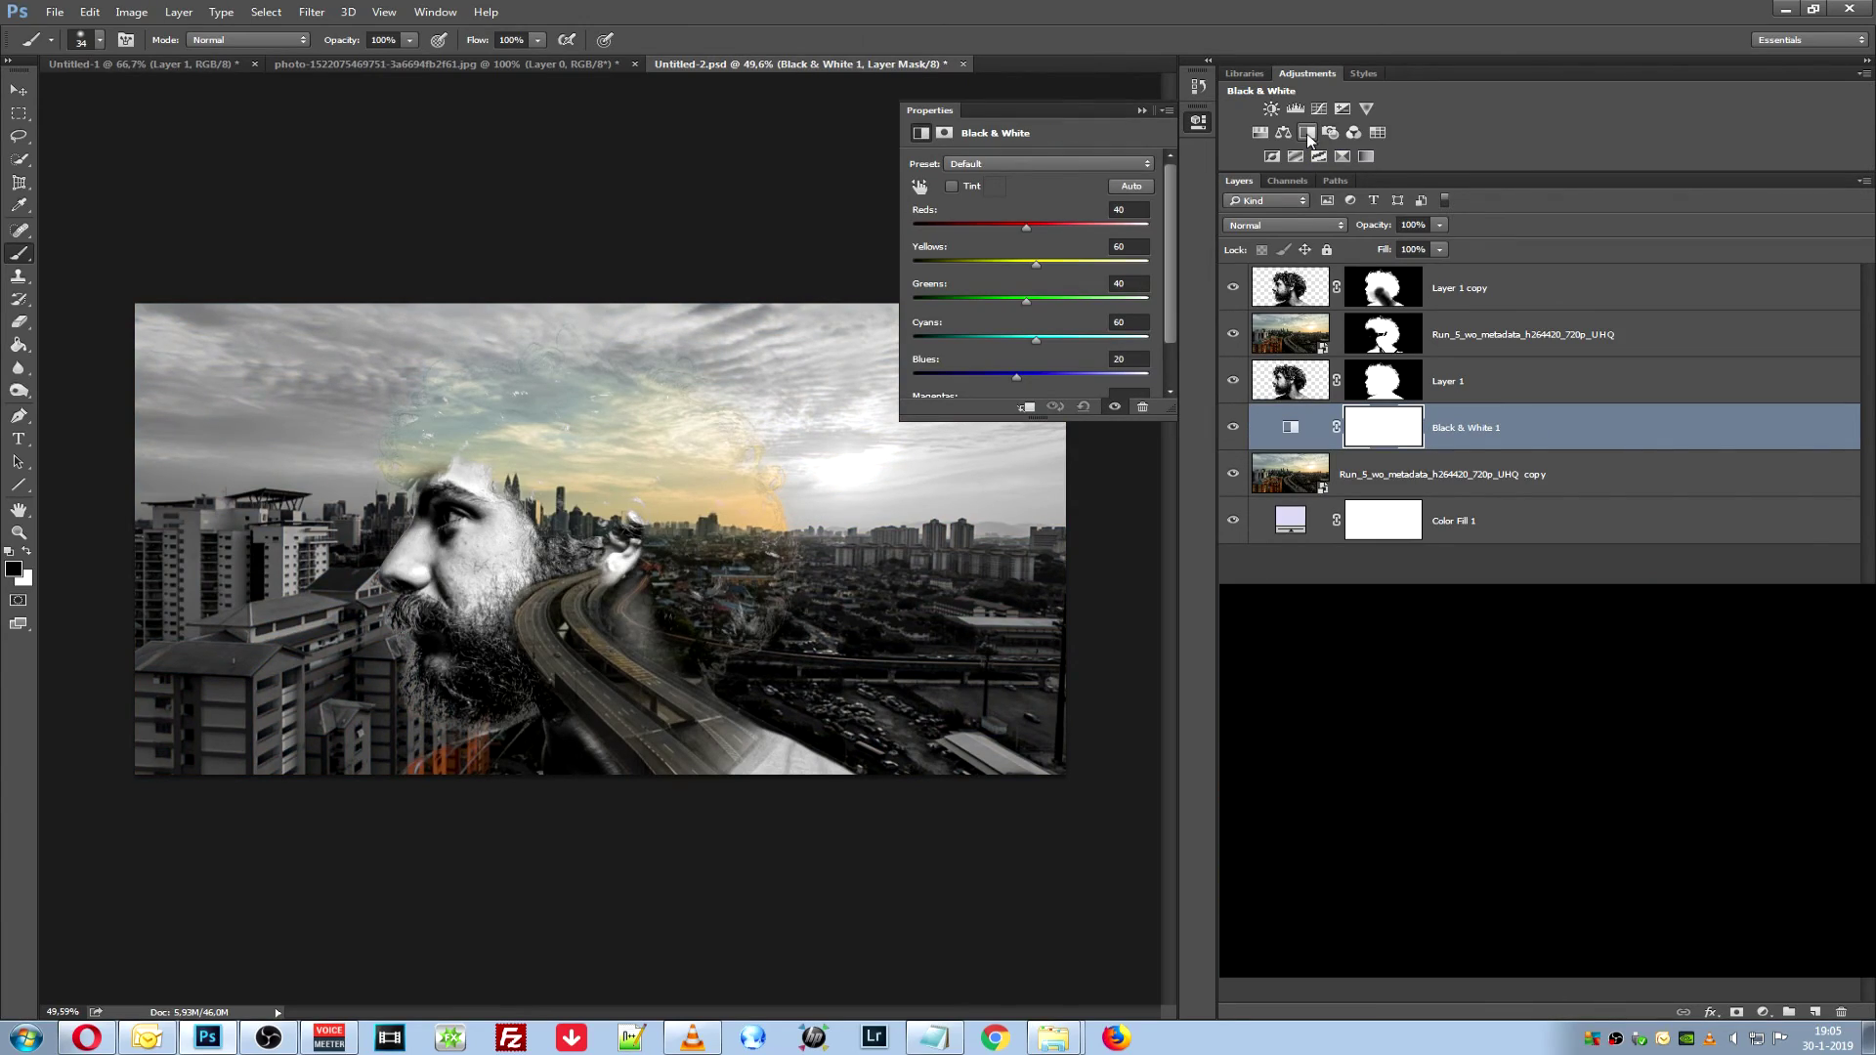
{"action": "right_click", "coordinate": [1045, 116]}
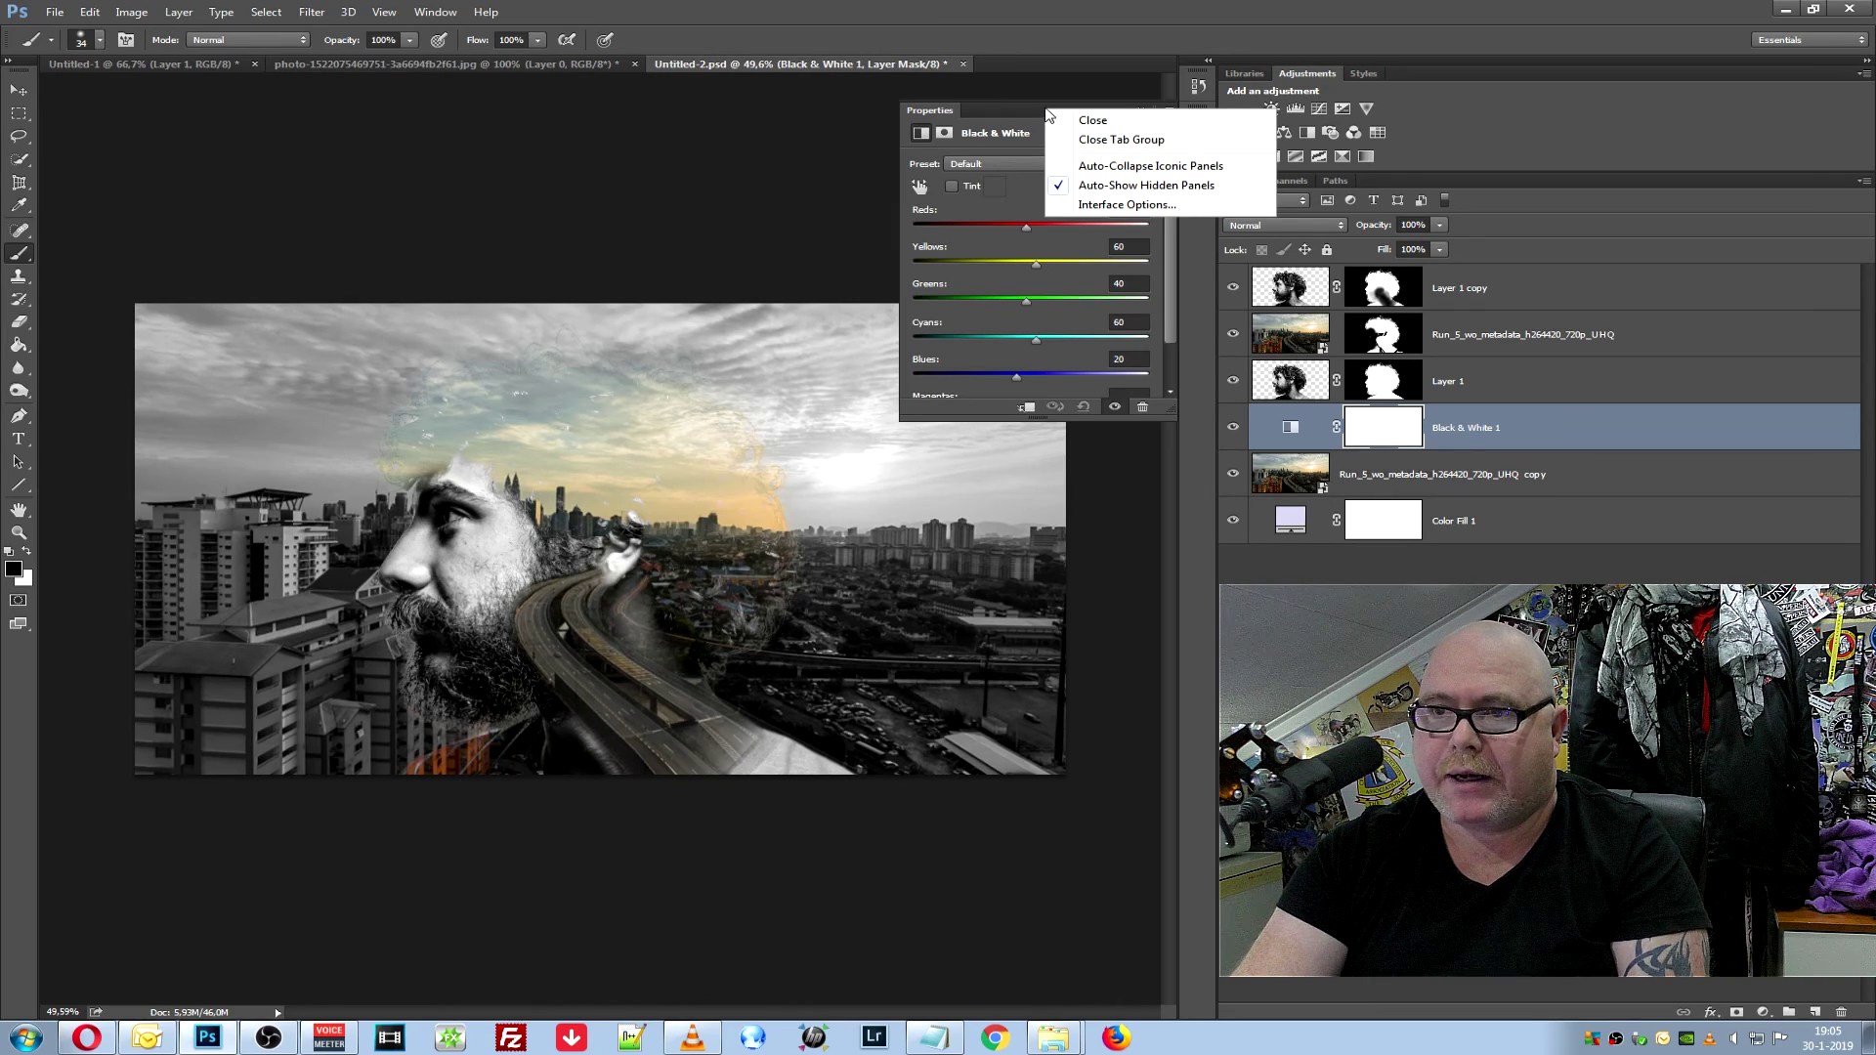
{"action": "left_click", "coordinate": [1092, 121]}
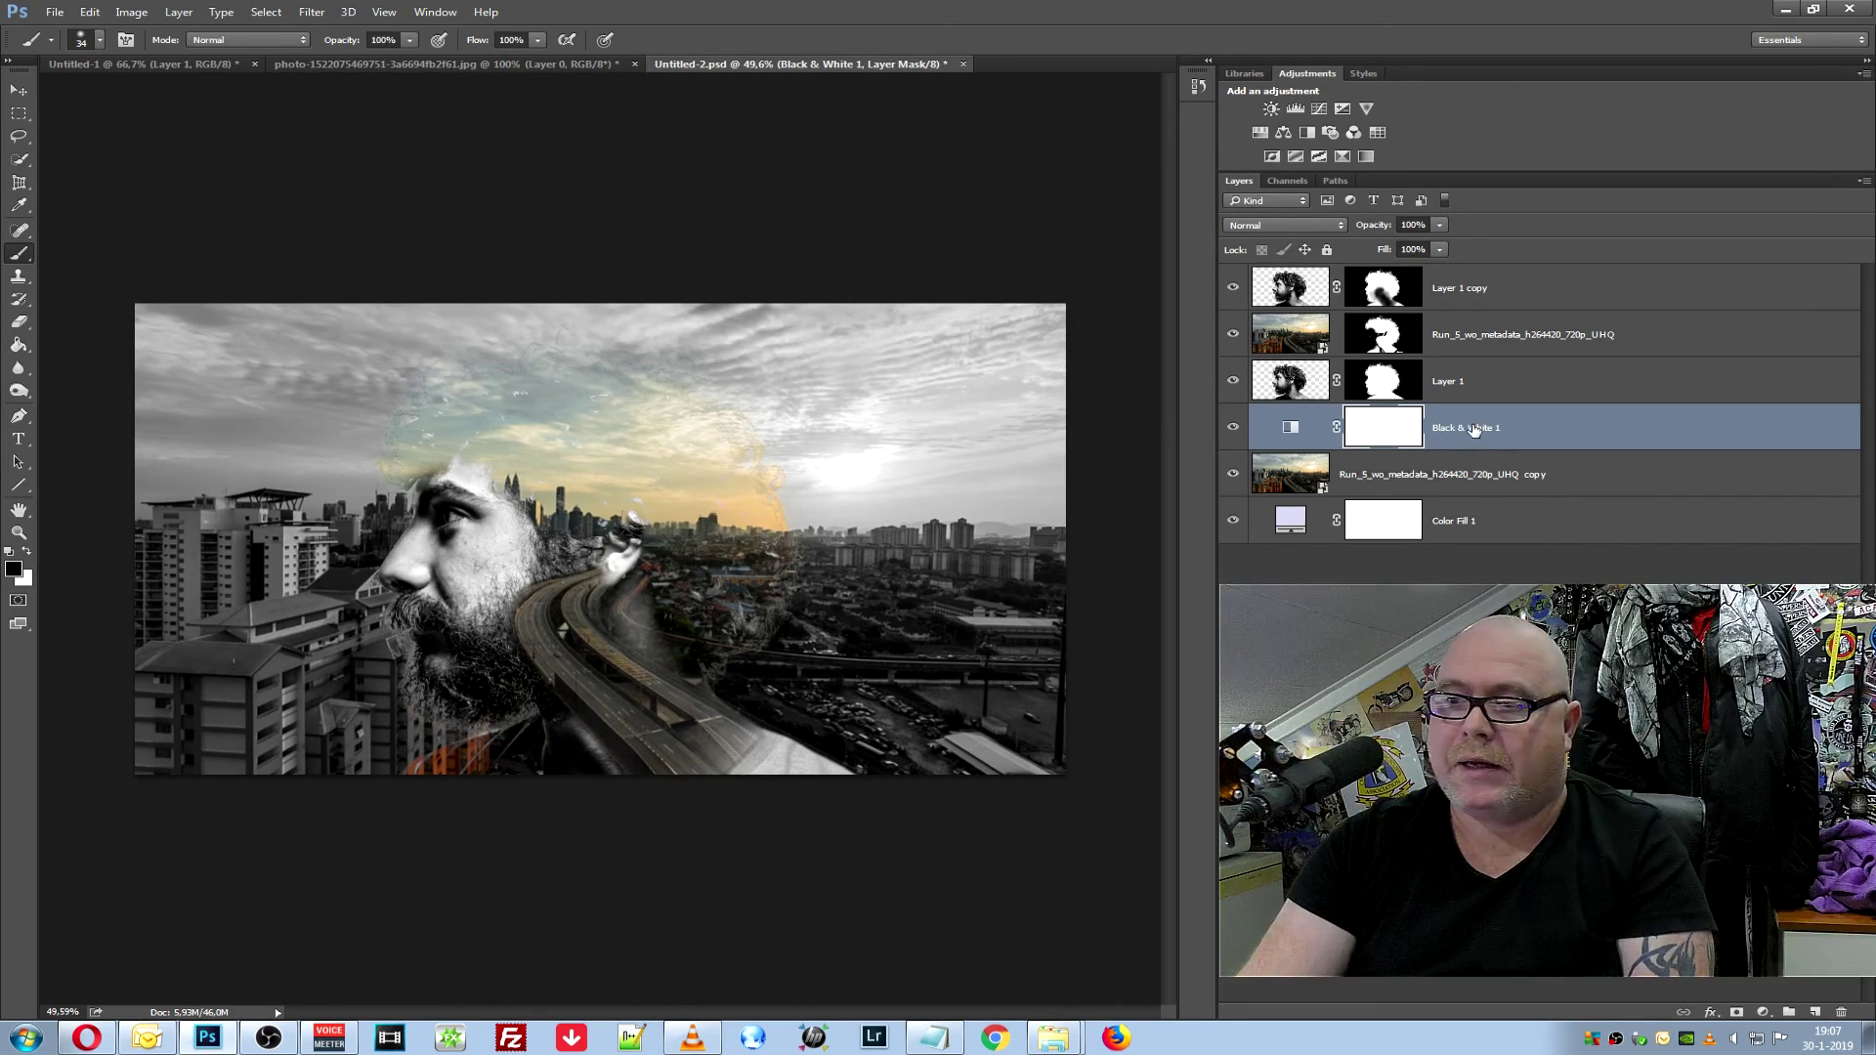
{"action": "left_click_drag", "start_coordinate": [1492, 441], "coordinate": [1503, 478]}
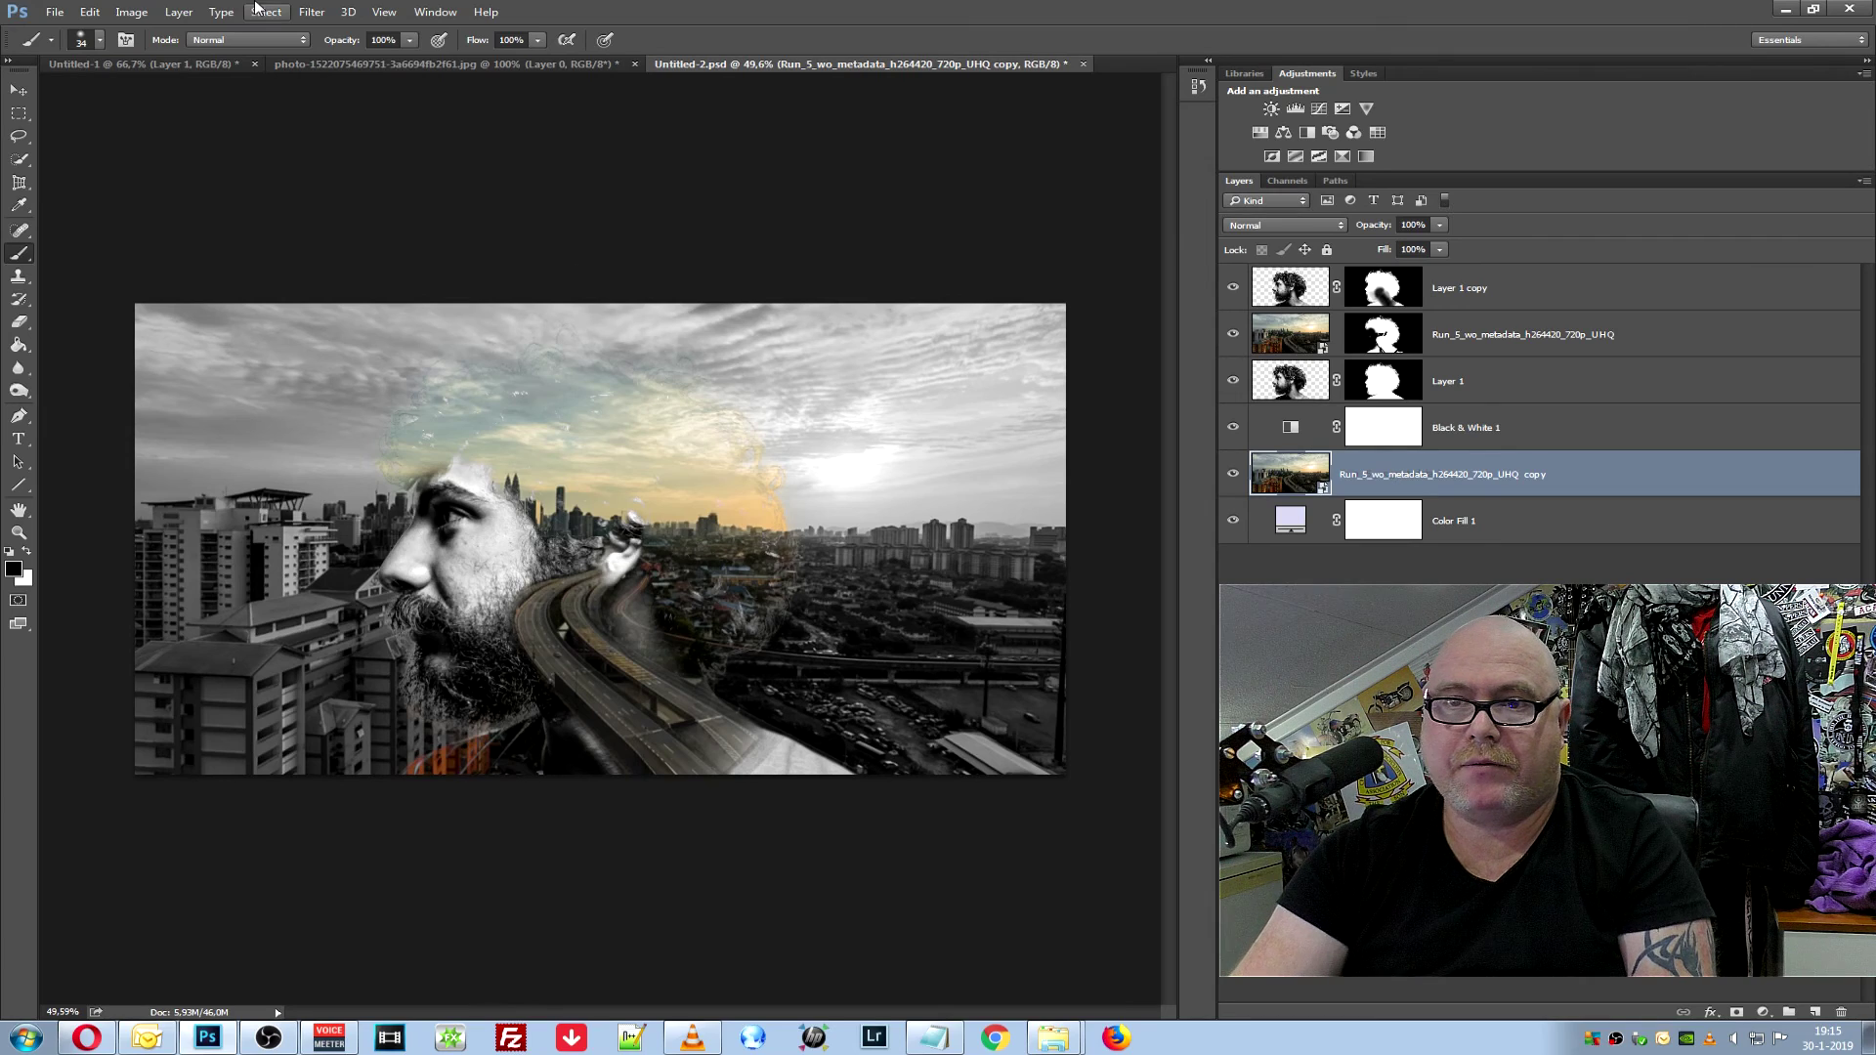
Apply a 9-pixel Gaussian Blur smart filter to the background city copy
{"action": "left_click", "coordinate": [310, 14]}
{"action": "mouse_move", "coordinate": [337, 205]}
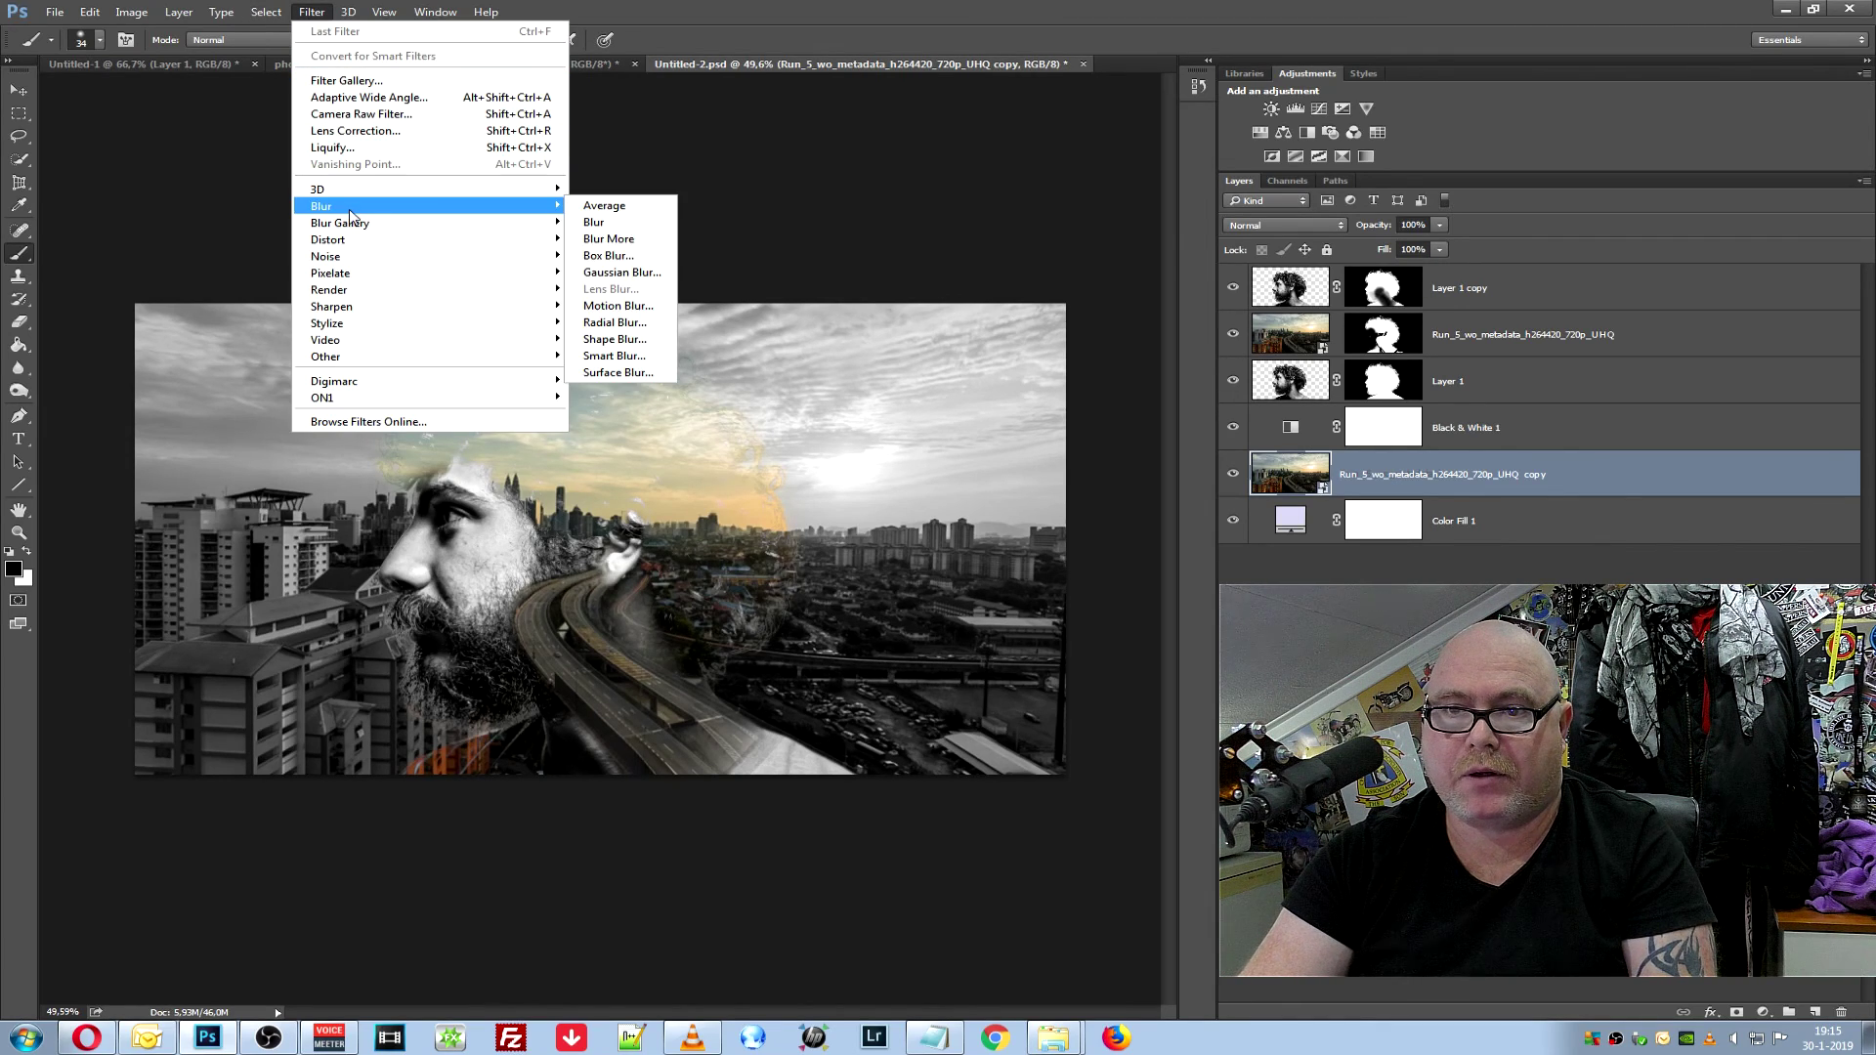
{"action": "left_click", "coordinate": [617, 273]}
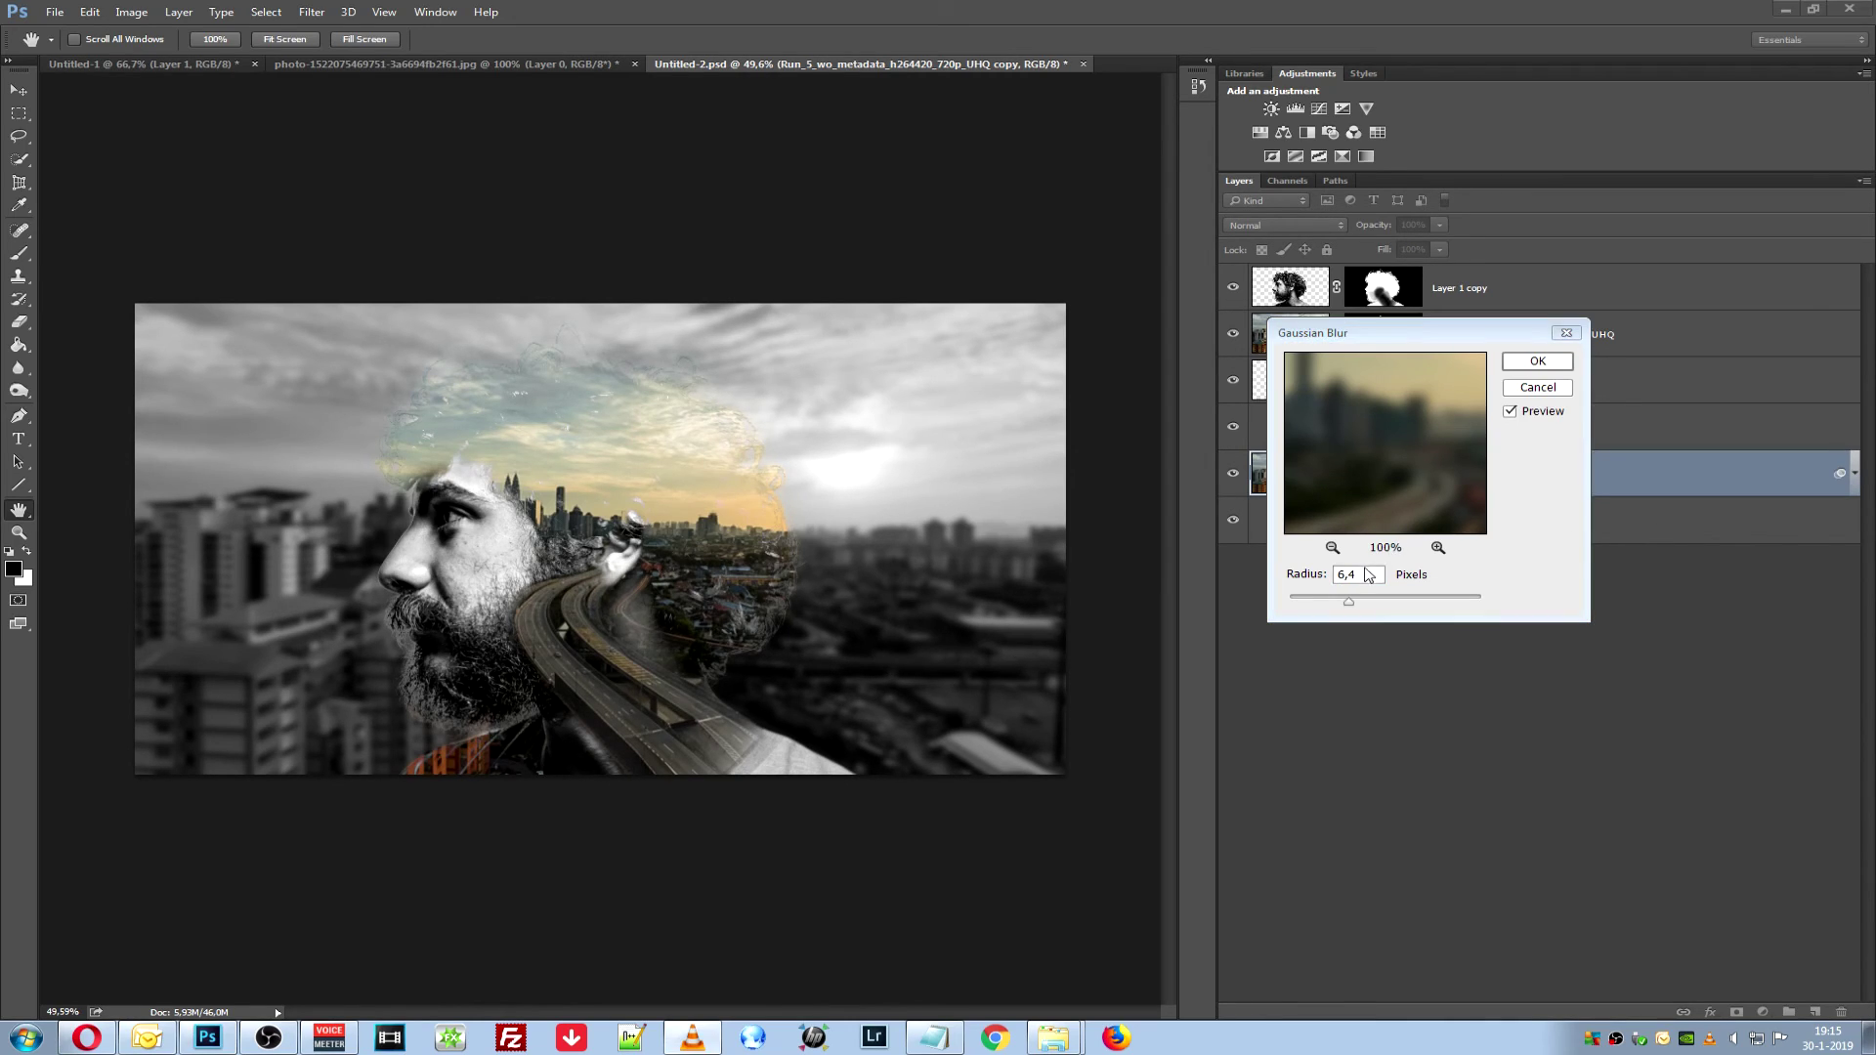
{"action": "type", "text": ",0"}
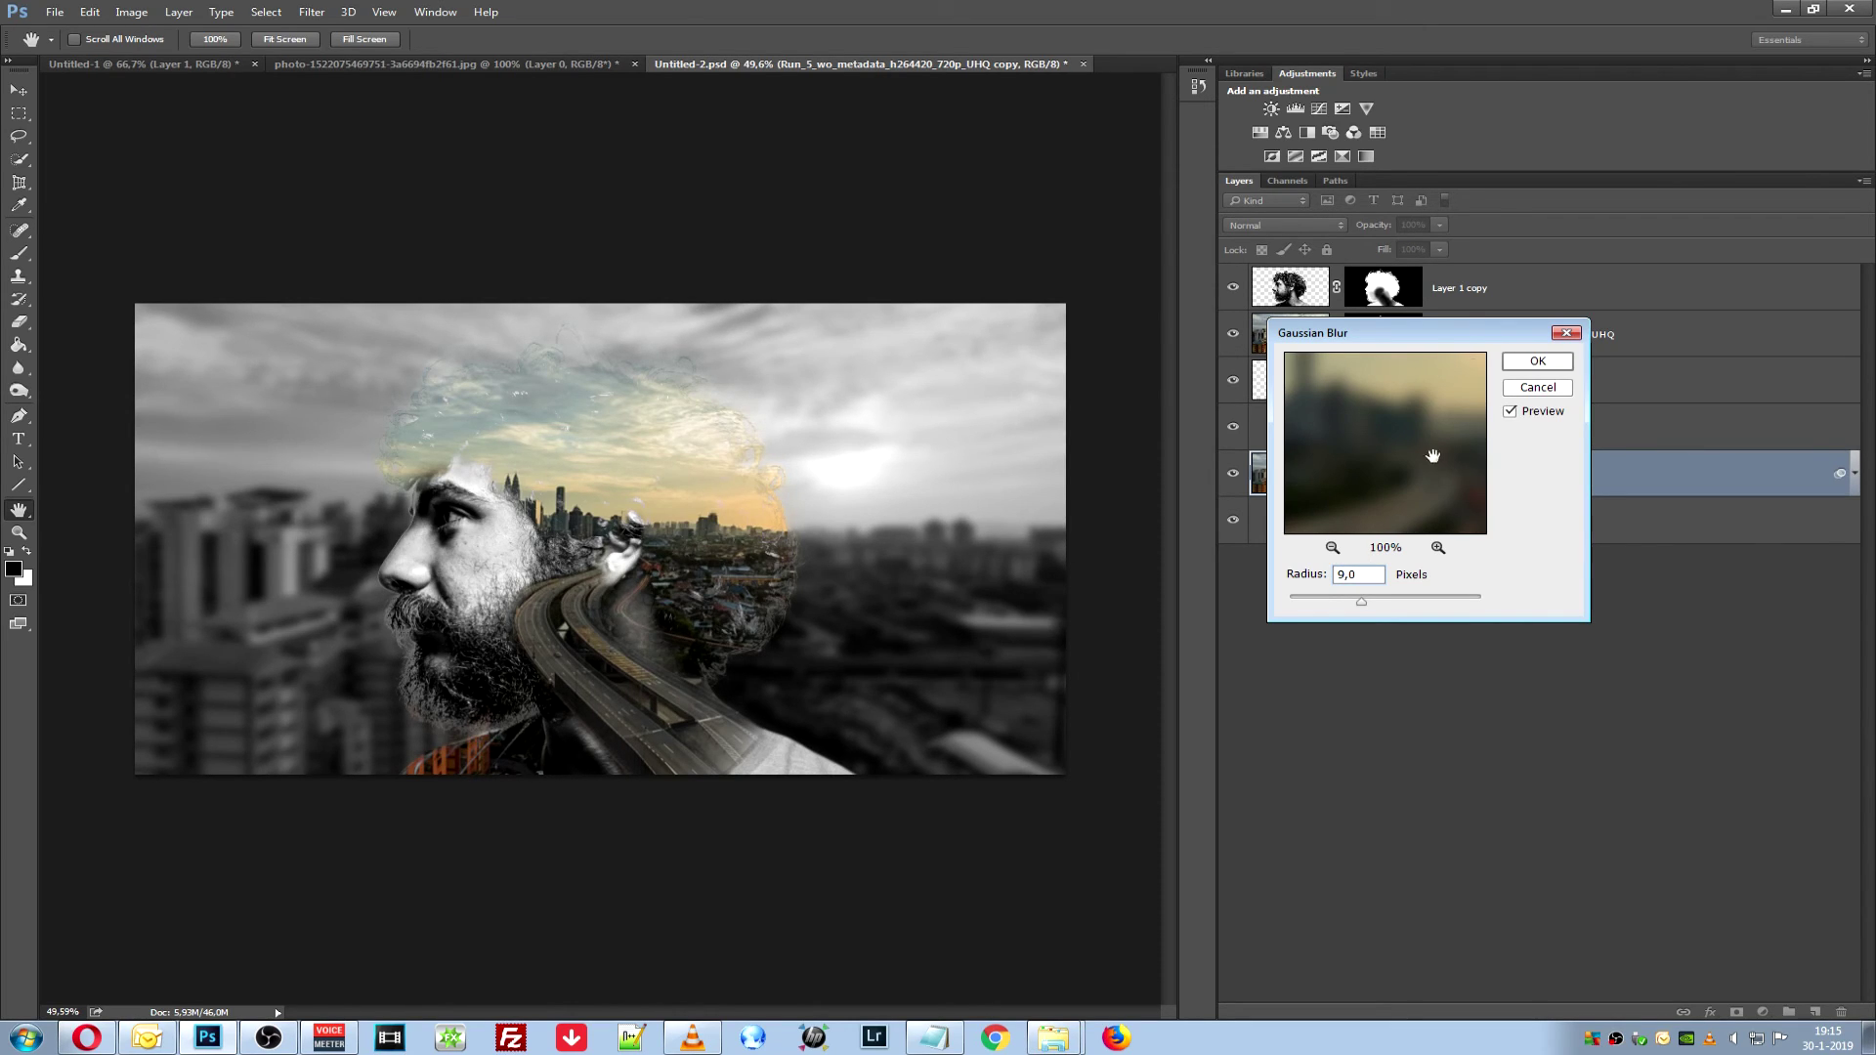
{"action": "left_click", "coordinate": [1535, 363]}
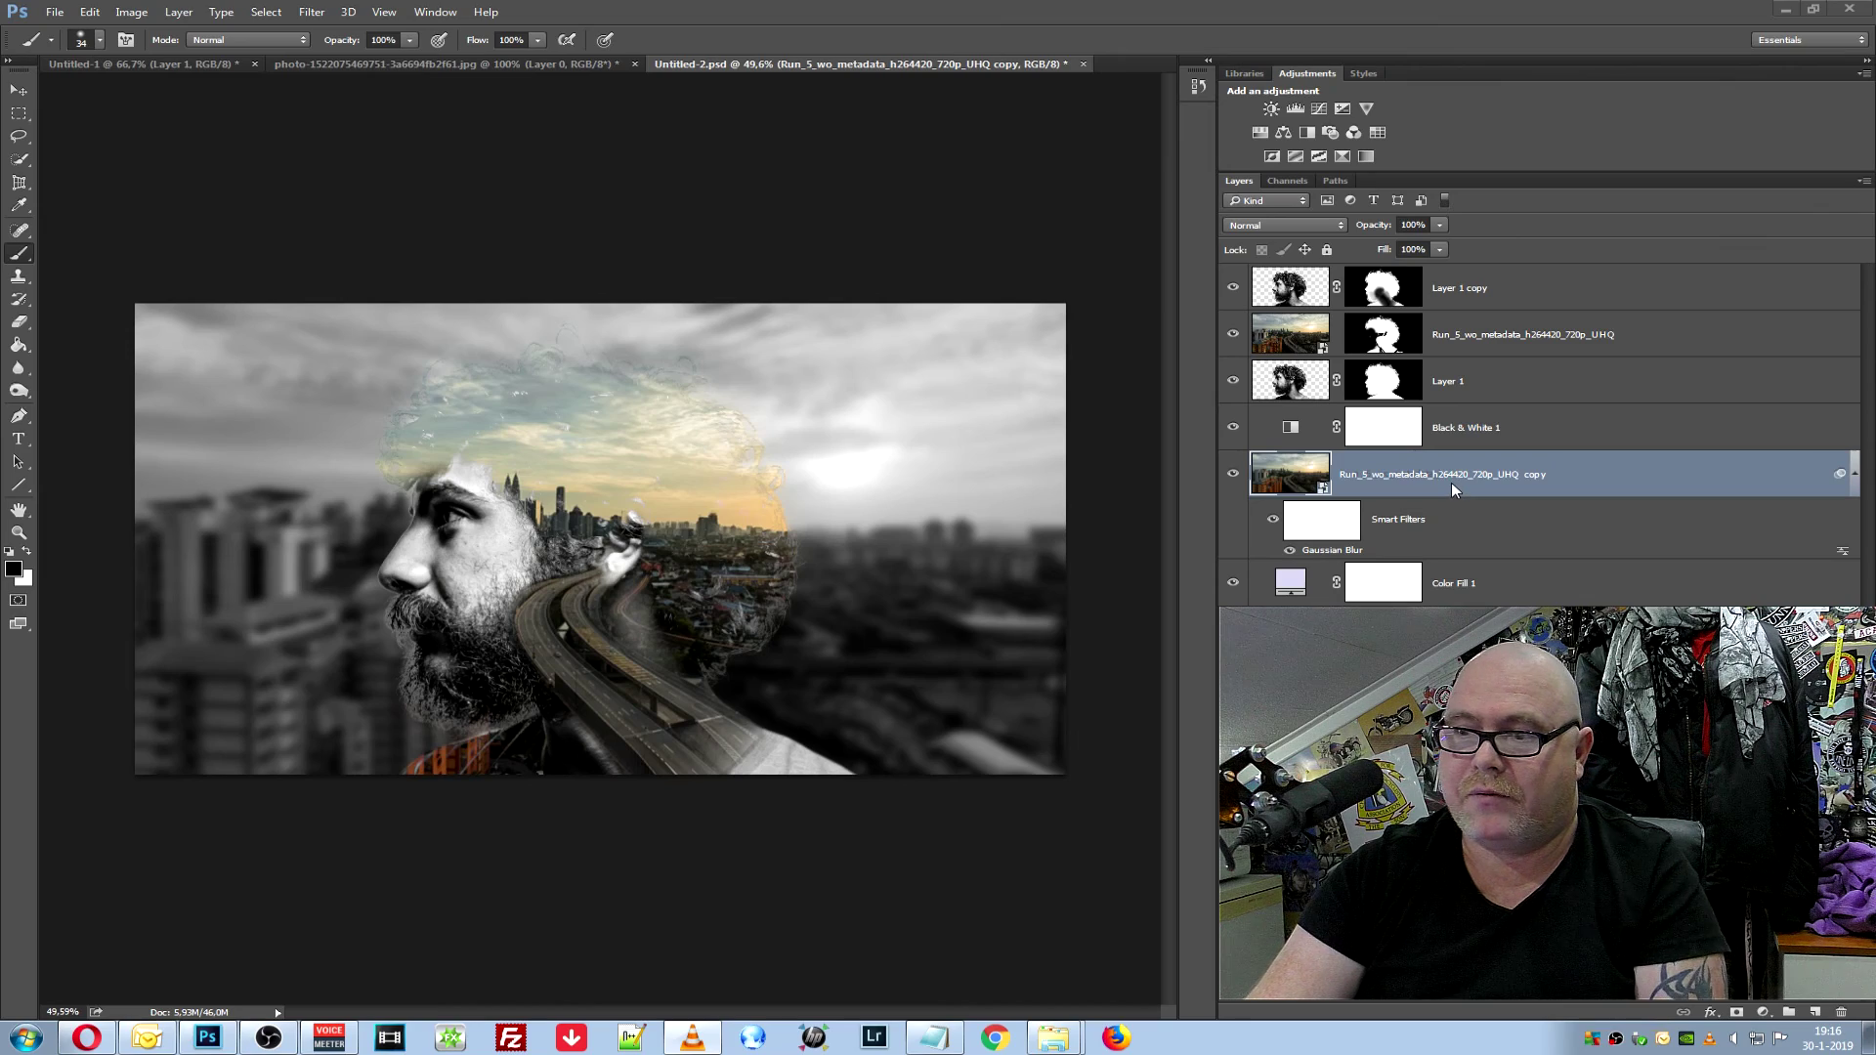
{"action": "left_click", "coordinate": [1322, 224]}
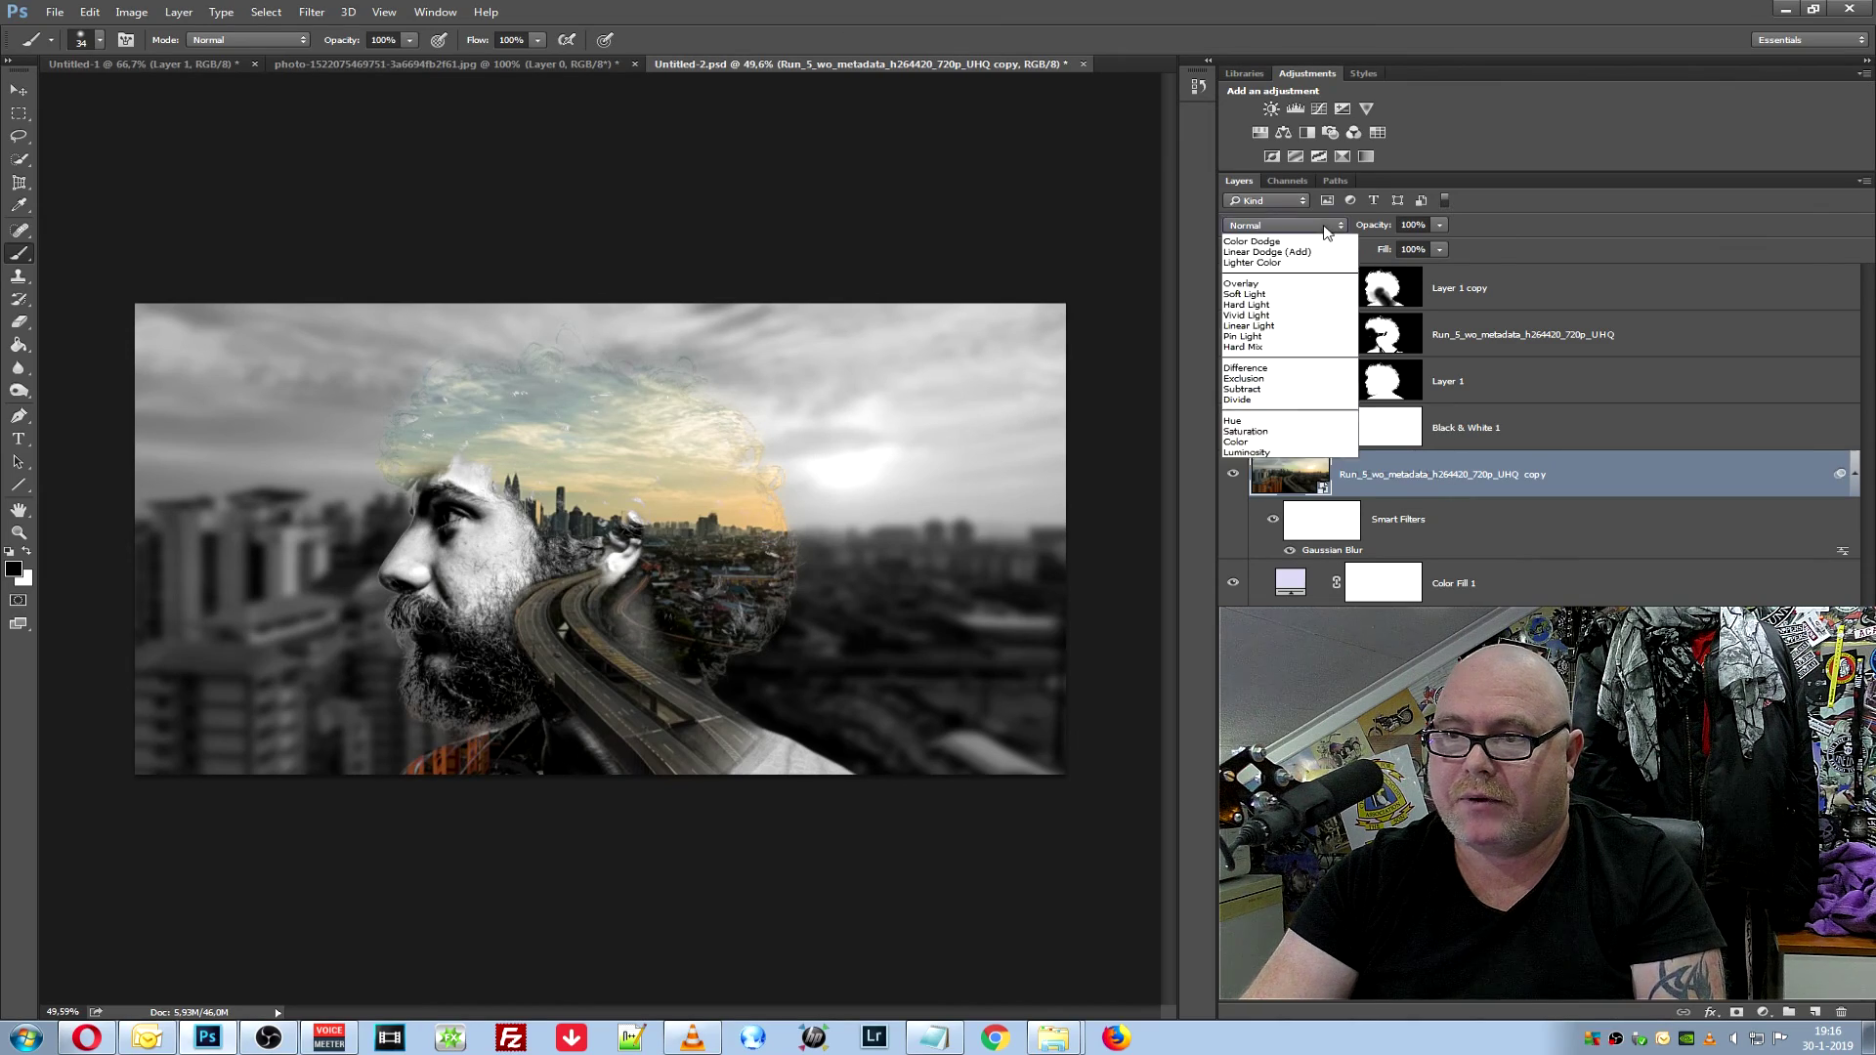
Set the blurred background city copy's blend mode to Soft Light
{"action": "left_click", "coordinate": [1323, 225]}
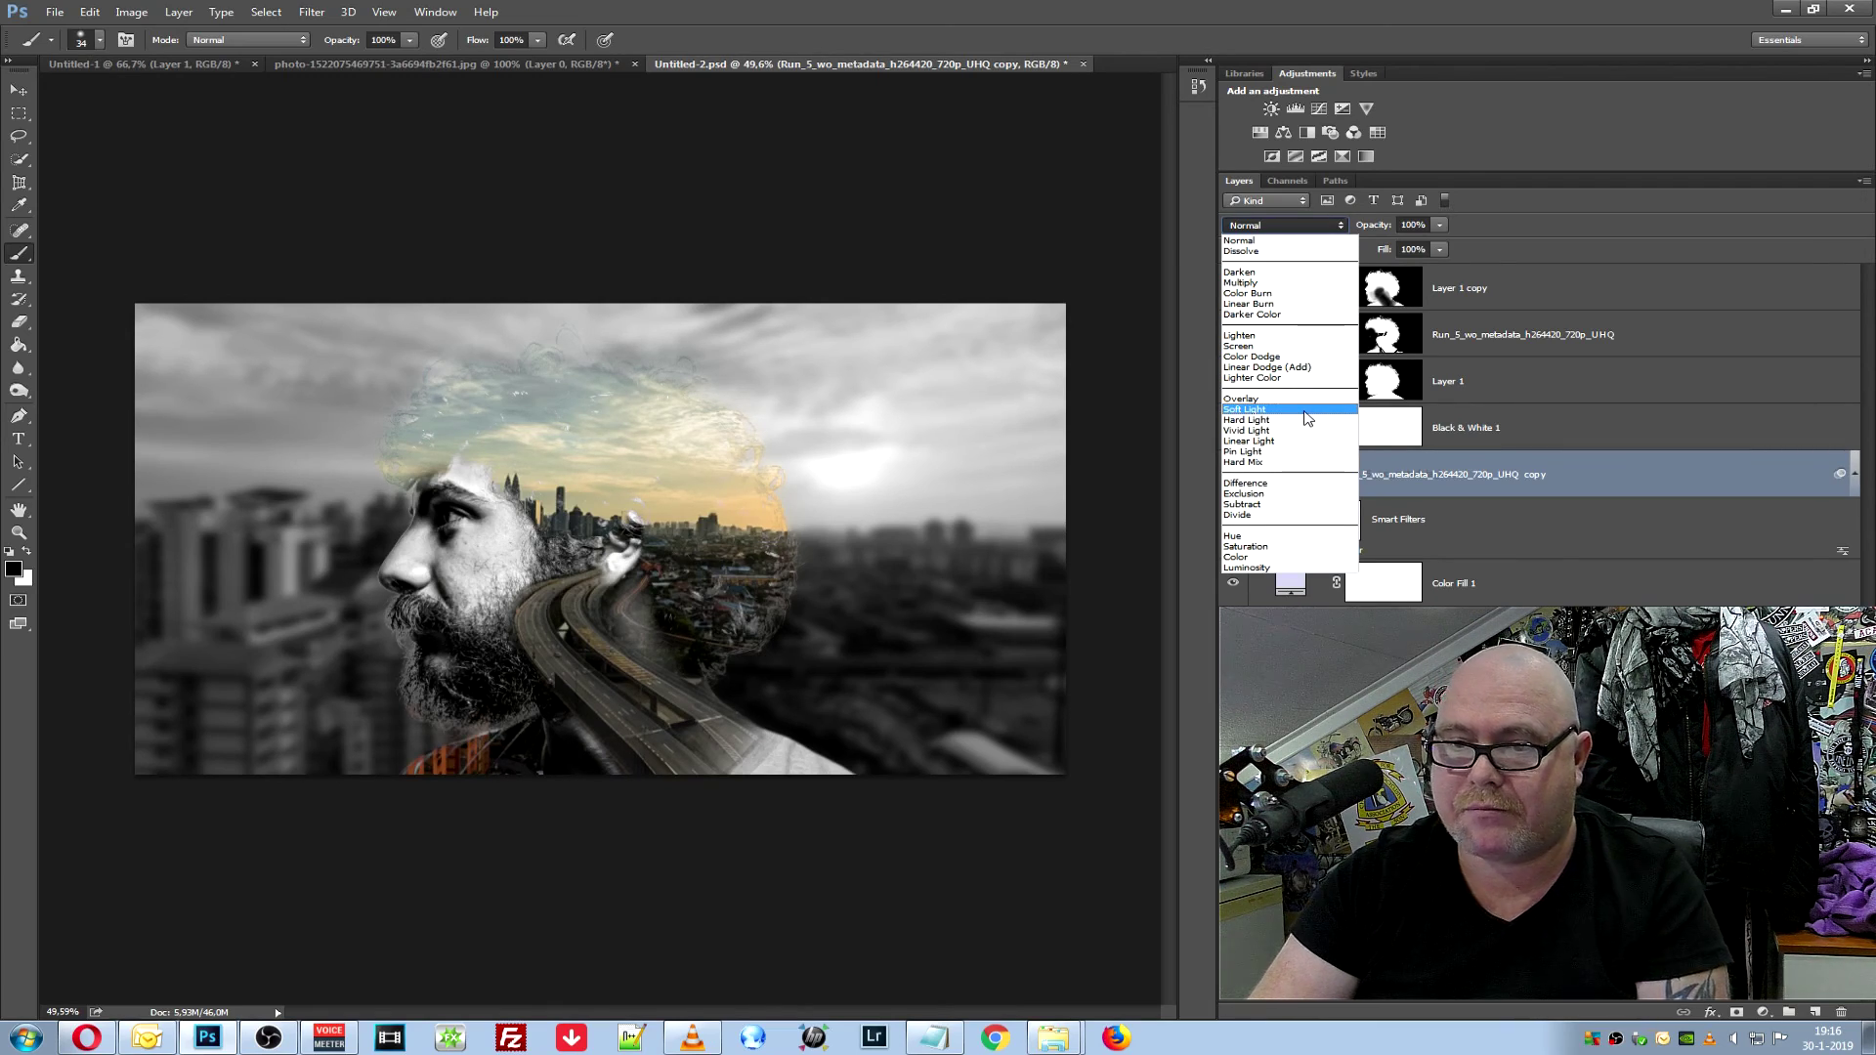
{"action": "left_click", "coordinate": [1306, 412]}
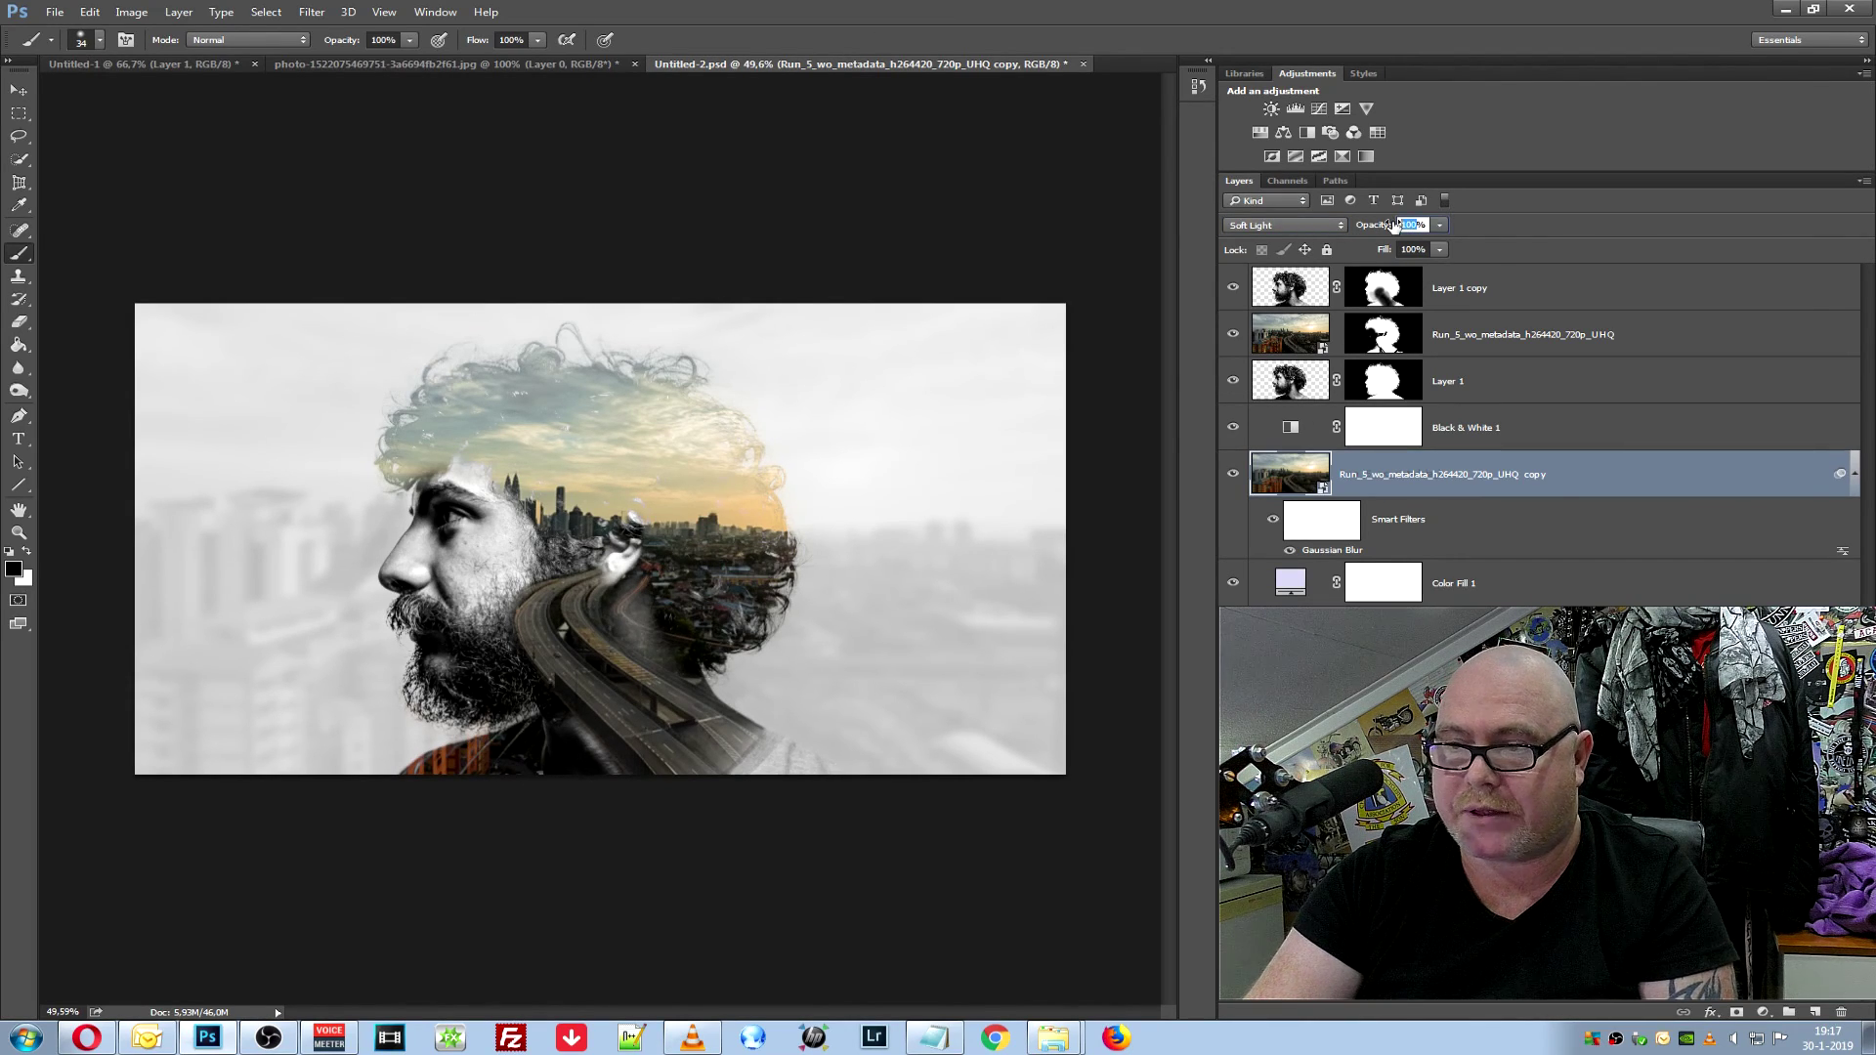
{"action": "left_click", "coordinate": [1271, 586]}
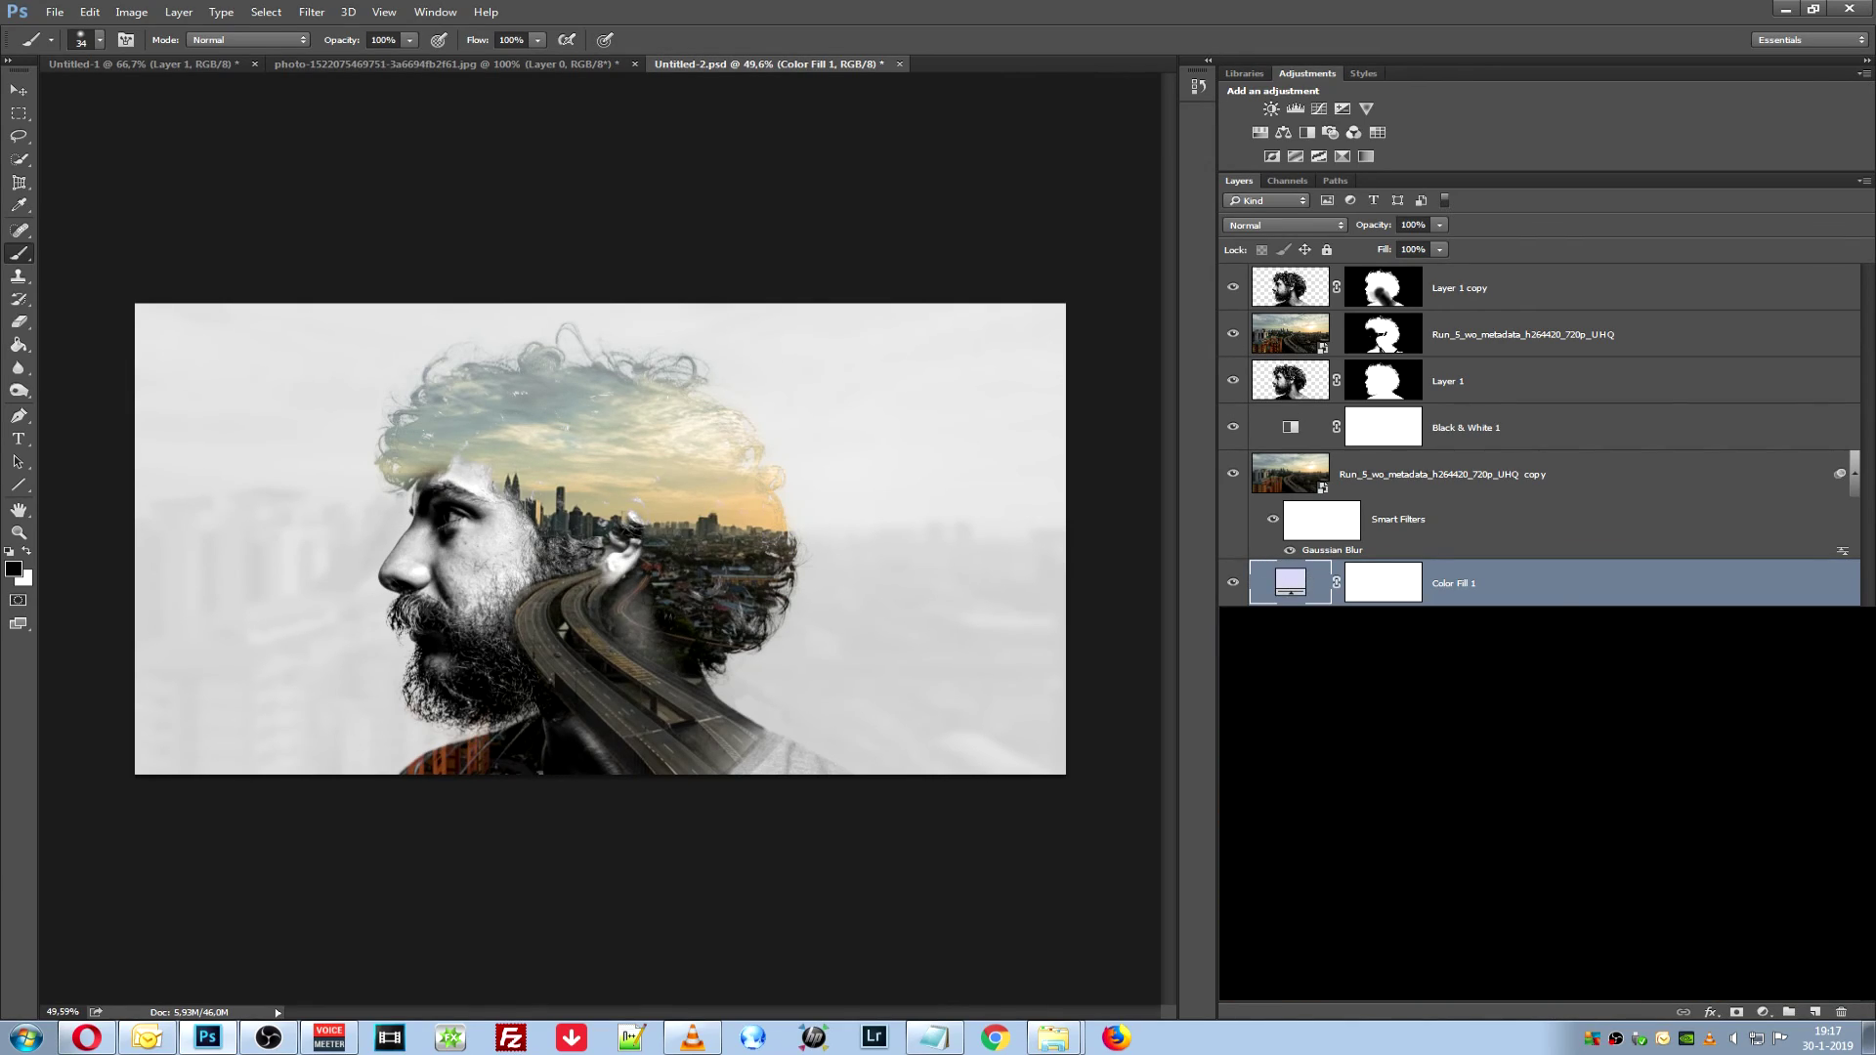
Change the Color Fill 1 colour from lavender to light grey and set Layer 1 copy to Lighten
{"action": "double_click", "coordinate": [1289, 582]}
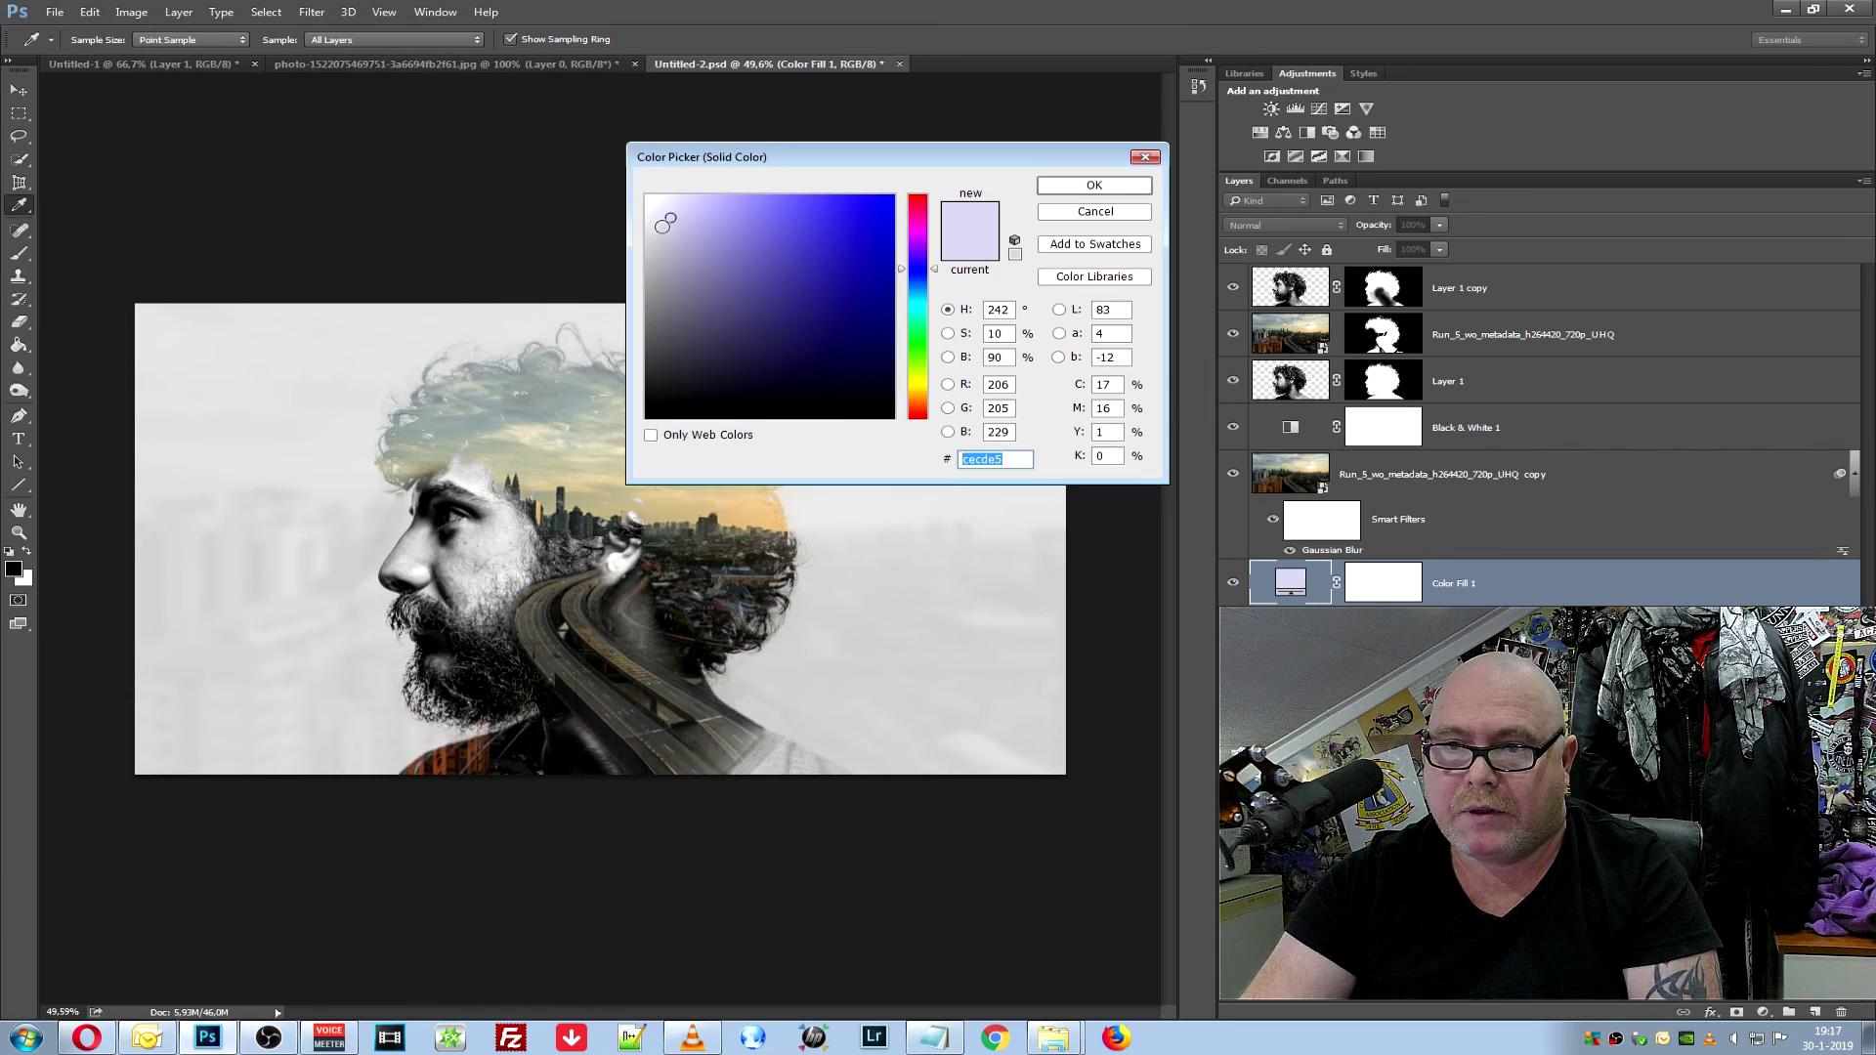
{"action": "mouse_move", "coordinate": [668, 215]}
{"action": "left_mouse_down"}
{"action": "mouse_move", "coordinate": [645, 275]}
{"action": "mouse_move", "coordinate": [634, 190]}
{"action": "left_mouse_up"}
{"action": "left_click_drag", "start_coordinate": [646, 223], "coordinate": [650, 237]}
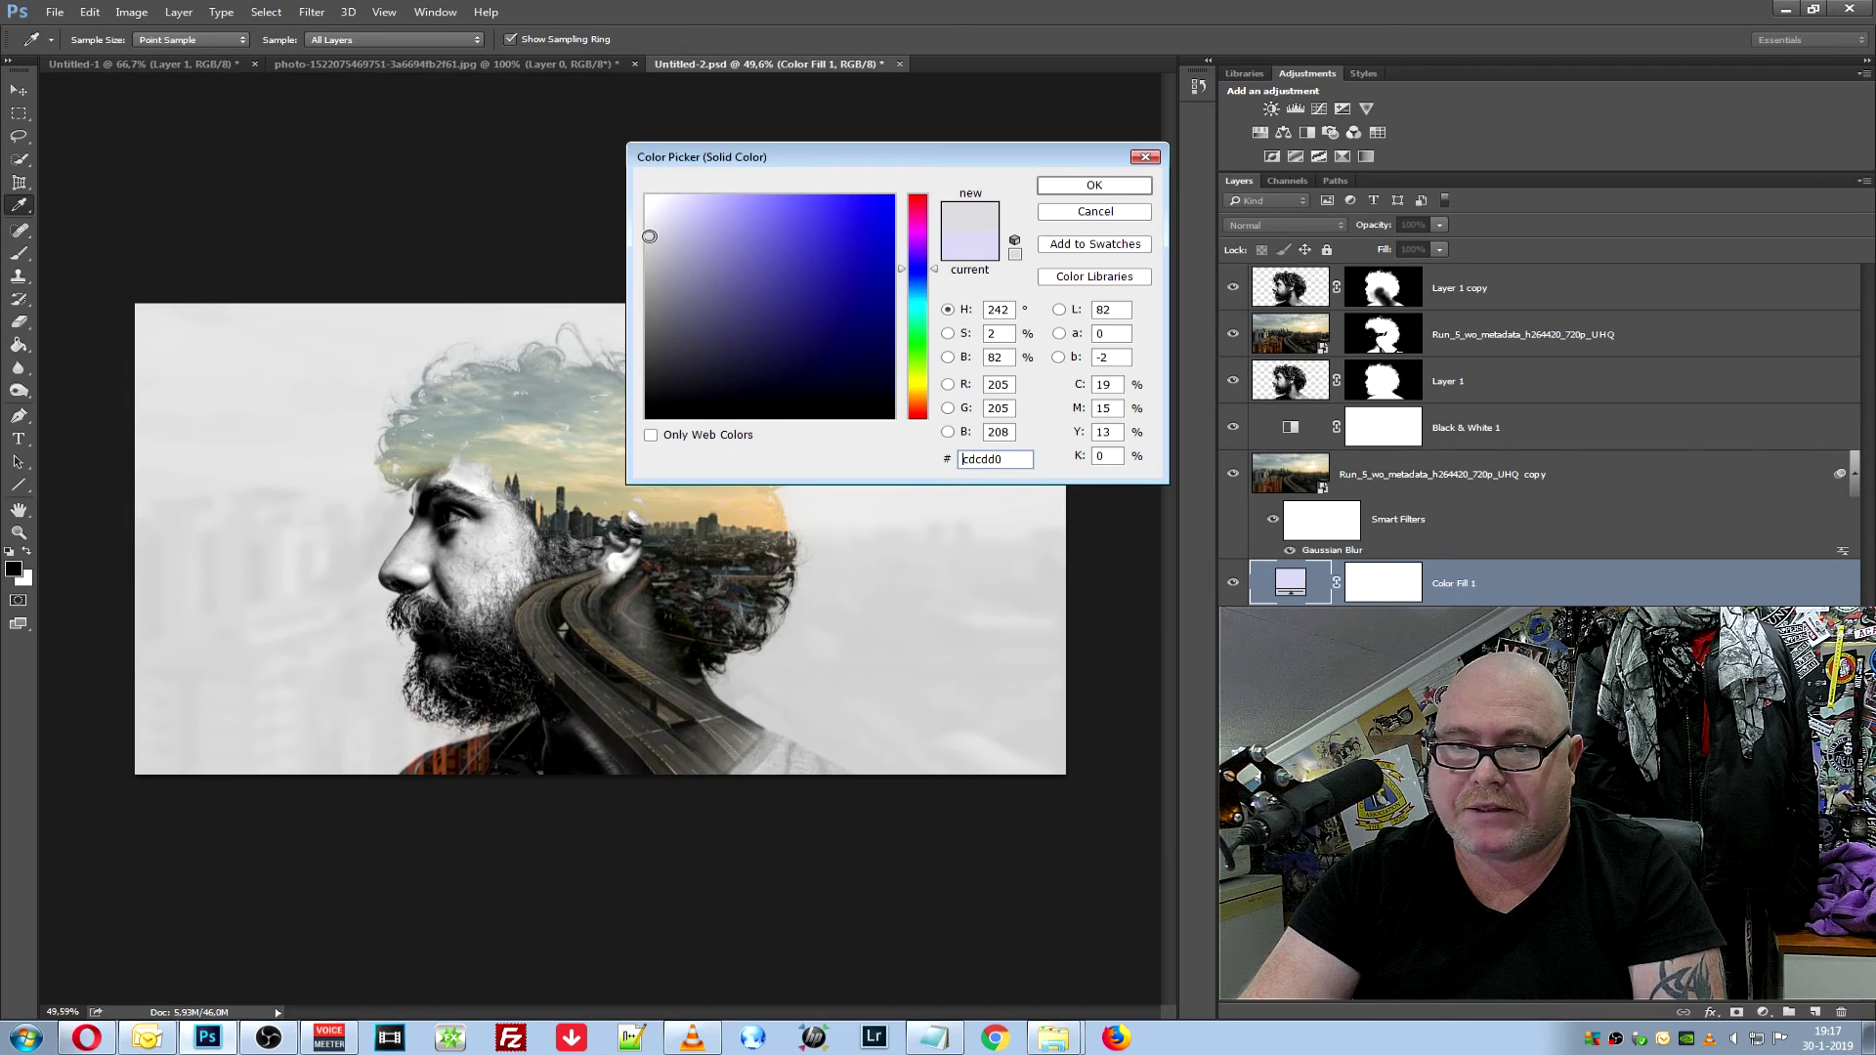
{"action": "left_click", "coordinate": [1093, 185]}
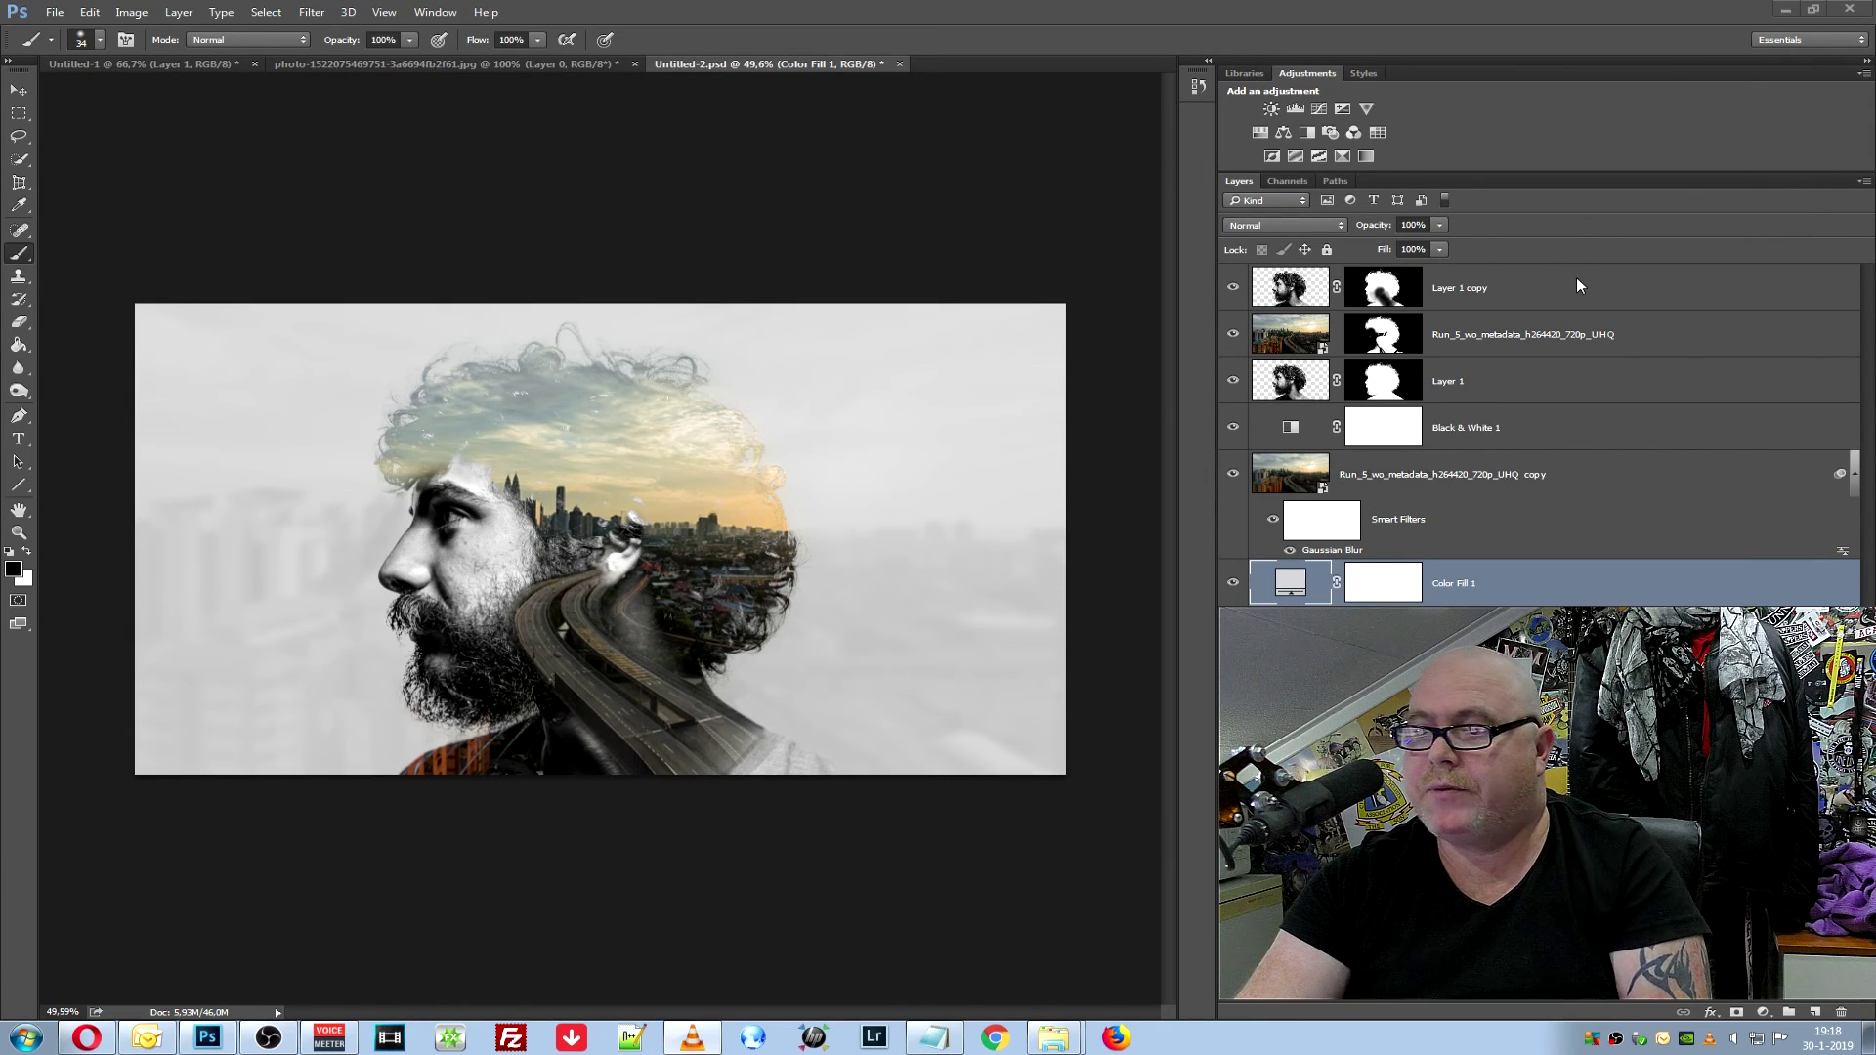
{"action": "key", "text": "shift+alt+l"}
{"action": "left_click", "coordinate": [1583, 291]}
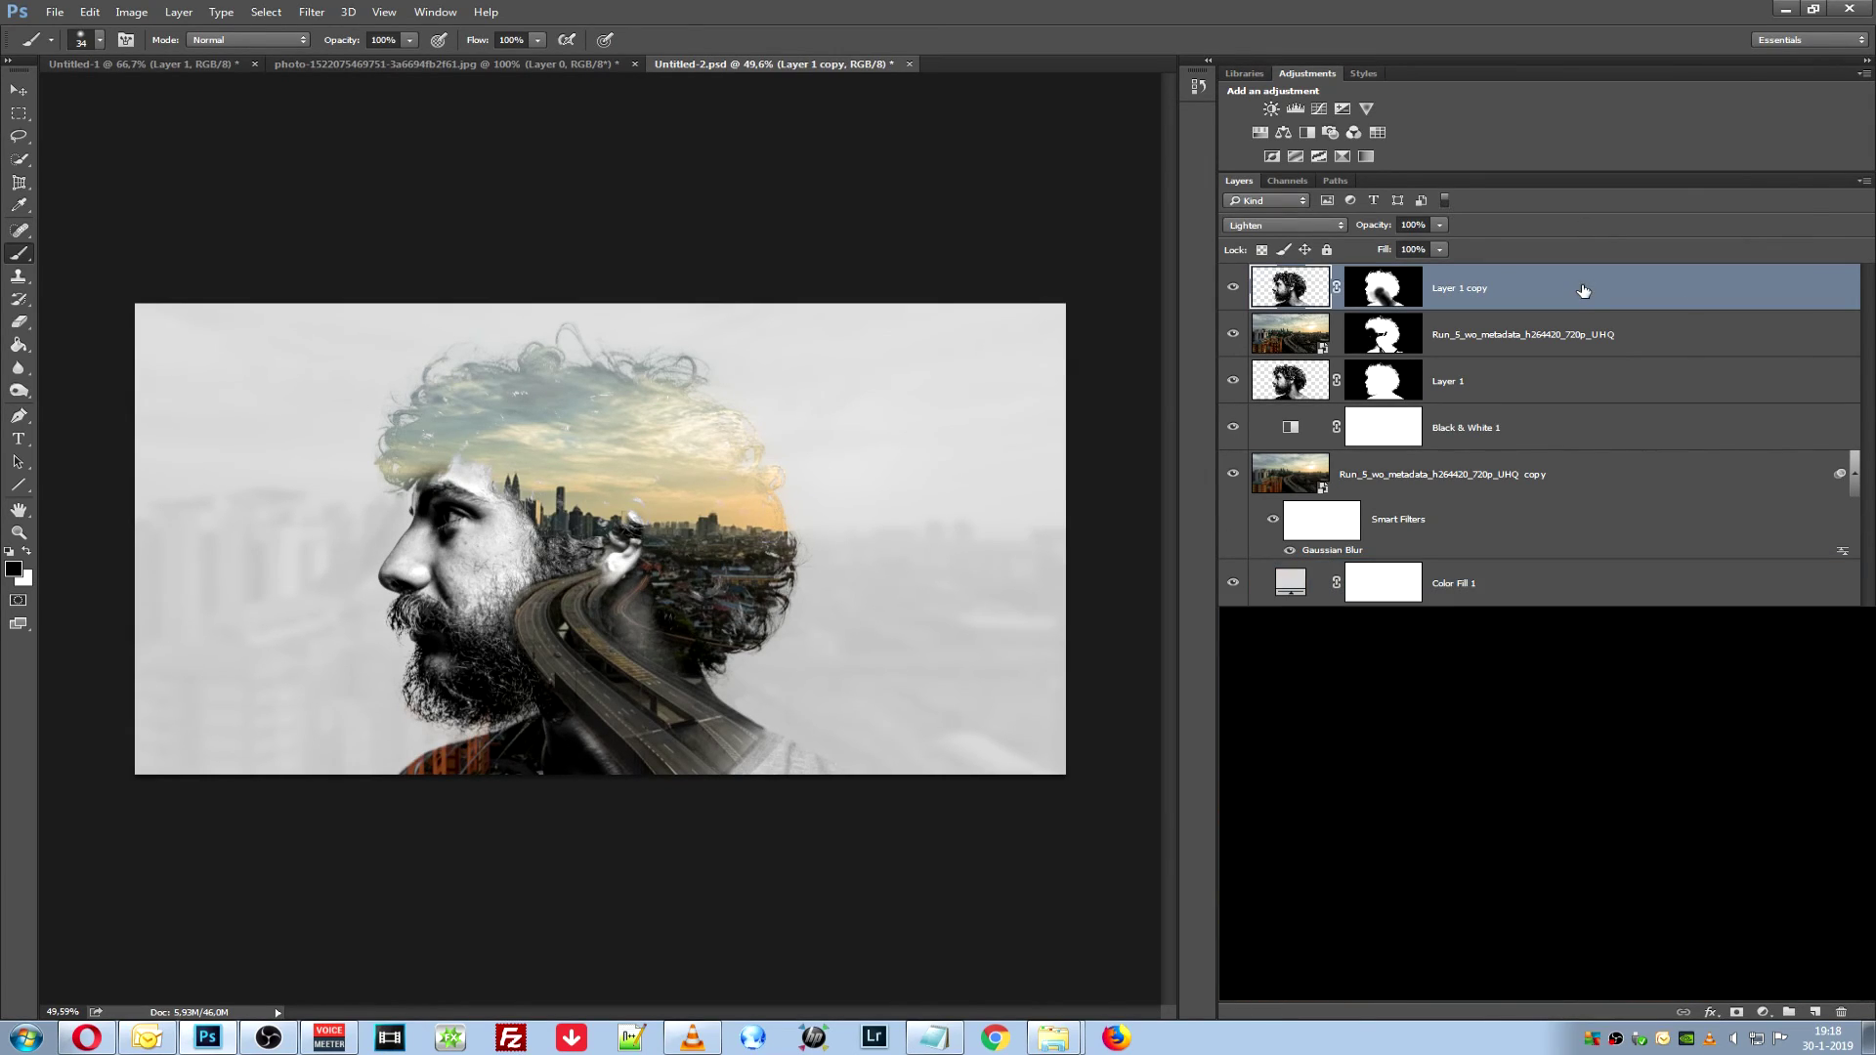
Add a Levels adjustment layer and set the Red channel output levels to 21/234
{"action": "left_click", "coordinate": [1765, 1012]}
{"action": "left_click", "coordinate": [1734, 714]}
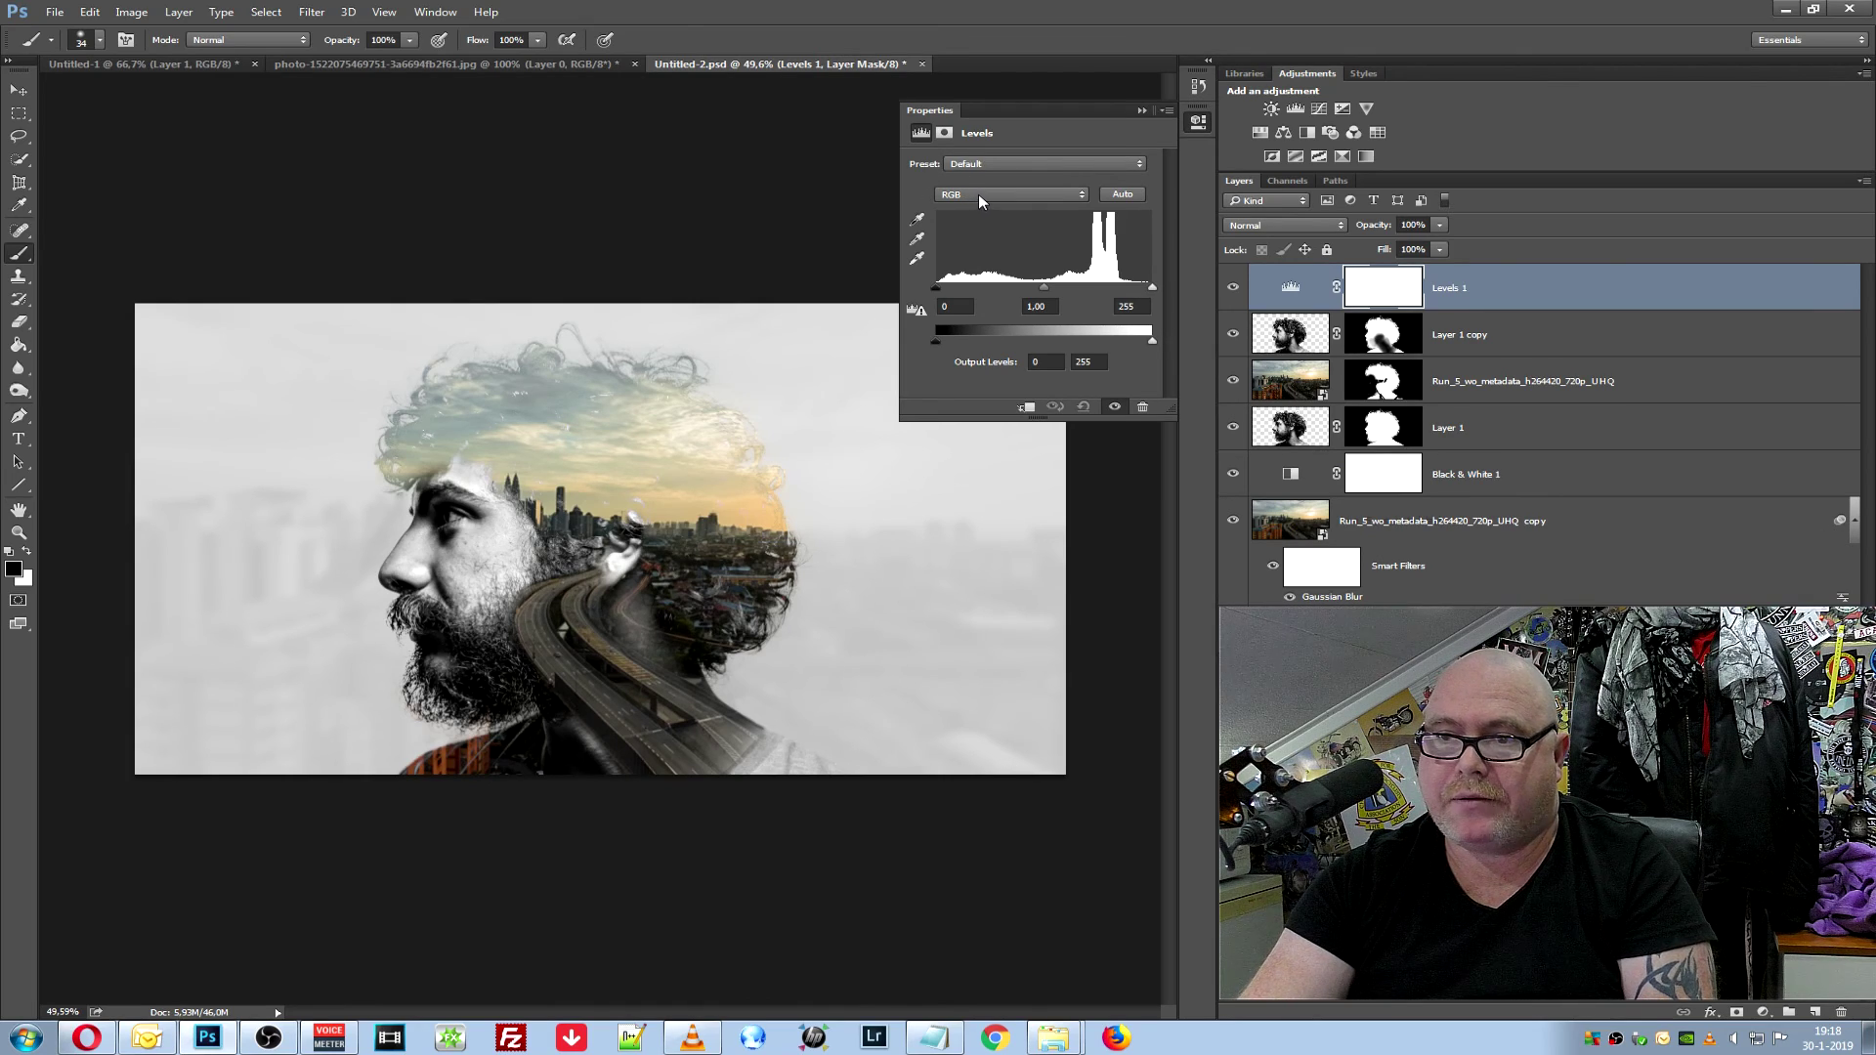
{"action": "left_click", "coordinate": [977, 193]}
{"action": "left_click", "coordinate": [978, 194]}
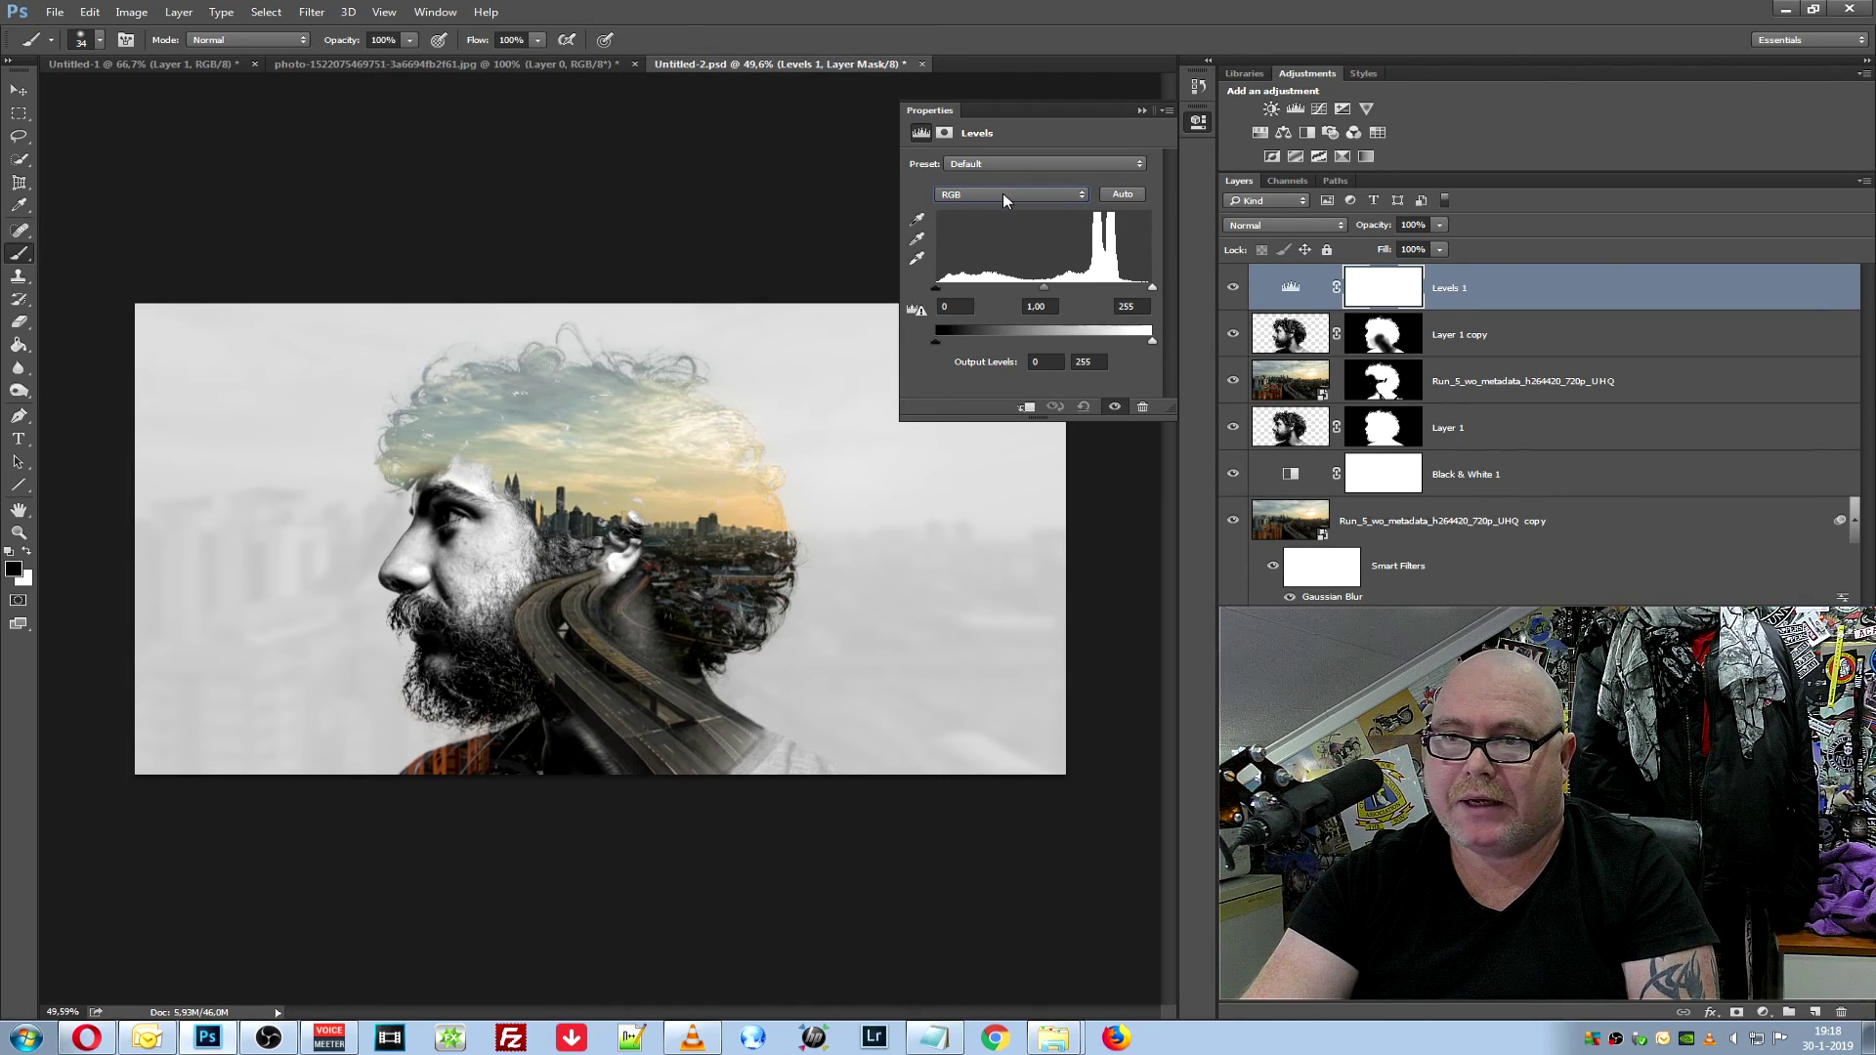
{"action": "left_click", "coordinate": [1003, 192]}
{"action": "left_click", "coordinate": [969, 218]}
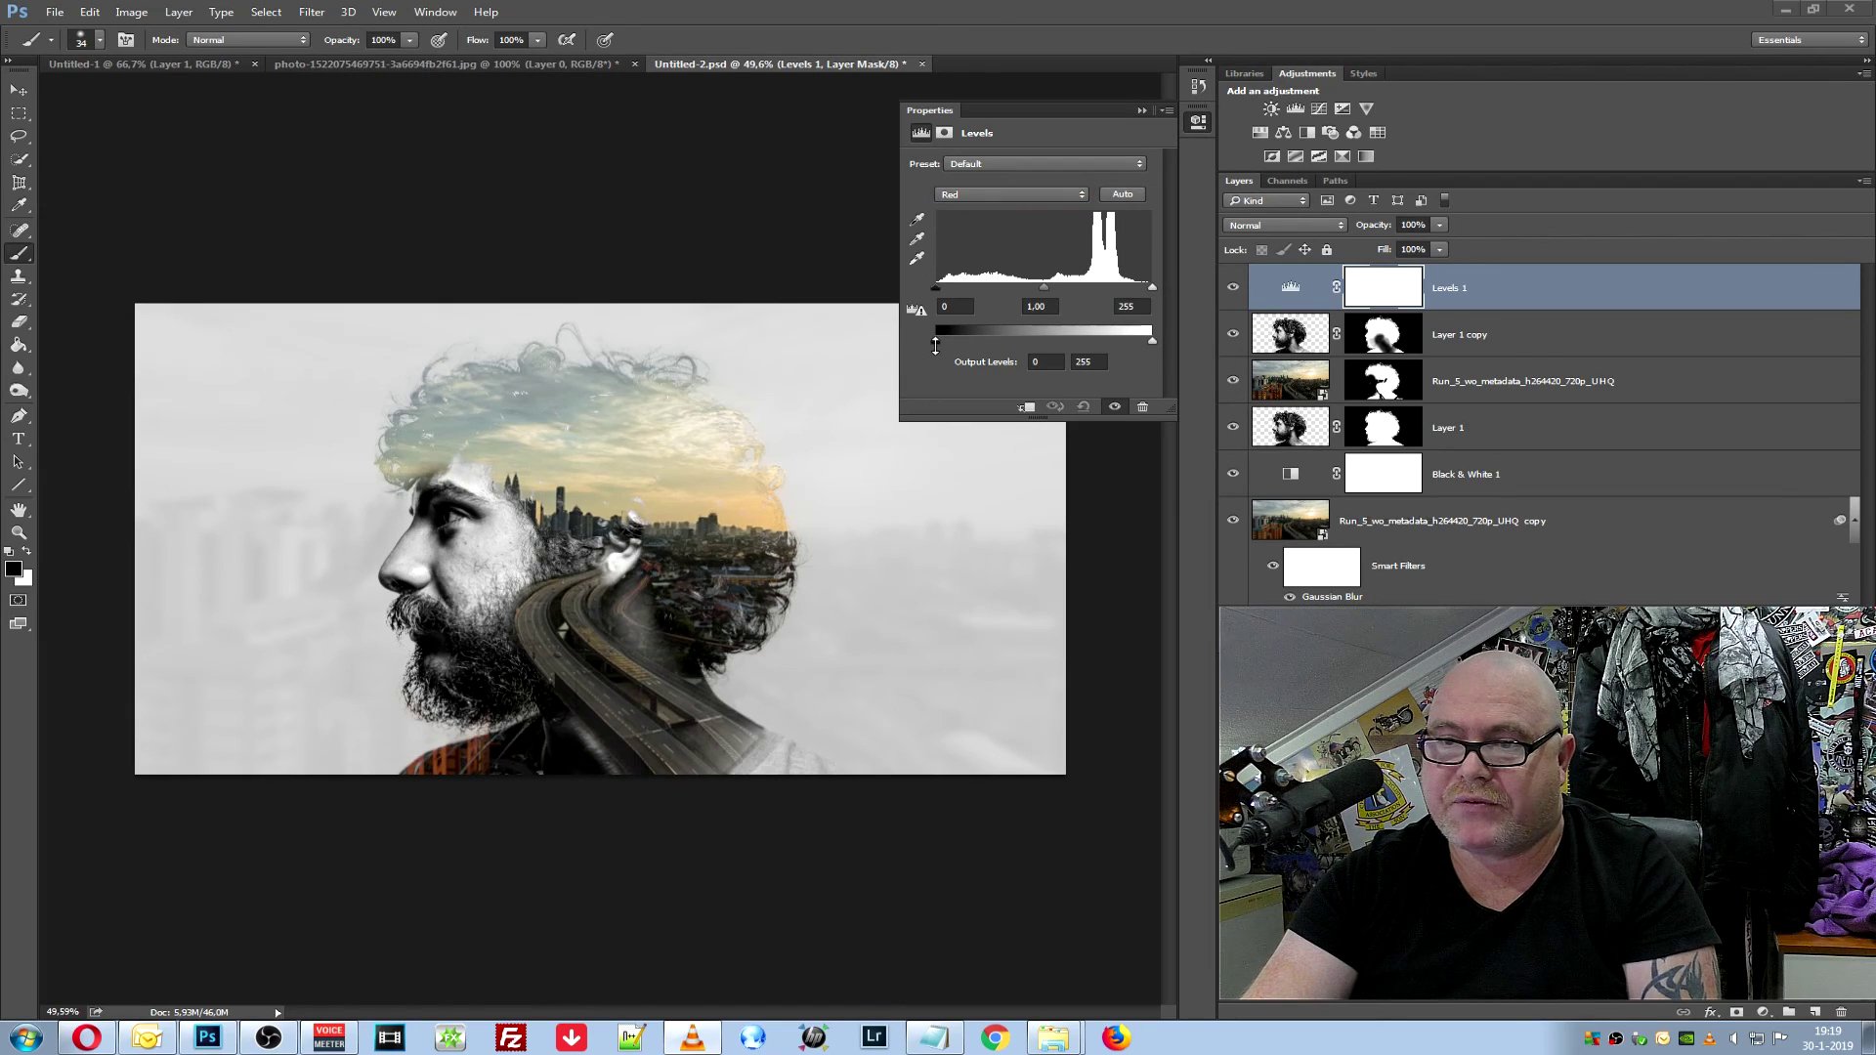
{"action": "left_click_drag", "start_coordinate": [935, 342], "coordinate": [935, 342]}
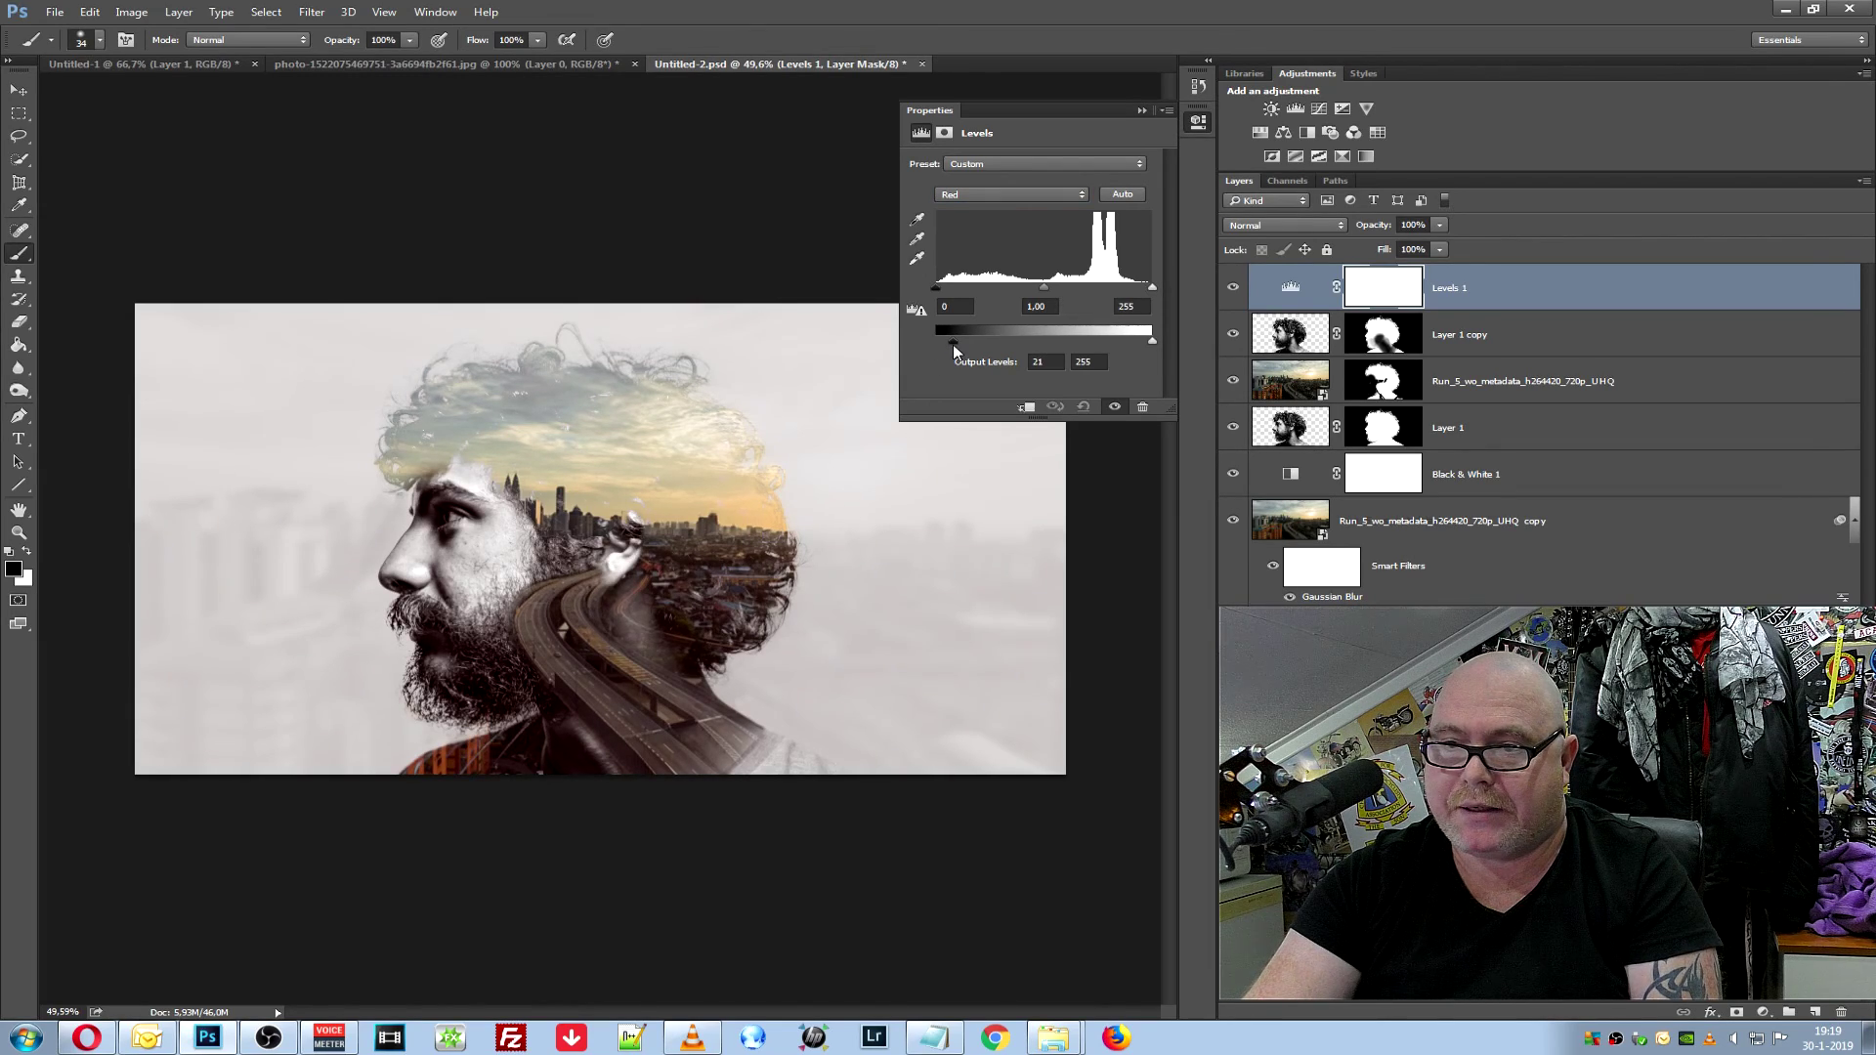
{"action": "left_click_drag", "start_coordinate": [1151, 342], "coordinate": [1133, 343]}
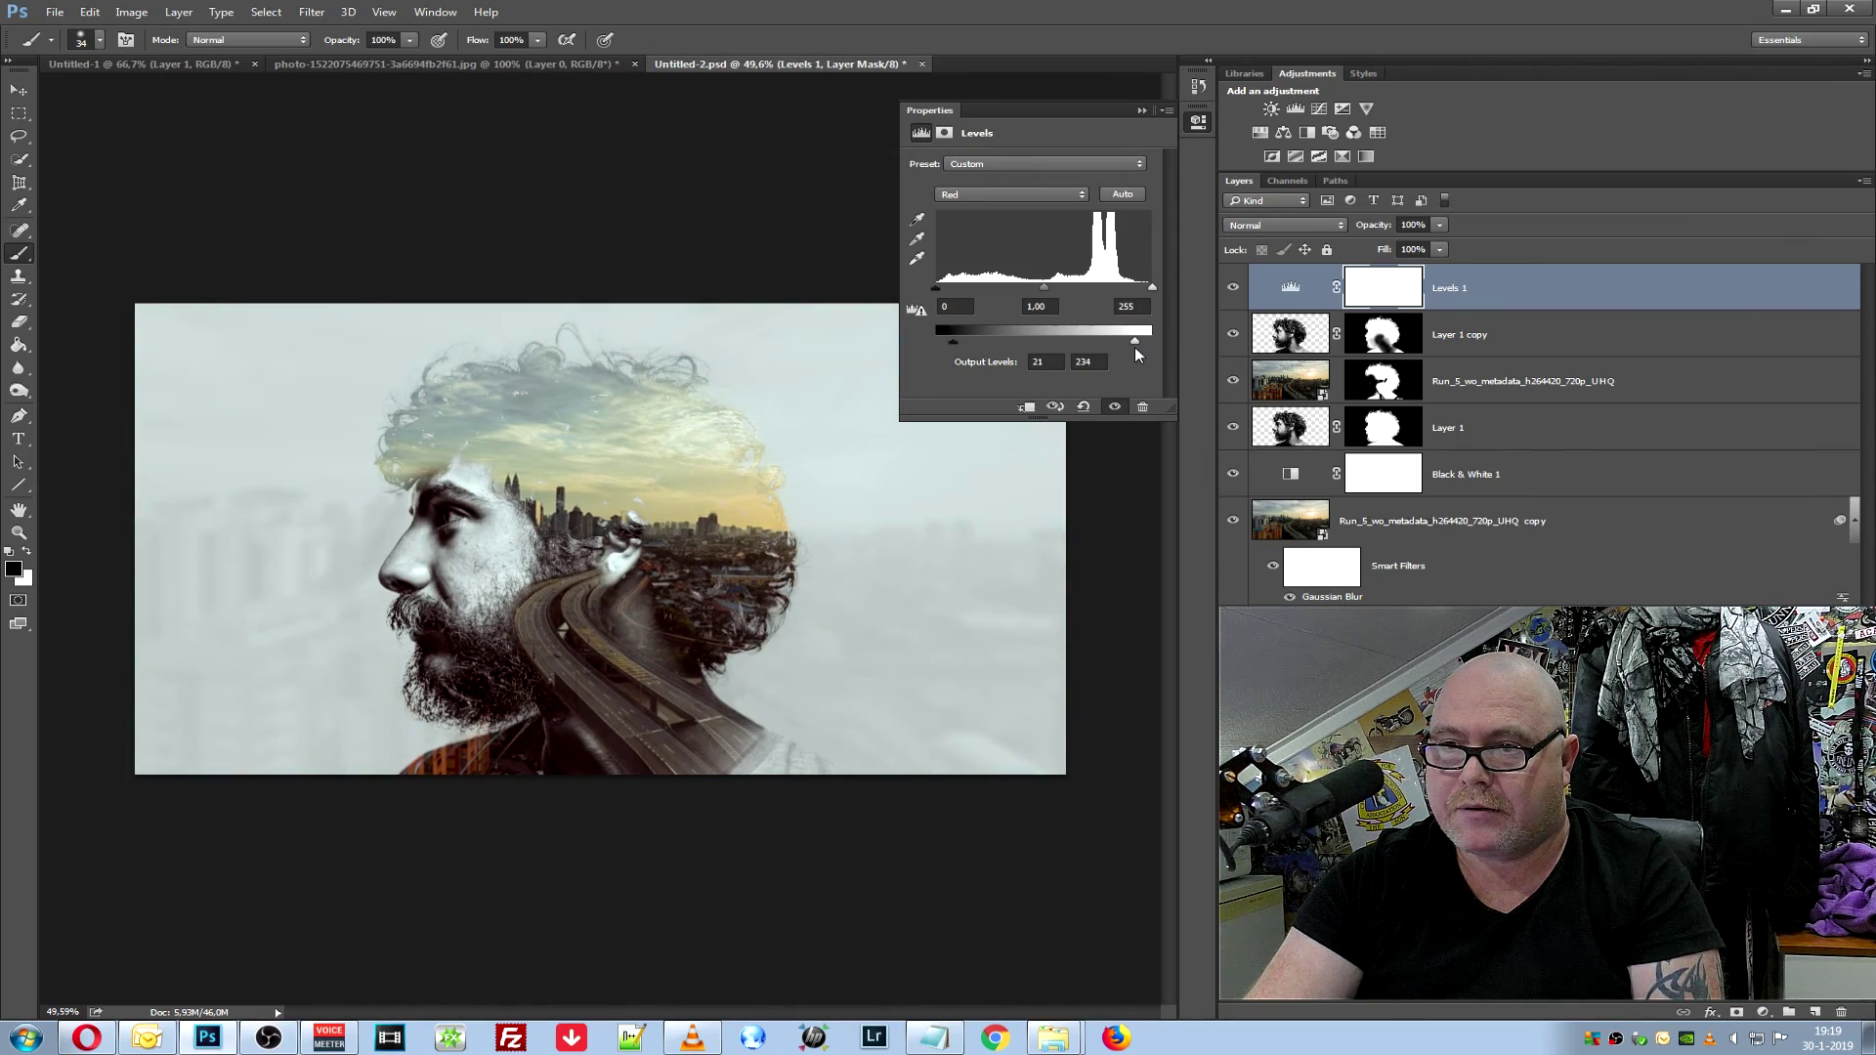
Set the Blue channel output levels to 14/248 and close the Levels Properties panel
{"action": "left_click", "coordinate": [1018, 195]}
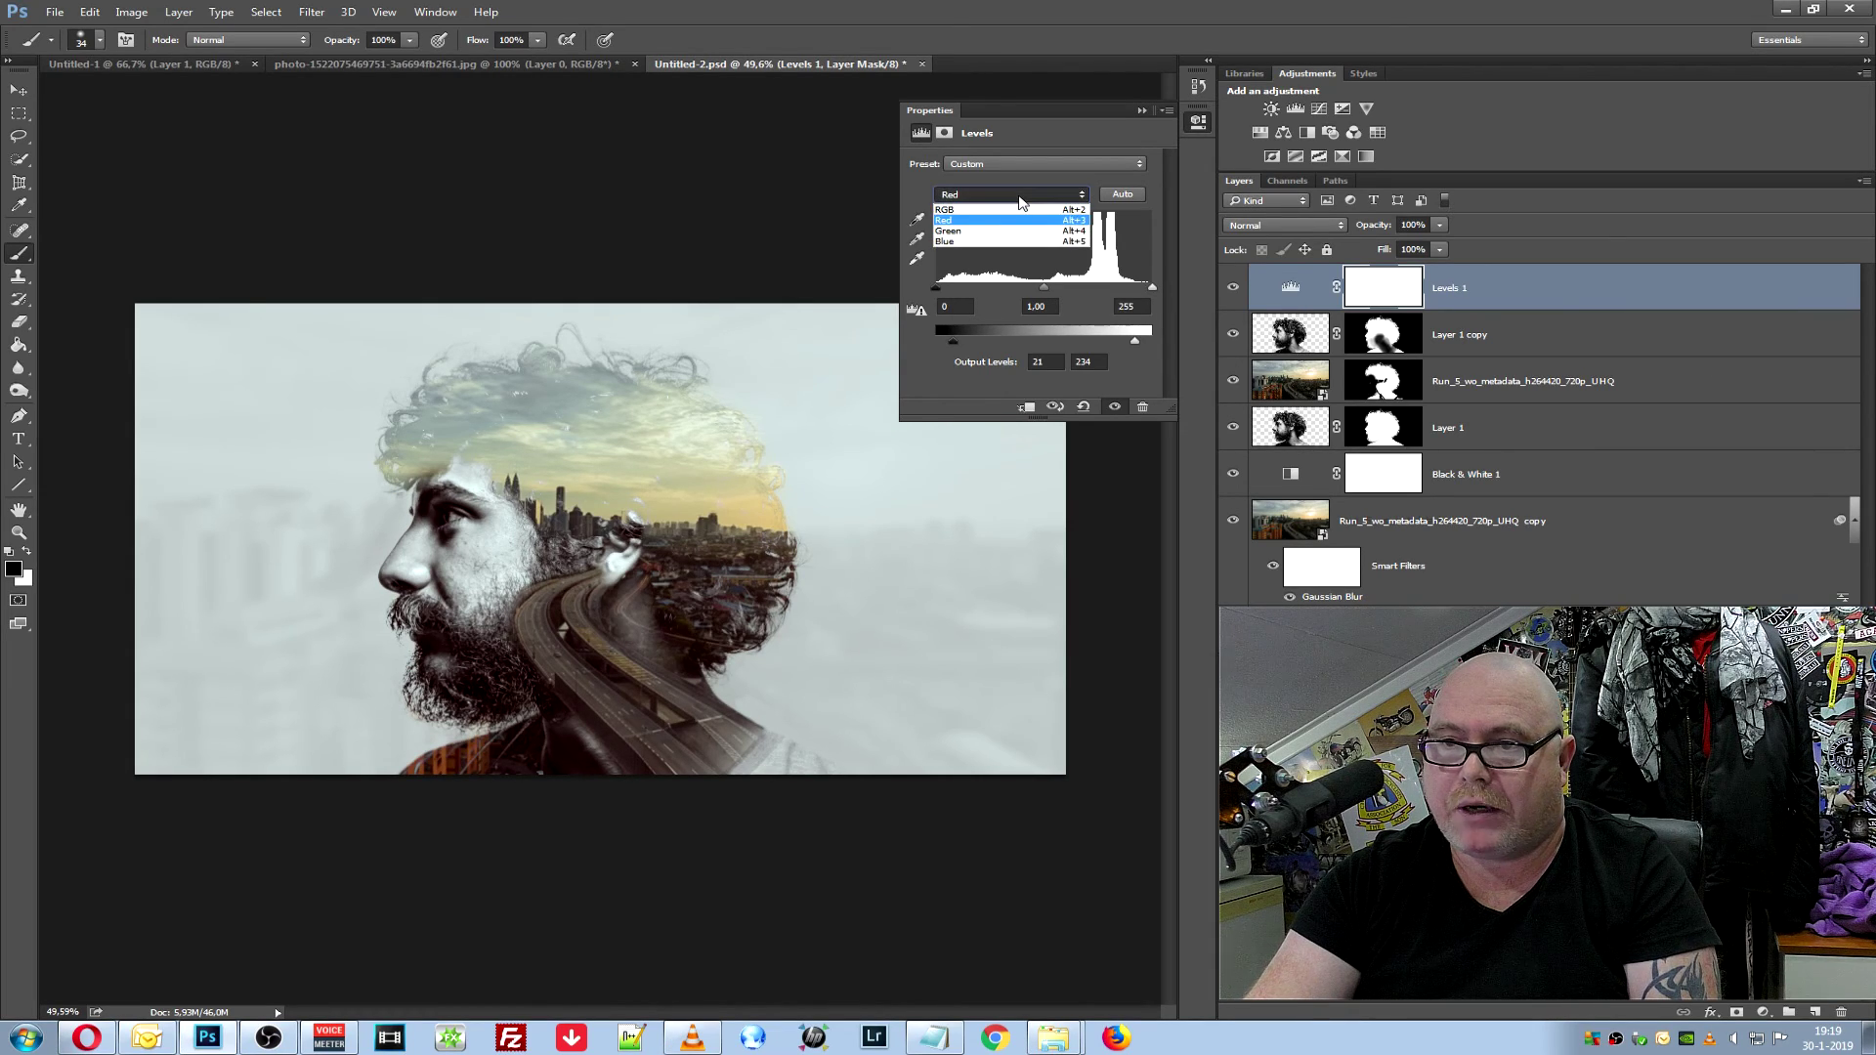
{"action": "left_click", "coordinate": [1009, 242]}
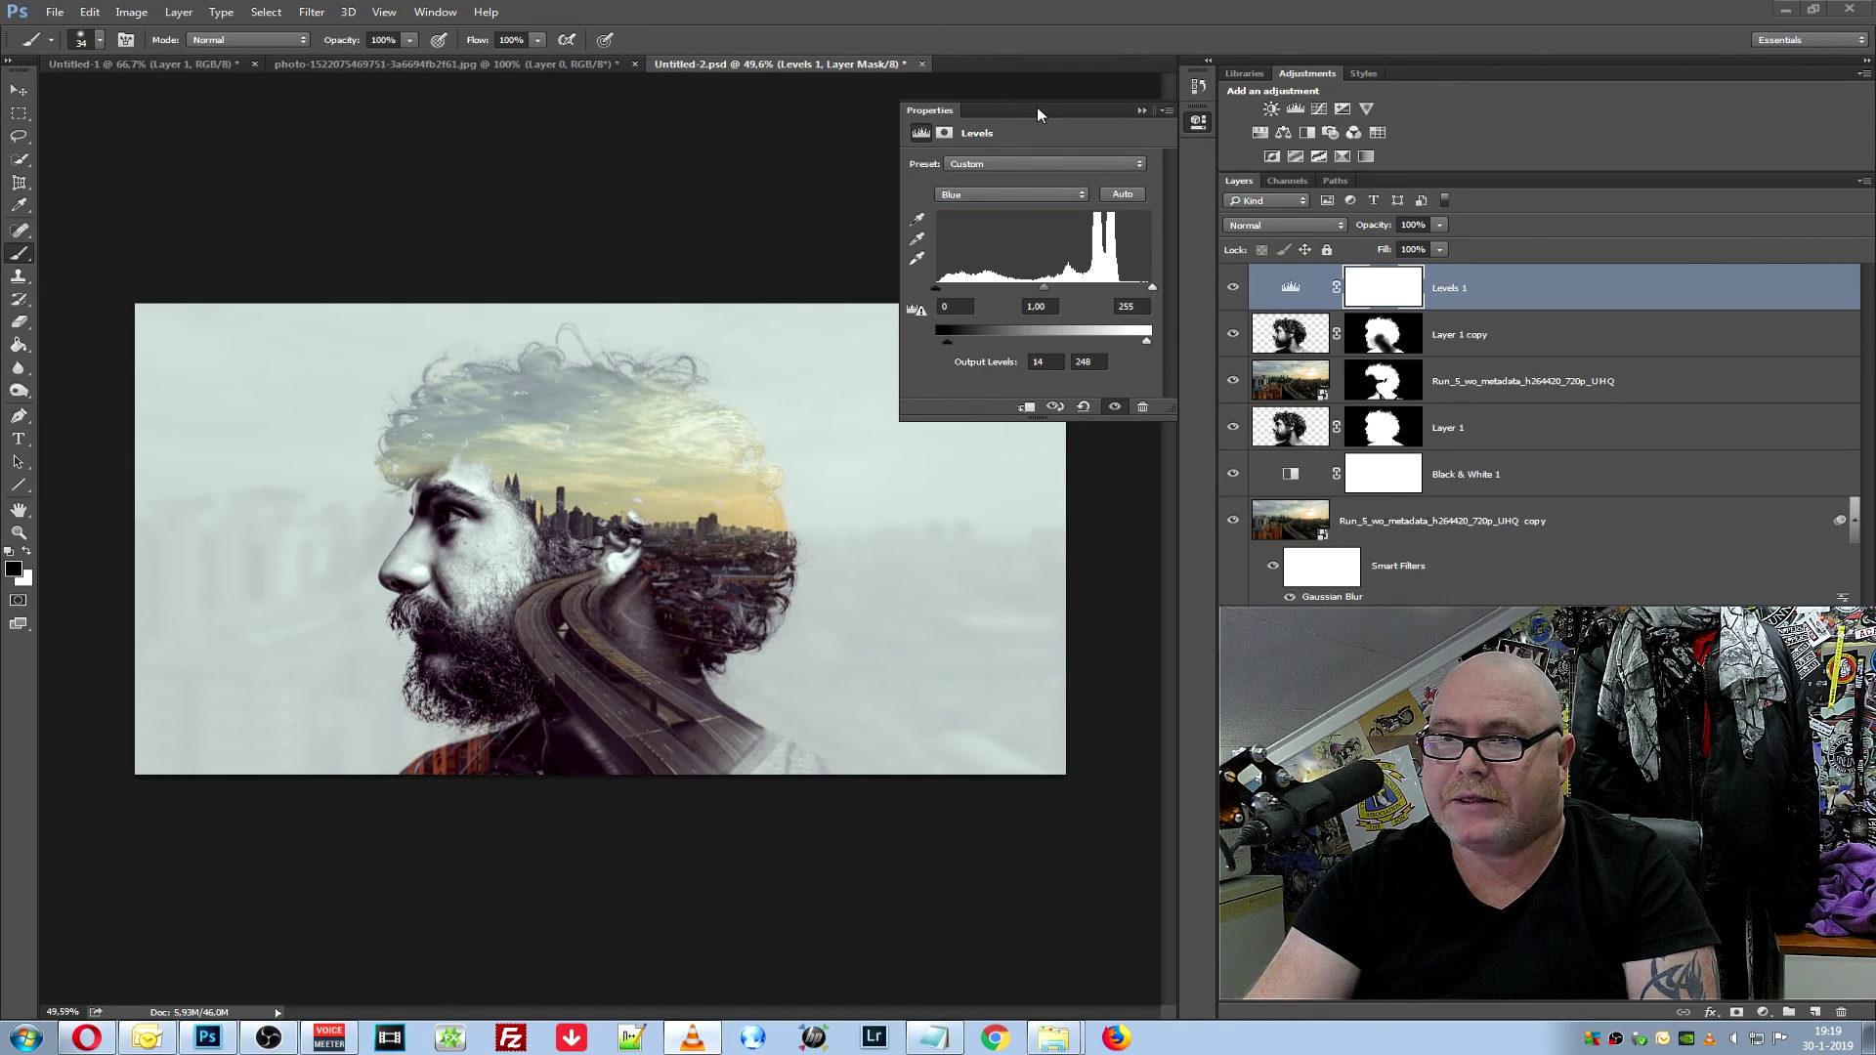
{"action": "right_click", "coordinate": [1037, 110]}
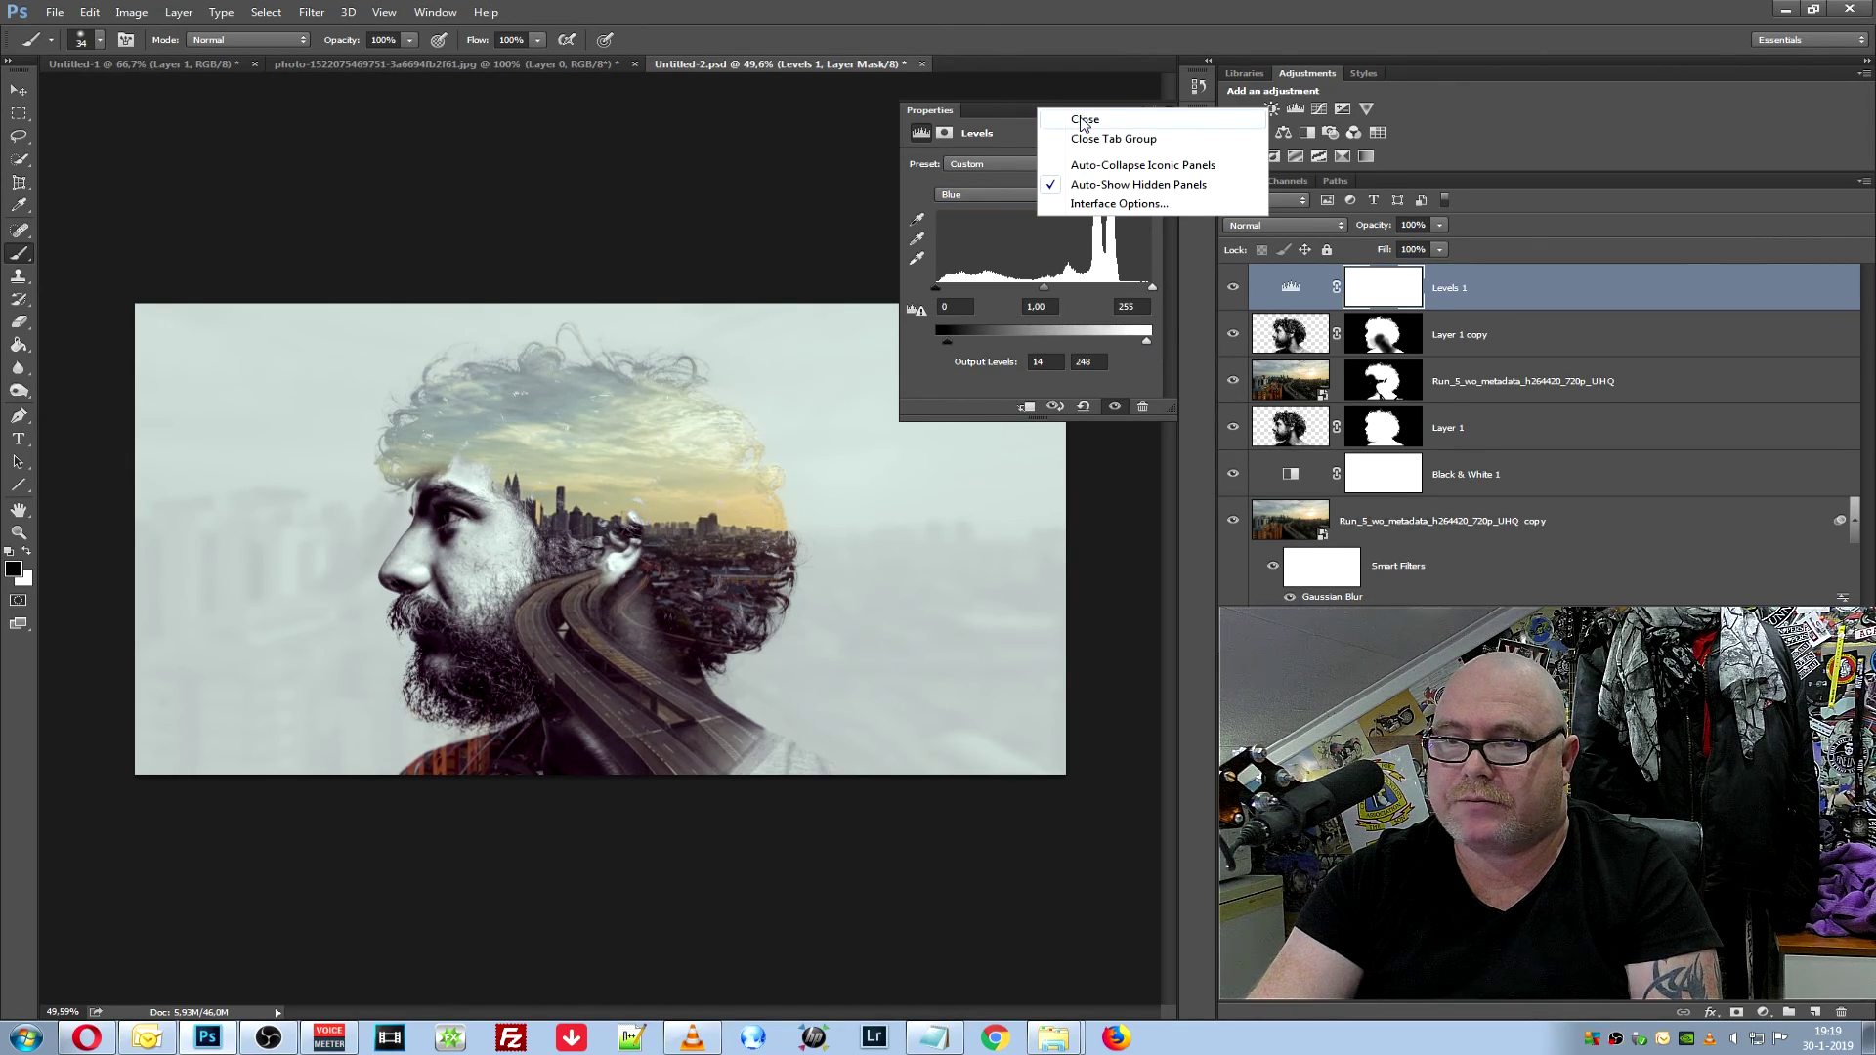
{"action": "left_click", "coordinate": [1083, 121]}
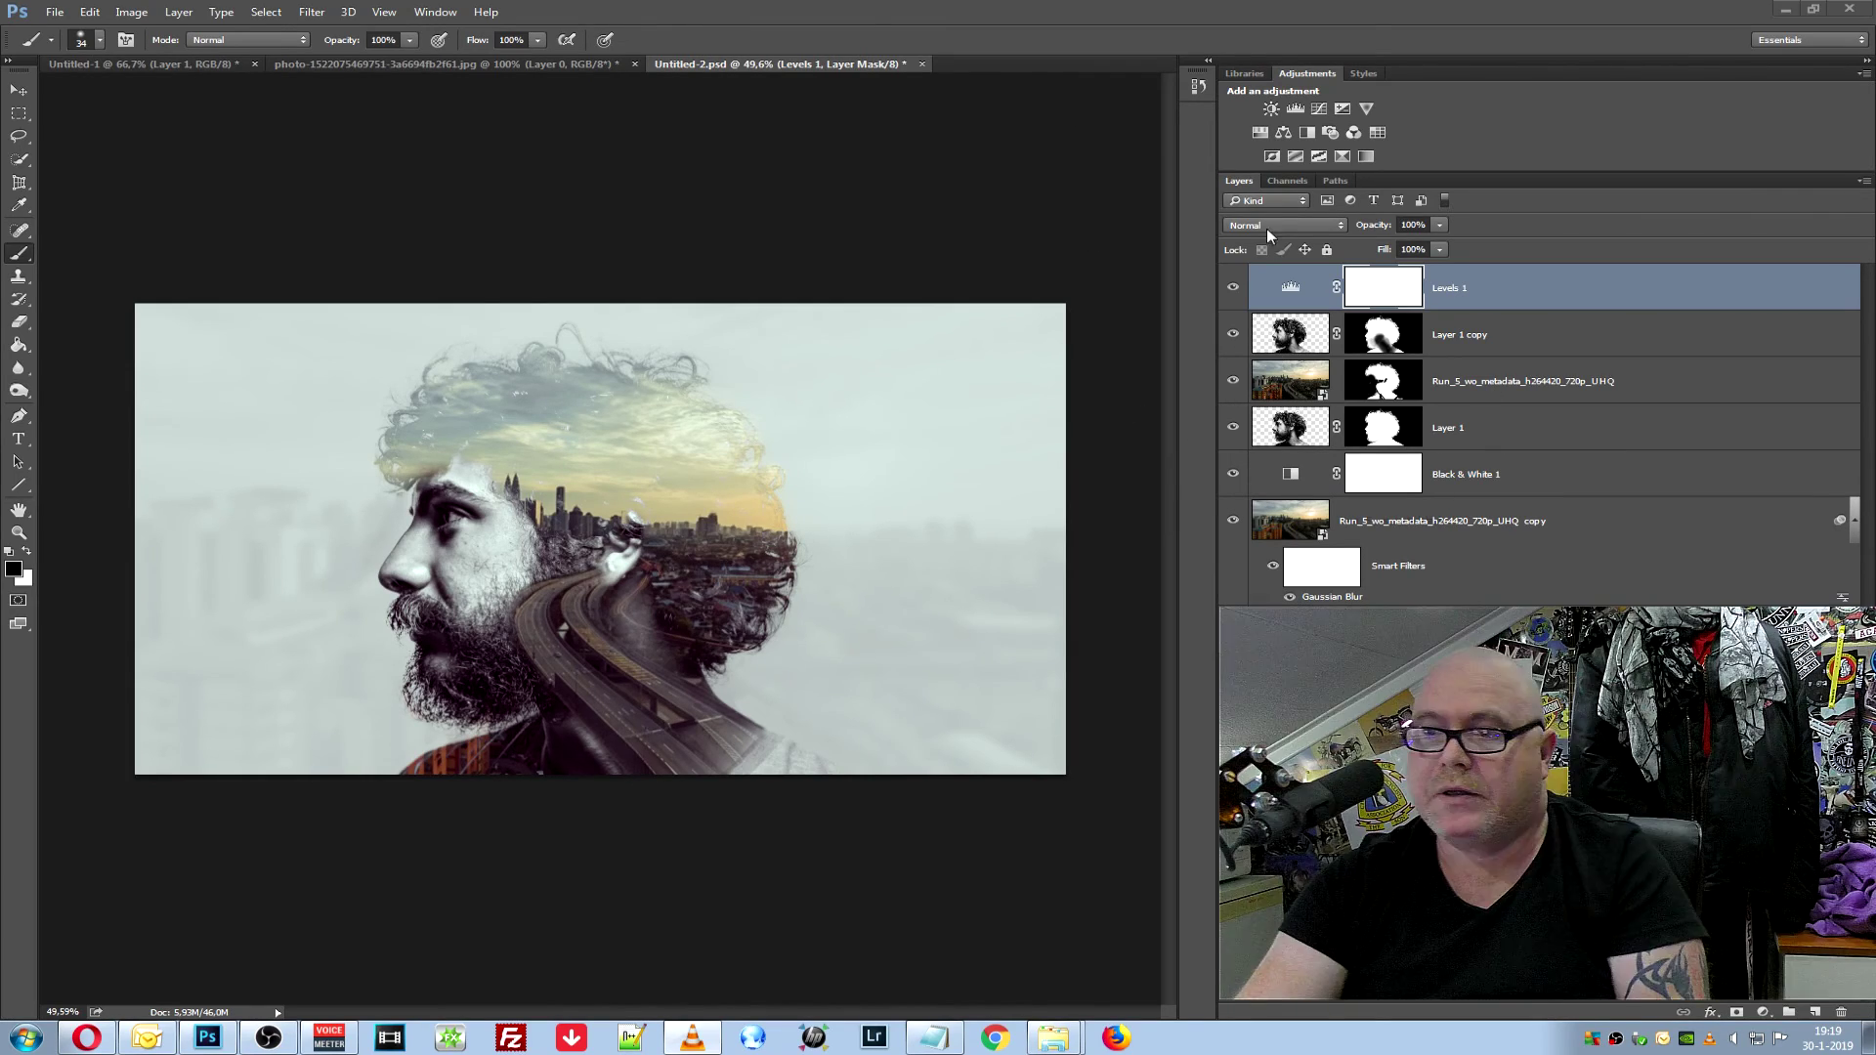
With Levels 1 targeted, show a taller Timeline panel below the canvas and create a video timeline
{"action": "left_click", "coordinate": [1291, 293]}
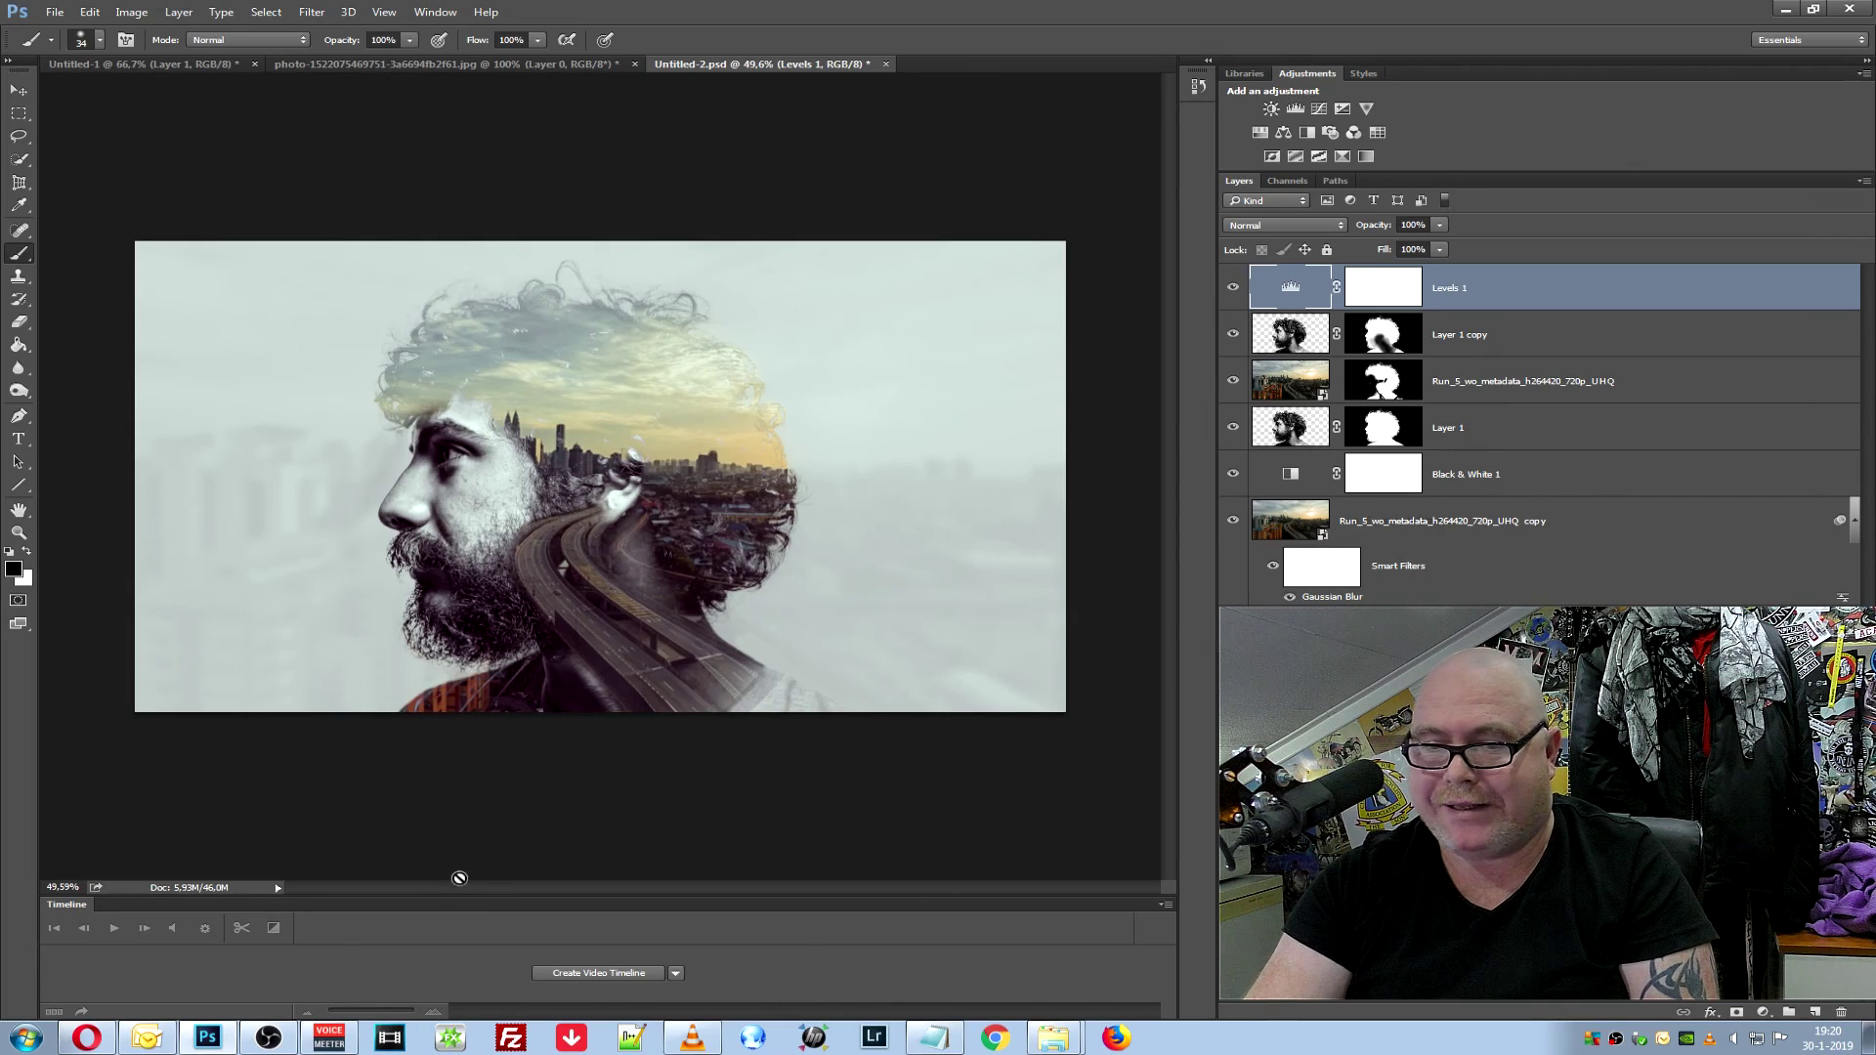
{"action": "left_click", "coordinate": [423, 14]}
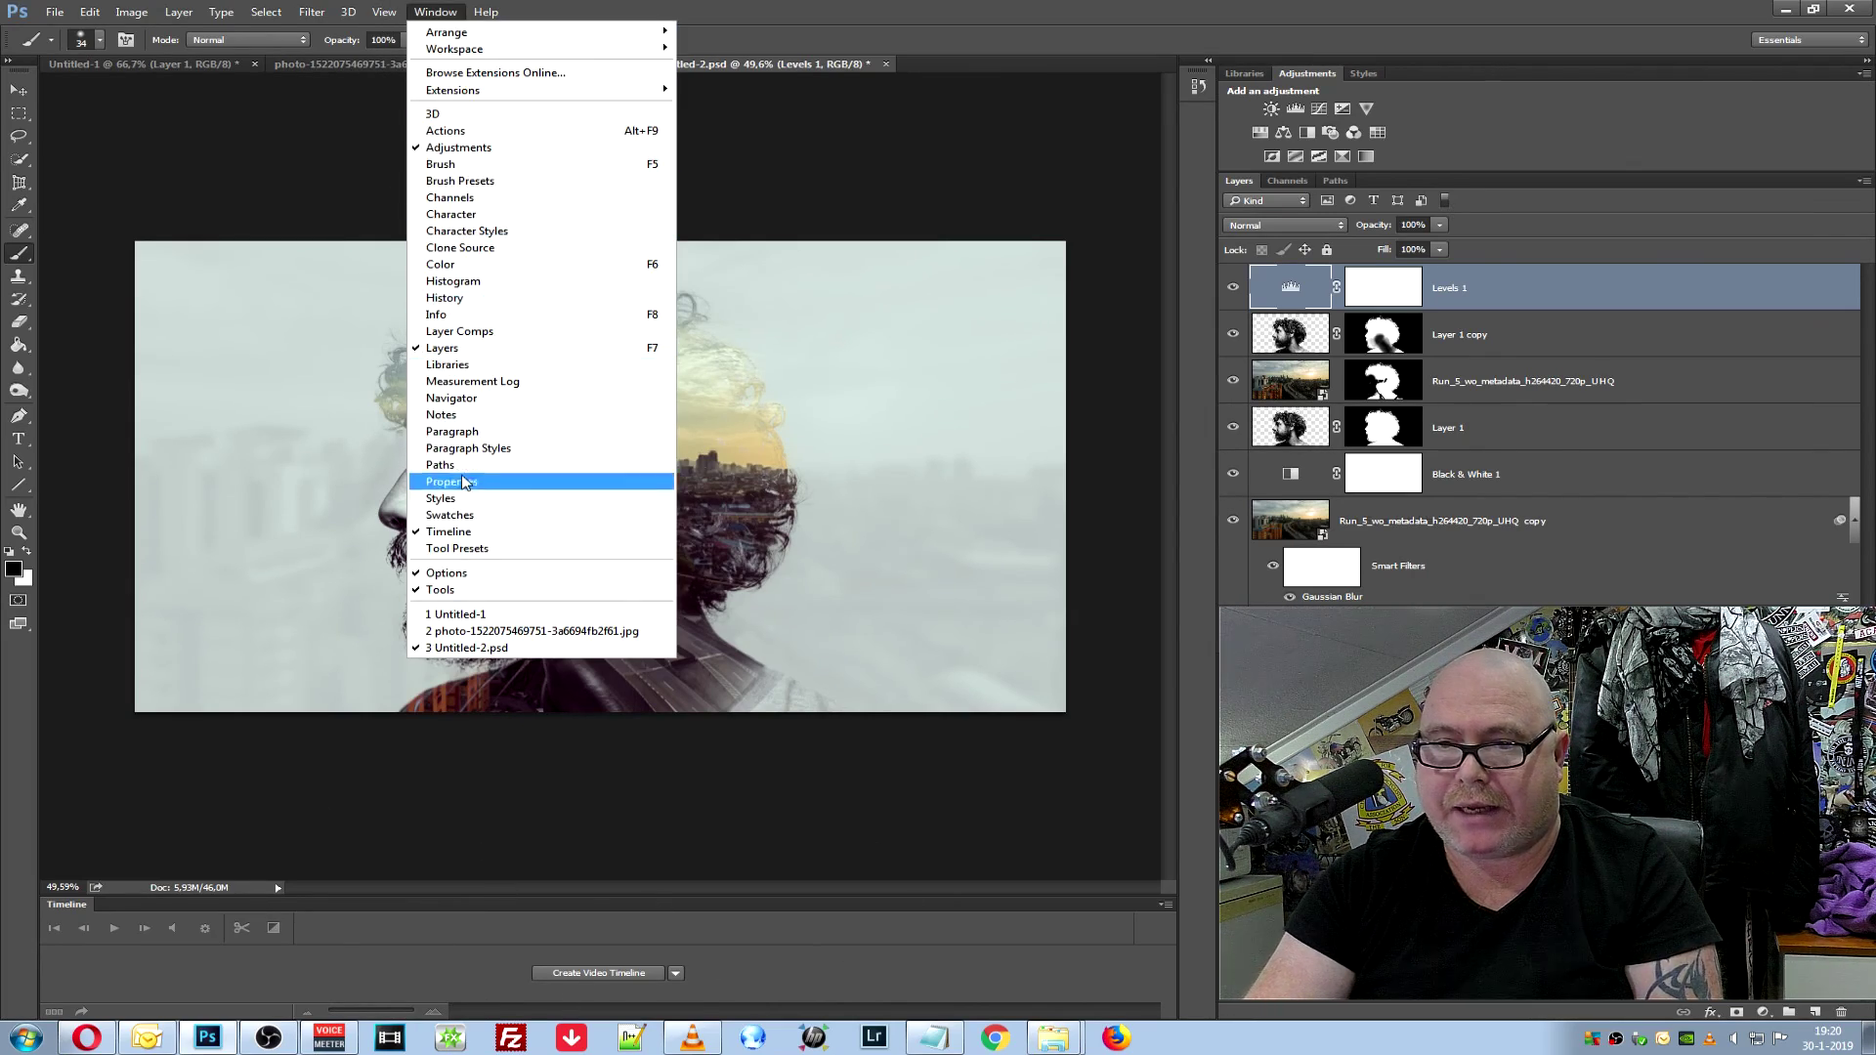
{"action": "left_click", "coordinate": [467, 531]}
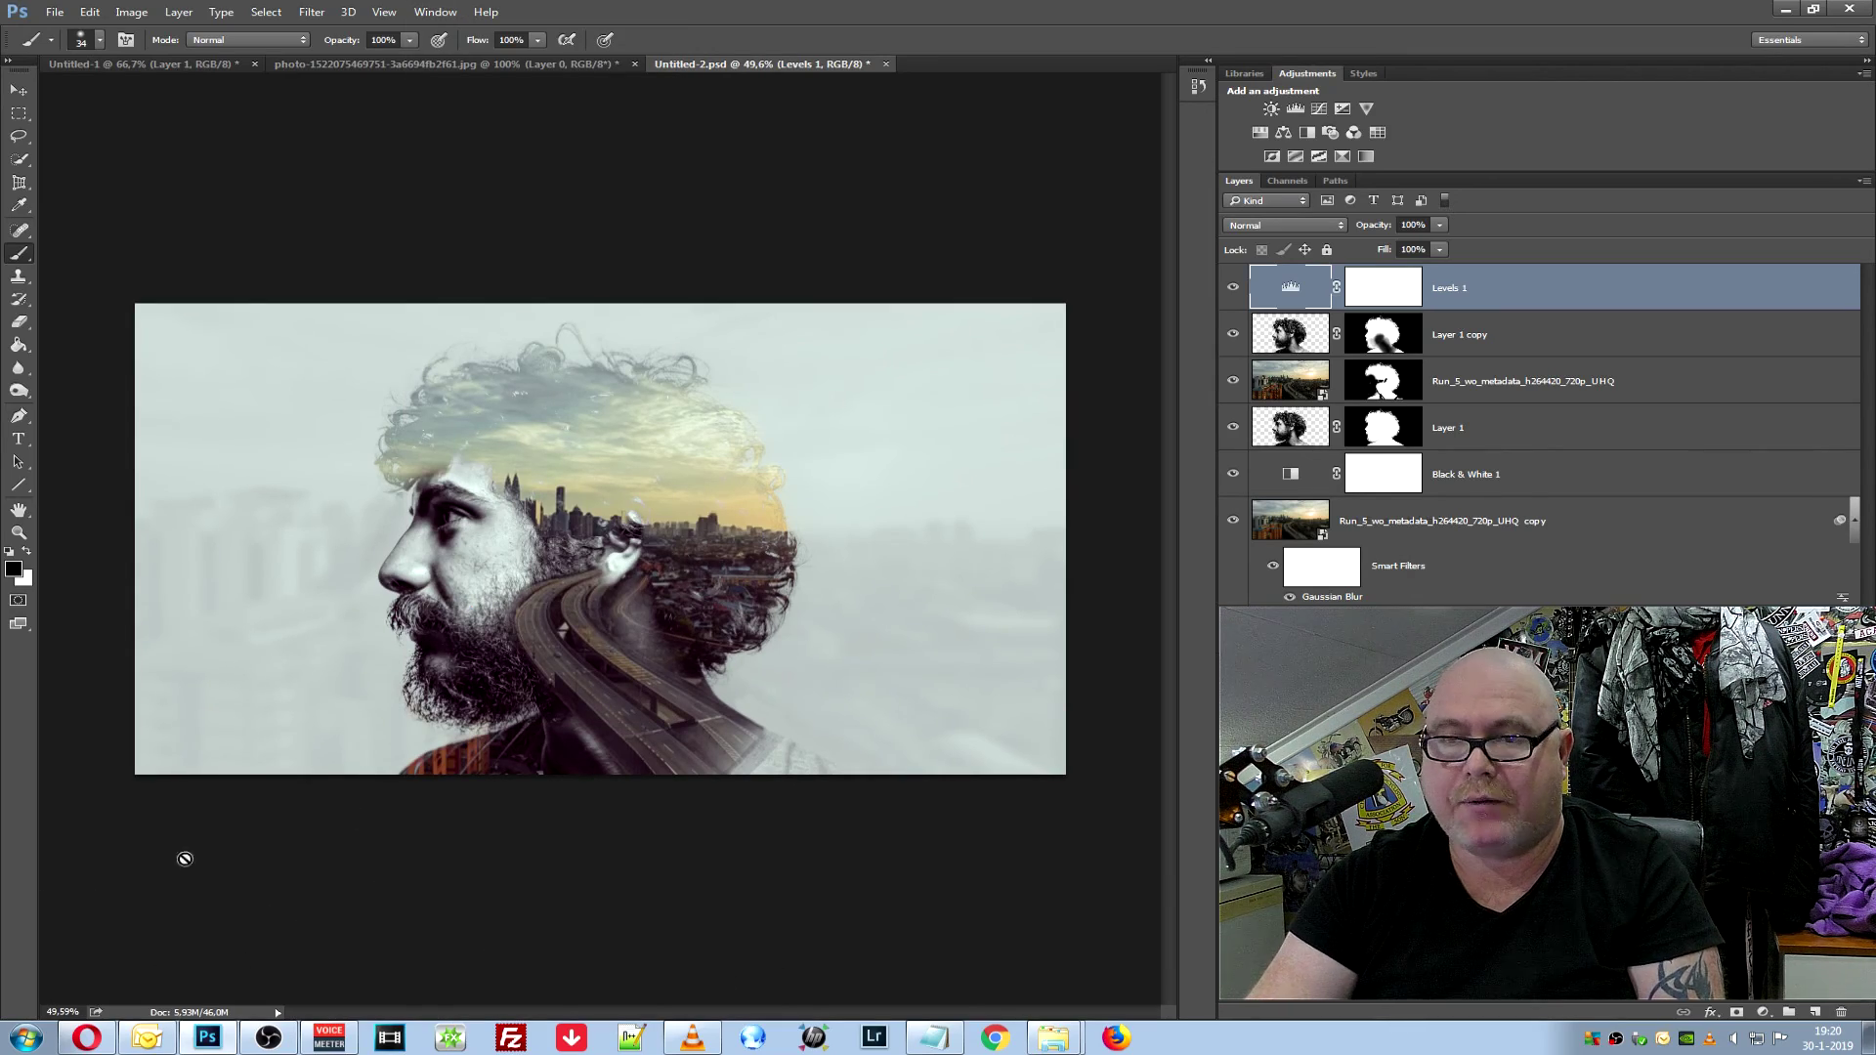
{"action": "left_click", "coordinate": [435, 13]}
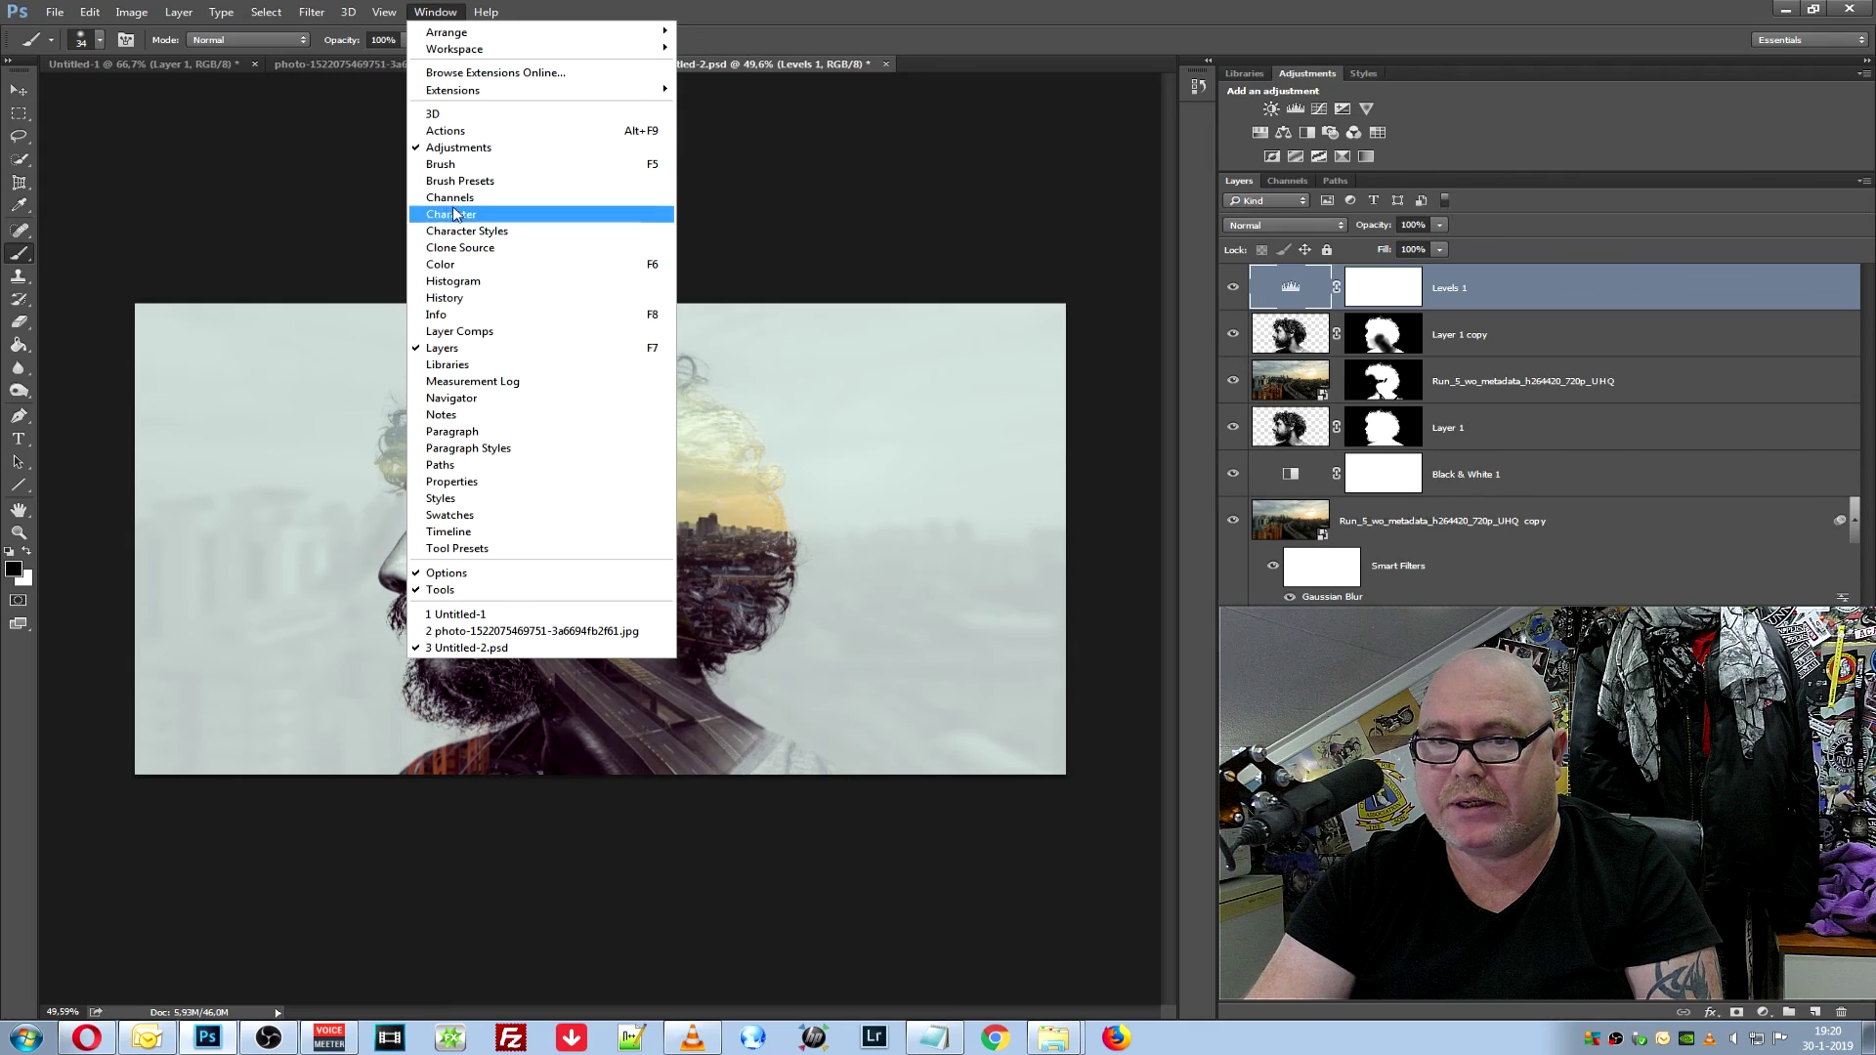
{"action": "left_click", "coordinate": [497, 533]}
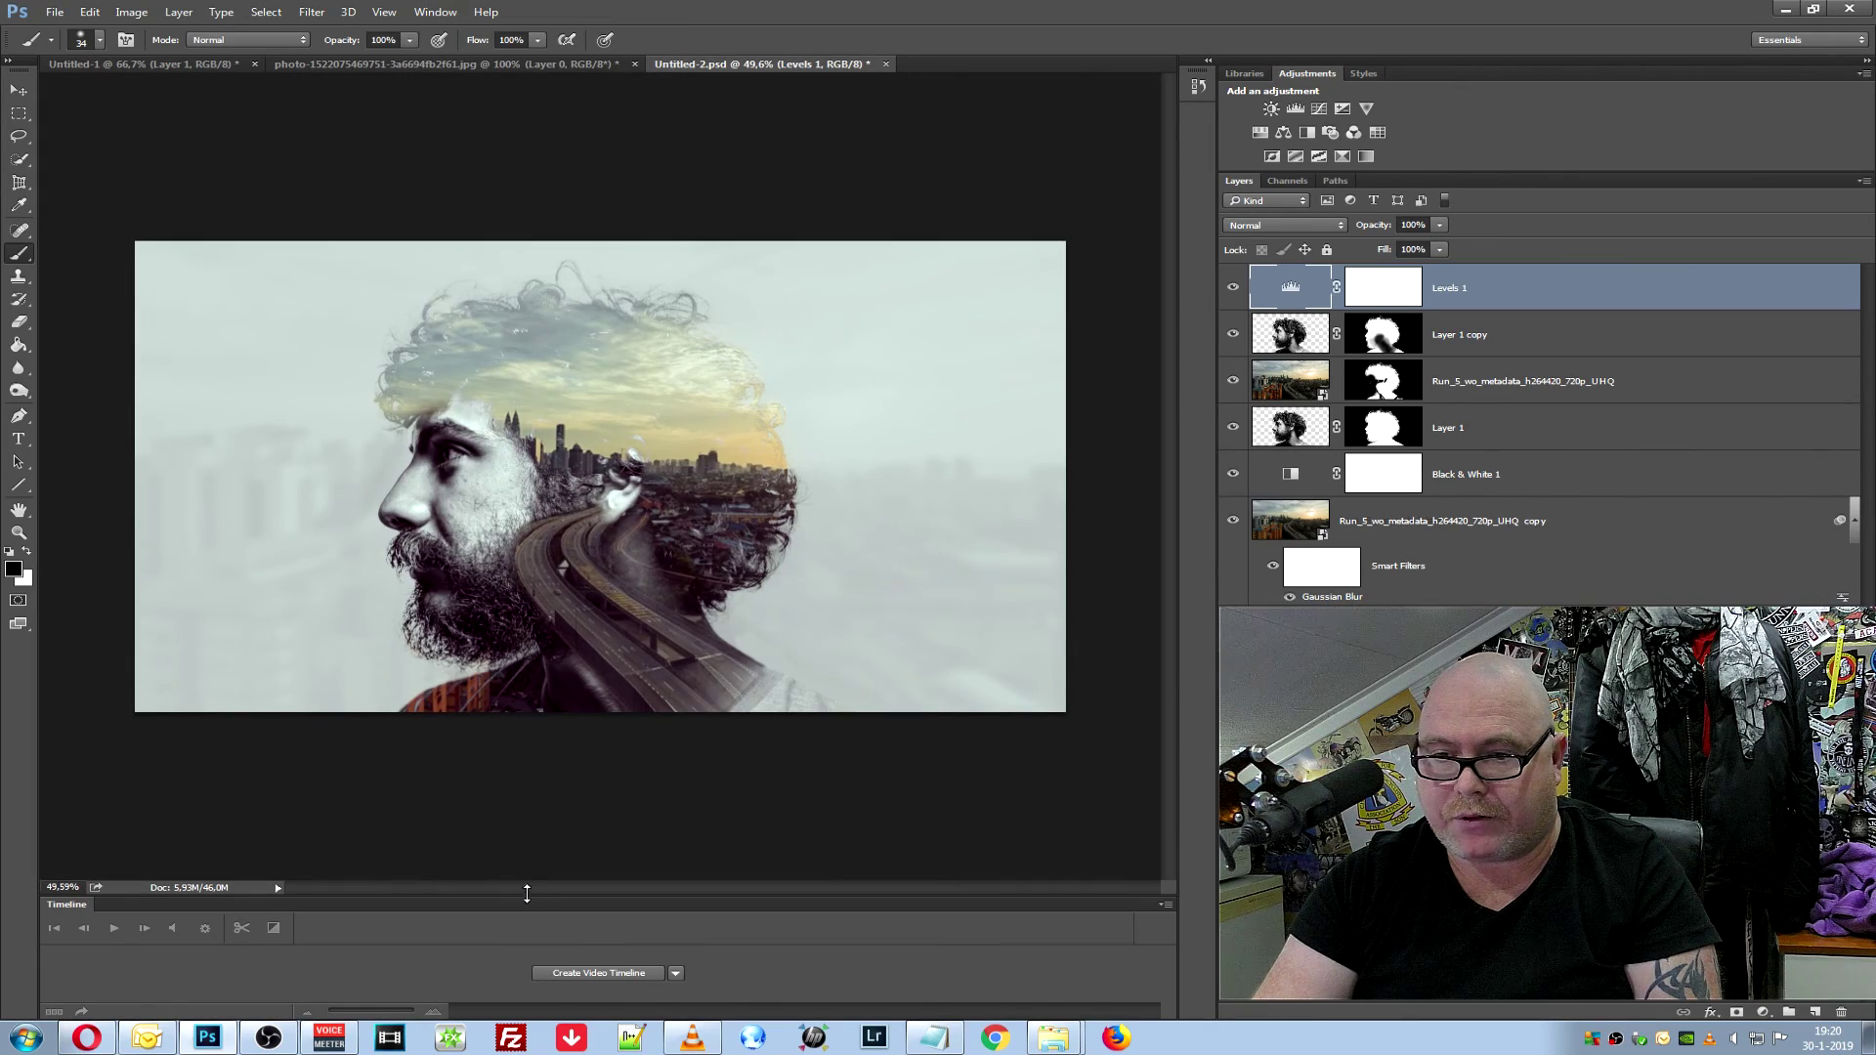
{"action": "left_click_drag", "start_coordinate": [526, 897], "coordinate": [535, 765]}
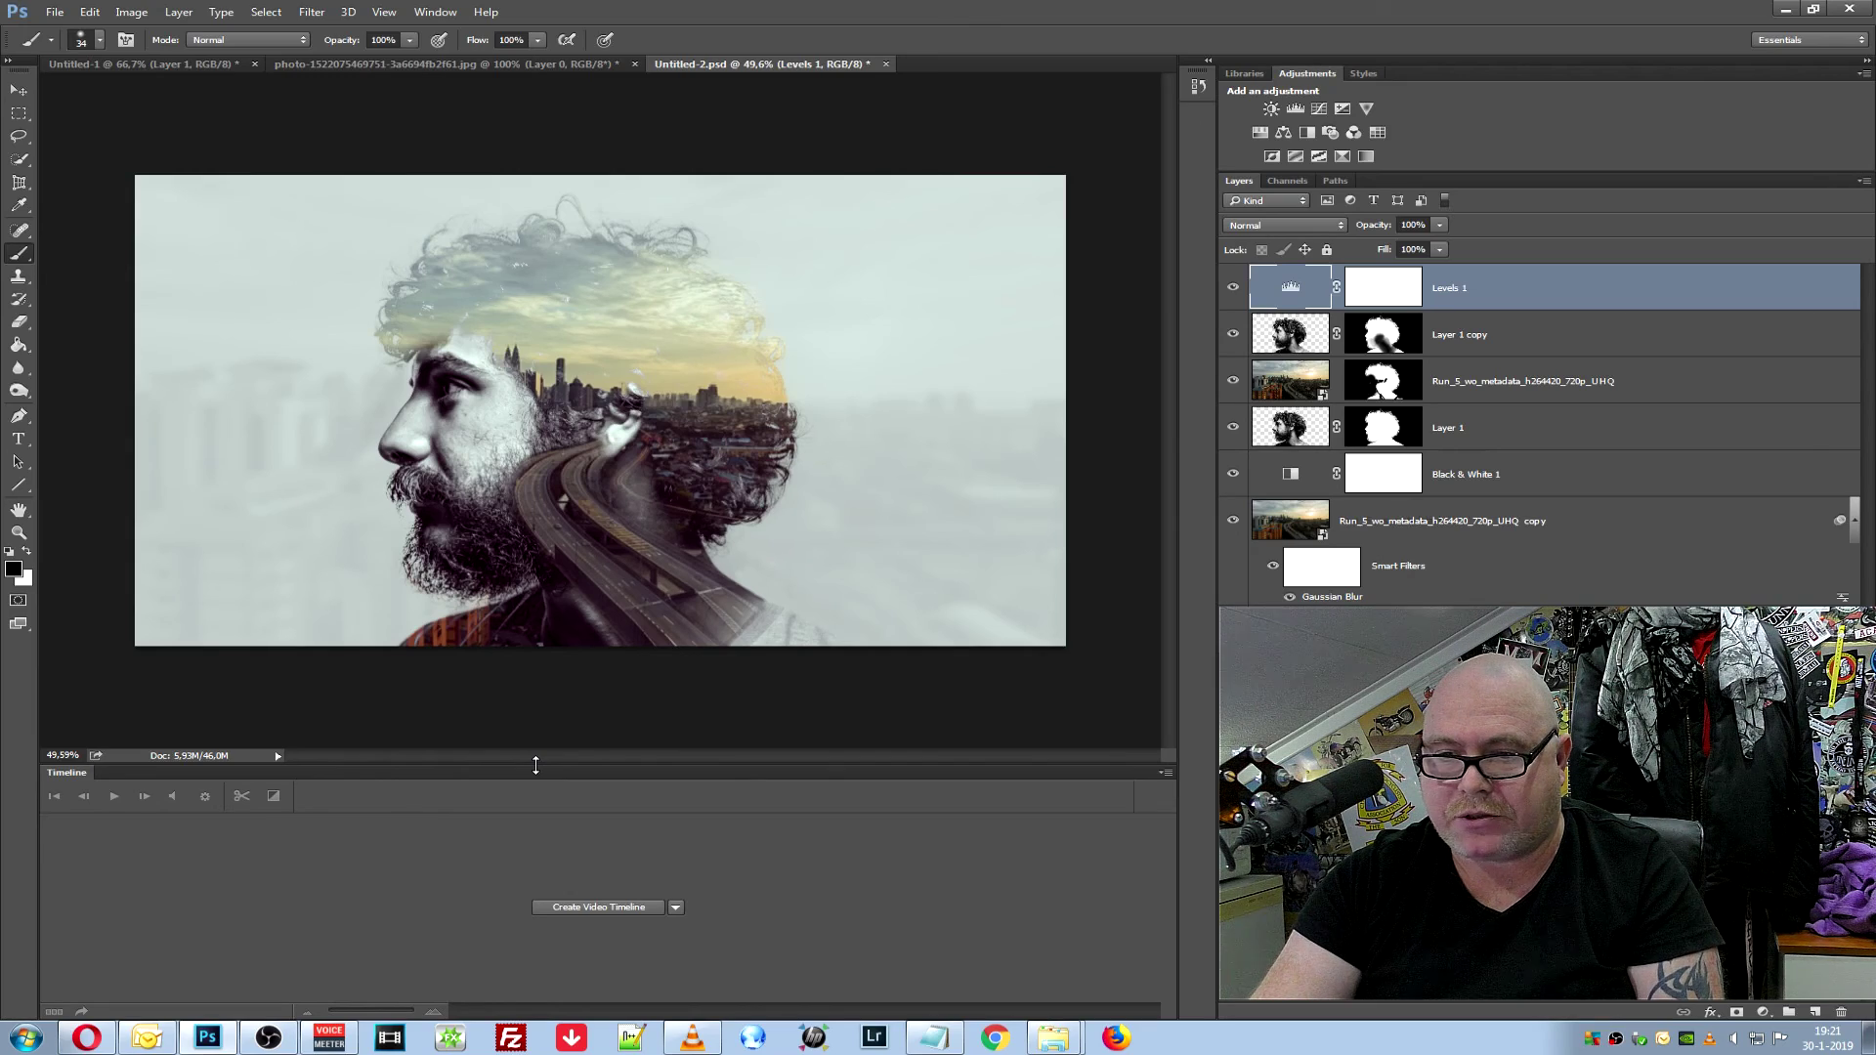
{"action": "left_click_drag", "start_coordinate": [535, 765], "coordinate": [534, 784]}
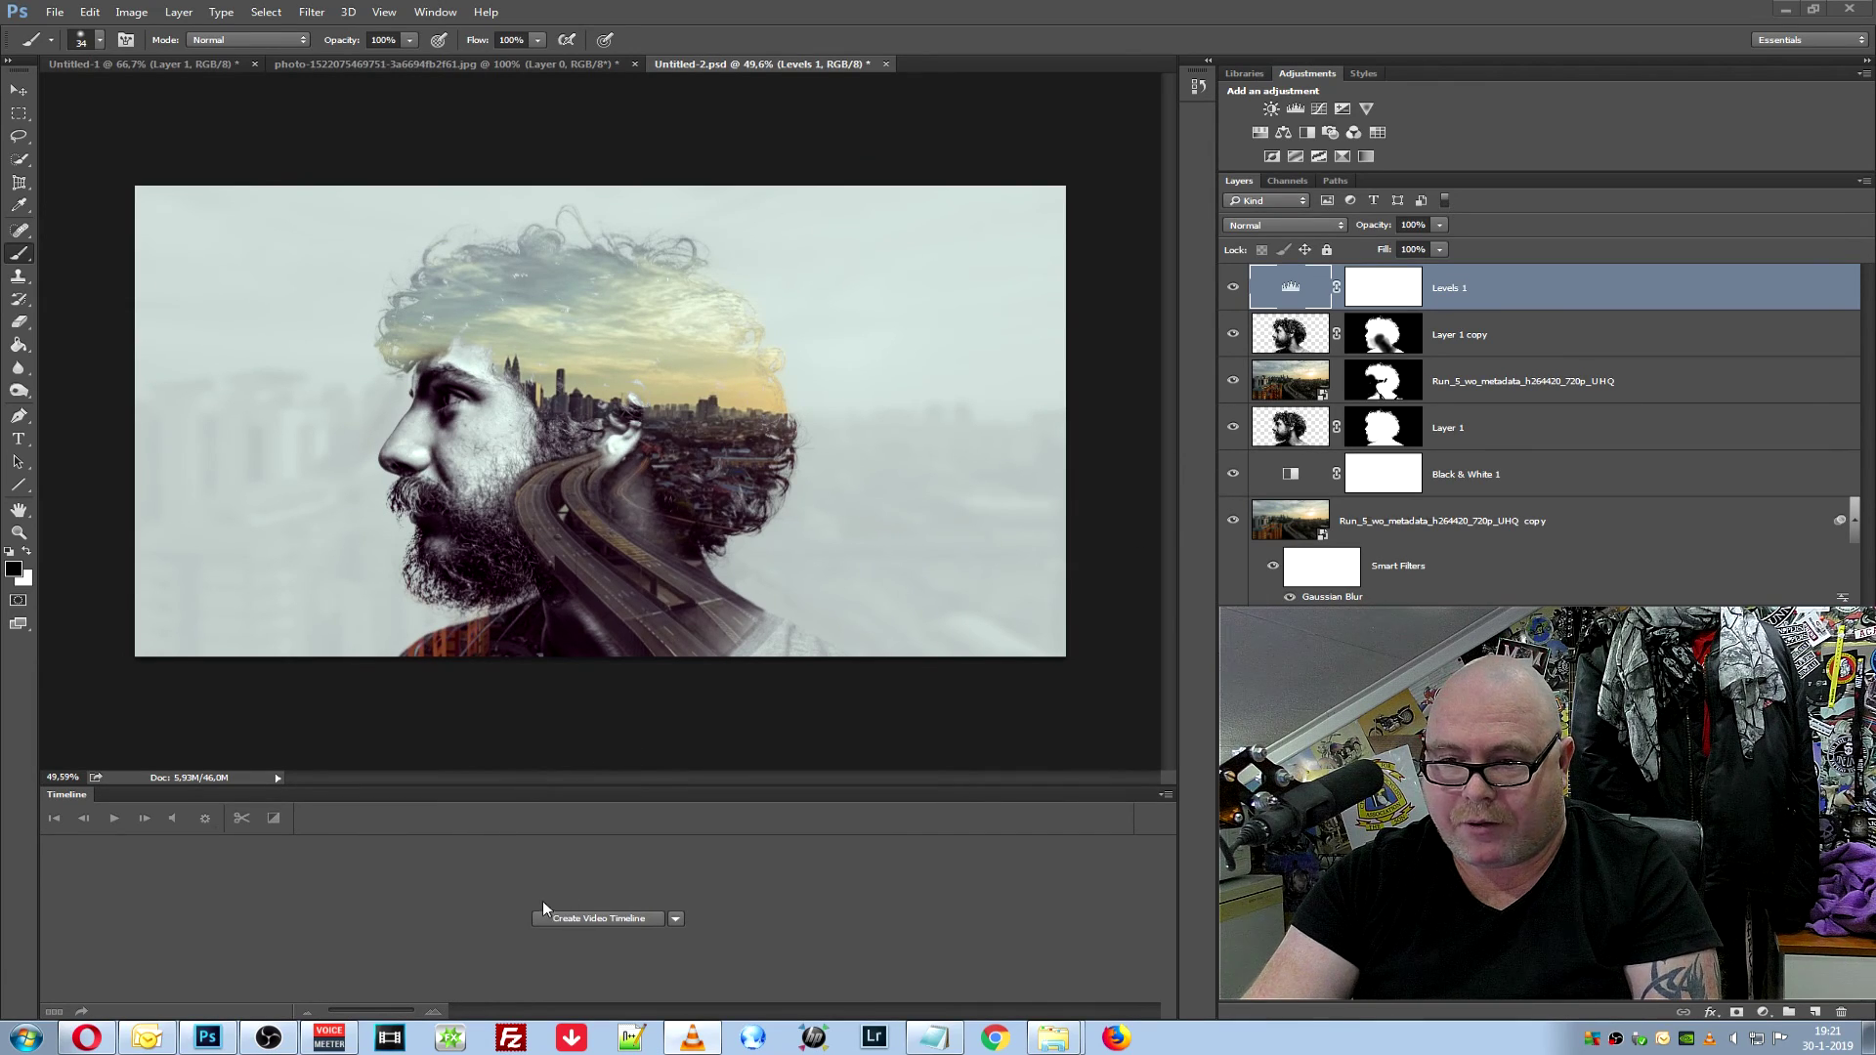
{"action": "left_click", "coordinate": [612, 920]}
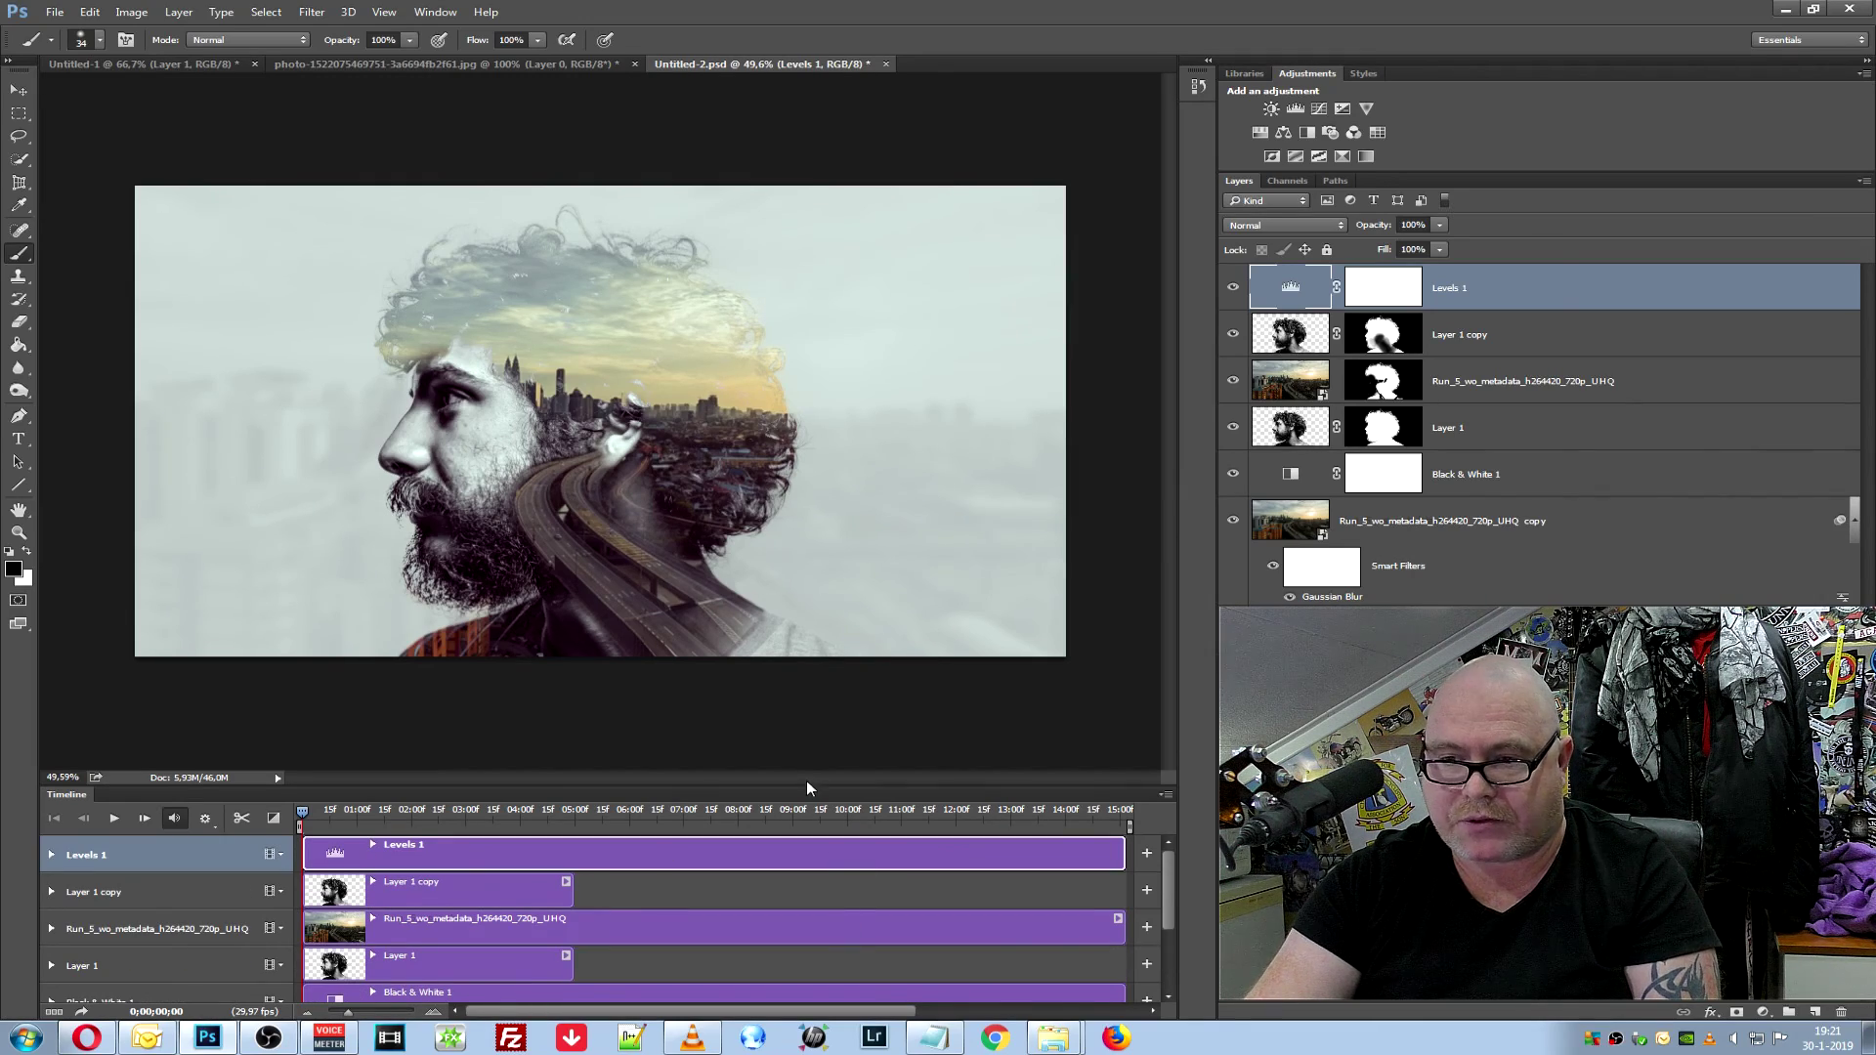
Trim the Levels 1 clip to end at about 05:00f, then select the city video layer
{"action": "mouse_move", "coordinate": [808, 786]}
{"action": "left_mouse_down"}
{"action": "mouse_move", "coordinate": [809, 574]}
{"action": "mouse_move", "coordinate": [796, 670]}
{"action": "left_mouse_up"}
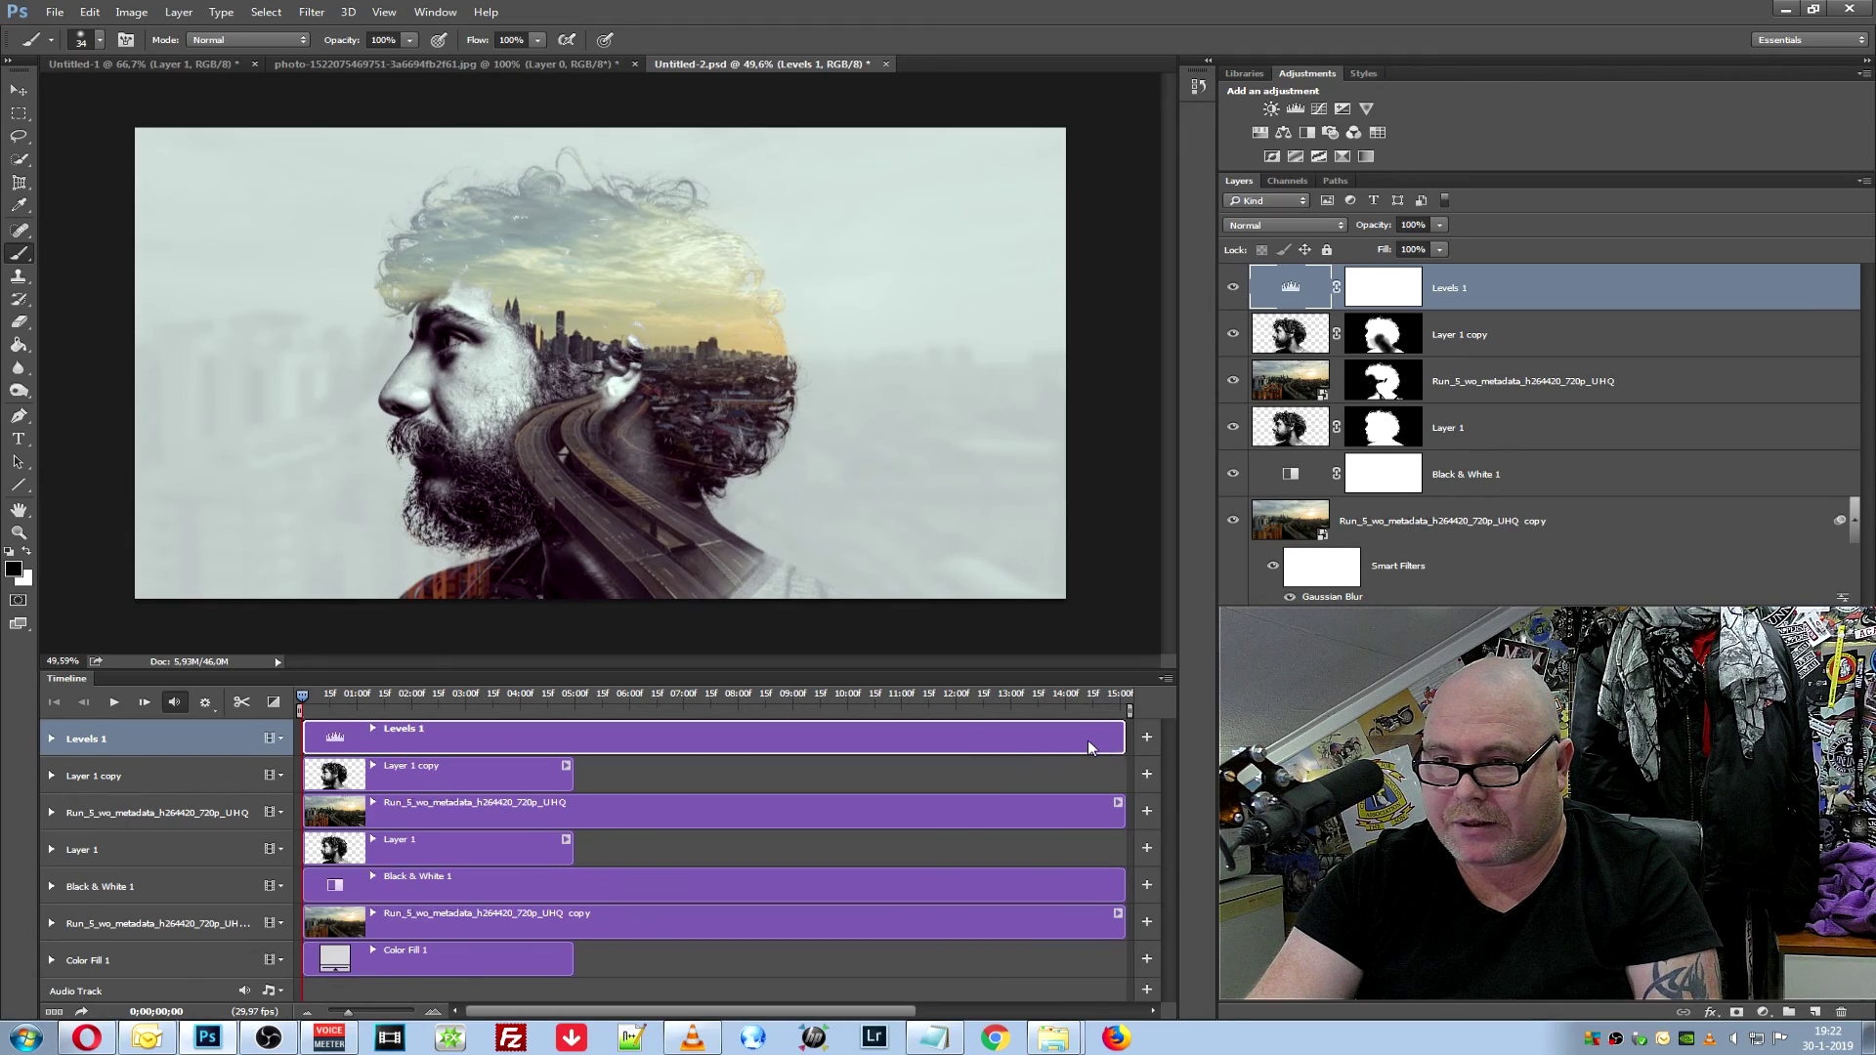
{"action": "left_click_drag", "start_coordinate": [1116, 739], "coordinate": [761, 744]}
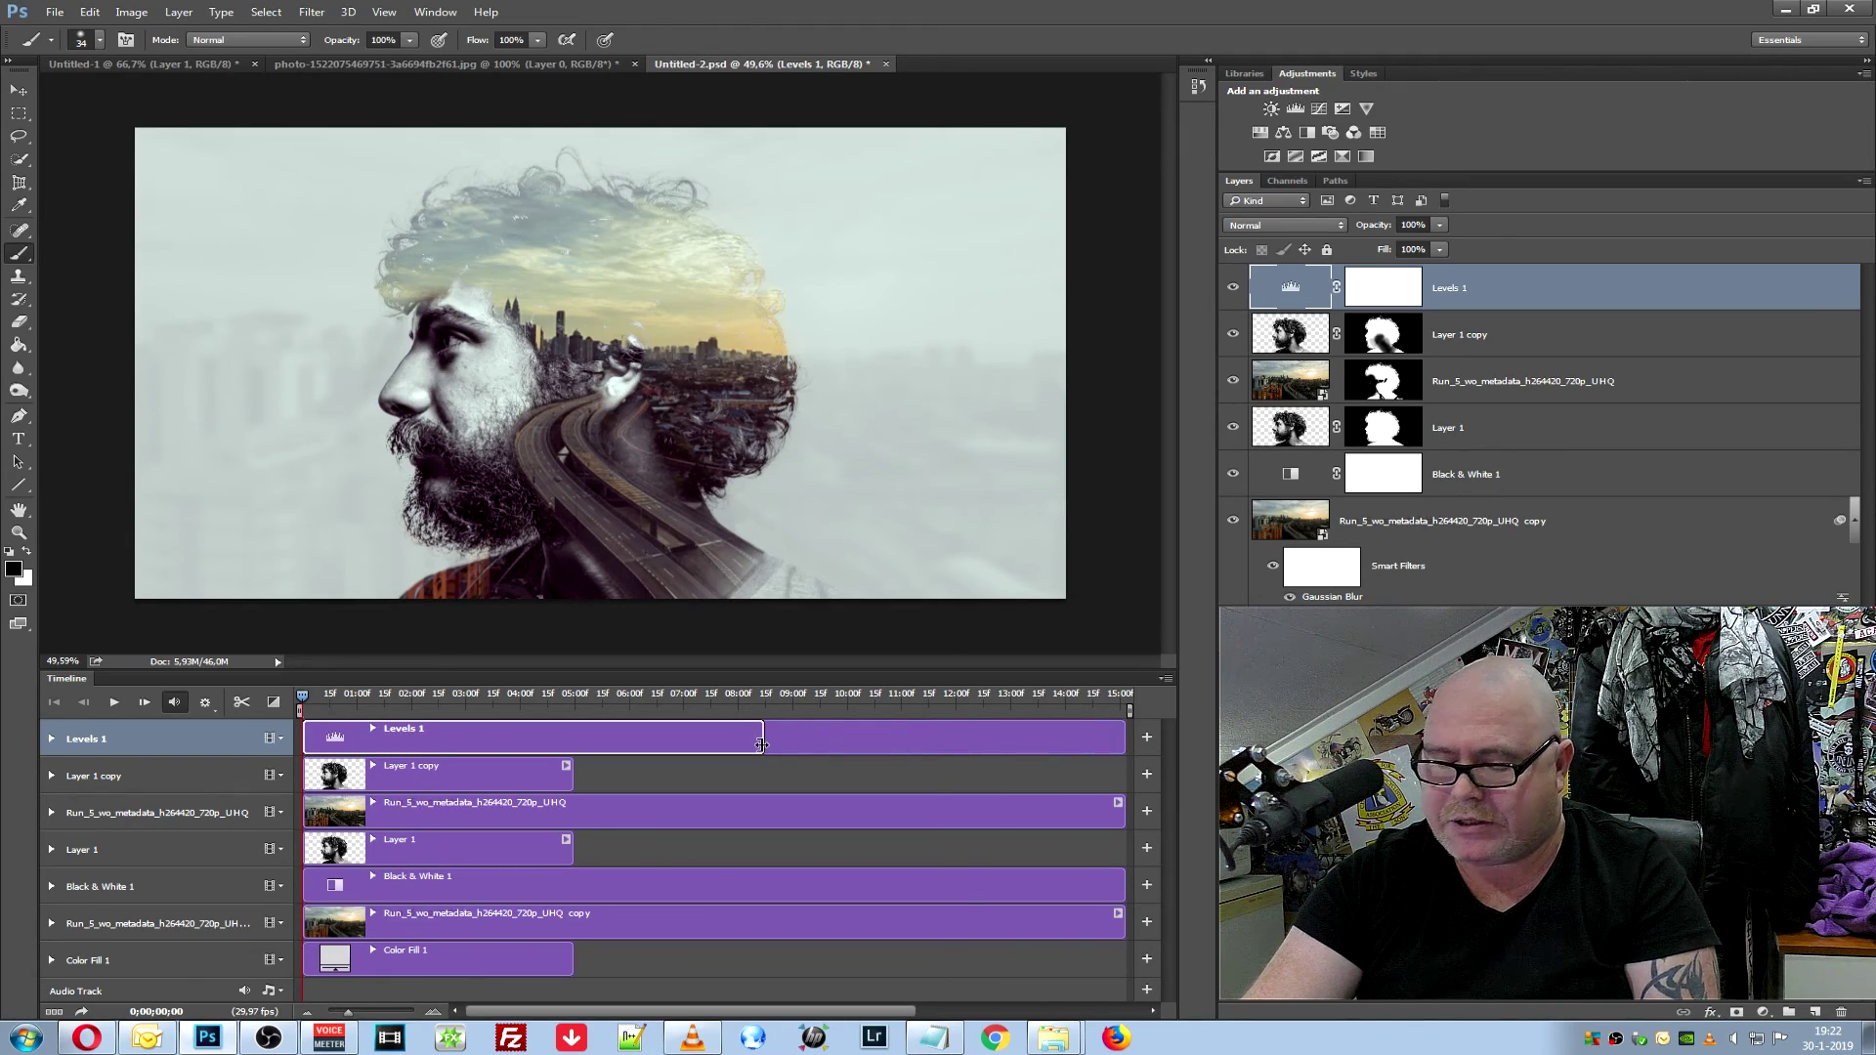
{"action": "left_click_drag", "start_coordinate": [761, 745], "coordinate": [573, 752]}
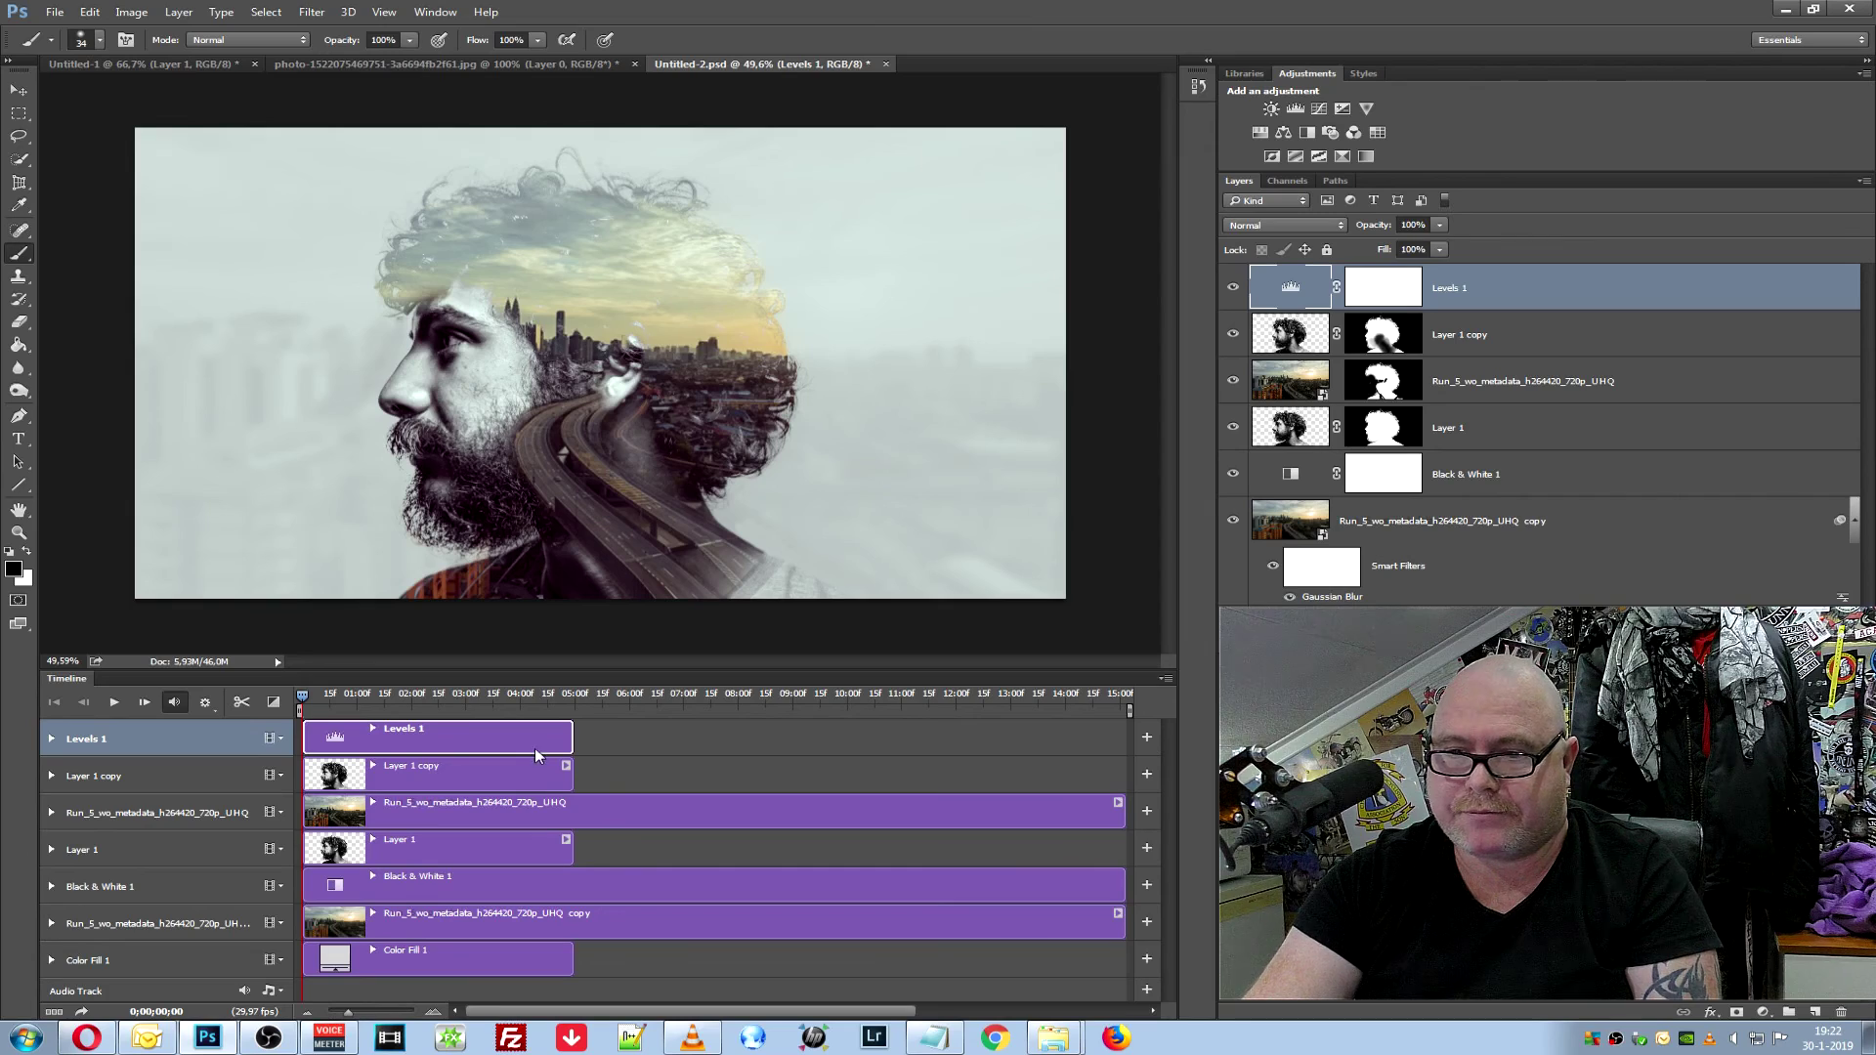
{"action": "left_click", "coordinate": [1291, 389]}
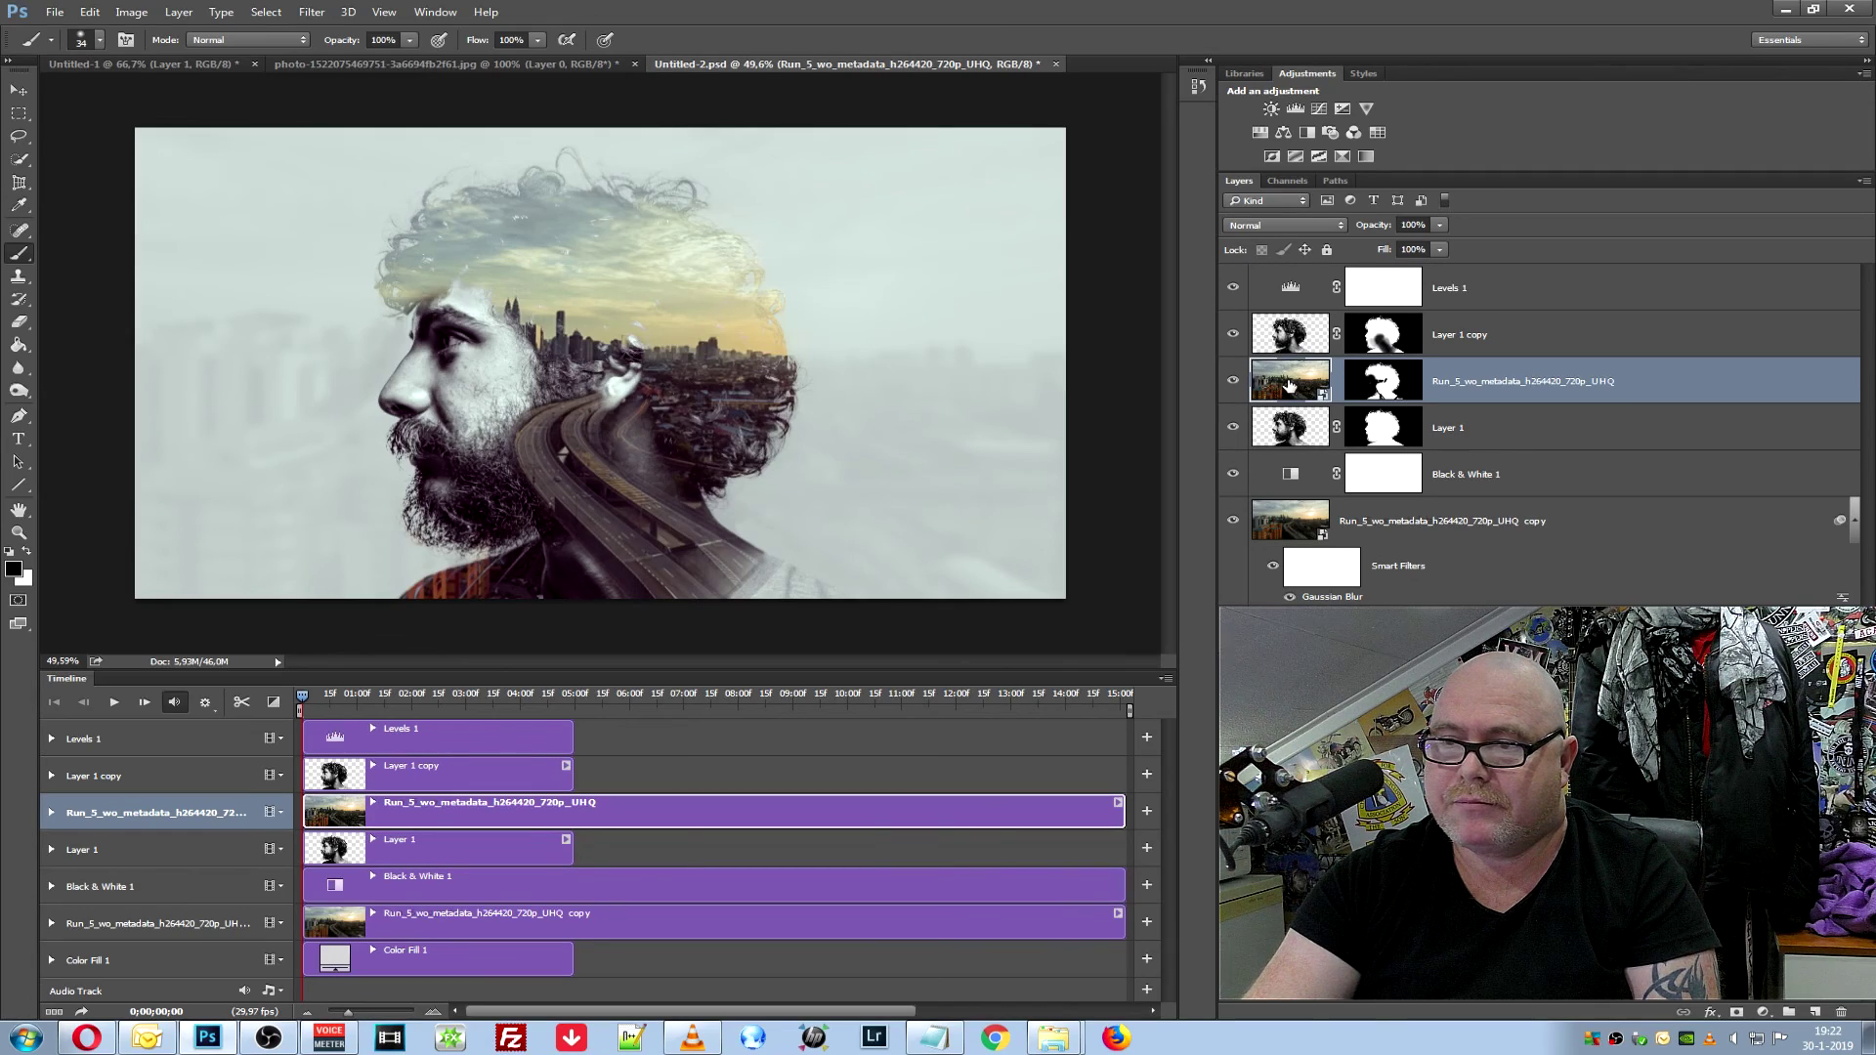
Open the city video smart object and scrub and play through the timelapse
{"action": "double_click", "coordinate": [1290, 386]}
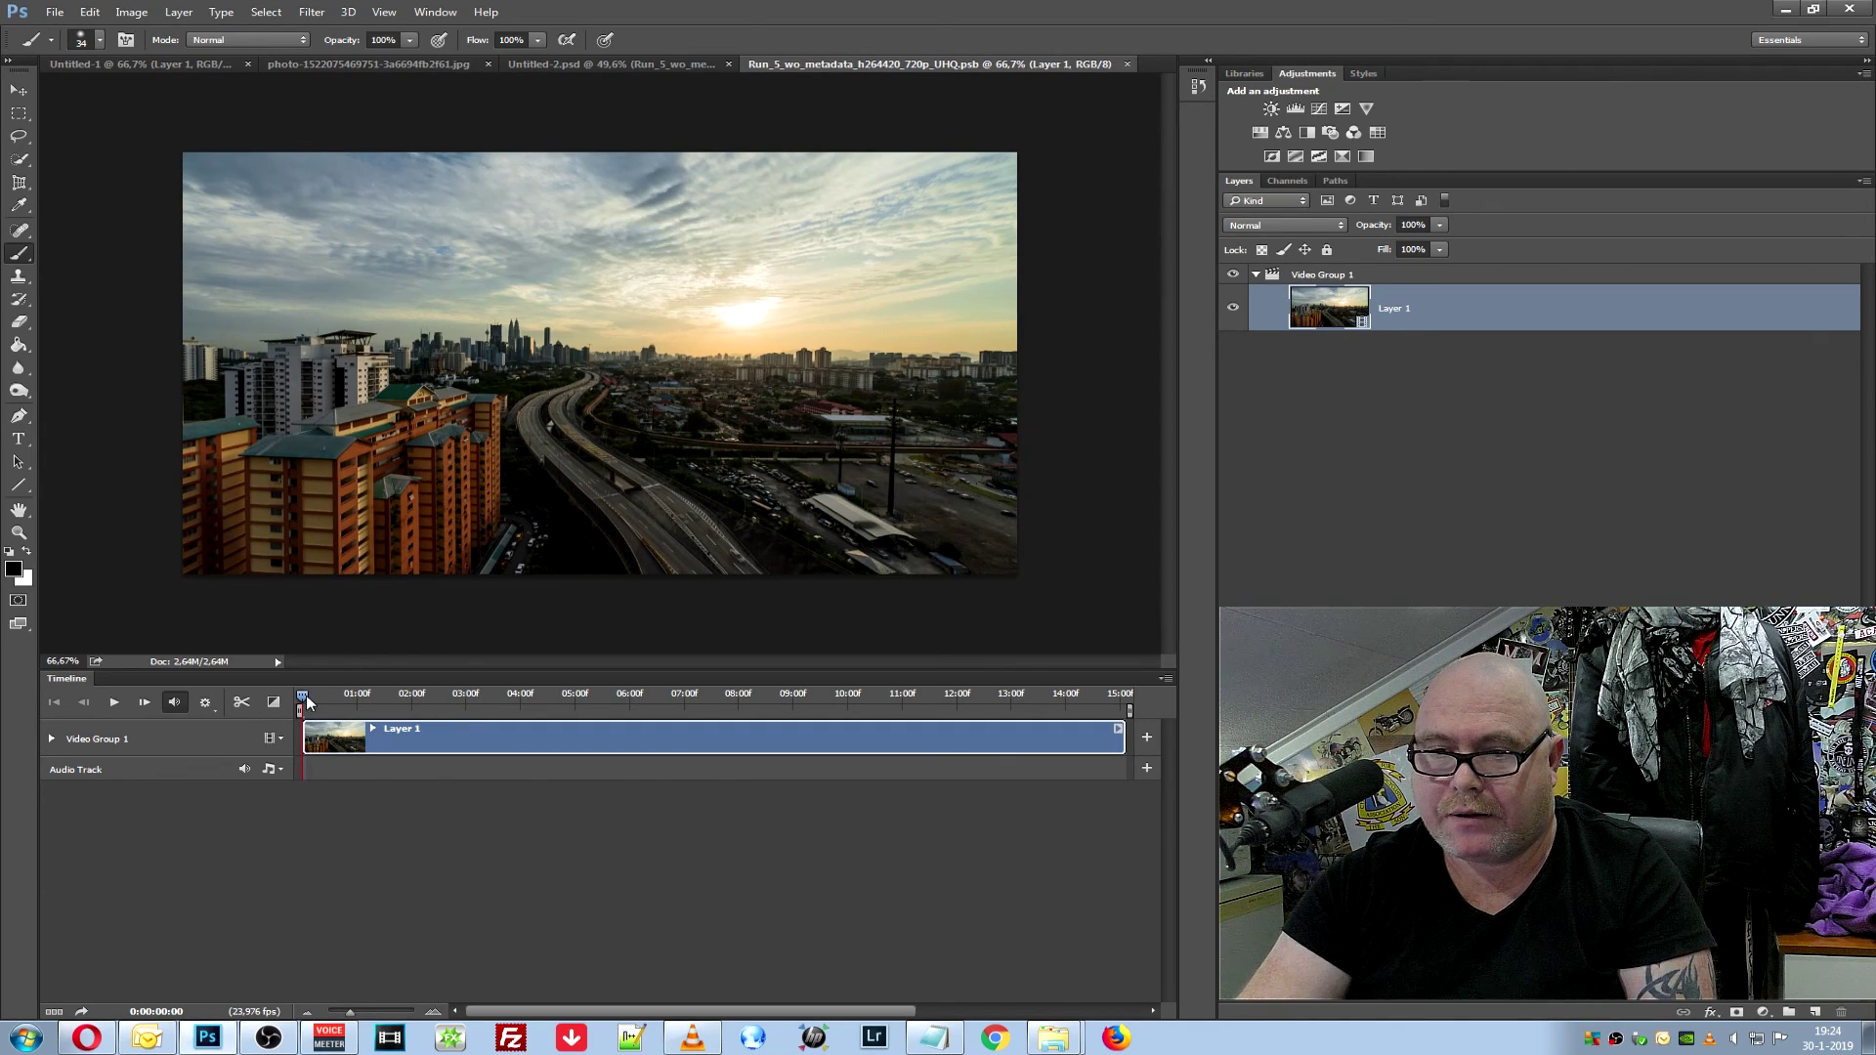
{"action": "left_click_drag", "start_coordinate": [302, 698], "coordinate": [1088, 711]}
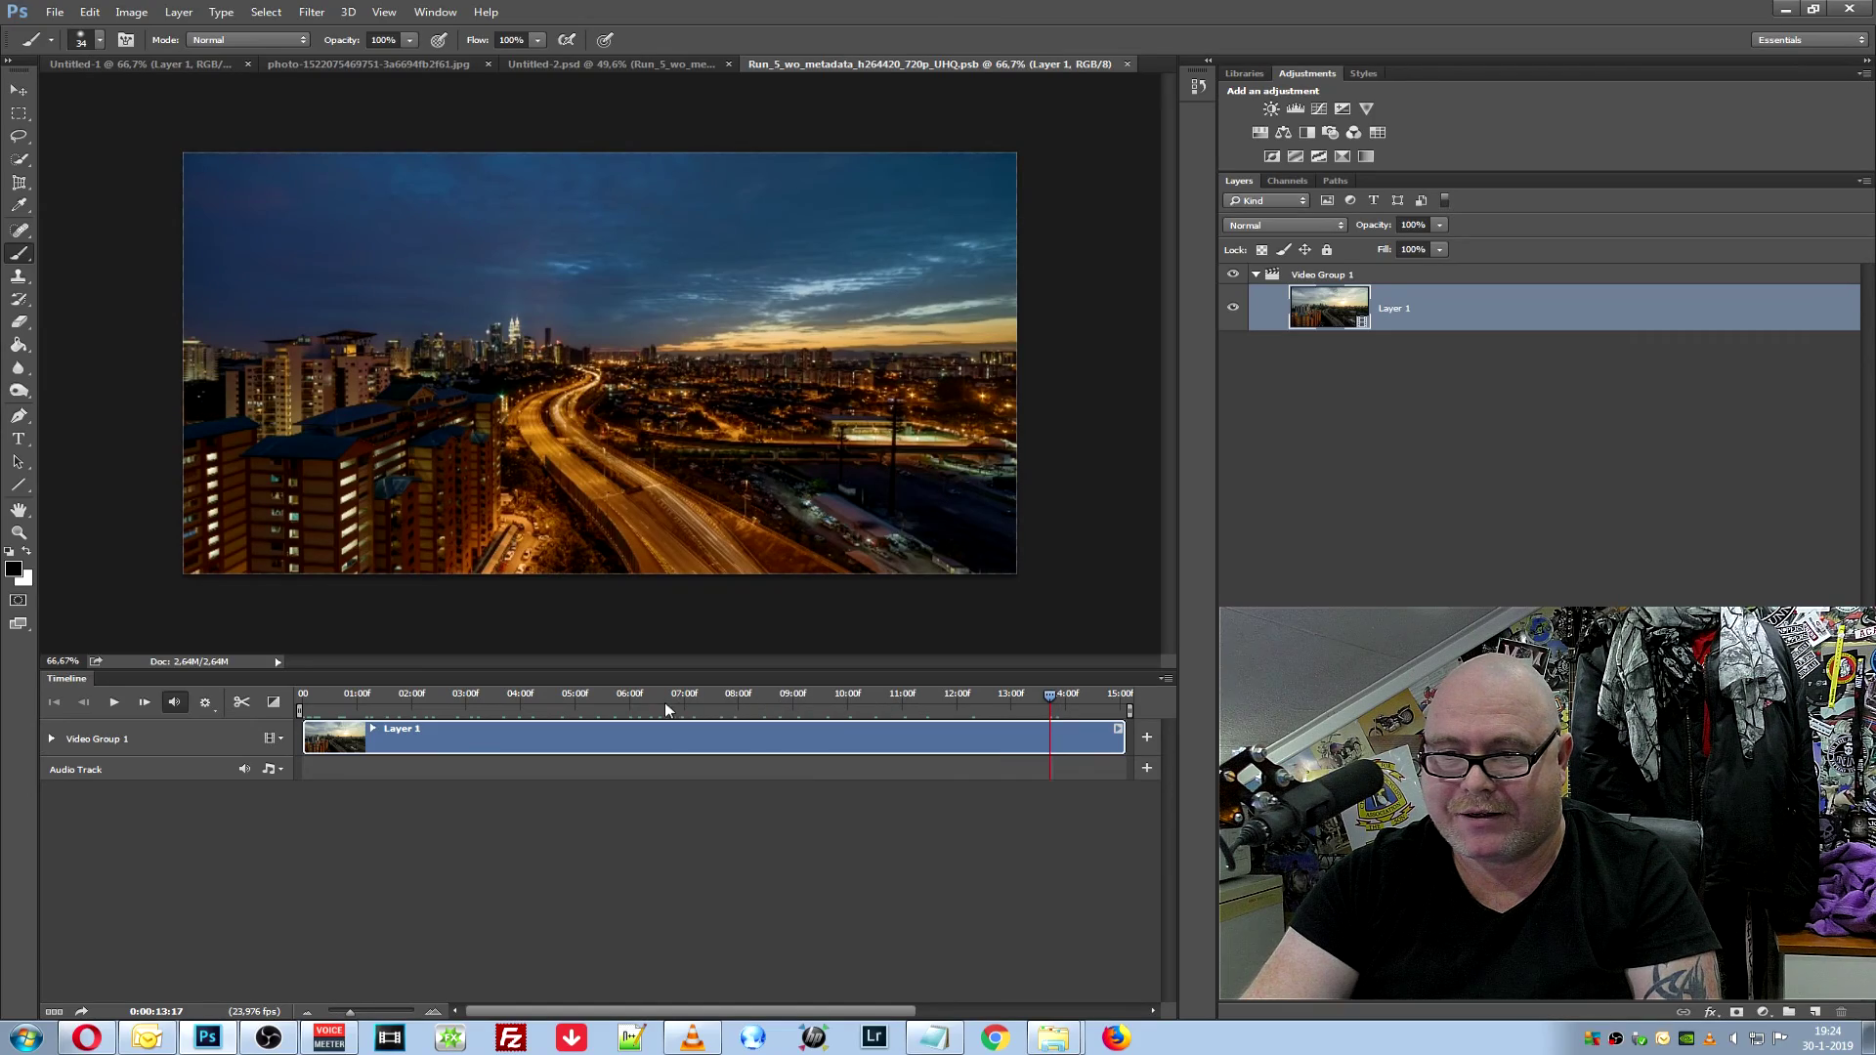
{"action": "left_click", "coordinate": [789, 696]}
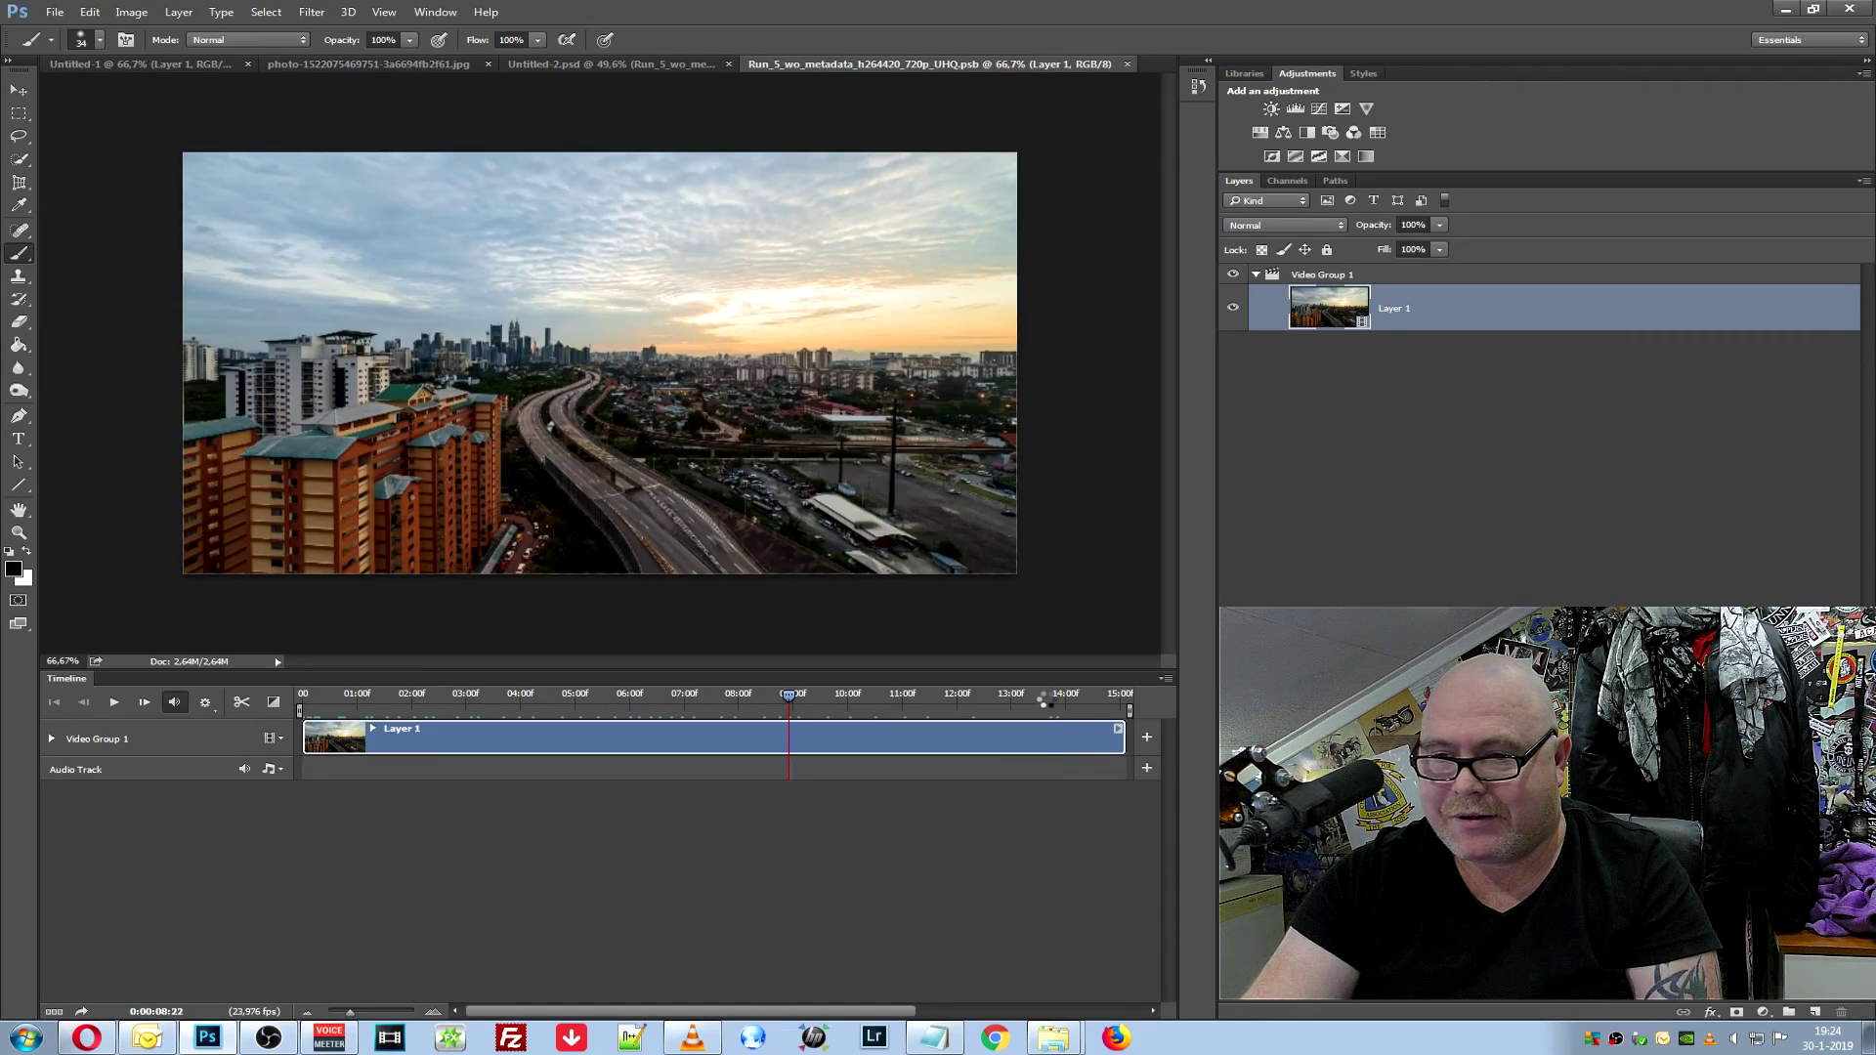
{"action": "left_click_drag", "start_coordinate": [510, 696], "coordinate": [538, 696]}
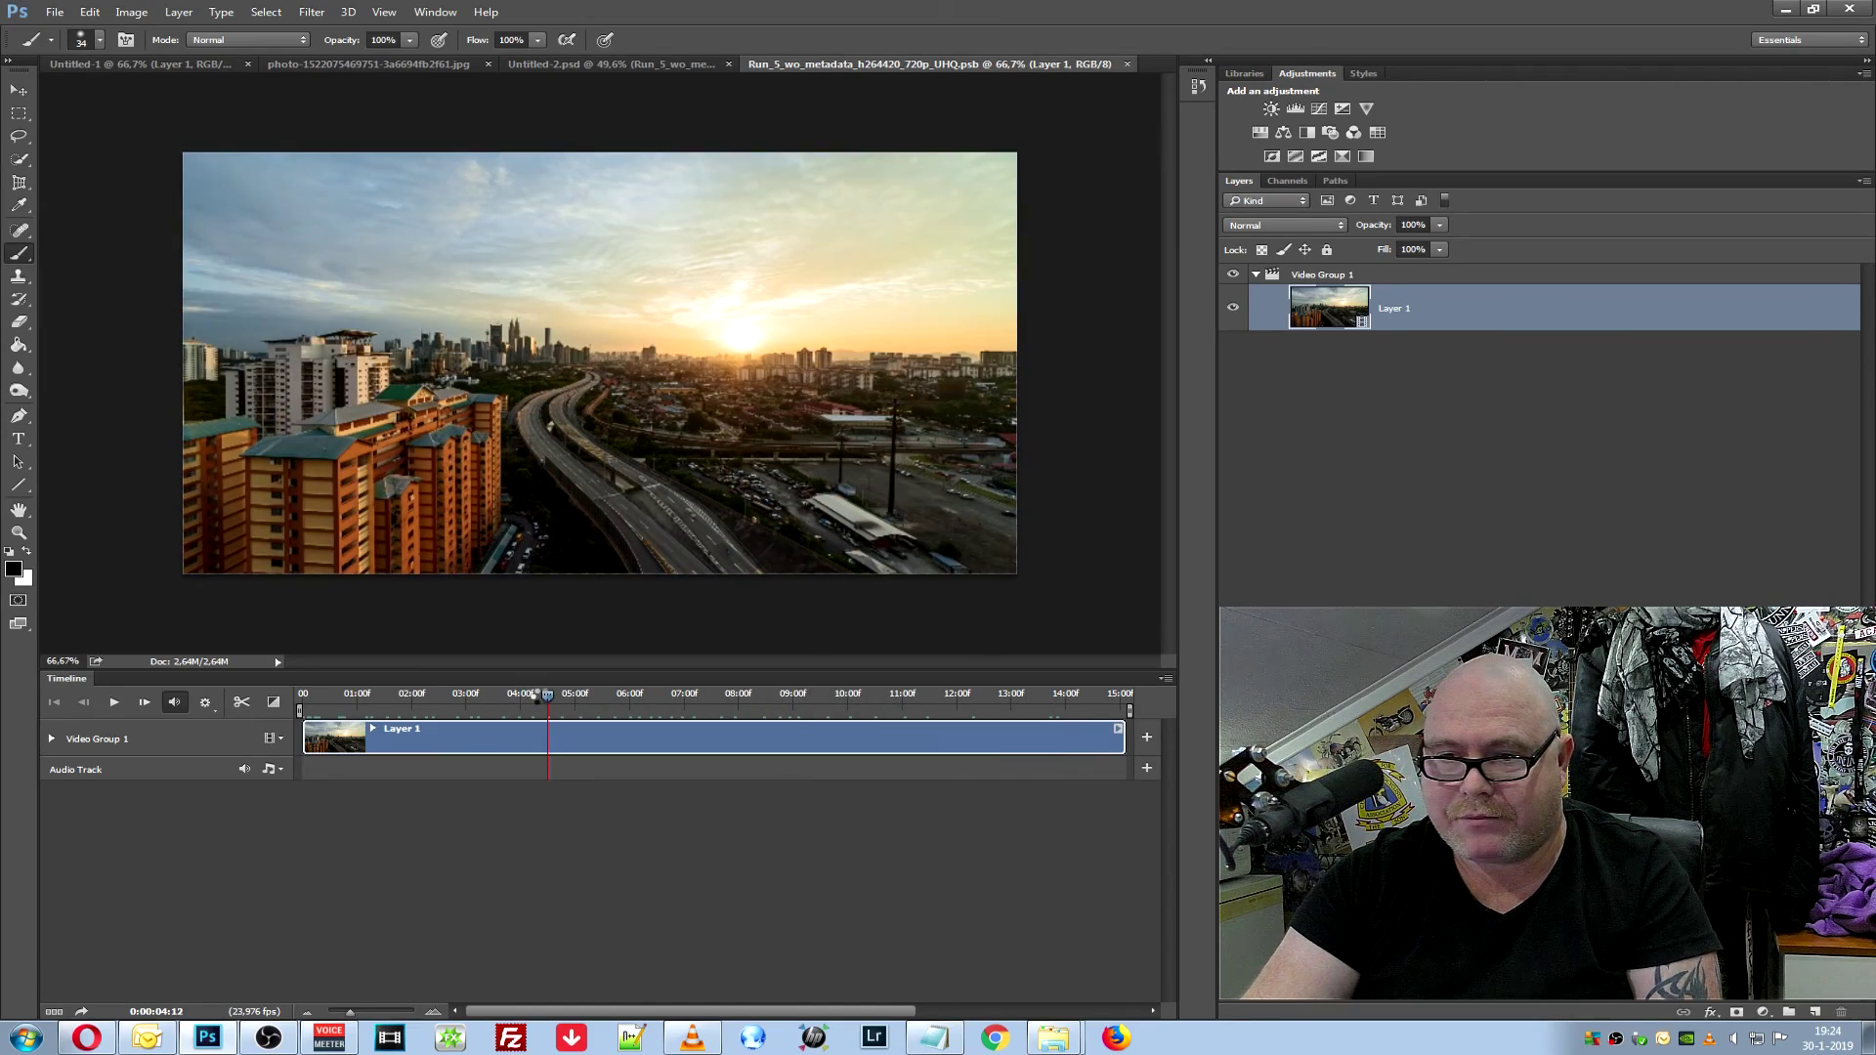
{"action": "key", "text": "ctrl+z"}
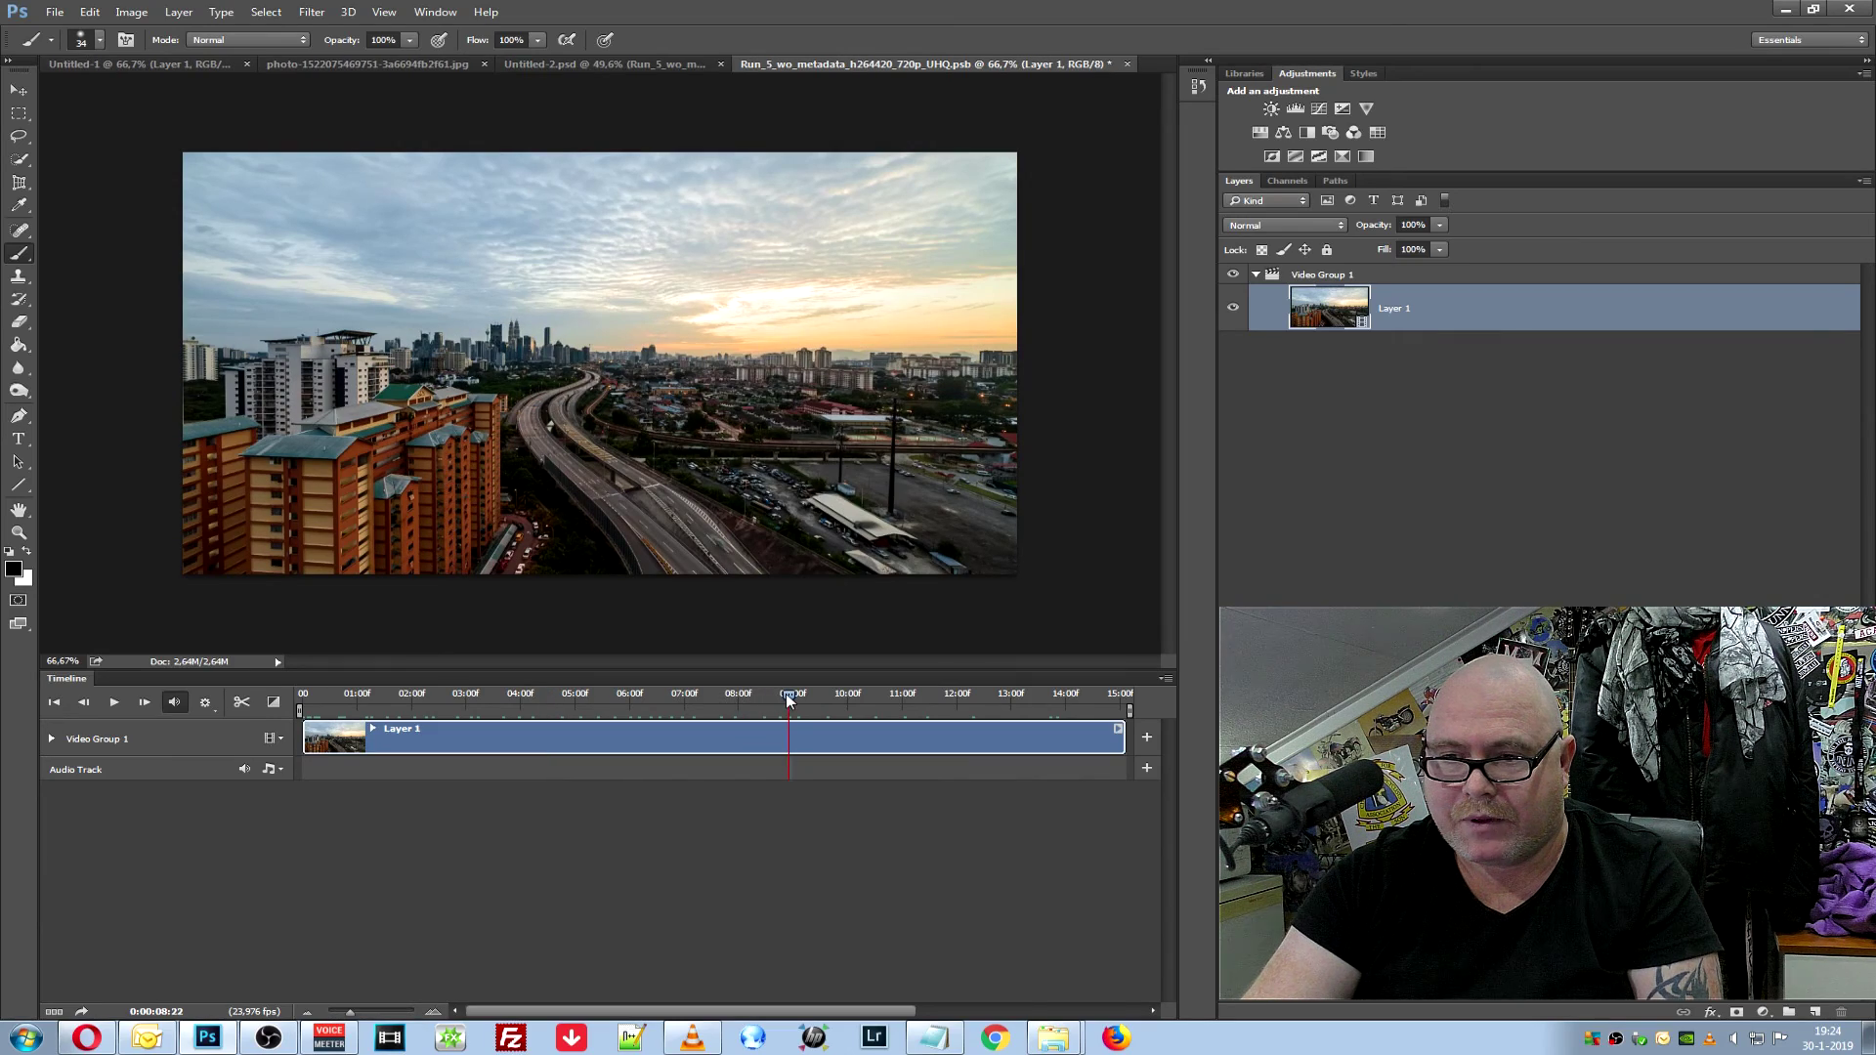
{"action": "left_click", "coordinate": [303, 696]}
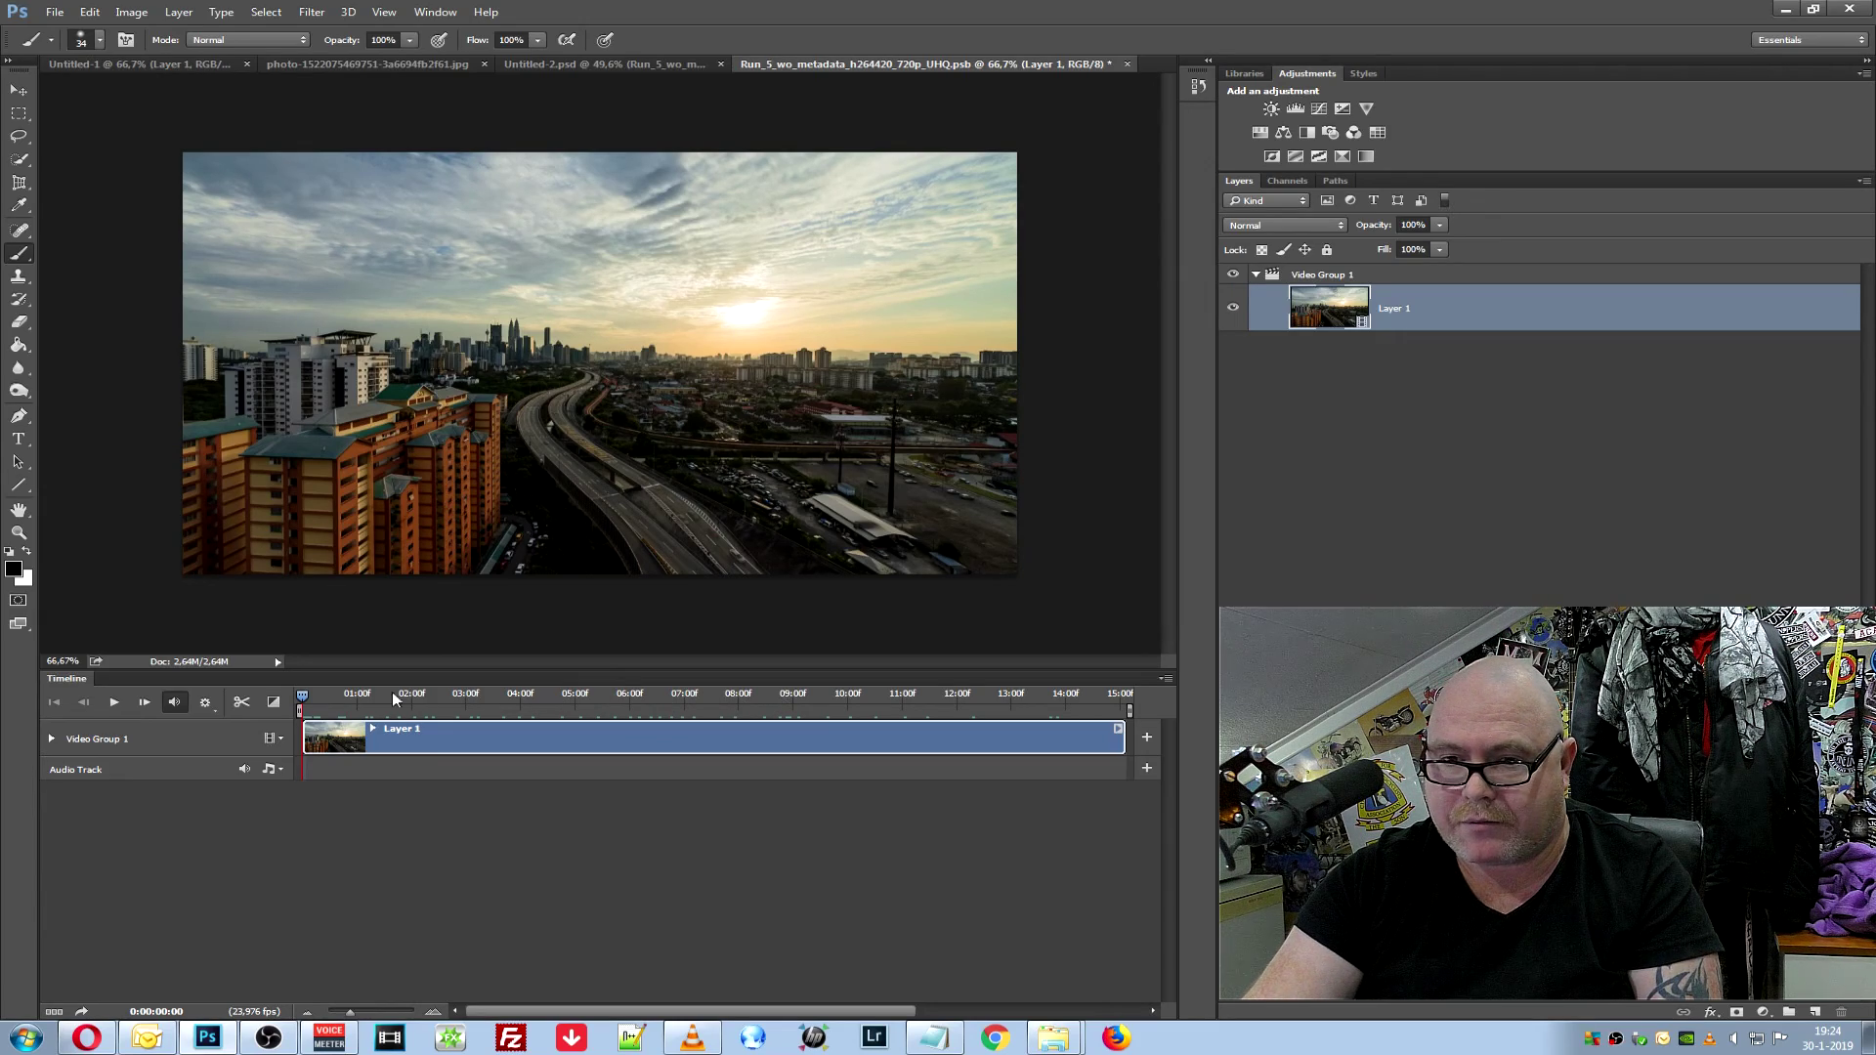
{"action": "key", "text": "space"}
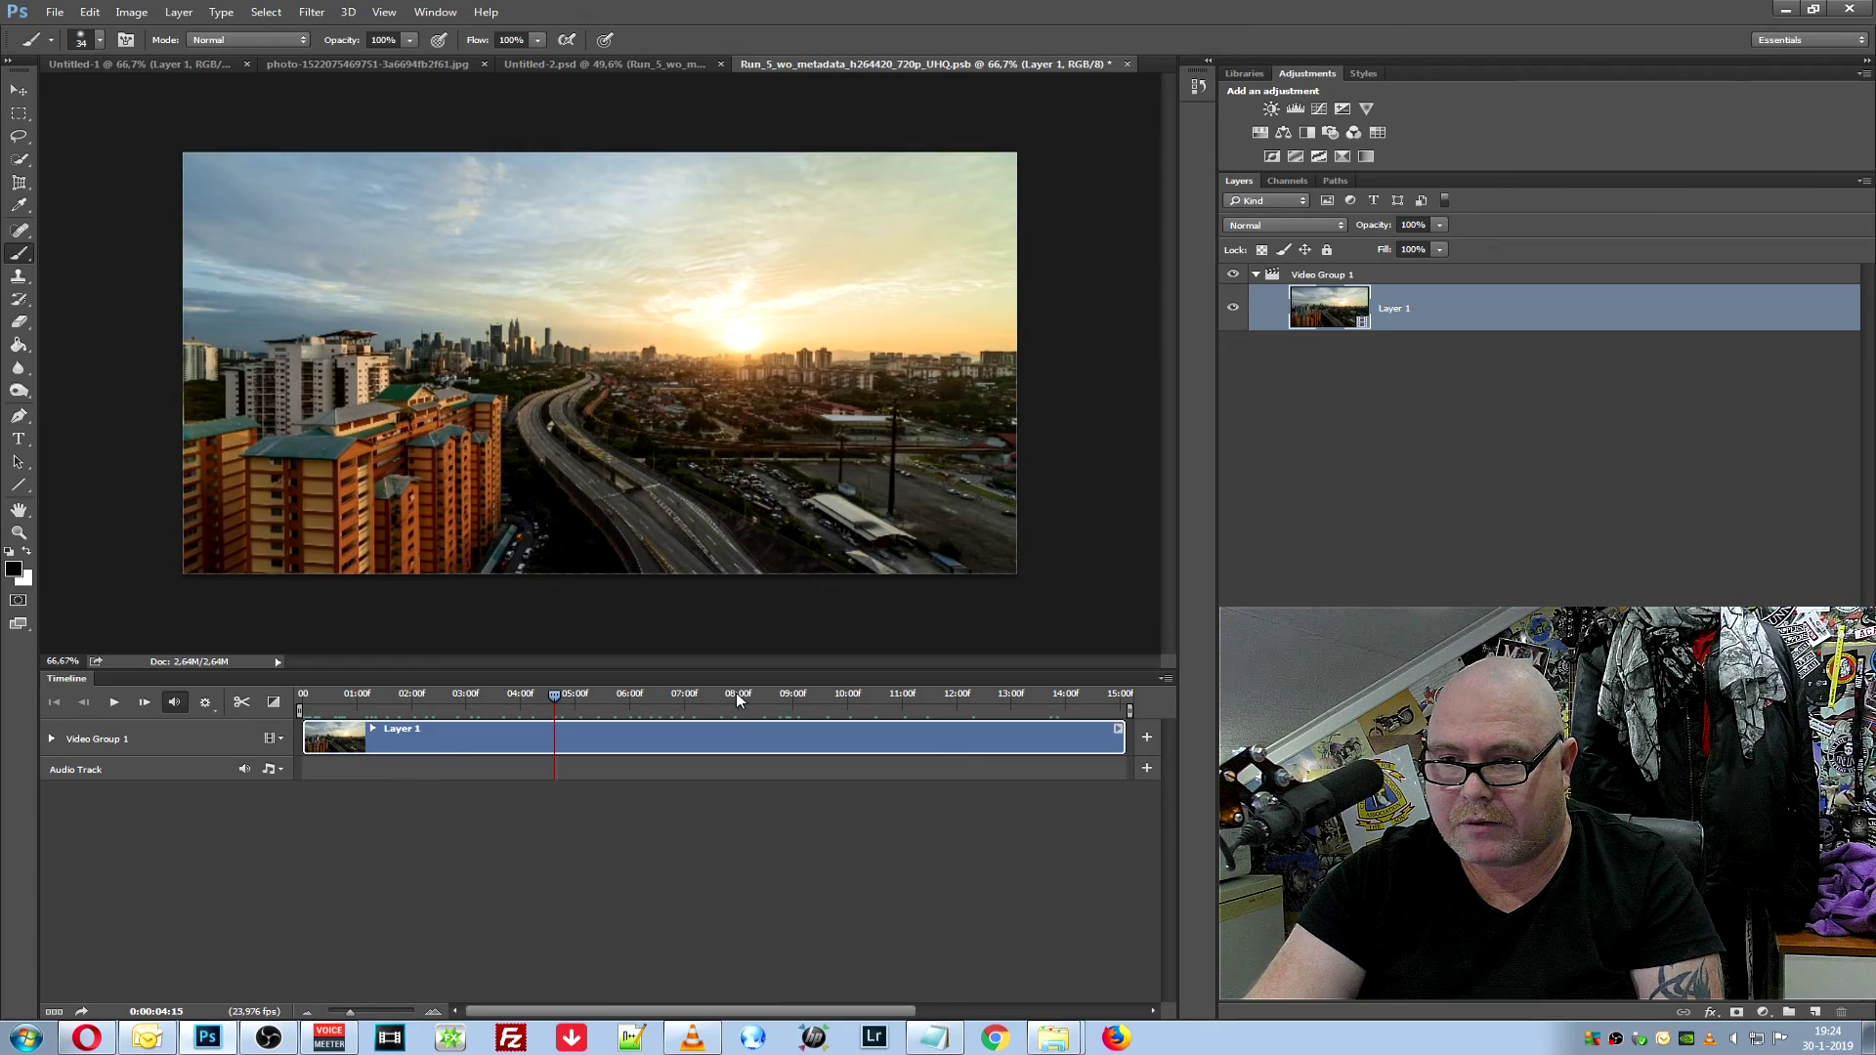
Review the frames around 5 and 8 seconds, then start trimming the clip's end leftward
{"action": "left_click", "coordinate": [782, 696]}
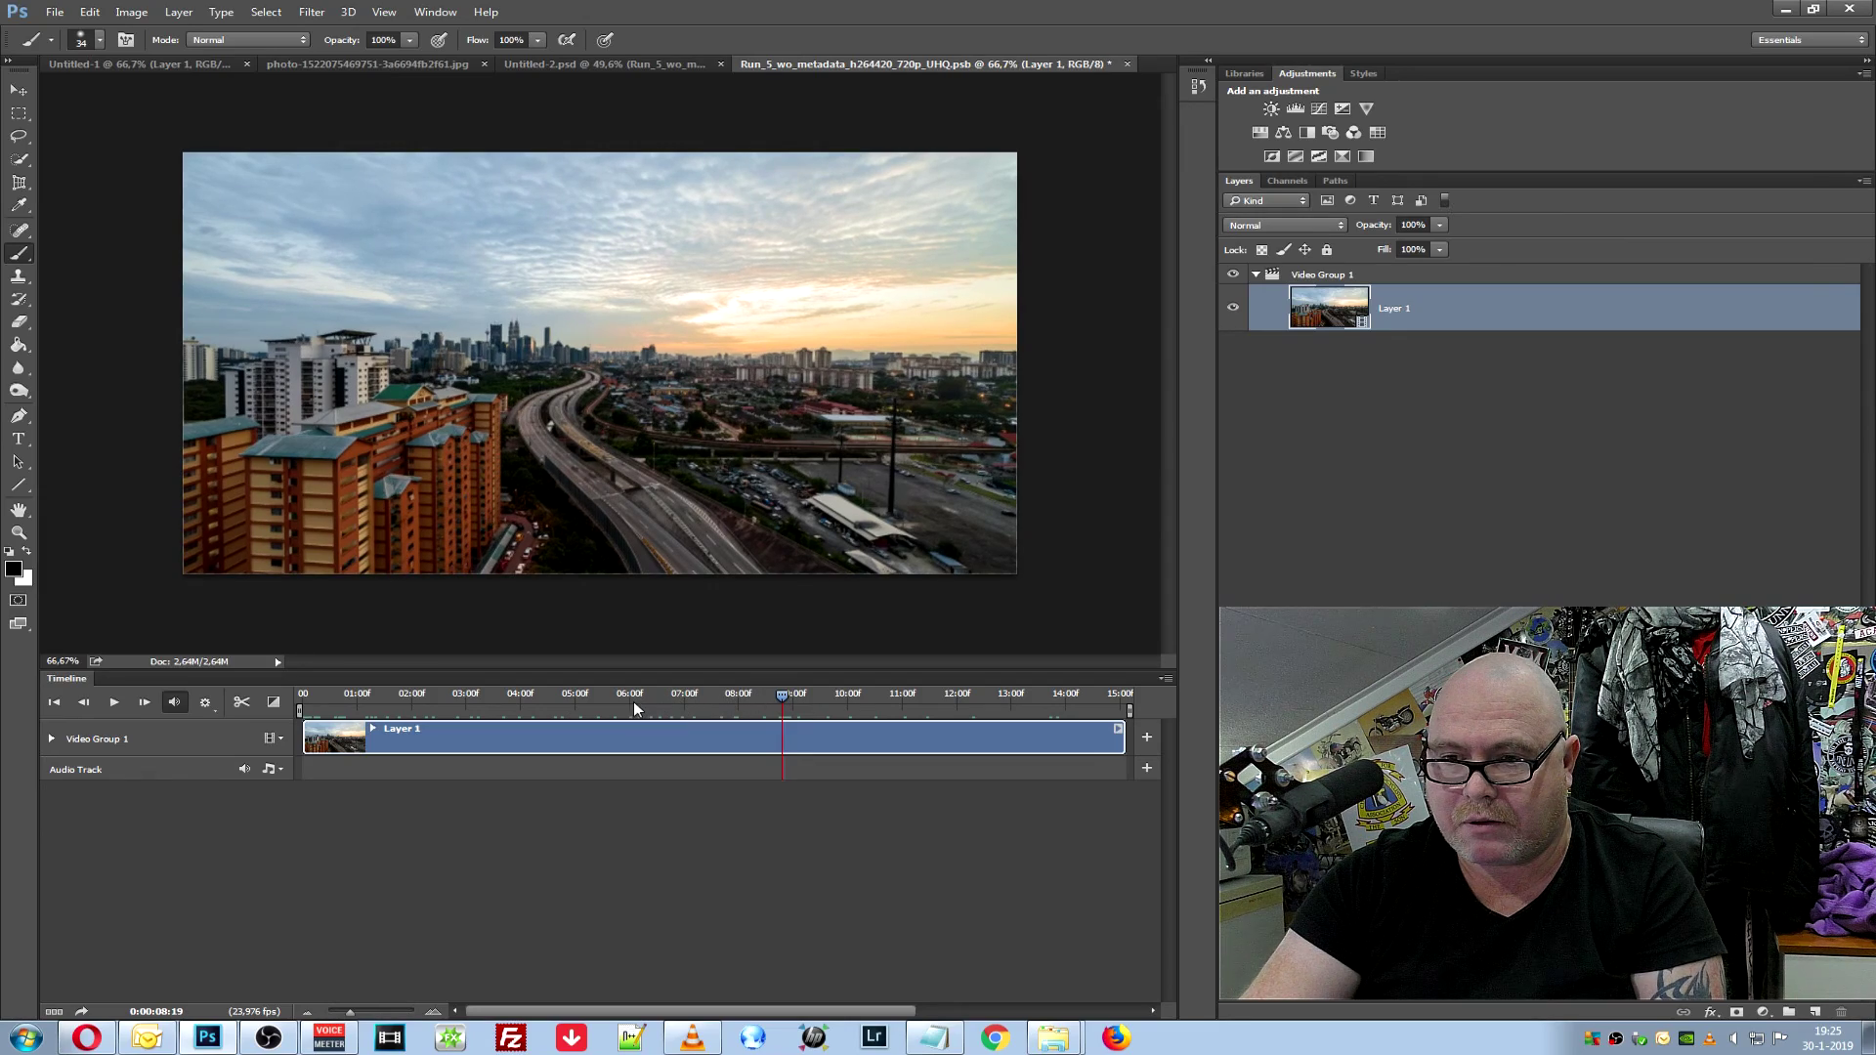
{"action": "key", "text": "Left"}
{"action": "key", "text": "Left"}
{"action": "left_click_drag", "start_coordinate": [769, 704], "coordinate": [624, 698]}
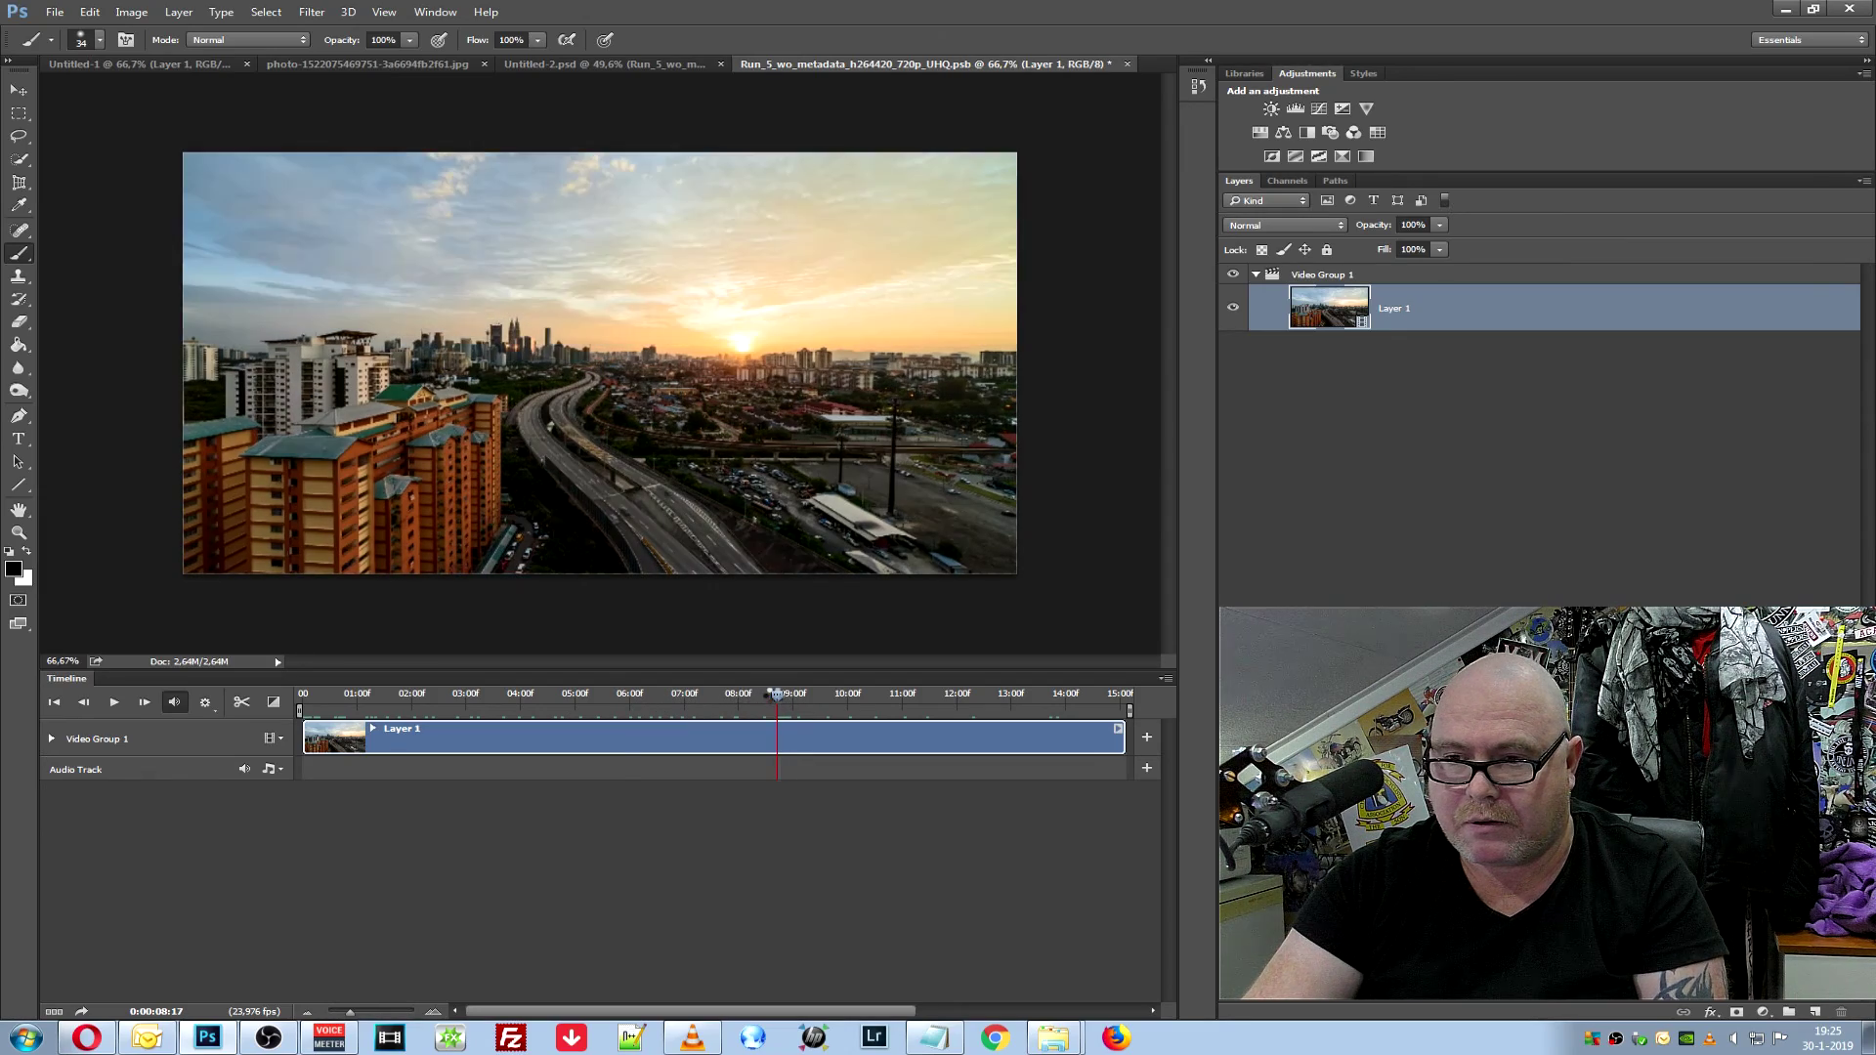
{"action": "key", "text": "Escape"}
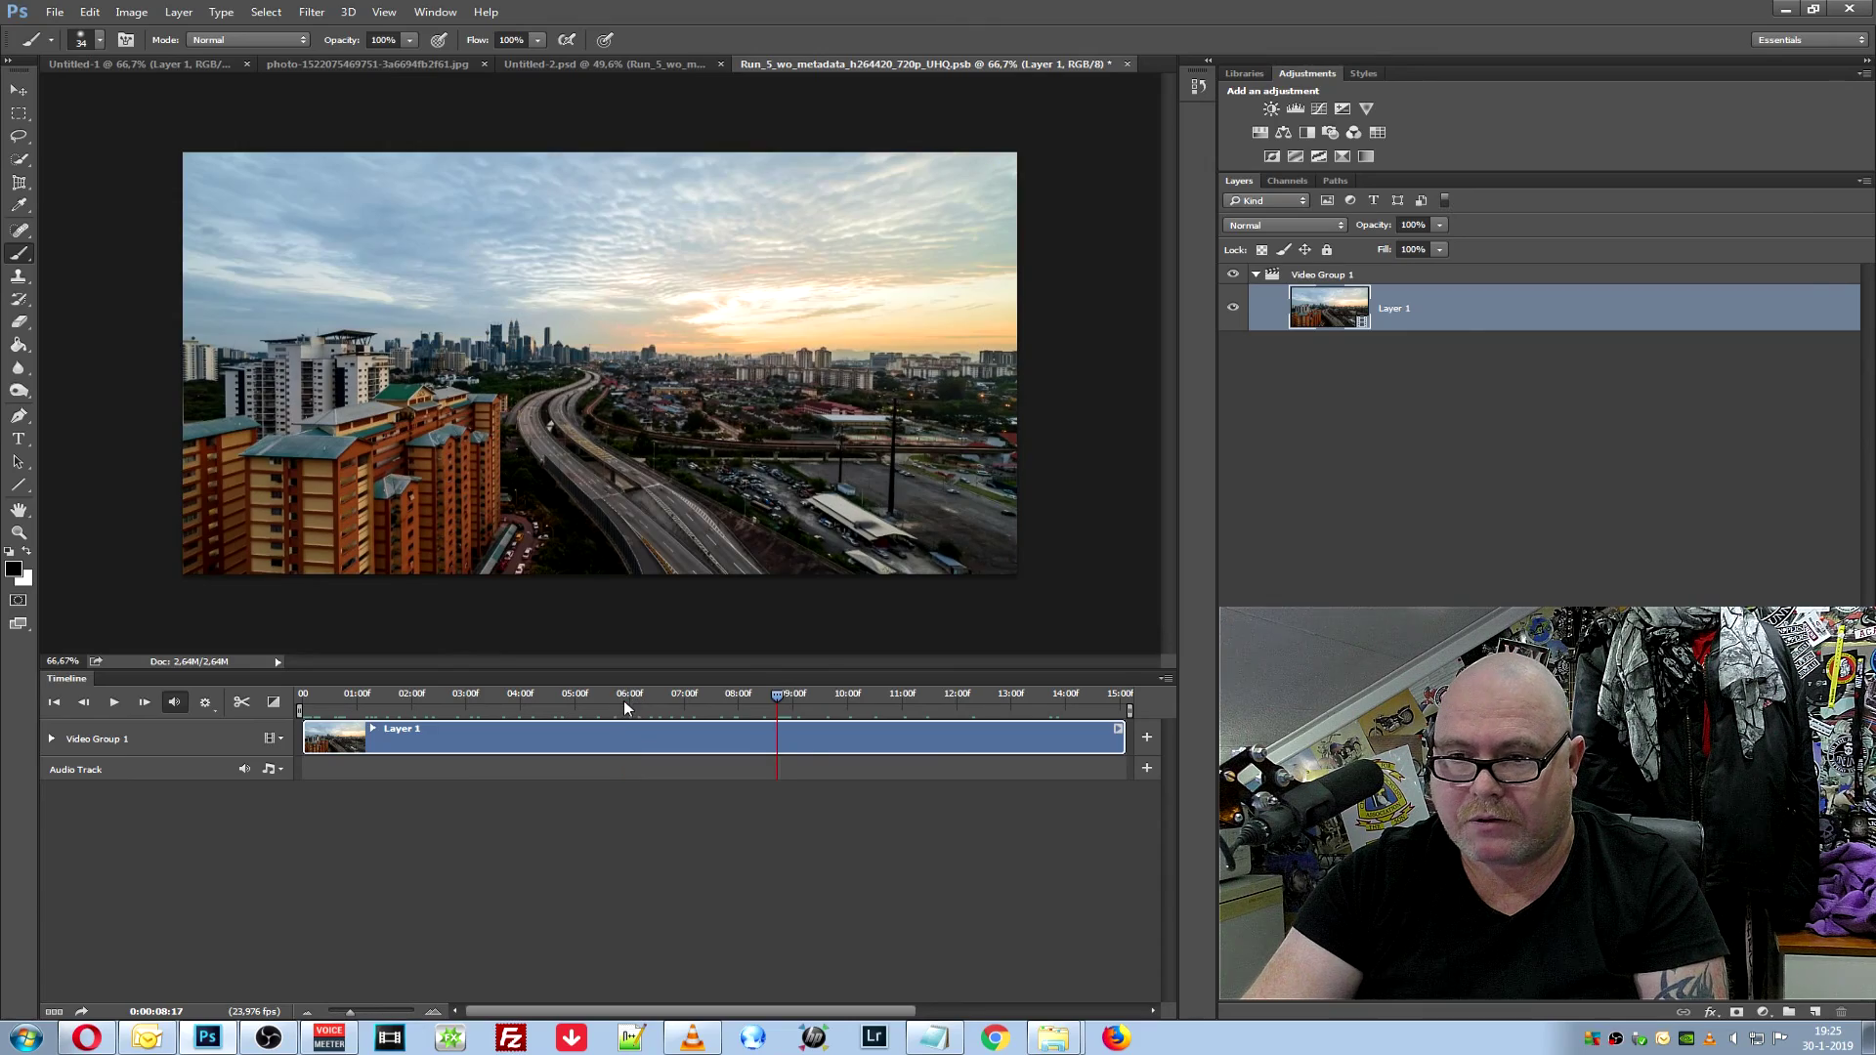
{"action": "left_click", "coordinate": [775, 695]}
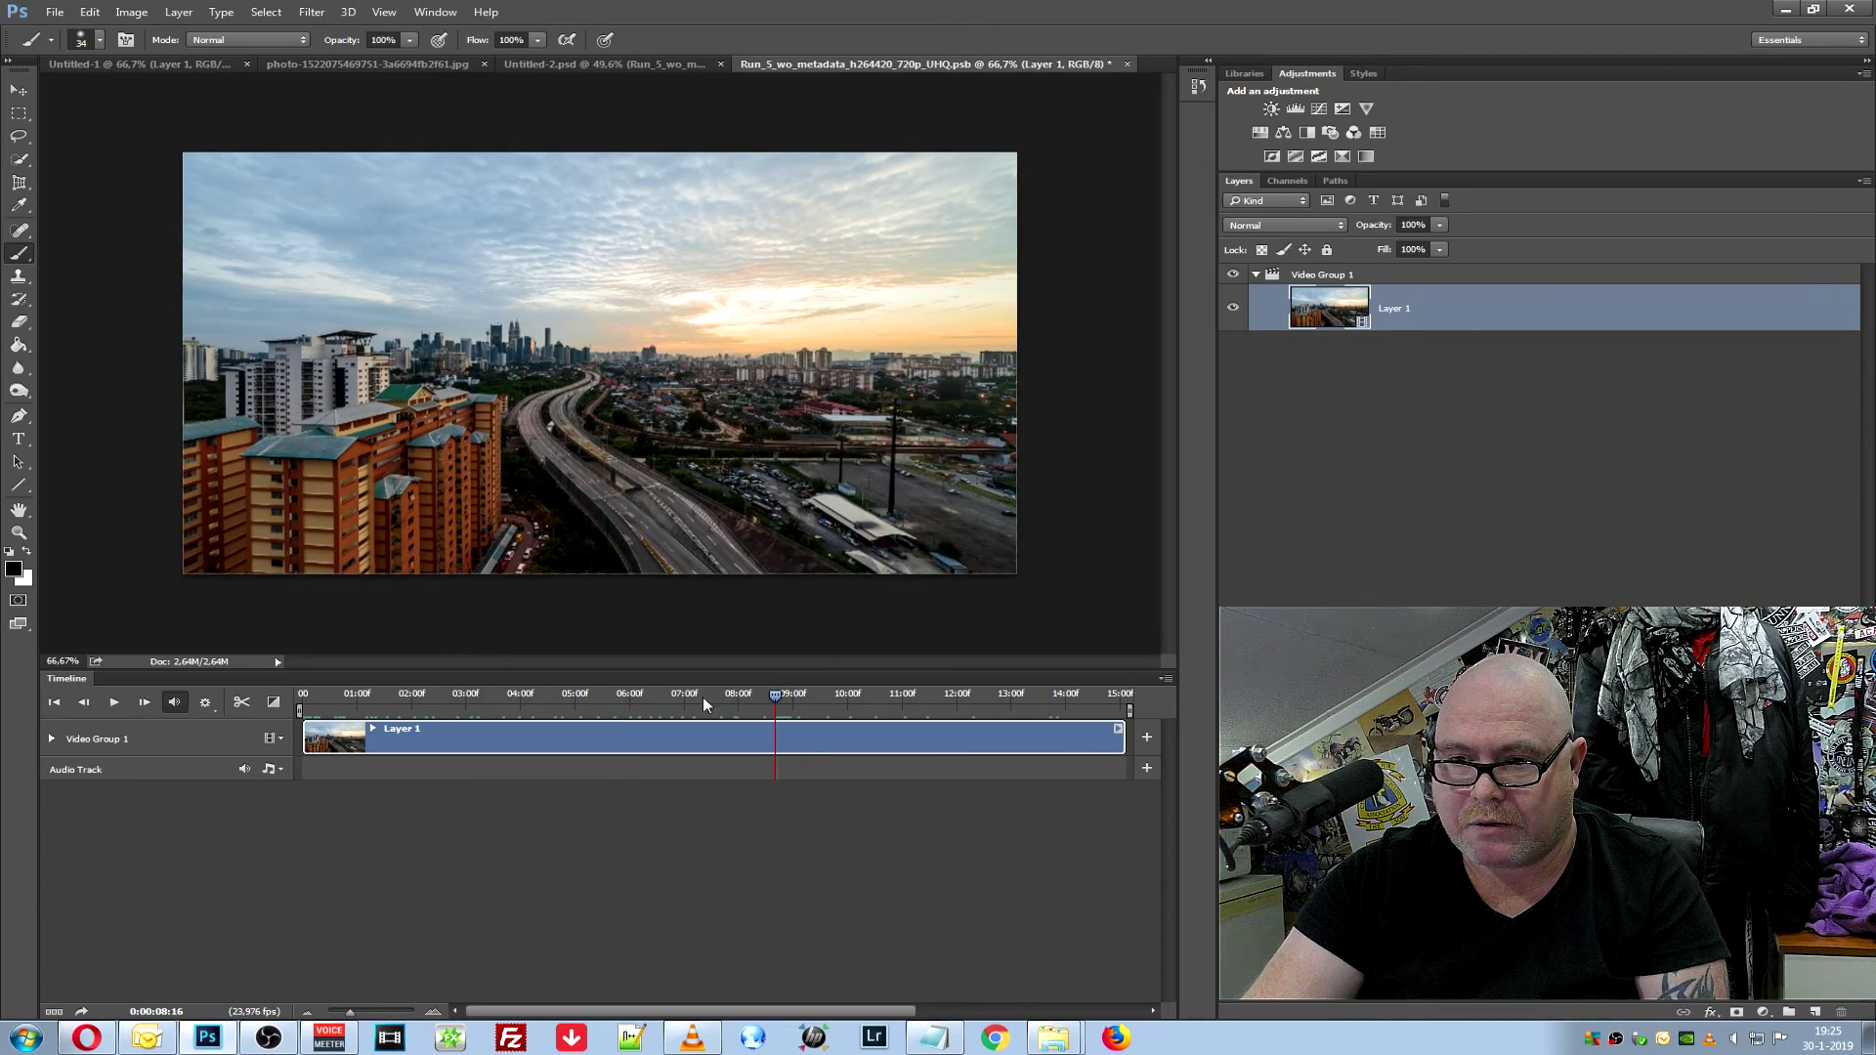
{"action": "left_click", "coordinate": [628, 703]}
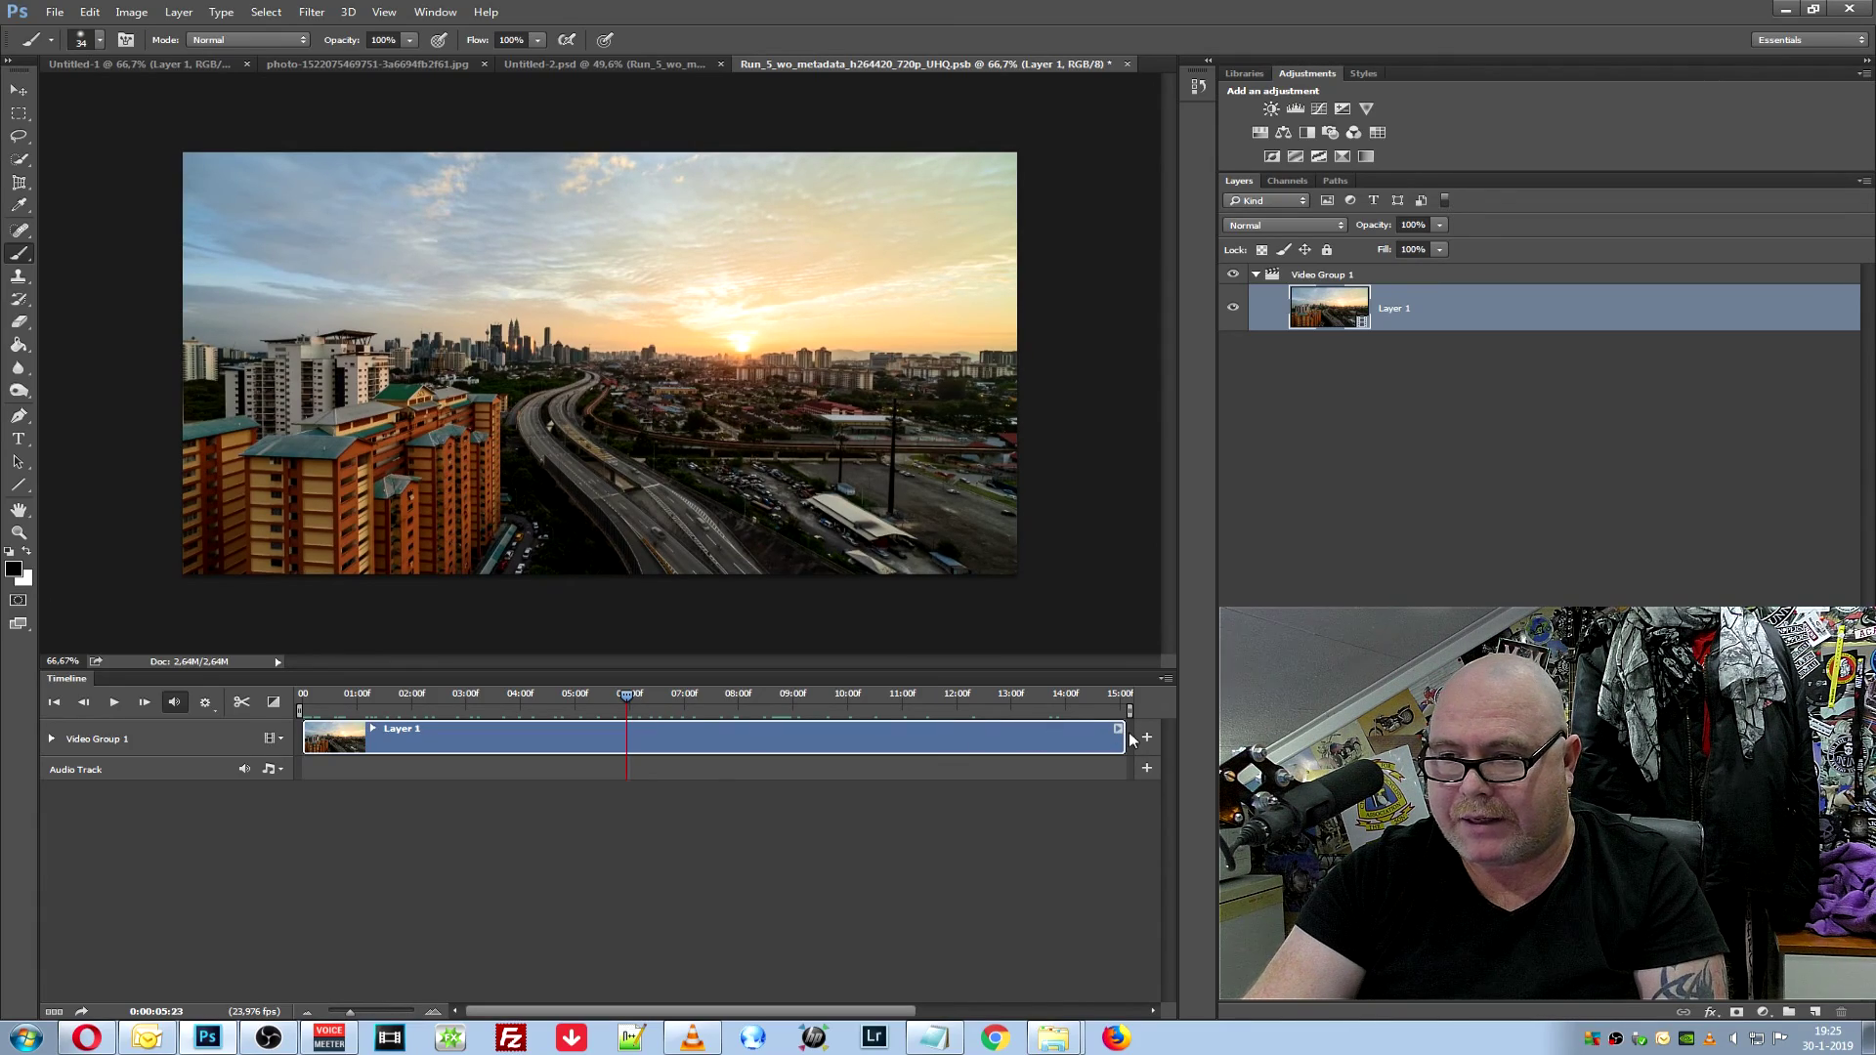
{"action": "left_click_drag", "start_coordinate": [1123, 737], "coordinate": [722, 738]}
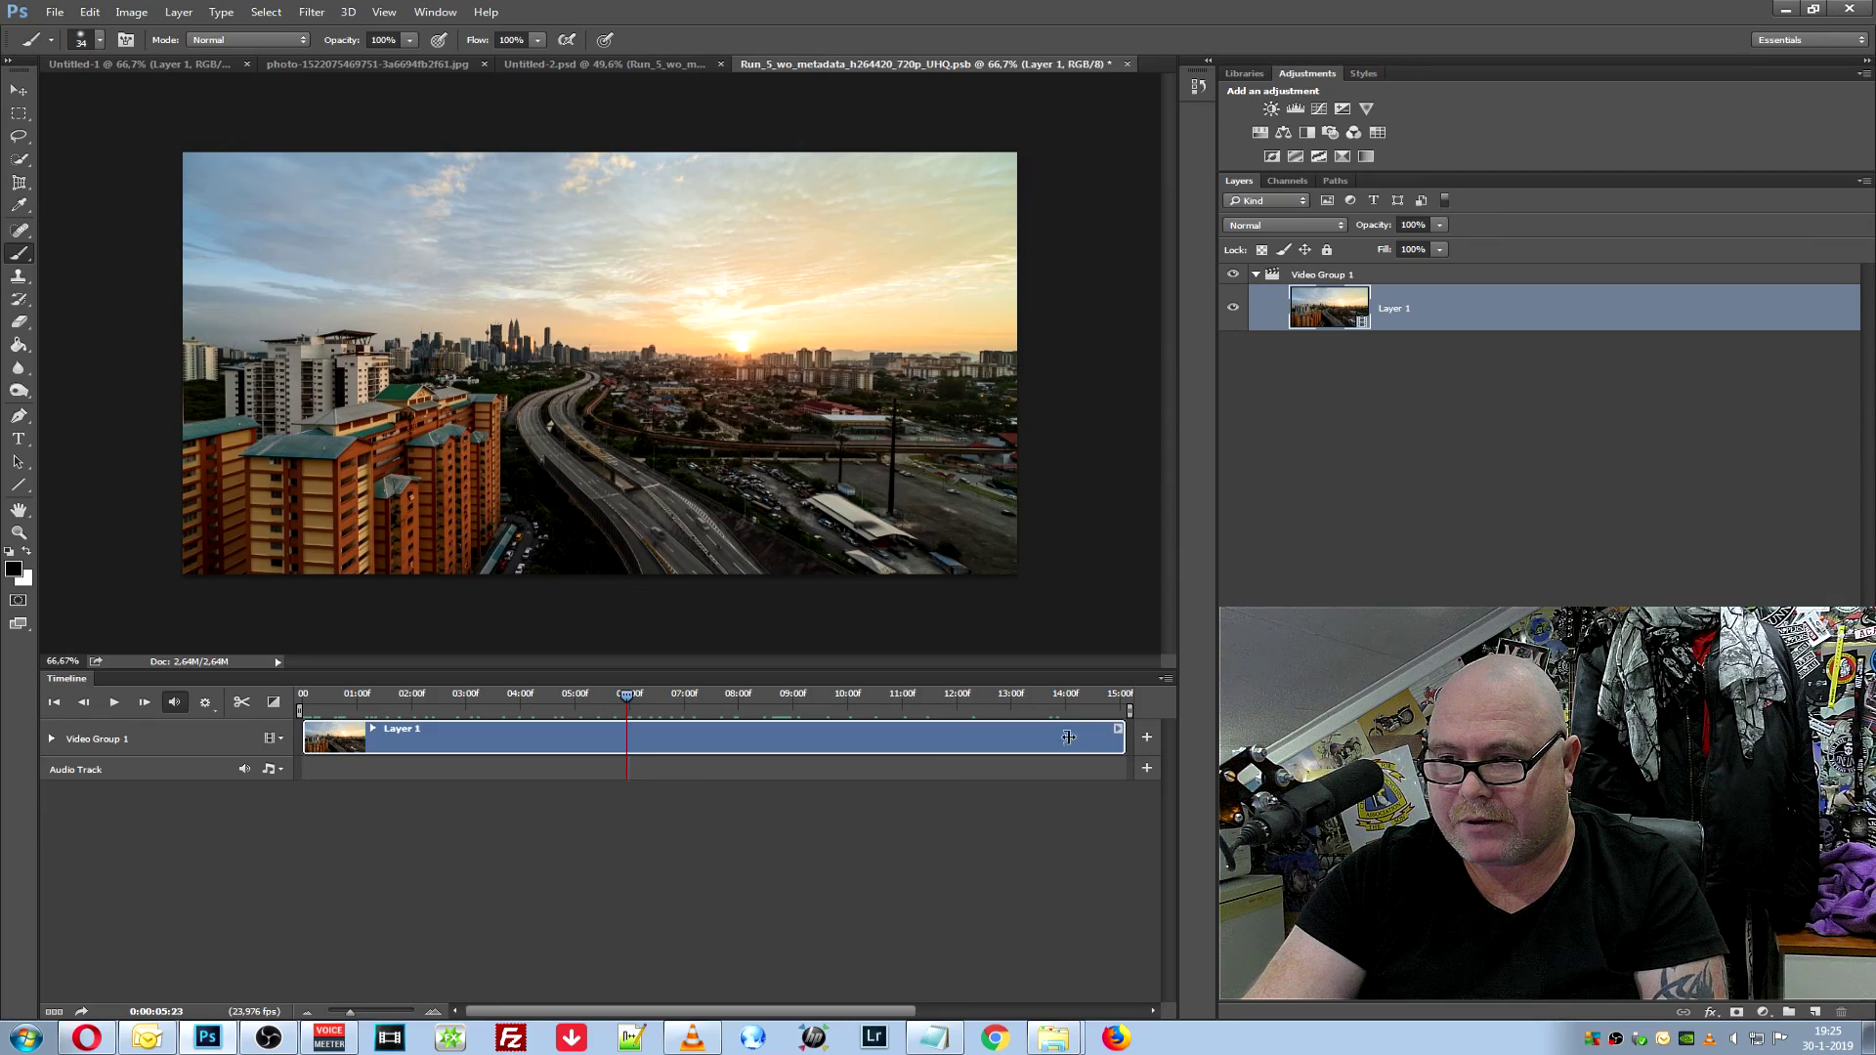
Set the current time to 0:00:05:00 and trim the city clip's end to that mark
{"action": "left_click_drag", "start_coordinate": [722, 737], "coordinate": [626, 745]}
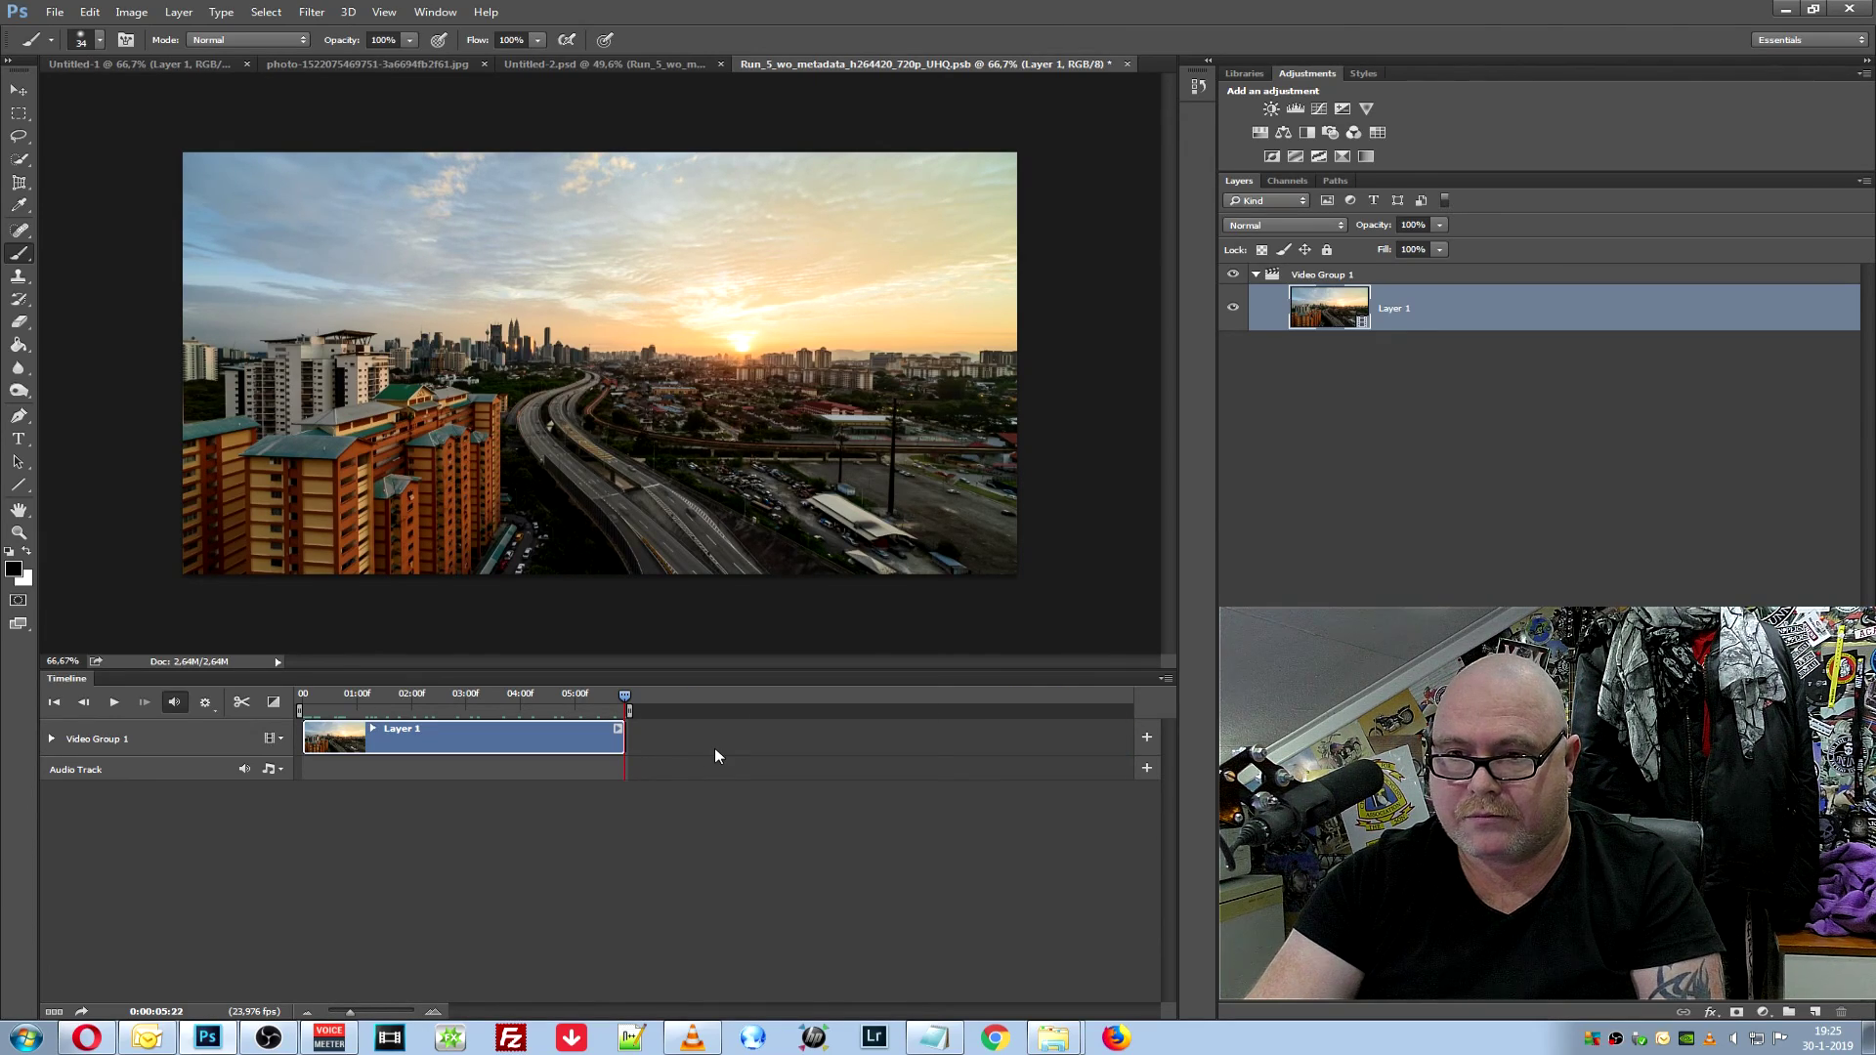
{"action": "left_click", "coordinate": [140, 1006]}
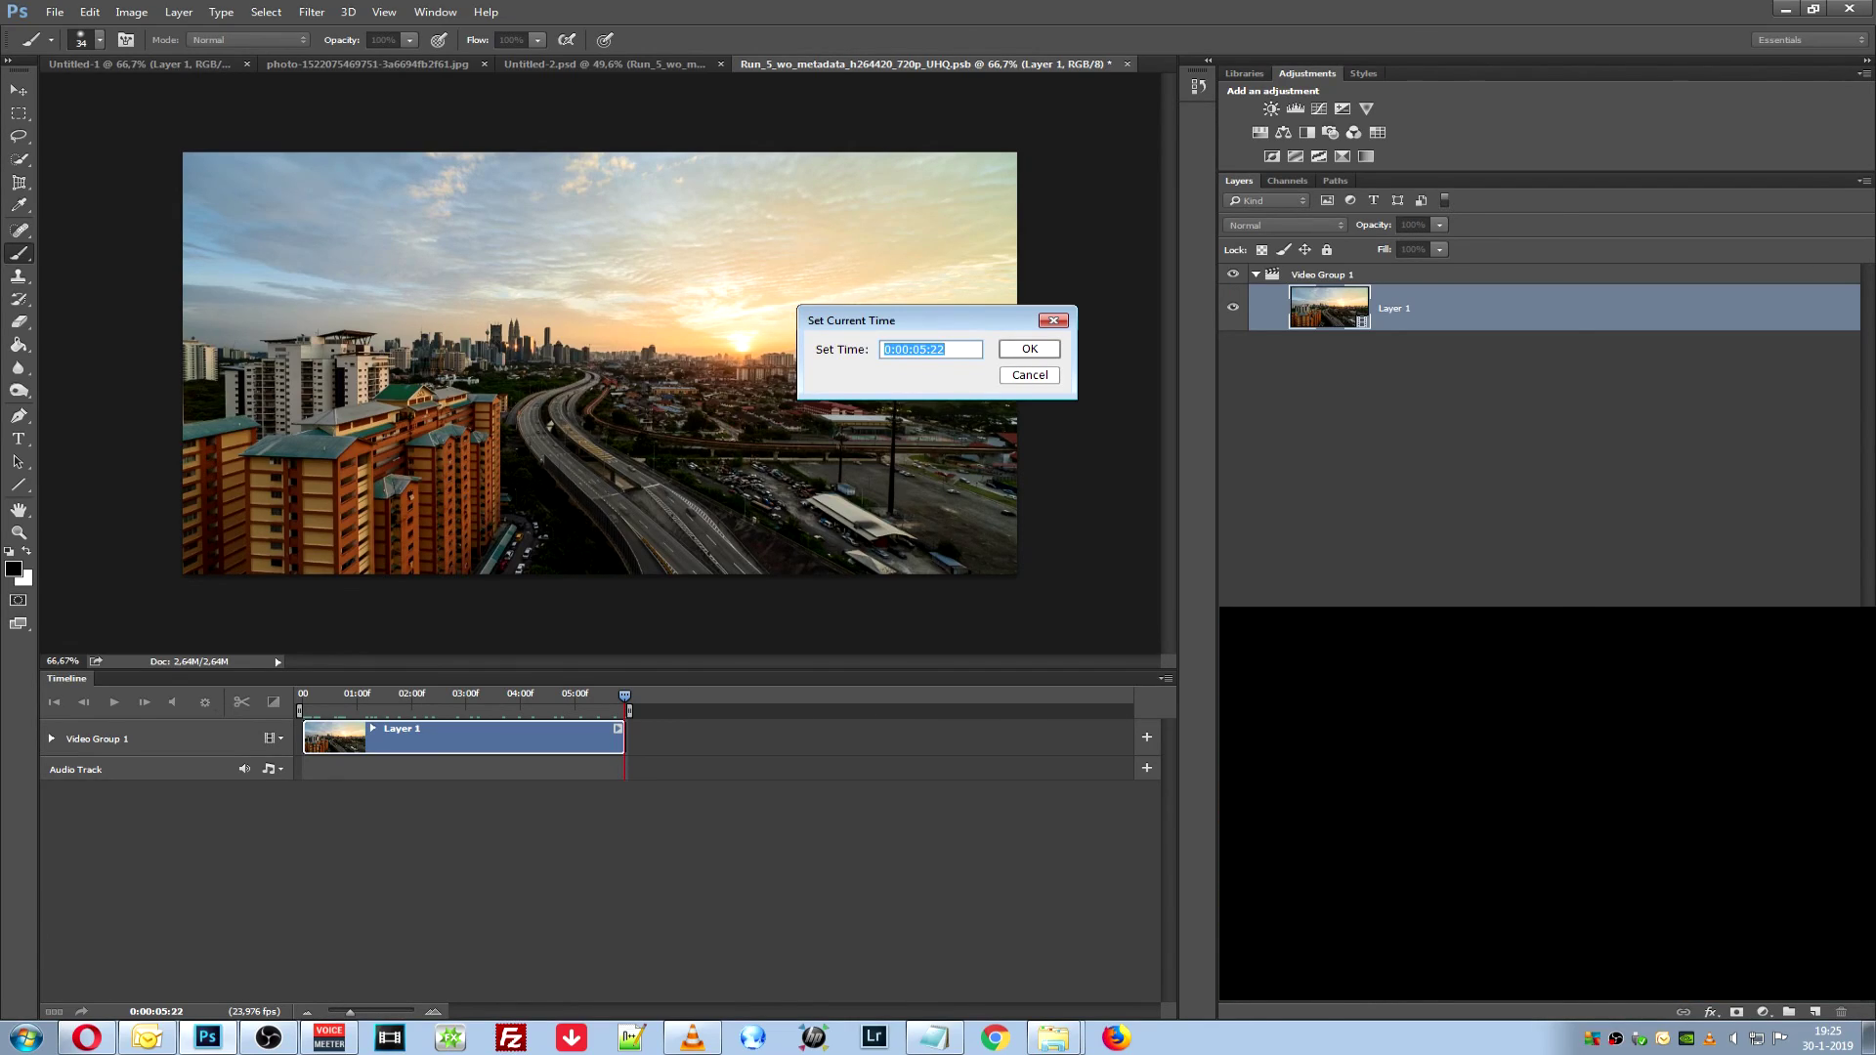
{"action": "left_click", "coordinate": [953, 349]}
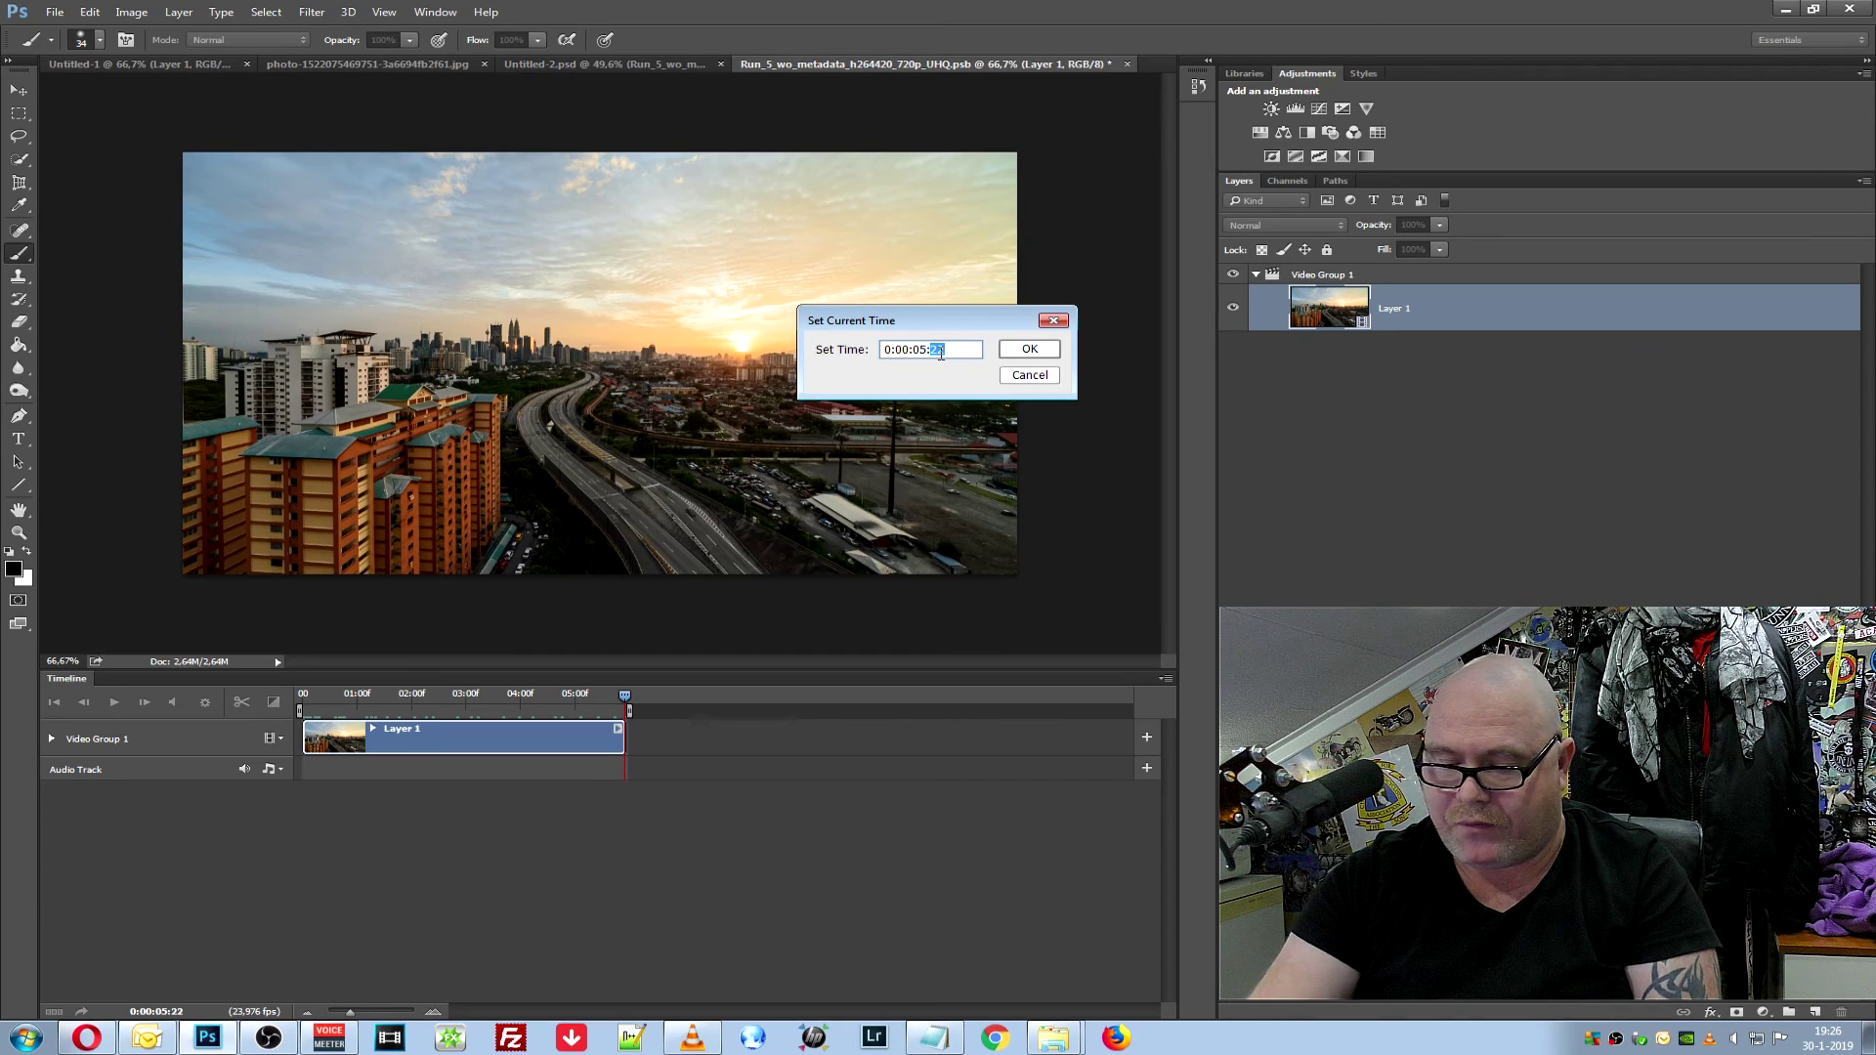
{"action": "type", "text": "00"}
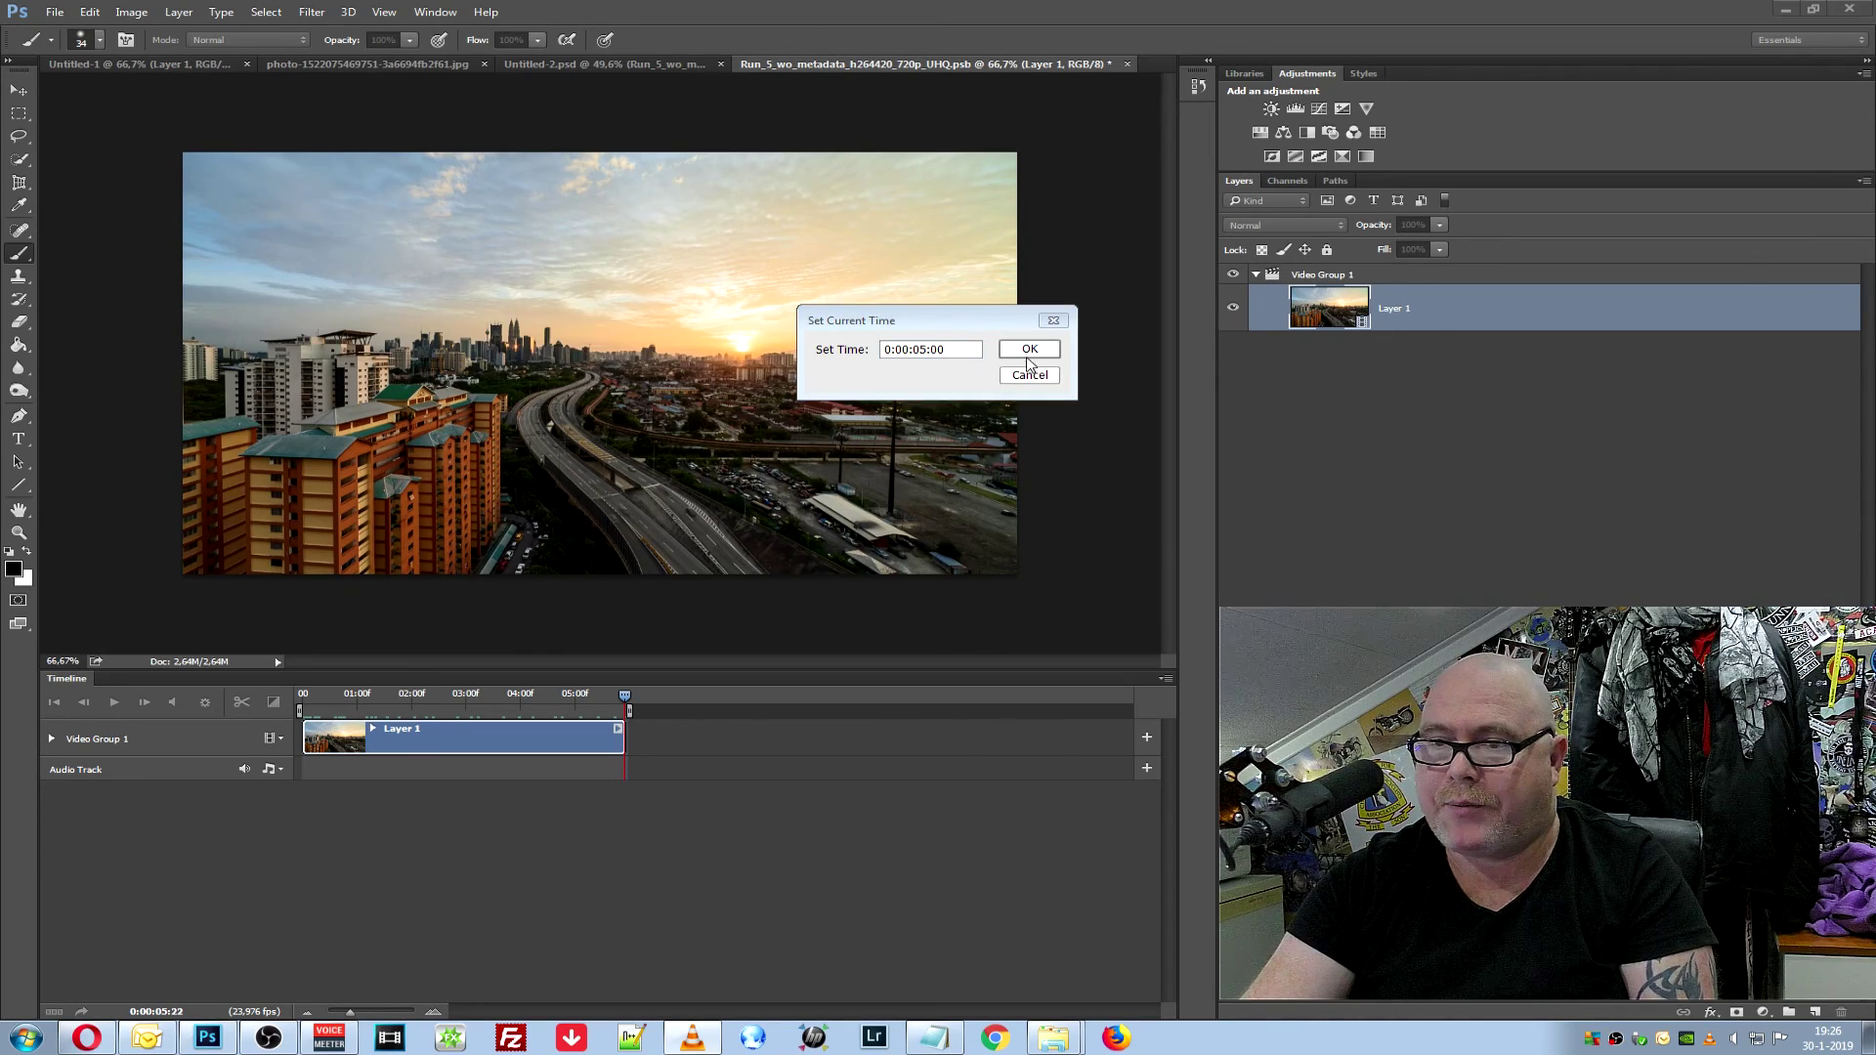
{"action": "left_click", "coordinate": [1028, 350]}
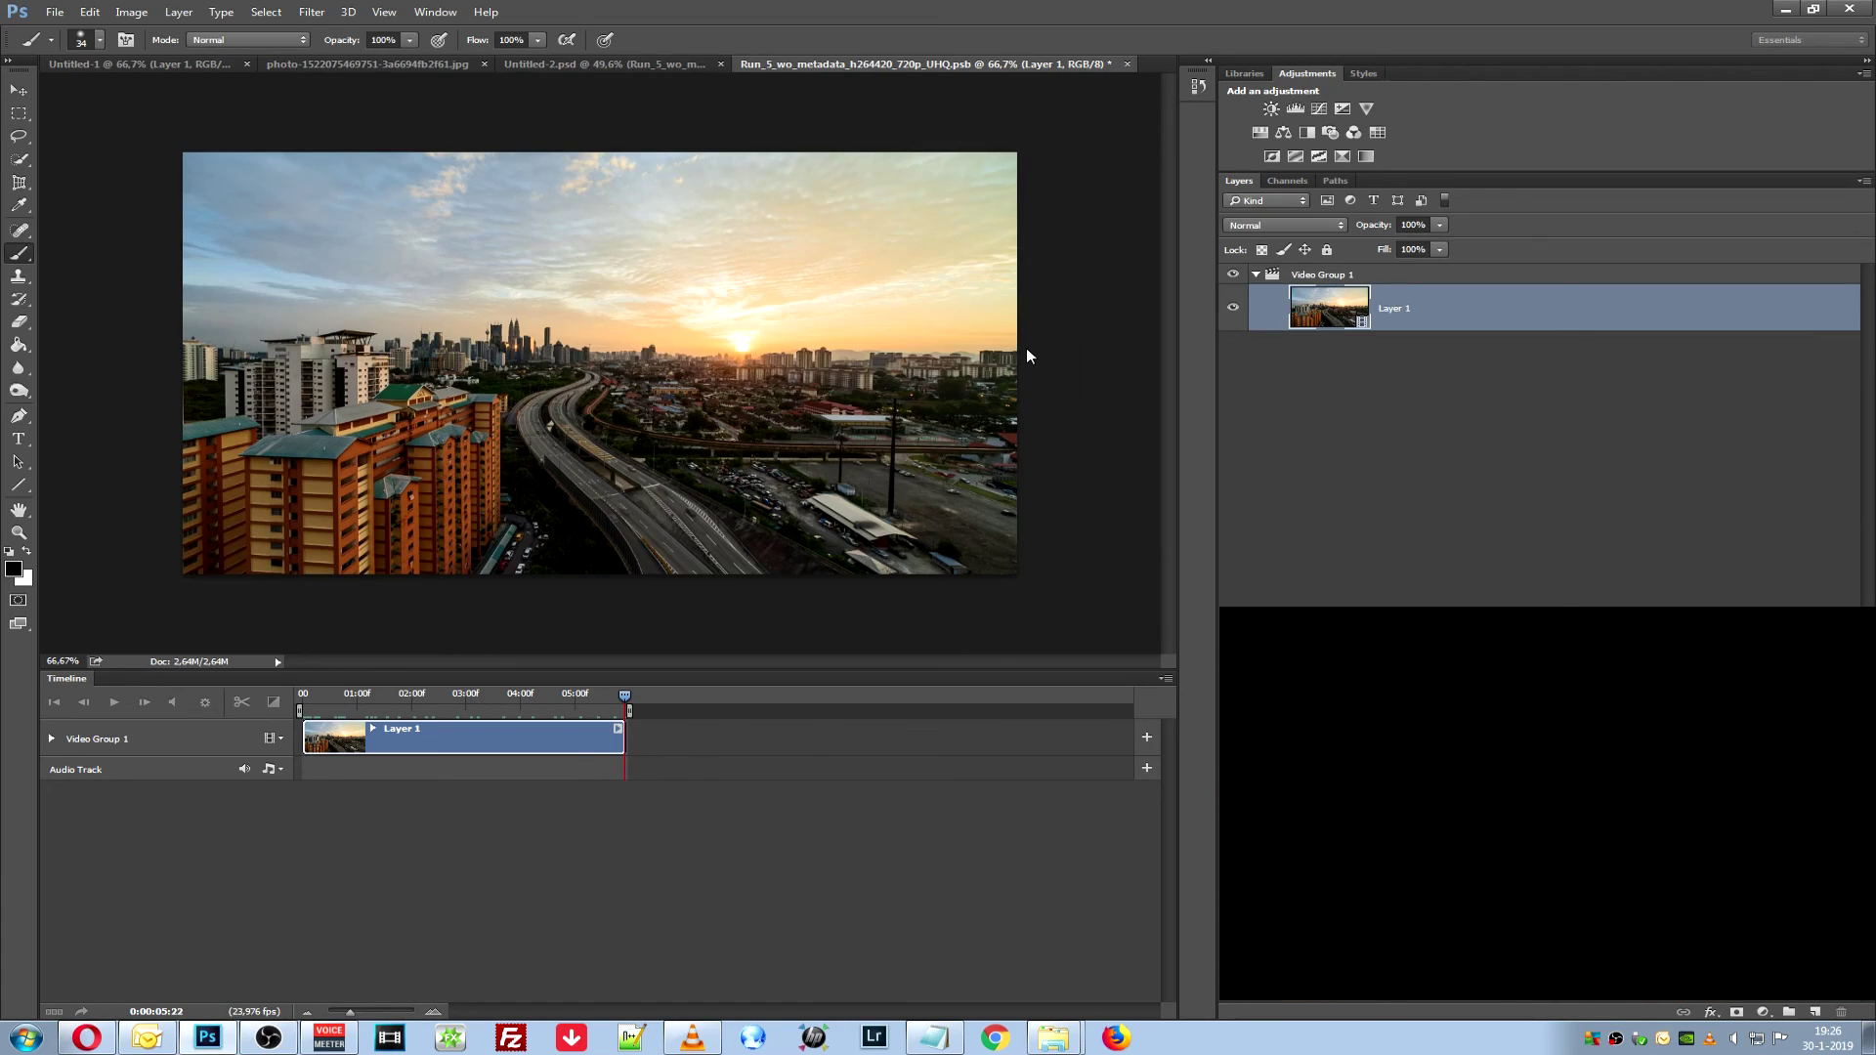
{"action": "left_click_drag", "start_coordinate": [621, 734], "coordinate": [579, 748]}
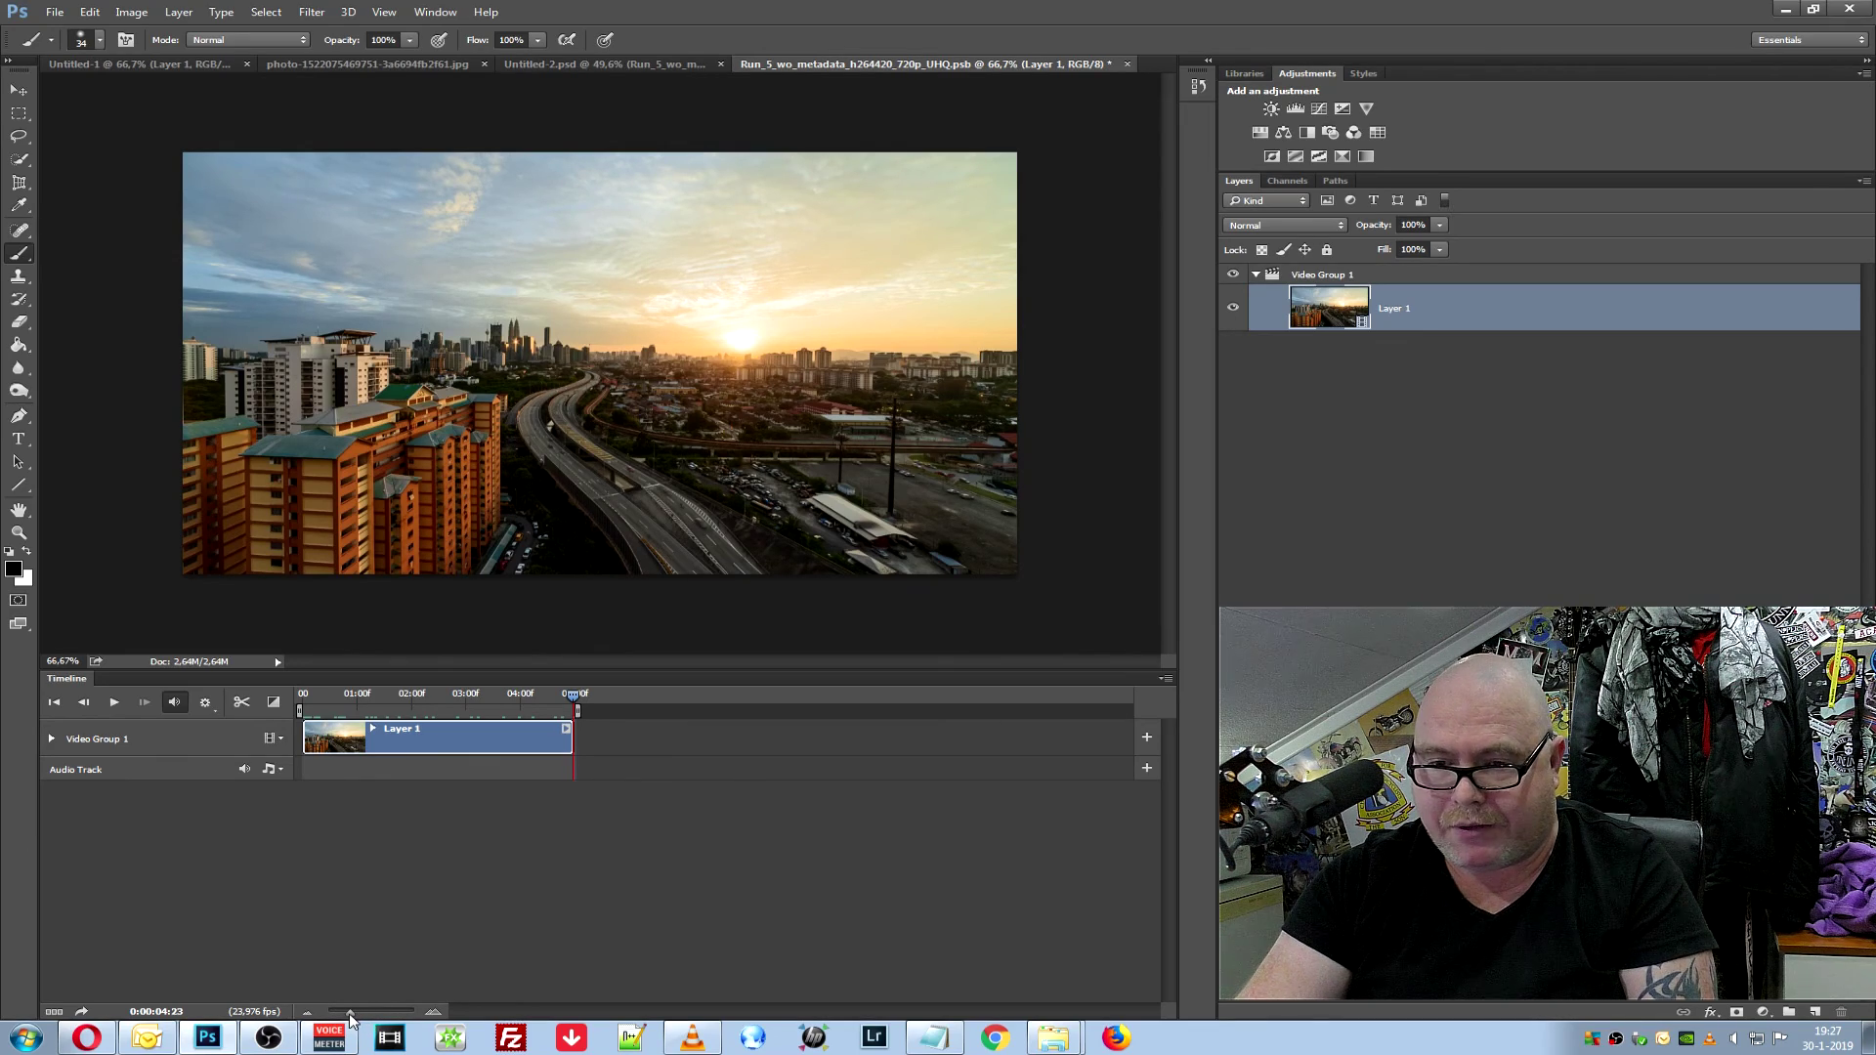
{"action": "left_click_drag", "start_coordinate": [350, 1013], "coordinate": [398, 1013]}
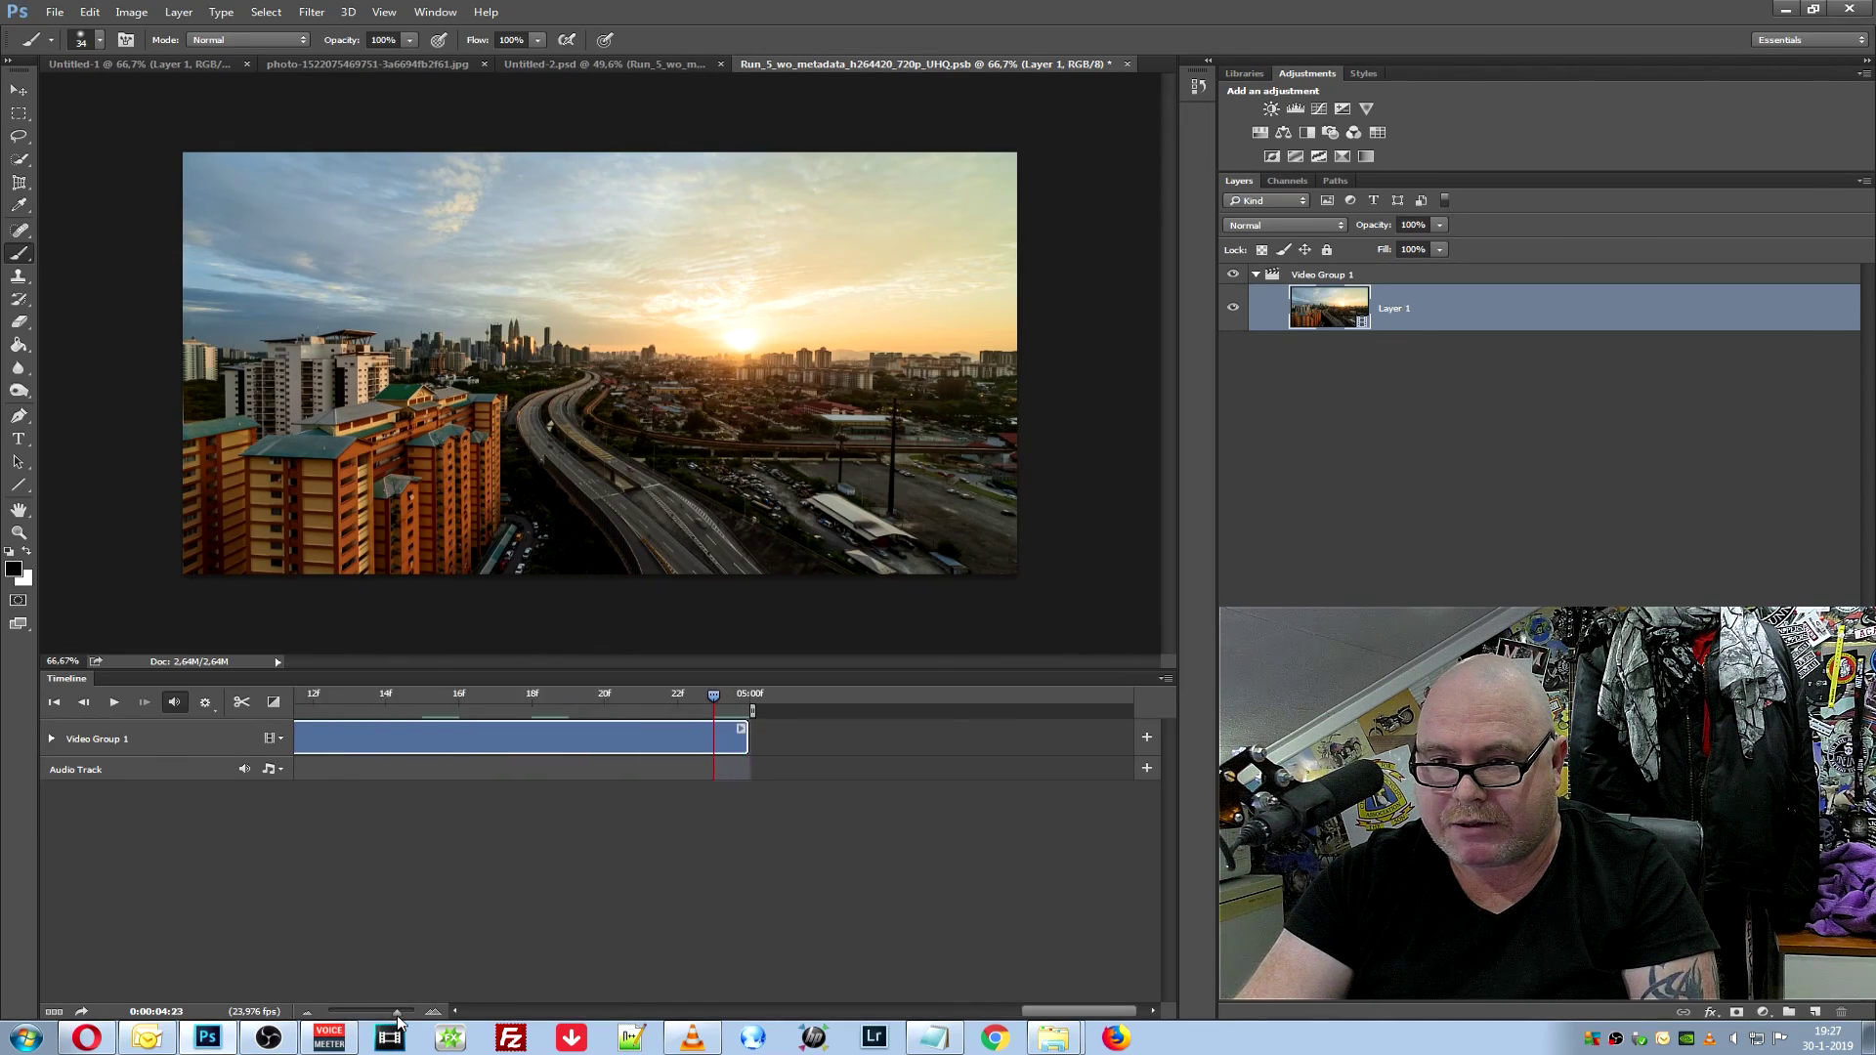
{"action": "mouse_move", "coordinate": [398, 1013]}
{"action": "left_mouse_down"}
{"action": "mouse_move", "coordinate": [352, 1013]}
{"action": "mouse_move", "coordinate": [366, 1026]}
{"action": "left_mouse_up"}
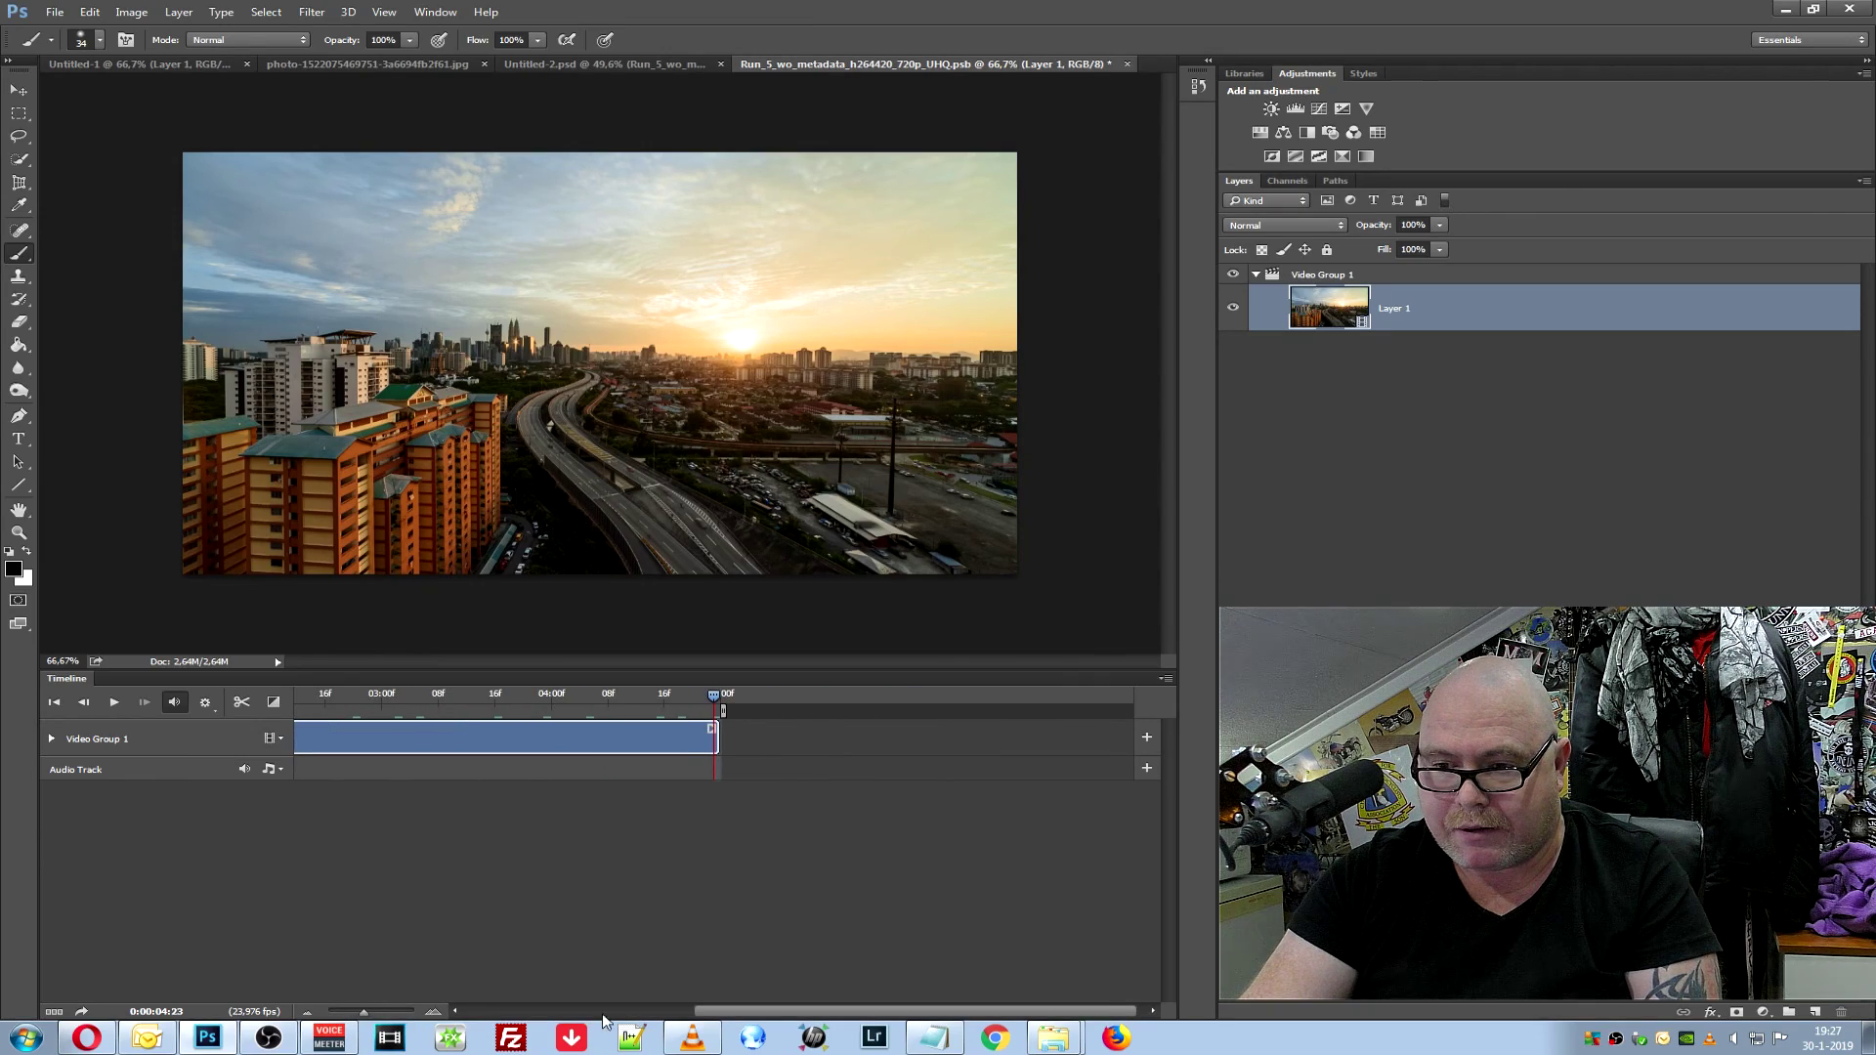
{"action": "mouse_move", "coordinate": [721, 1013]}
{"action": "left_mouse_down"}
{"action": "mouse_move", "coordinate": [540, 1013]}
{"action": "mouse_move", "coordinate": [512, 1040]}
{"action": "left_mouse_up"}
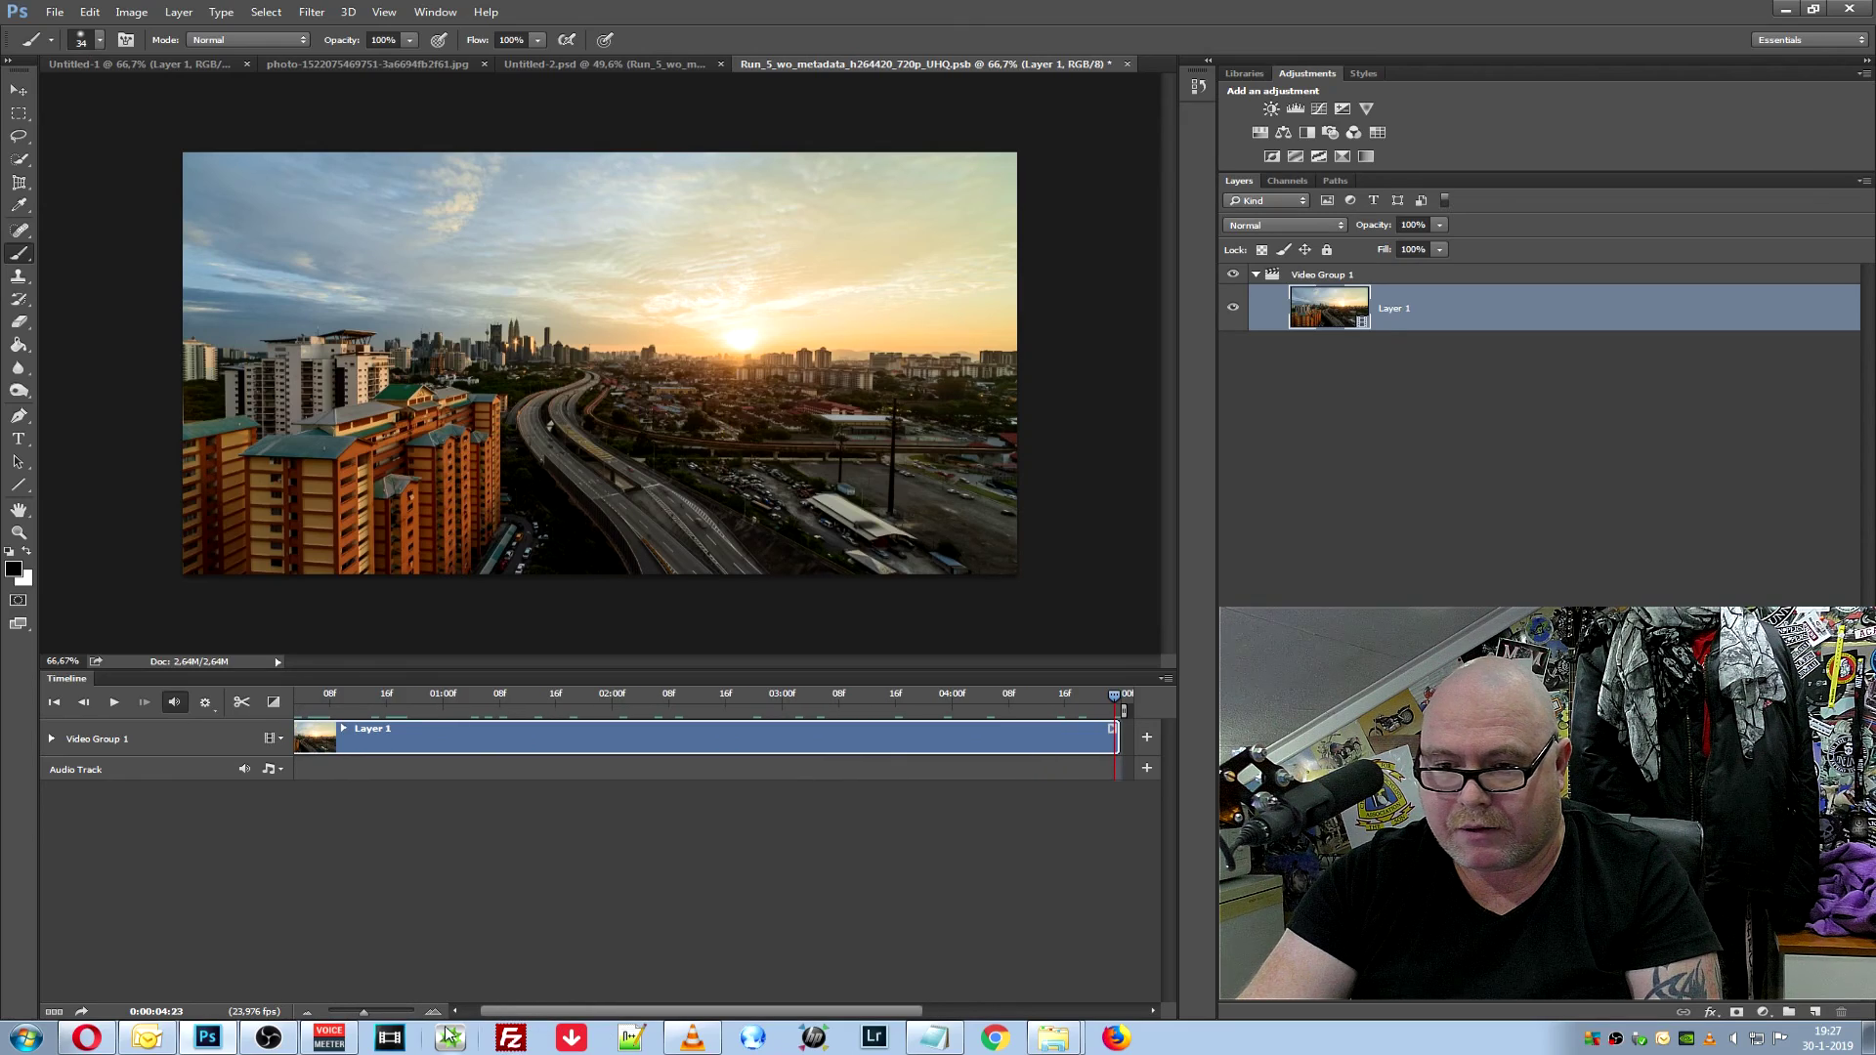
{"action": "left_click_drag", "start_coordinate": [367, 1016], "coordinate": [357, 1016]}
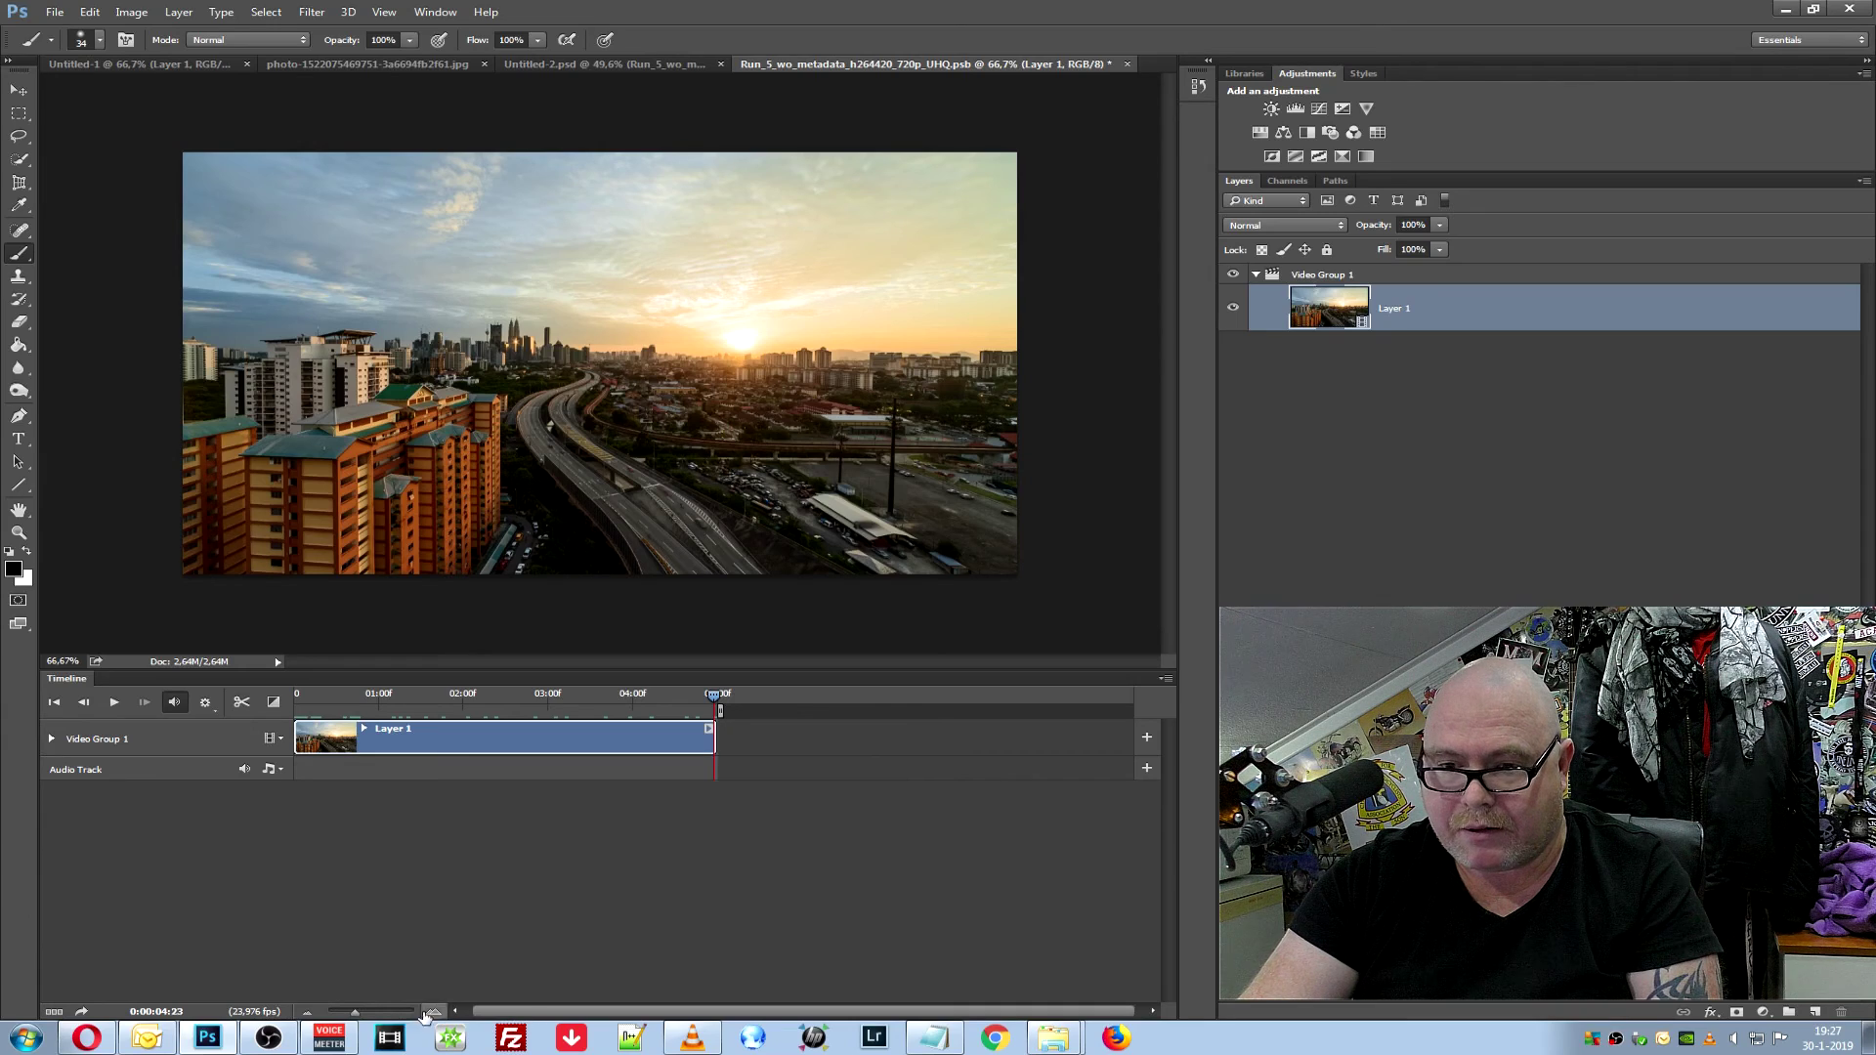
{"action": "left_click_drag", "start_coordinate": [355, 1016], "coordinate": [363, 1016]}
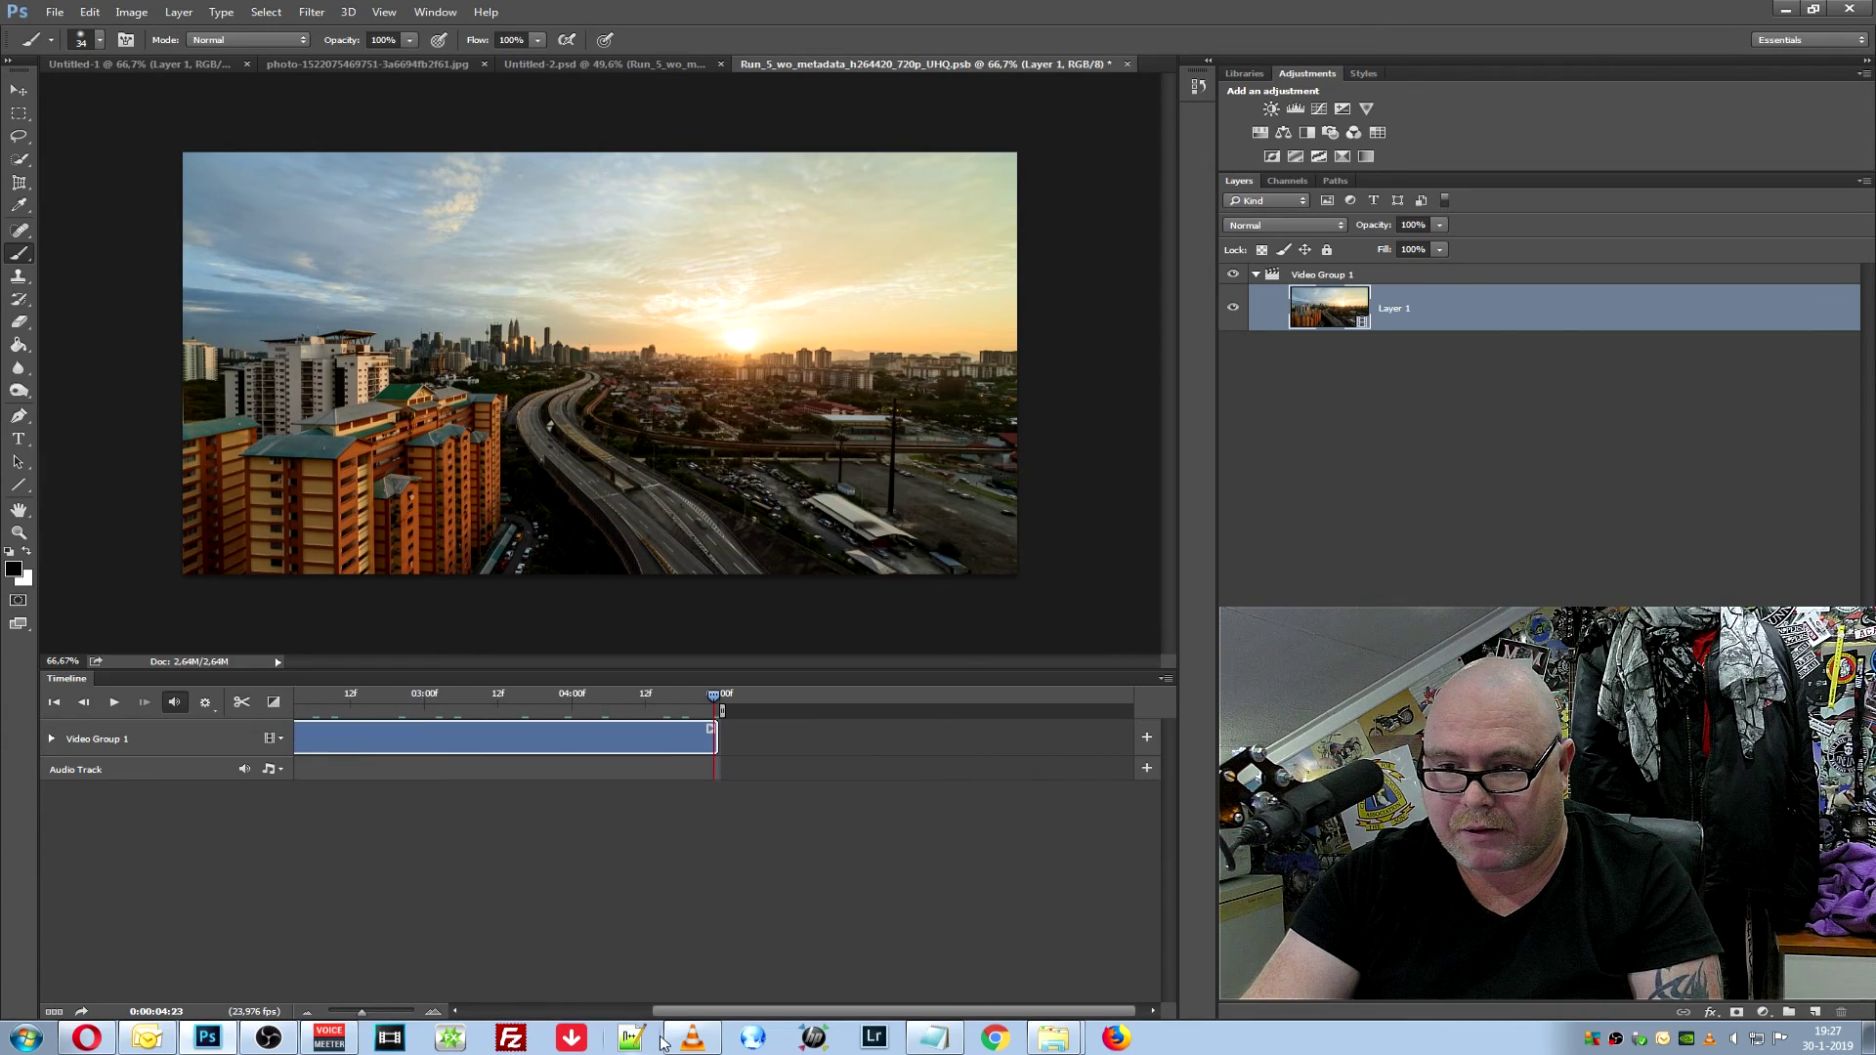
{"action": "left_click_drag", "start_coordinate": [684, 1012], "coordinate": [500, 1012]}
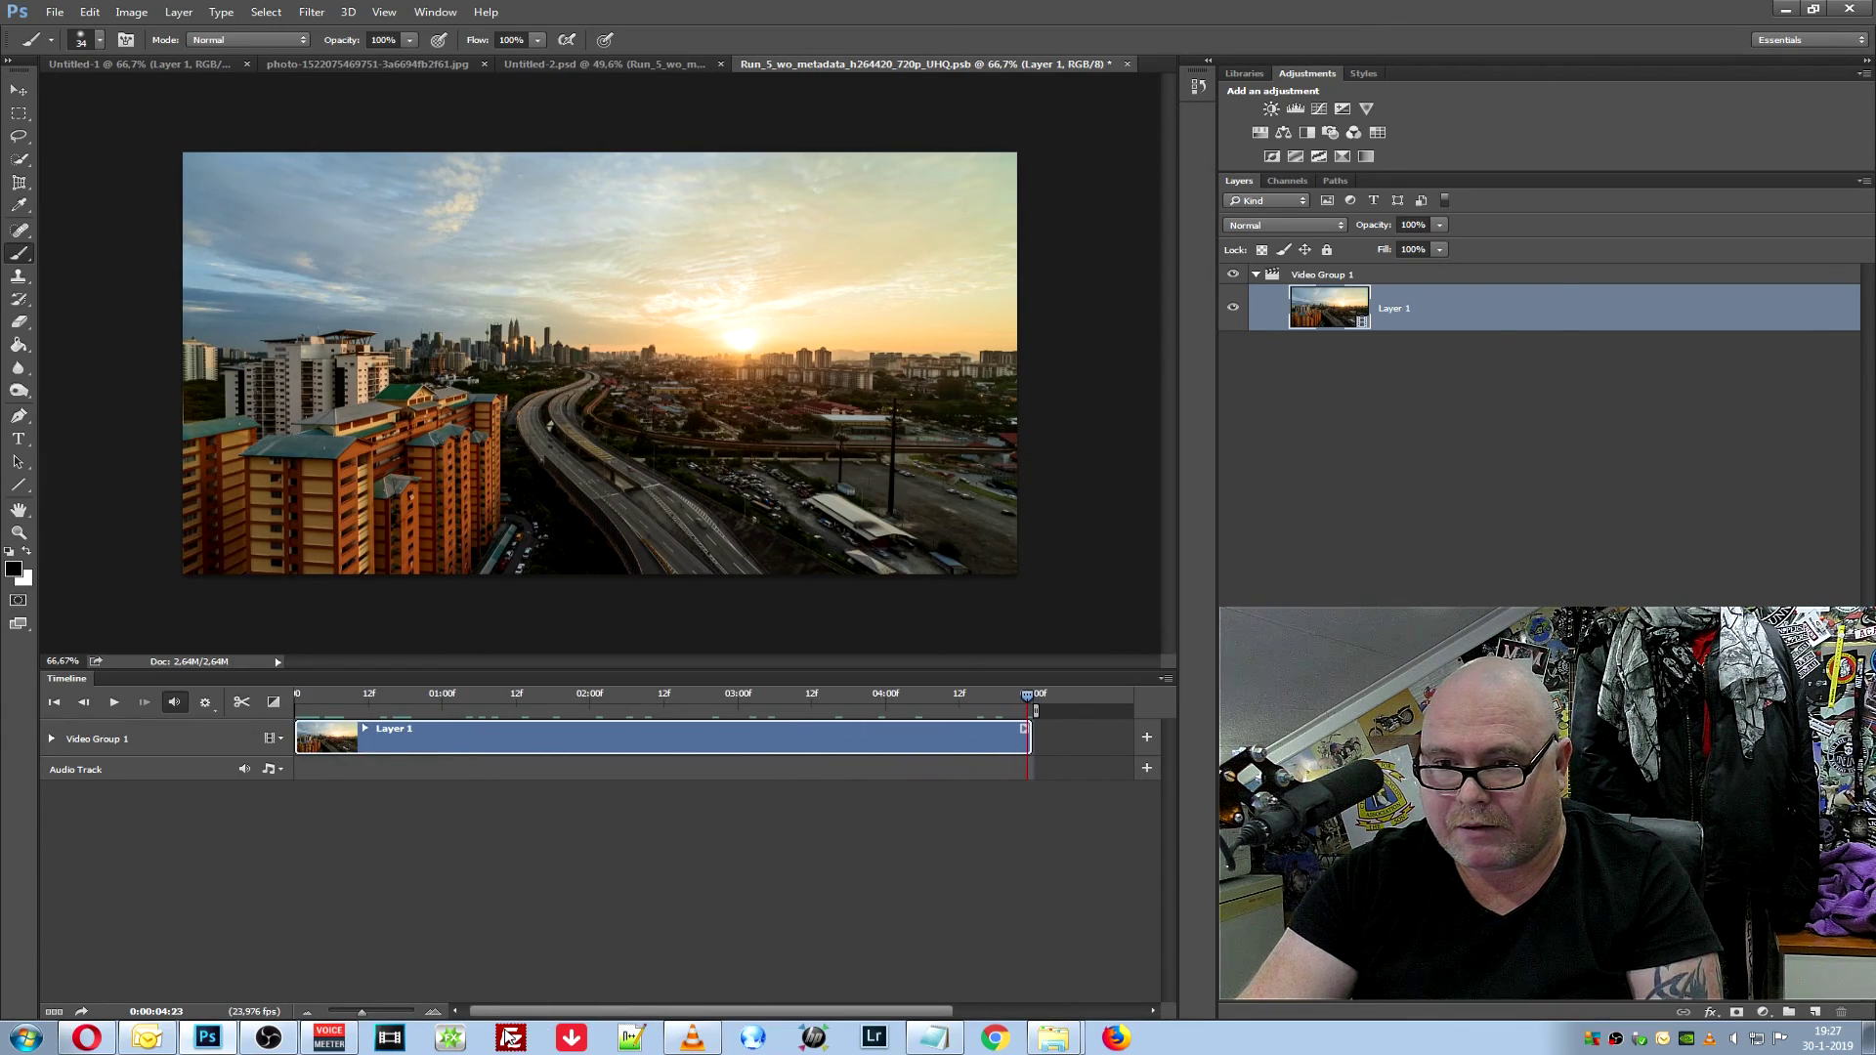
{"action": "left_click_drag", "start_coordinate": [1025, 695], "coordinate": [645, 697]}
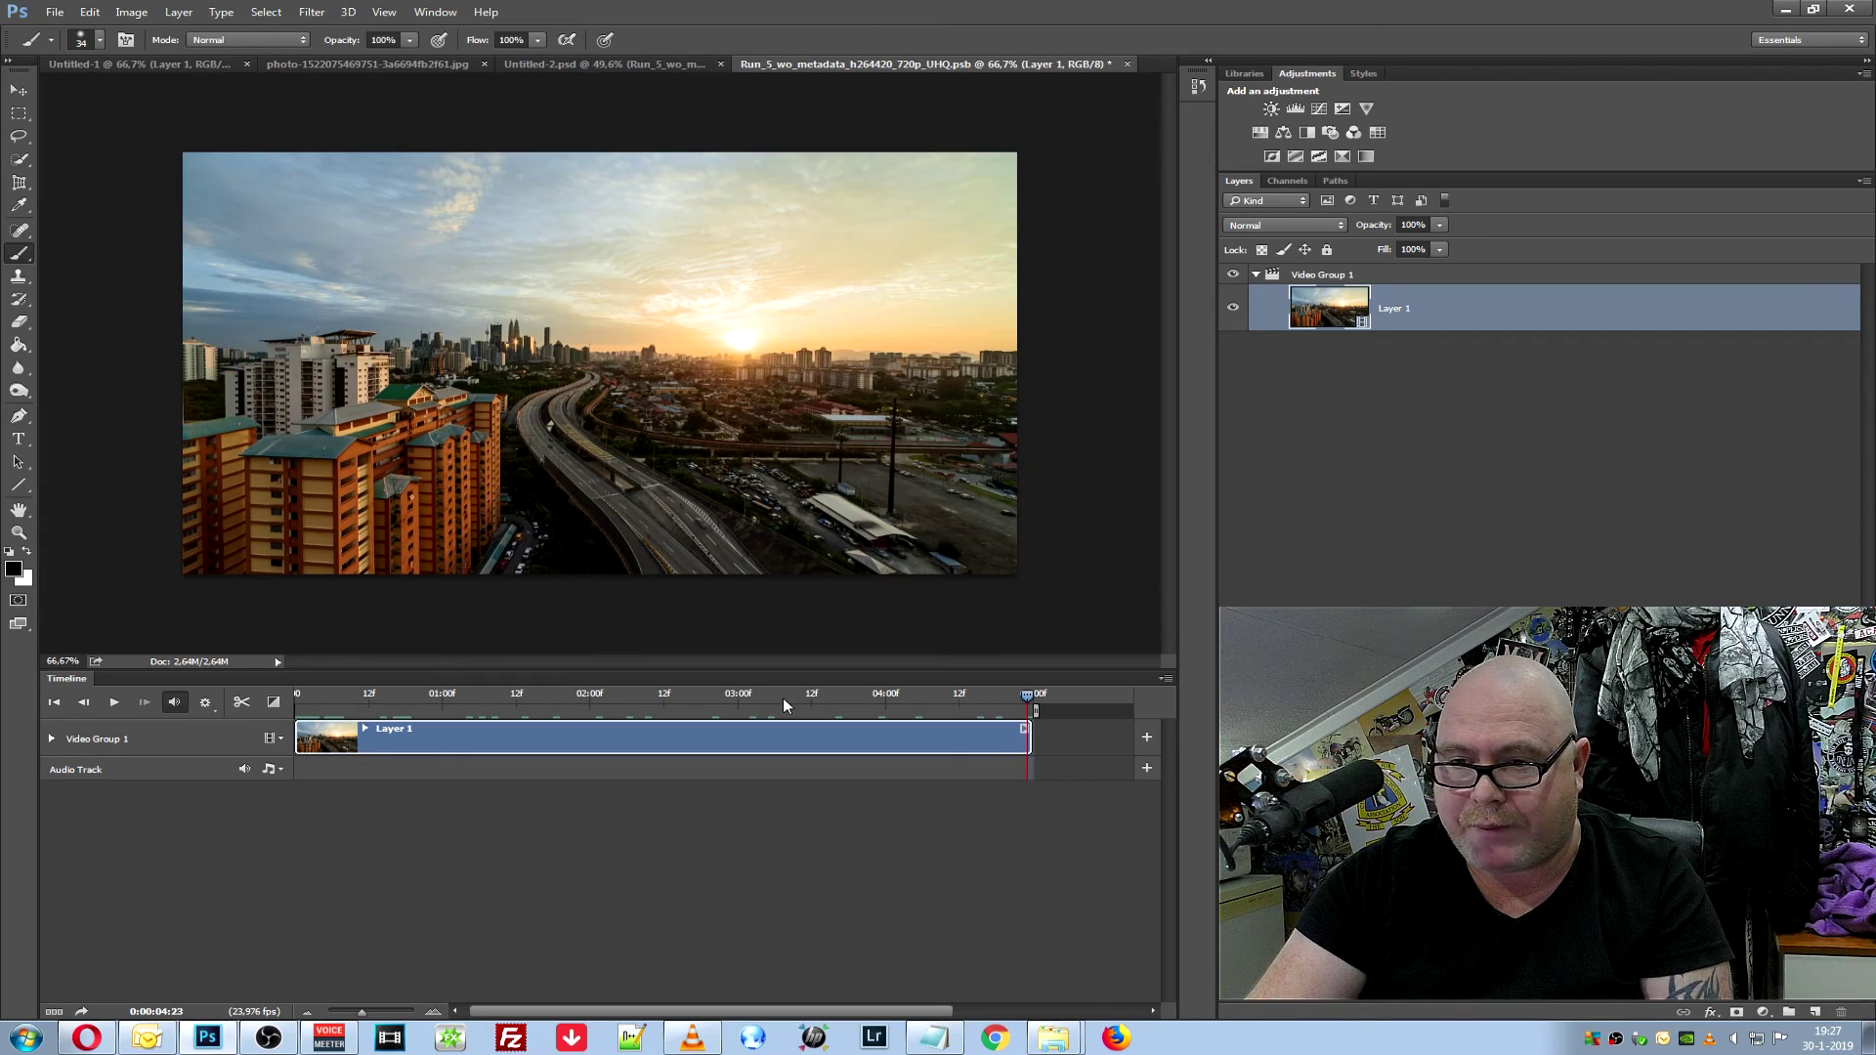
{"action": "left_click", "coordinate": [592, 712]}
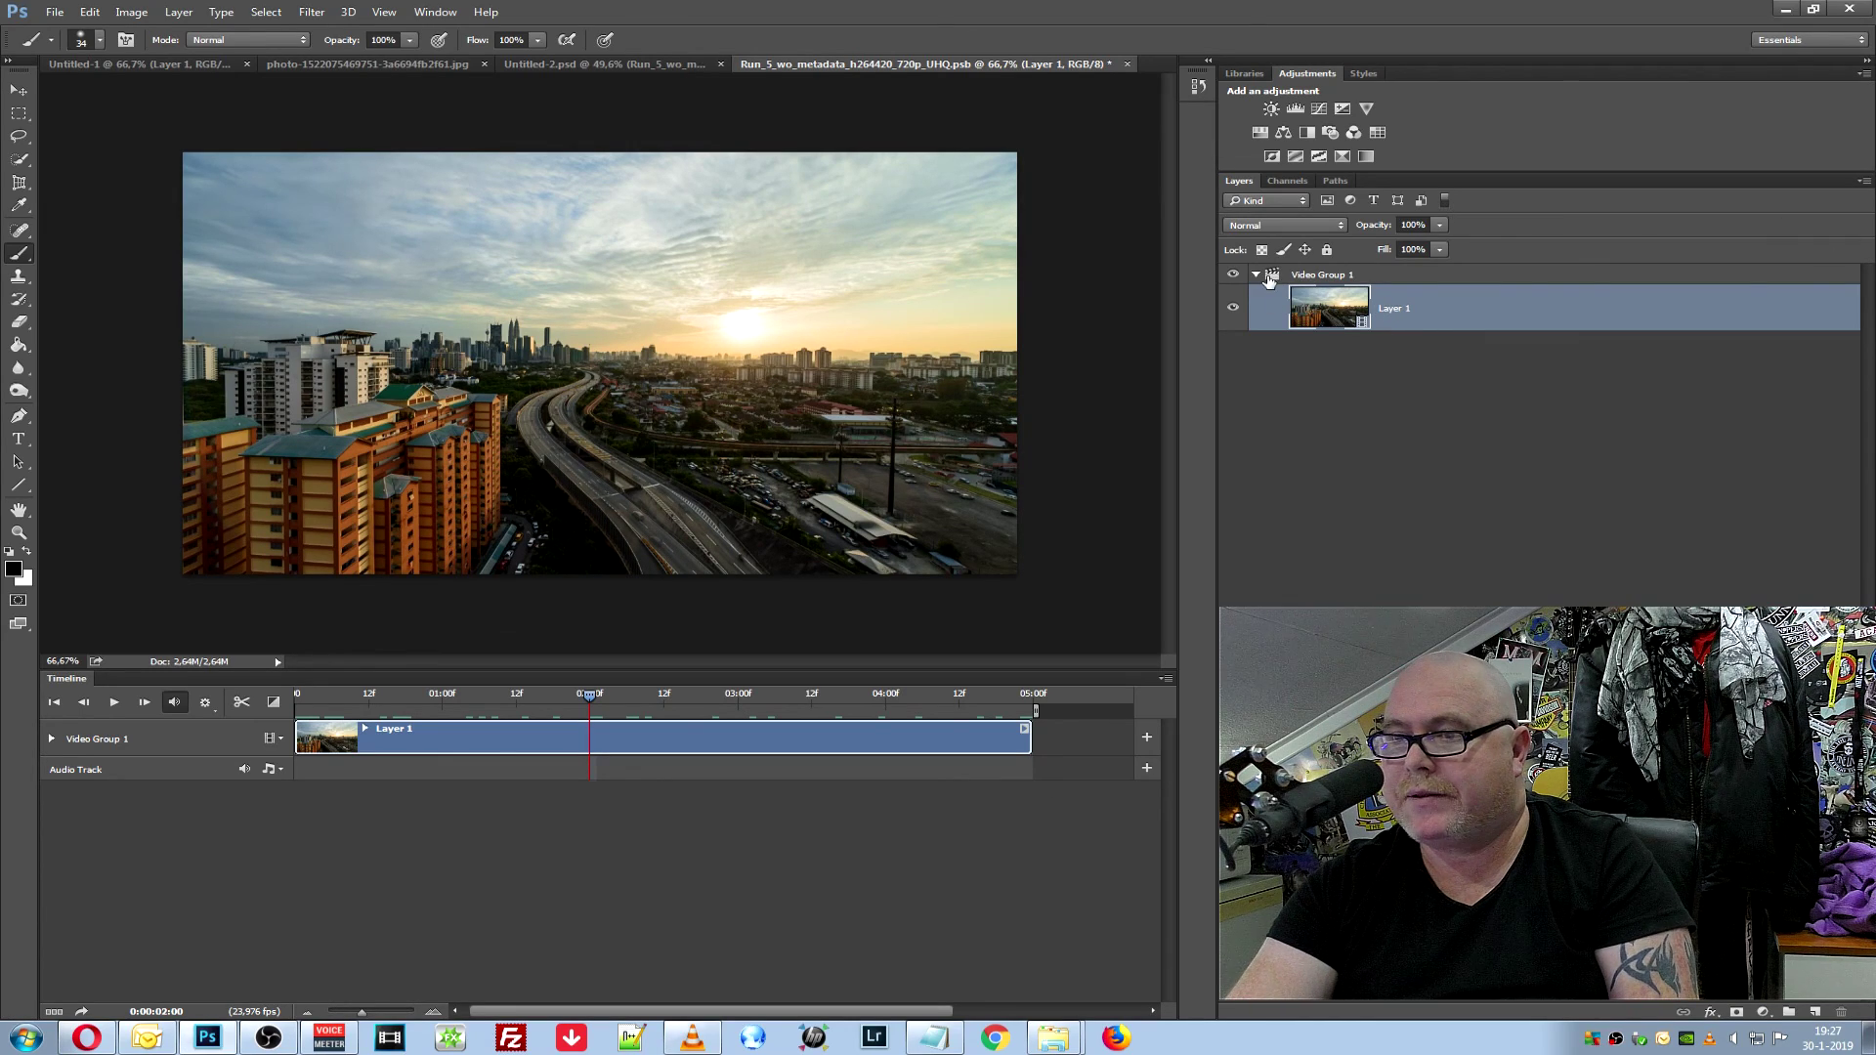
{"action": "left_click", "coordinate": [1269, 276]}
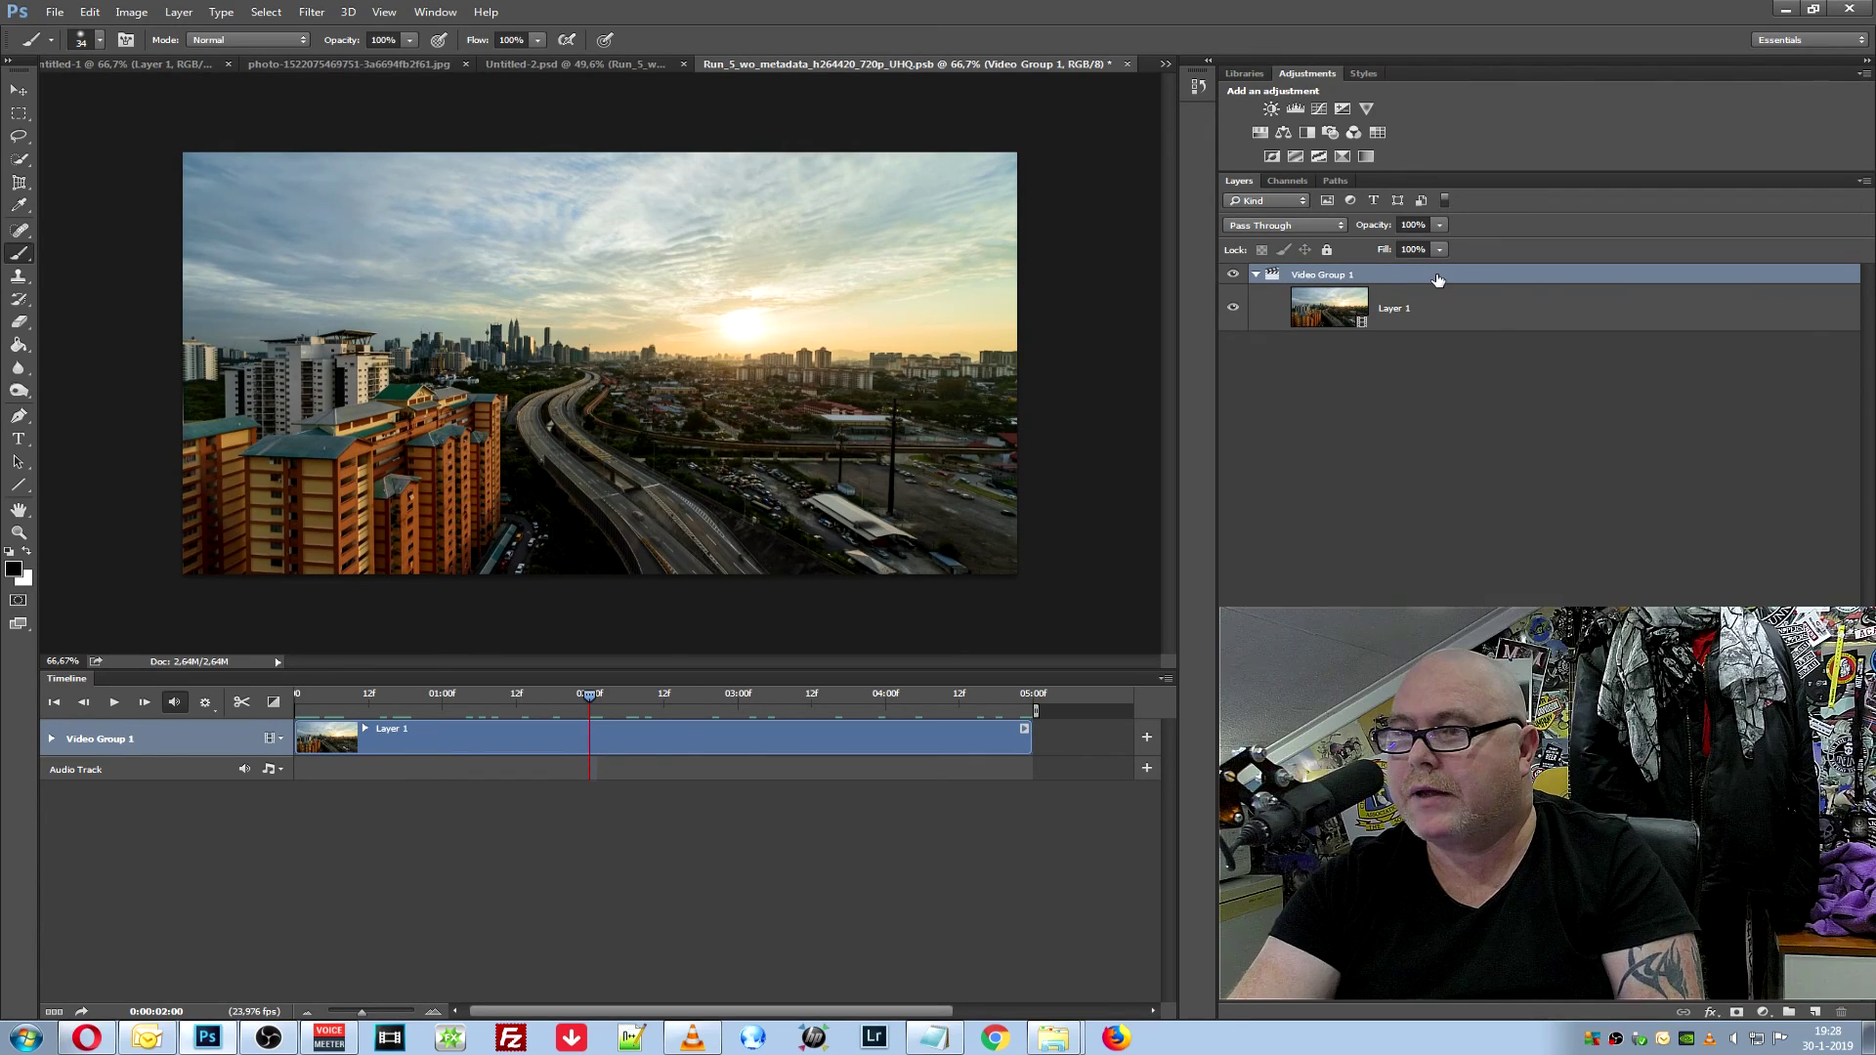
Ungroup Video Group 1, duplicate Layer 1, and split the copy at about 2.5 seconds
{"action": "right_click", "coordinate": [1438, 282]}
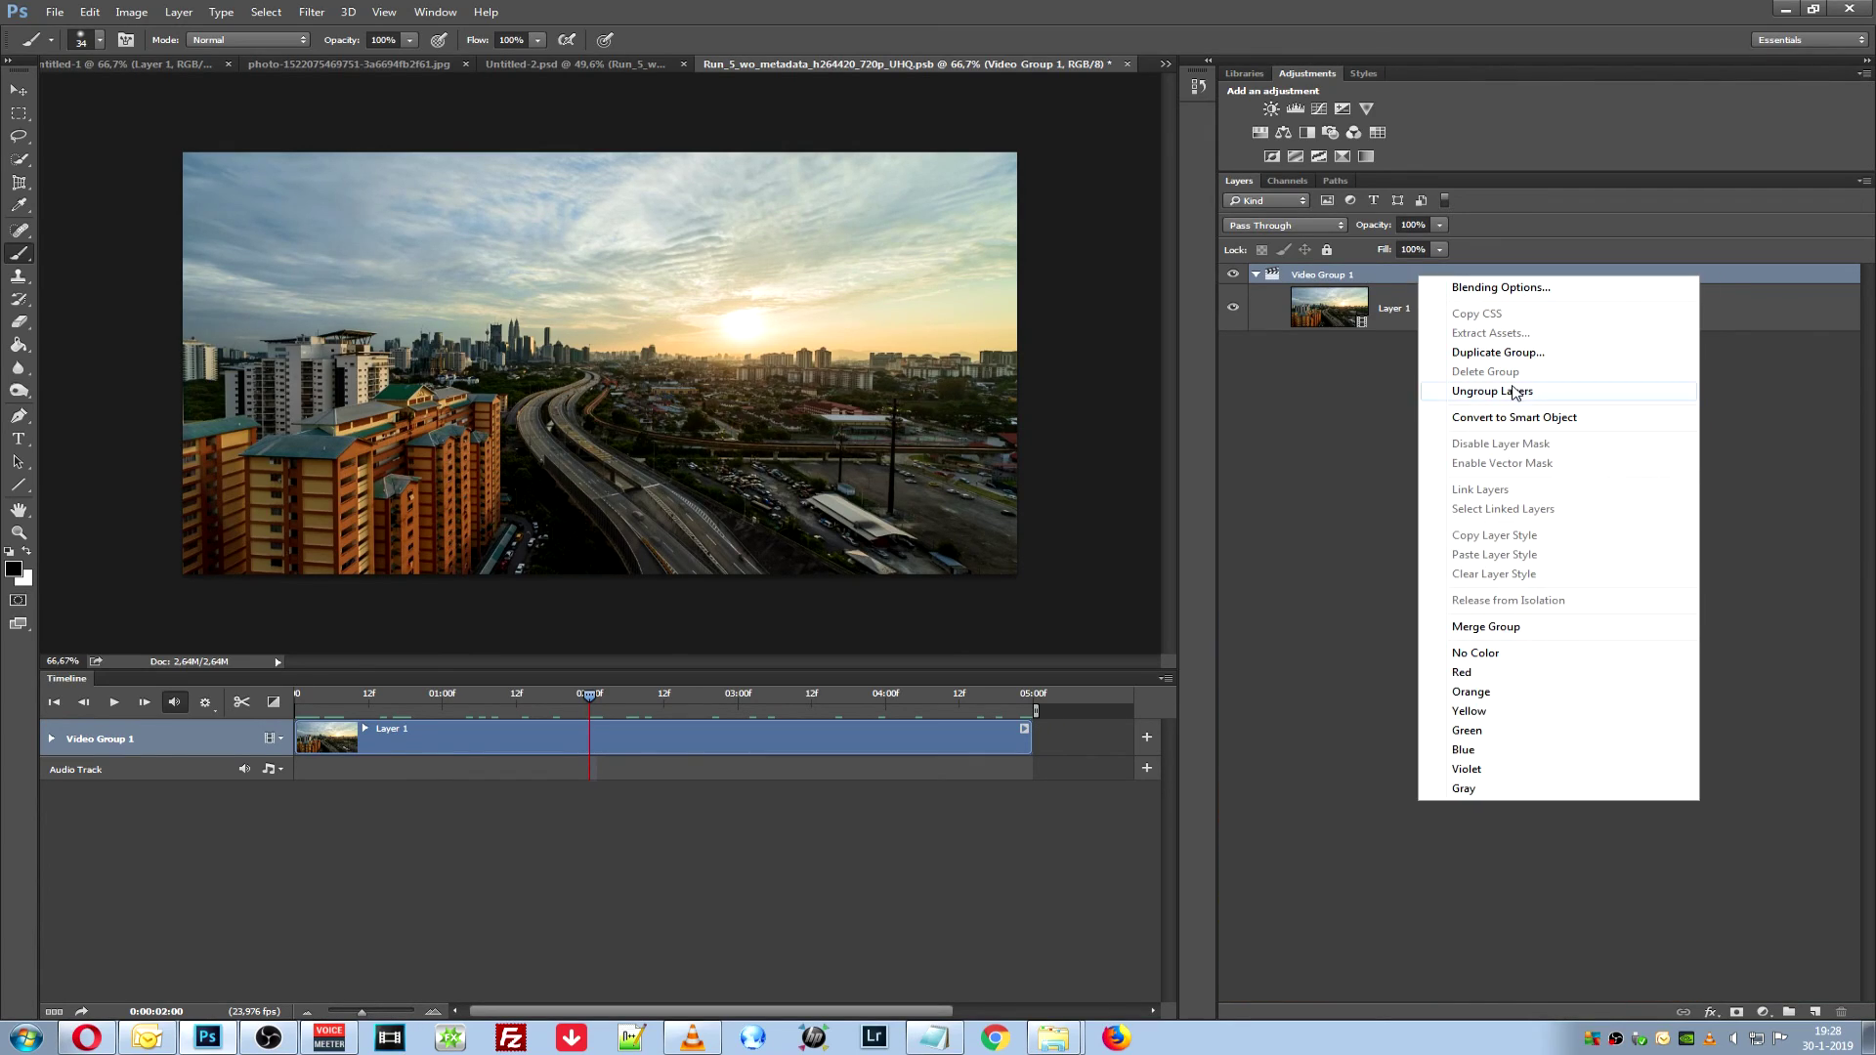
{"action": "left_click", "coordinate": [1517, 392]}
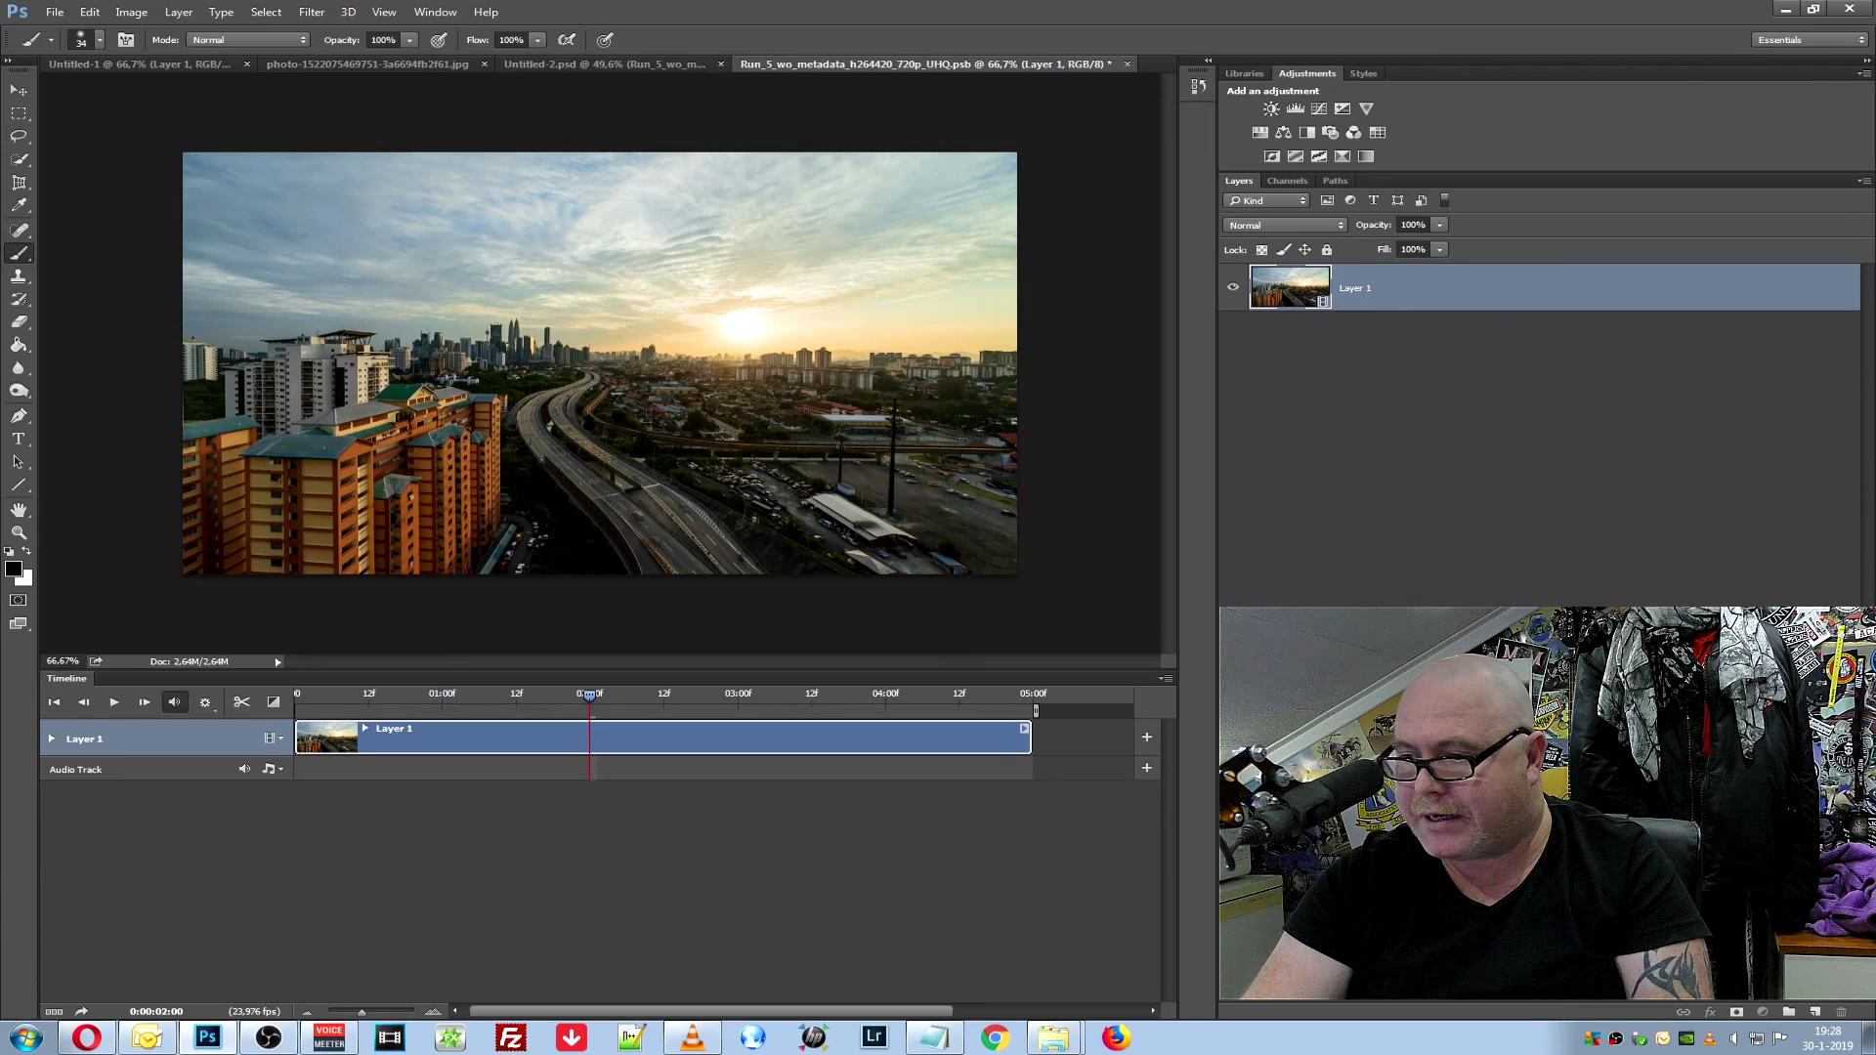
{"action": "left_click_drag", "start_coordinate": [1814, 1006], "coordinate": [1815, 1009]}
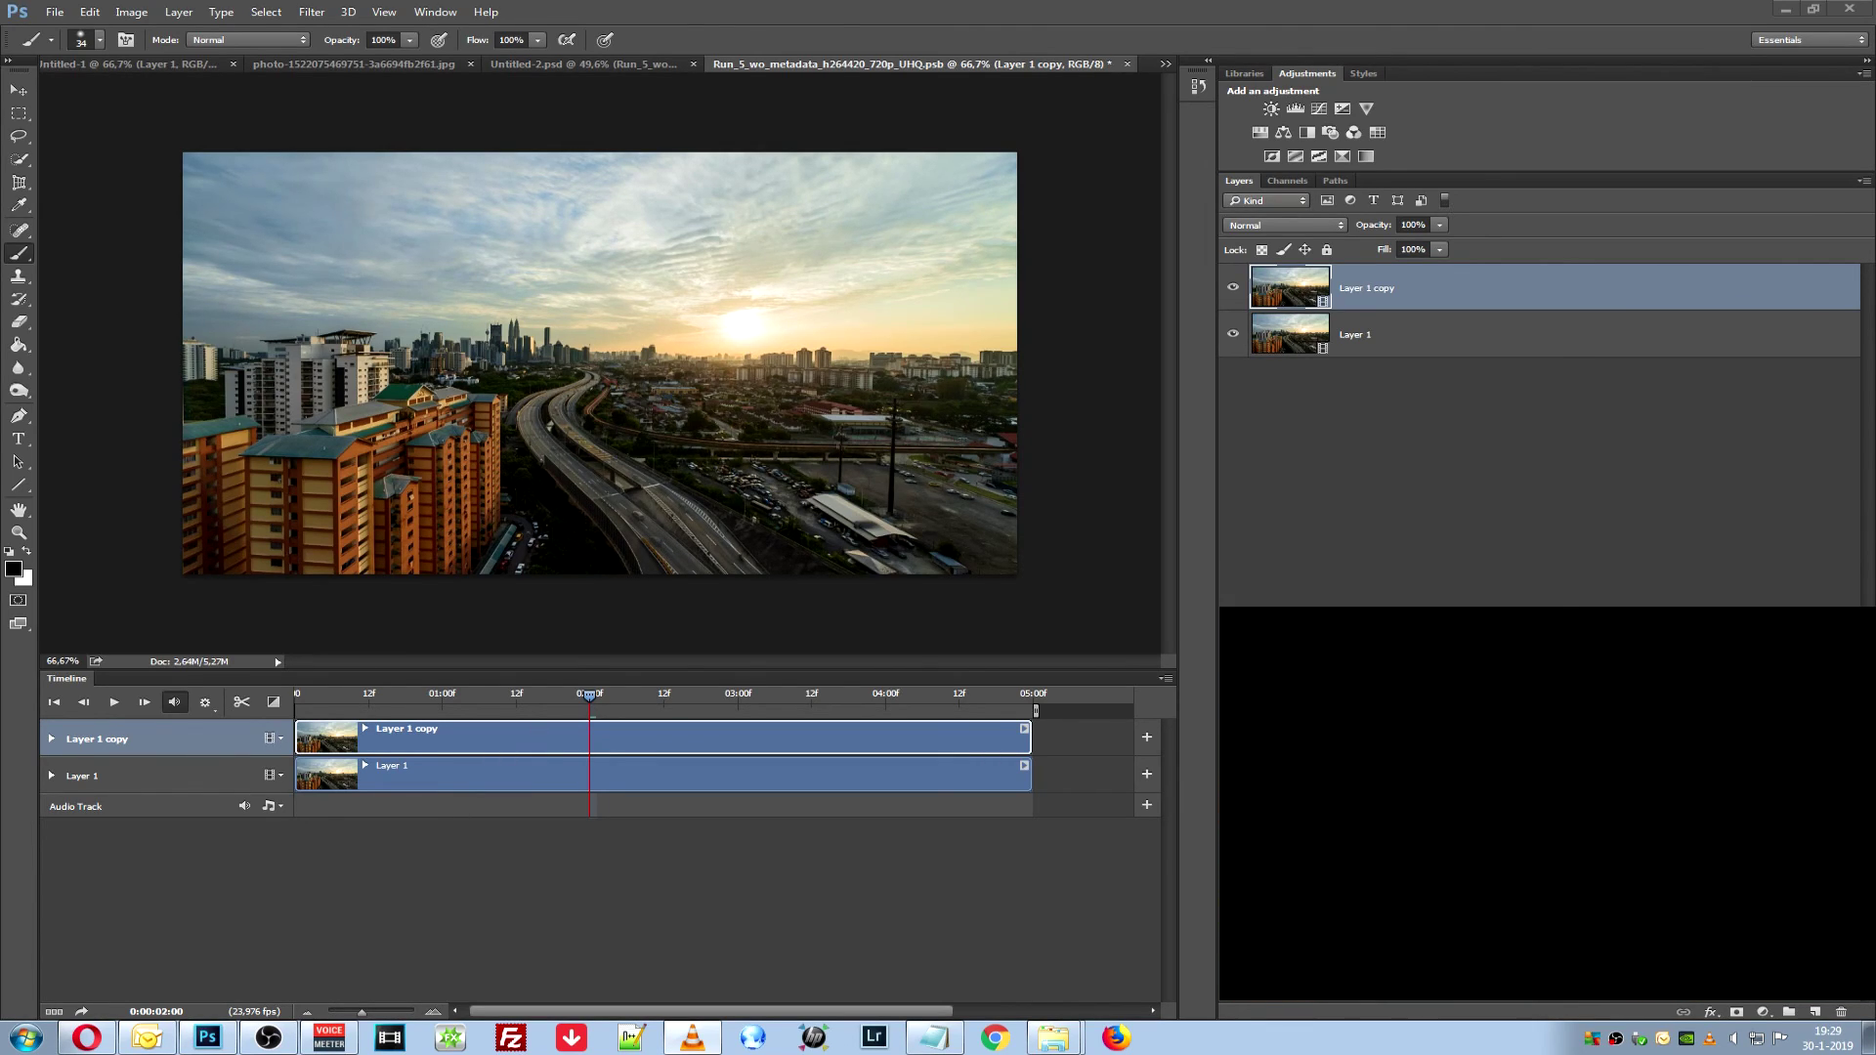
{"action": "left_click_drag", "start_coordinate": [588, 695], "coordinate": [665, 695]}
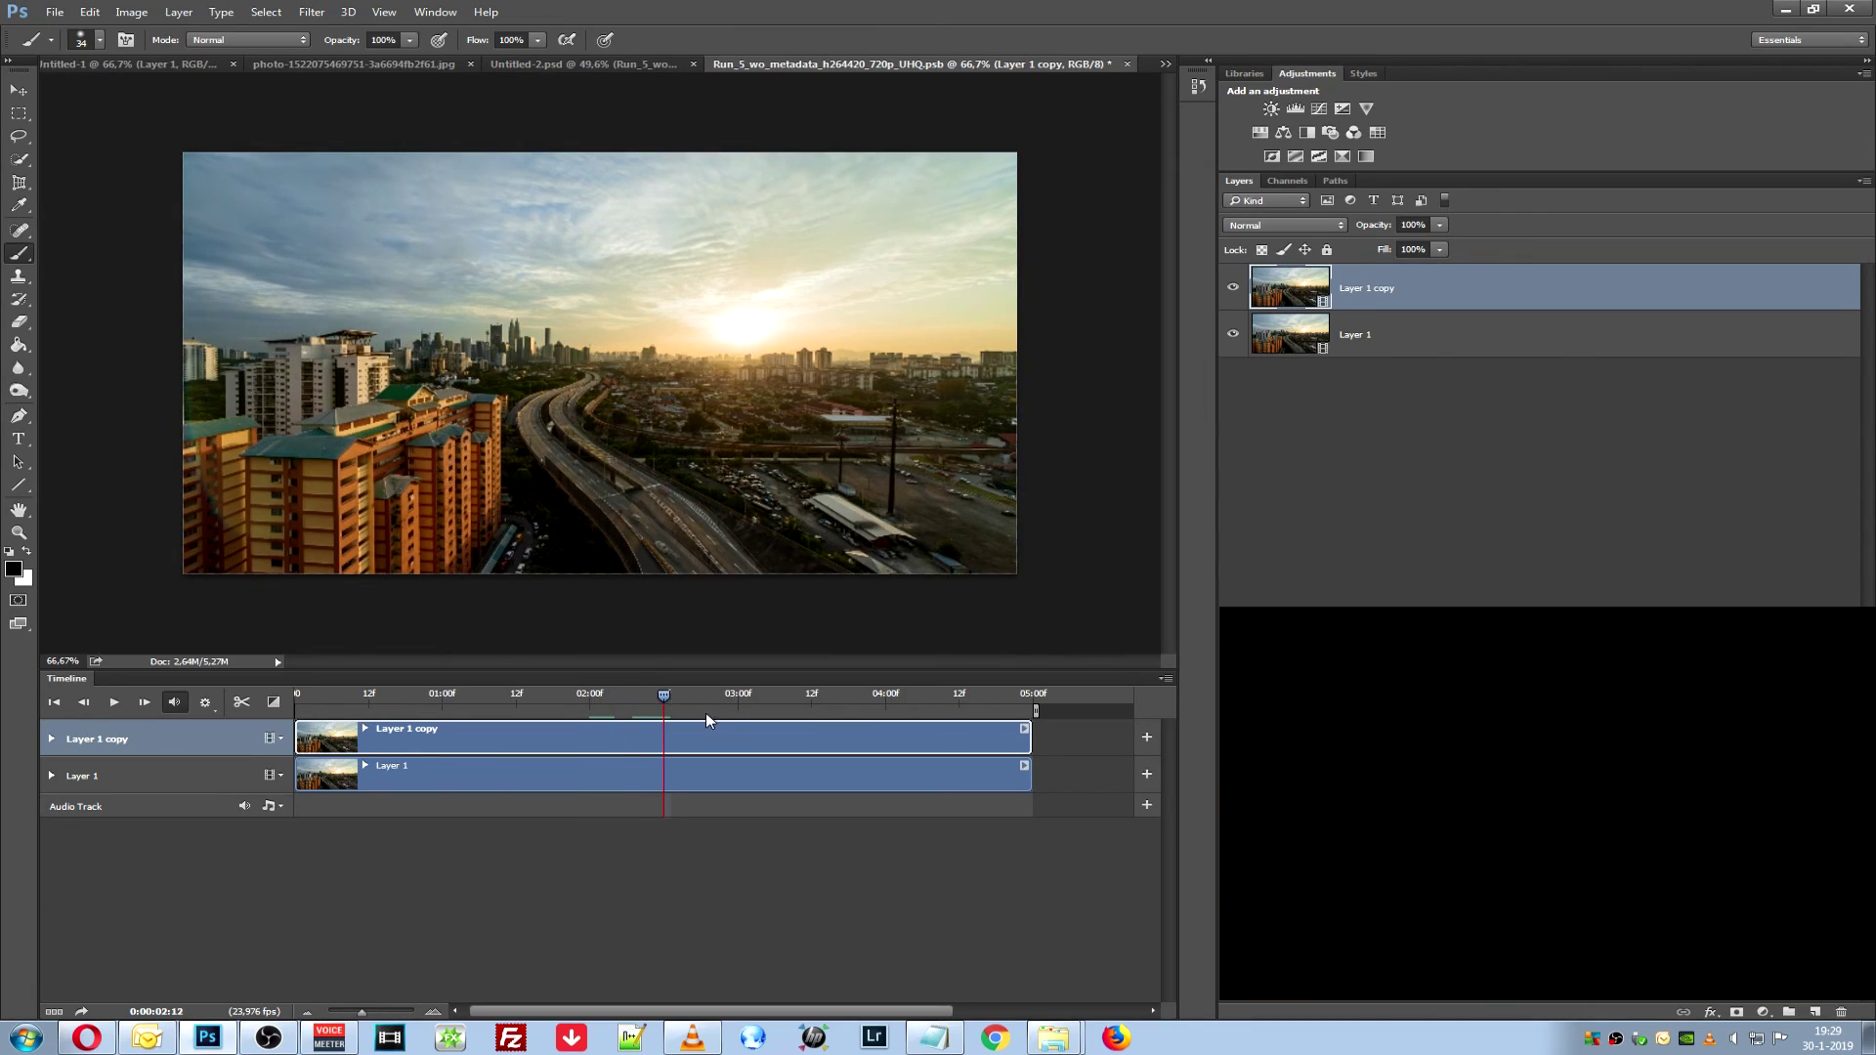
{"action": "left_click", "coordinate": [240, 704]}
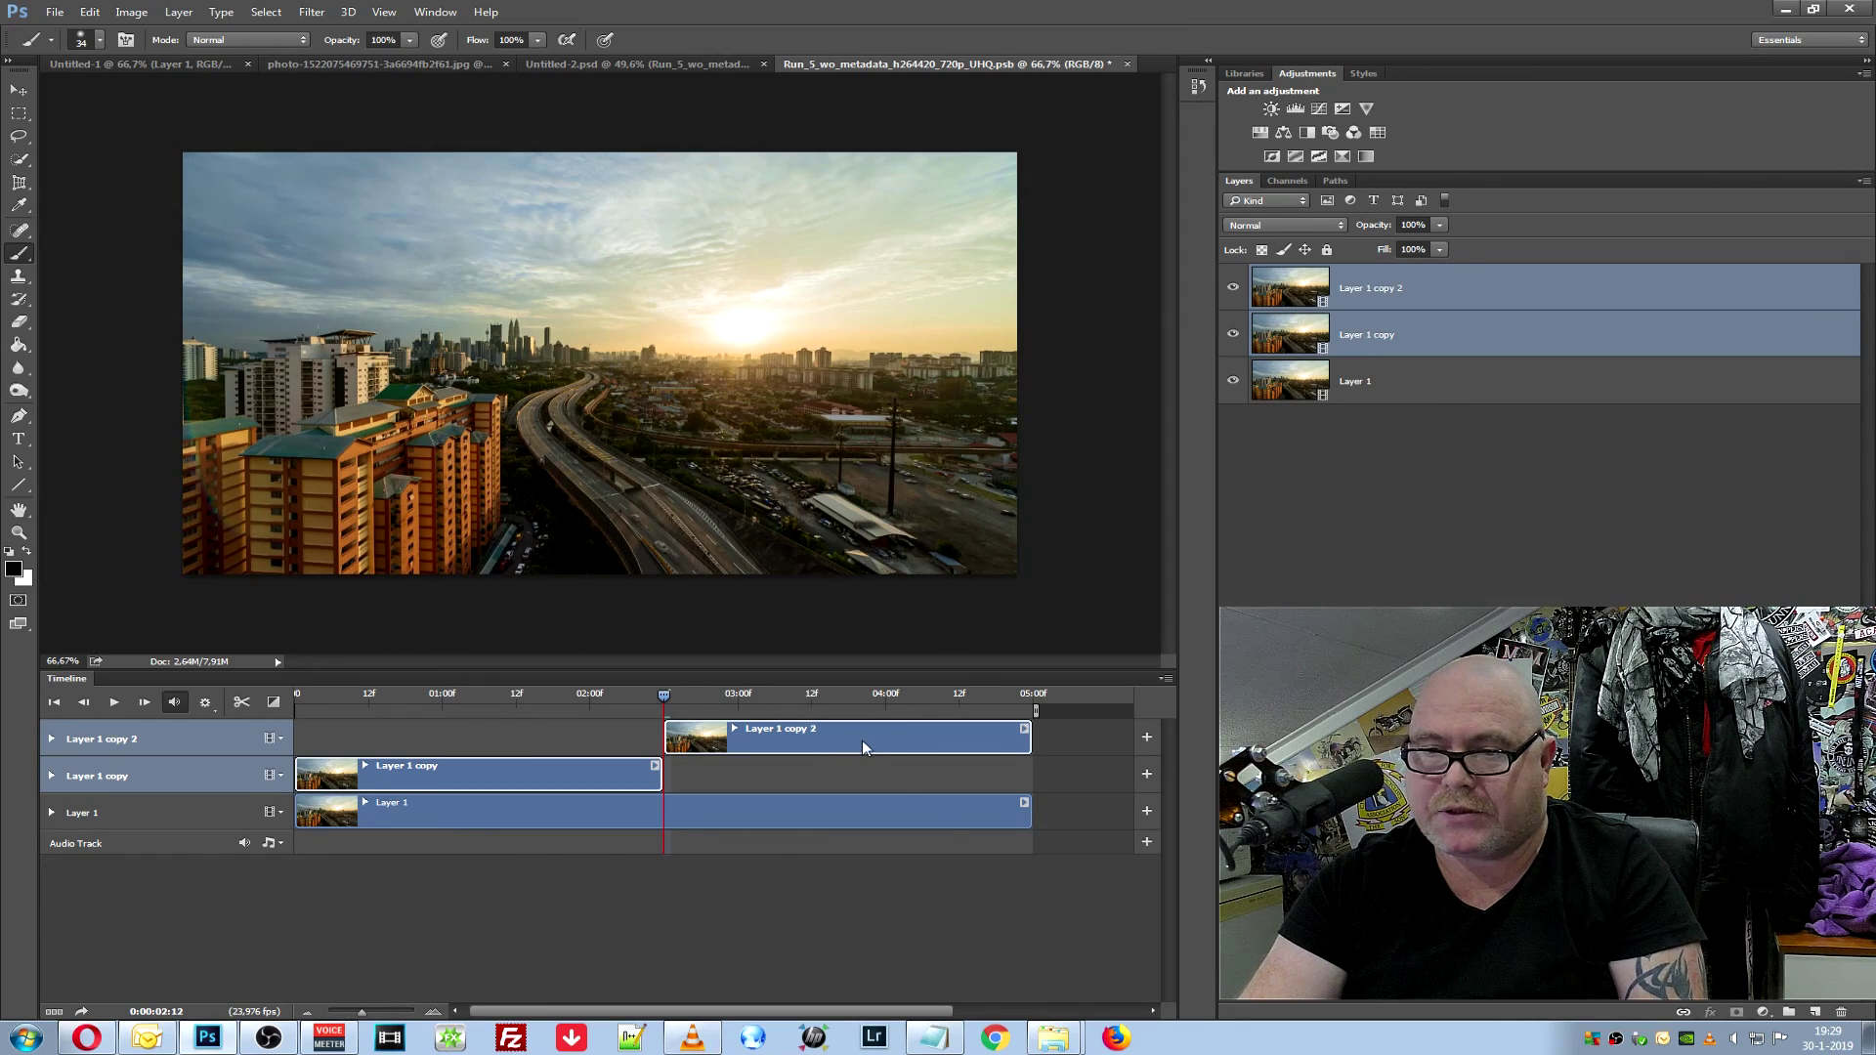
Place Layer 1 copy 2 at the timeline start with Layer 1 copy starting where it ends
{"action": "mouse_move", "coordinate": [862, 747]}
{"action": "left_mouse_down"}
{"action": "mouse_move", "coordinate": [485, 739]}
{"action": "mouse_move", "coordinate": [516, 739]}
{"action": "left_mouse_up"}
{"action": "left_click_drag", "start_coordinate": [749, 730], "coordinate": [828, 737]}
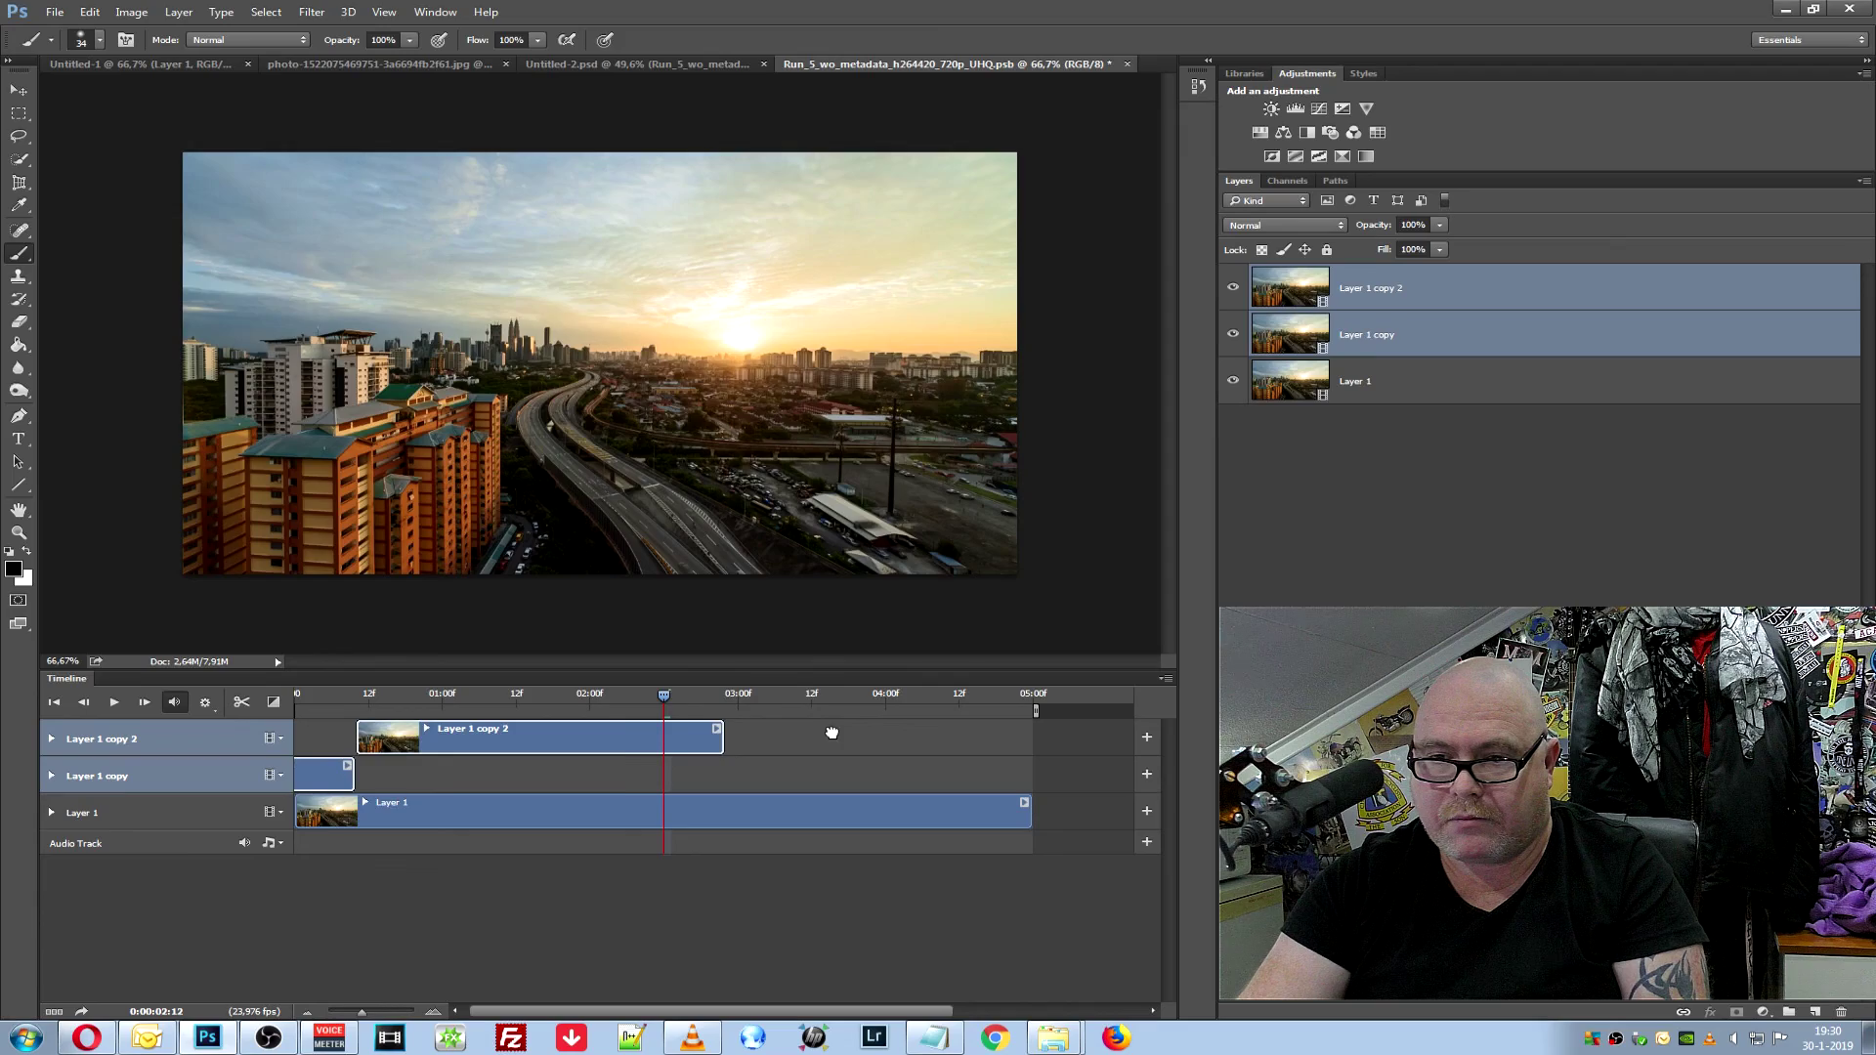
{"action": "left_click", "coordinate": [422, 784]}
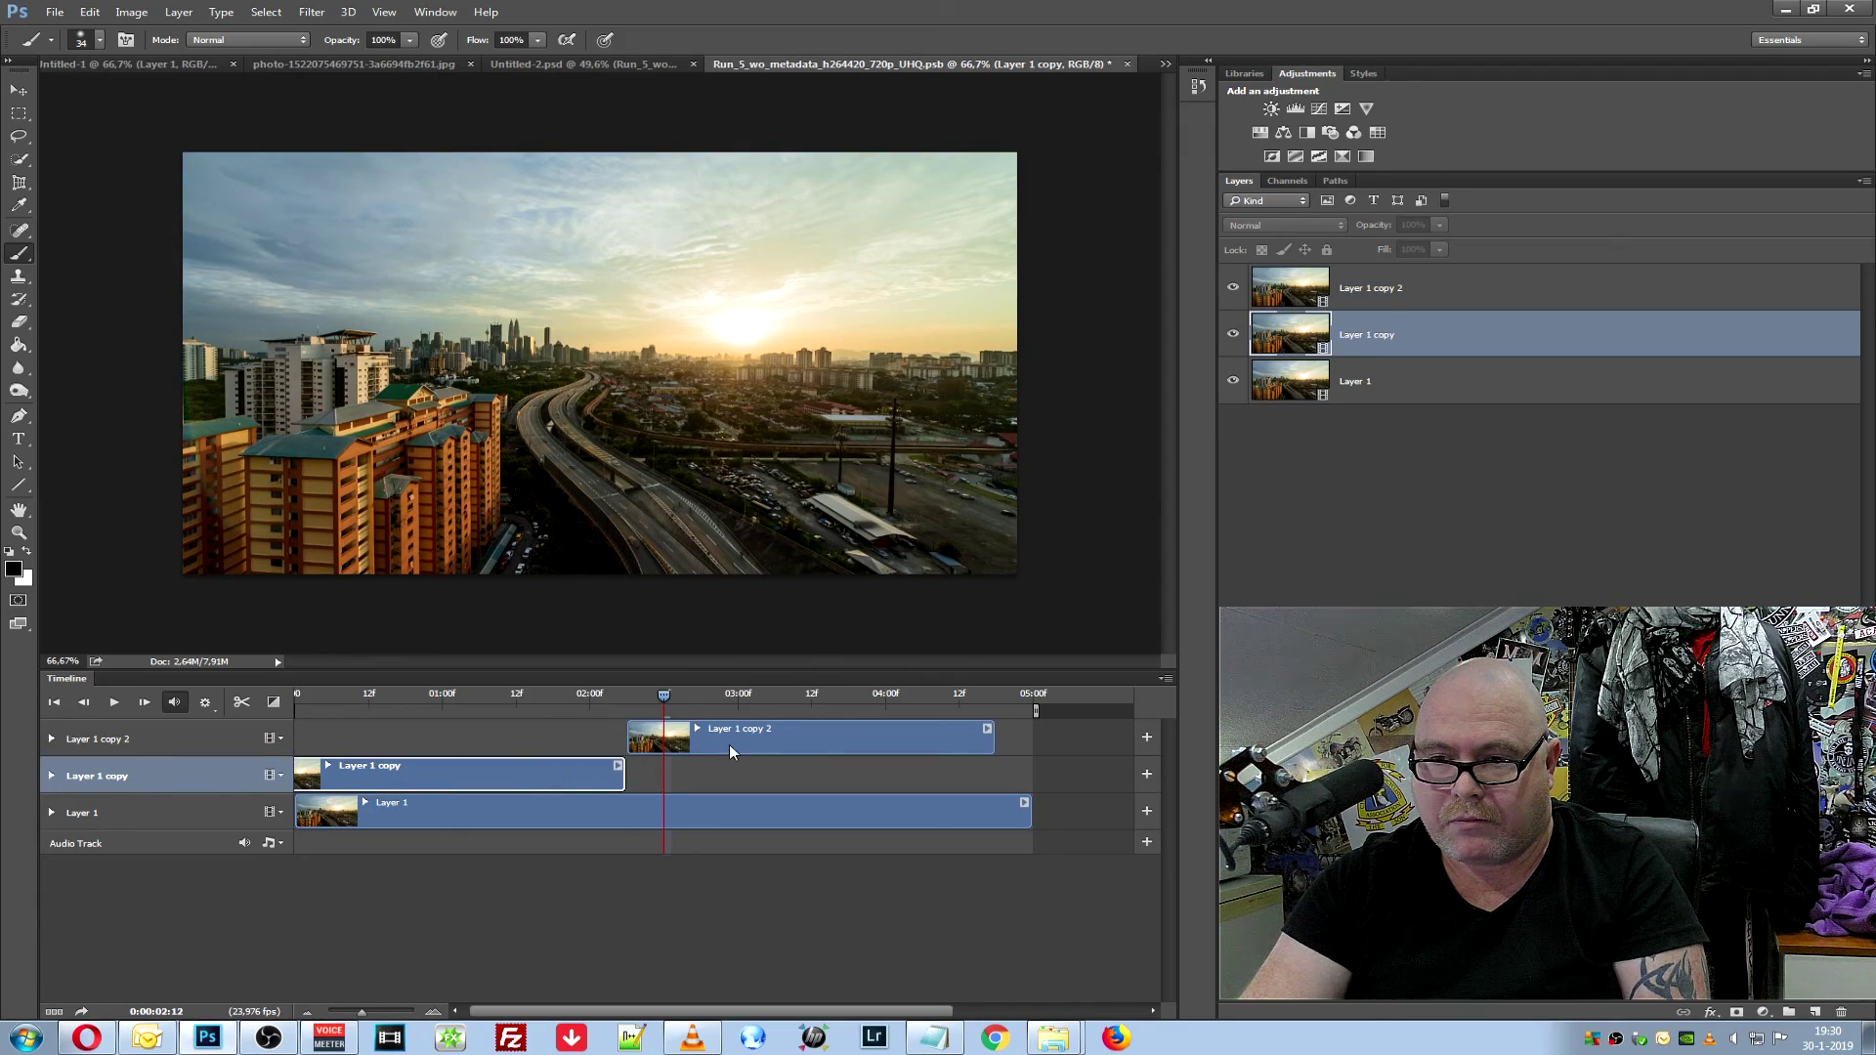
{"action": "left_click_drag", "start_coordinate": [730, 751], "coordinate": [428, 740]}
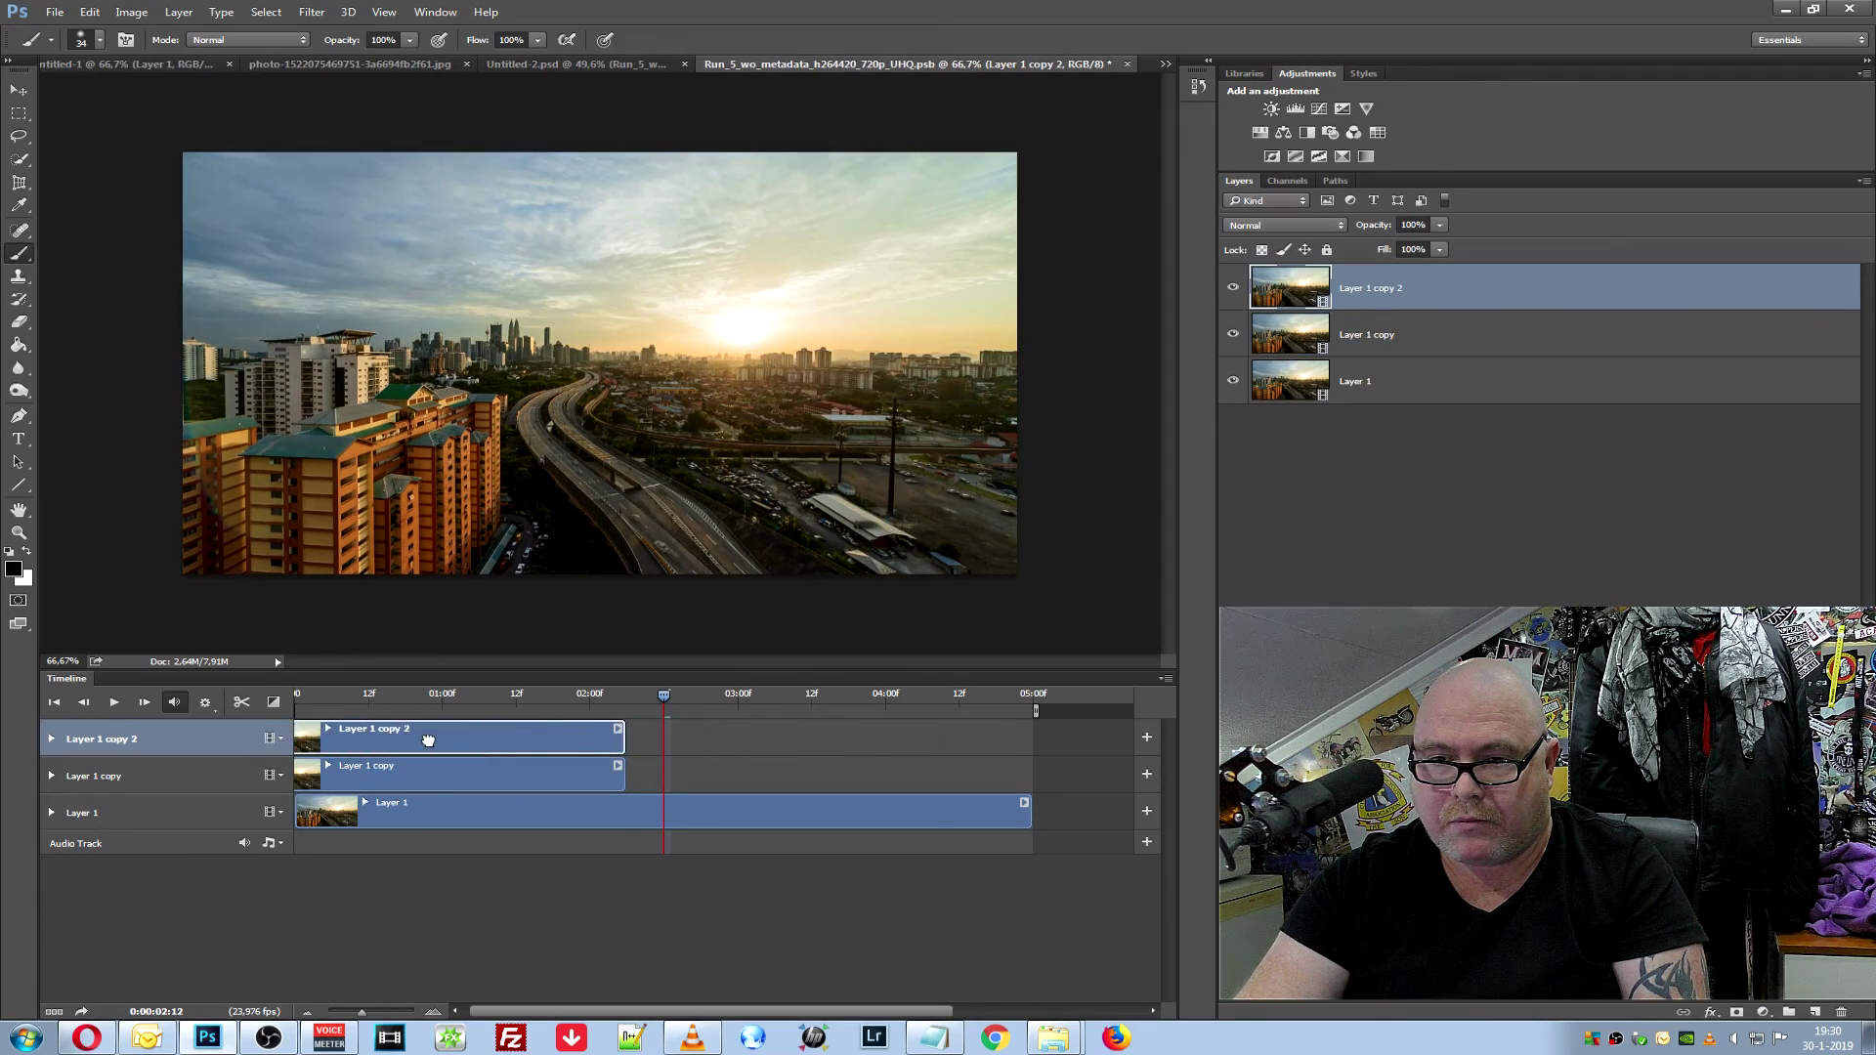
{"action": "left_click_drag", "start_coordinate": [428, 740], "coordinate": [457, 740]}
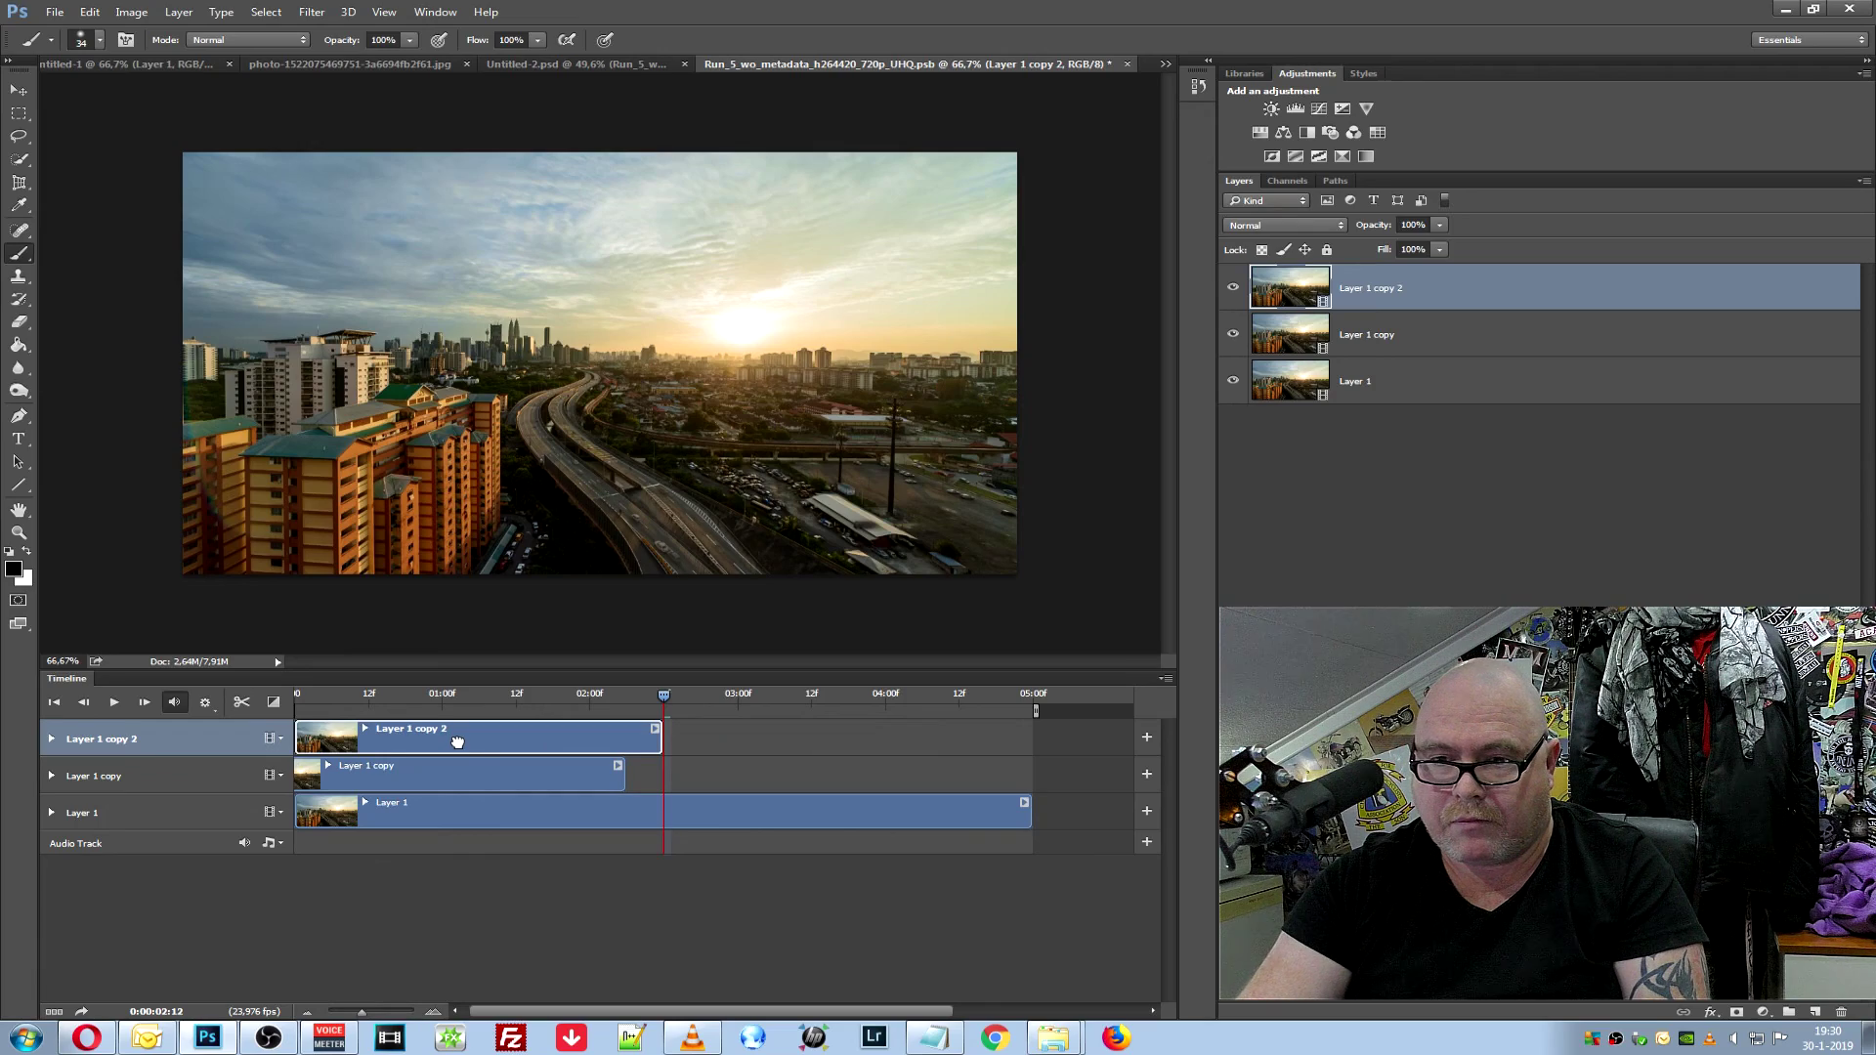
{"action": "left_click", "coordinate": [499, 781]}
{"action": "mouse_move", "coordinate": [449, 782]}
{"action": "left_mouse_down"}
{"action": "mouse_move", "coordinate": [898, 777]}
{"action": "mouse_move", "coordinate": [855, 789]}
{"action": "left_mouse_up"}
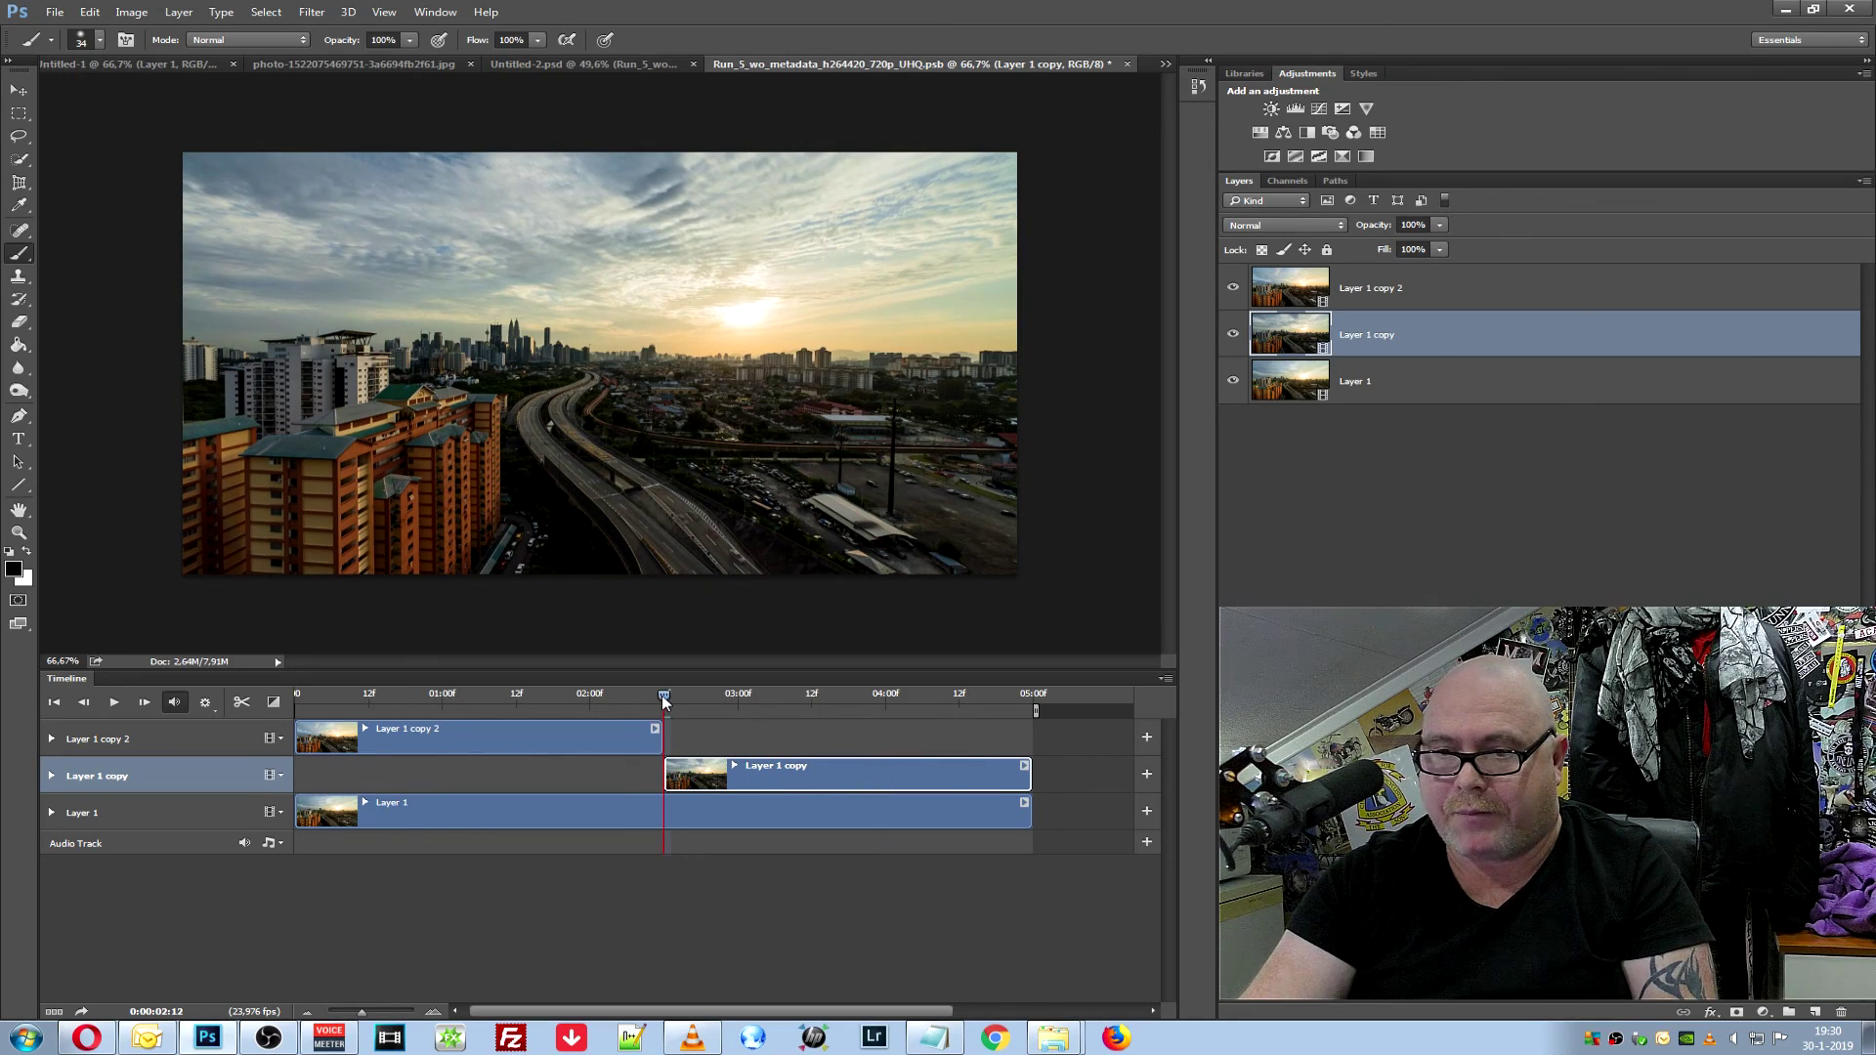
{"action": "key", "text": "Right"}
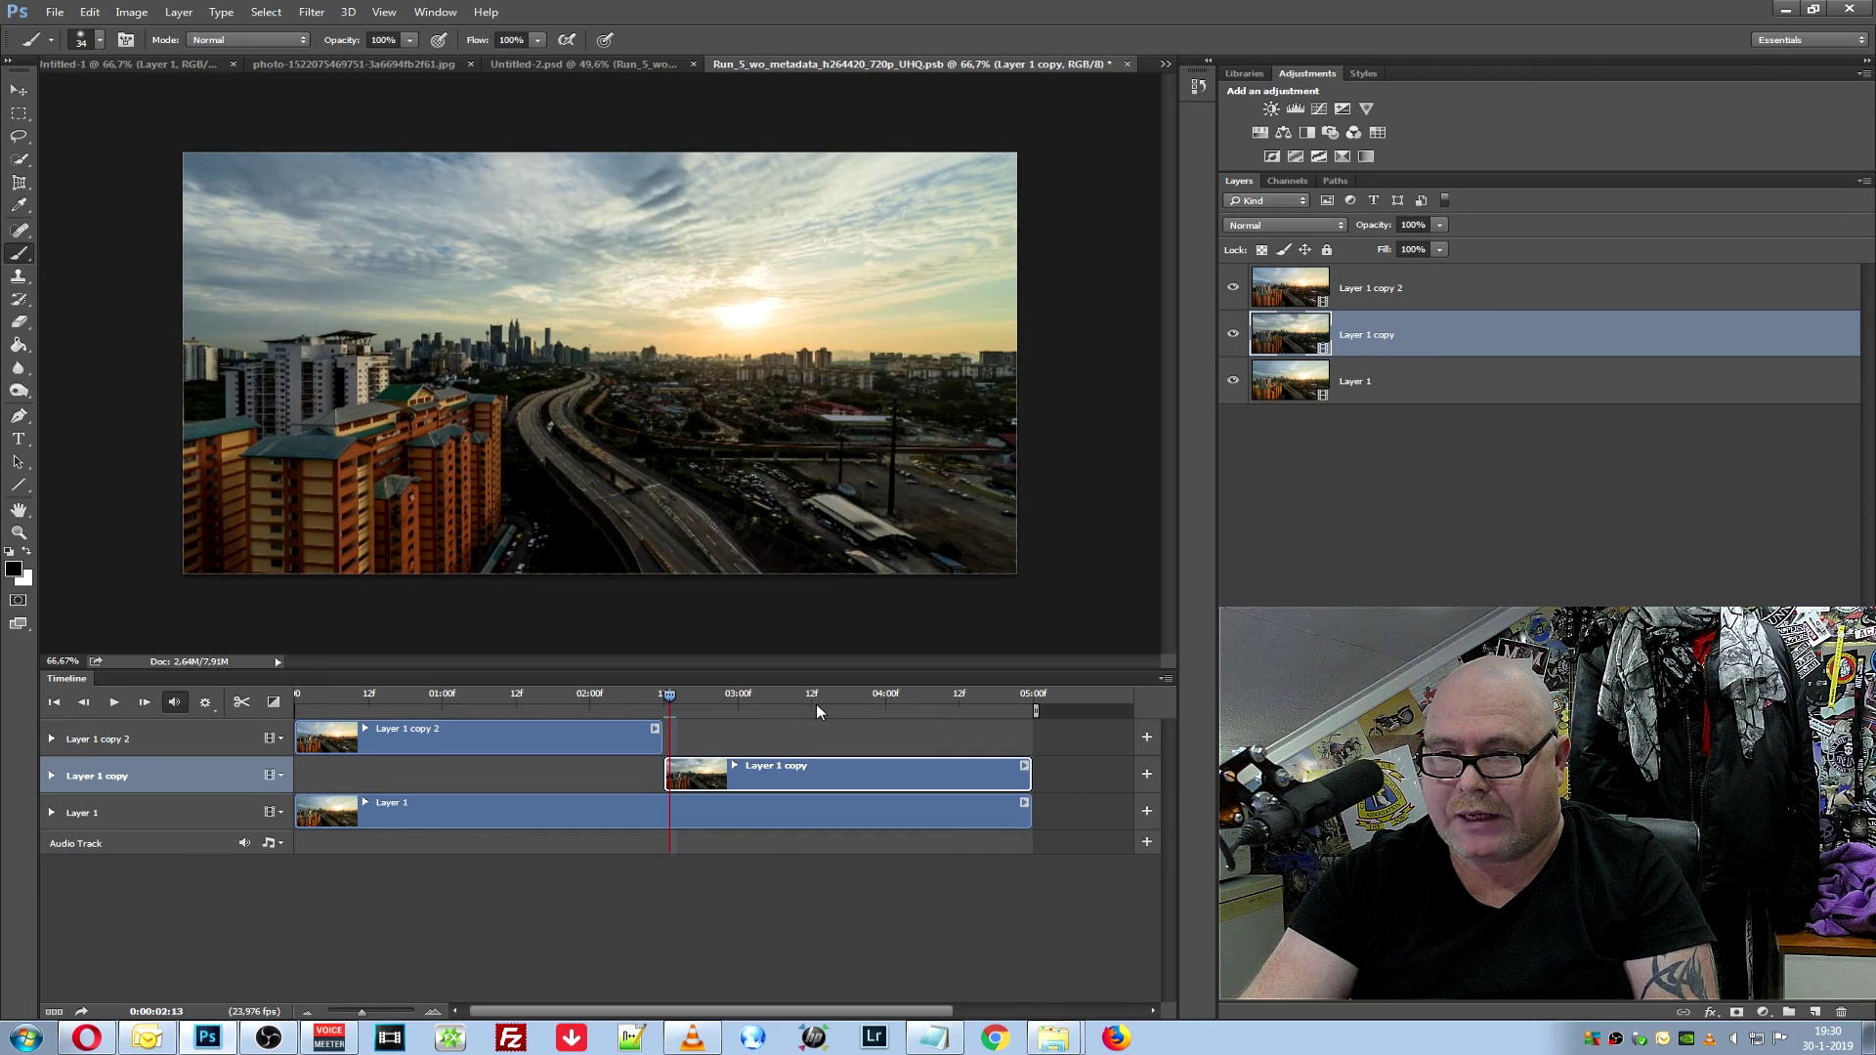
Trim Layer 1 copy to start at 03:12 and Layer 1 copy 2 to end at 01:03
{"action": "left_click", "coordinate": [816, 703]}
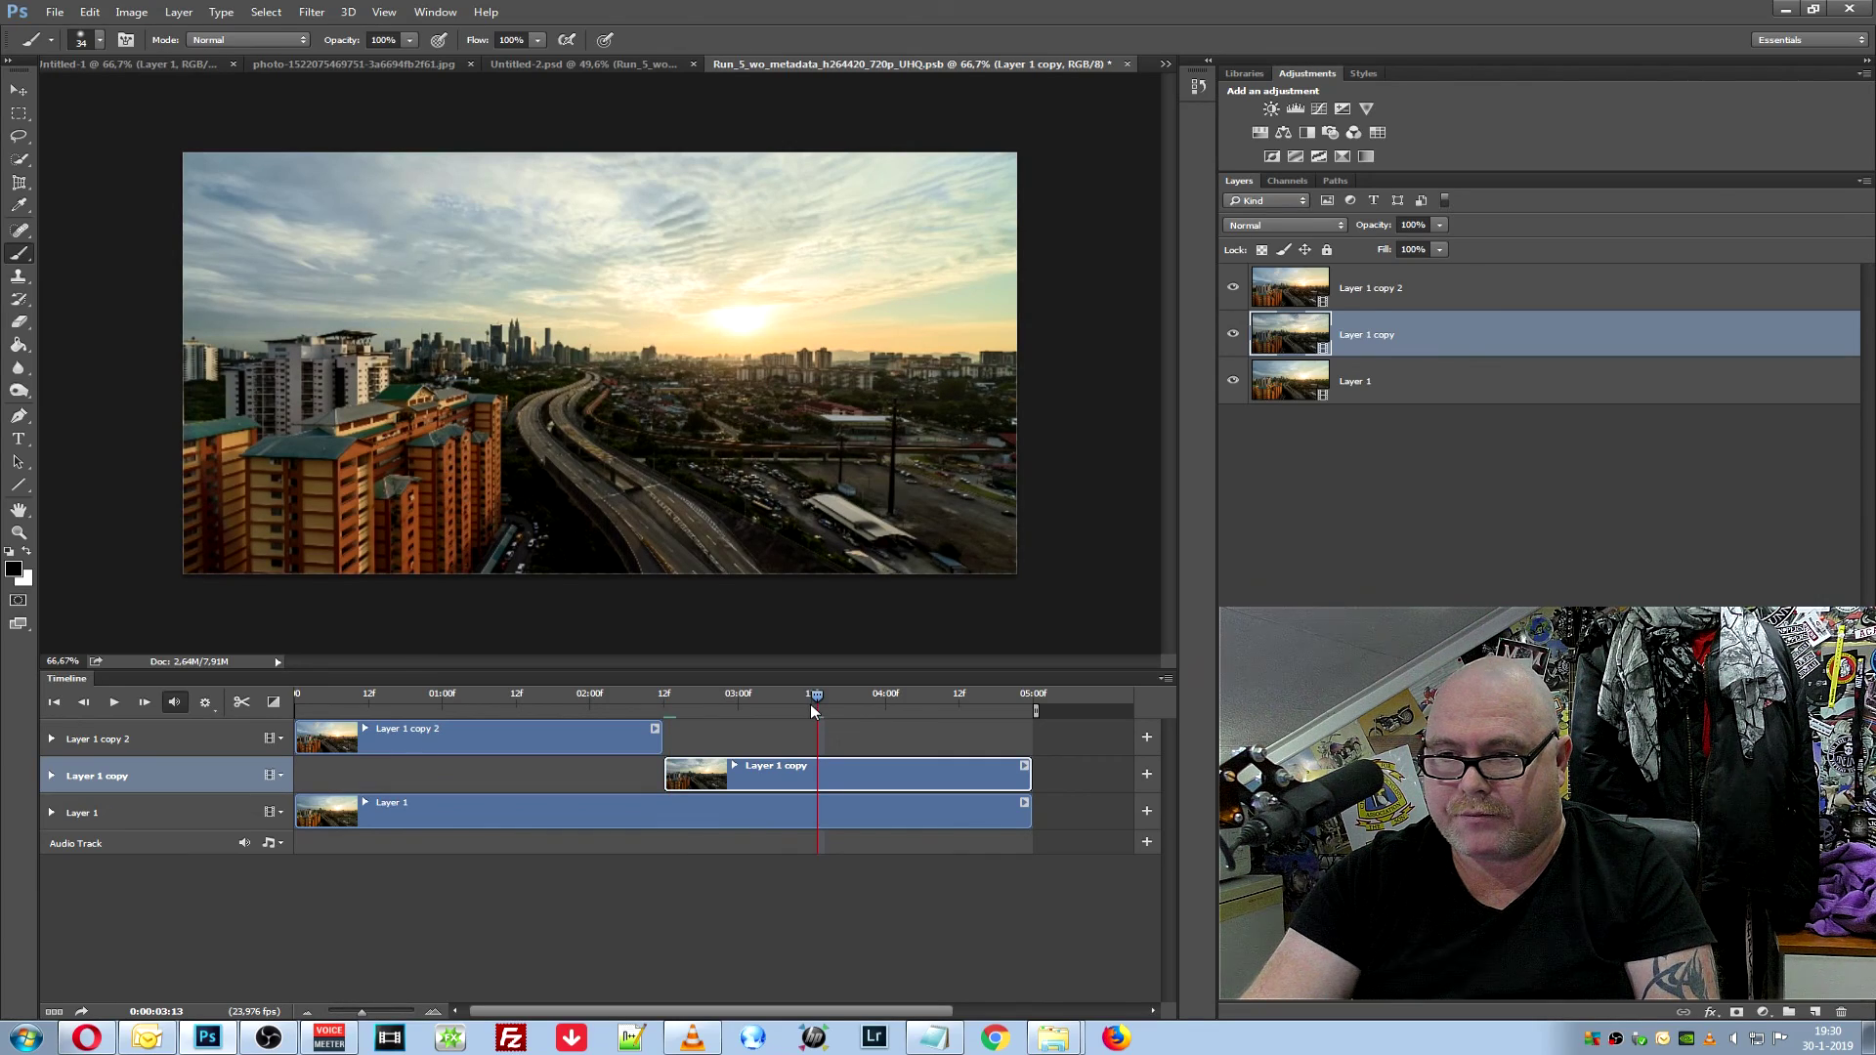
{"action": "left_click", "coordinate": [811, 703]}
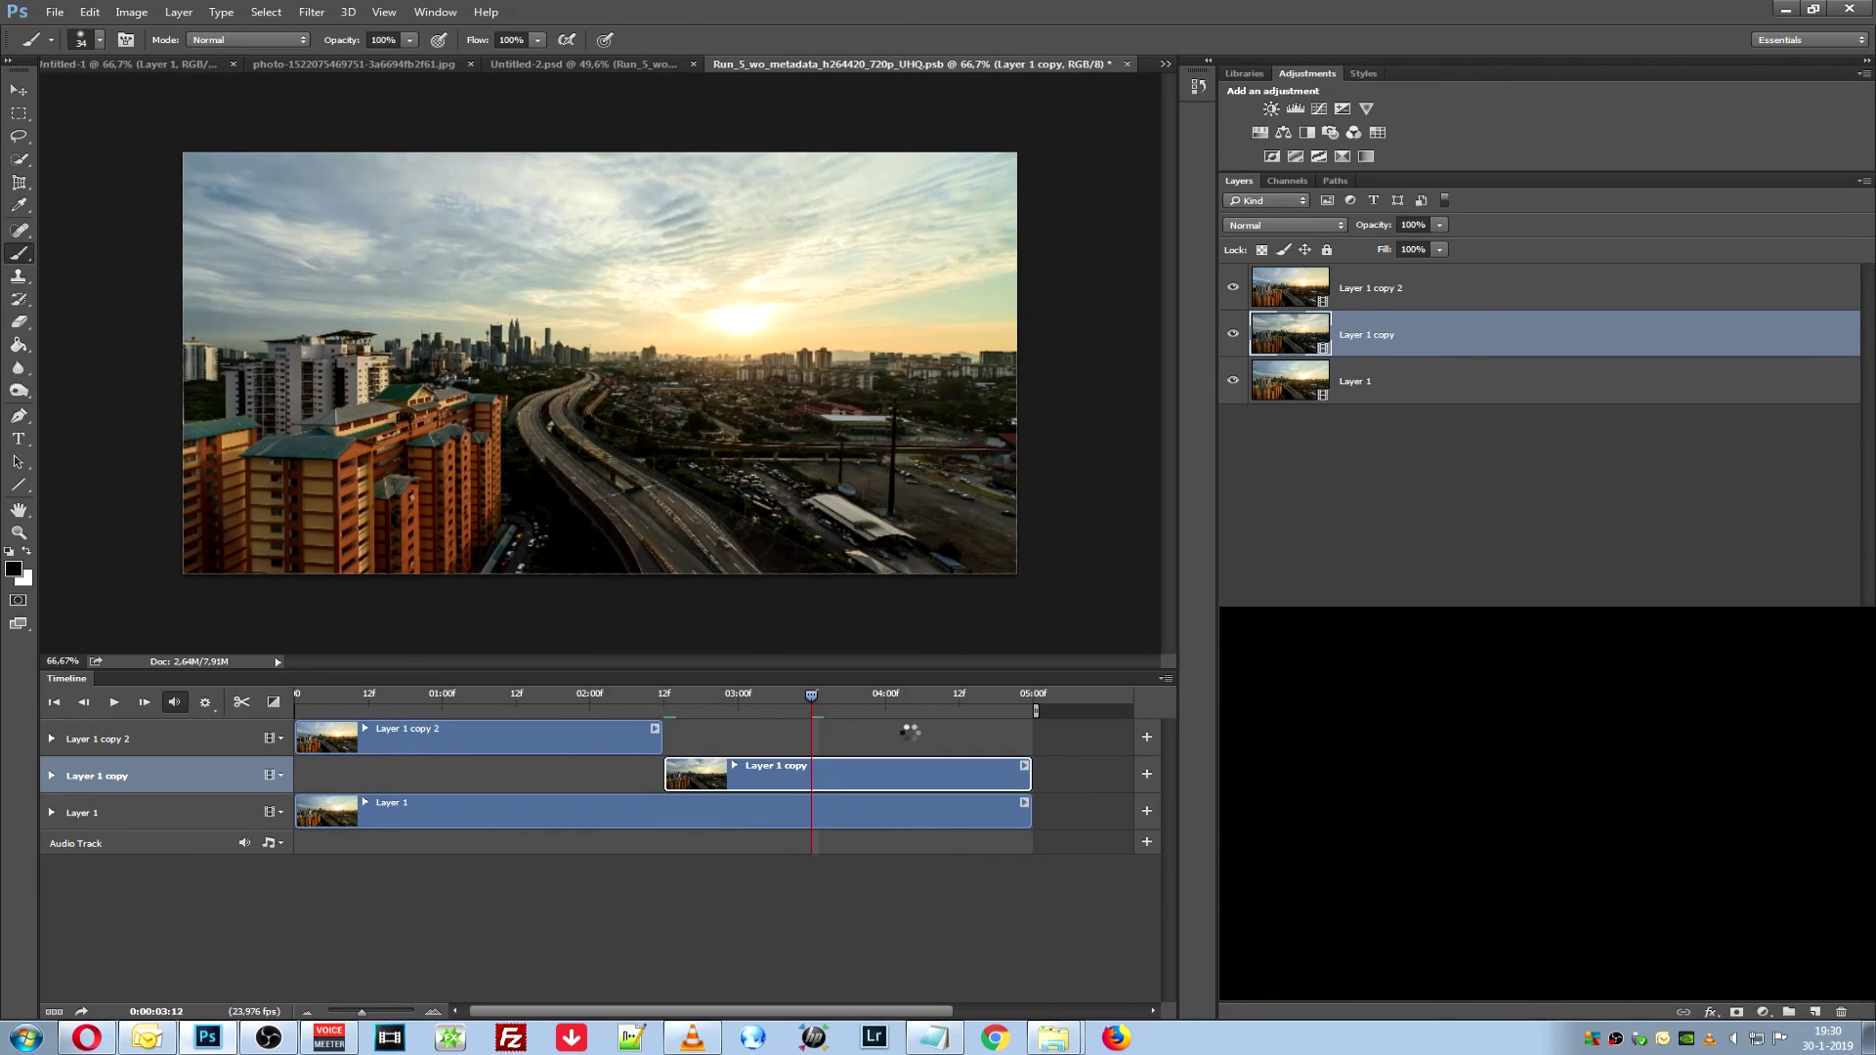
{"action": "left_click_drag", "start_coordinate": [664, 777], "coordinate": [810, 777]}
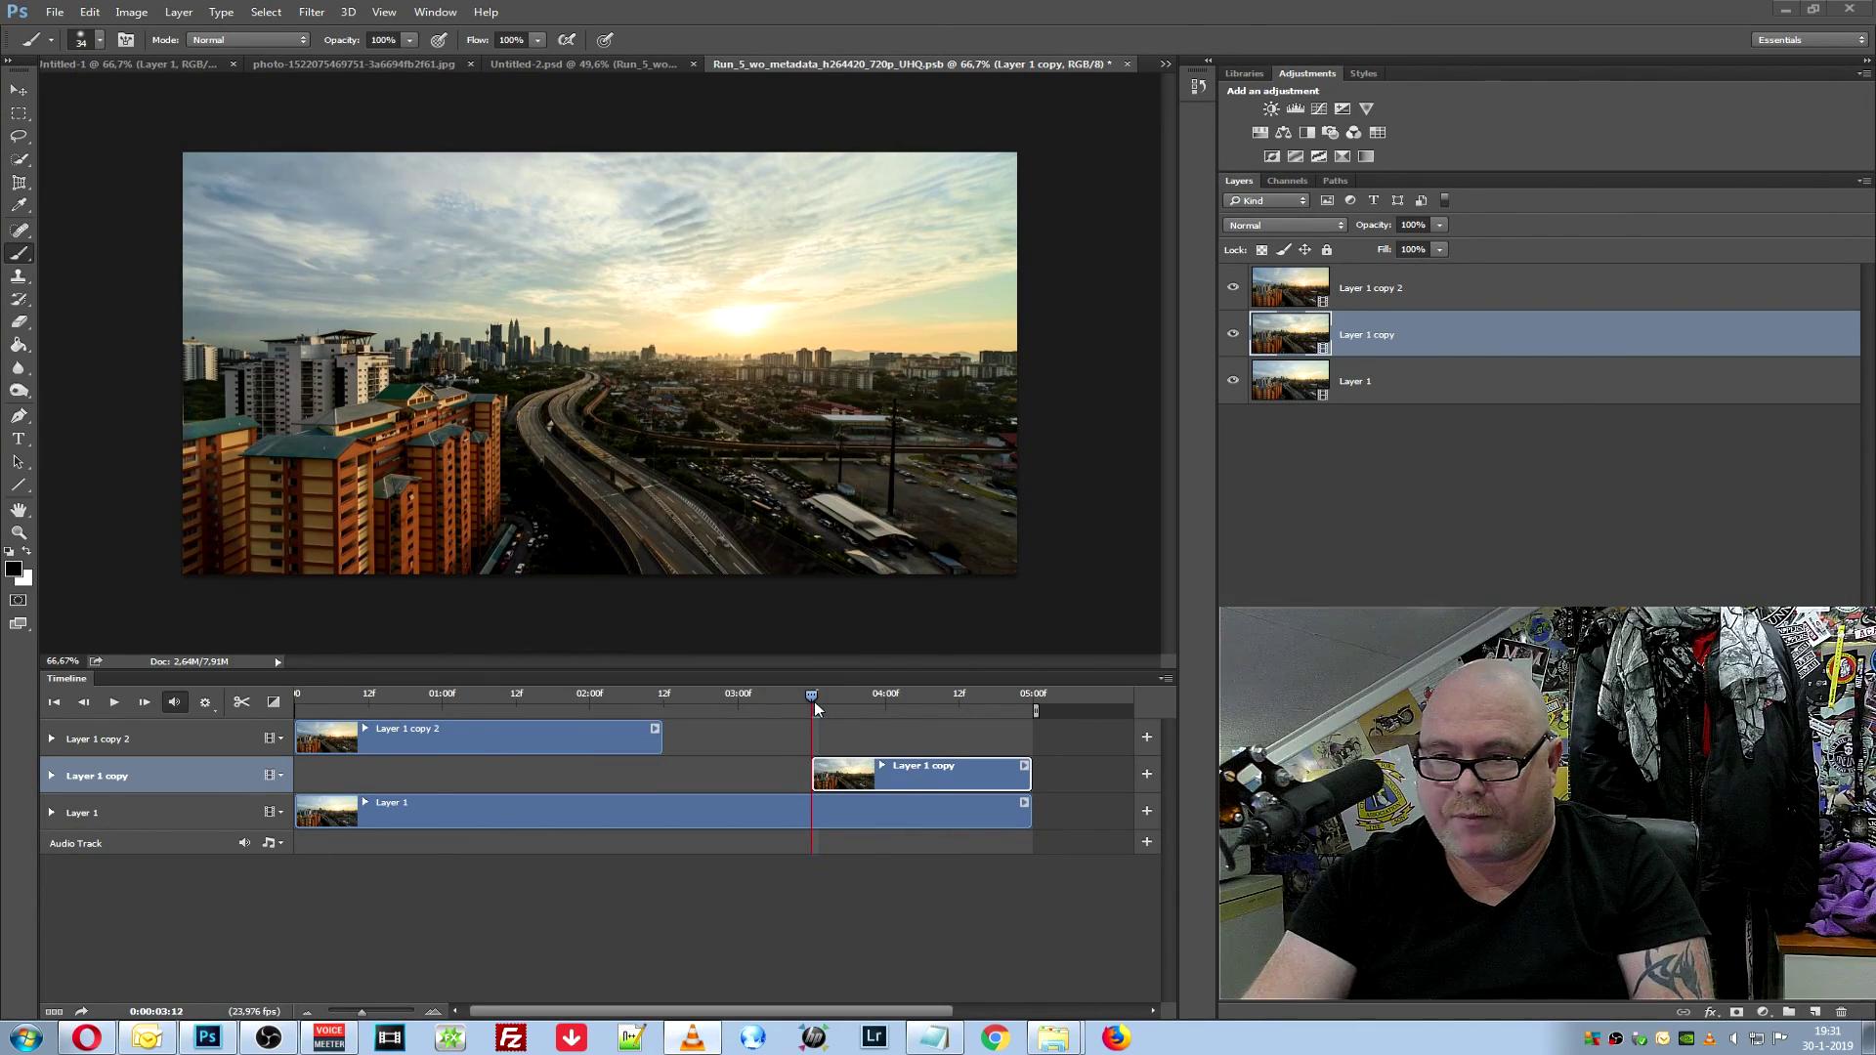
{"action": "key", "text": "Left"}
{"action": "left_click", "coordinate": [459, 700]}
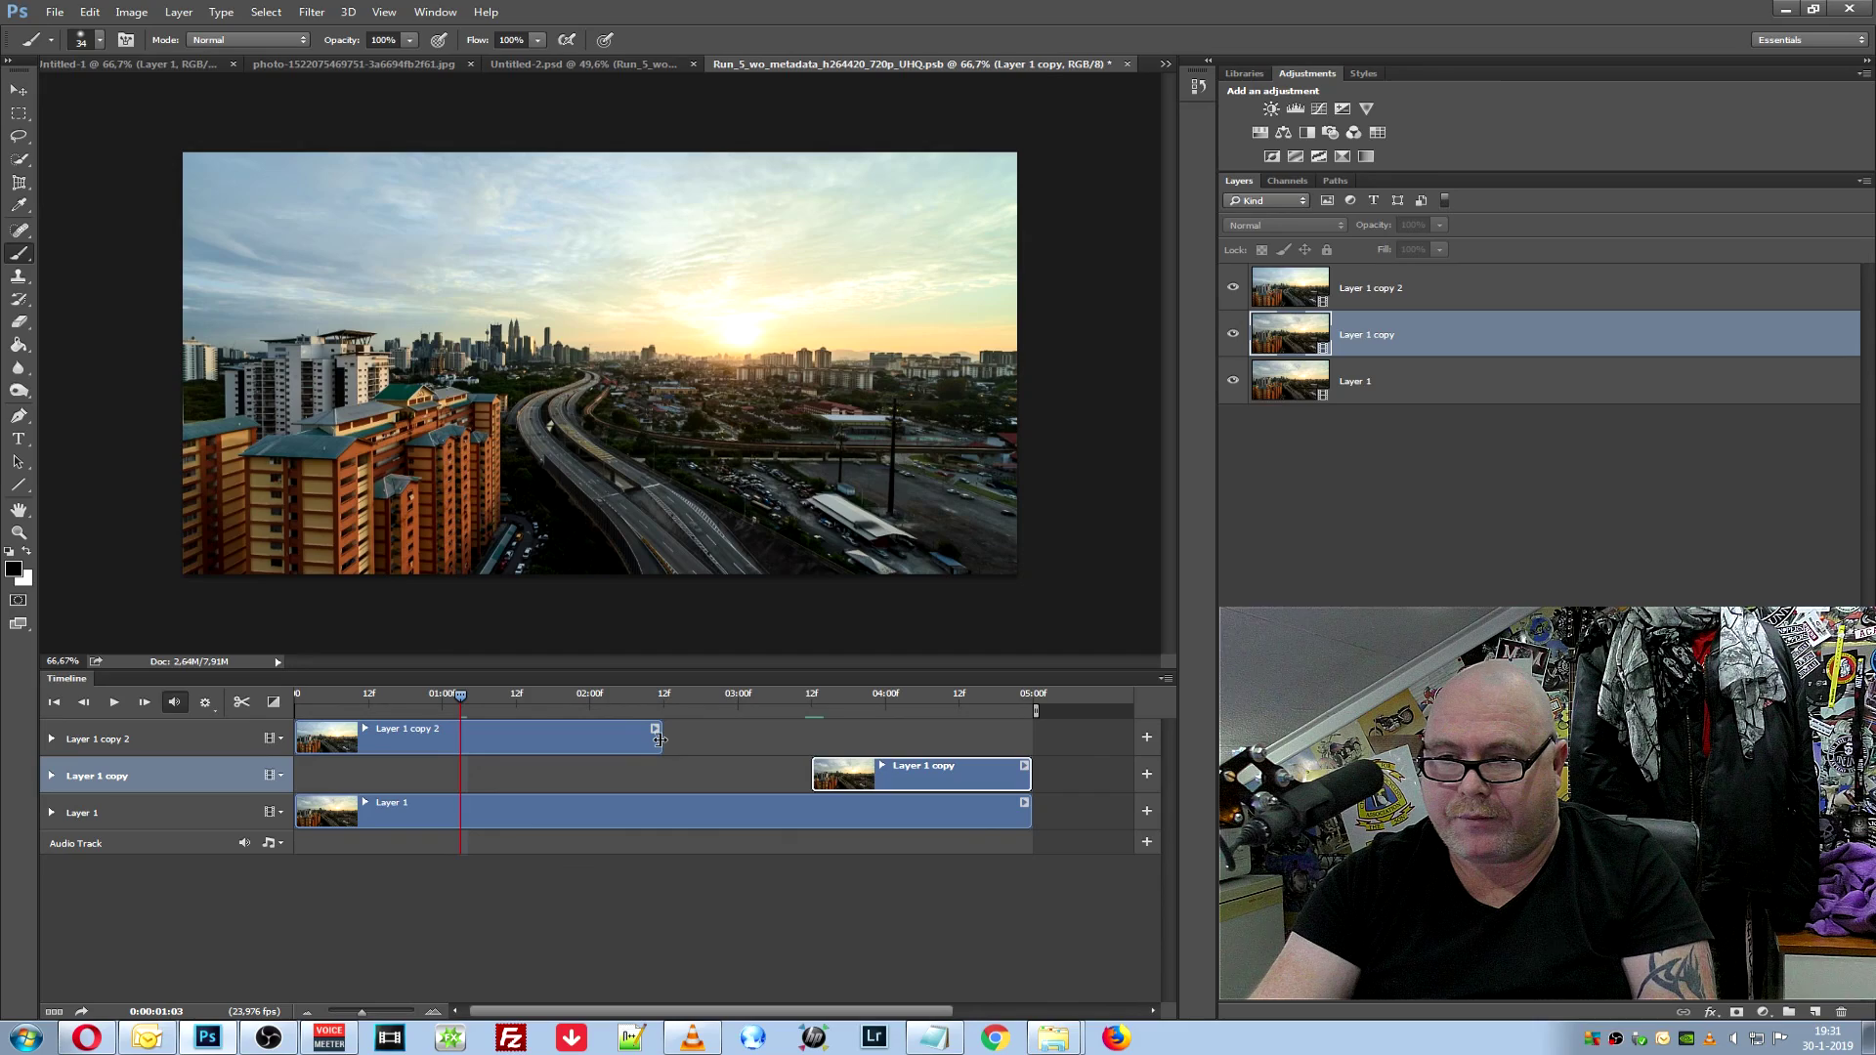
{"action": "left_click_drag", "start_coordinate": [659, 739], "coordinate": [458, 741]}
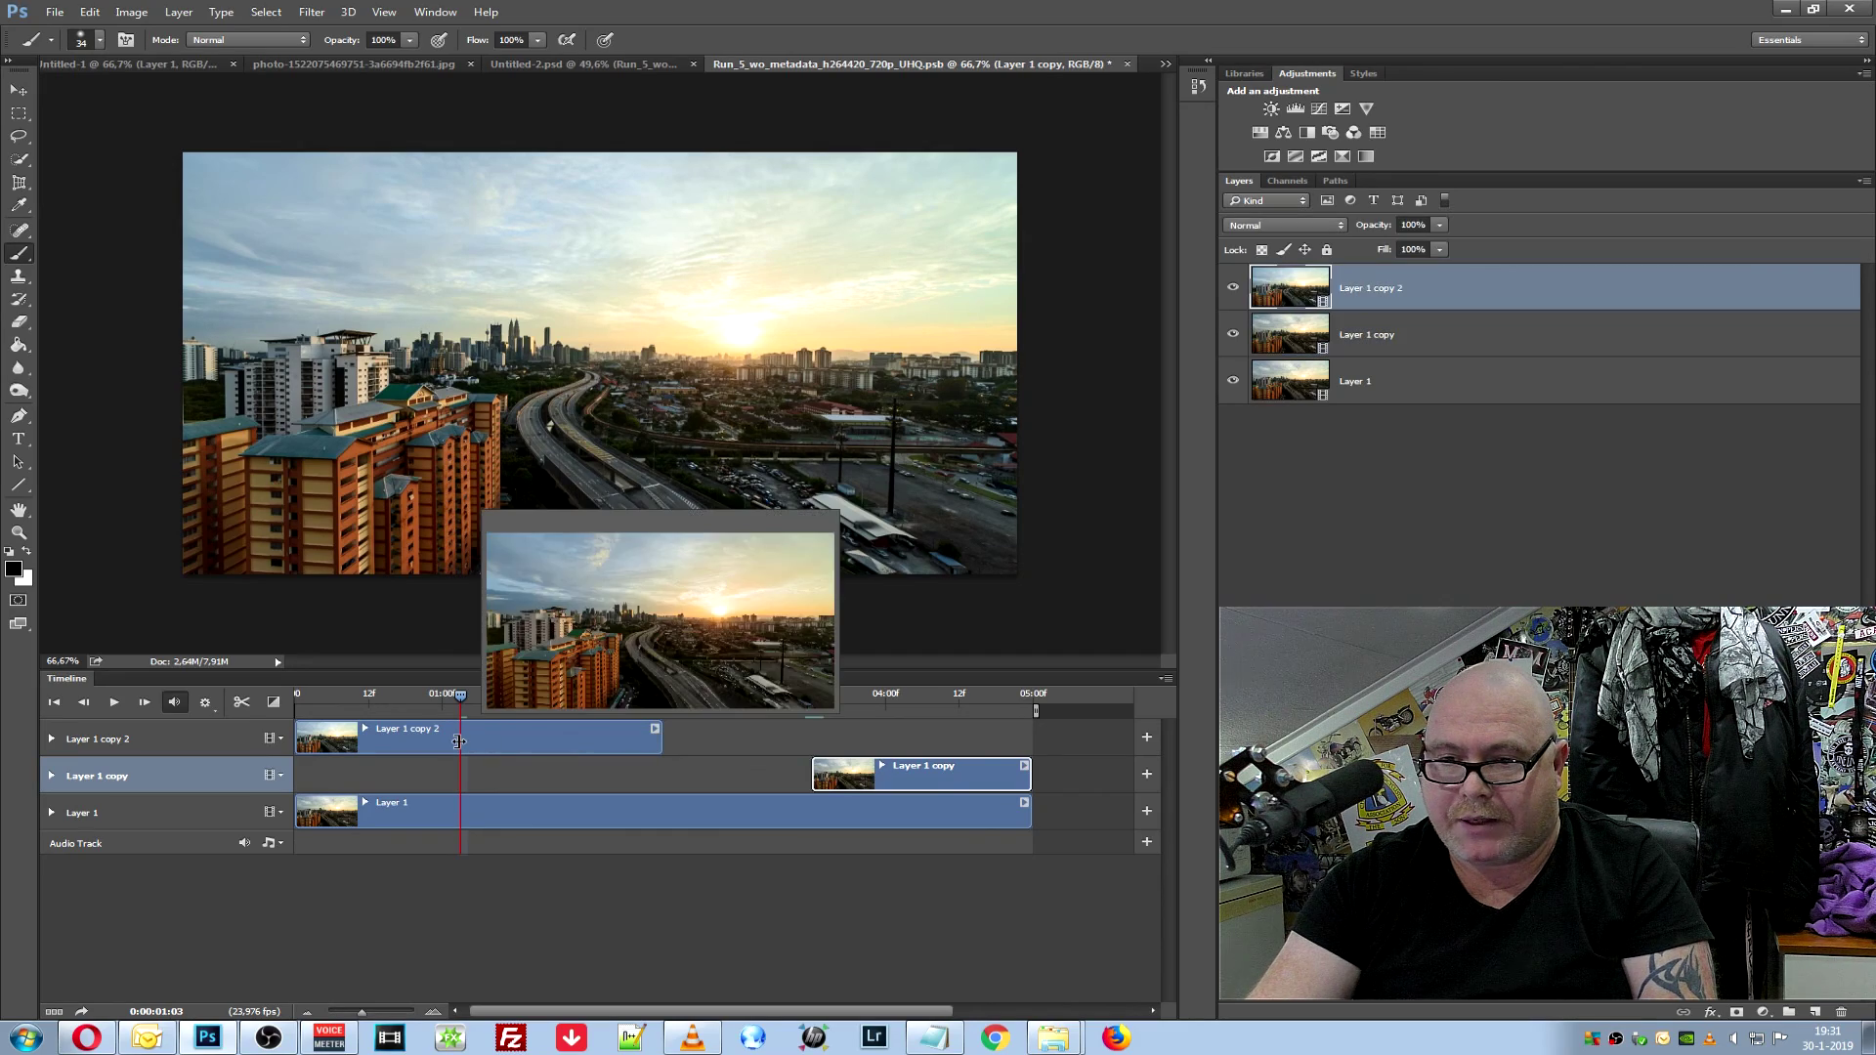
{"action": "left_click_drag", "start_coordinate": [460, 743], "coordinate": [458, 741]}
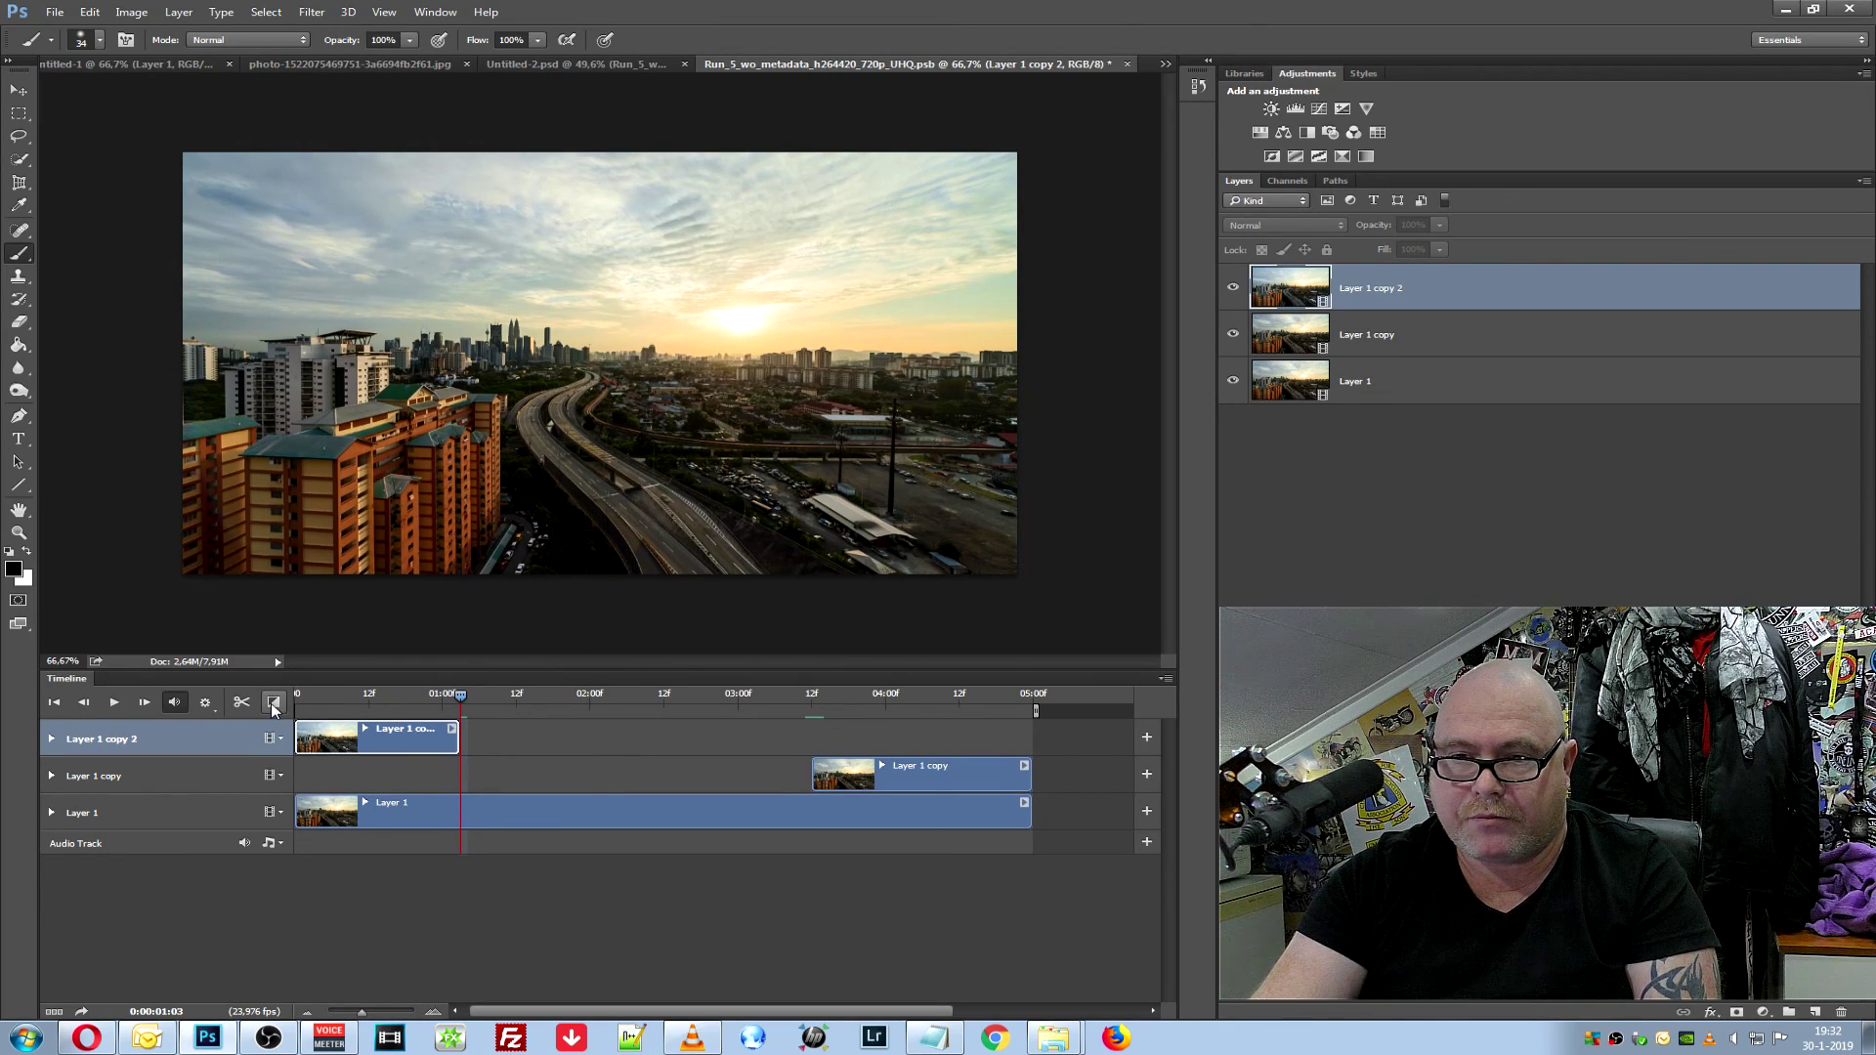
{"action": "left_click", "coordinate": [273, 702]}
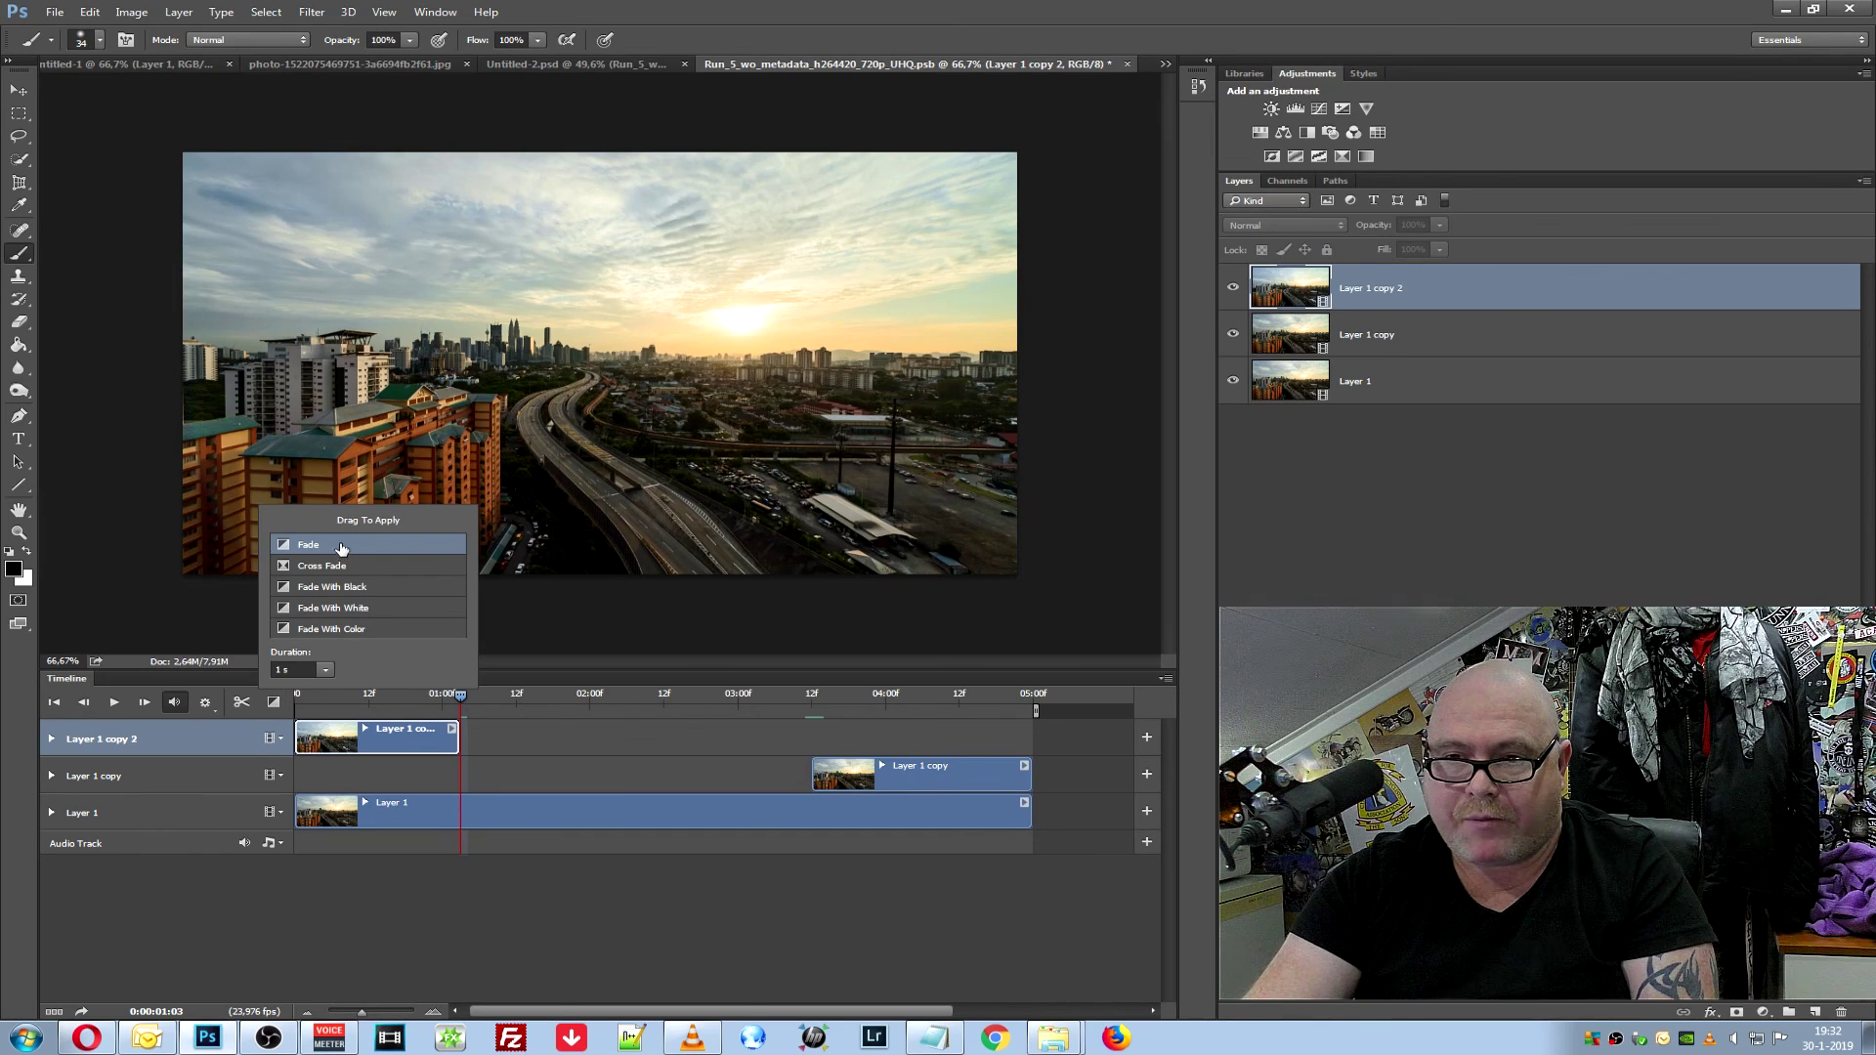
Add a Fade to the end of Layer 1 copy 2 and the start of Layer 1 copy
{"action": "left_click_drag", "start_coordinate": [356, 548], "coordinate": [426, 750]}
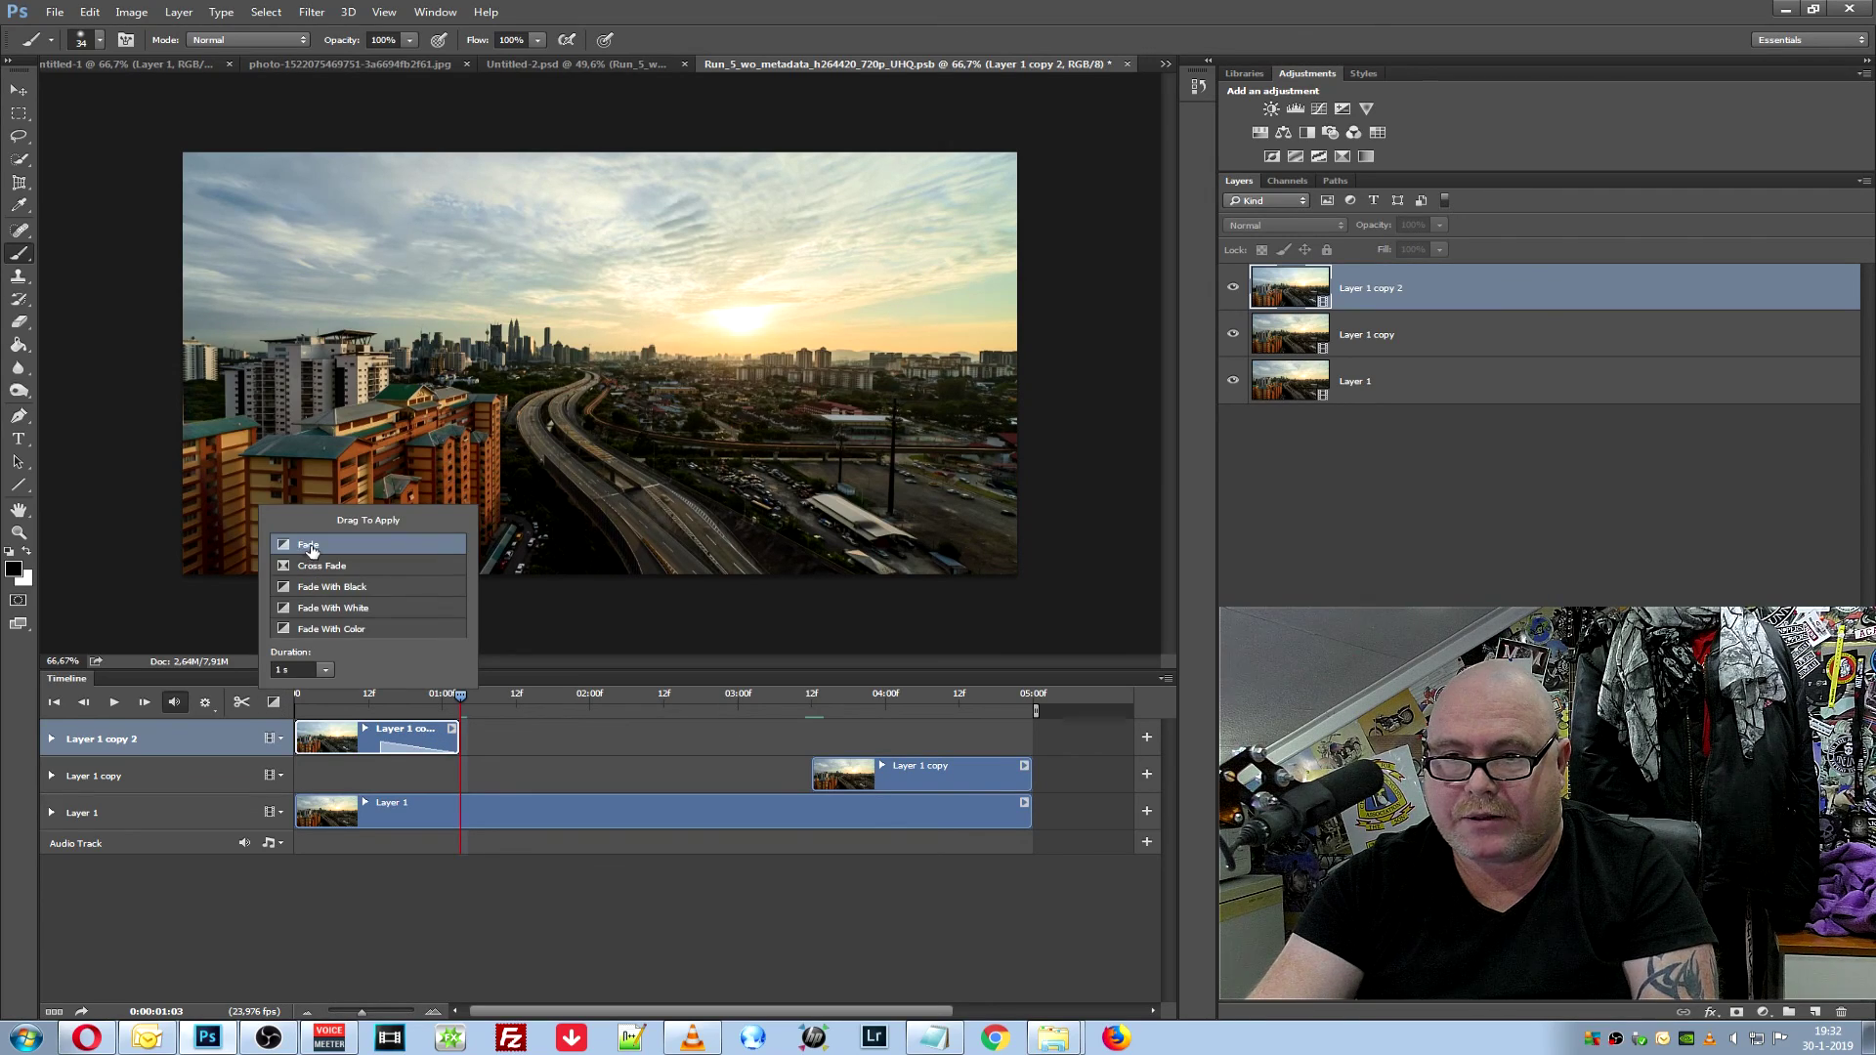
{"action": "left_click_drag", "start_coordinate": [313, 544], "coordinate": [922, 770]}
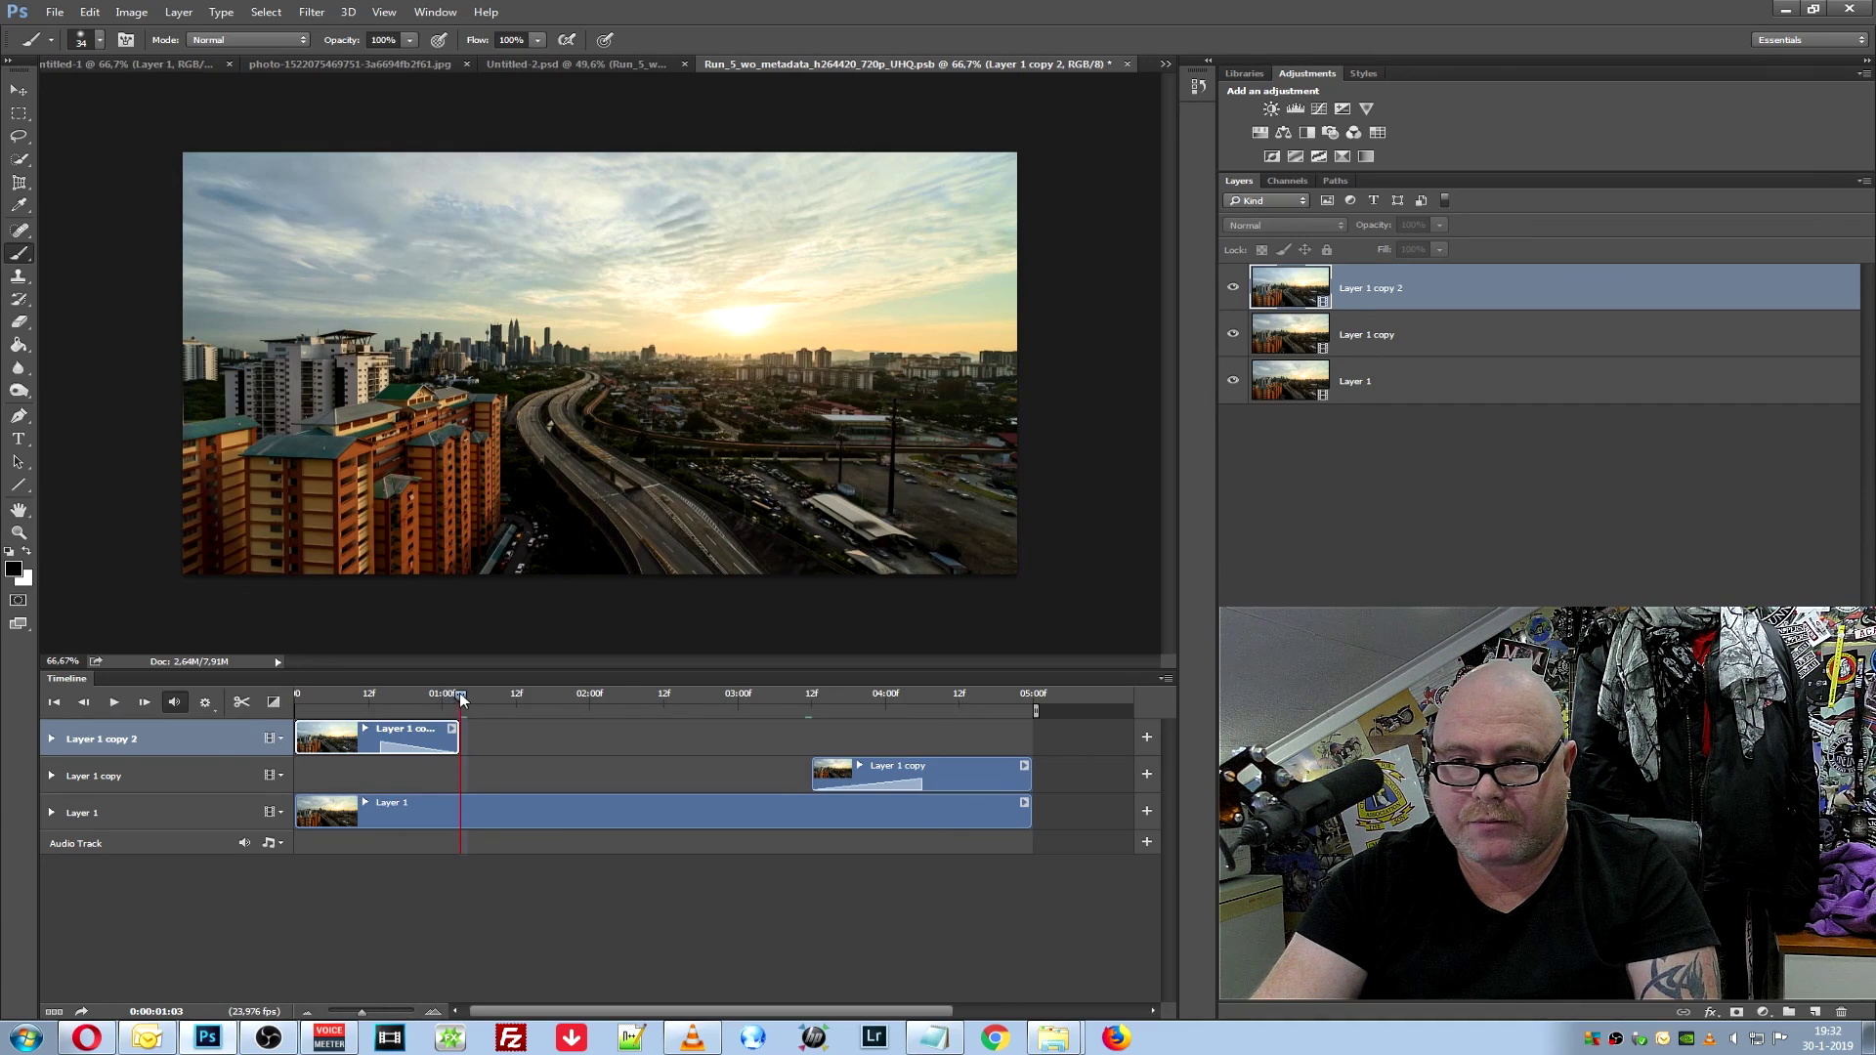
{"action": "left_click", "coordinate": [297, 695]}
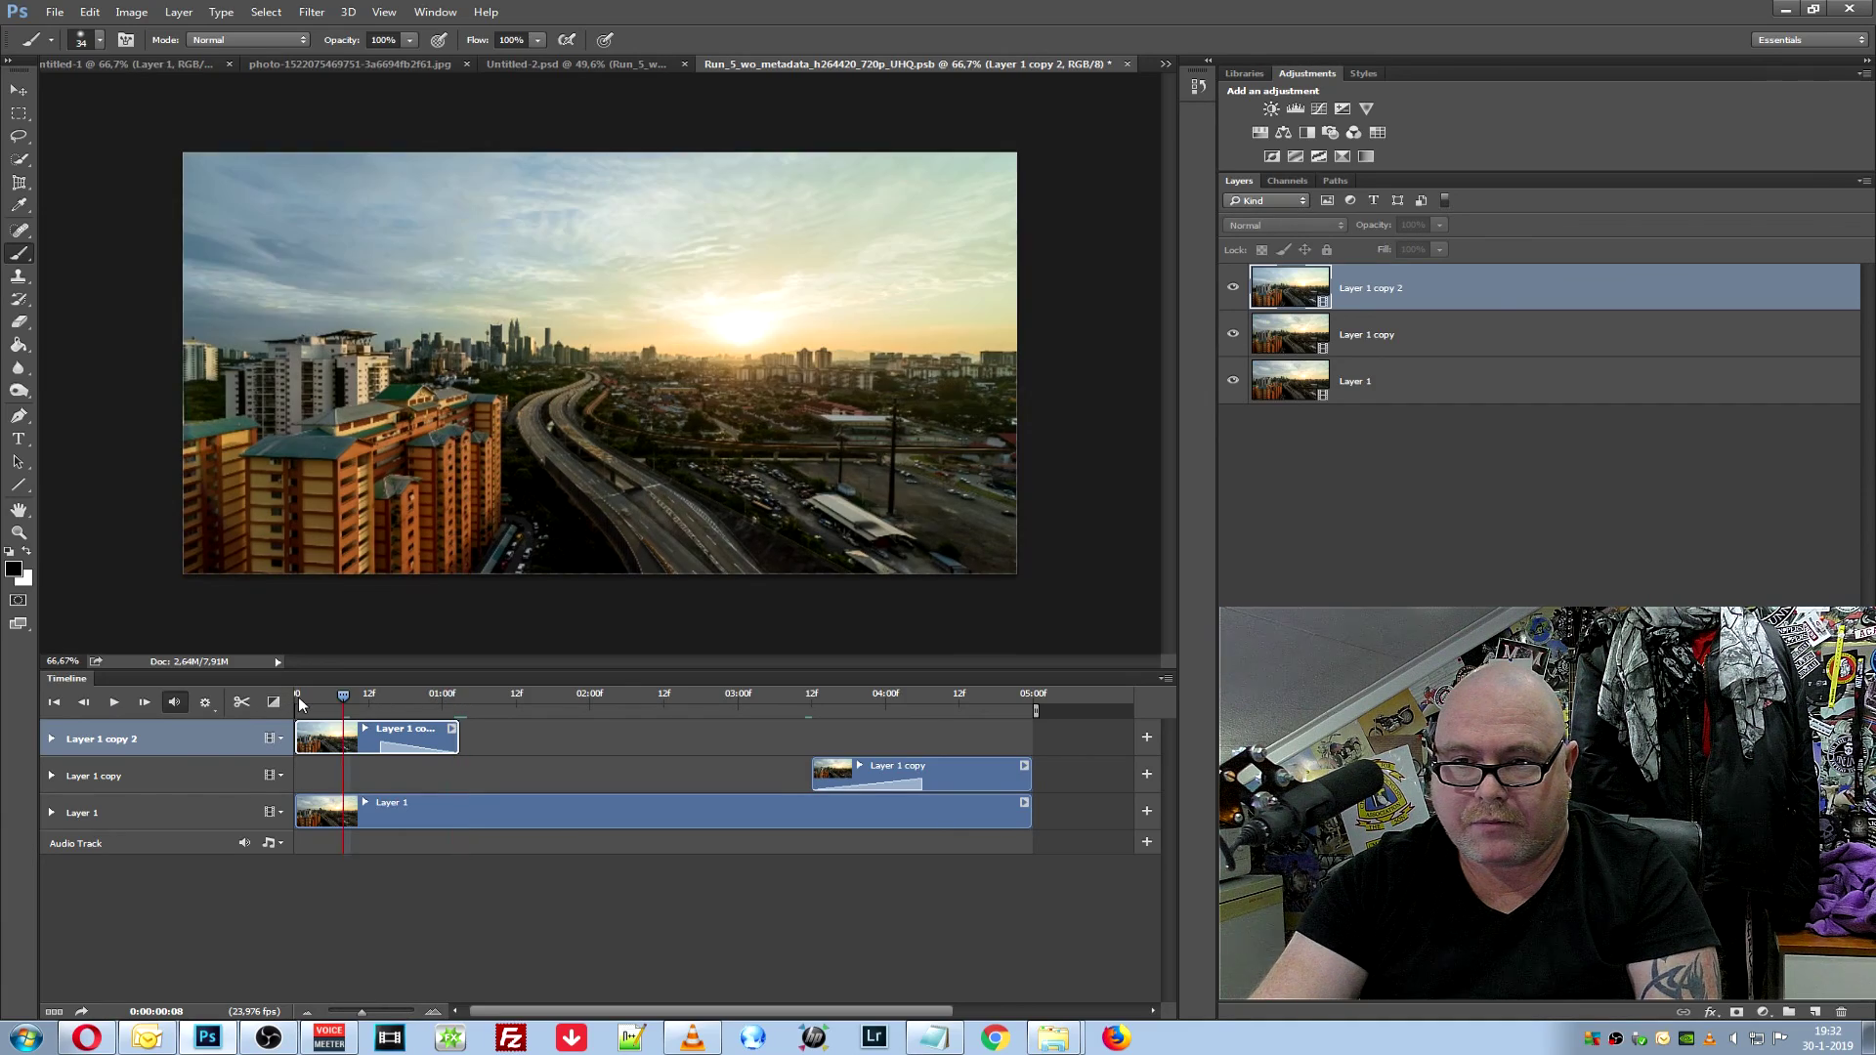
{"action": "left_click", "coordinate": [288, 704]}
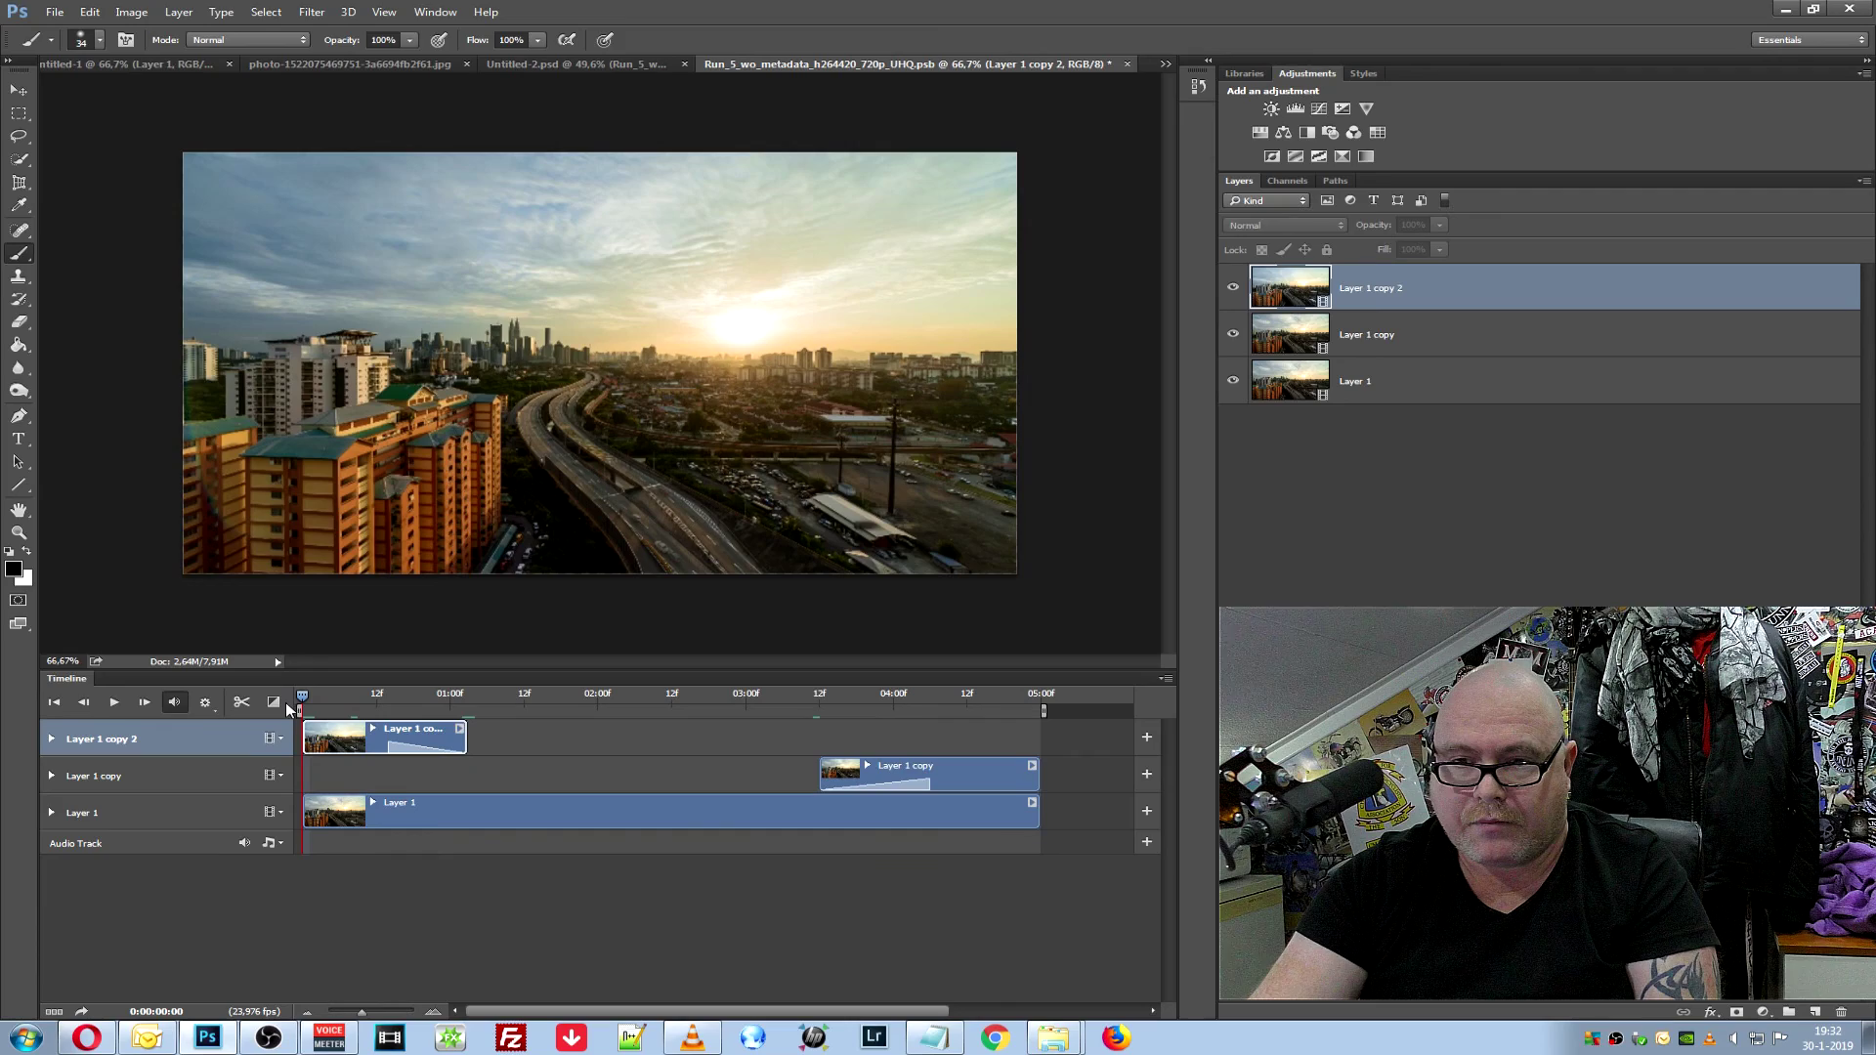
{"action": "left_click", "coordinate": [115, 702]}
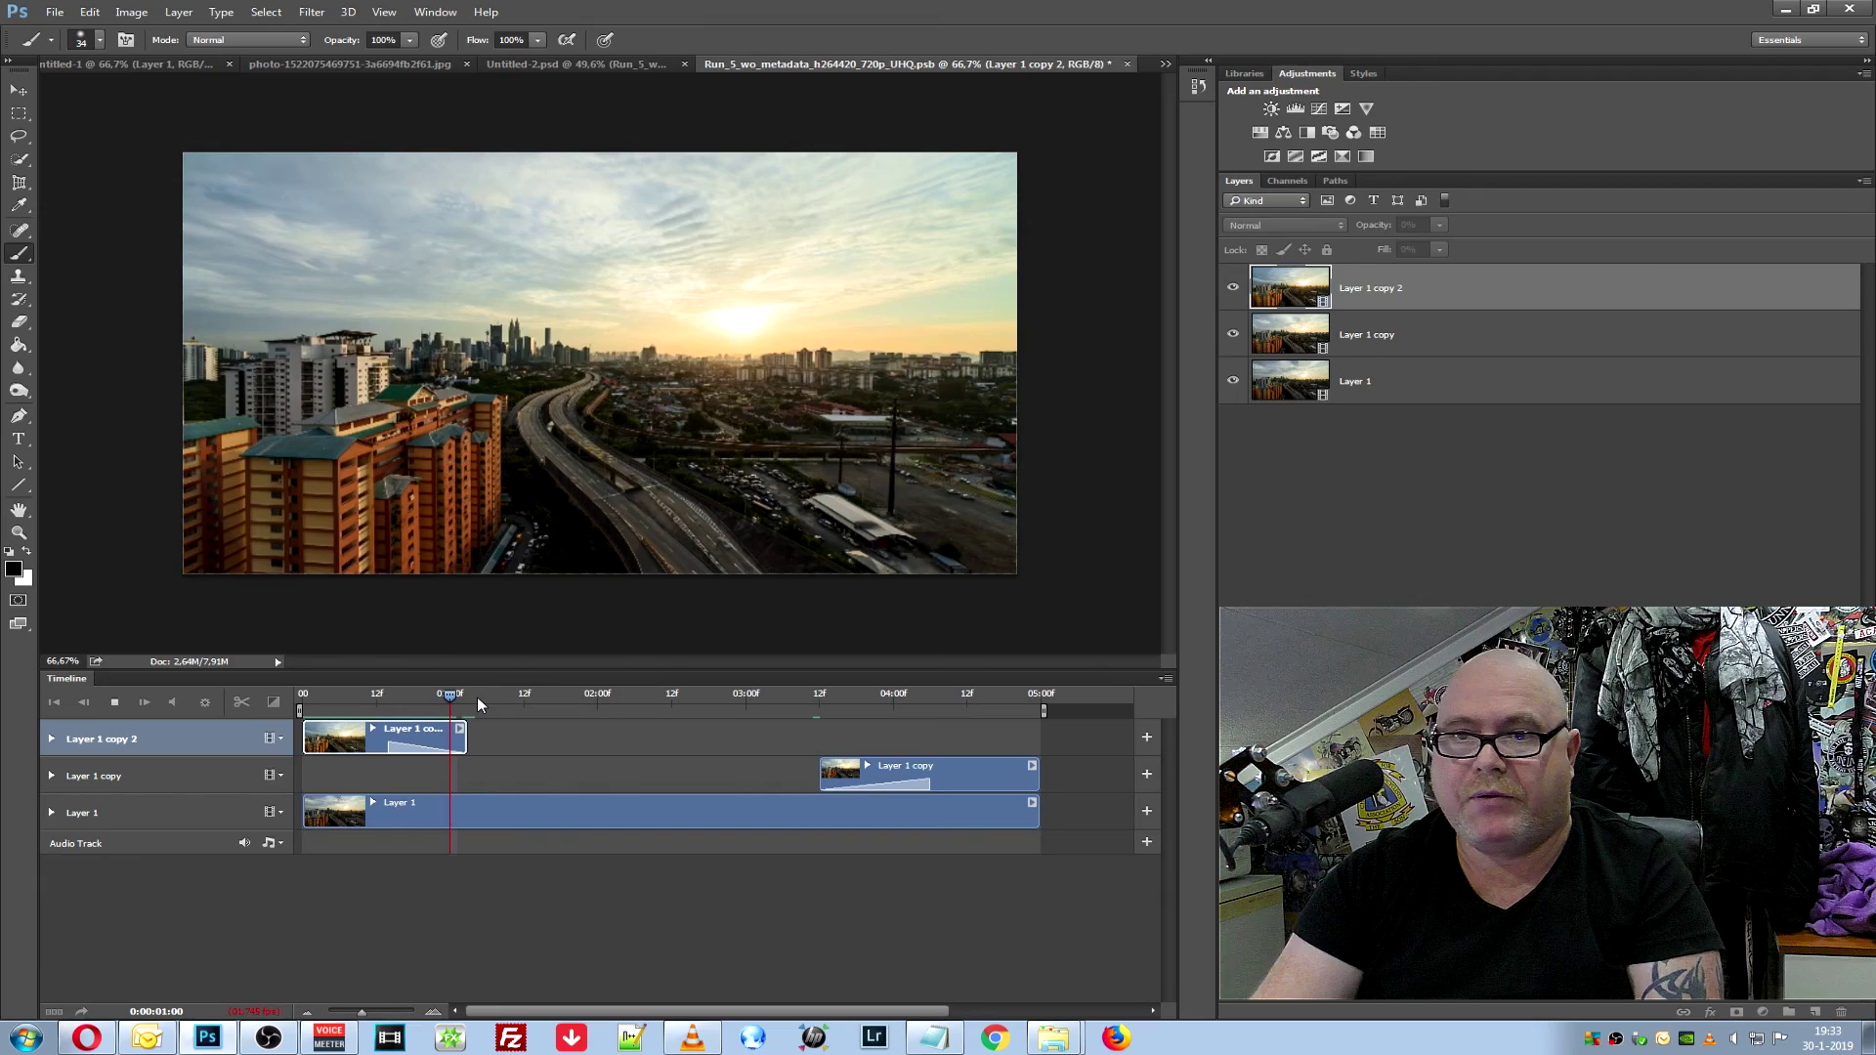
{"action": "key", "text": "space"}
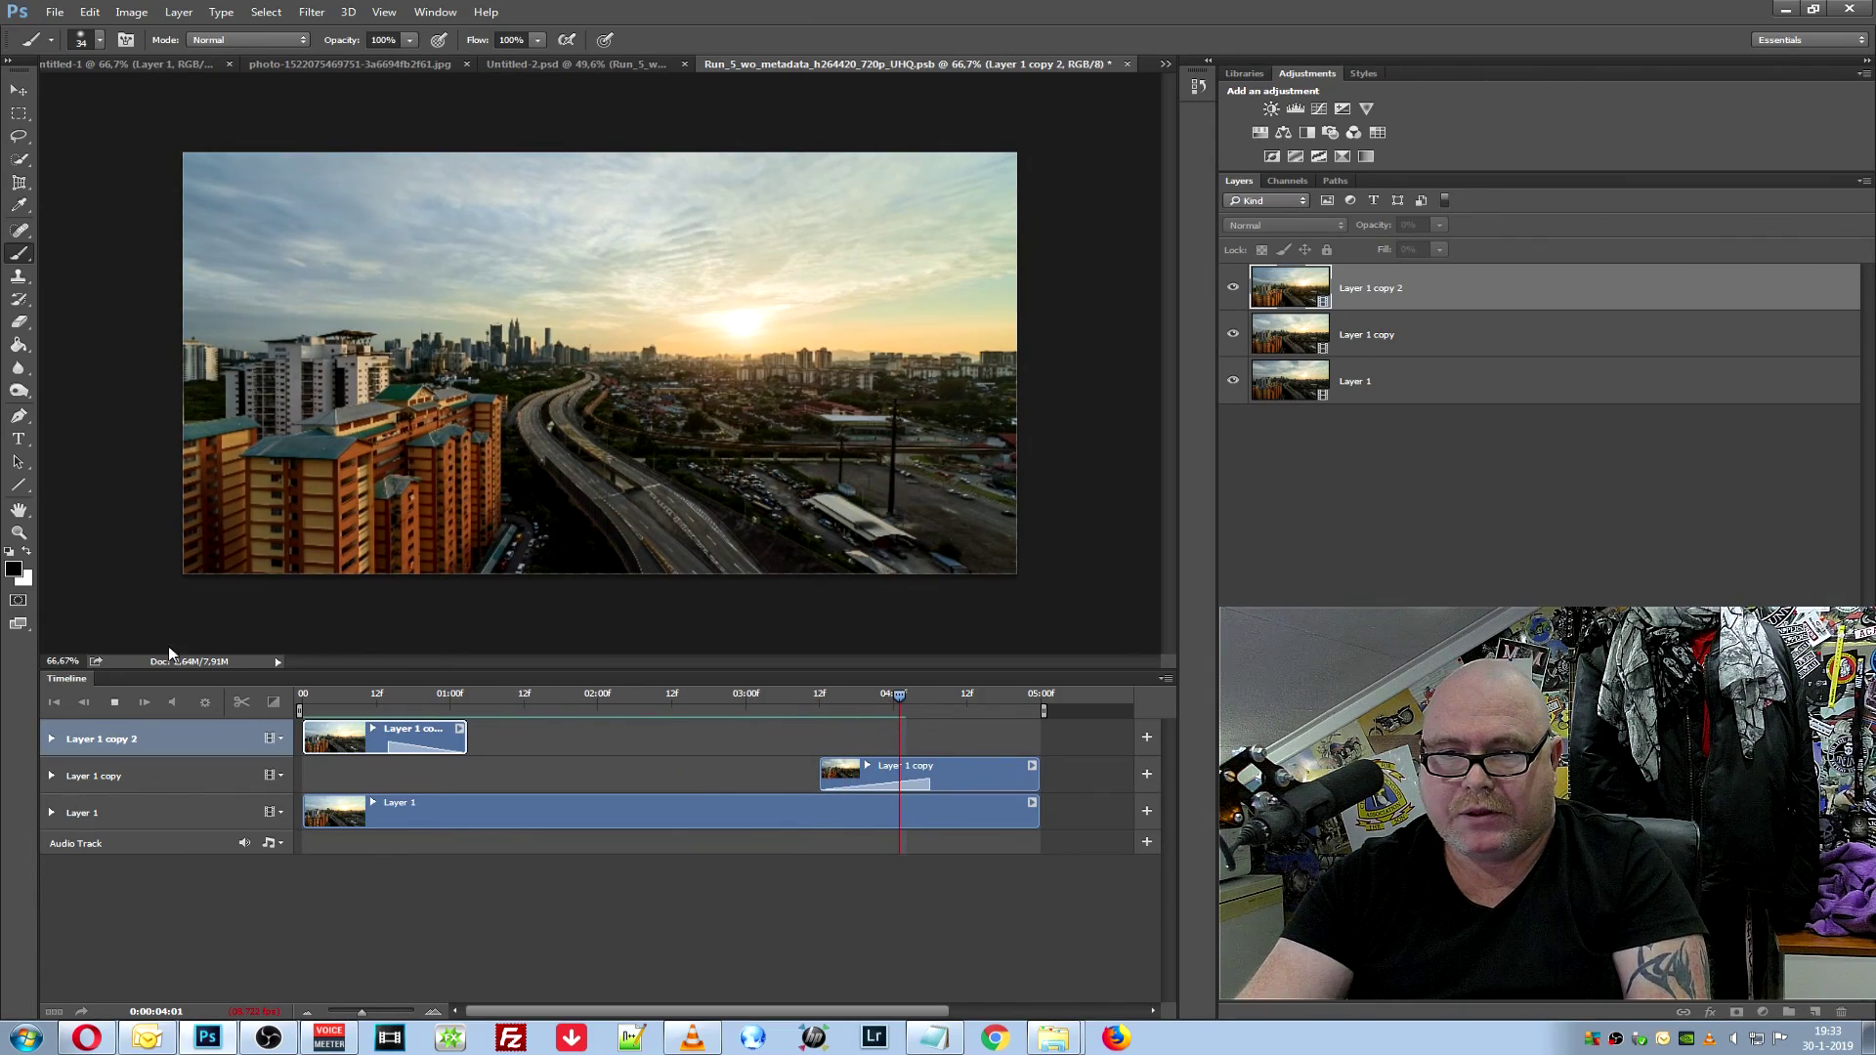
{"action": "left_click", "coordinate": [116, 706]}
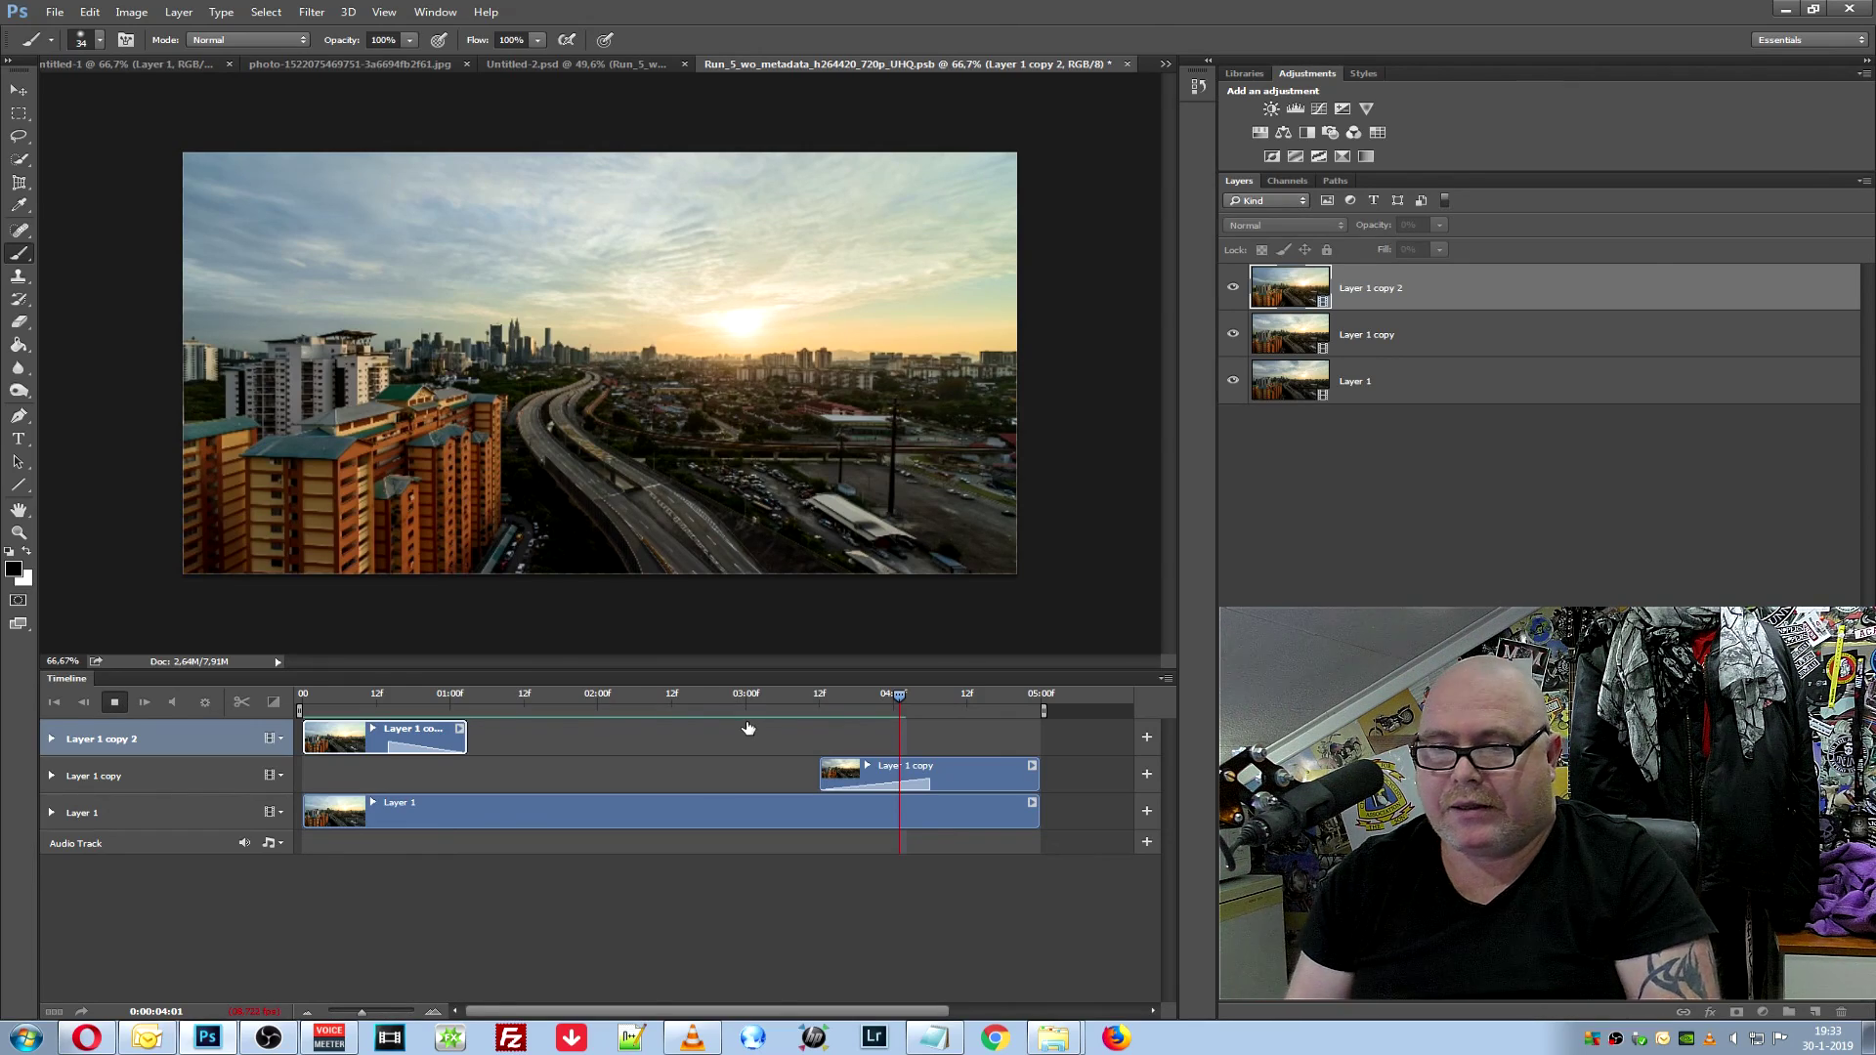
{"action": "left_click", "coordinate": [56, 14]}
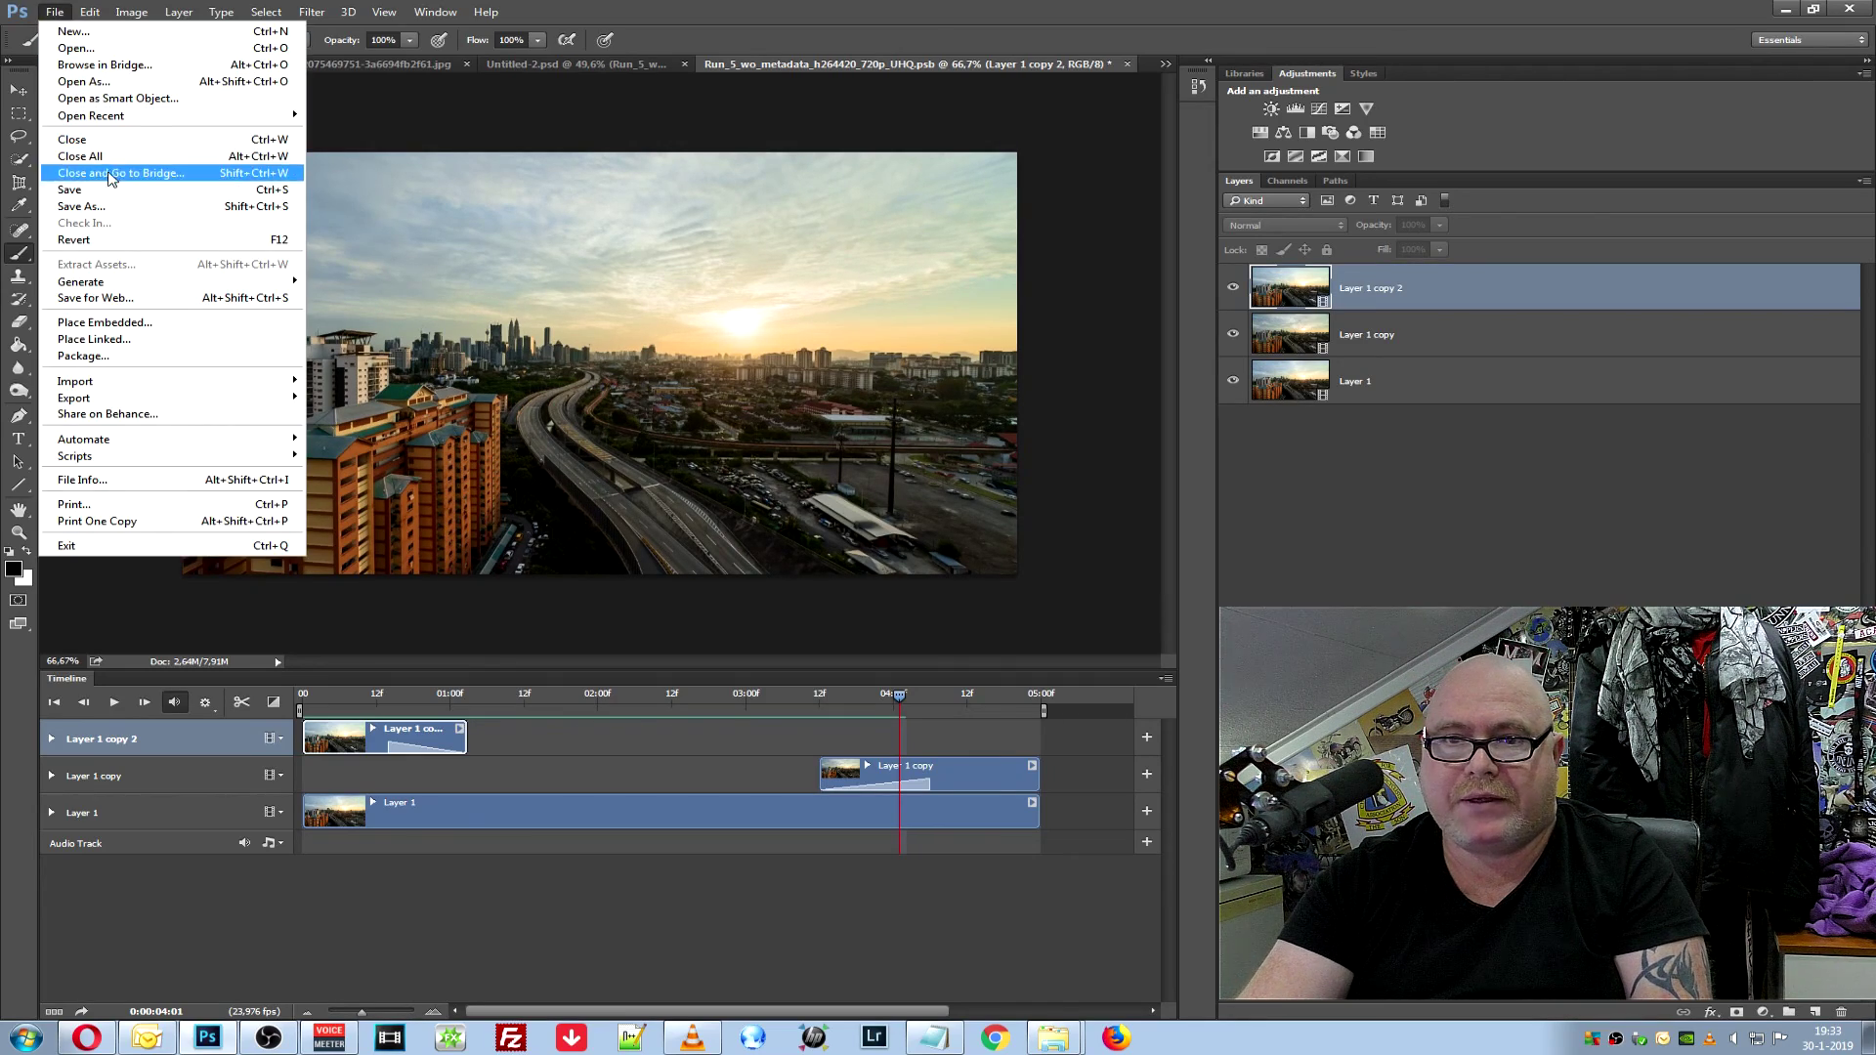
Save the timelapse as a large-format PSB in J:\Werkmap\...\Nieuwe map\Live\Les 018
{"action": "left_click", "coordinate": [88, 206]}
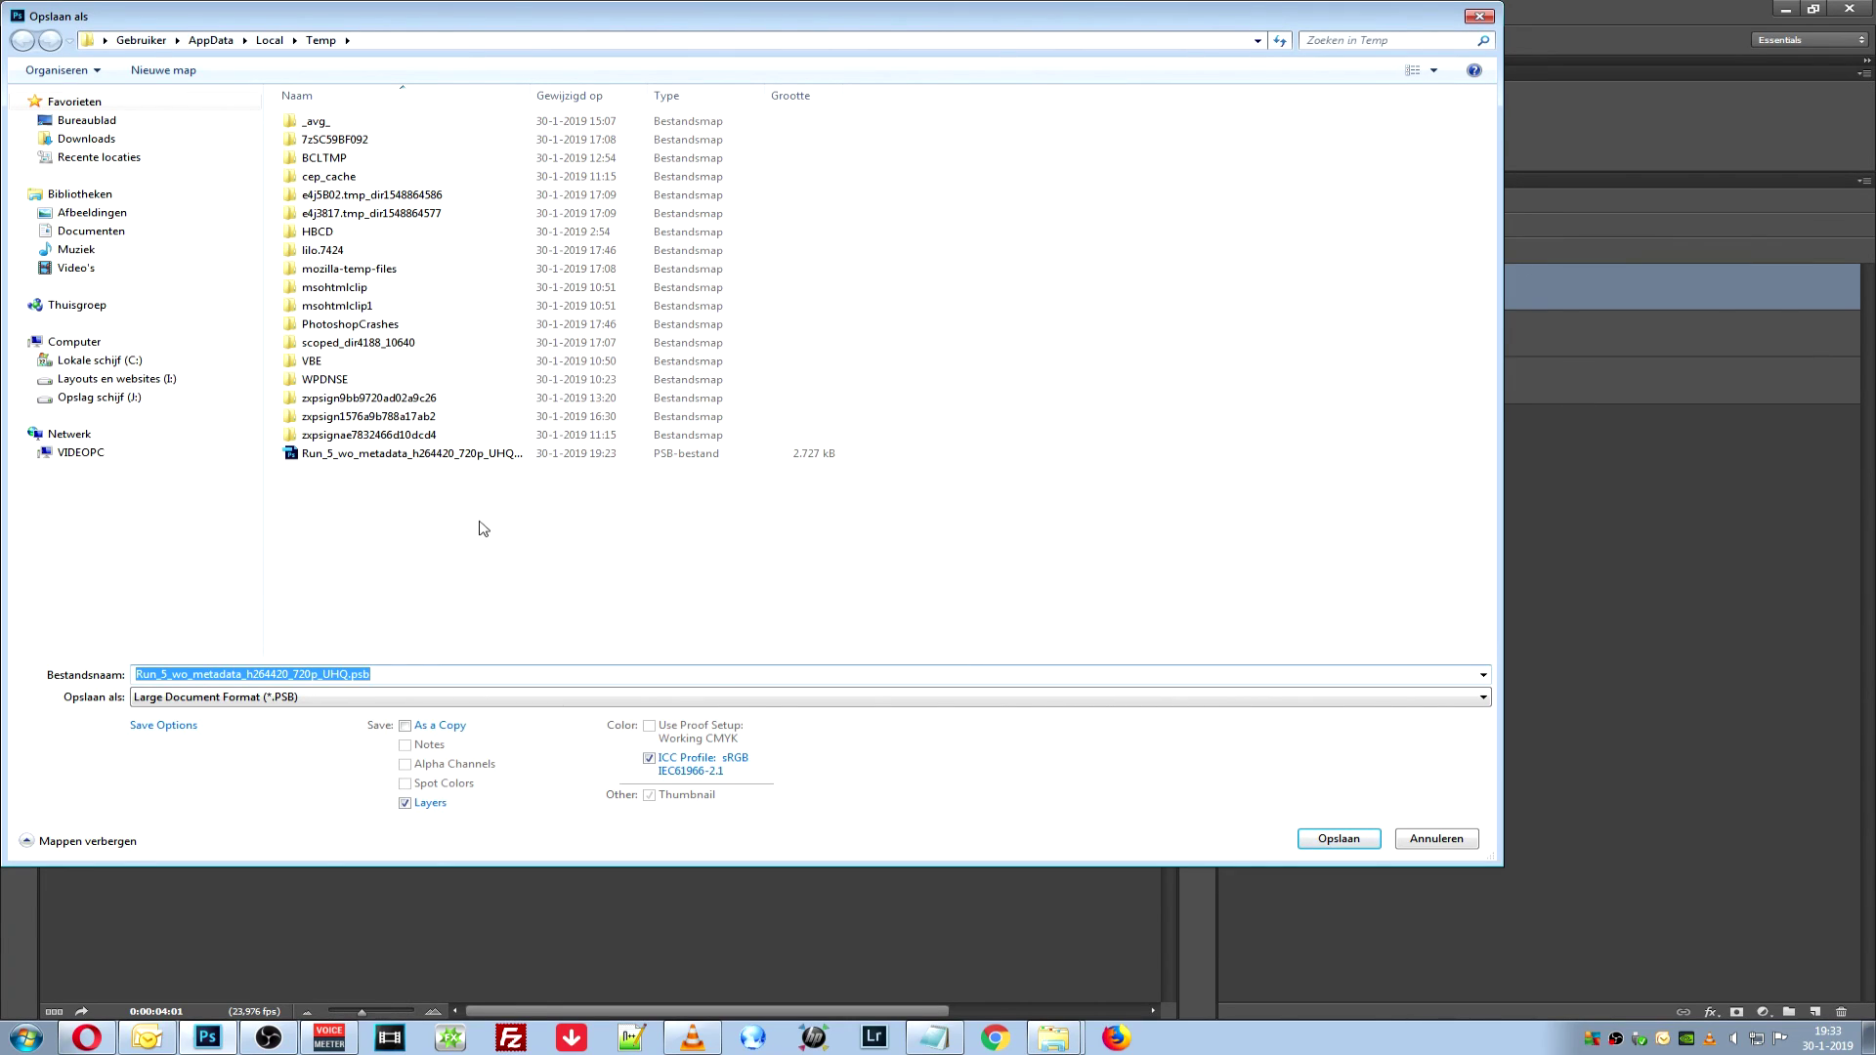
{"action": "left_click", "coordinate": [129, 398]}
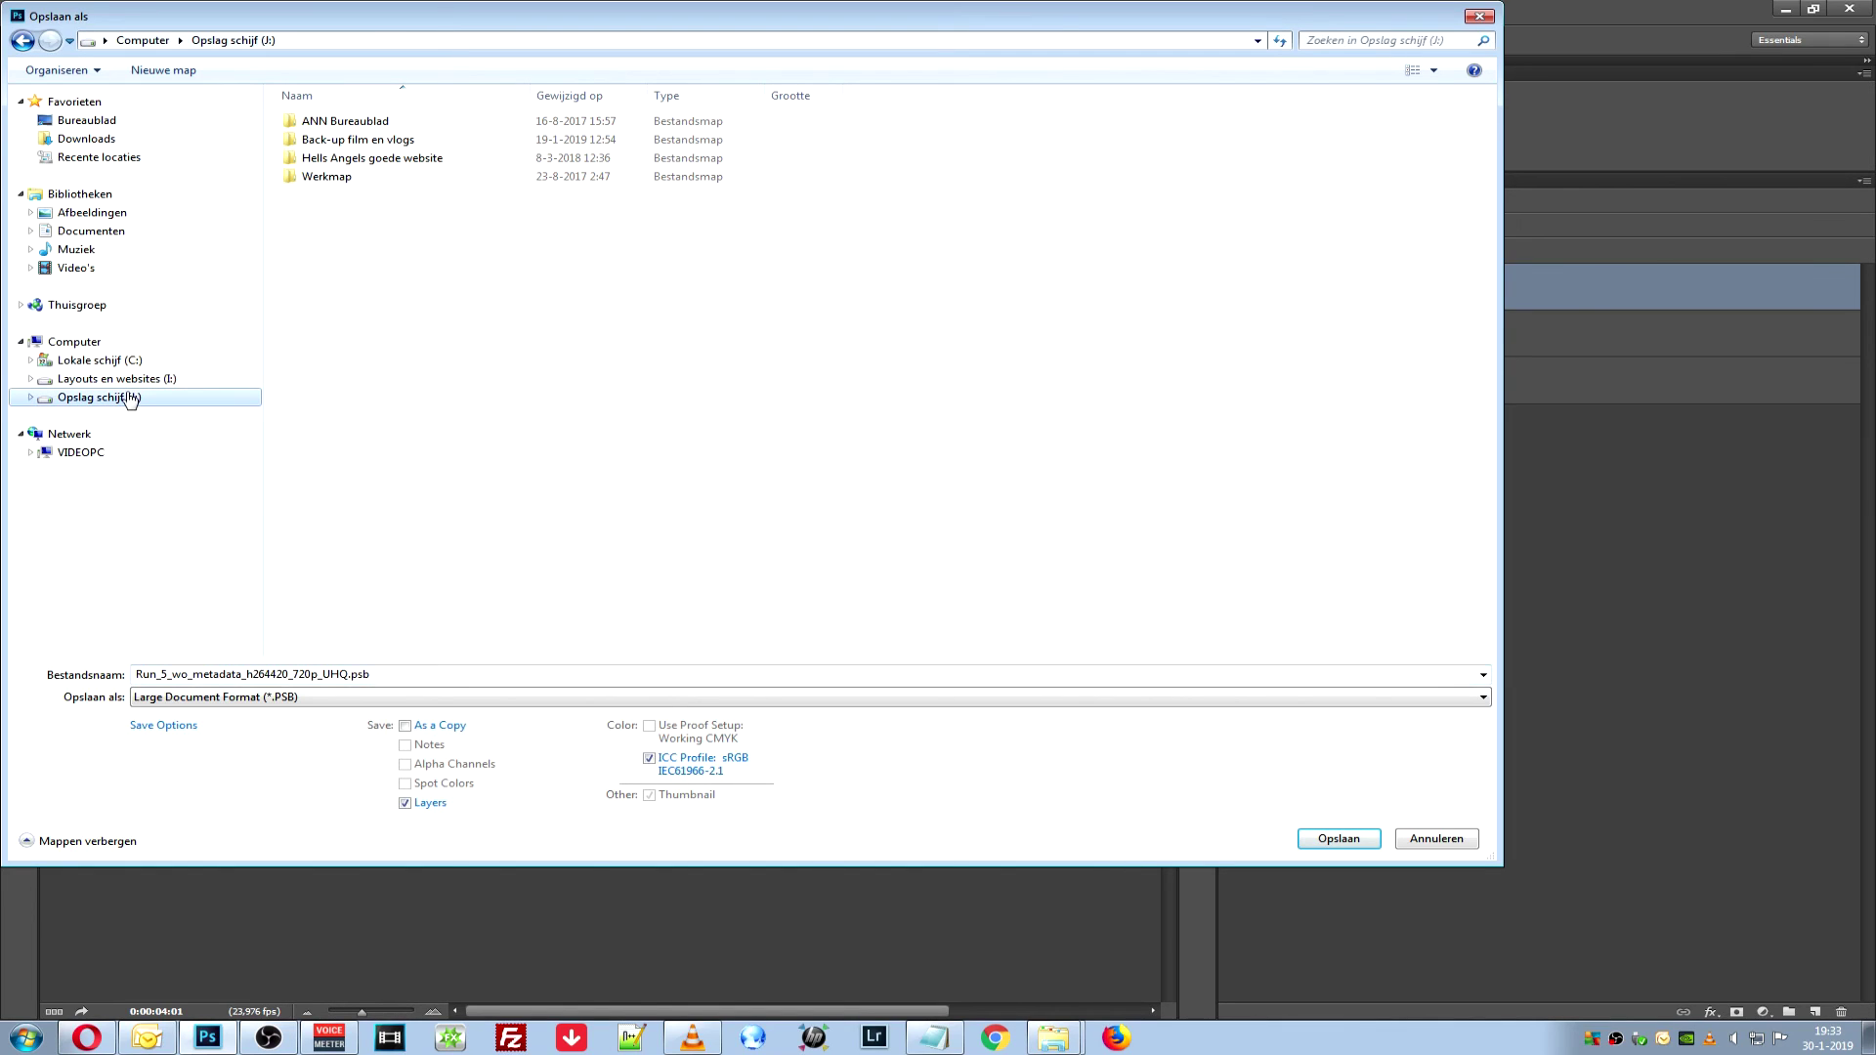
{"action": "double_click", "coordinate": [347, 179]}
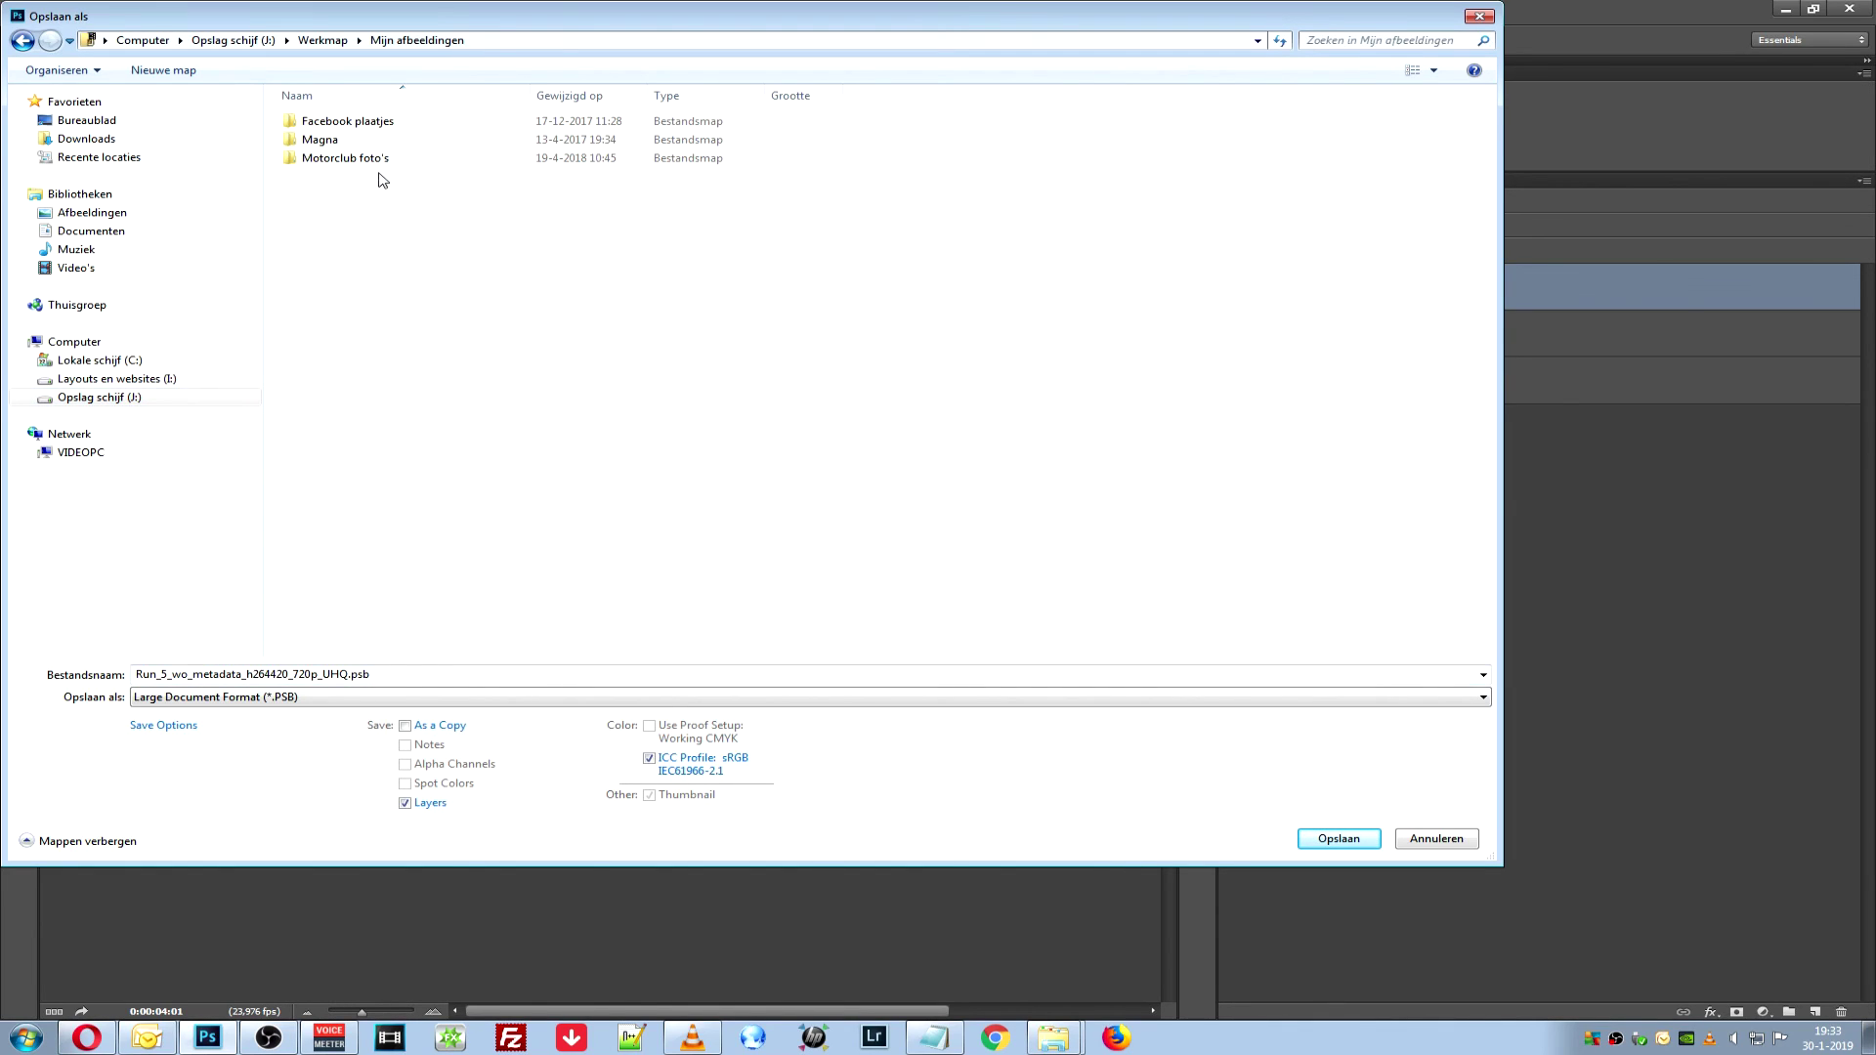
{"action": "left_click", "coordinate": [391, 124]}
{"action": "double_click", "coordinate": [390, 124]}
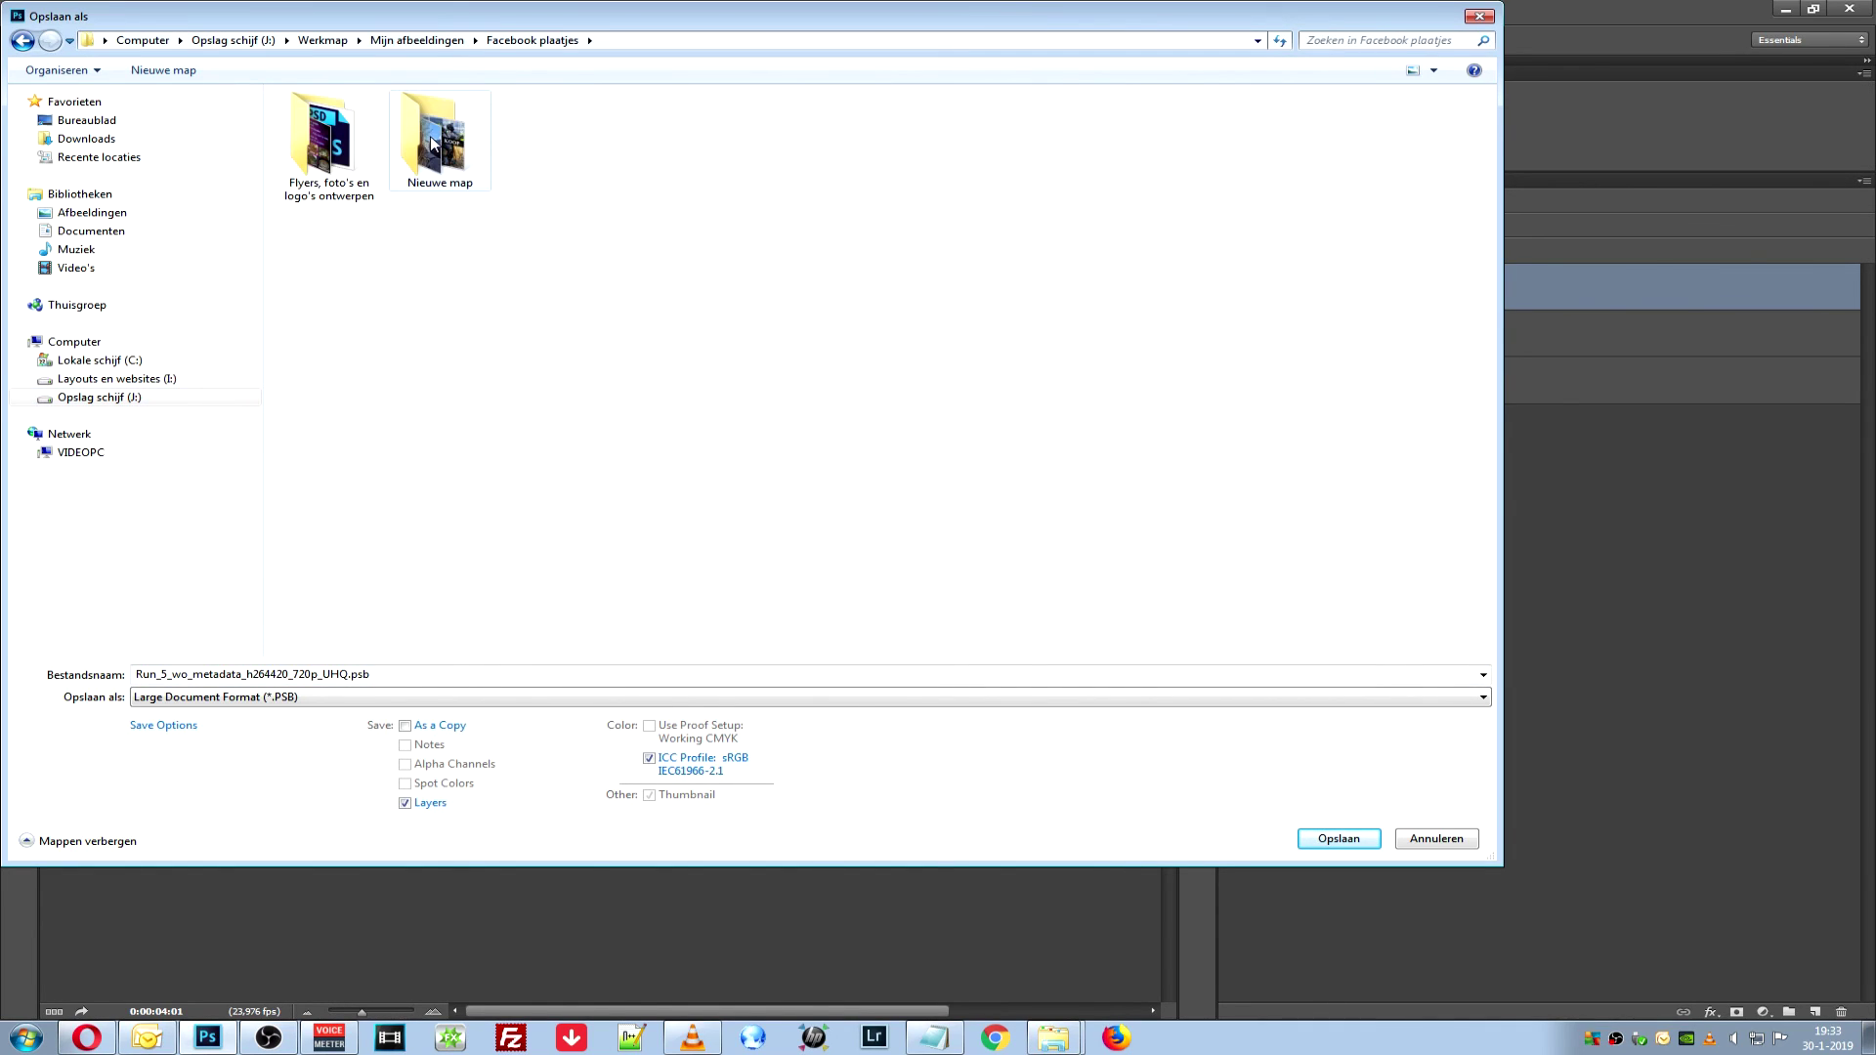
{"action": "scroll", "coordinate": [811, 410], "scroll_direction": "down", "scroll_amount": 2}
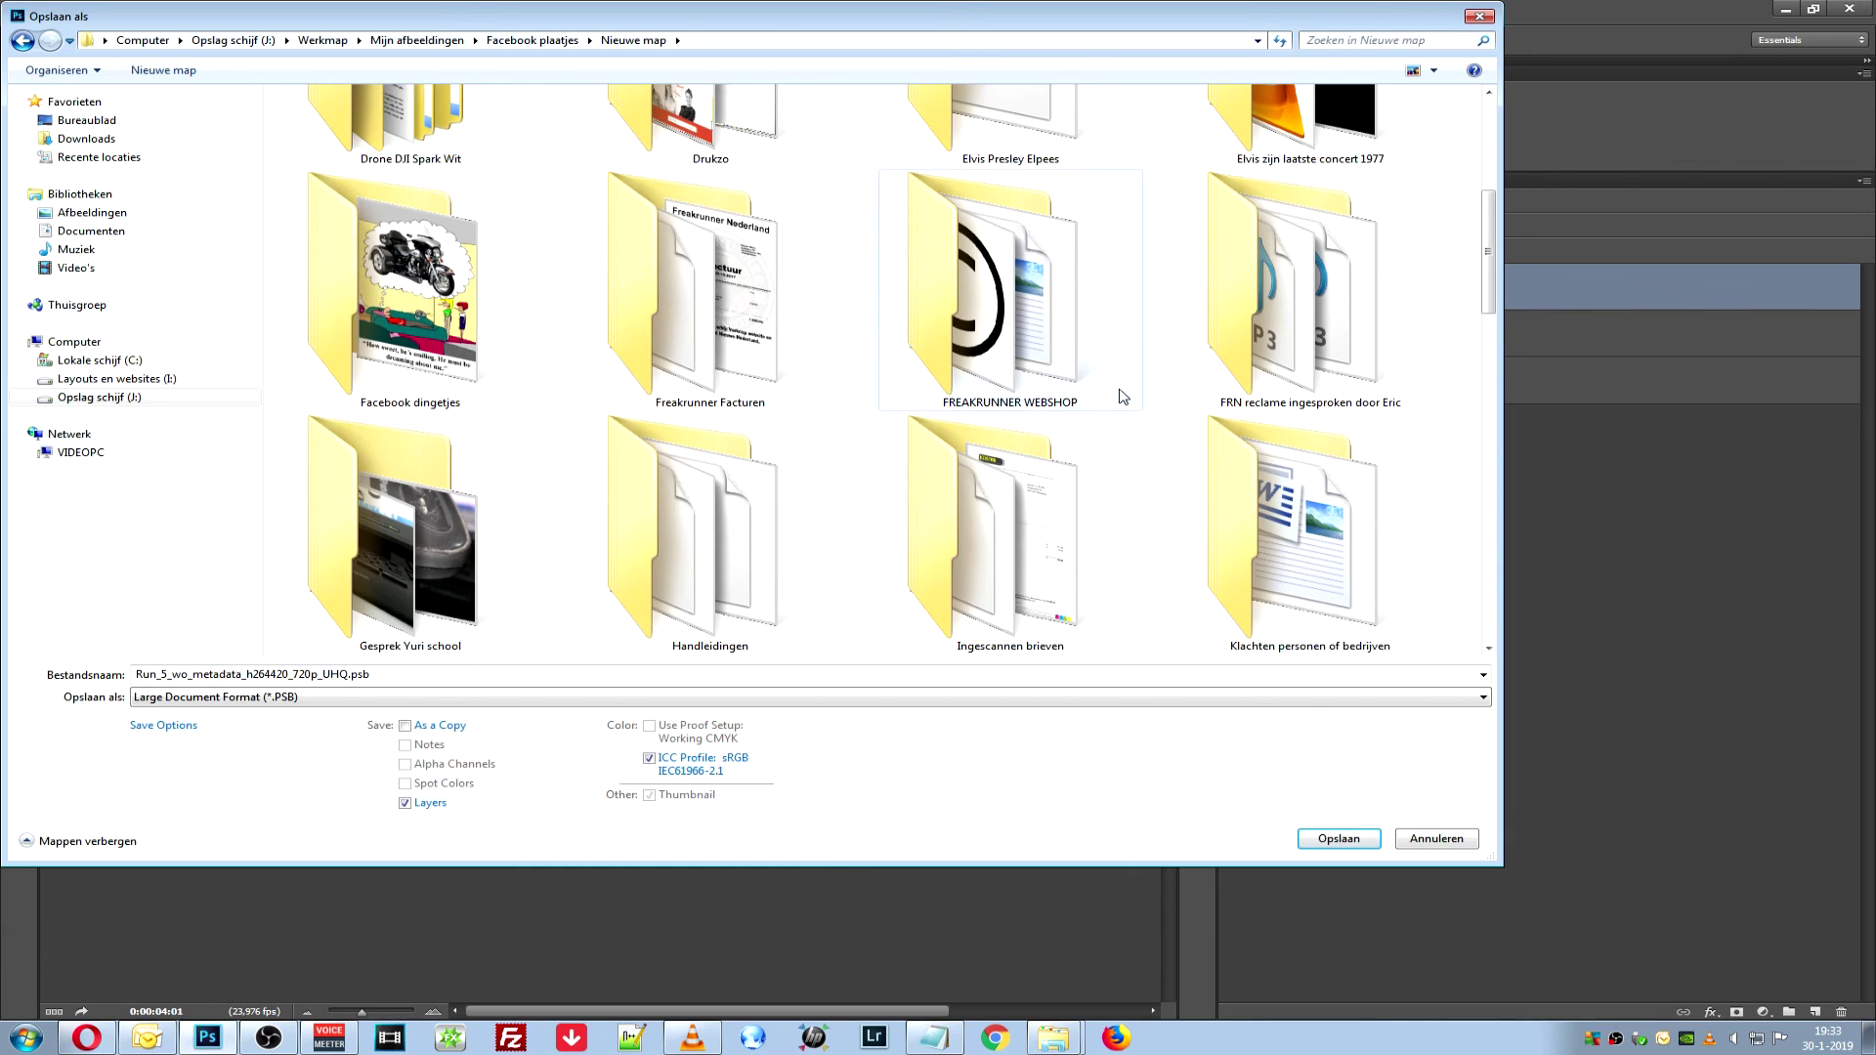
{"action": "scroll", "coordinate": [1119, 401], "scroll_direction": "down", "scroll_amount": 2}
{"action": "double_click", "coordinate": [1089, 504]}
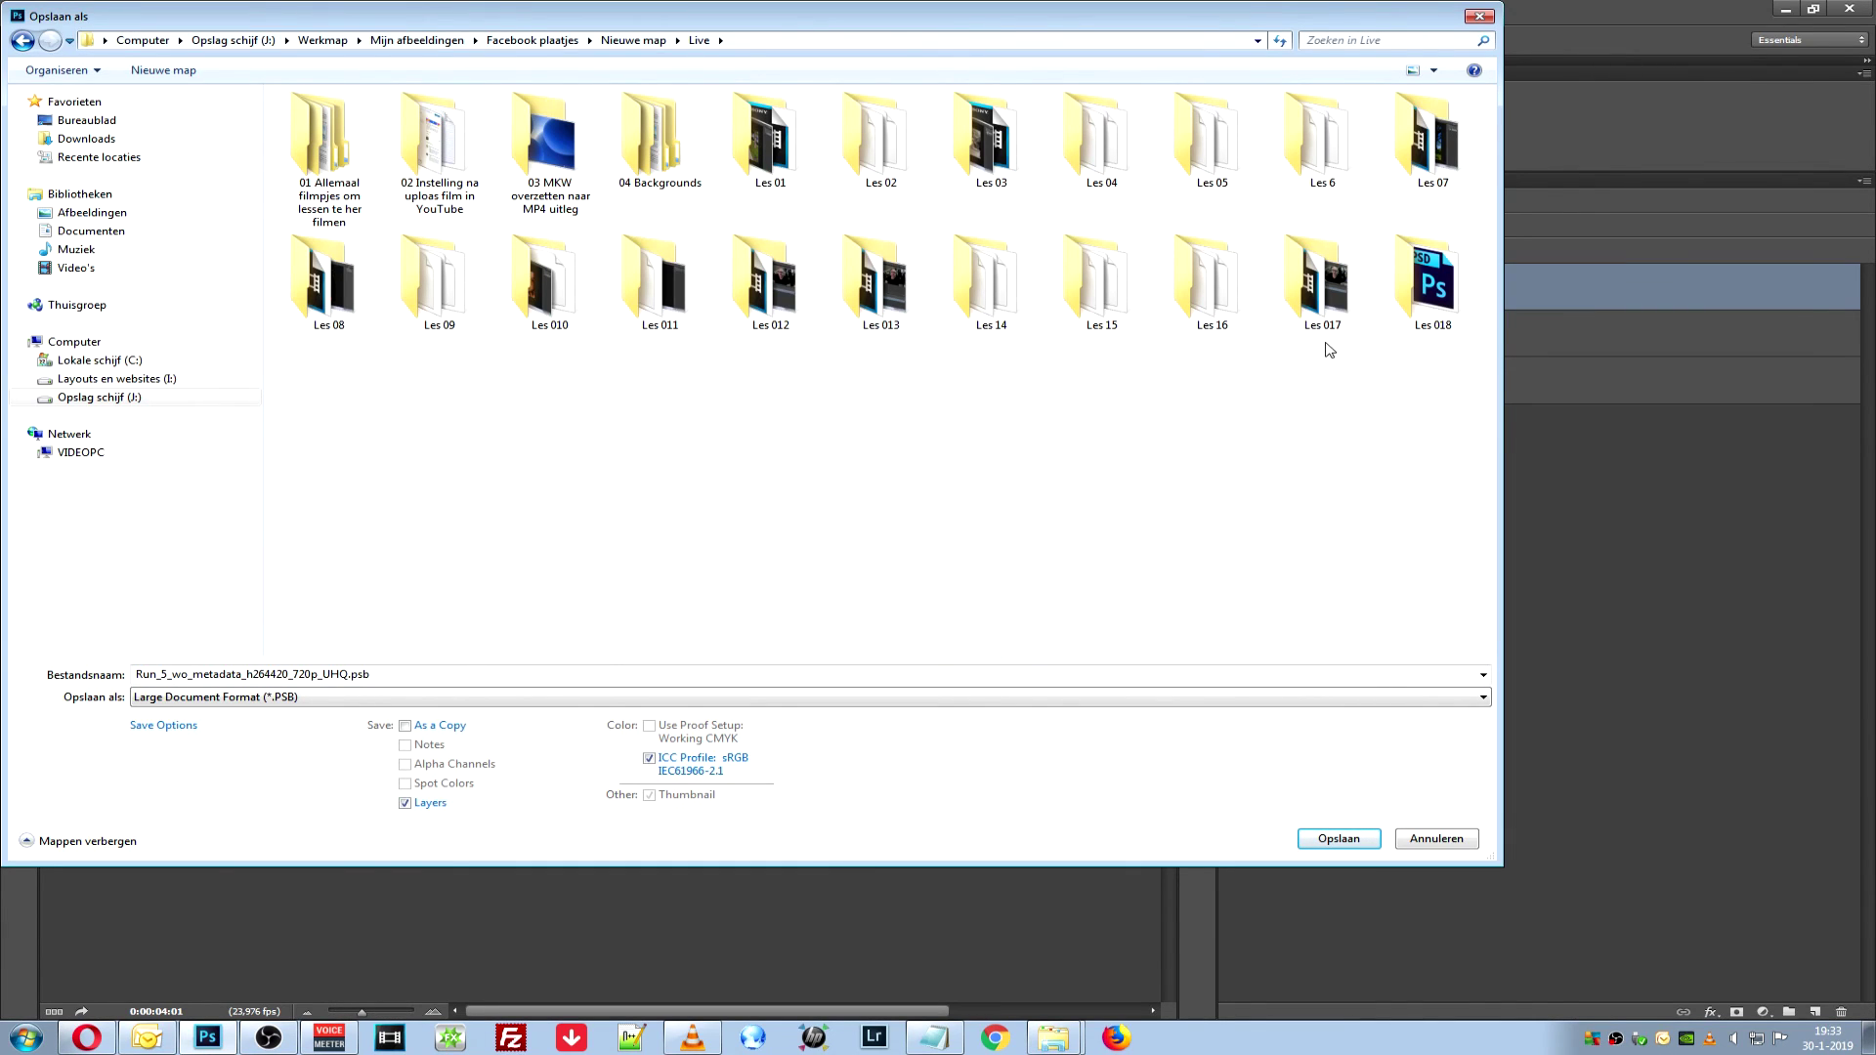
{"action": "double_click", "coordinate": [1428, 290]}
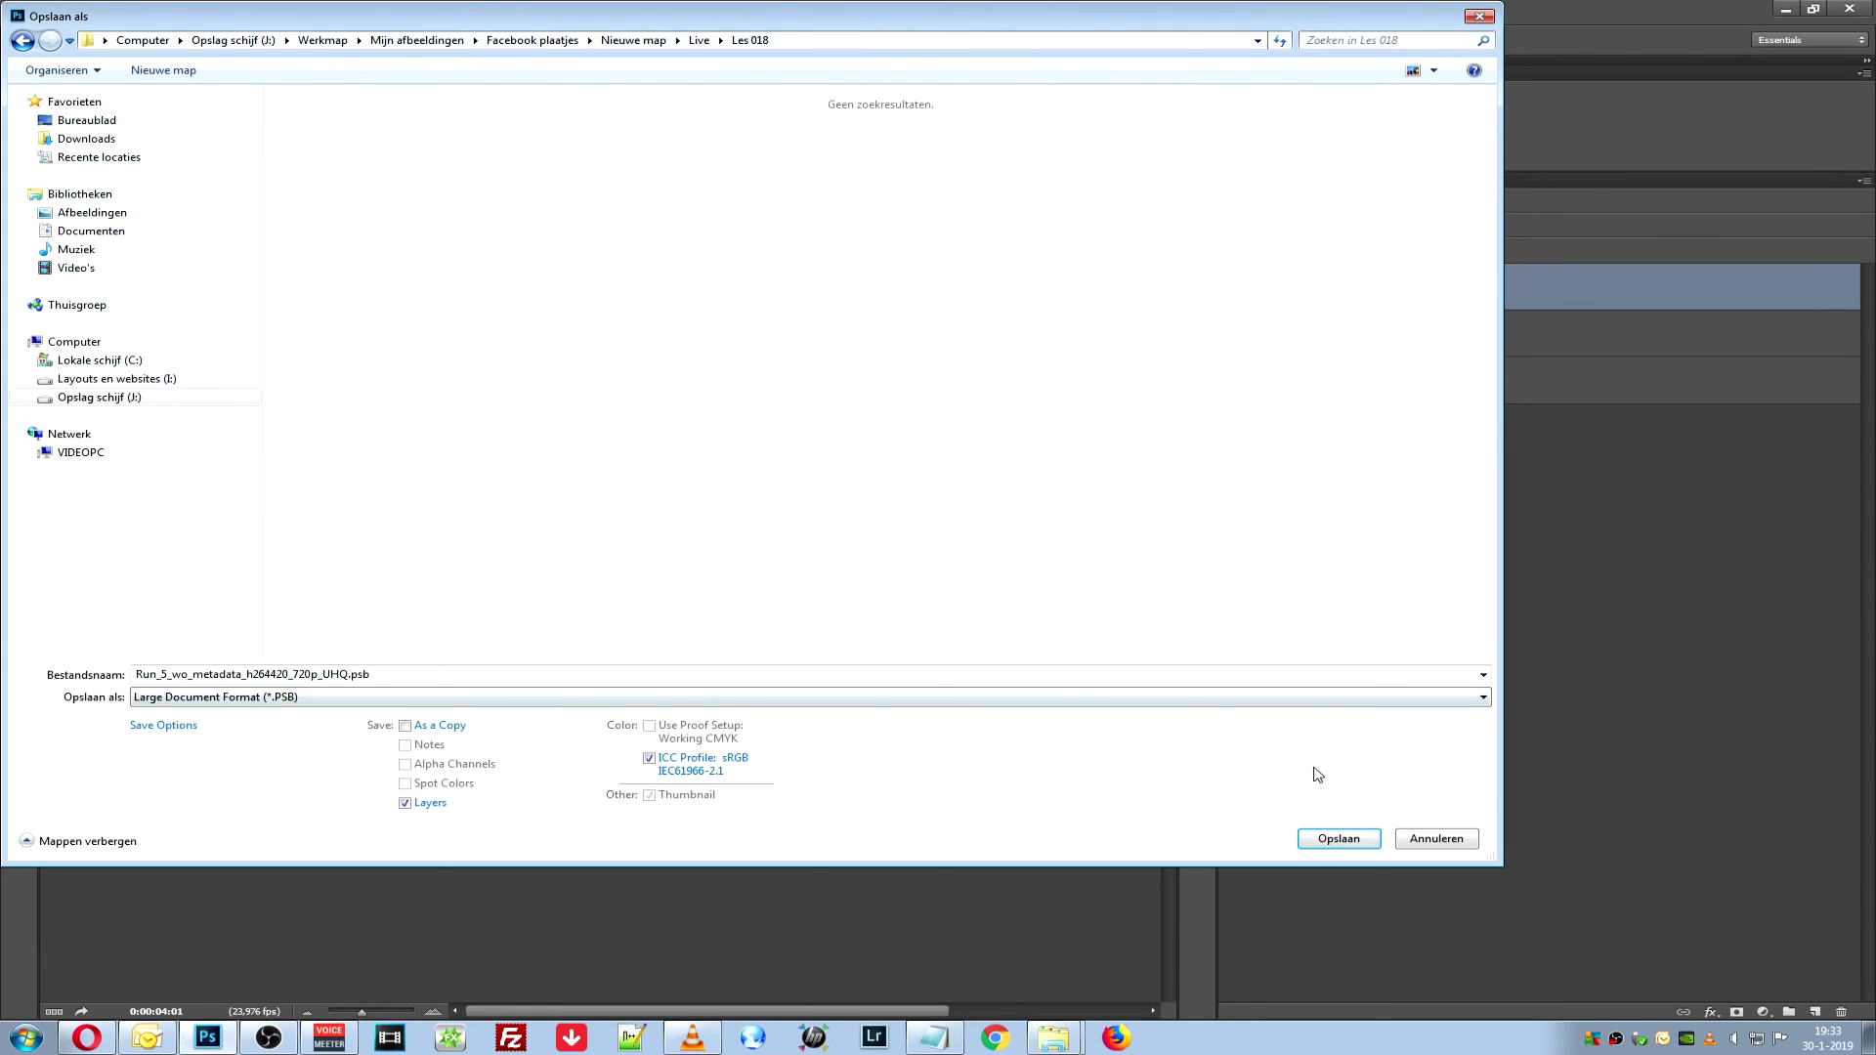
{"action": "left_click", "coordinate": [1341, 837]}
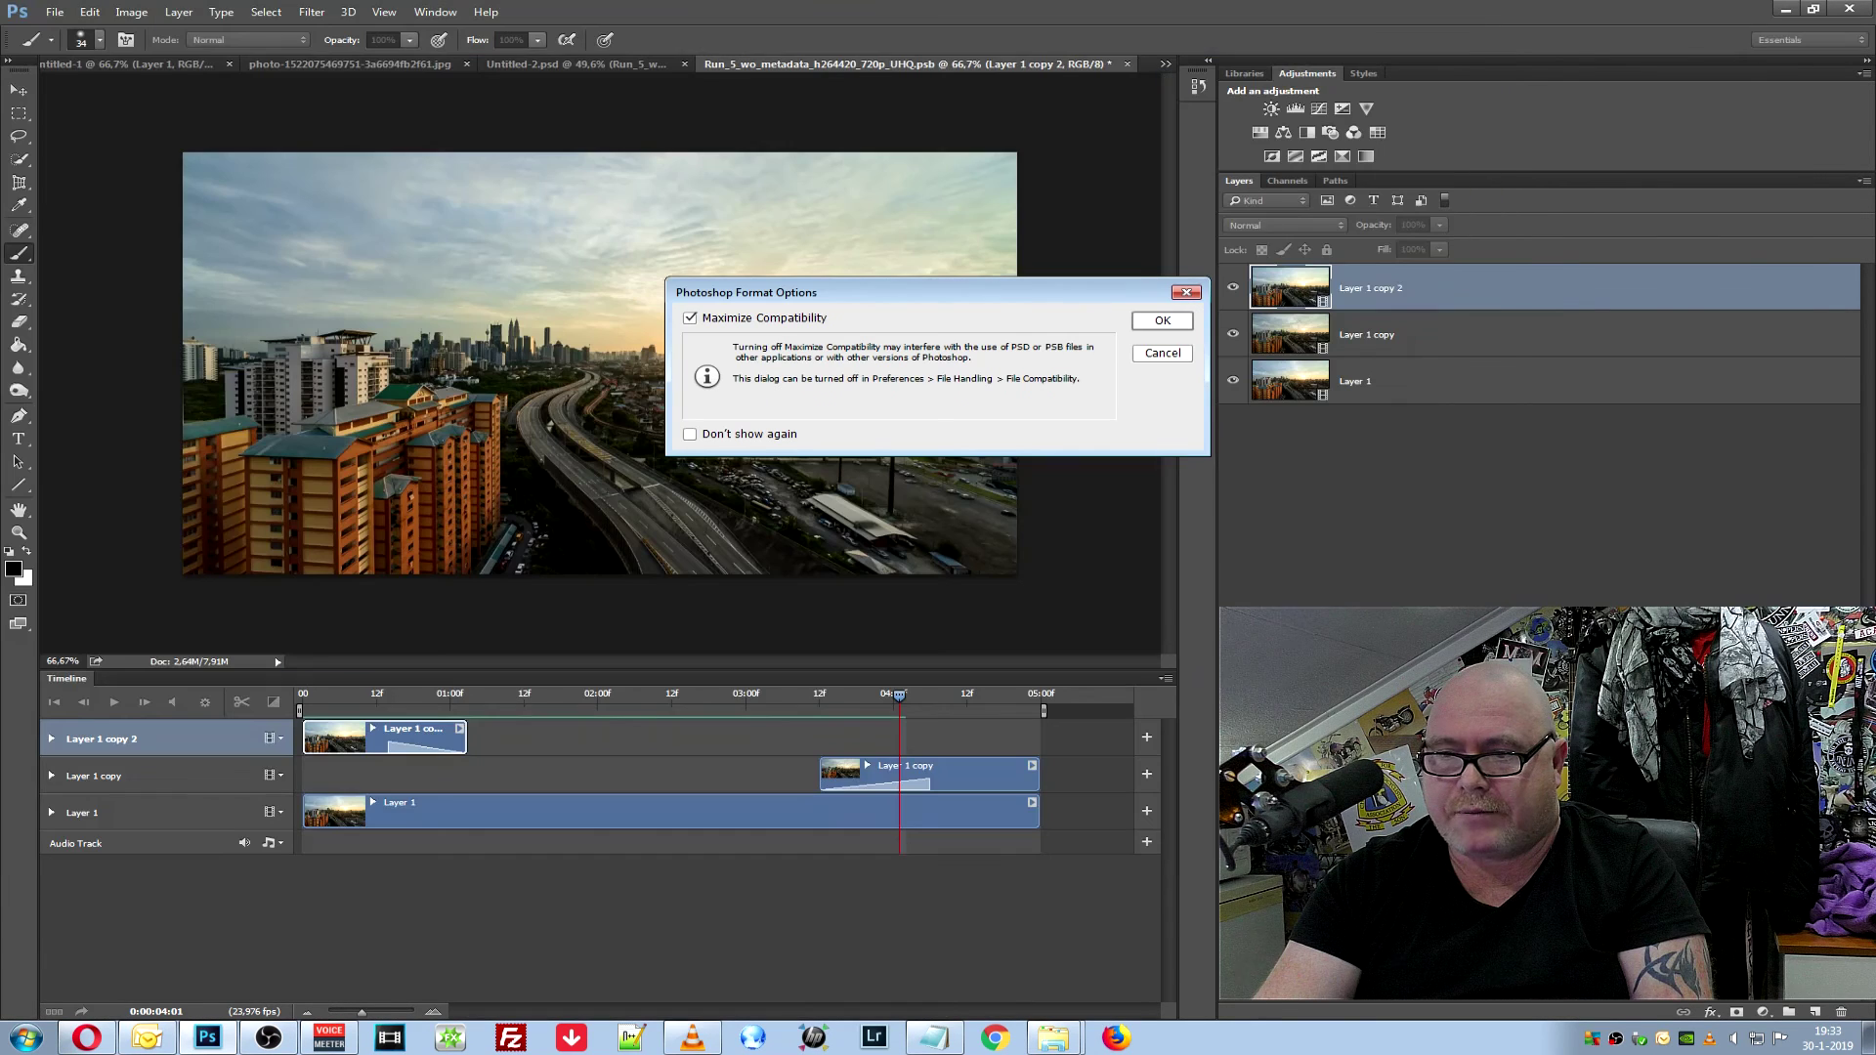
Confirm the PSB compatibility option, scrub the playhead back near two seconds, and close the timelapse
{"action": "left_click", "coordinate": [1163, 317]}
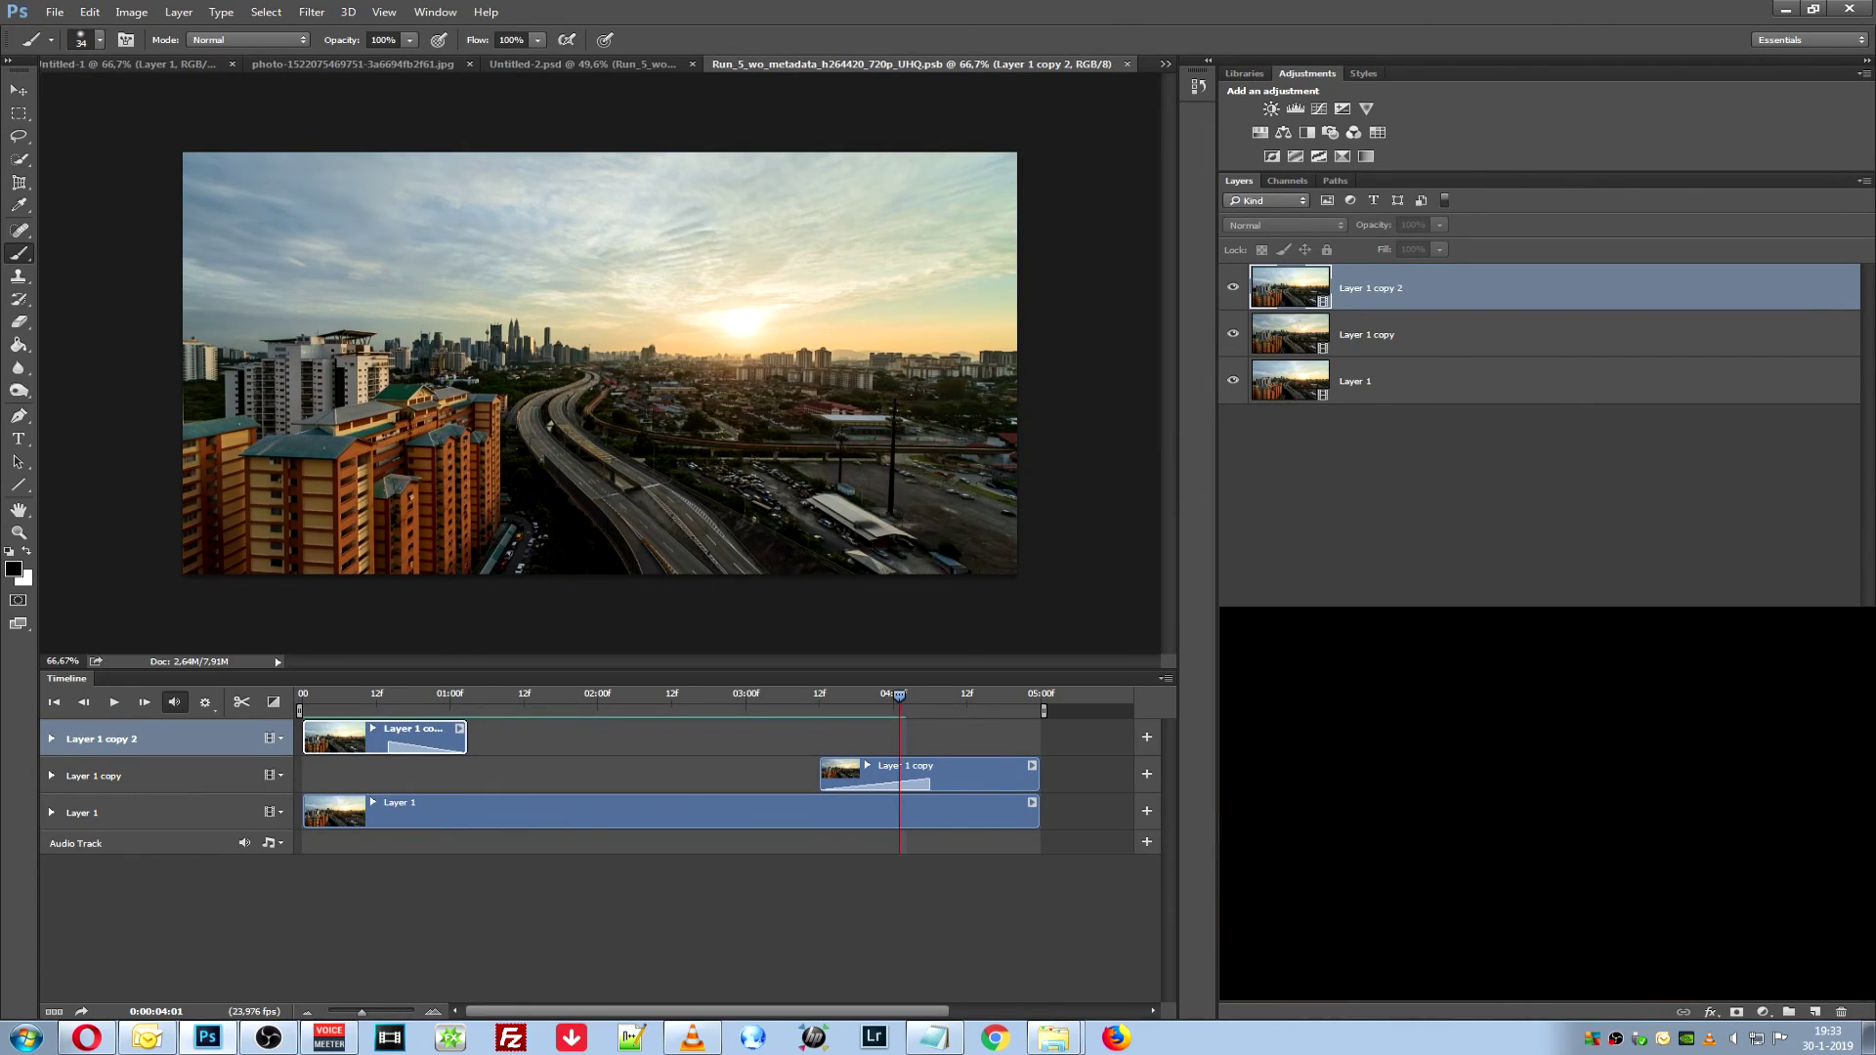
{"action": "left_click_drag", "start_coordinate": [899, 698], "coordinate": [647, 698]}
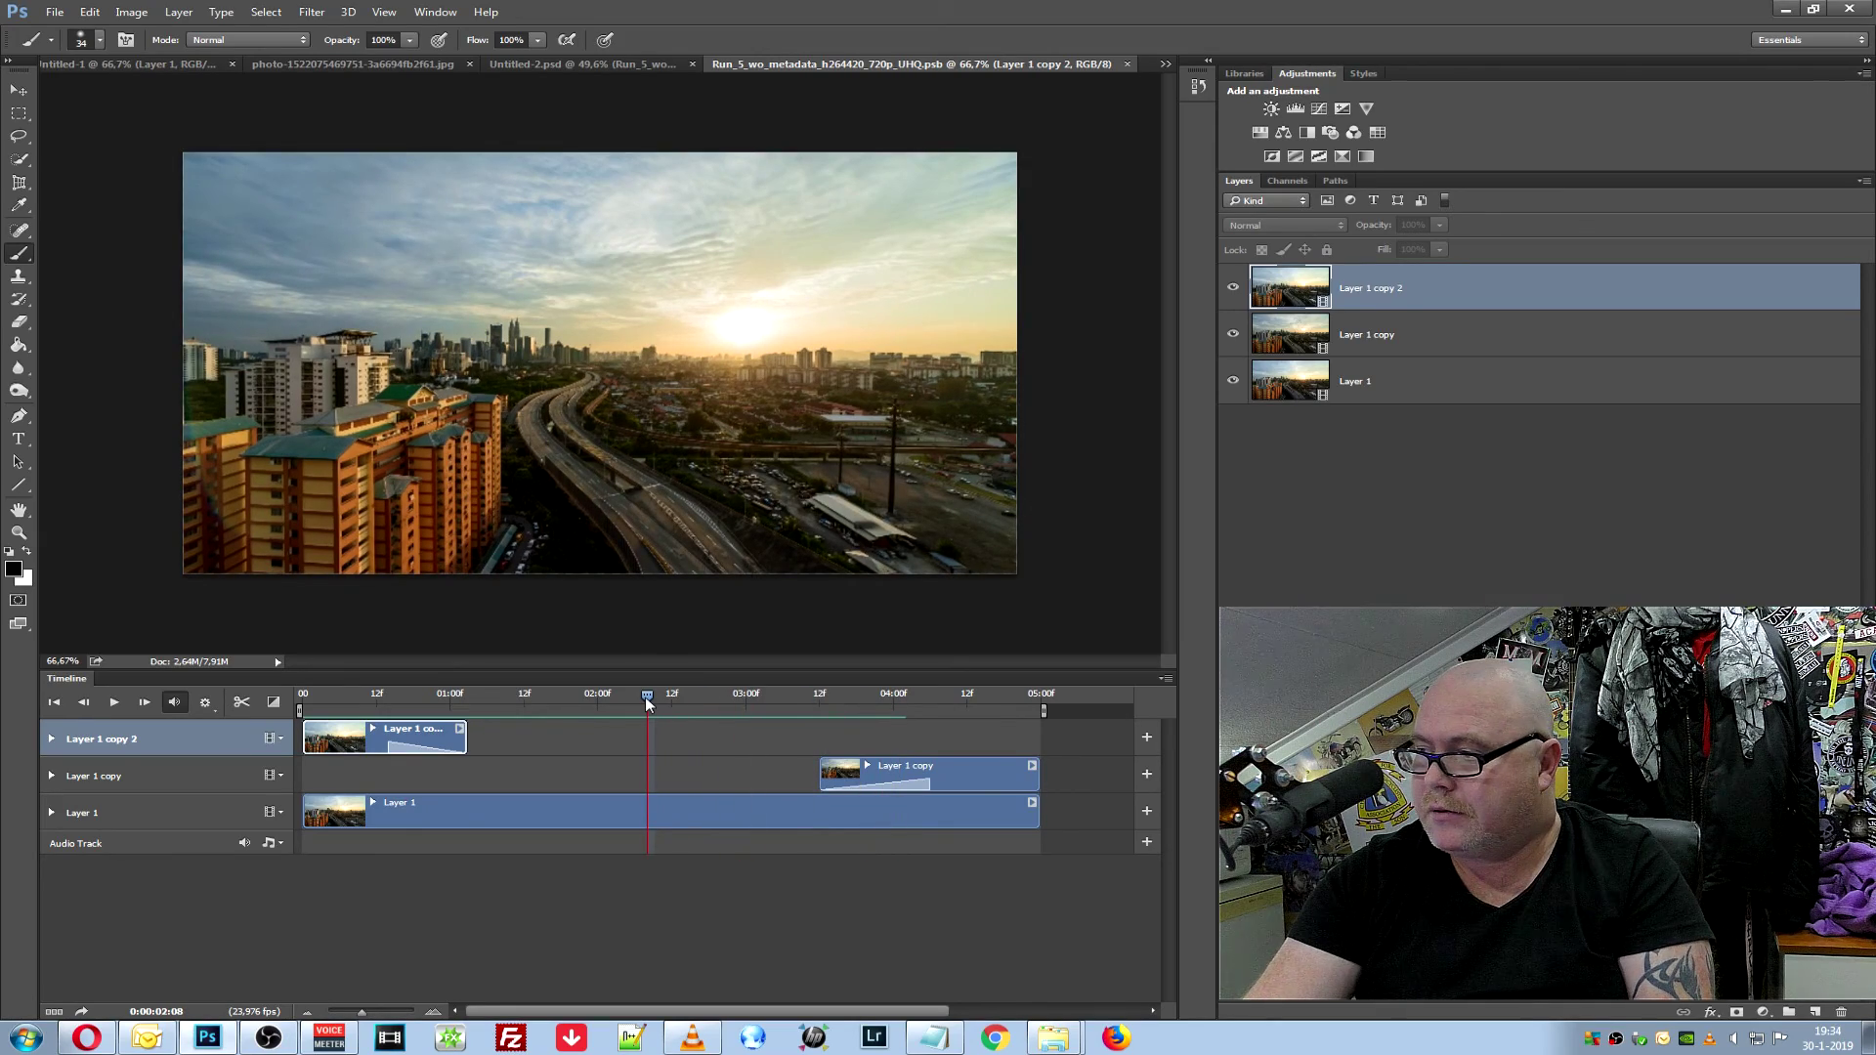
{"action": "left_click_drag", "start_coordinate": [646, 700], "coordinate": [626, 702]}
{"action": "key", "text": "Left"}
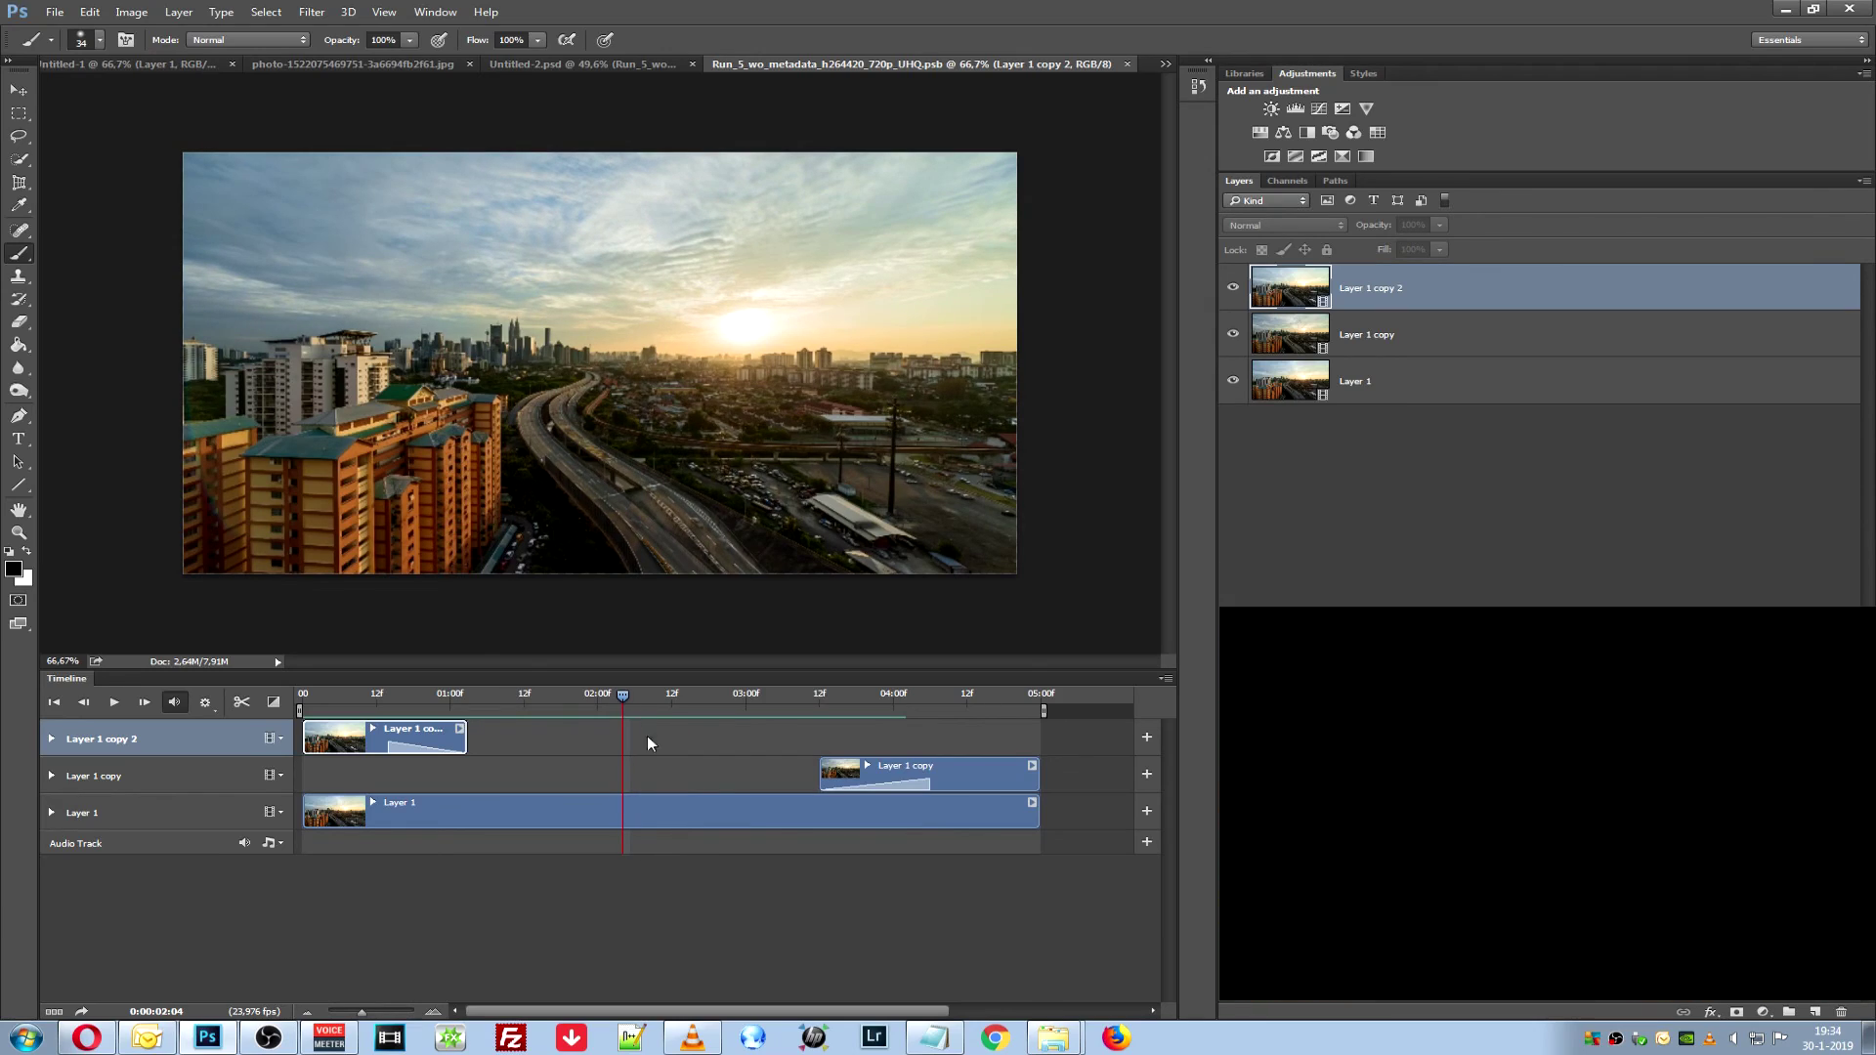
{"action": "left_click", "coordinate": [1127, 65]}
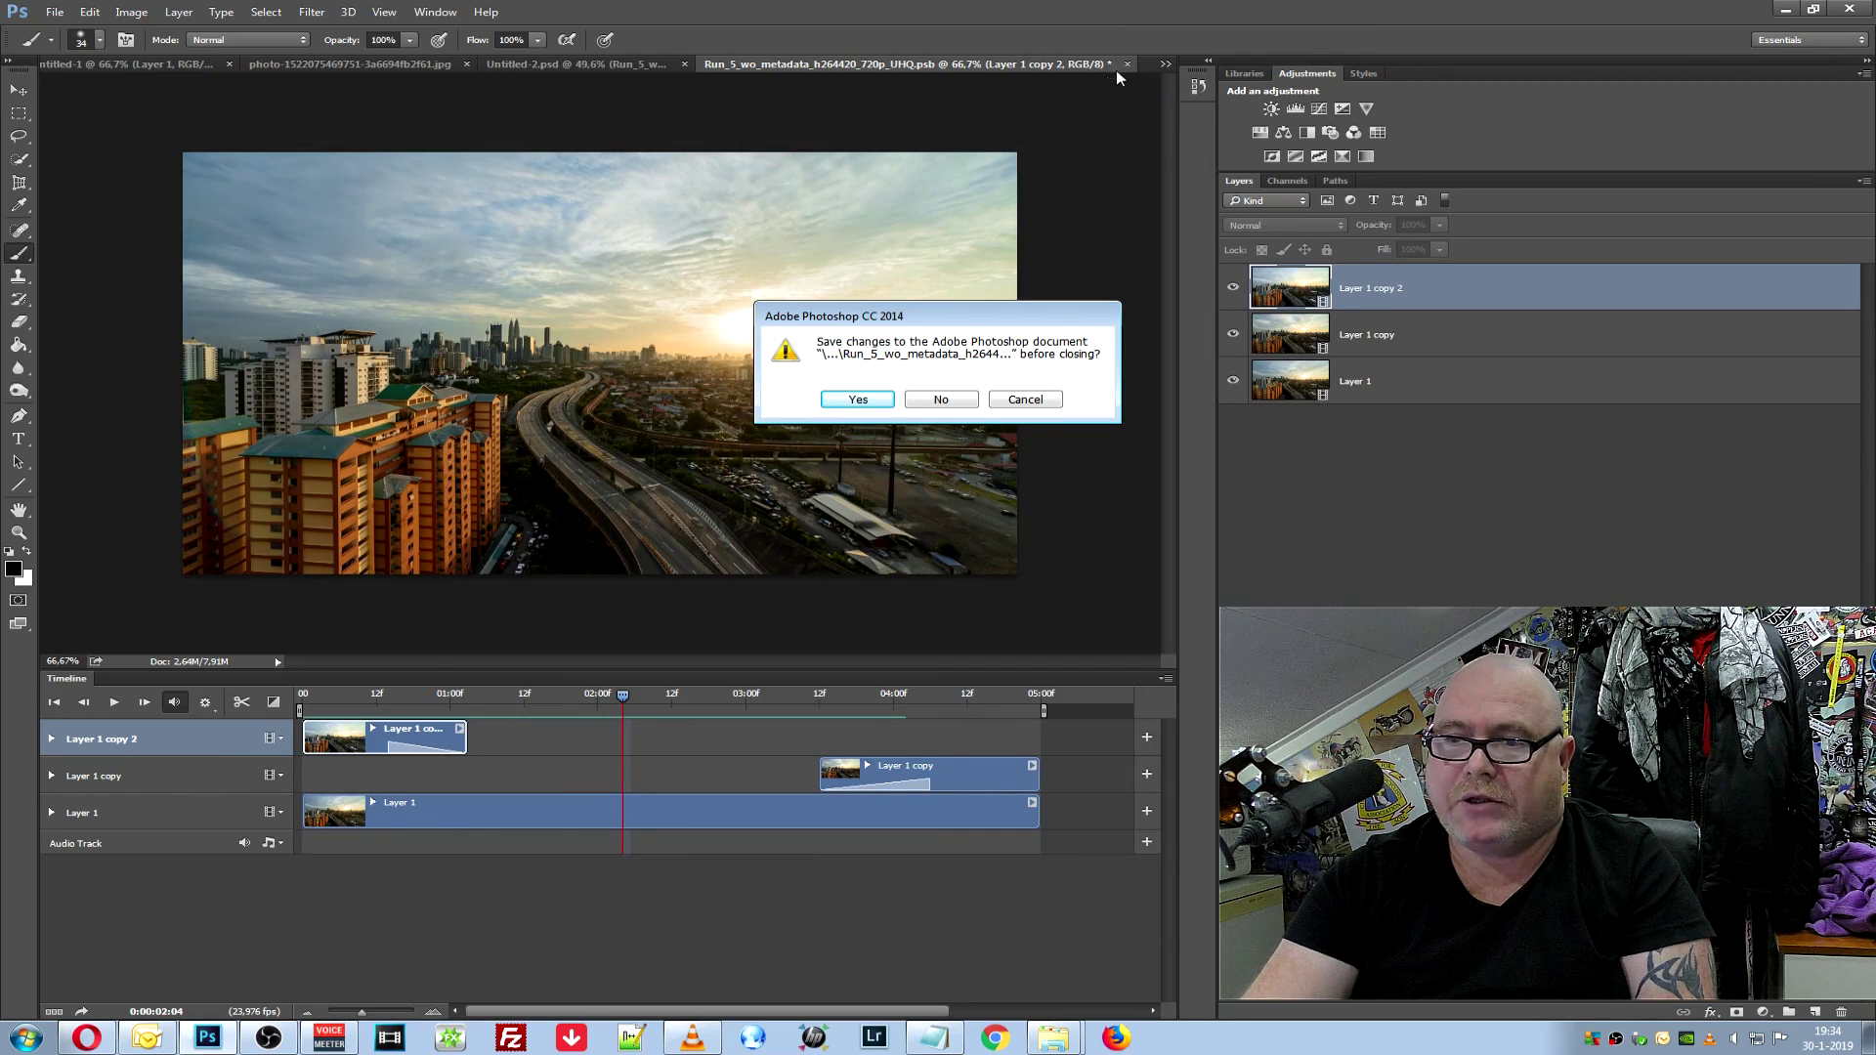
{"action": "left_click", "coordinate": [855, 401]}
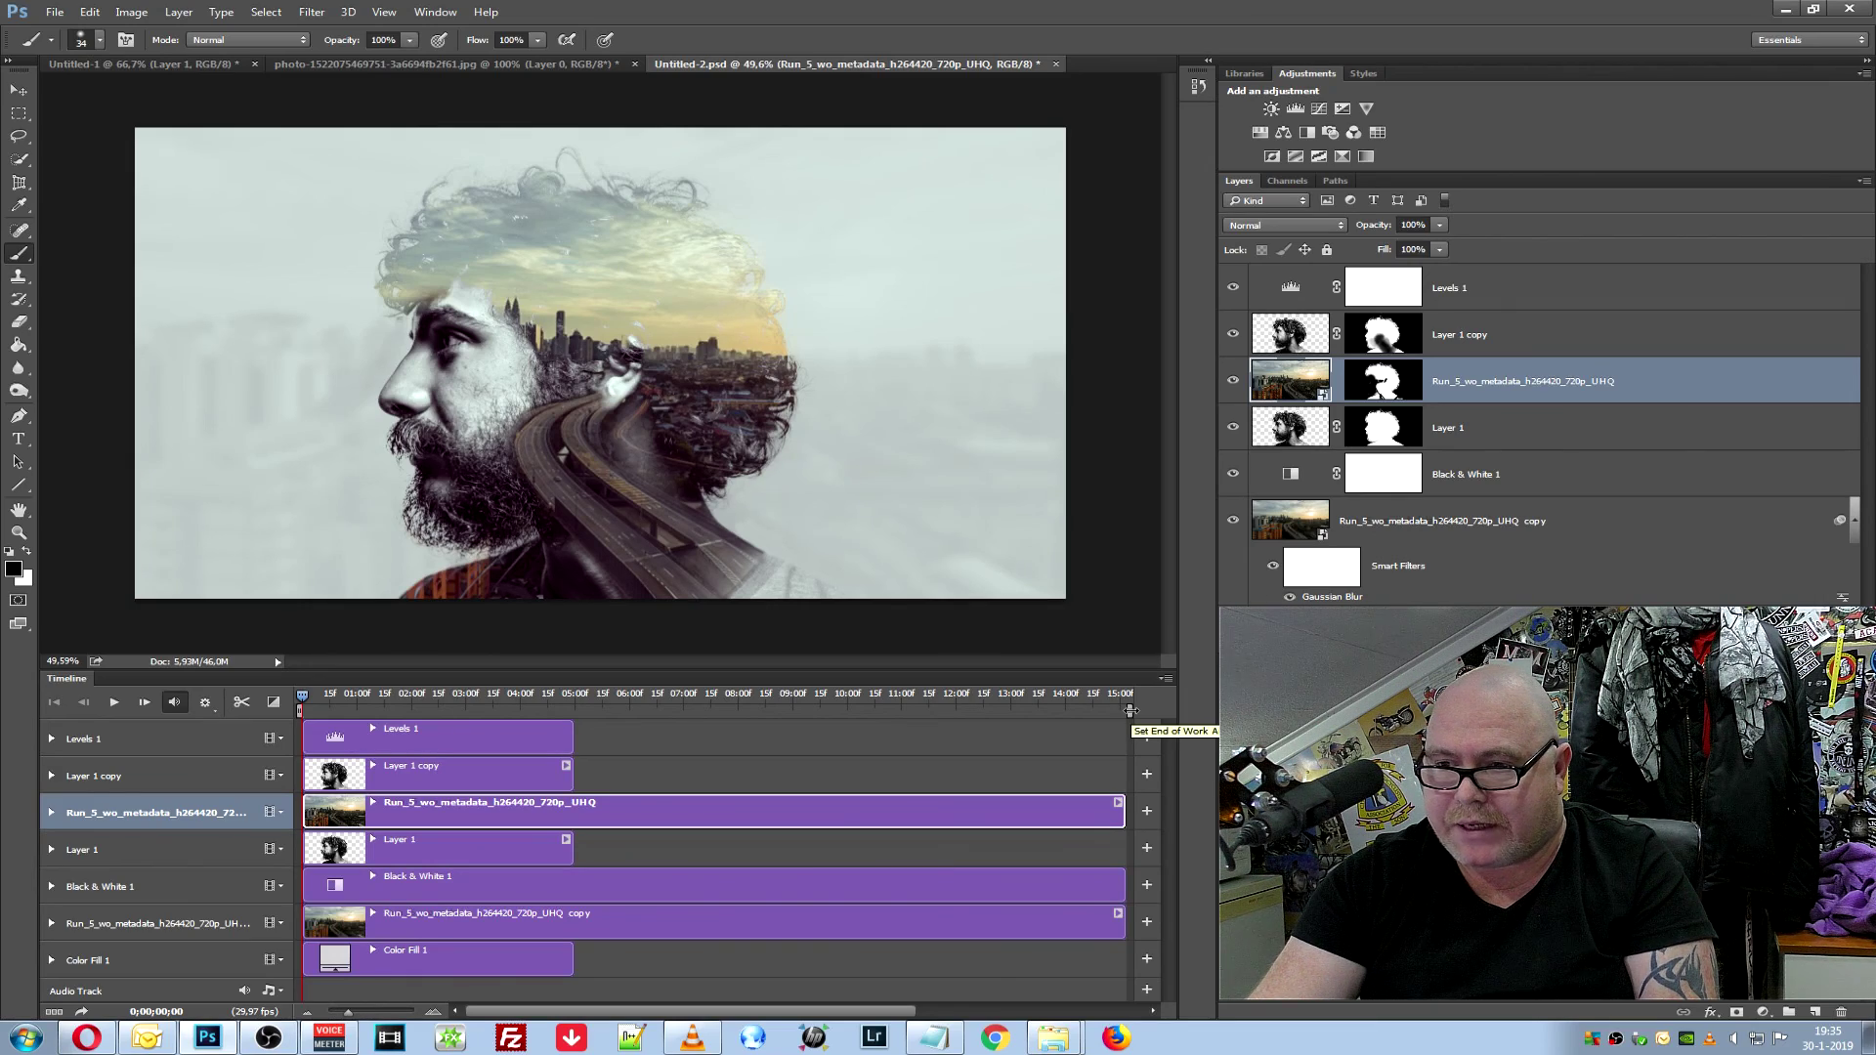
Shorten the Untitled-2 work area to about five seconds and trim the timelapse clip to match
{"action": "left_click_drag", "start_coordinate": [1131, 710], "coordinate": [584, 743]}
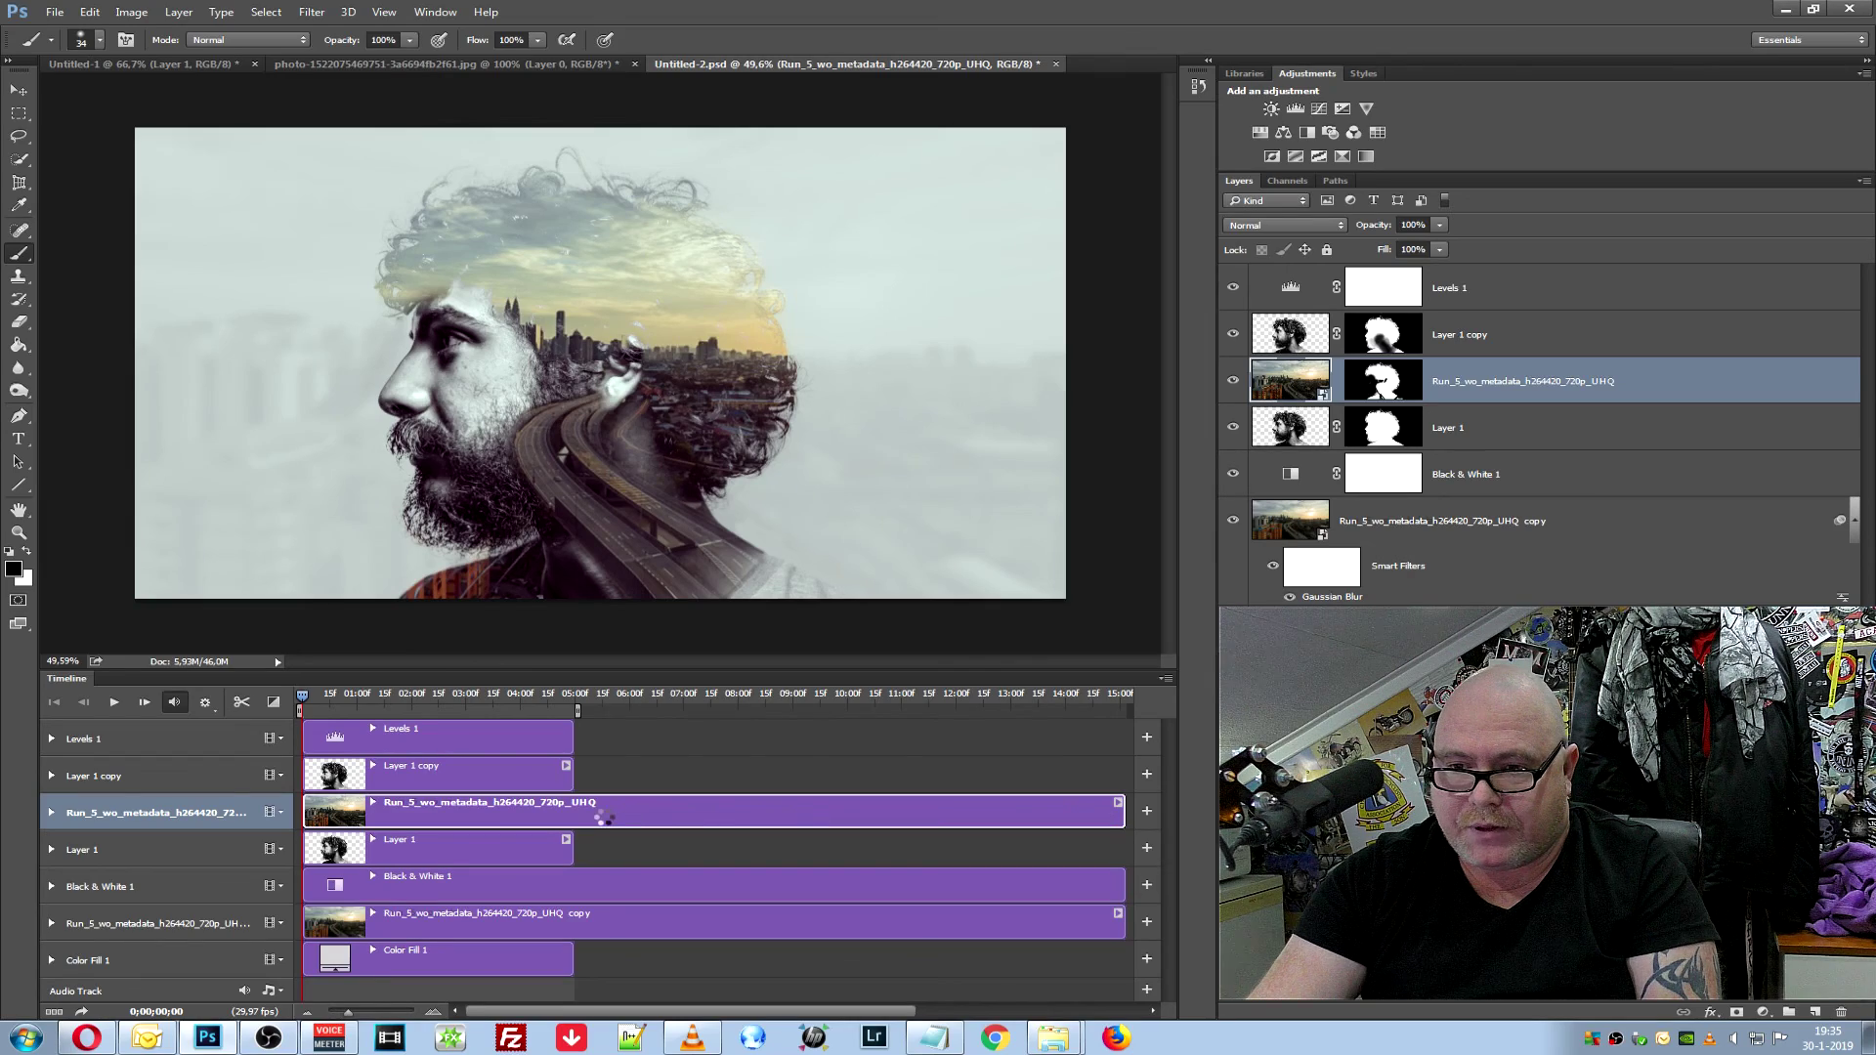
{"action": "mouse_move", "coordinate": [598, 813]}
{"action": "left_click_drag", "start_coordinate": [598, 816], "coordinate": [601, 816]}
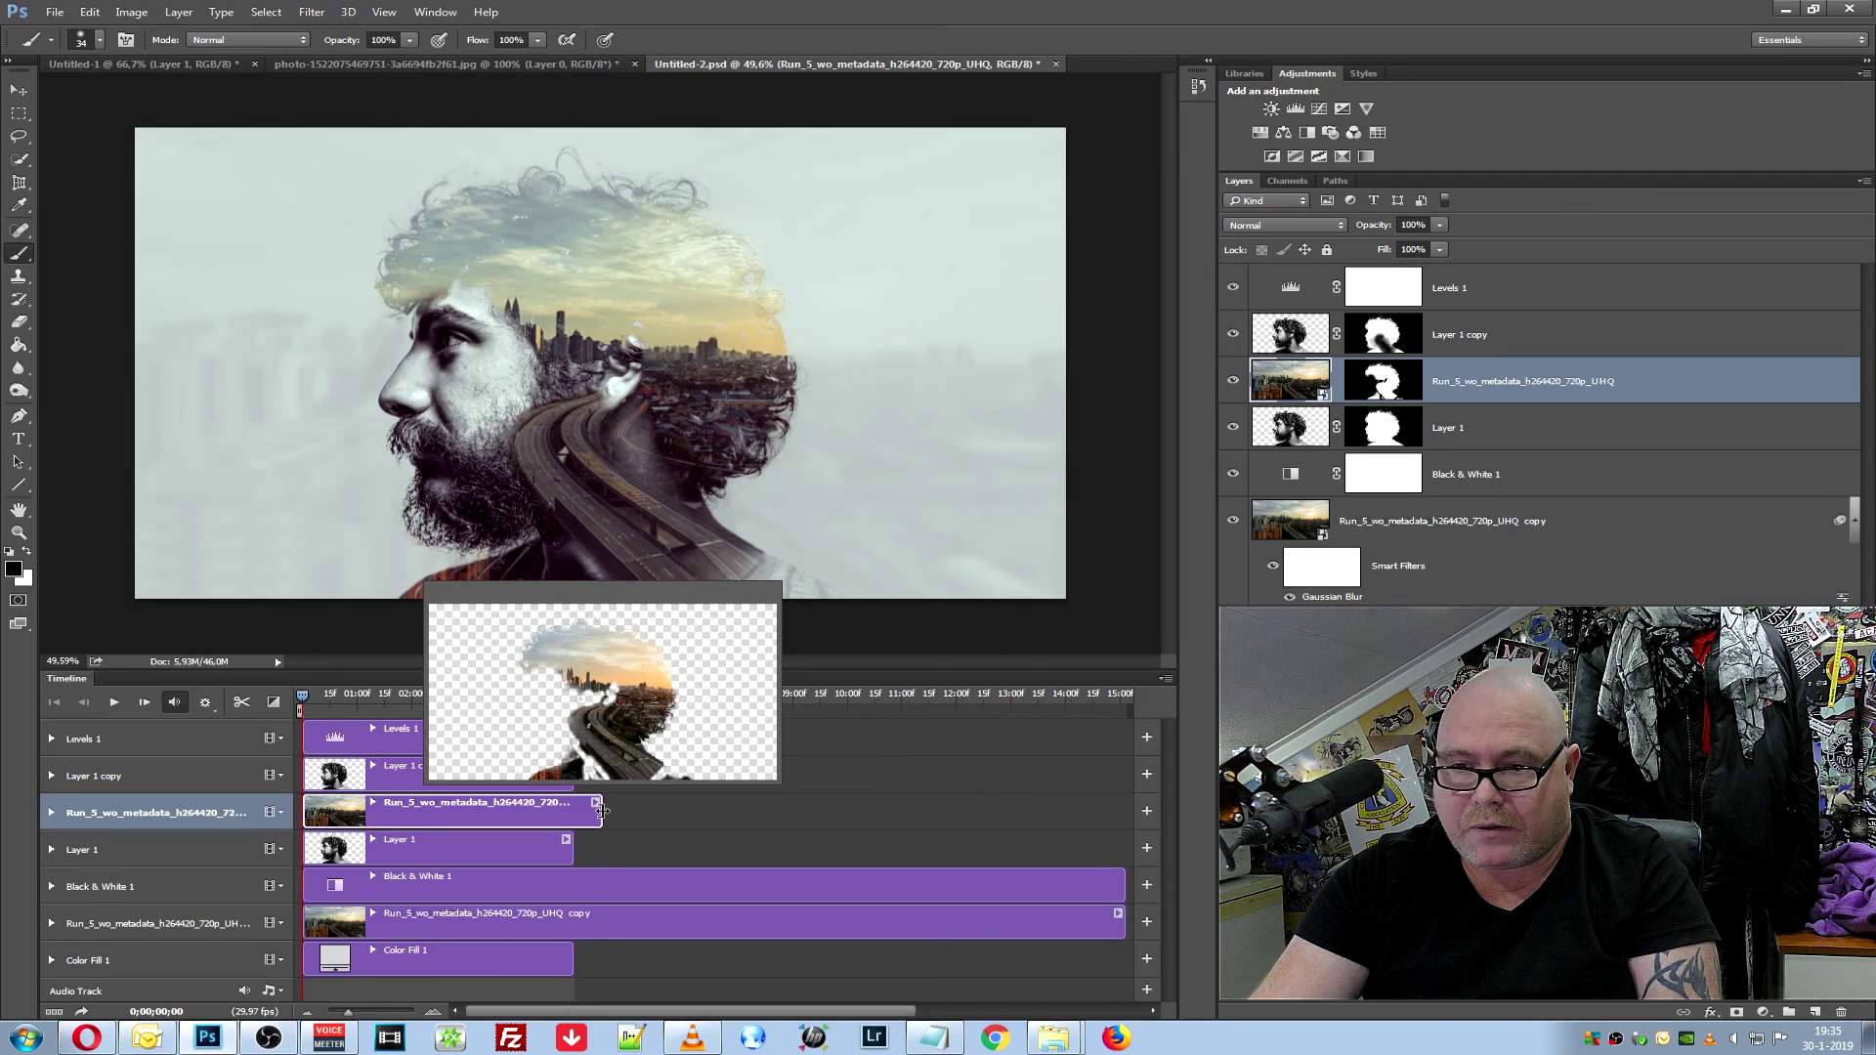
{"action": "left_click_drag", "start_coordinate": [589, 809], "coordinate": [575, 810]}
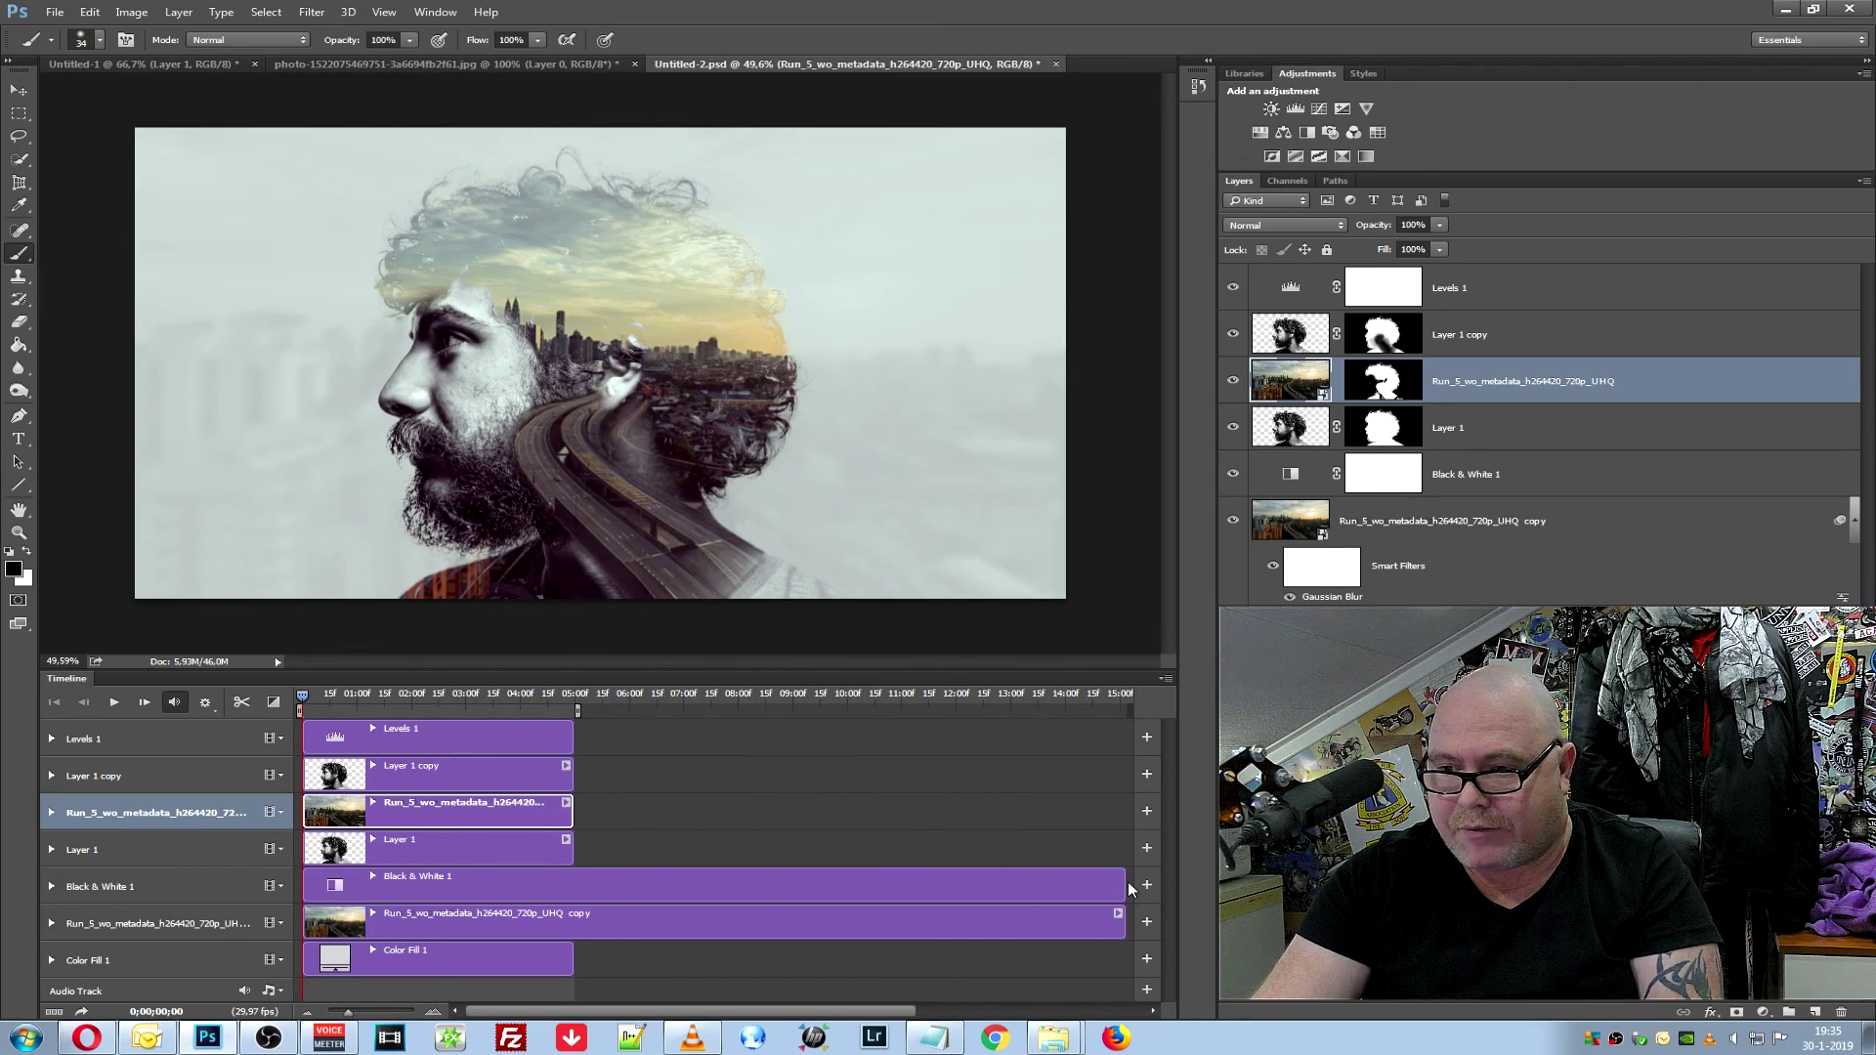
Trim the Black & White 1 and timelapse copy clips to end near five seconds
{"action": "left_click_drag", "start_coordinate": [1125, 885], "coordinate": [573, 896]}
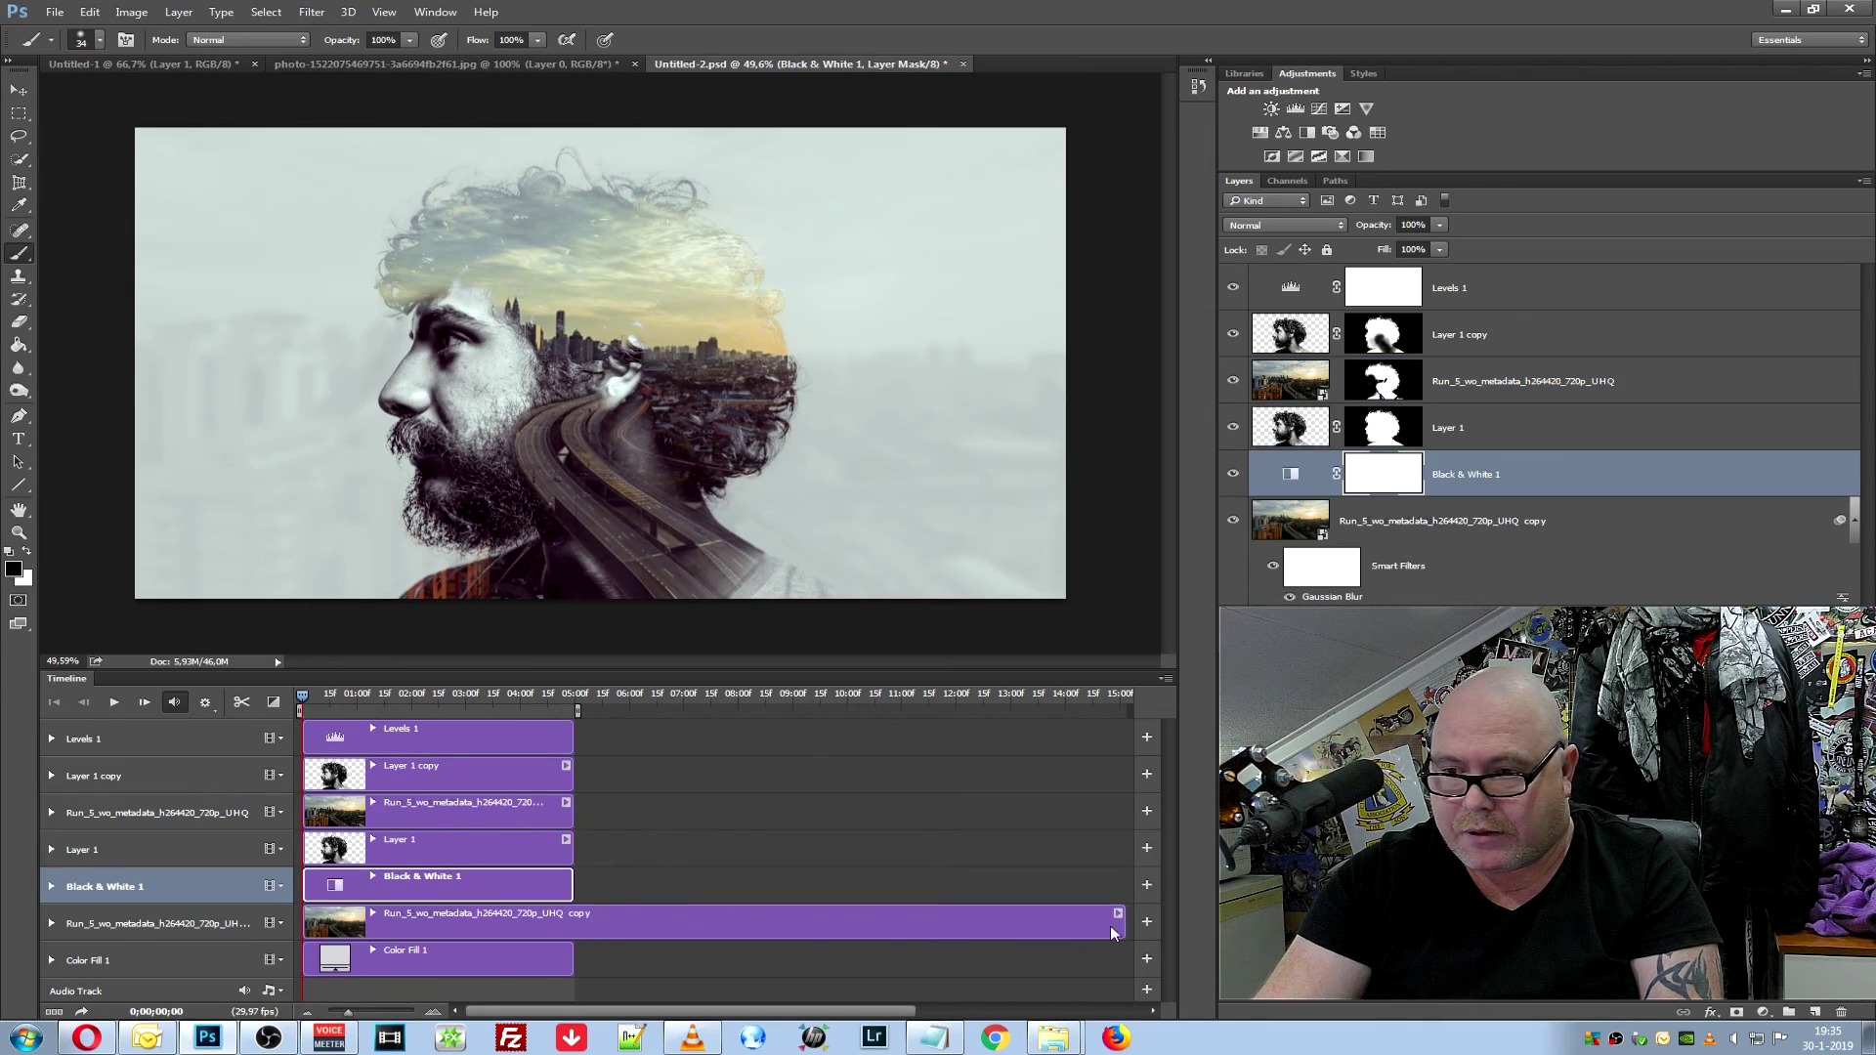
{"action": "left_click_drag", "start_coordinate": [1120, 923], "coordinate": [583, 923]}
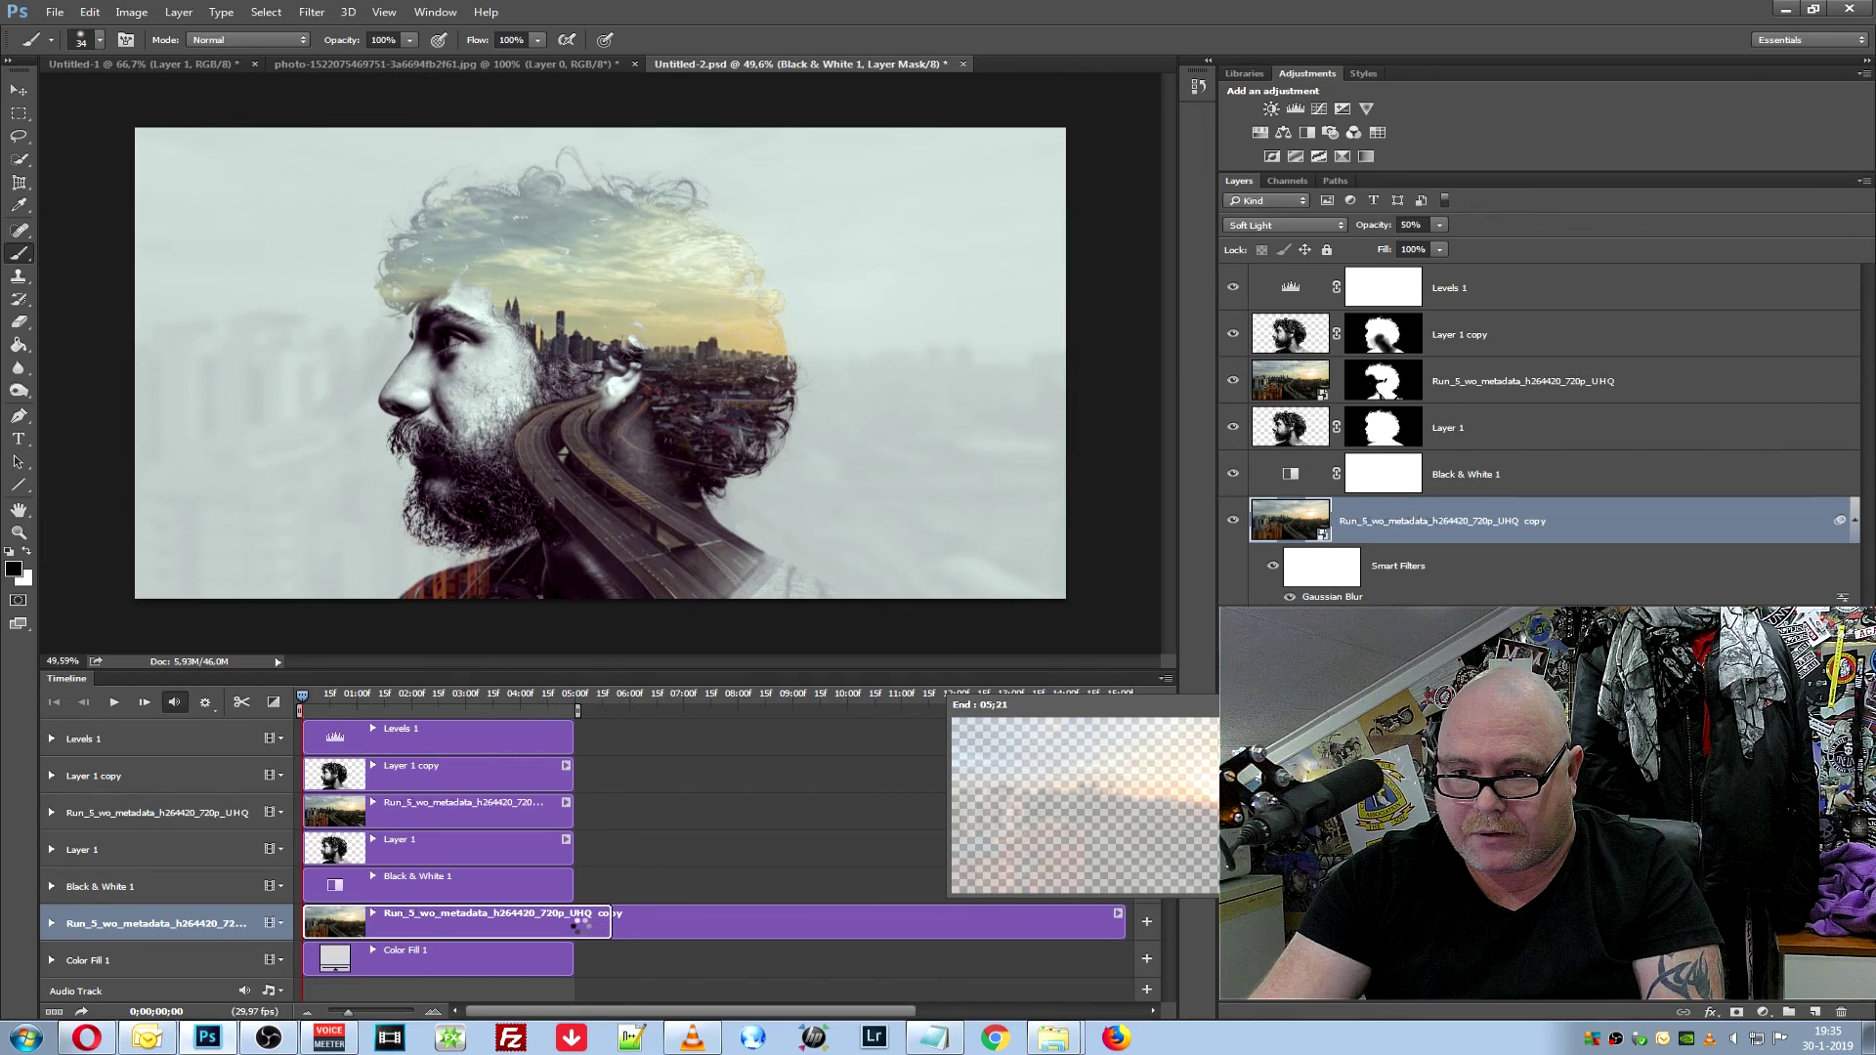
{"action": "left_click_drag", "start_coordinate": [583, 923], "coordinate": [582, 925]}
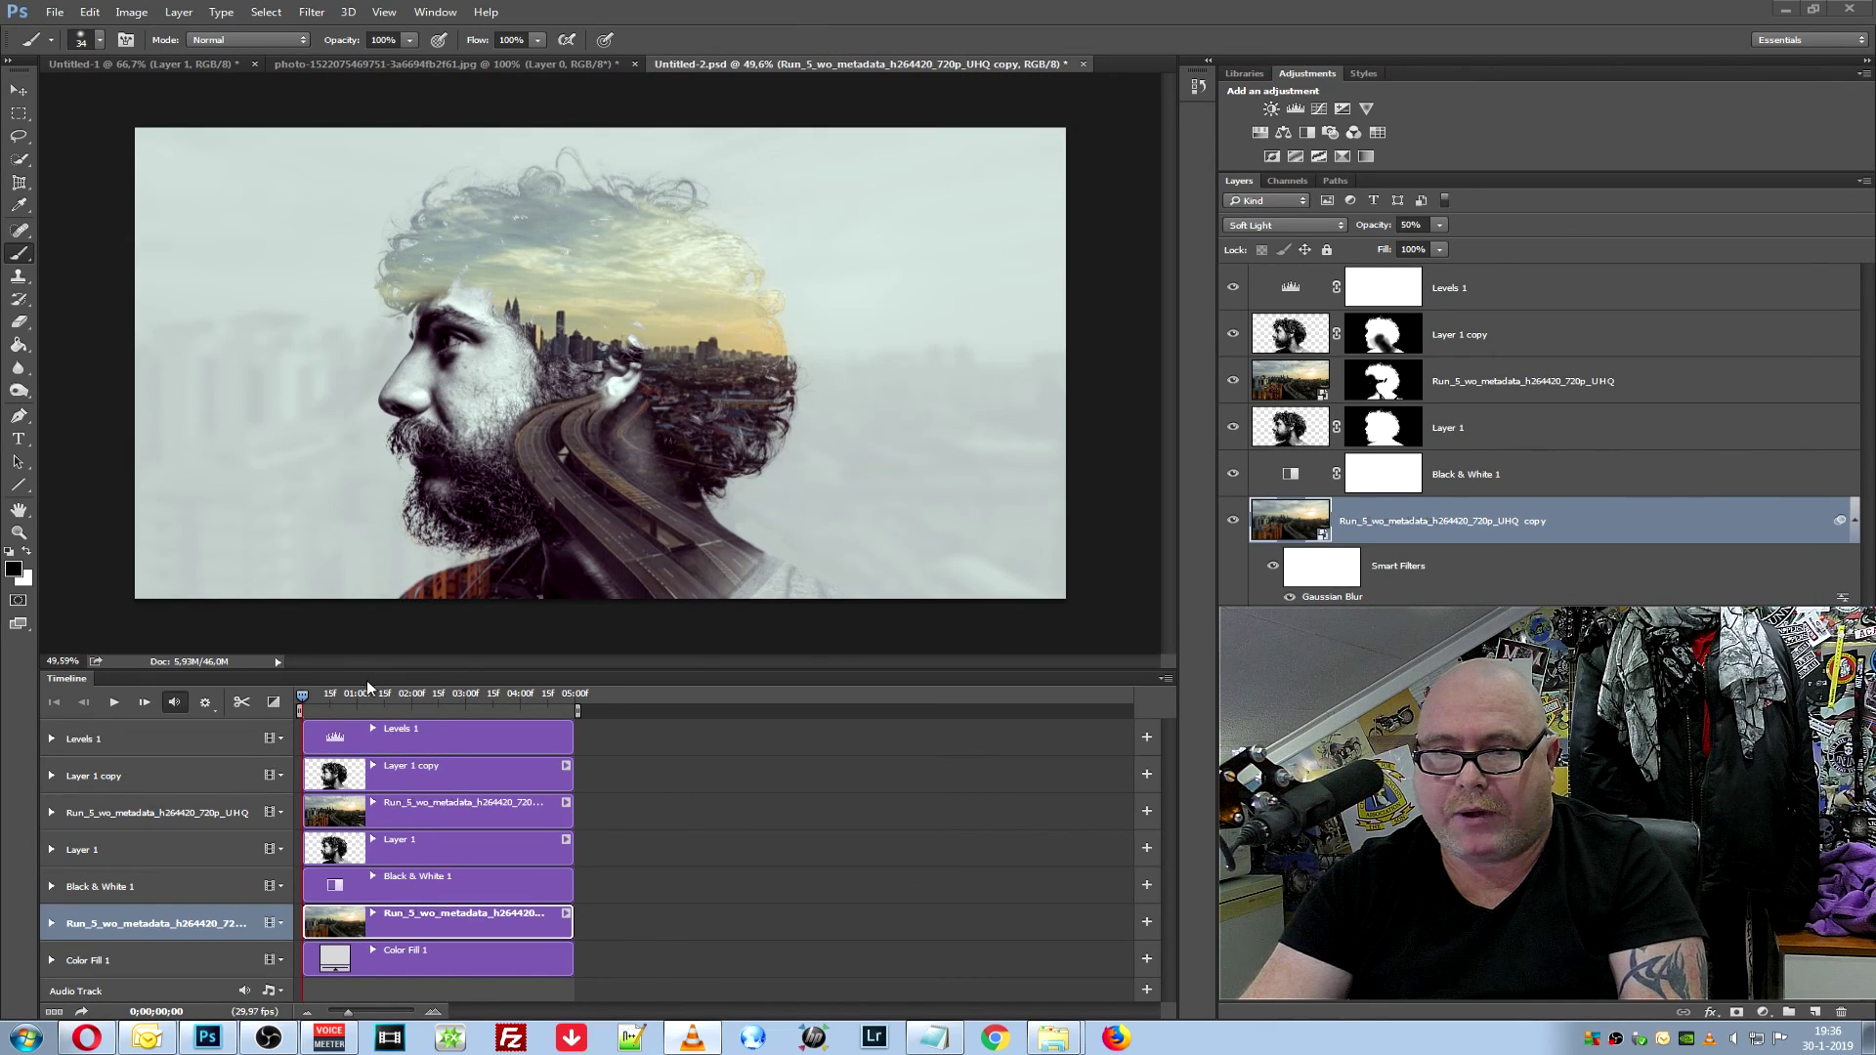
{"action": "left_click", "coordinate": [110, 704]}
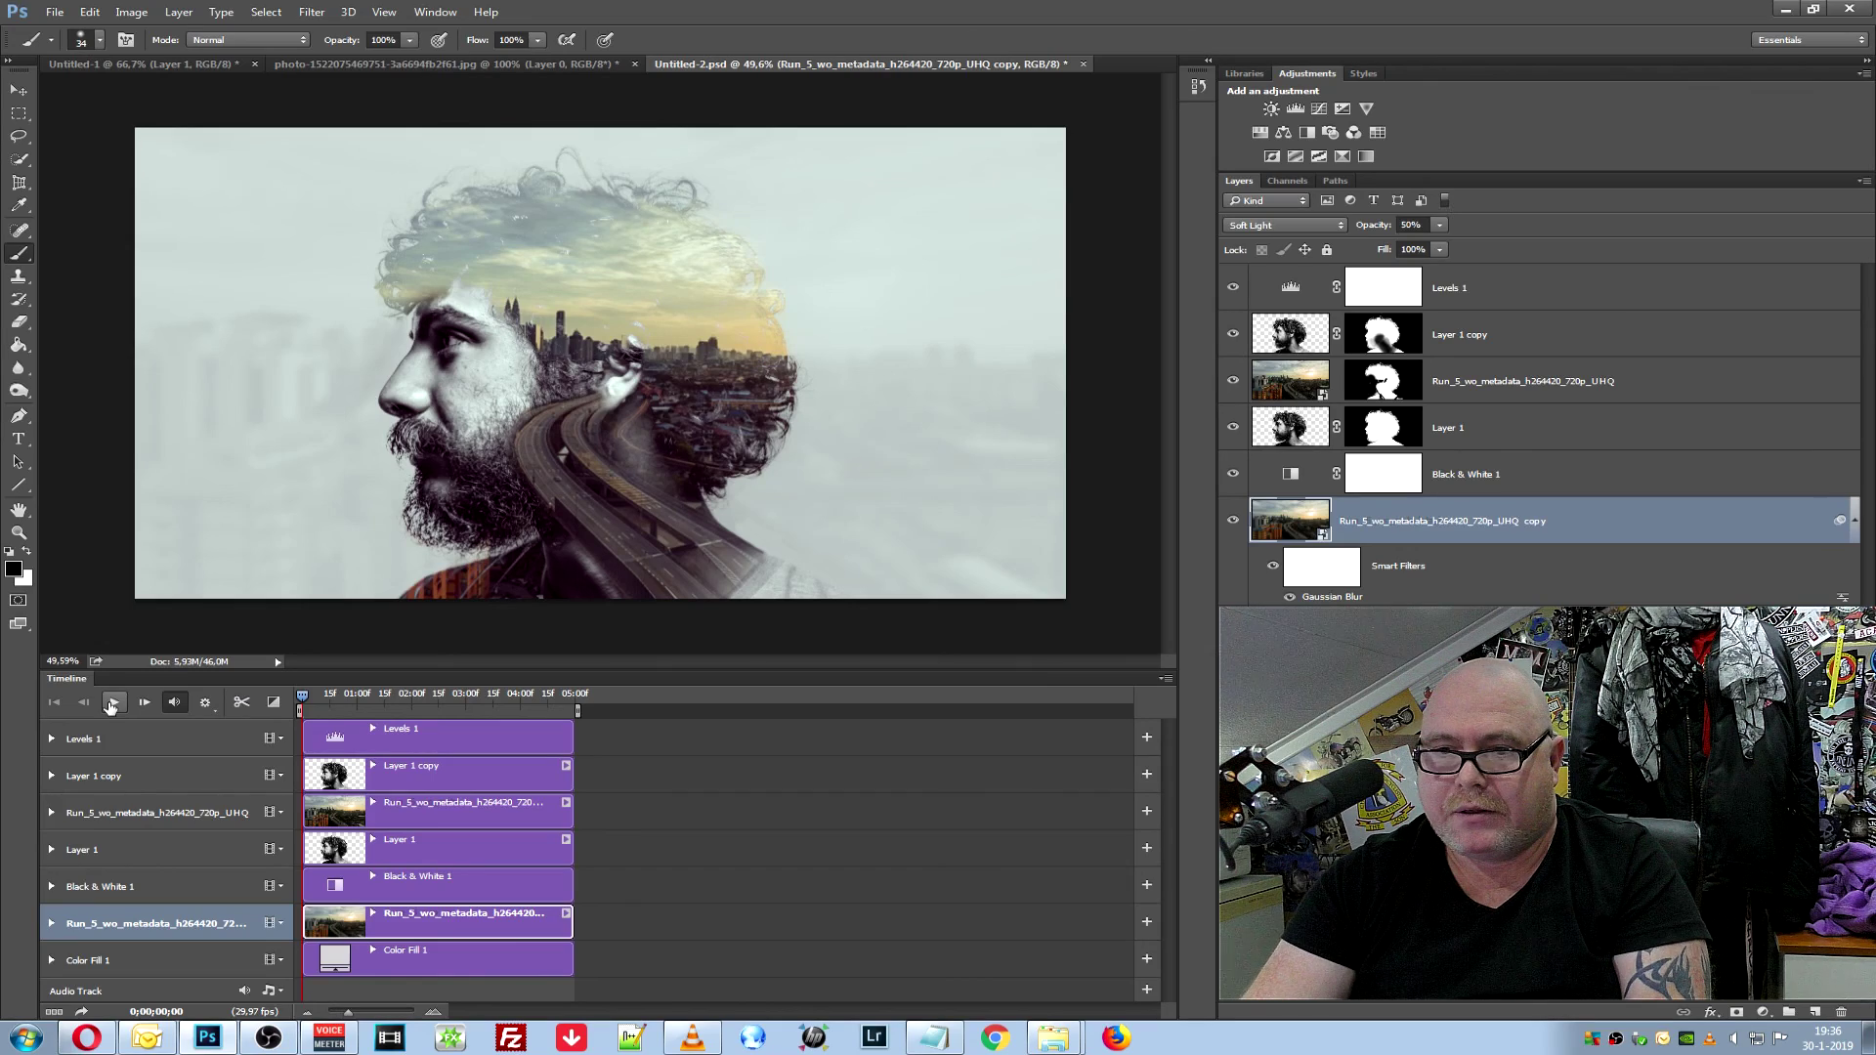
Preview the five-second animation, then select the Run_5_wo_metadata_h264420_720p_UHQ city video layer
{"action": "left_click", "coordinate": [110, 703]}
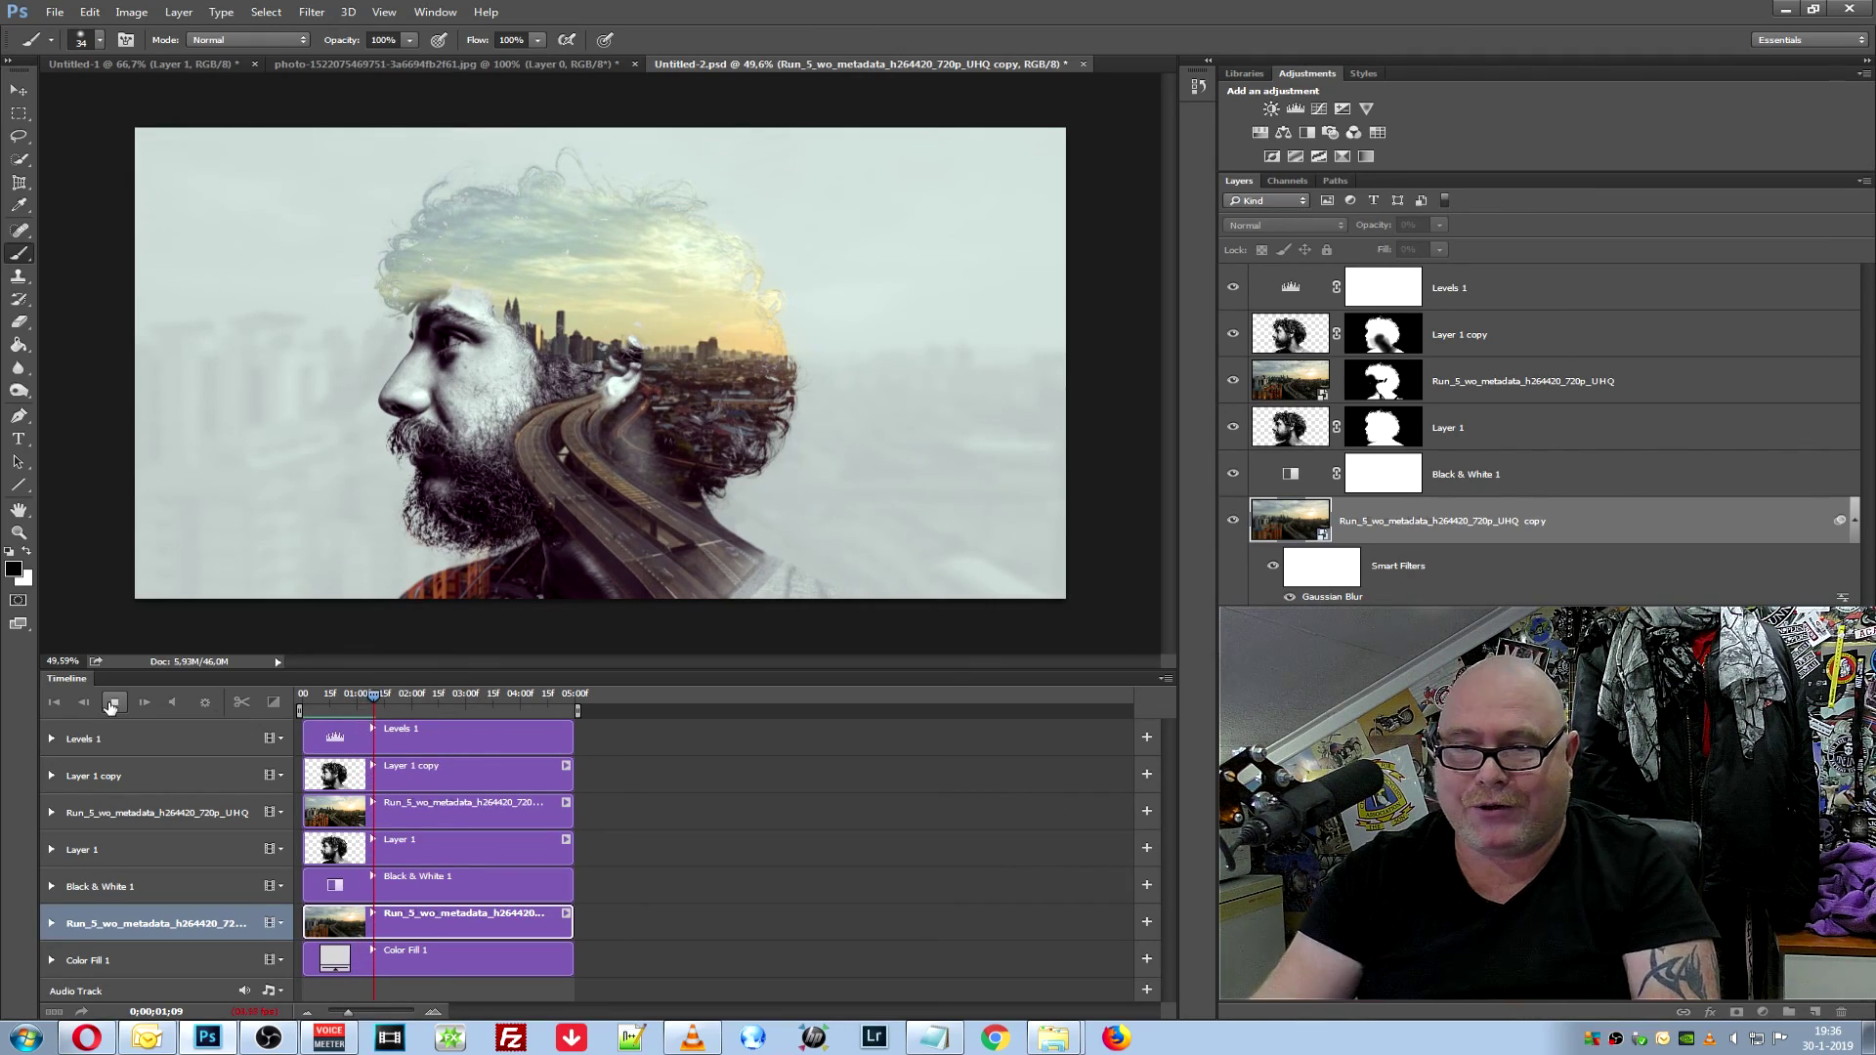
{"action": "left_click", "coordinate": [111, 702]}
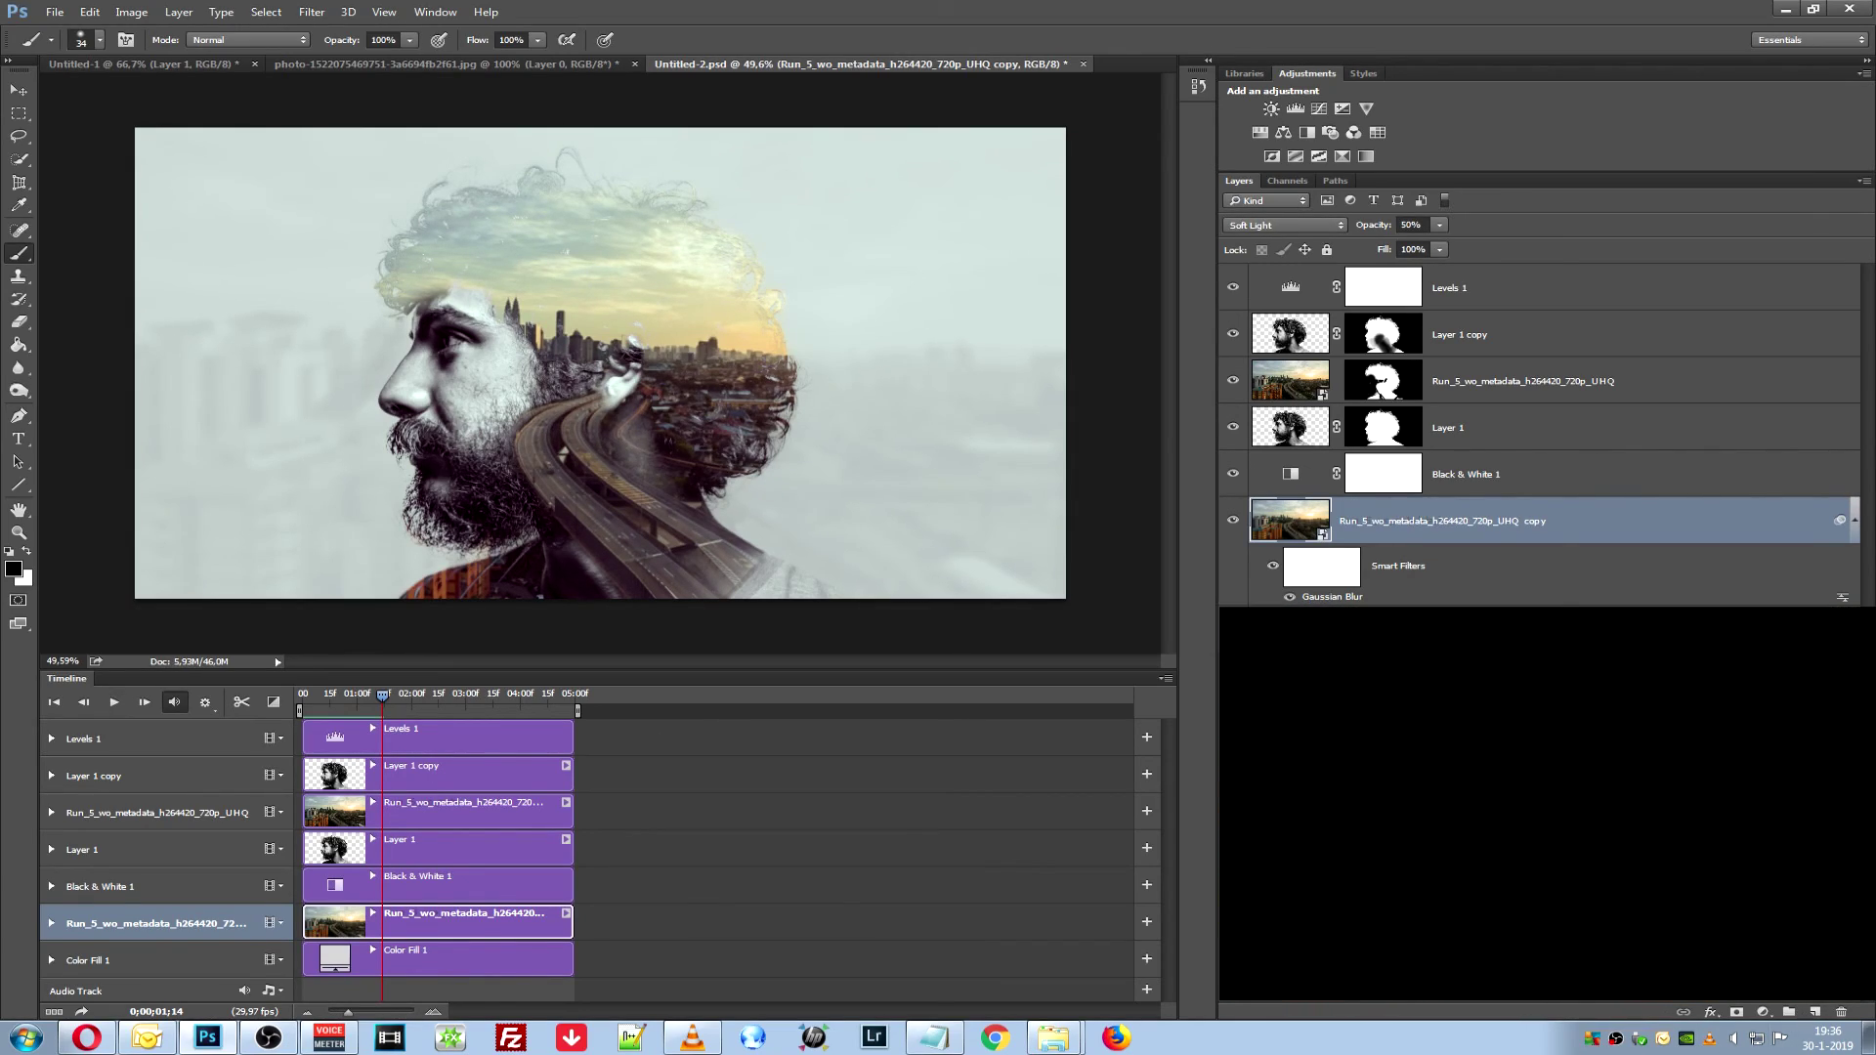
{"action": "left_click", "coordinate": [900, 812]}
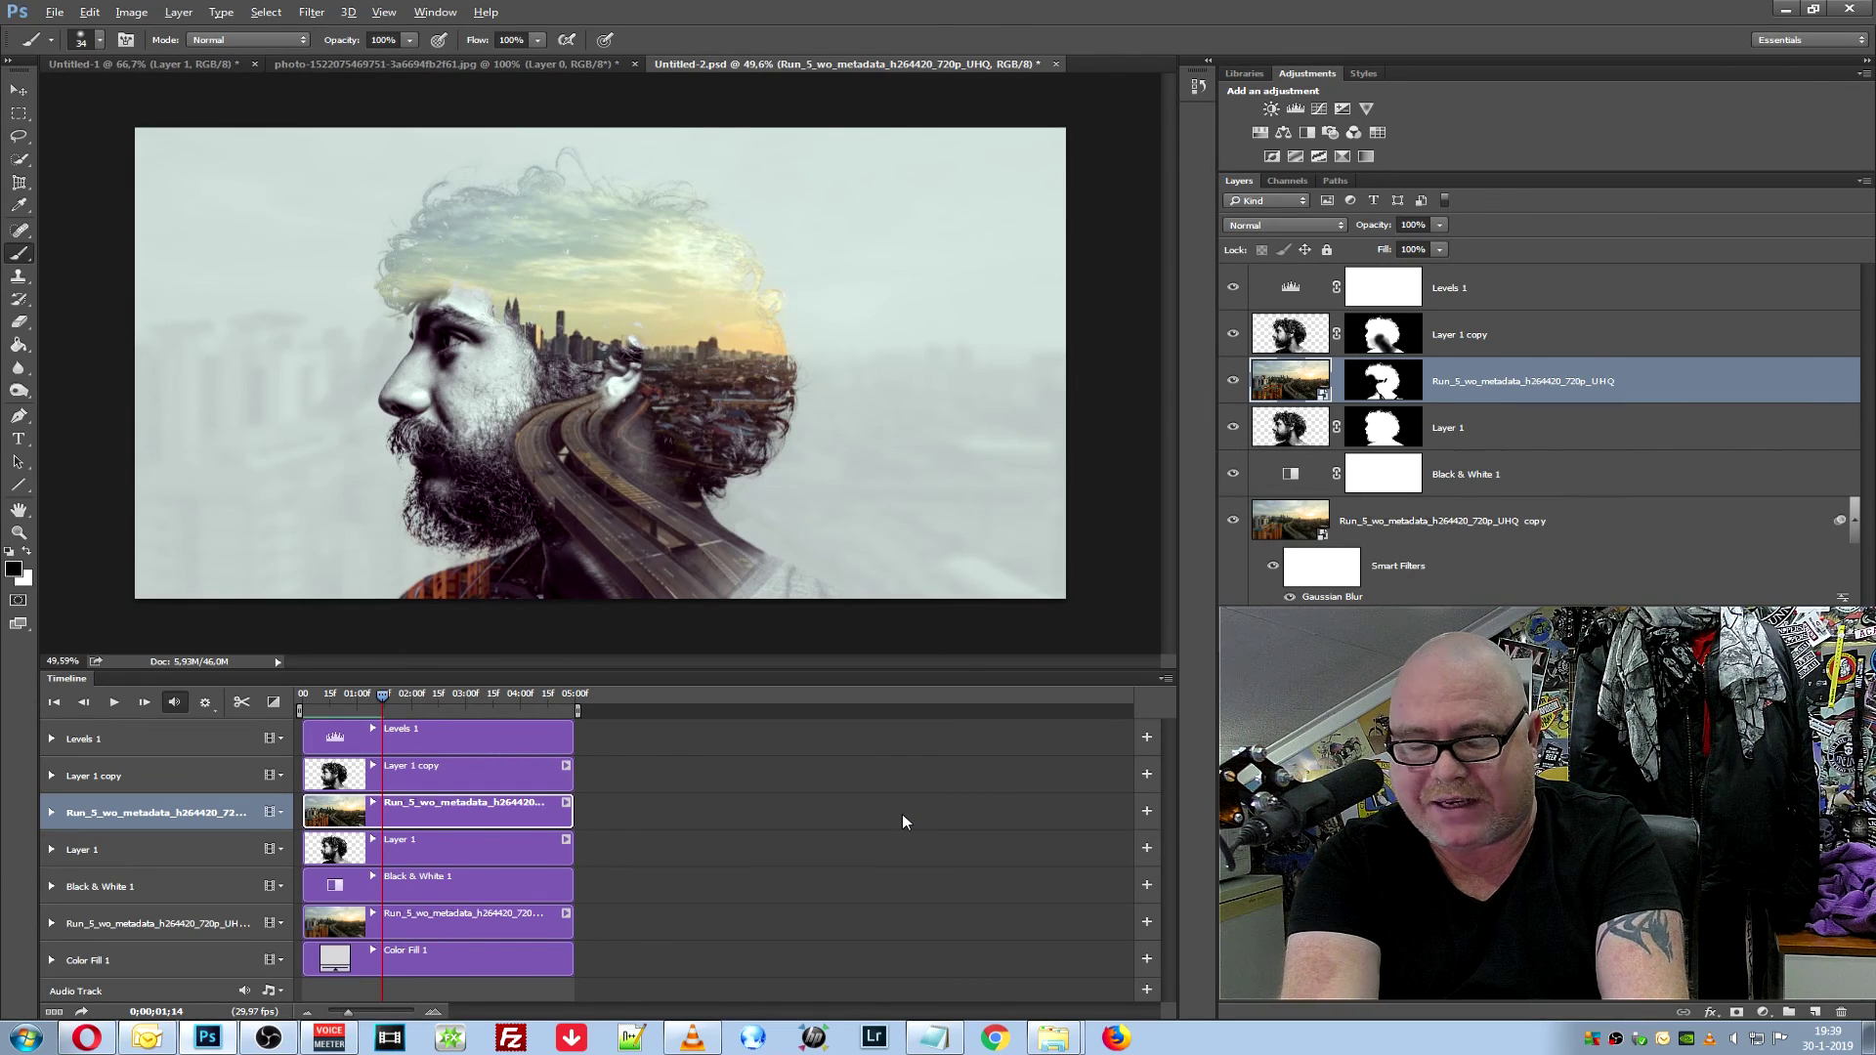
{"action": "key", "text": "ctrl+alt+shift+s"}
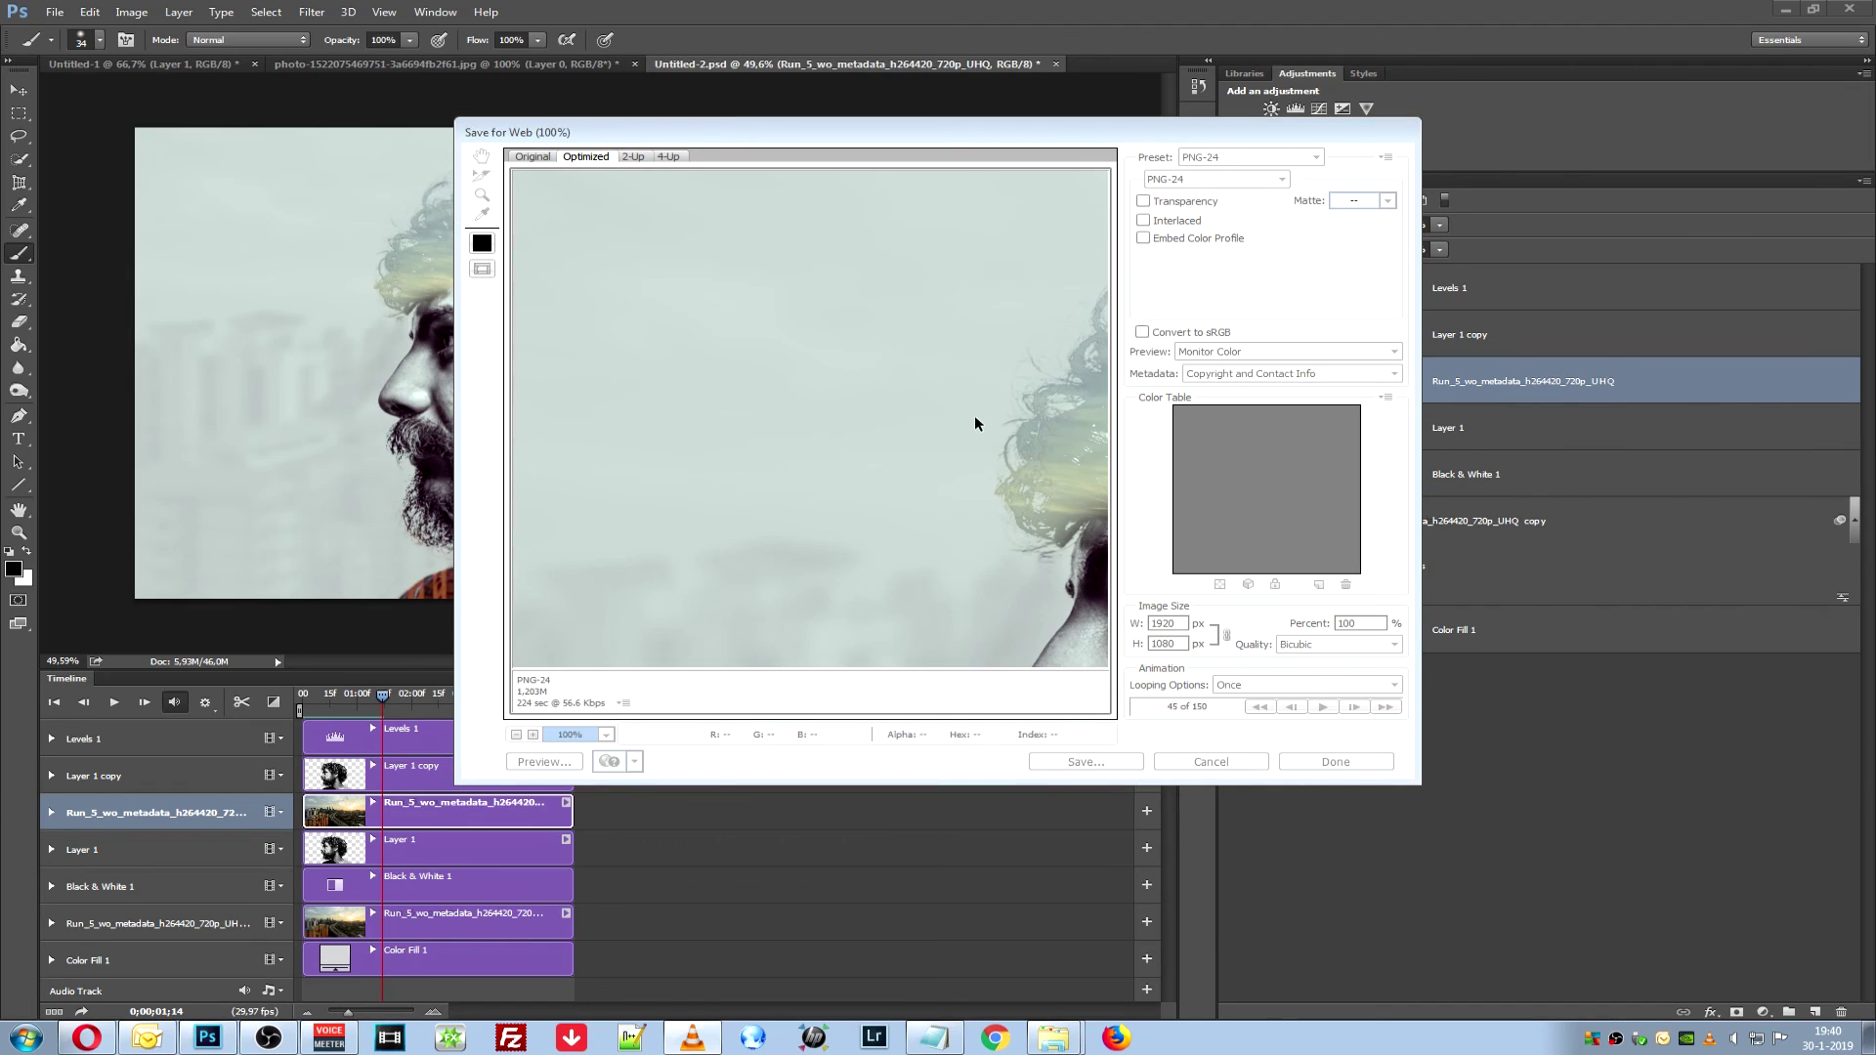
Pan the Save for Web preview onto the face and set the export format to GIF
{"action": "left_click_drag", "start_coordinate": [987, 426], "coordinate": [659, 316]}
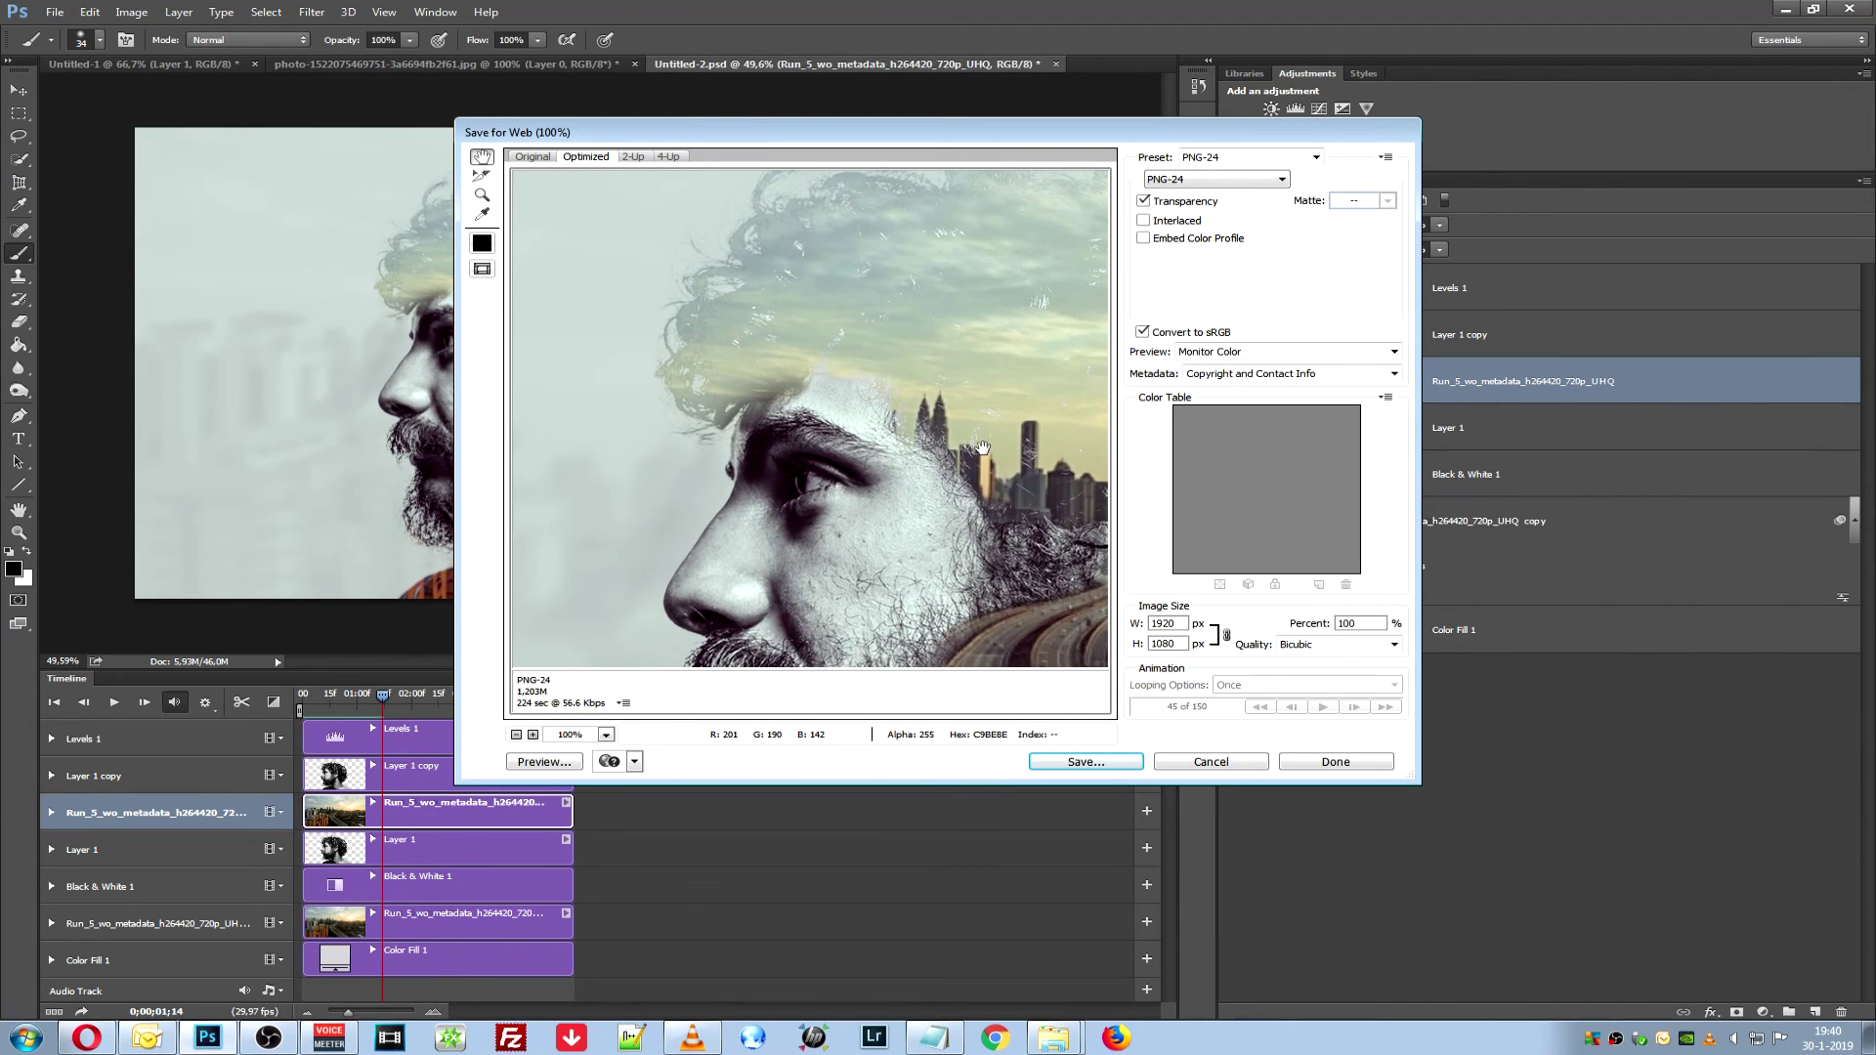
{"action": "mouse_move", "coordinate": [982, 448]}
{"action": "left_mouse_down"}
{"action": "mouse_move", "coordinate": [796, 408]}
{"action": "mouse_move", "coordinate": [816, 419]}
{"action": "left_mouse_up"}
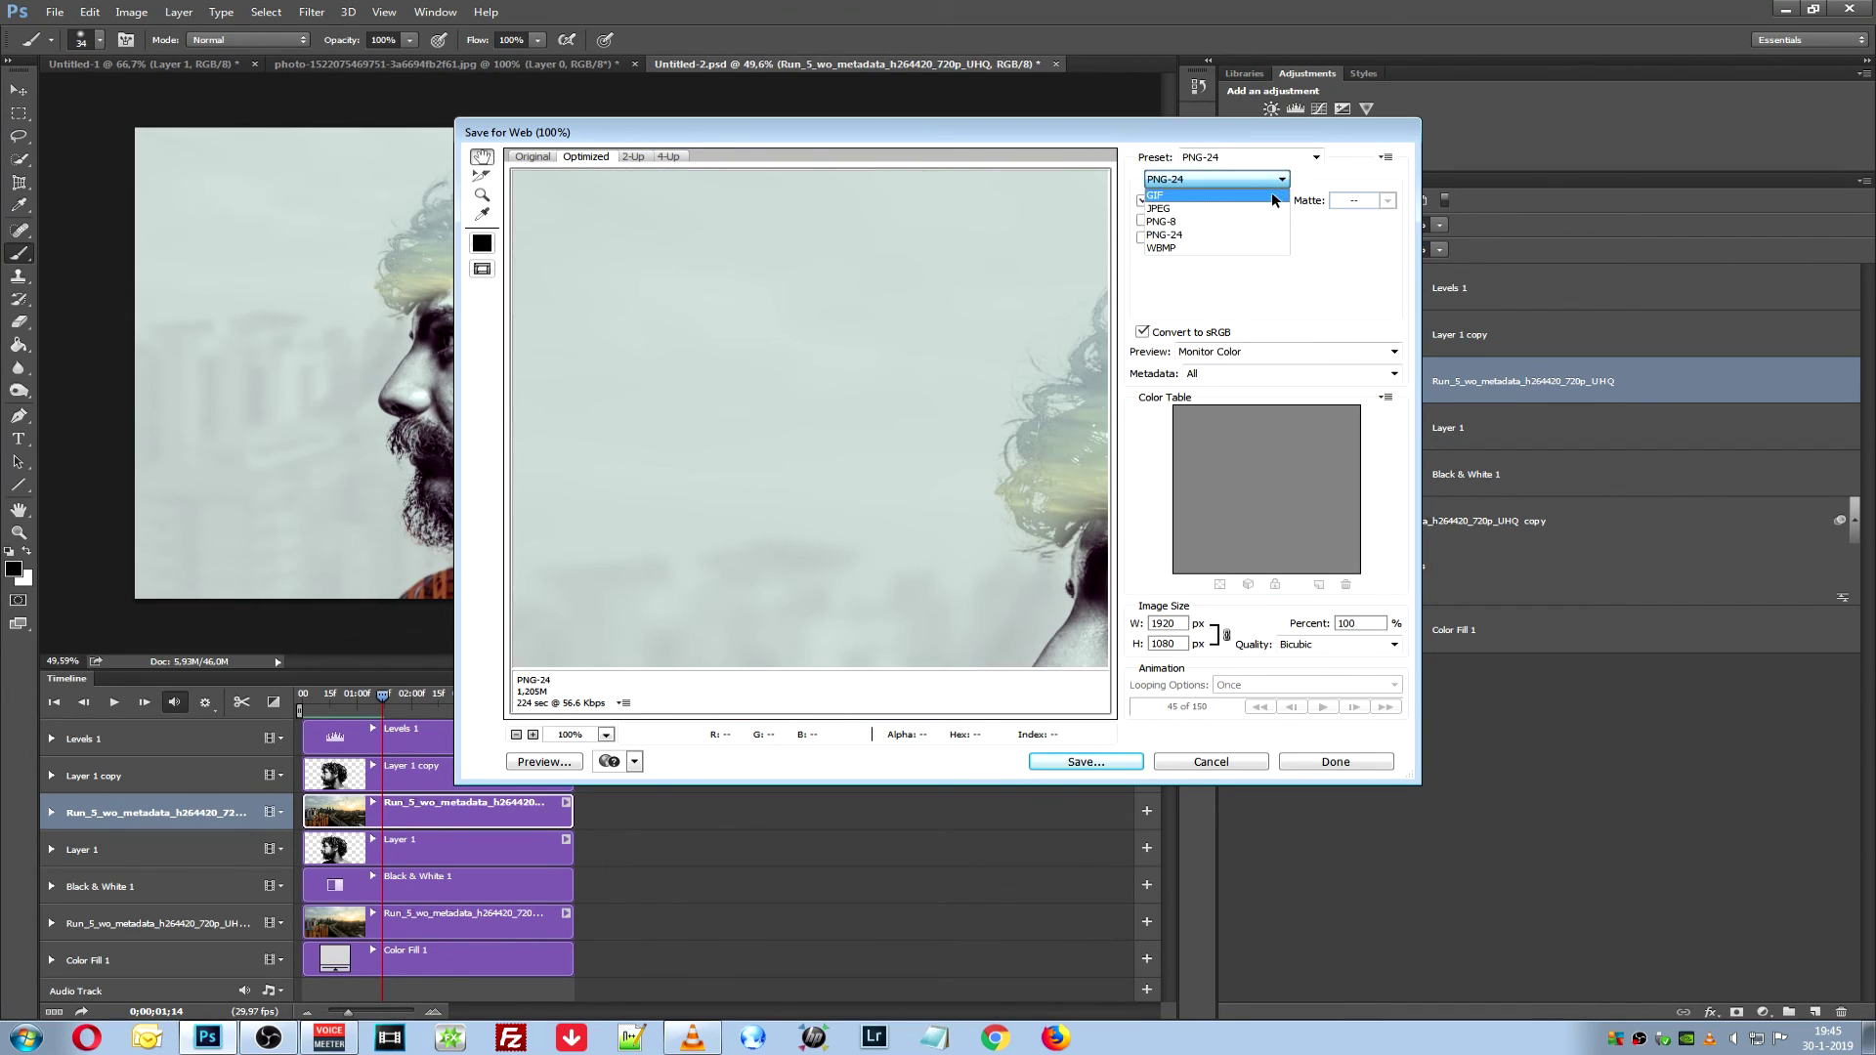
{"action": "left_click", "coordinate": [1272, 194]}
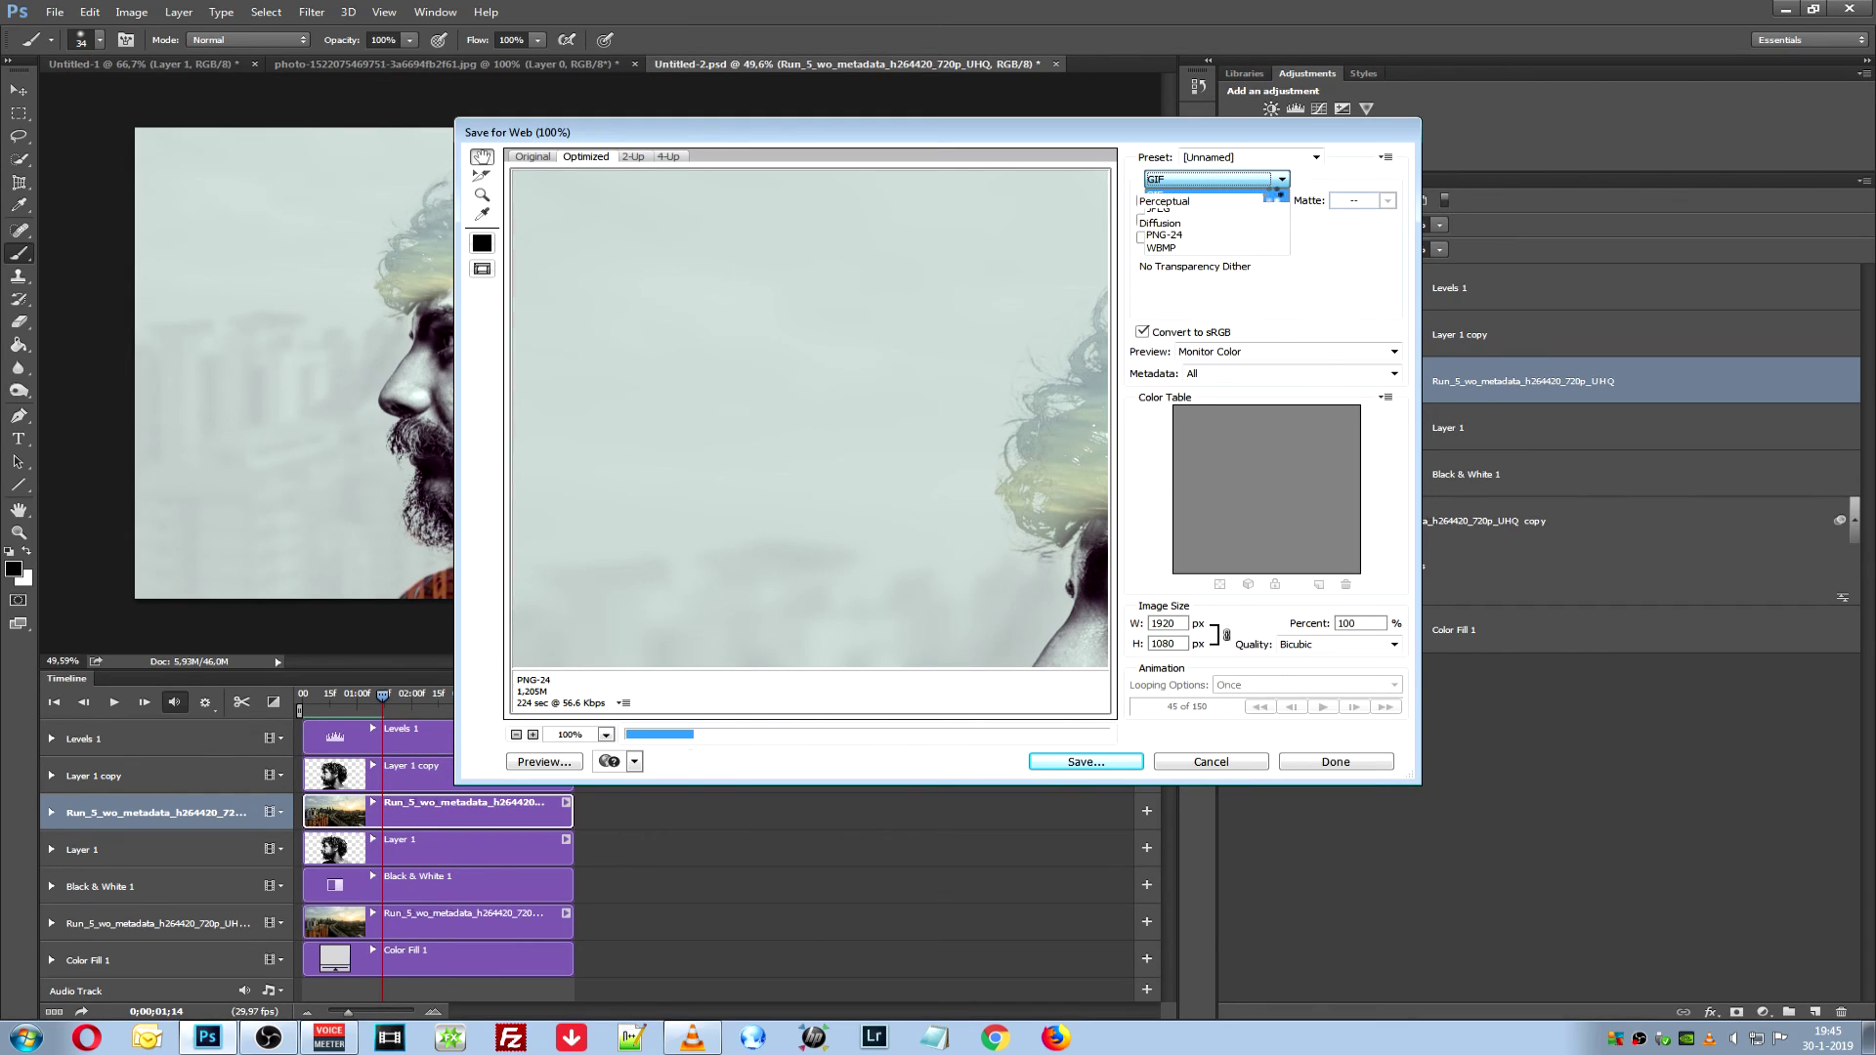
Set the GIF to lossy 20, looping Forever, width 600 px (600×338), transparency off
{"action": "type", "text": "1"}
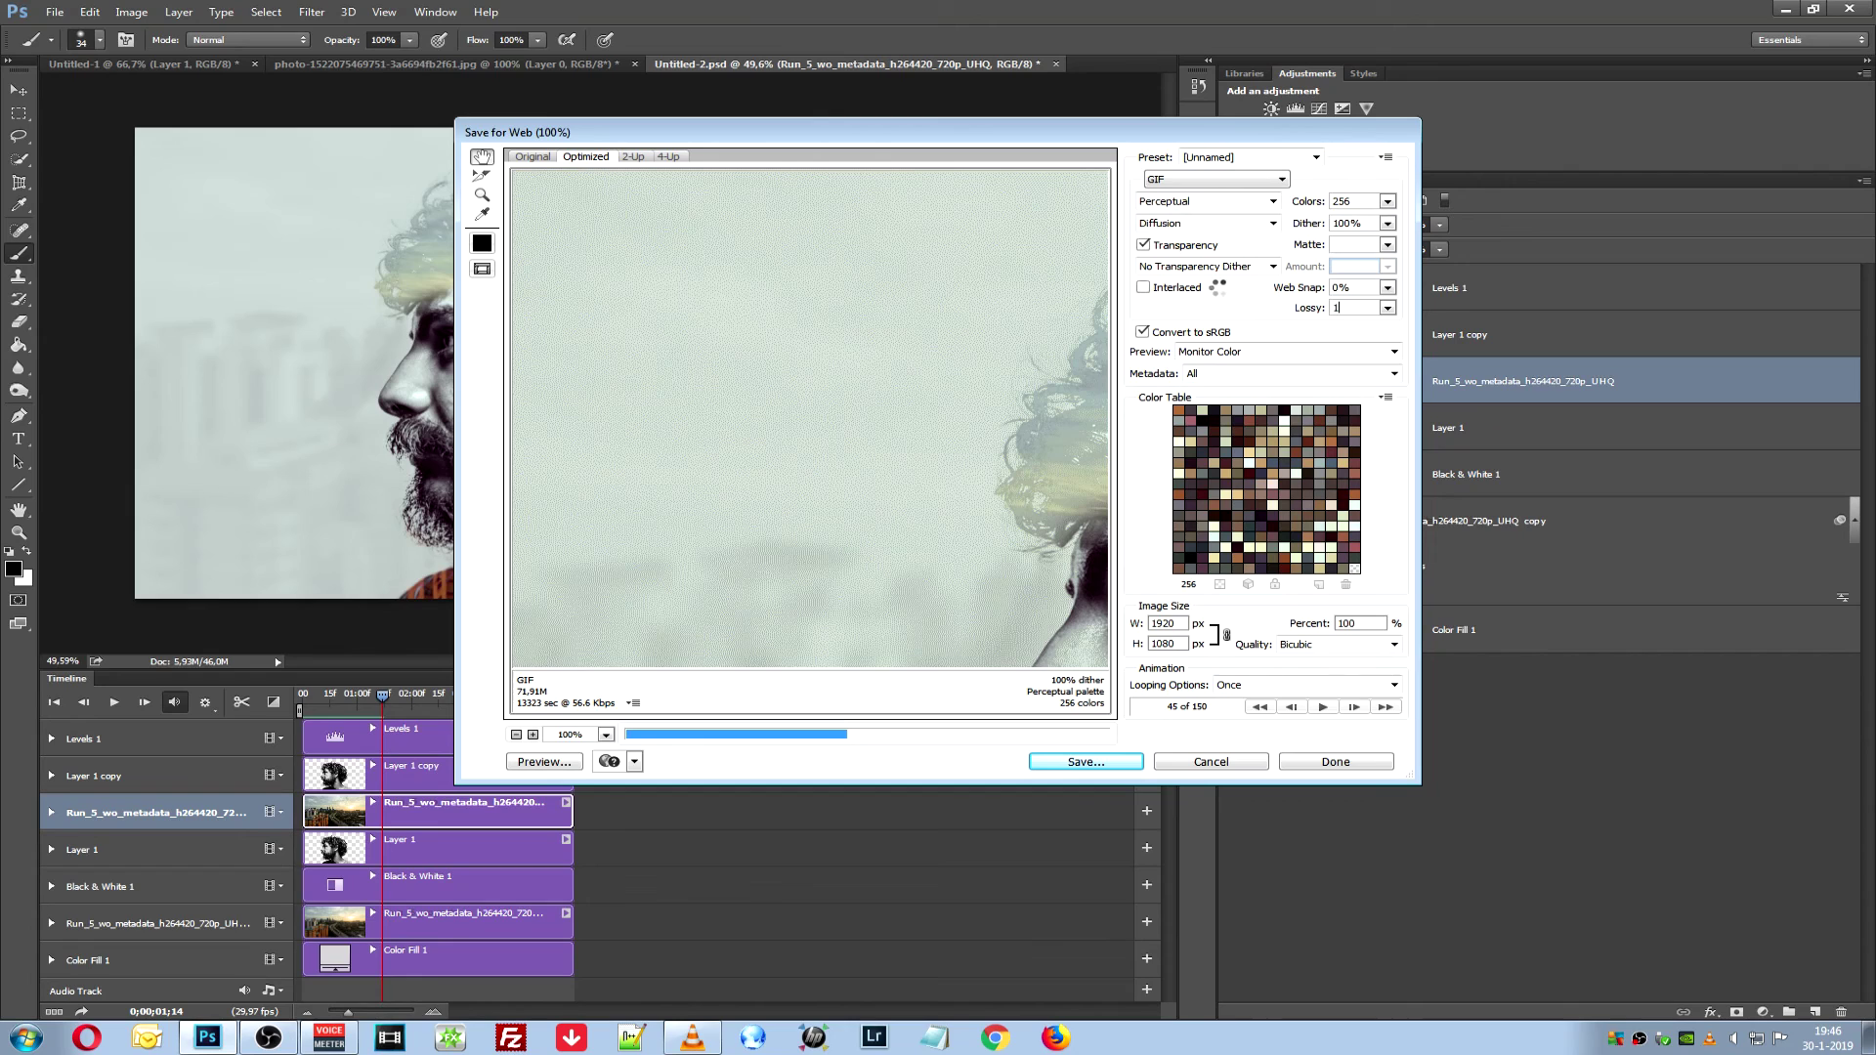
{"action": "type", "text": "7"}
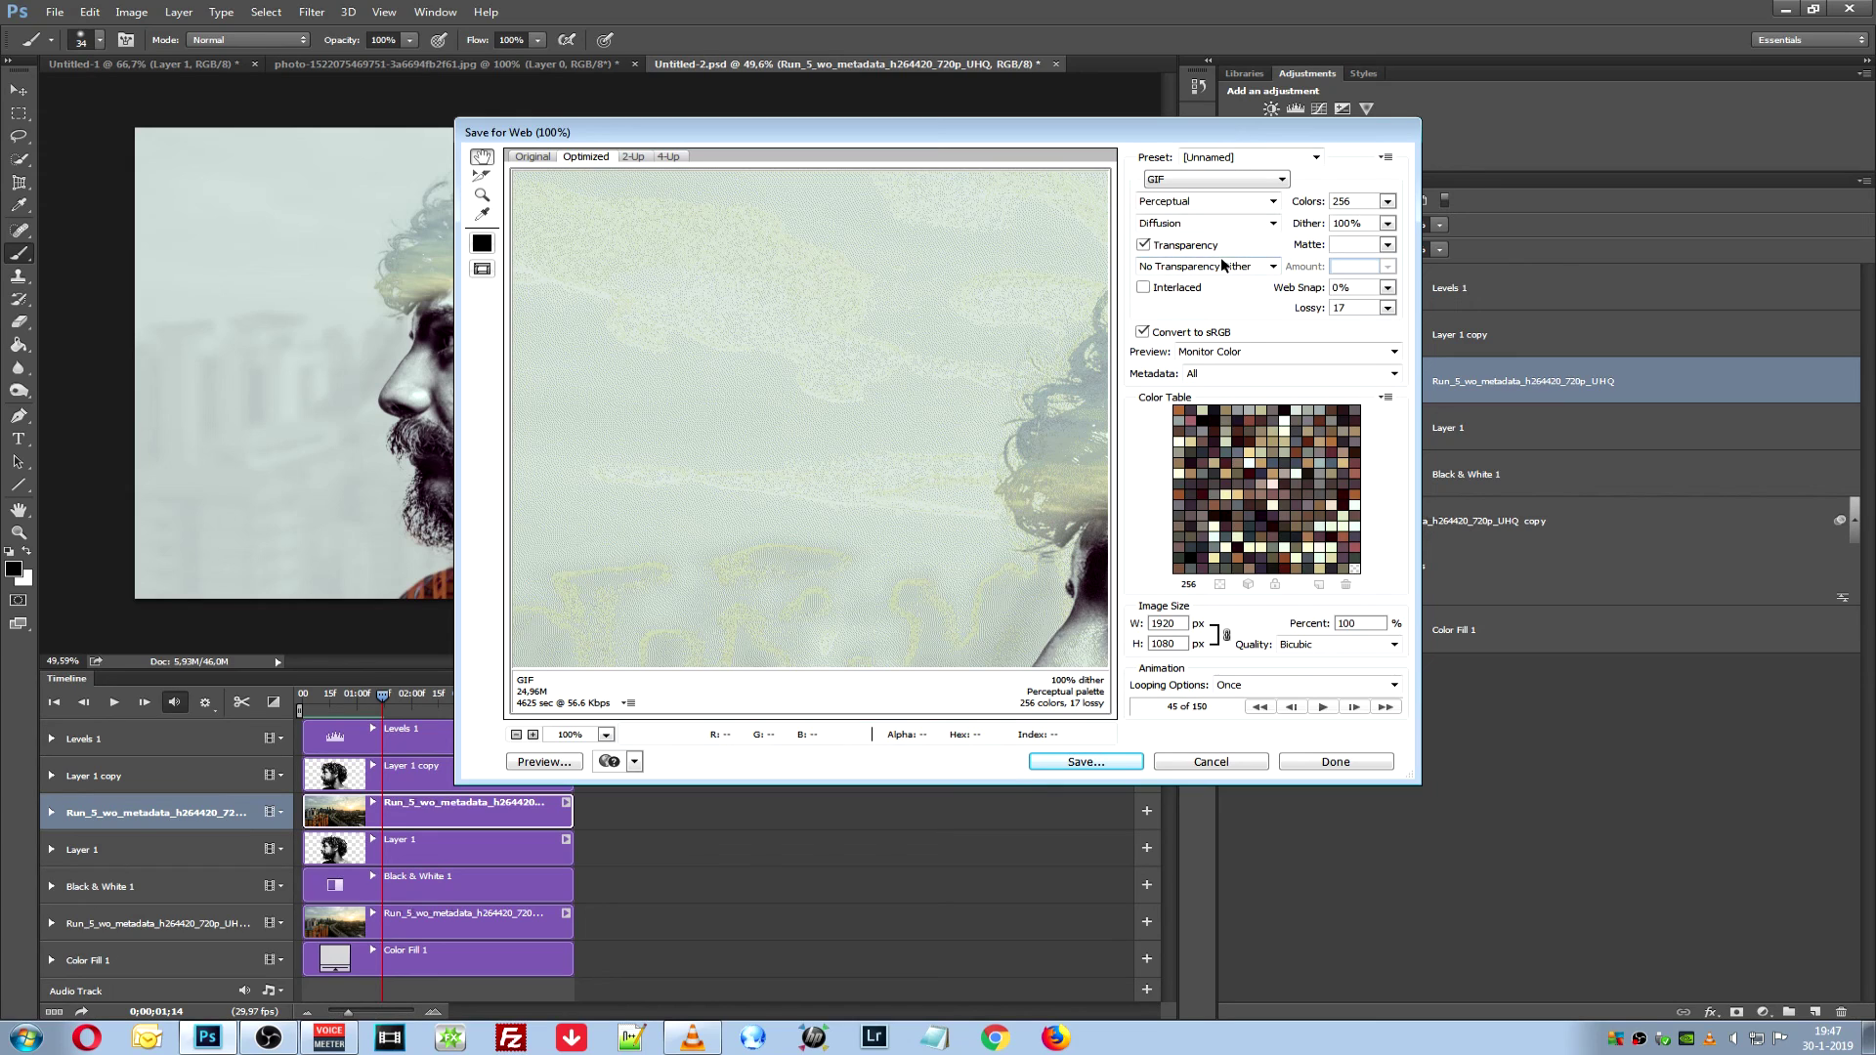
{"action": "left_click", "coordinate": [1393, 686]}
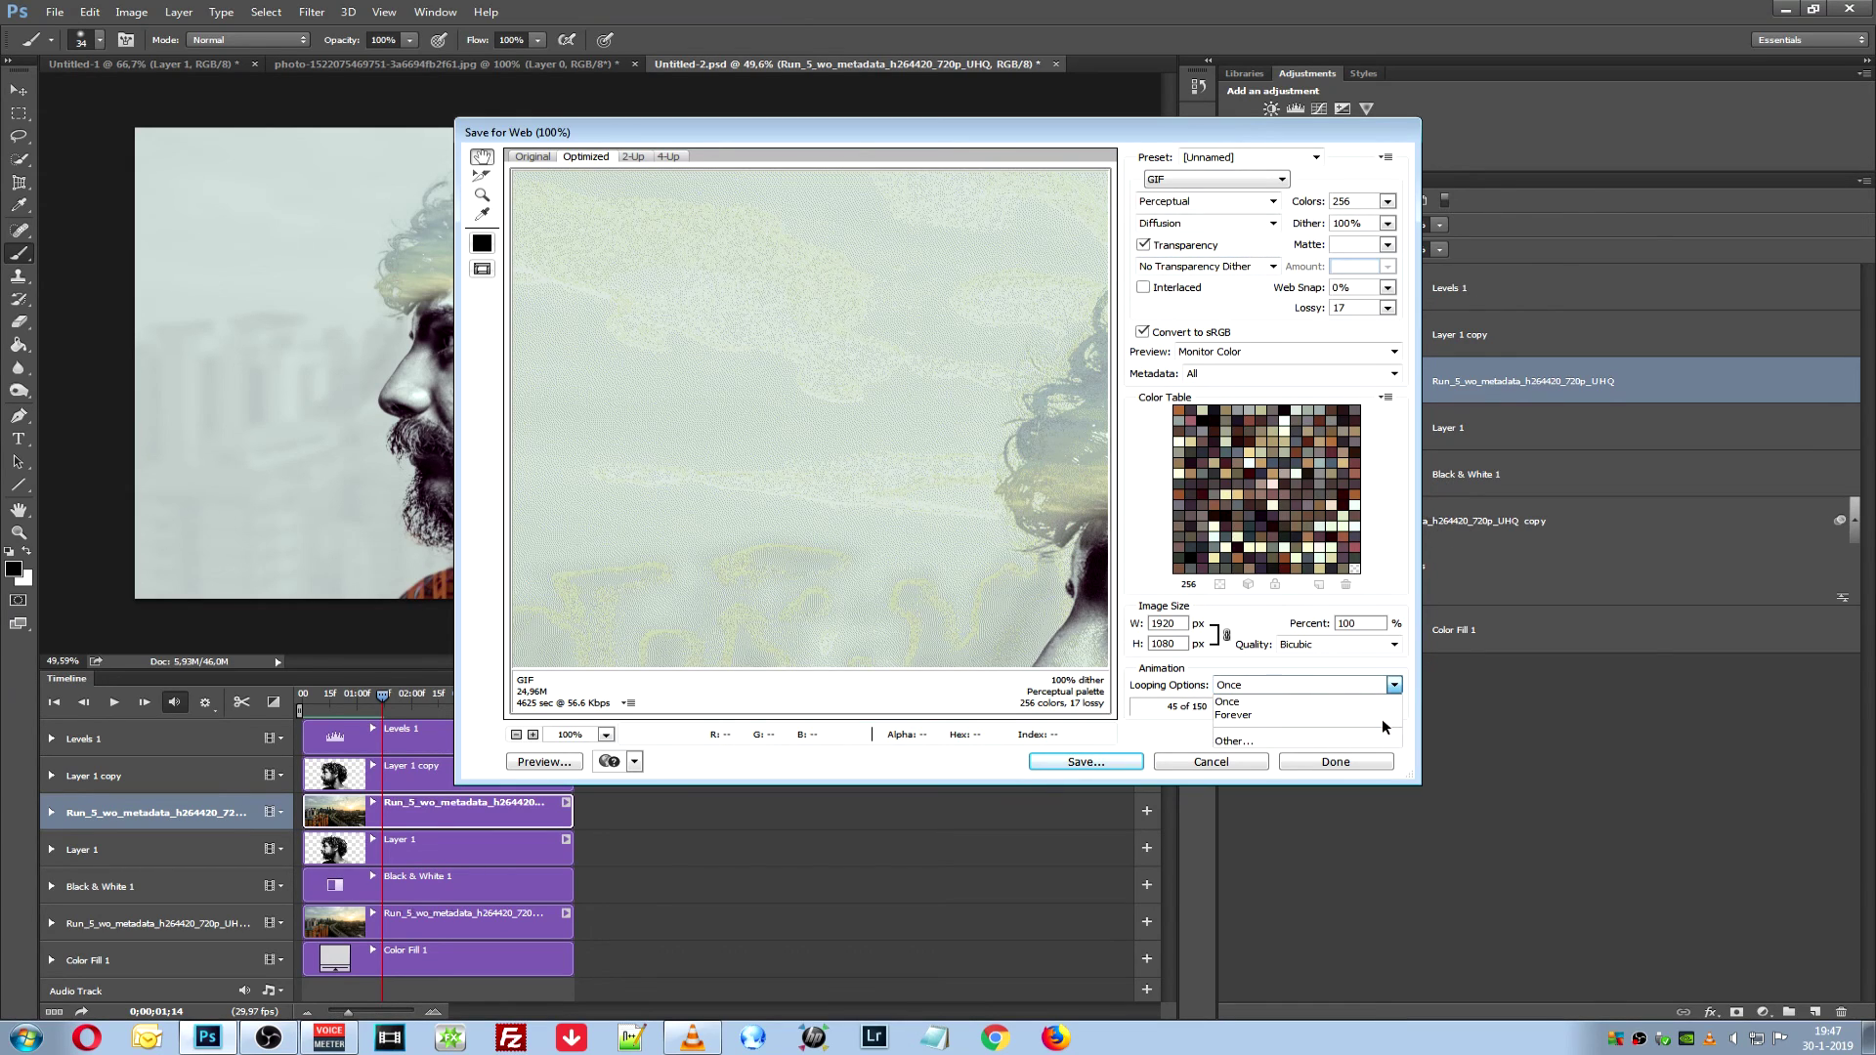
{"action": "left_click", "coordinate": [1382, 720]}
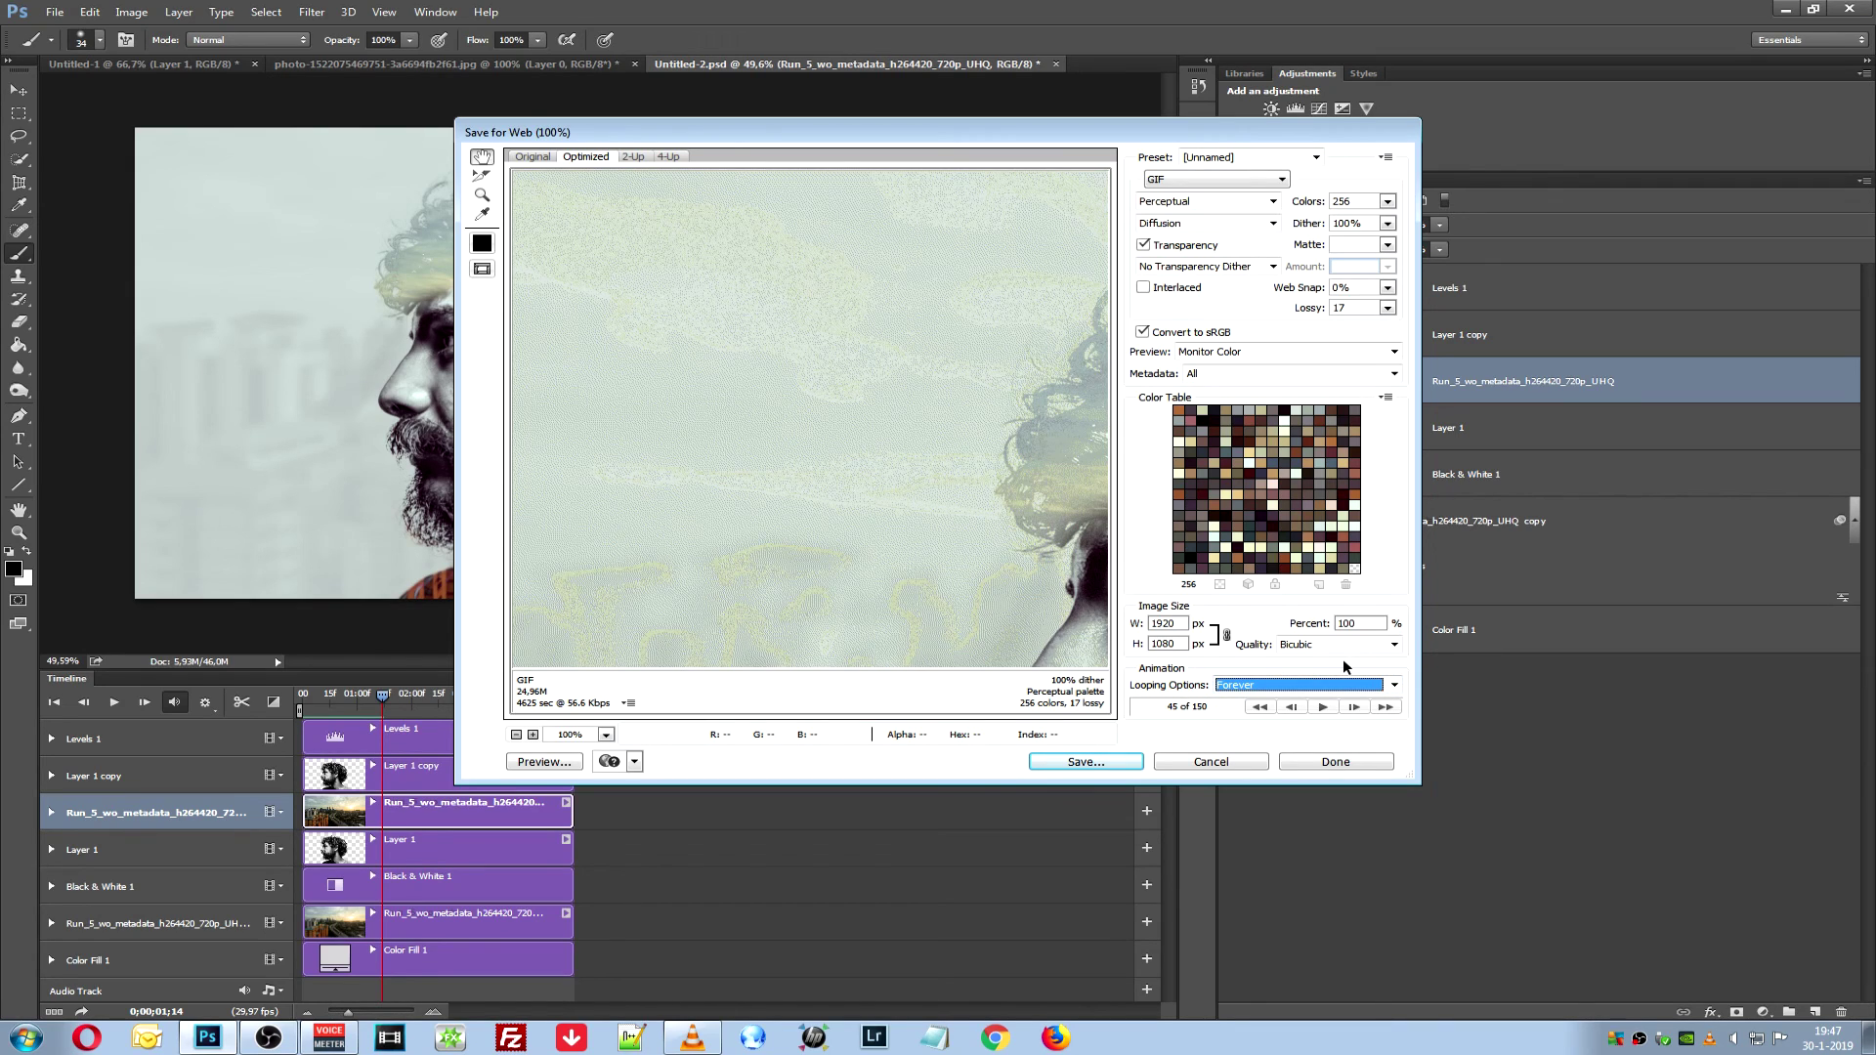
{"action": "double_click", "coordinate": [1174, 624]}
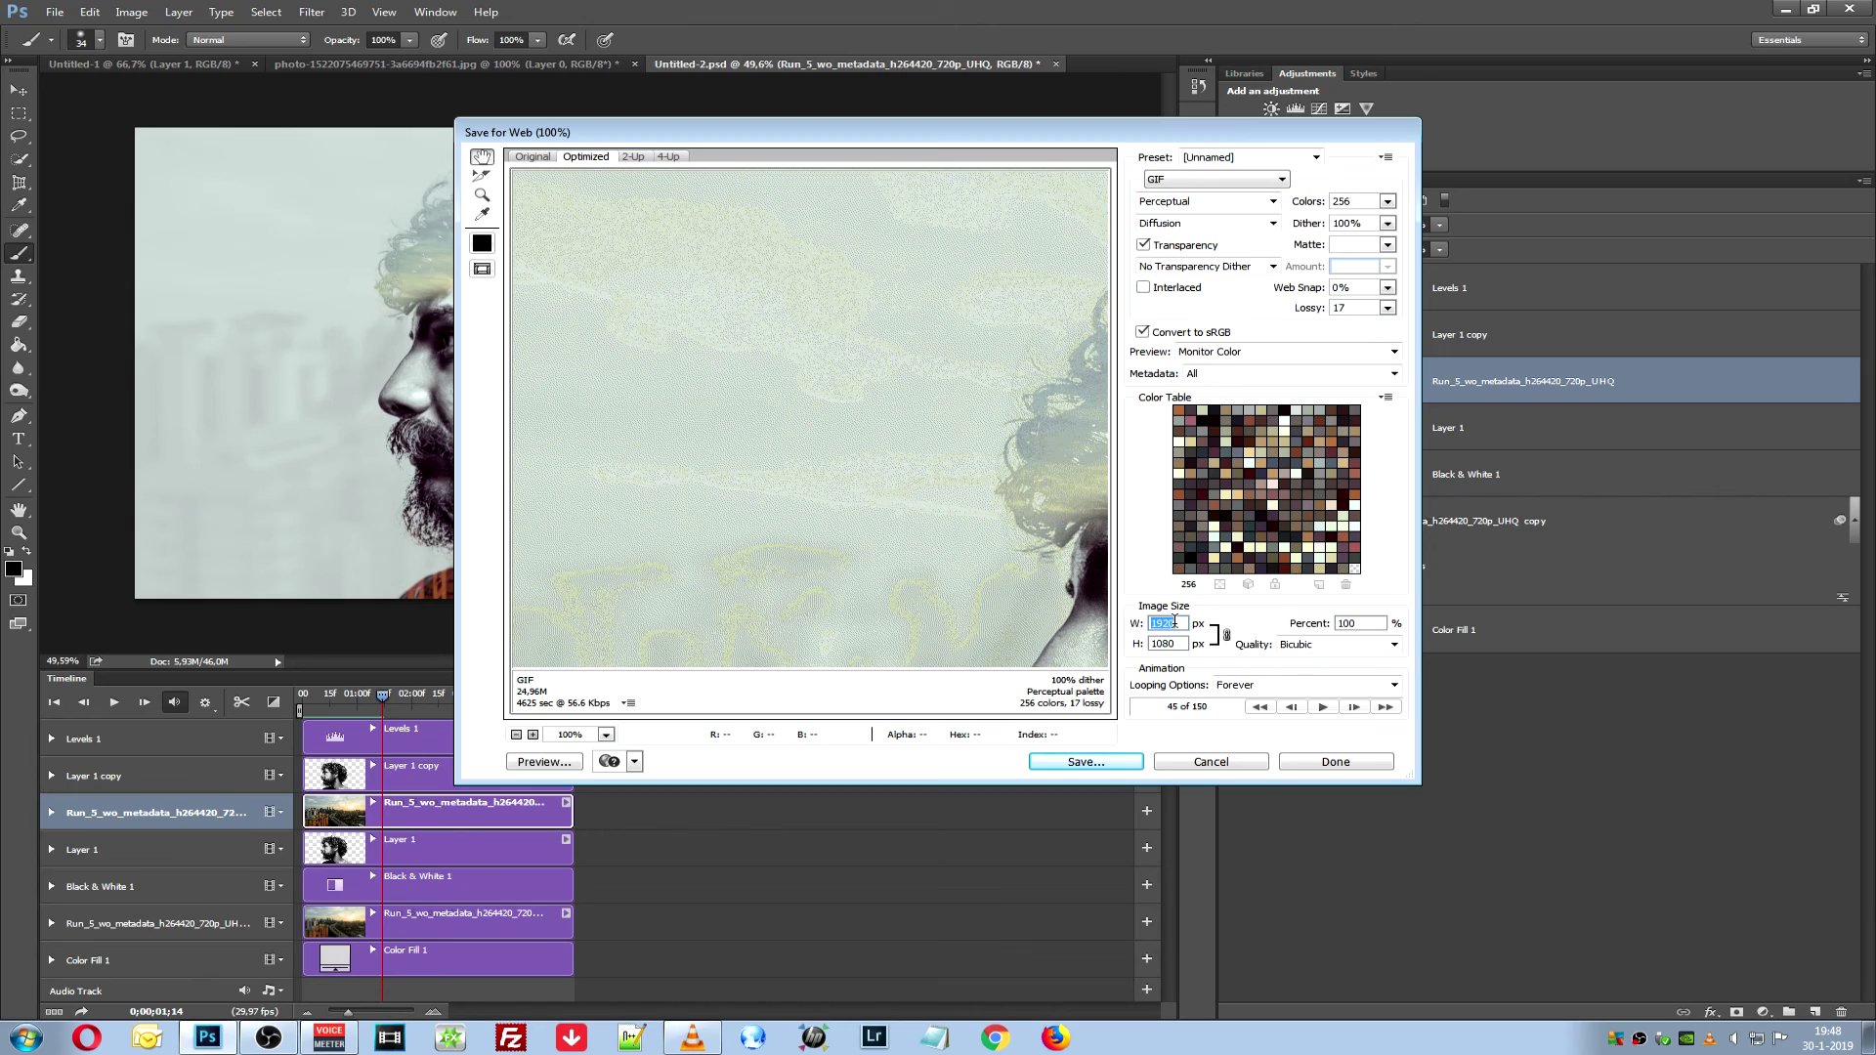
{"action": "left_click_drag", "start_coordinate": [1174, 623], "coordinate": [1151, 622]}
{"action": "type", "text": "600"}
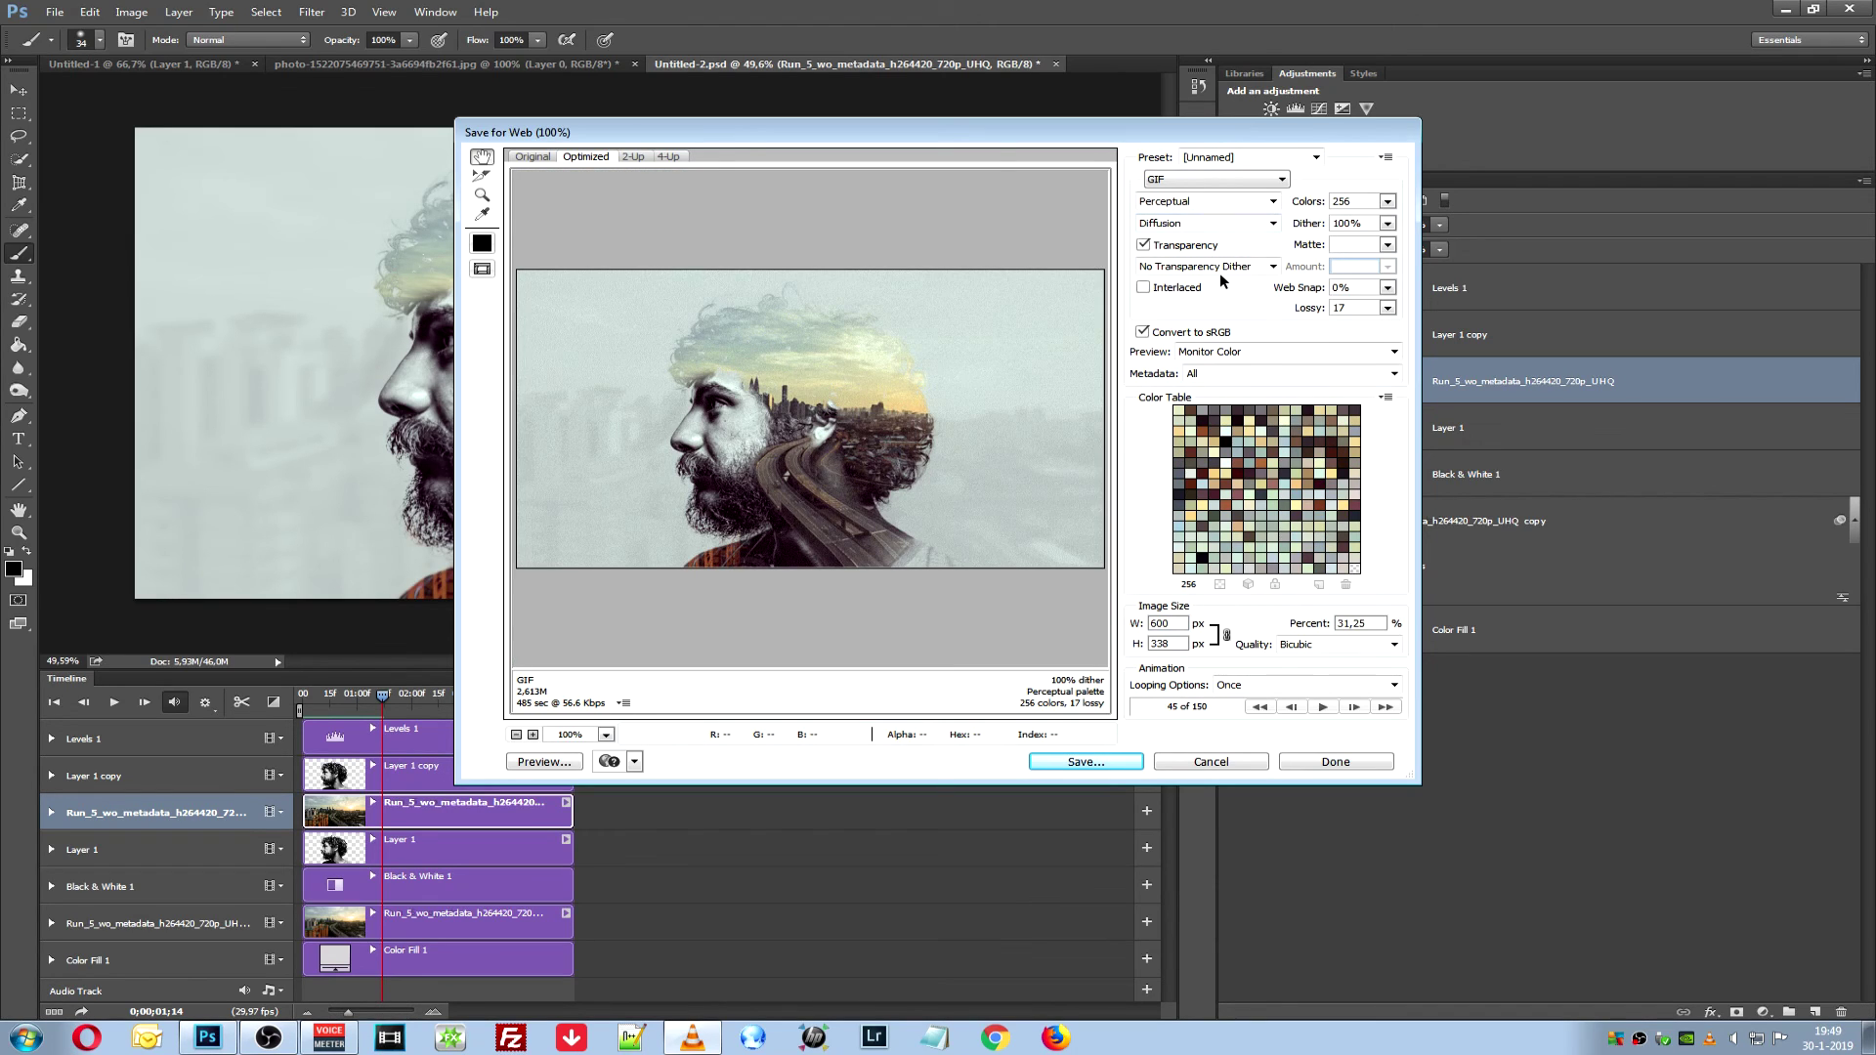
{"action": "left_click", "coordinate": [1142, 244]}
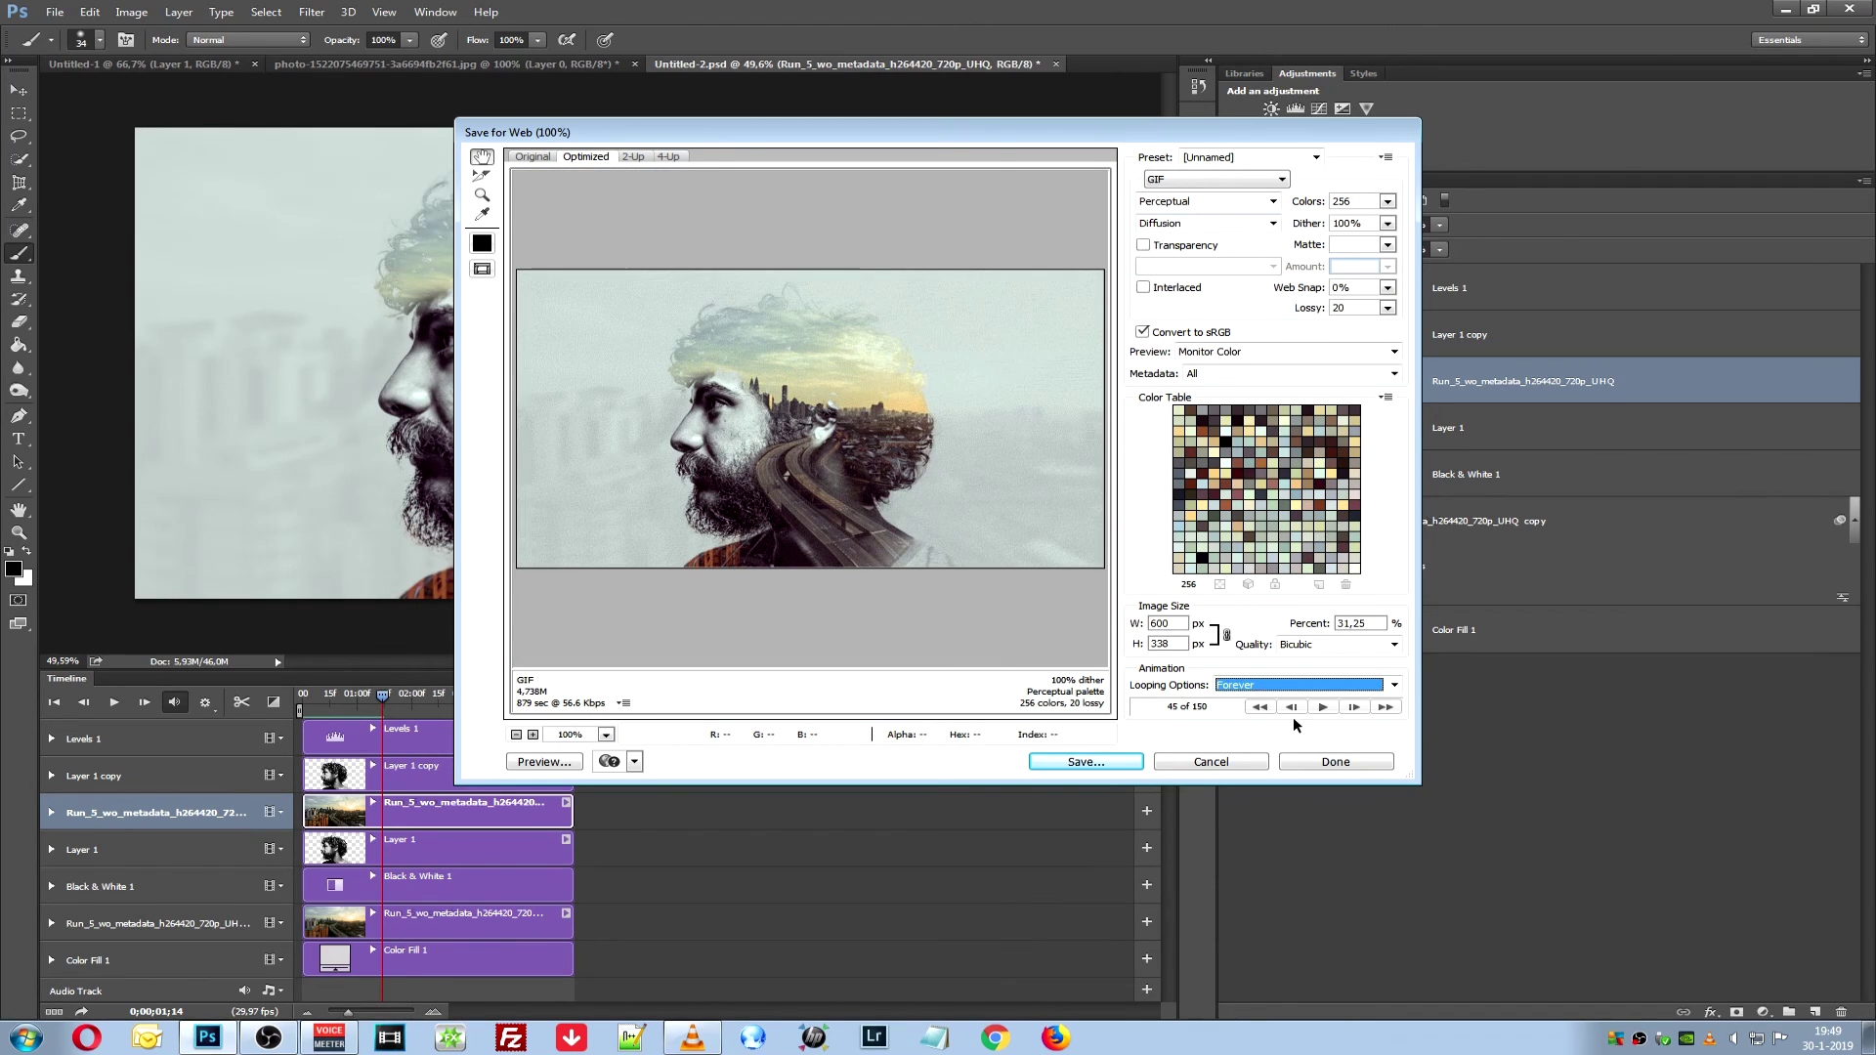
{"action": "left_click", "coordinate": [1100, 760]}
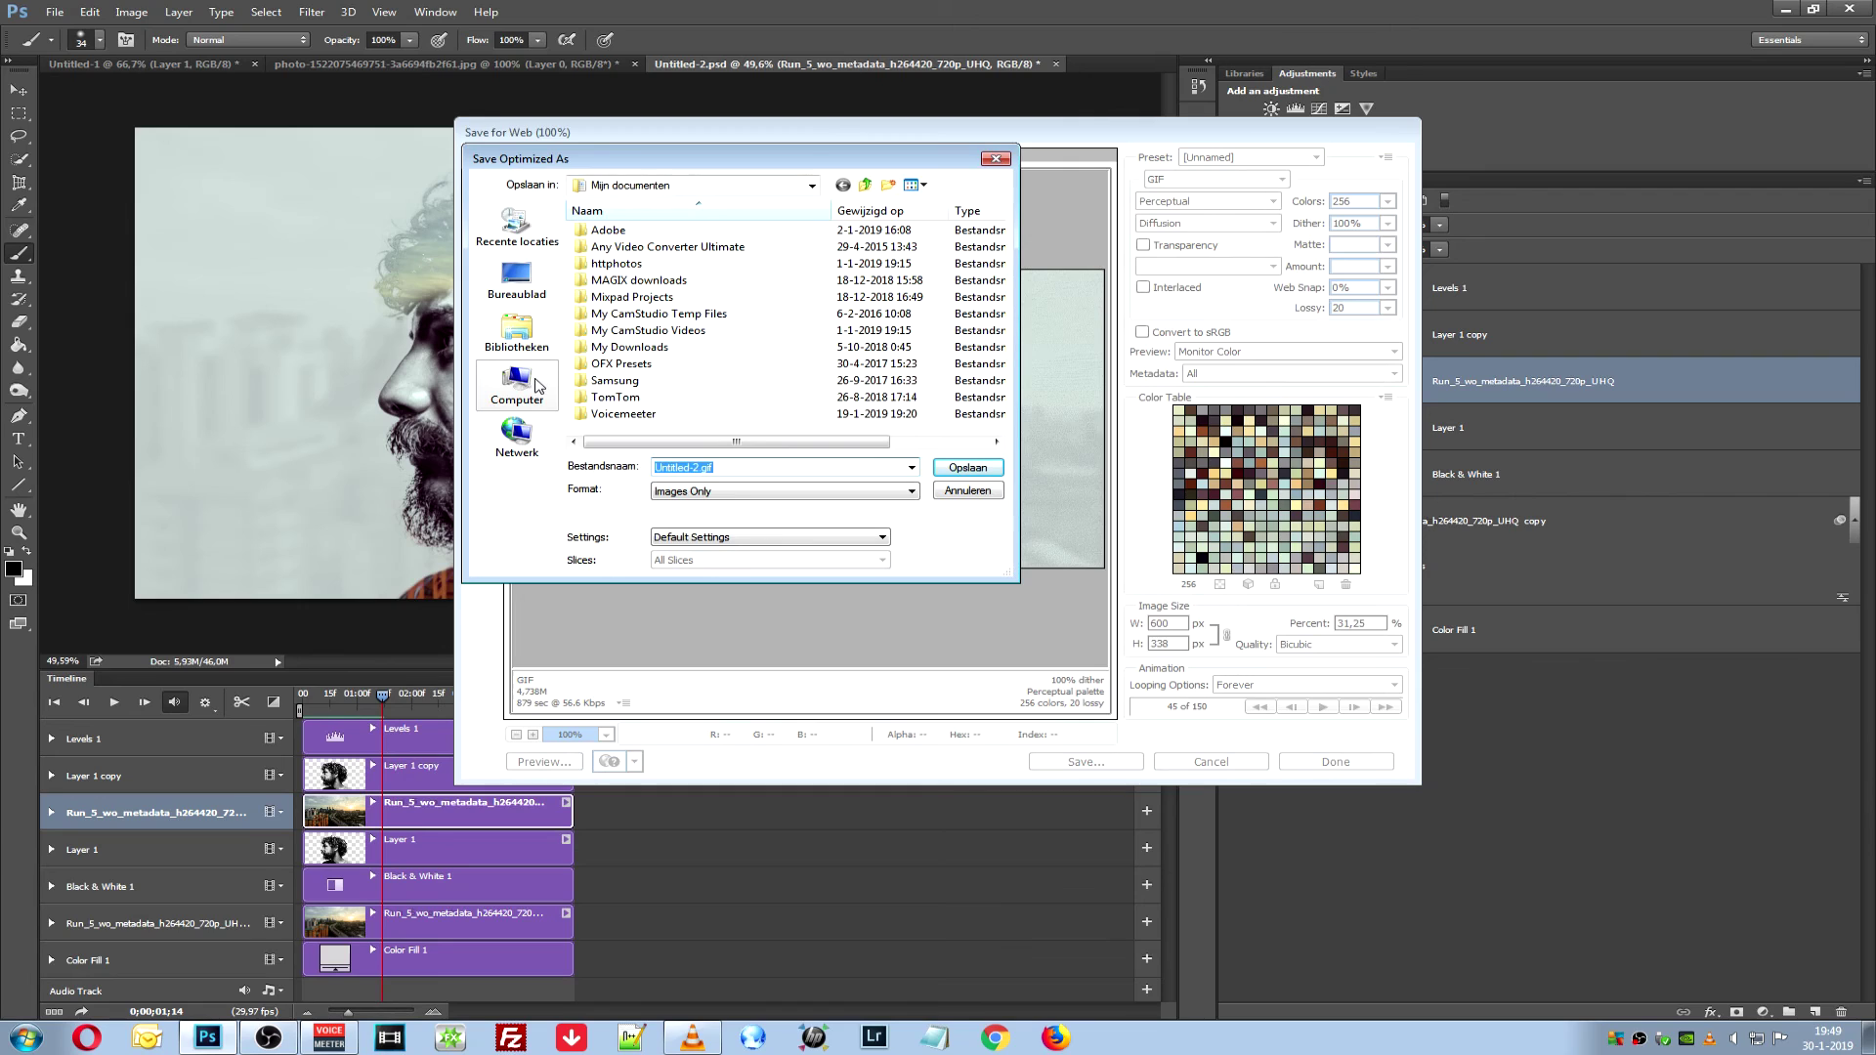
Save Untitled-2.gif into J:\Werkmap\Mijn afbeeldingen\Facebook plaatjes\Nieuwe map\Live\Les 018
{"action": "left_click", "coordinate": [536, 384]}
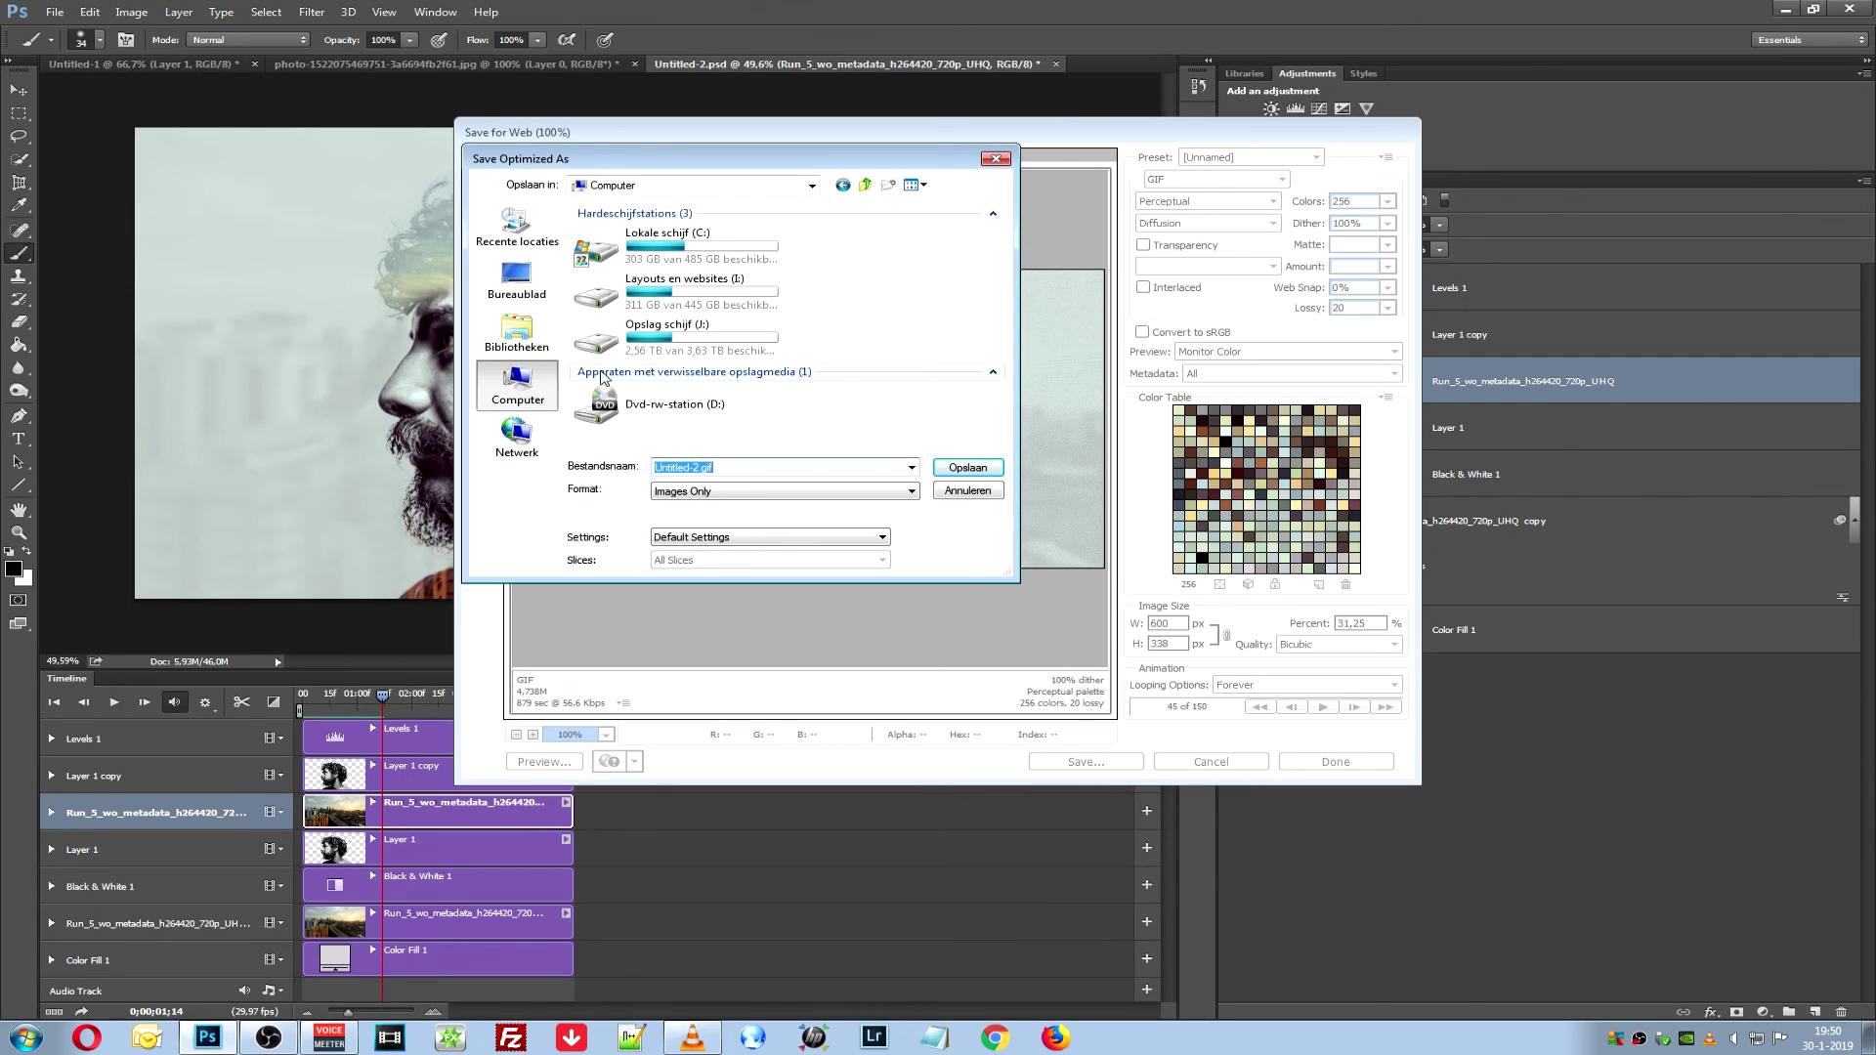
{"action": "double_click", "coordinate": [678, 348]}
{"action": "double_click", "coordinate": [633, 281]}
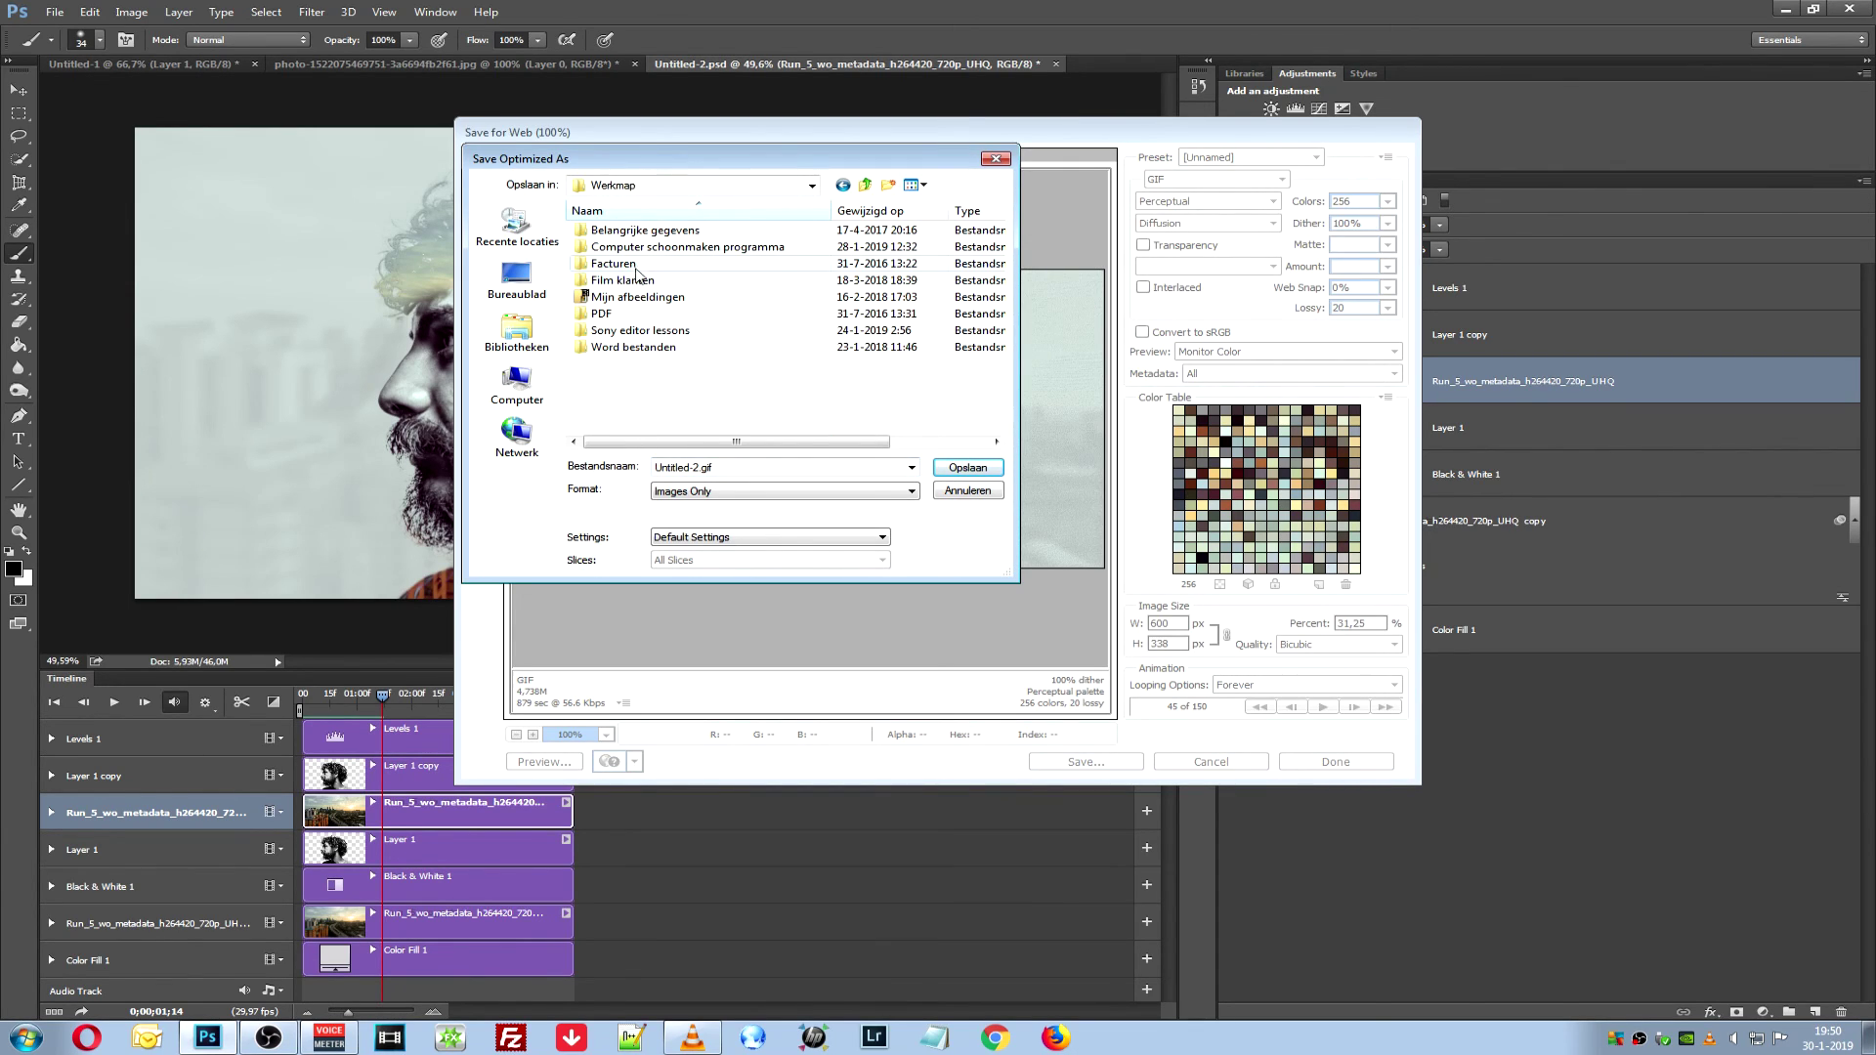
{"action": "double_click", "coordinate": [637, 297]}
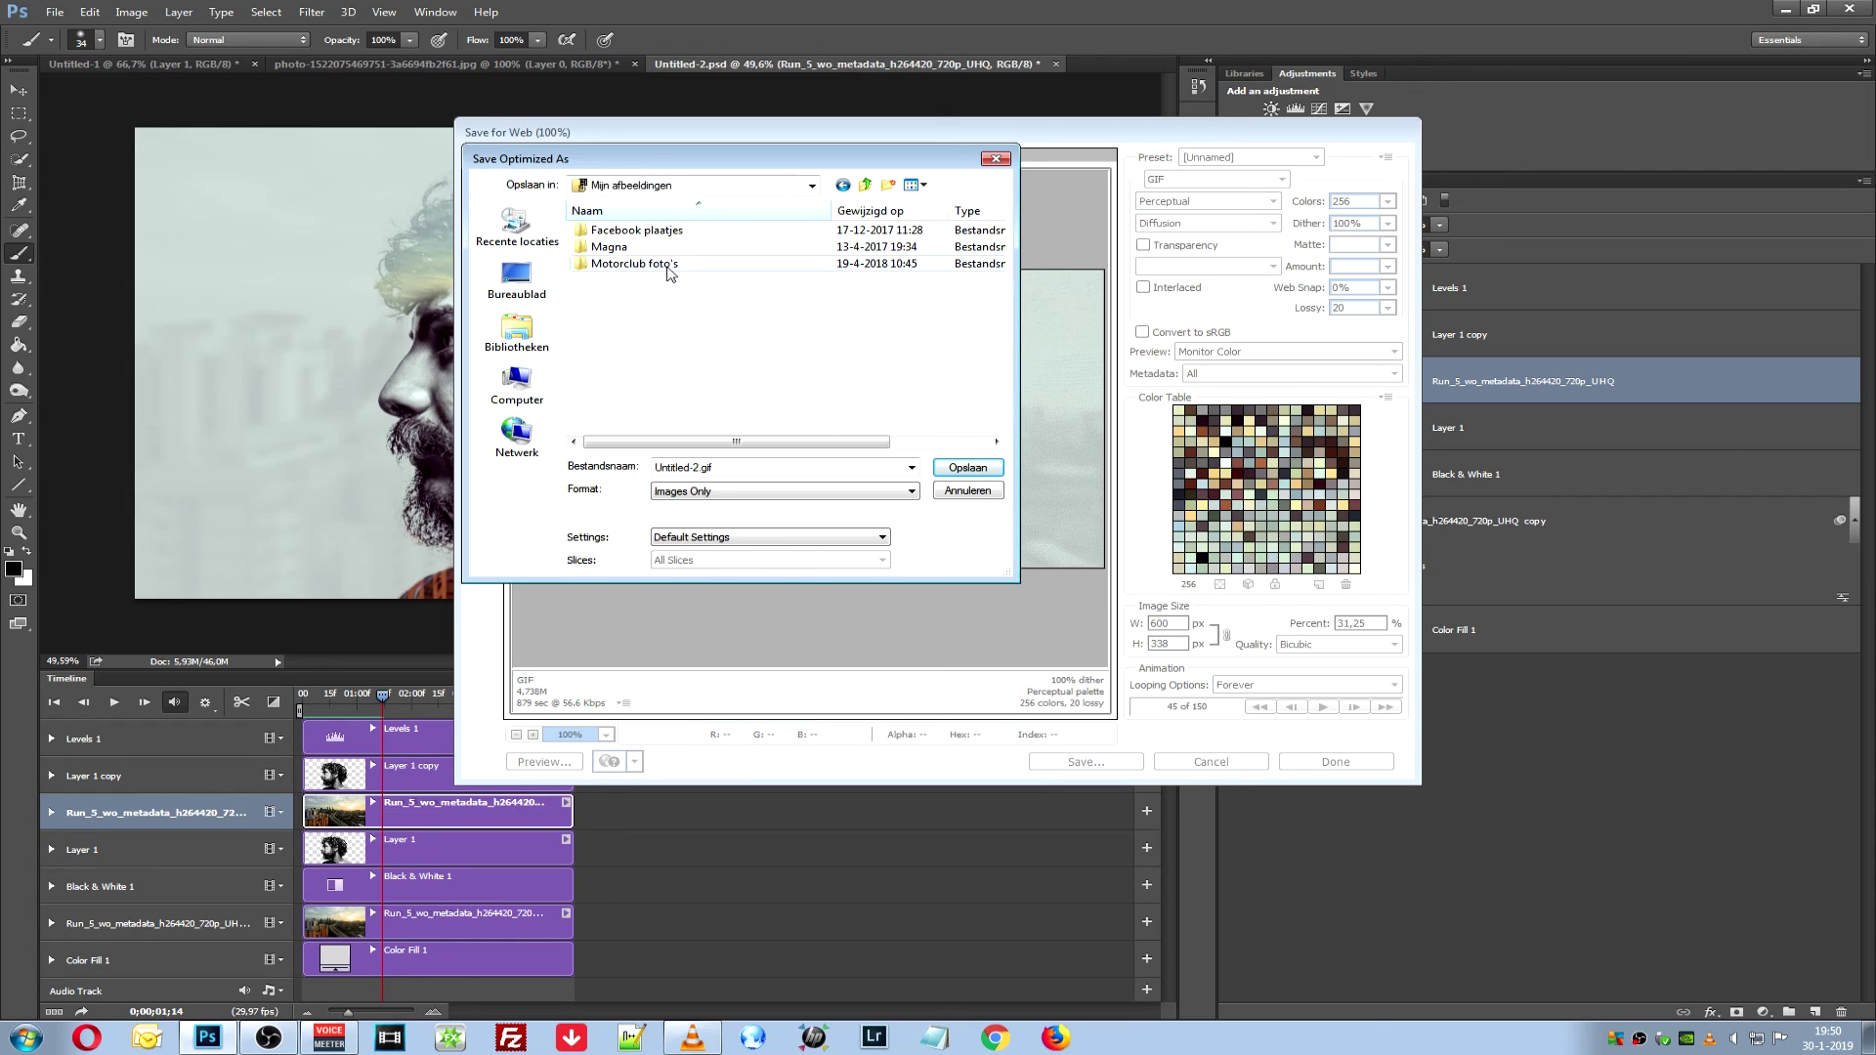
{"action": "double_click", "coordinate": [671, 232]}
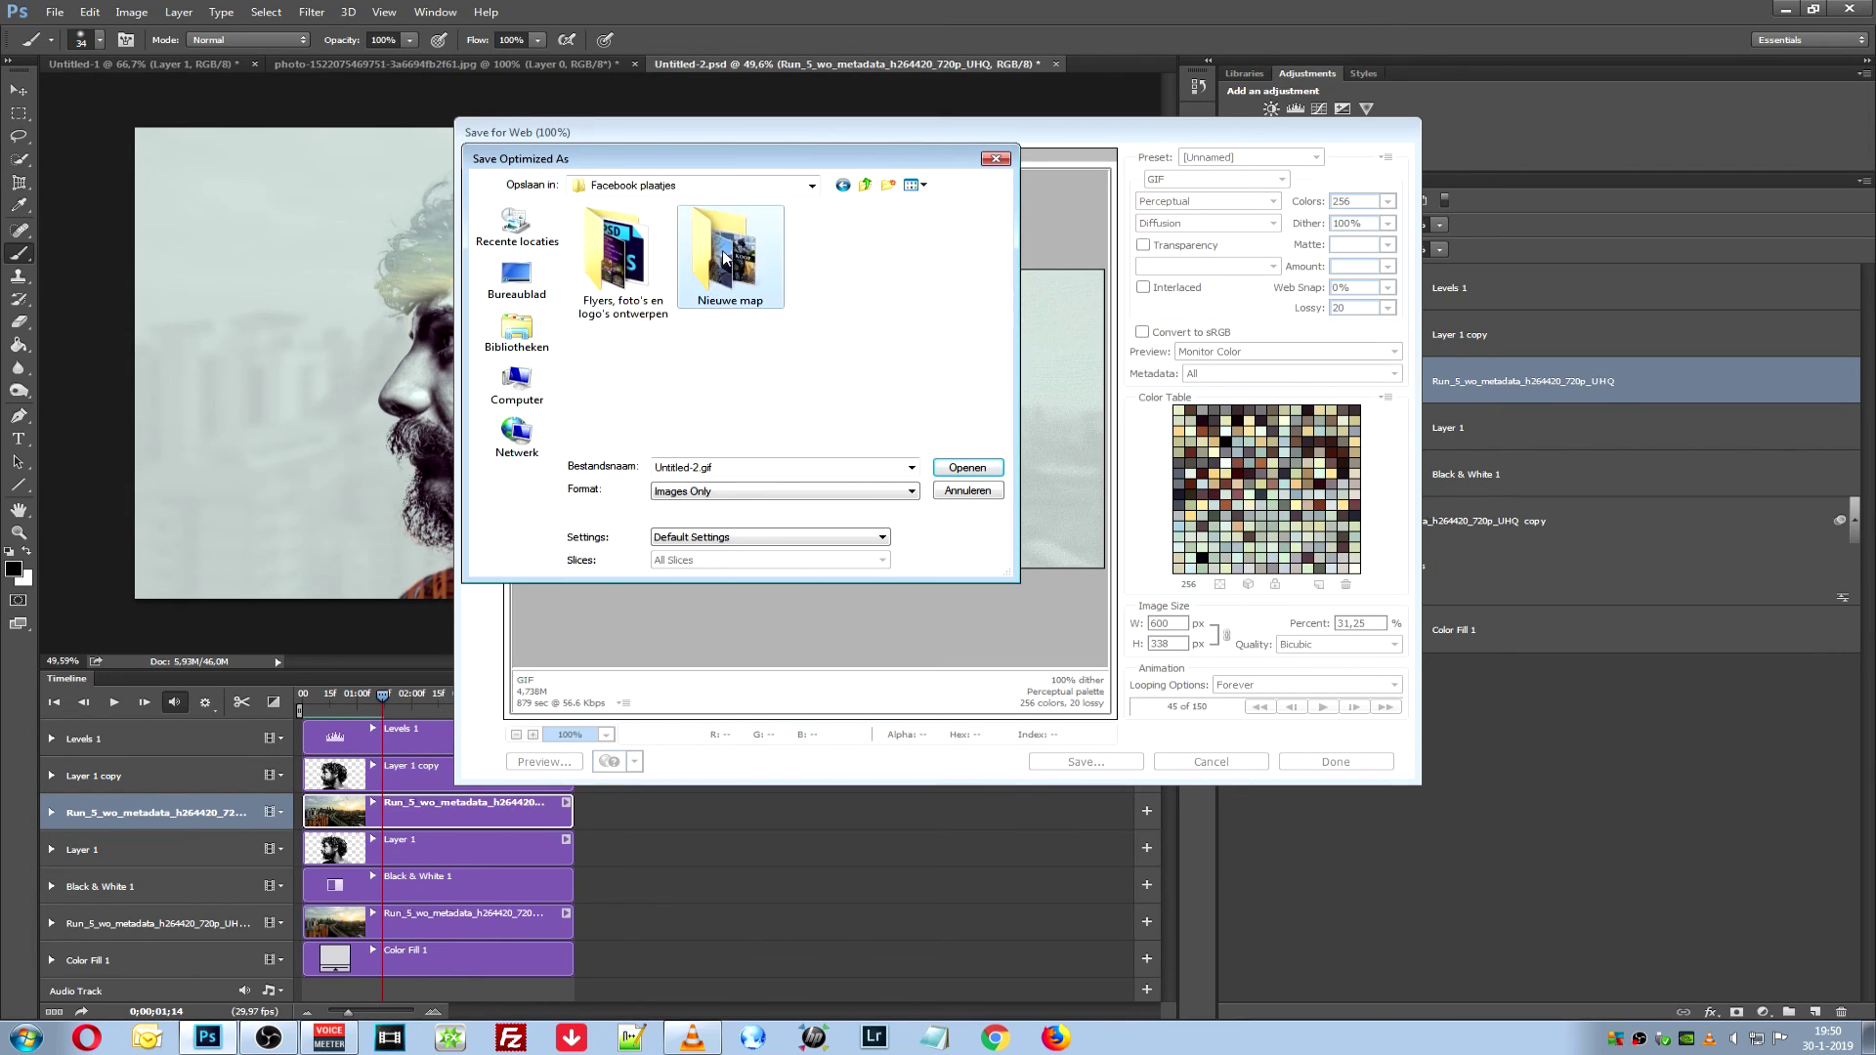
{"action": "double_click", "coordinate": [723, 255]}
{"action": "scroll", "coordinate": [724, 256], "scroll_direction": "down", "scroll_amount": 1}
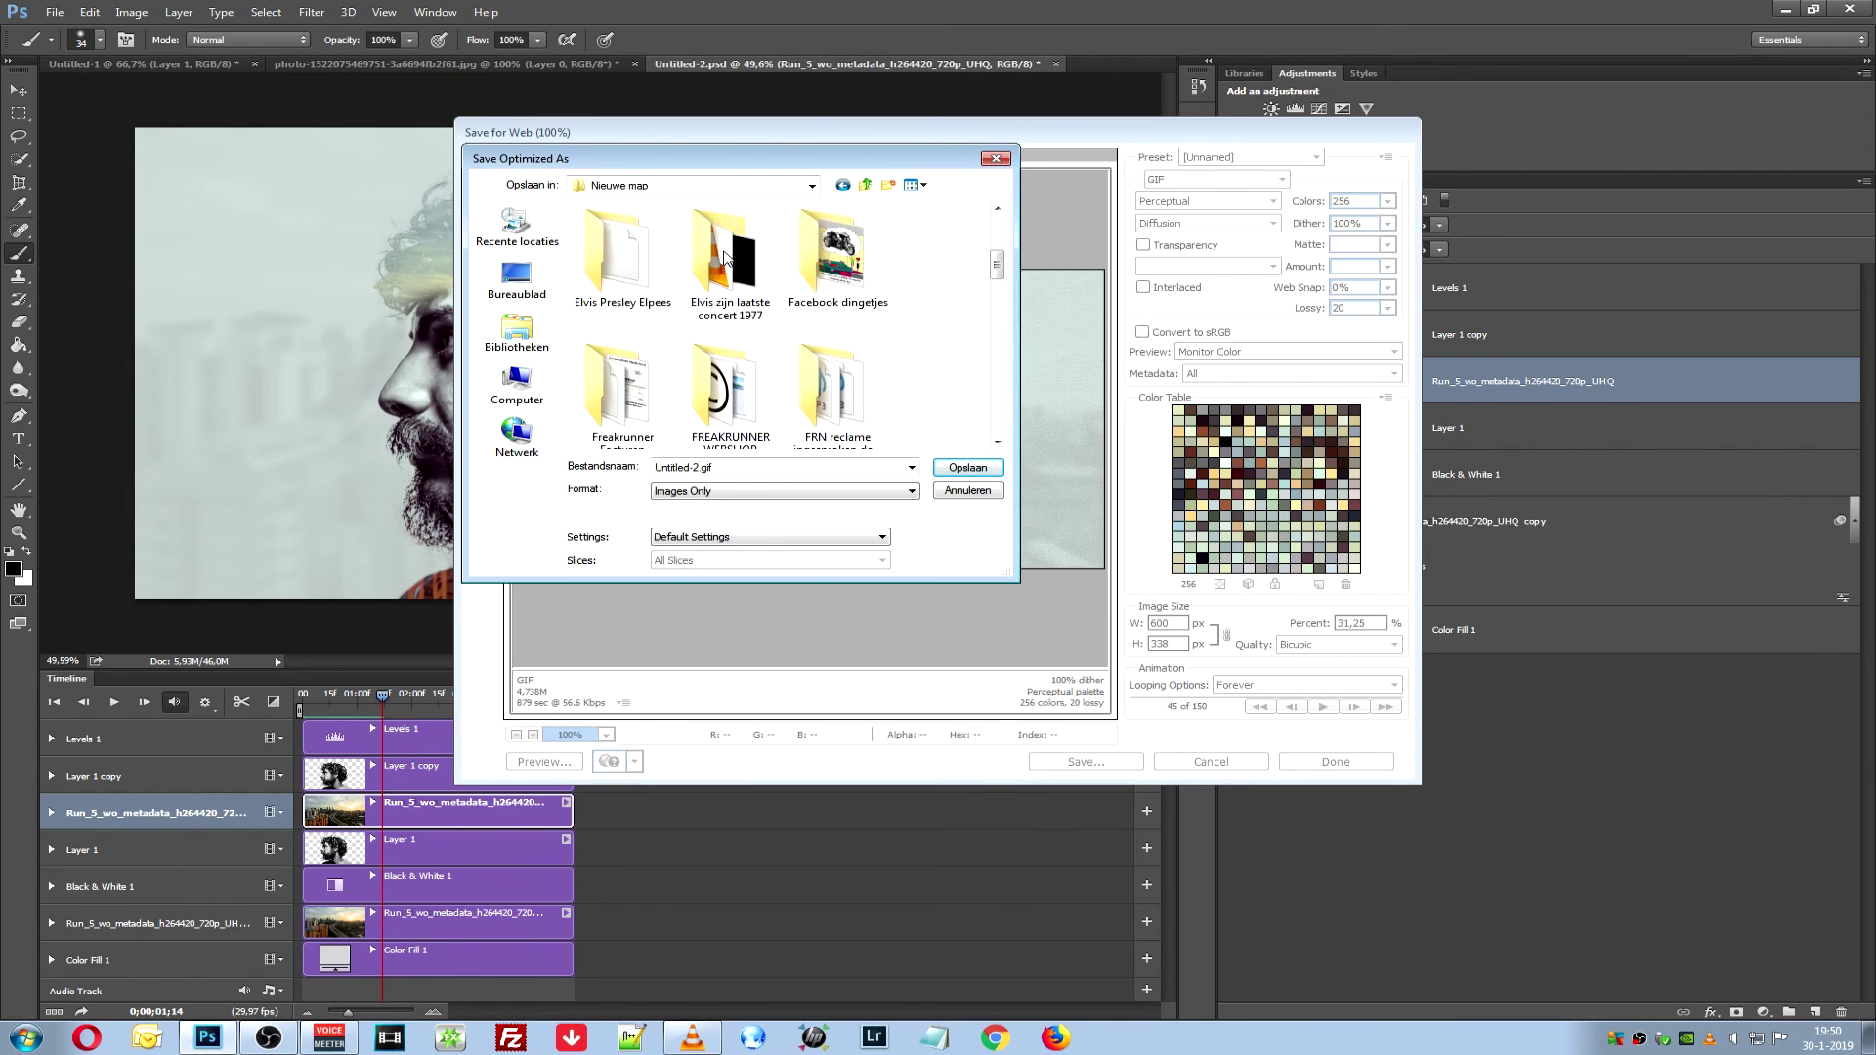
{"action": "scroll", "coordinate": [724, 255], "scroll_direction": "down", "scroll_amount": 2}
{"action": "scroll", "coordinate": [727, 260], "scroll_direction": "down", "scroll_amount": 1}
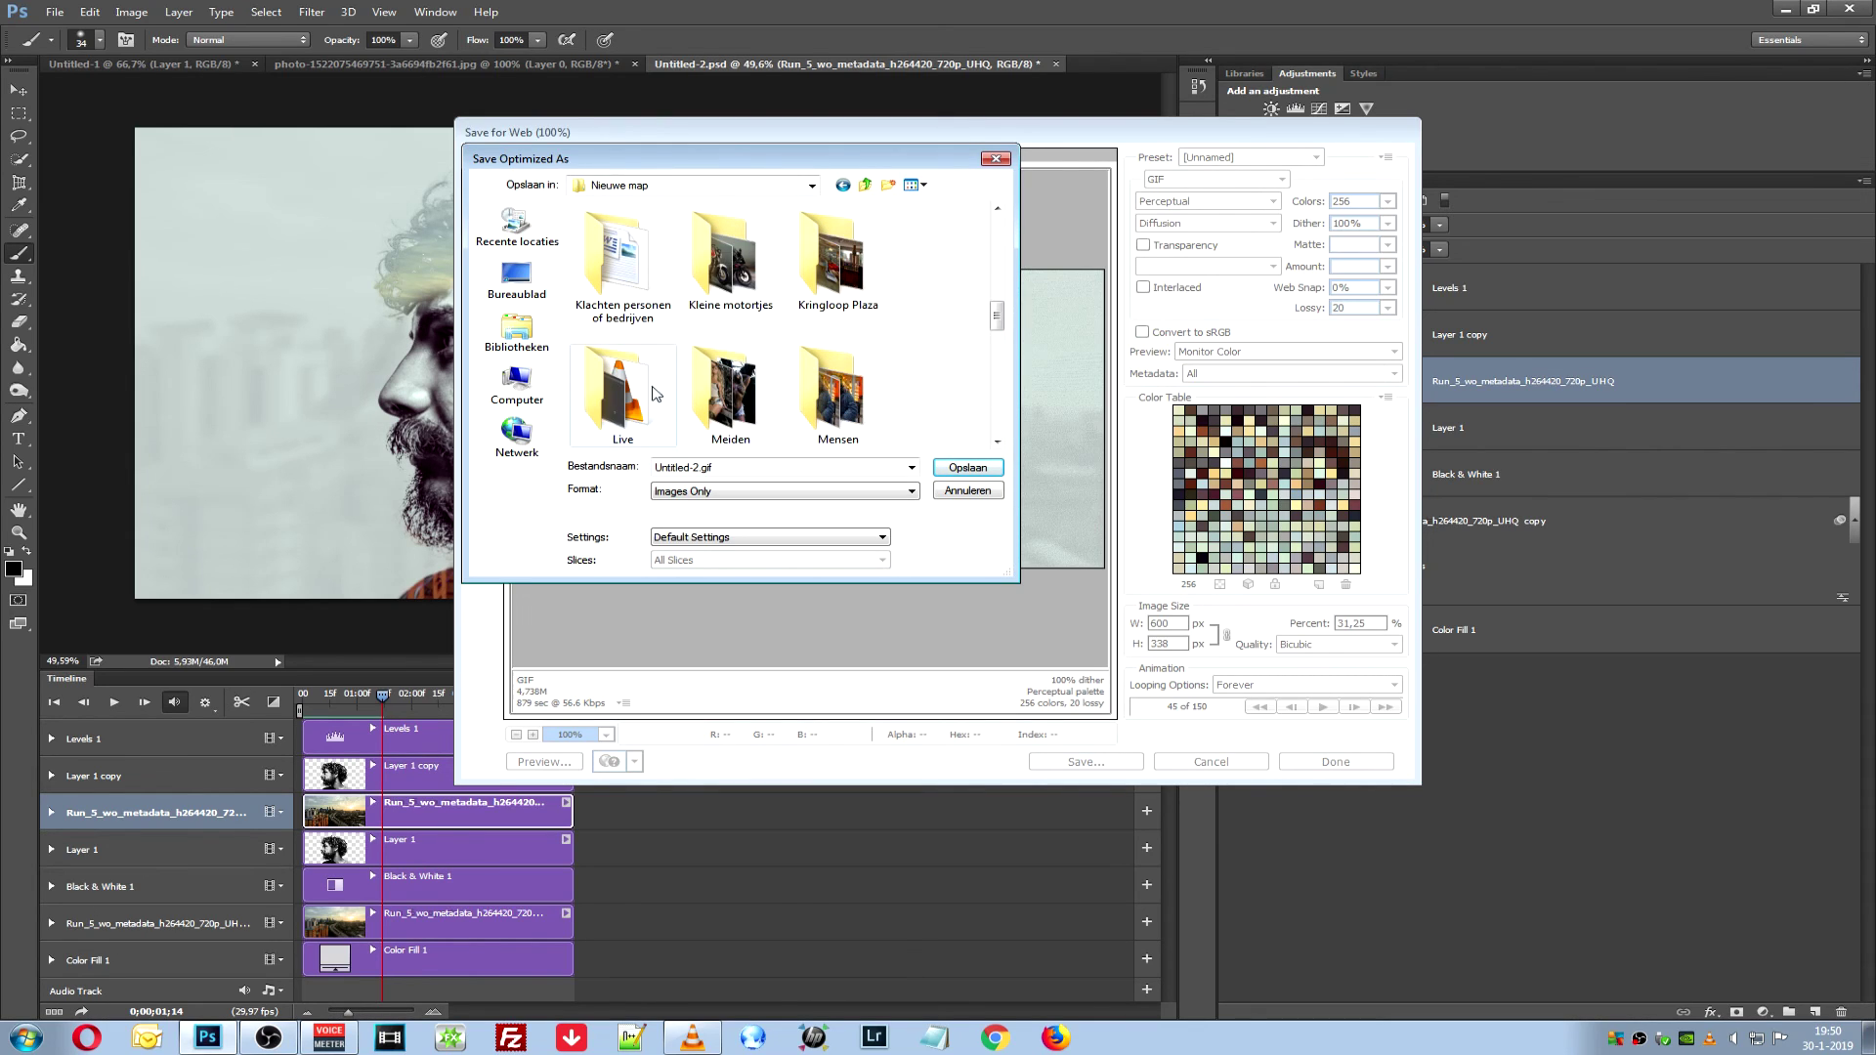
{"action": "double_click", "coordinate": [623, 391]}
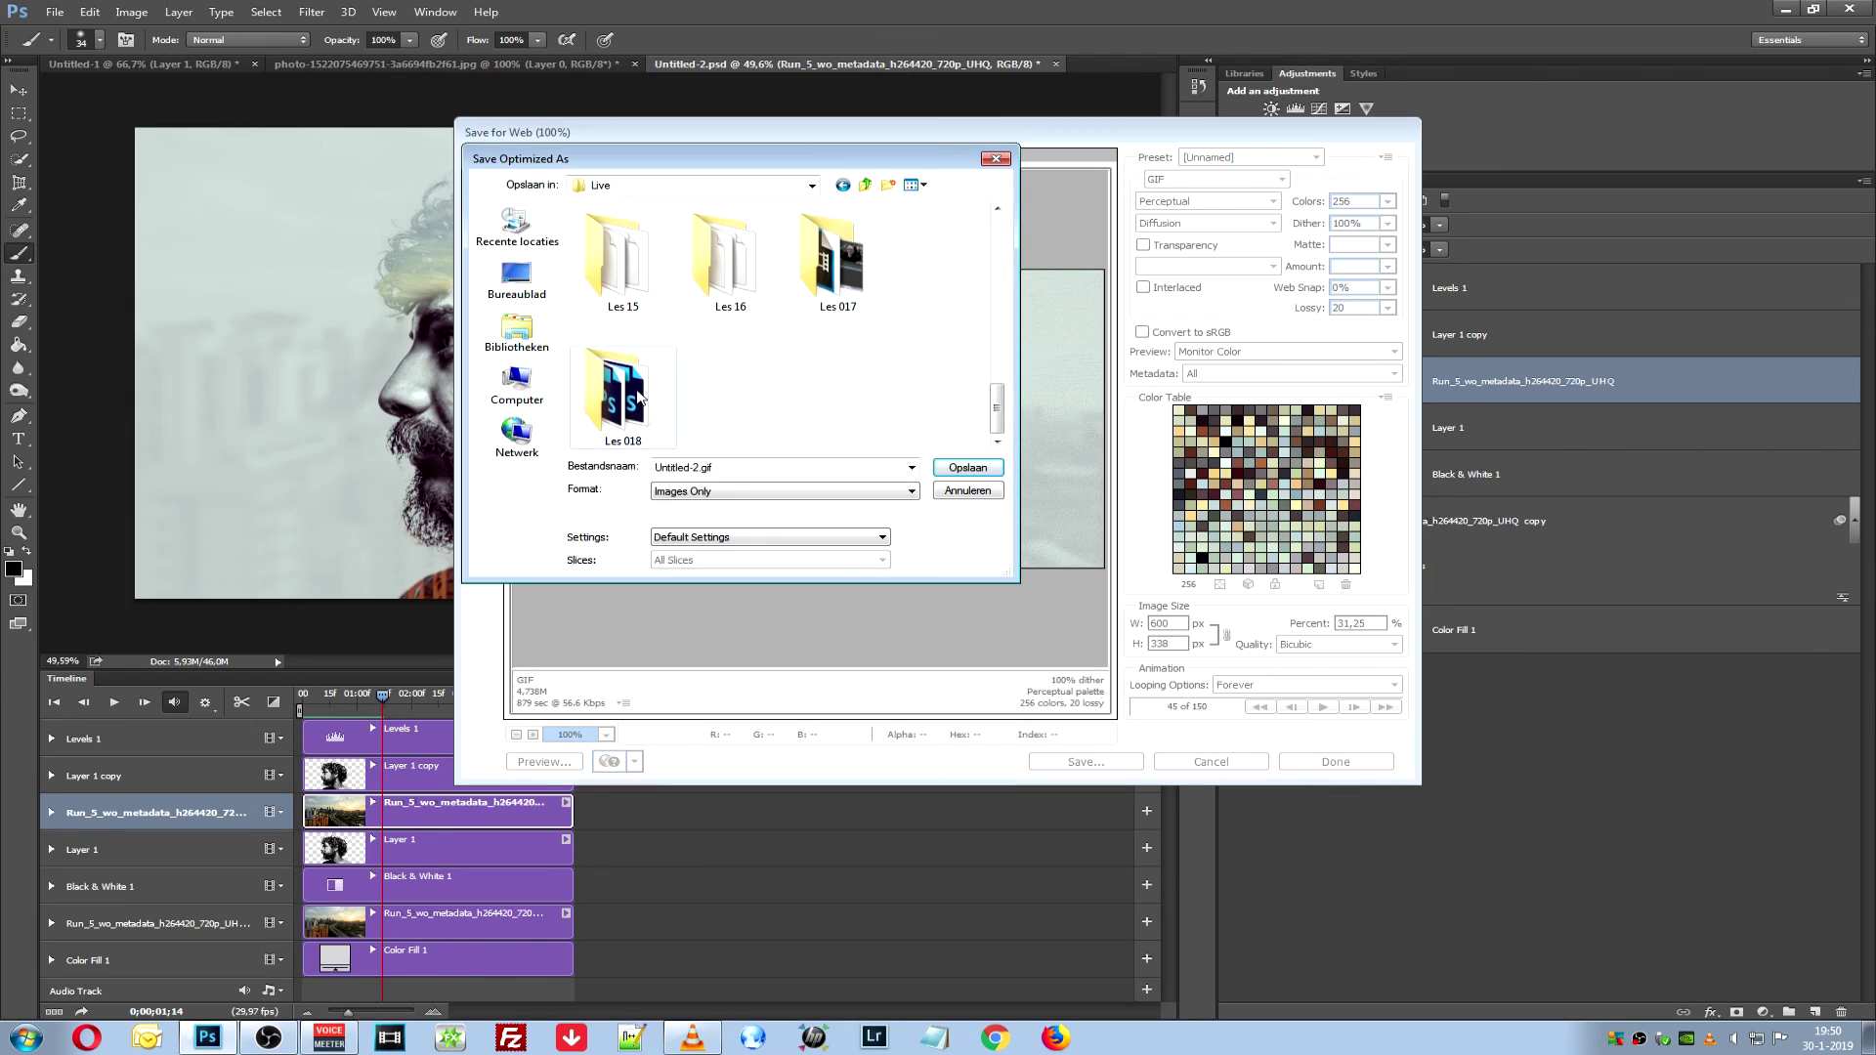
{"action": "double_click", "coordinate": [637, 395]}
{"action": "left_click", "coordinate": [967, 467]}
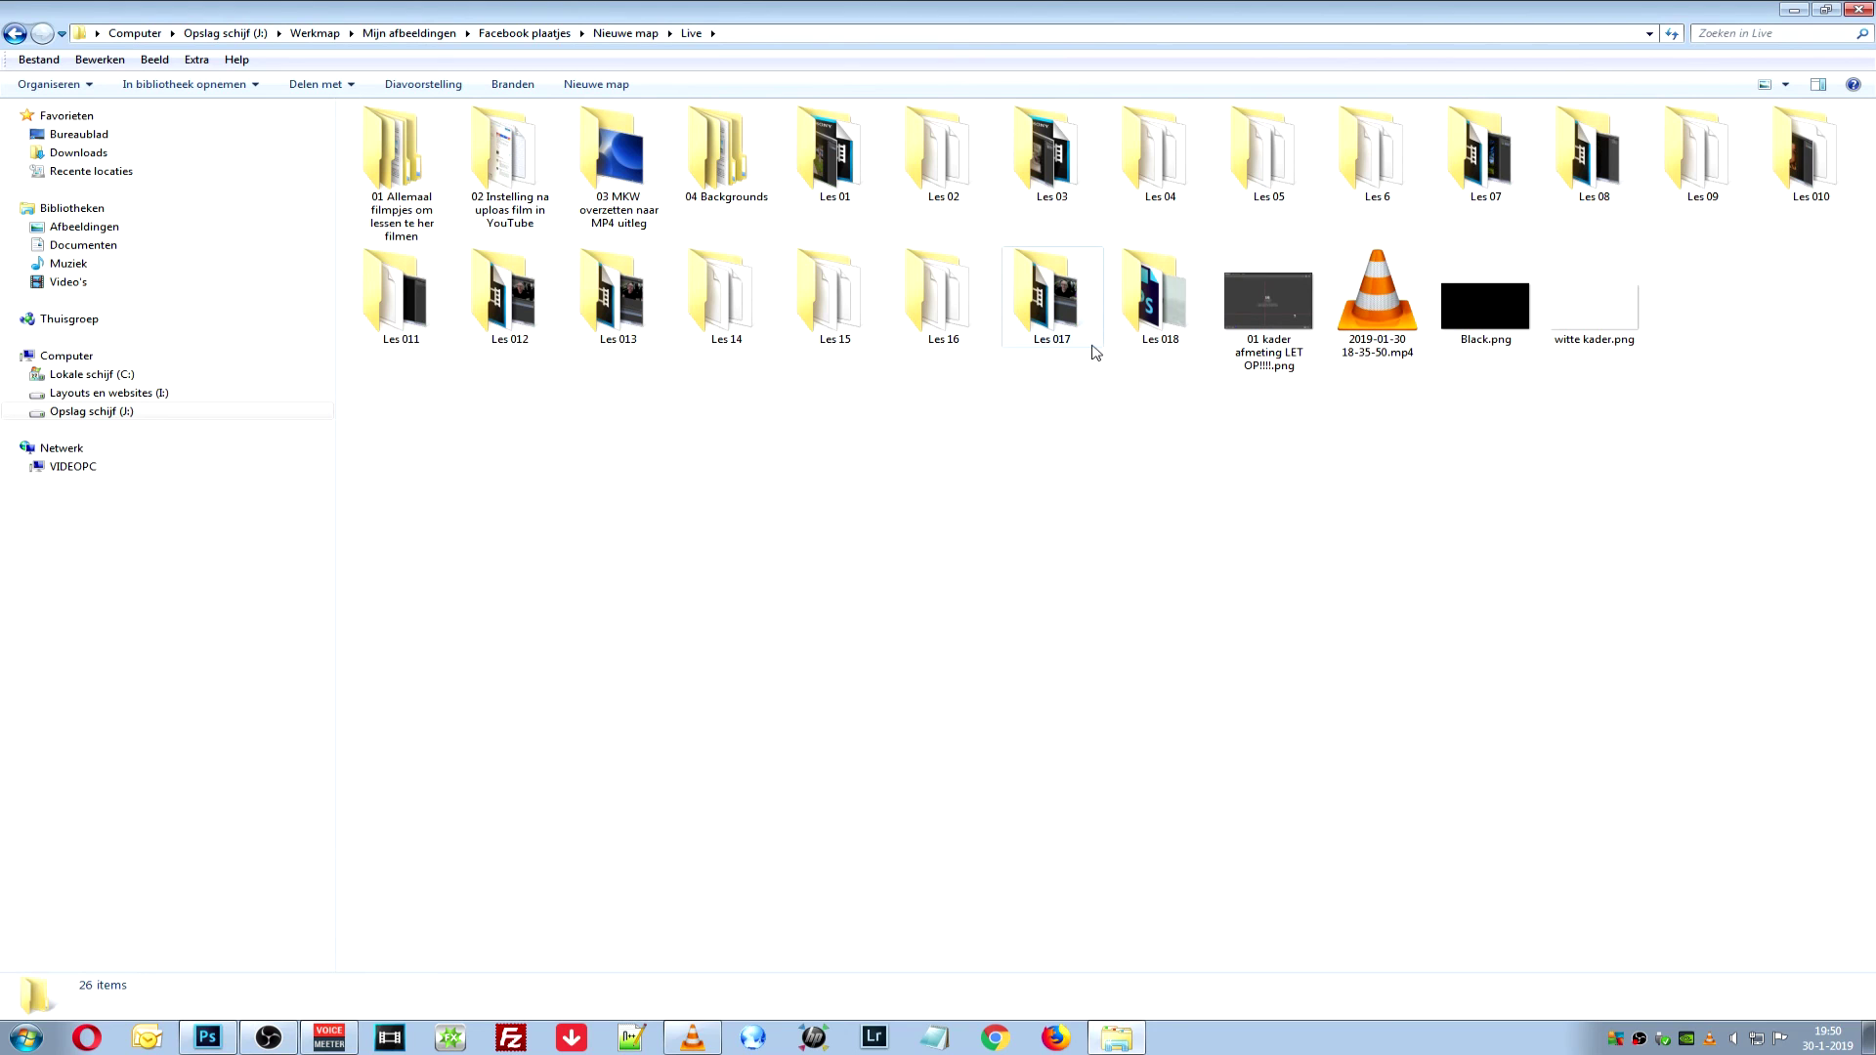
Open the Les 018 folder in Explorer and launch Untitled-2.gif in the browser
{"action": "double_click", "coordinate": [1133, 312]}
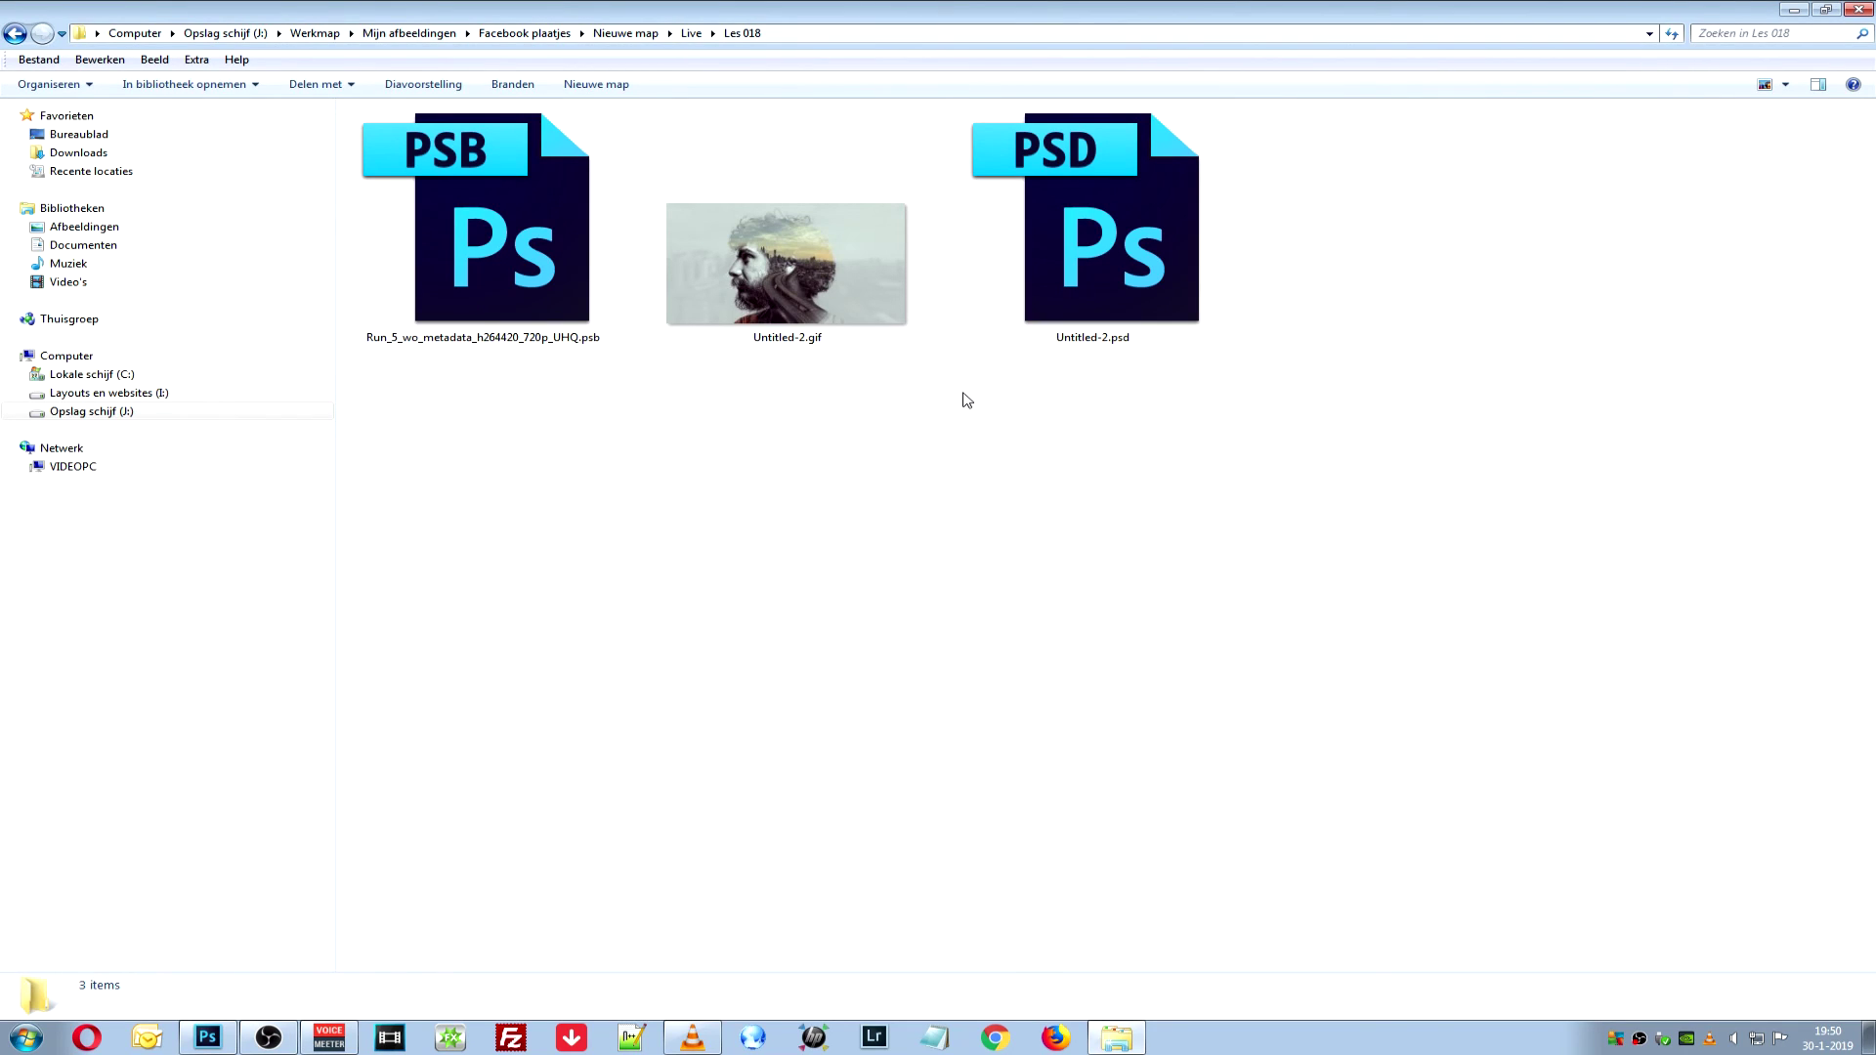
{"action": "double_click", "coordinate": [822, 301]}
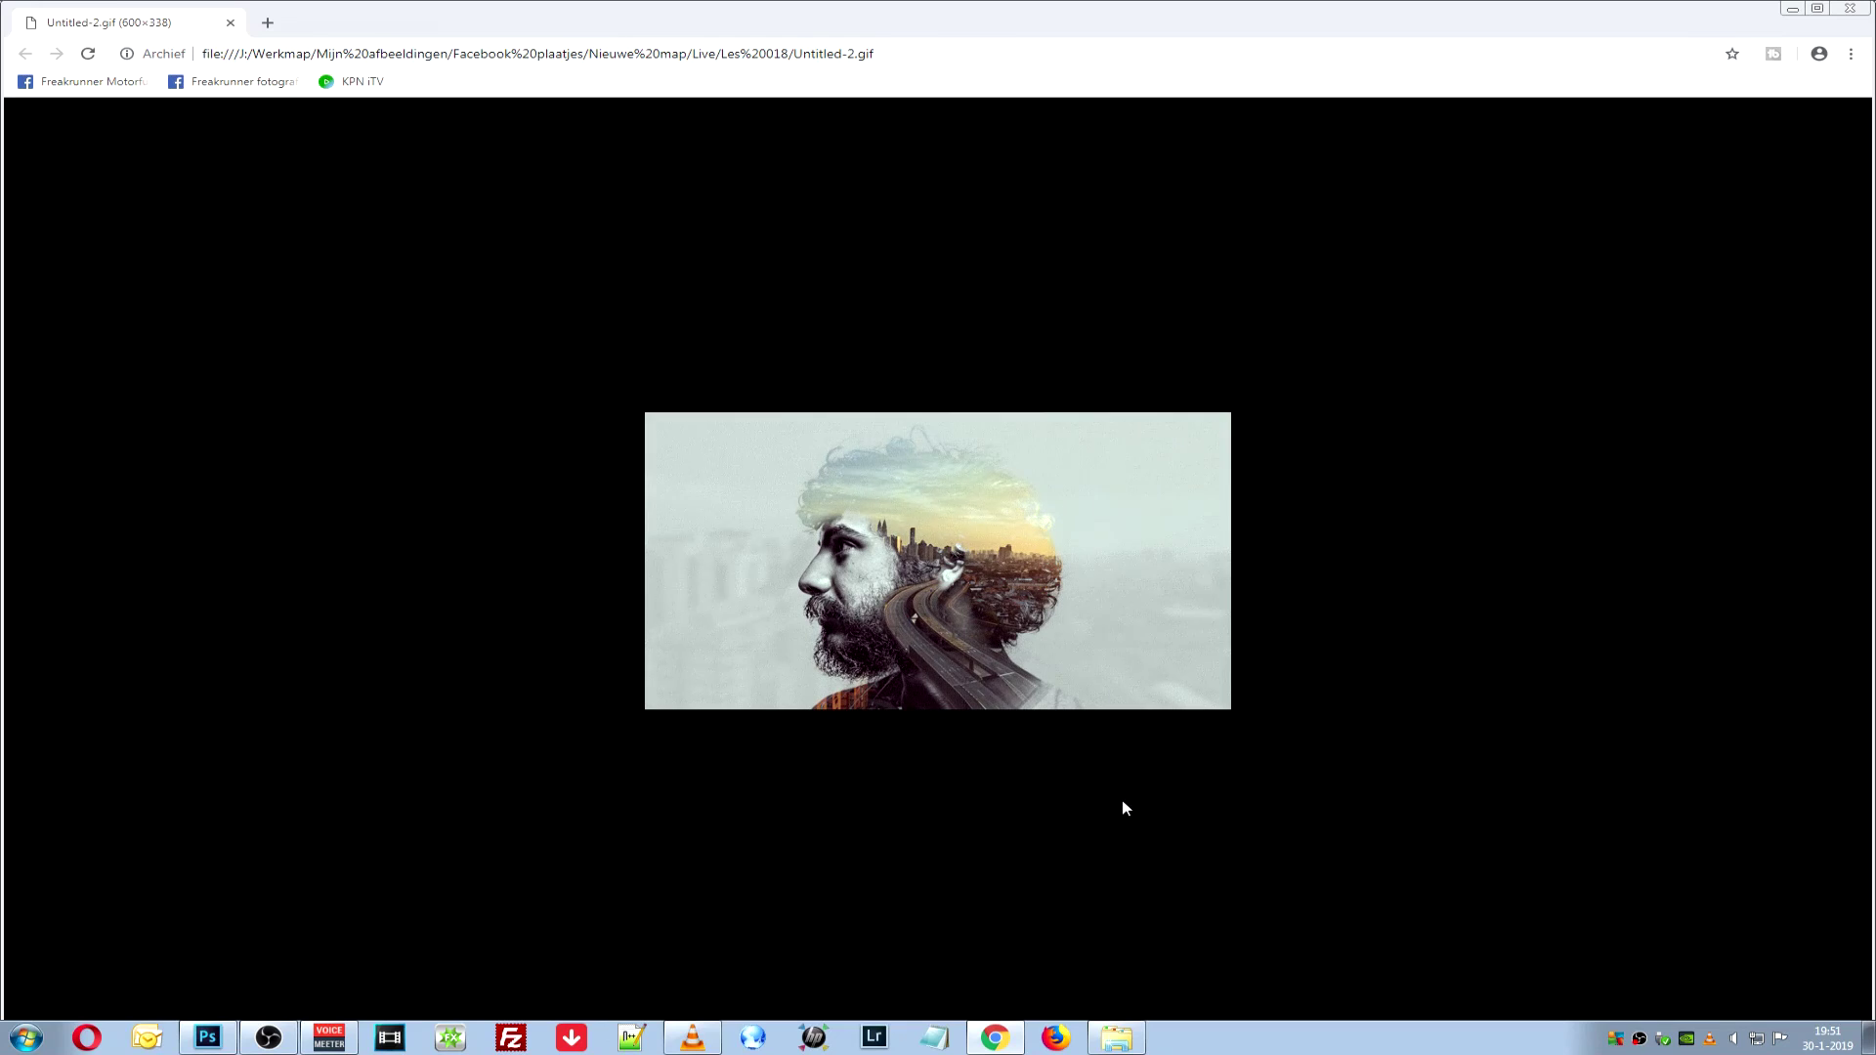
Zoom Chrome in two levels on the looping GIF, then one level back out
{"action": "key", "text": "ctrl+plus"}
{"action": "key", "text": "ctrl+plus"}
{"action": "key", "text": "ctrl+plus"}
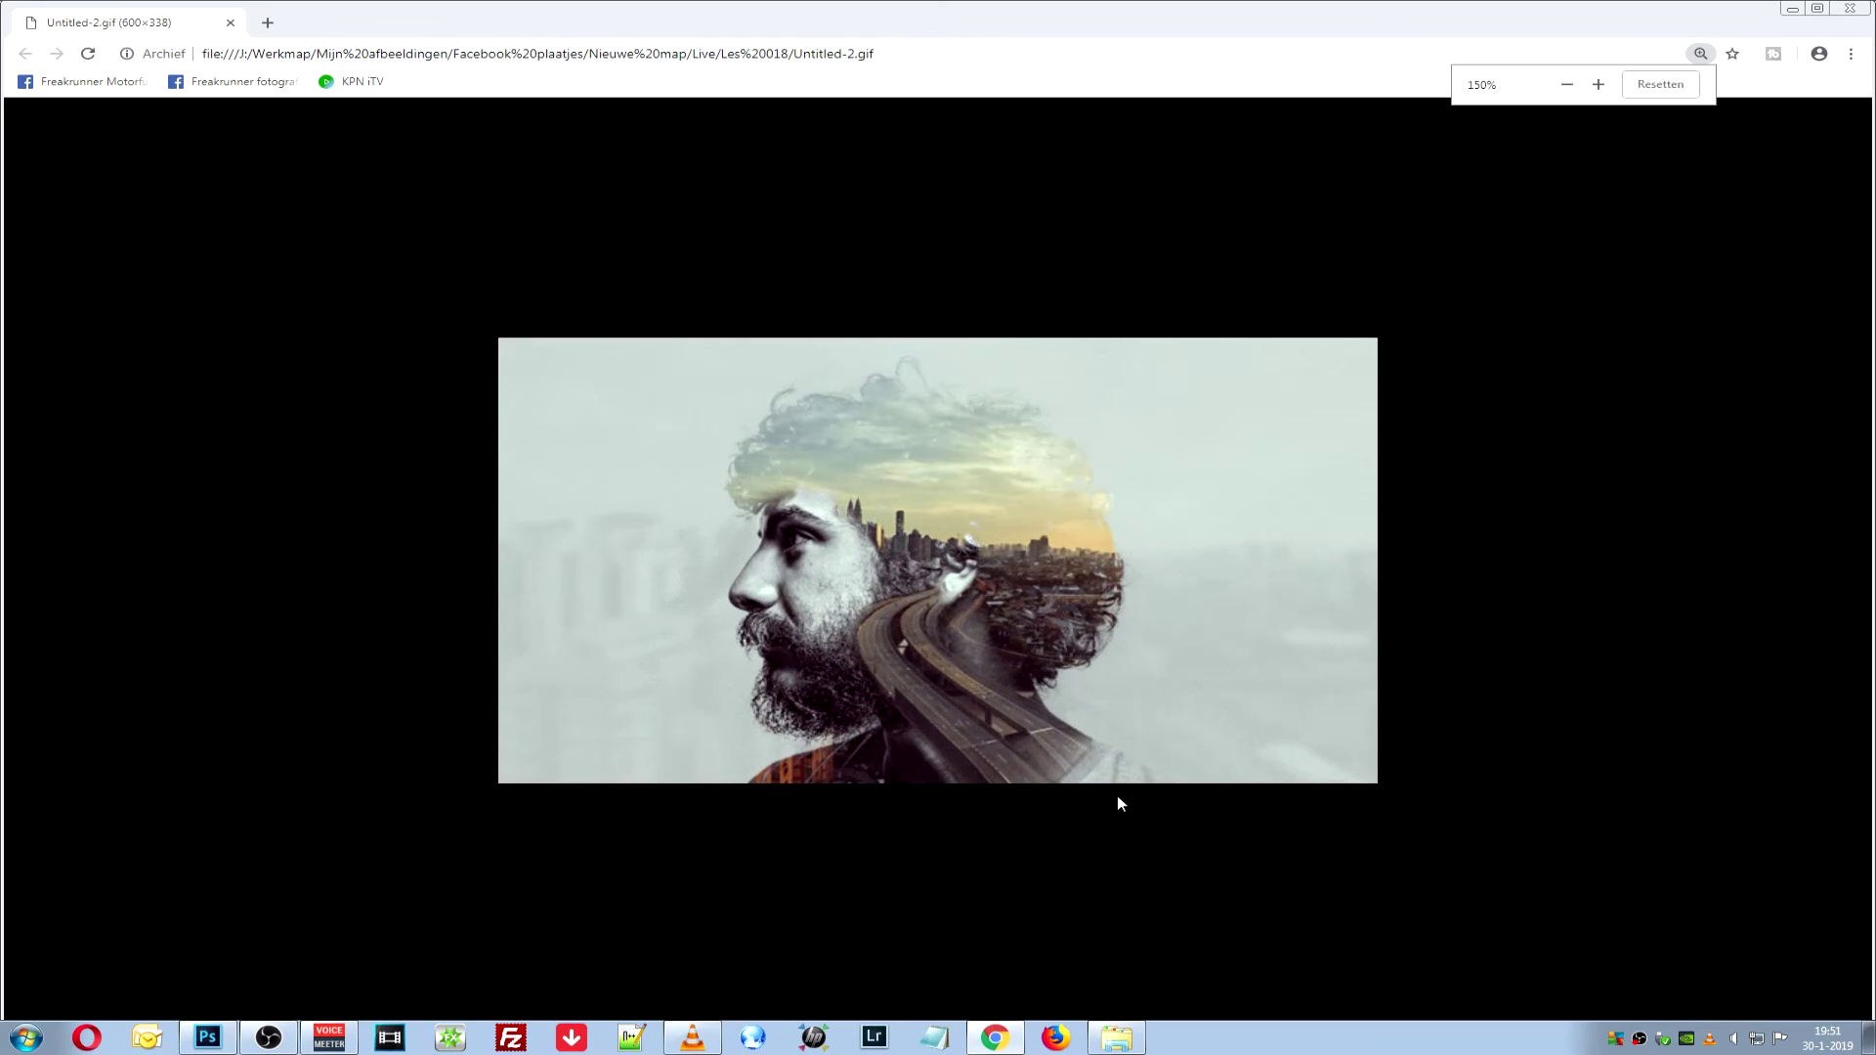
{"action": "key", "text": "ctrl+plus"}
{"action": "key", "text": "ctrl+plus"}
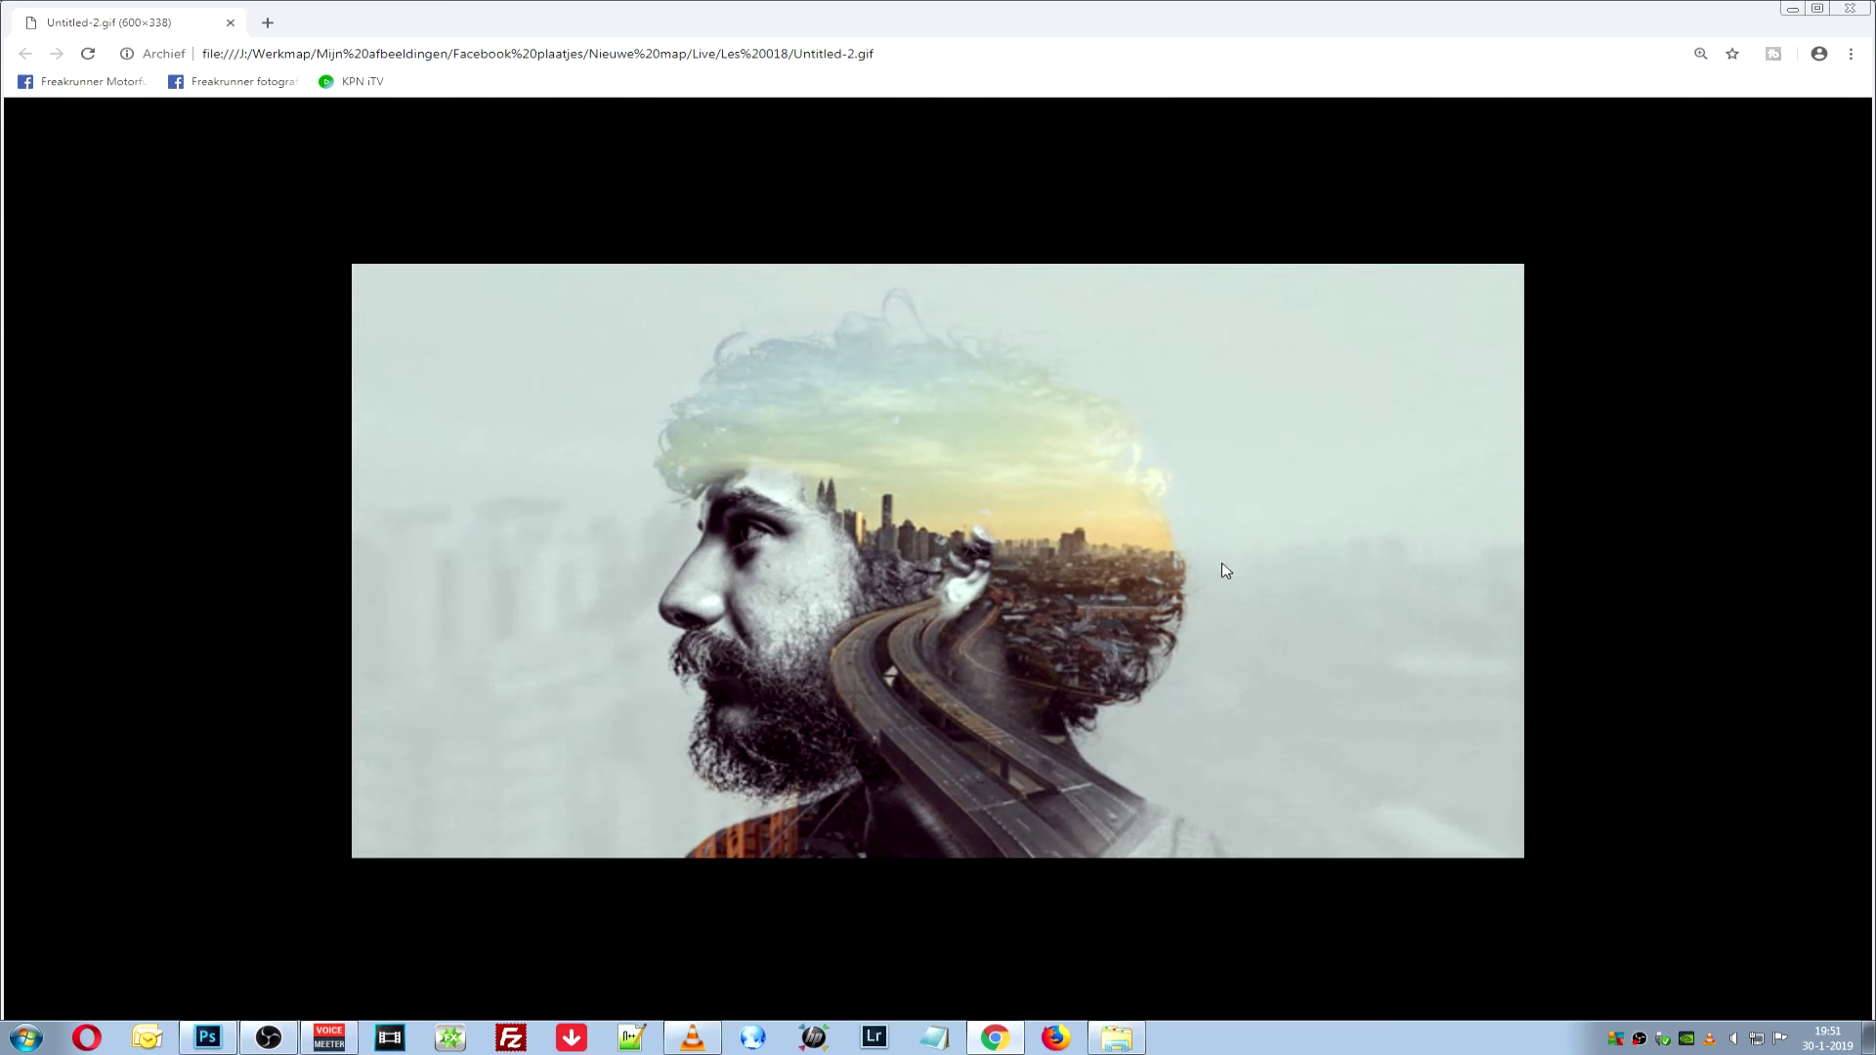
{"action": "key", "text": "ctrl+minus"}
{"action": "key", "text": "ctrl+minus"}
{"action": "key", "text": "ctrl+minus"}
{"action": "key", "text": "ctrl+minus"}
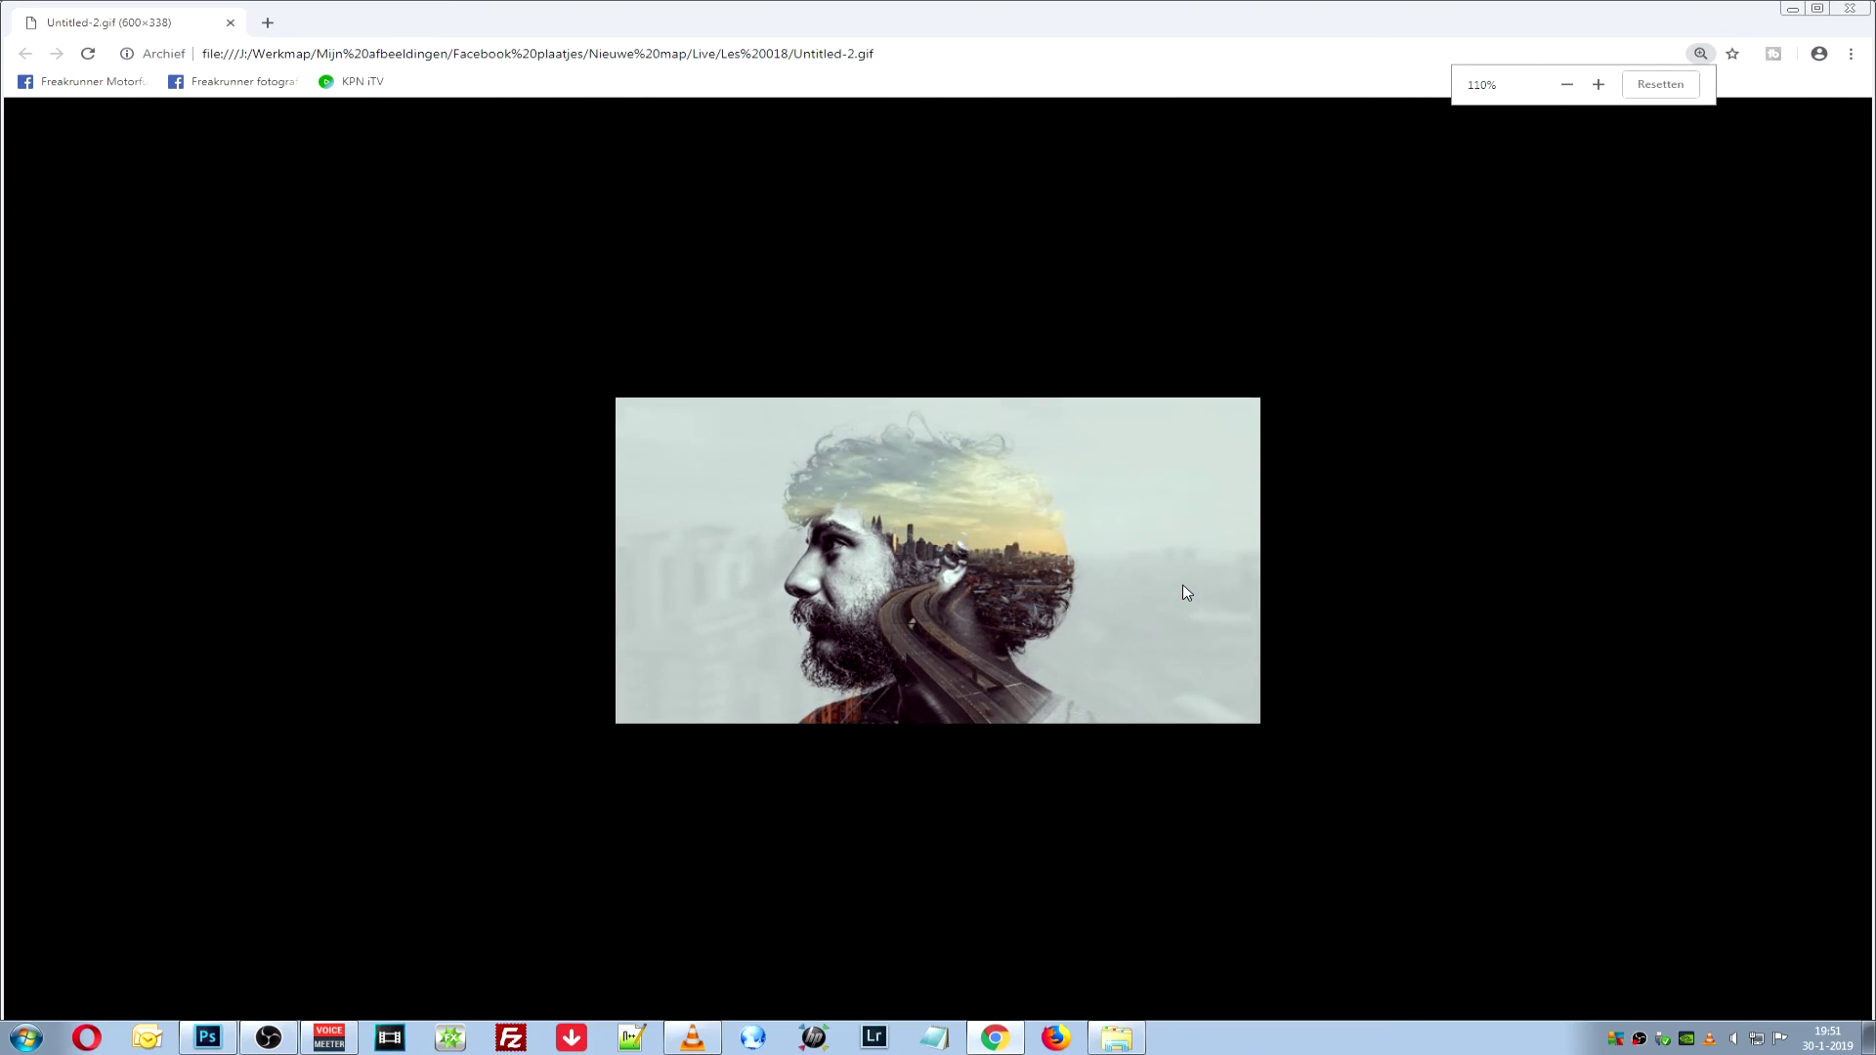